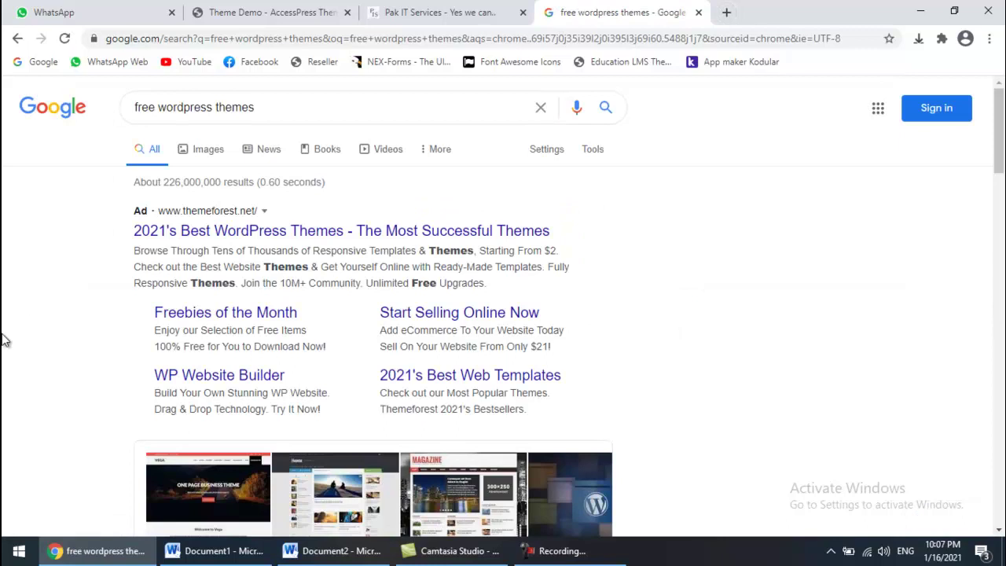
Look through the Google results for "free wordpress themes", including the featured list of best free themes.
{"action": "scroll", "coordinate": [4, 339], "scroll_direction": "down", "scroll_amount": 5}
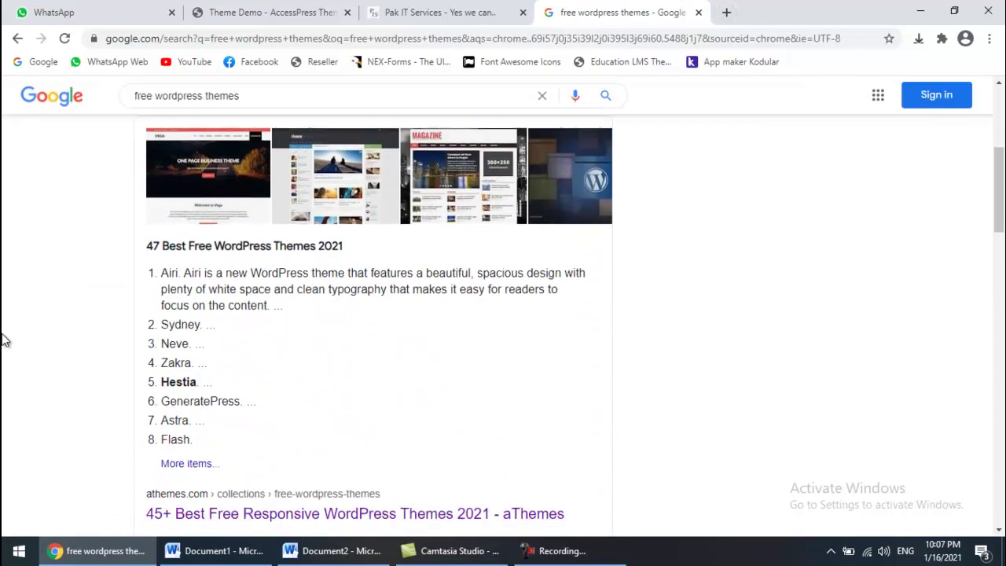
{"action": "scroll", "coordinate": [4, 339], "scroll_direction": "down", "scroll_amount": 3}
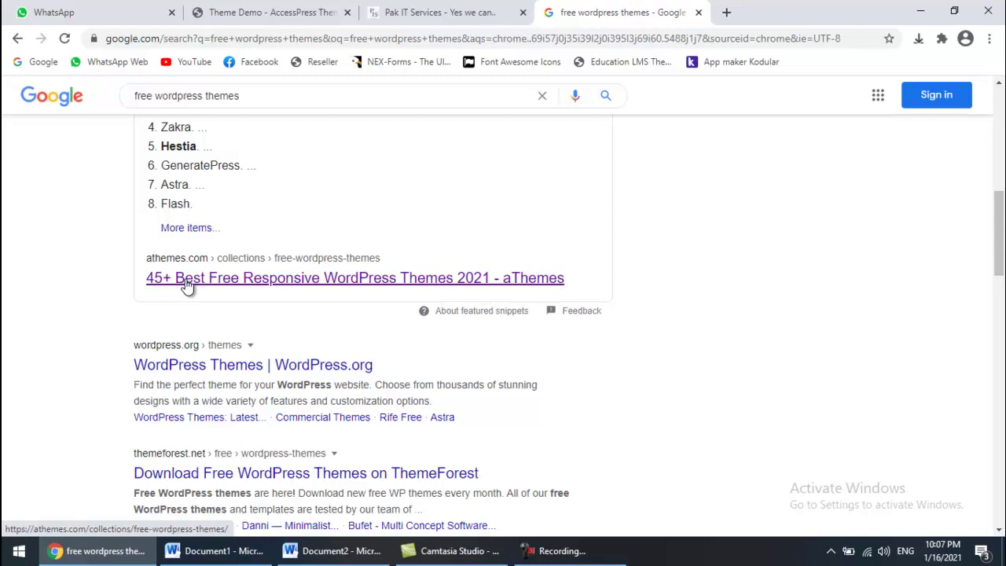
{"action": "scroll", "coordinate": [187, 286], "scroll_direction": "down", "scroll_amount": 3}
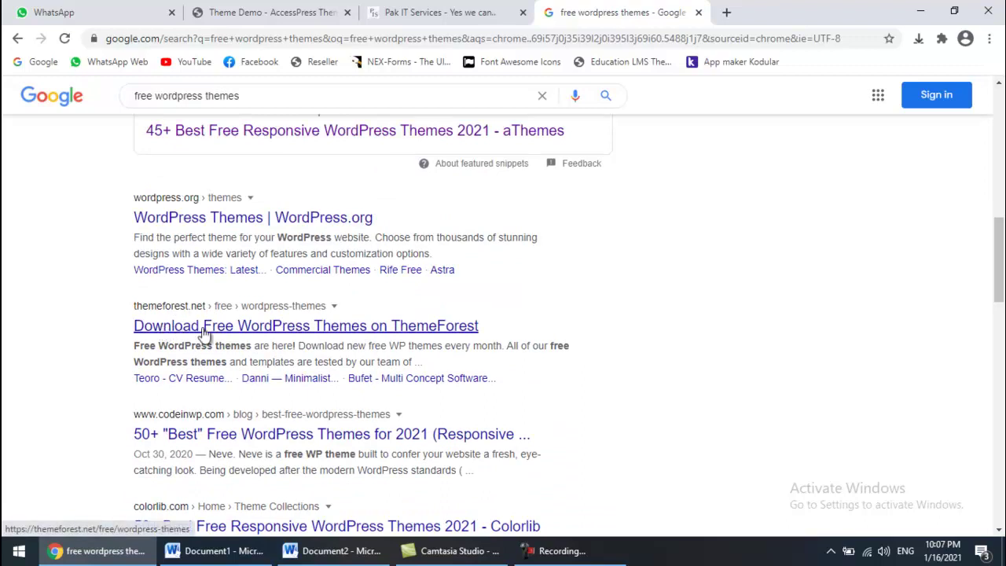
{"action": "scroll", "coordinate": [203, 335], "scroll_direction": "down", "scroll_amount": 3}
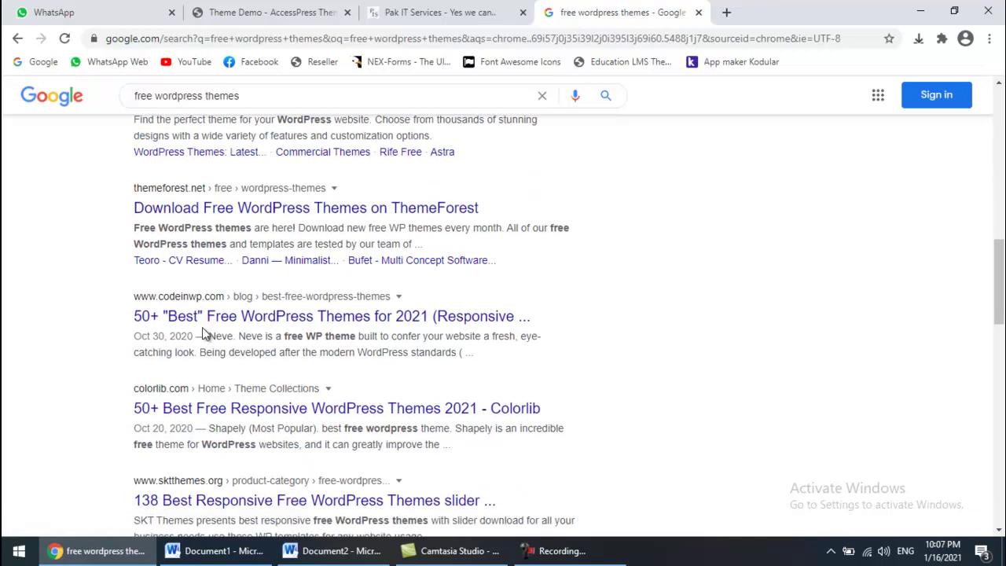
{"action": "scroll", "coordinate": [203, 334], "scroll_direction": "down", "scroll_amount": 2}
{"action": "scroll", "coordinate": [203, 334], "scroll_direction": "down", "scroll_amount": 1}
{"action": "scroll", "coordinate": [203, 334], "scroll_direction": "down", "scroll_amount": 3}
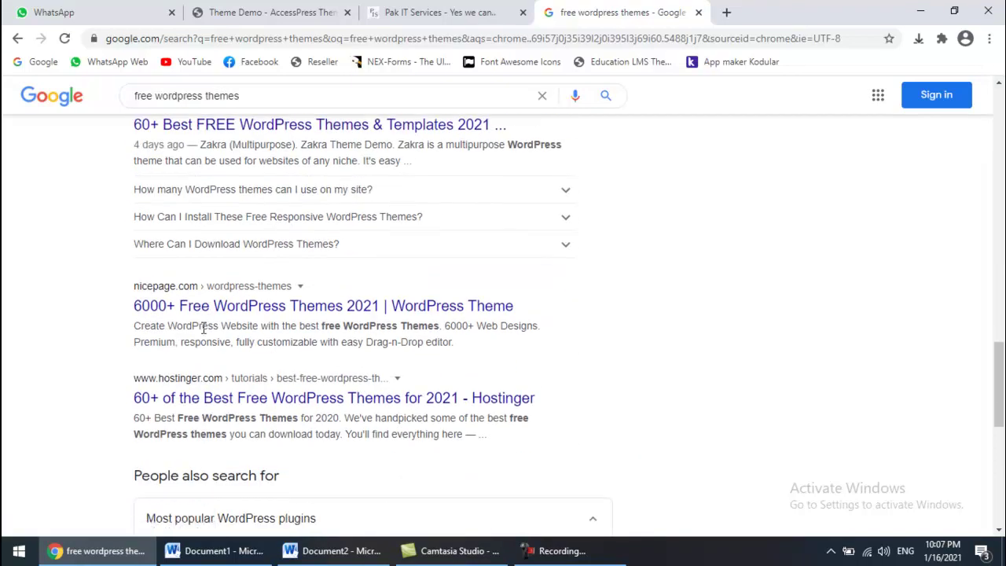
{"action": "scroll", "coordinate": [203, 334], "scroll_direction": "down", "scroll_amount": 1}
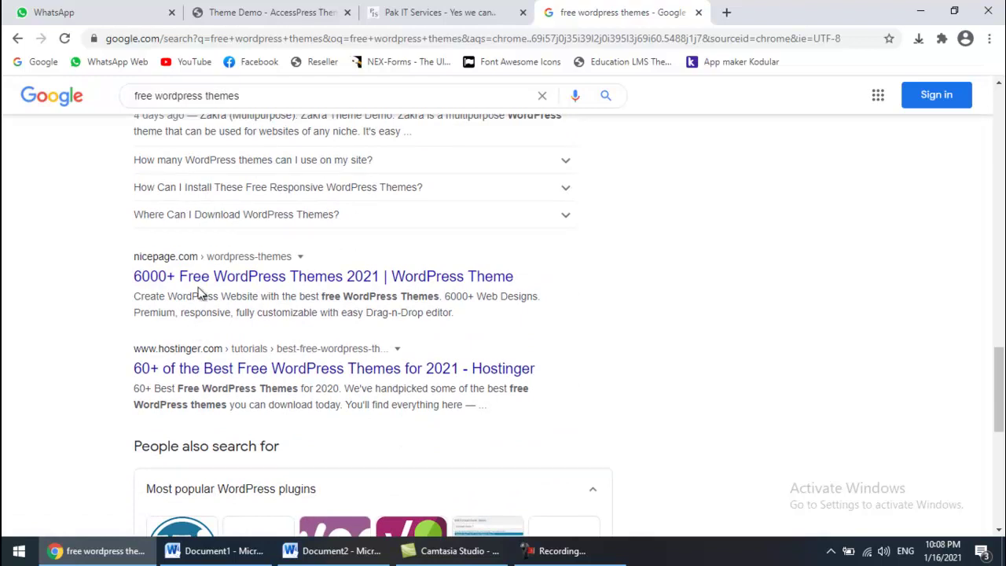
{"action": "scroll", "coordinate": [201, 292], "scroll_direction": "up", "scroll_amount": 9}
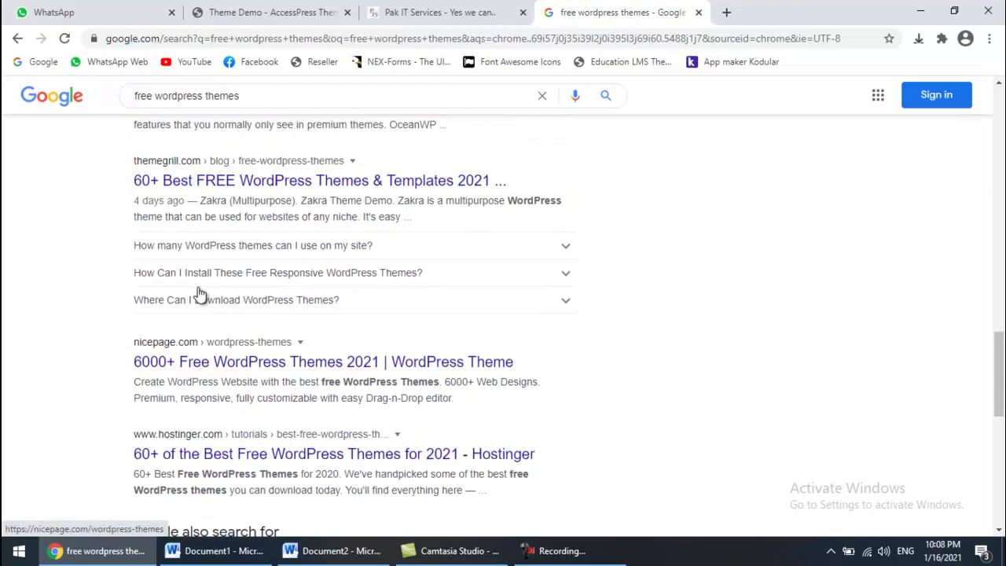
{"action": "scroll", "coordinate": [198, 292], "scroll_direction": "up", "scroll_amount": 7}
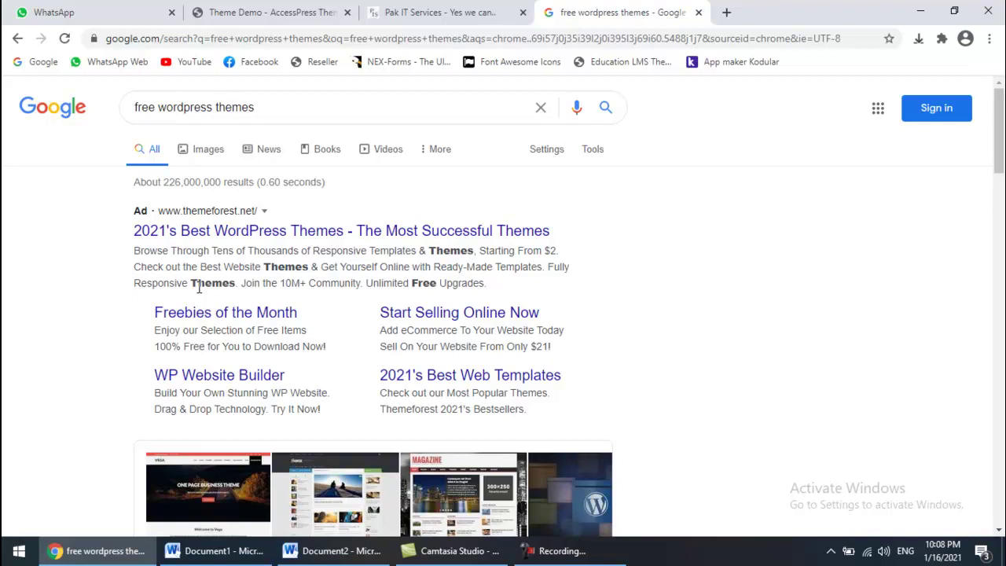
{"action": "scroll", "coordinate": [199, 289], "scroll_direction": "down", "scroll_amount": 5}
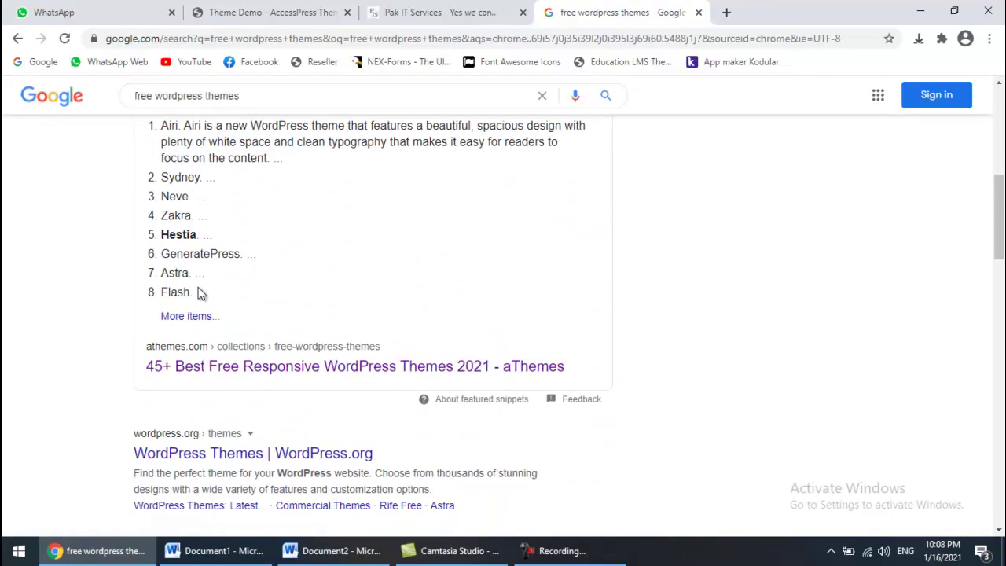
{"action": "scroll", "coordinate": [198, 293], "scroll_direction": "up", "scroll_amount": 1}
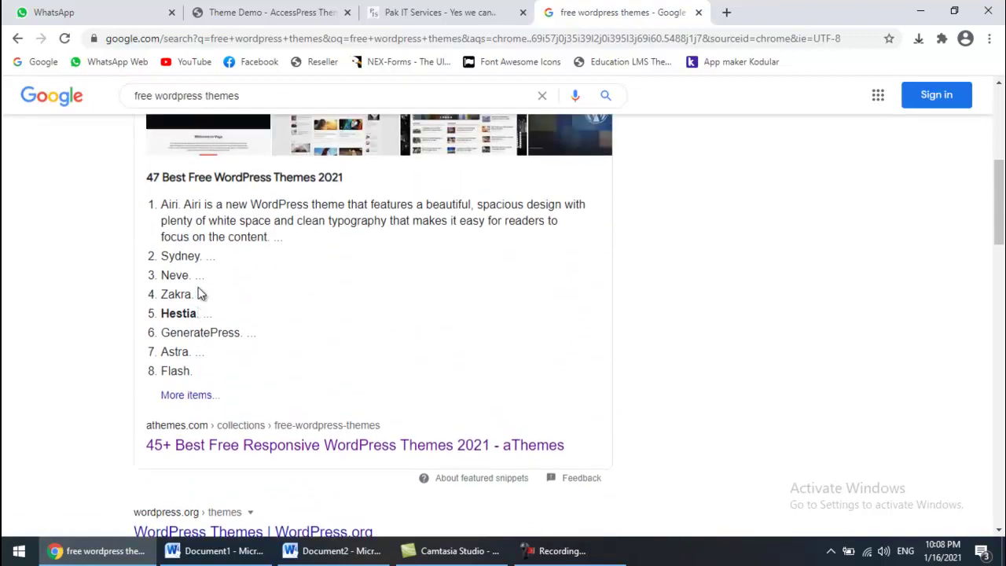
{"action": "scroll", "coordinate": [199, 288], "scroll_direction": "up", "scroll_amount": 1}
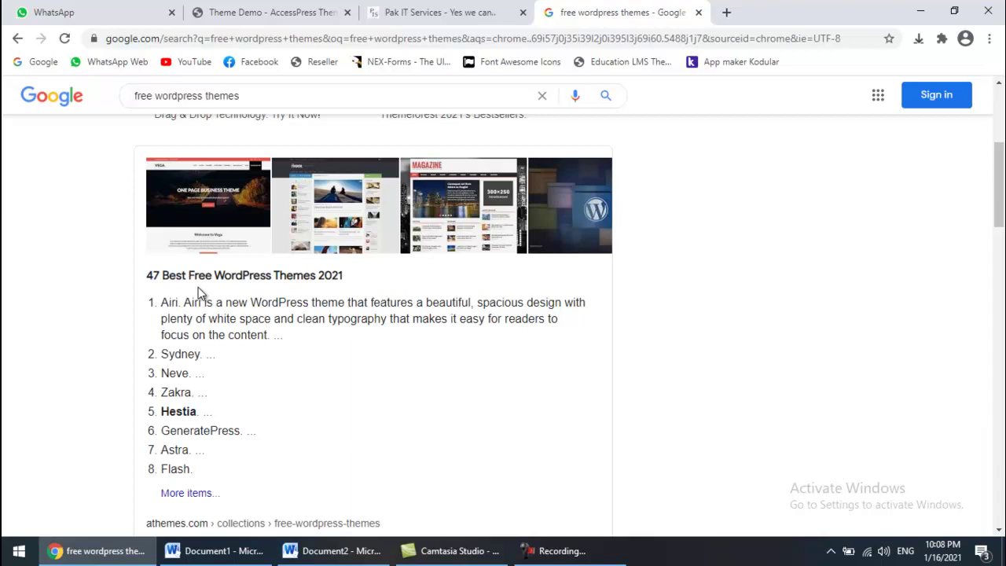
Open accesspressthemes.com in a new tab and go to its Free WordPress Themes page.
{"action": "left_click", "coordinate": [726, 11]}
{"action": "type", "text": "accesspressthemes.com"}
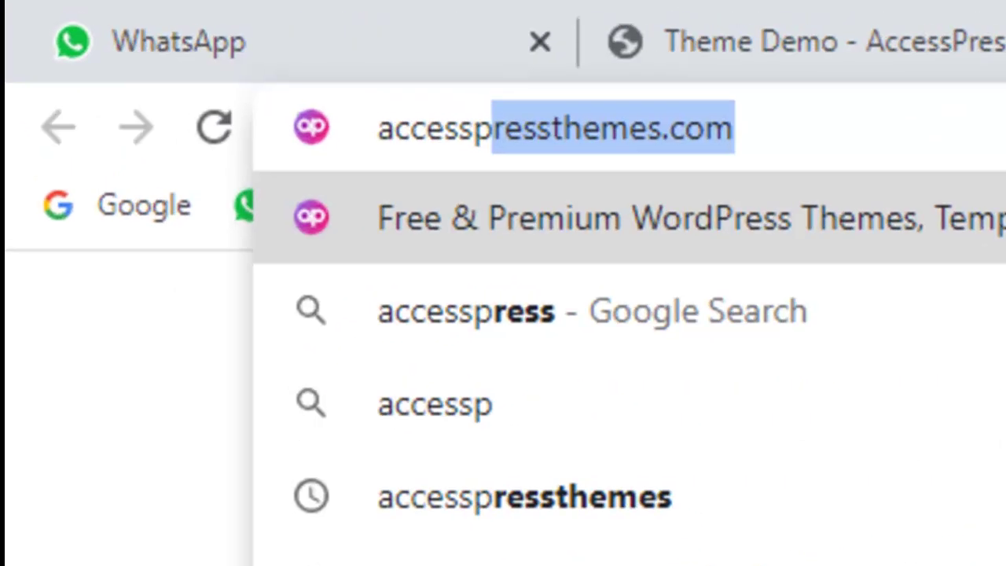
{"action": "key", "text": "Return"}
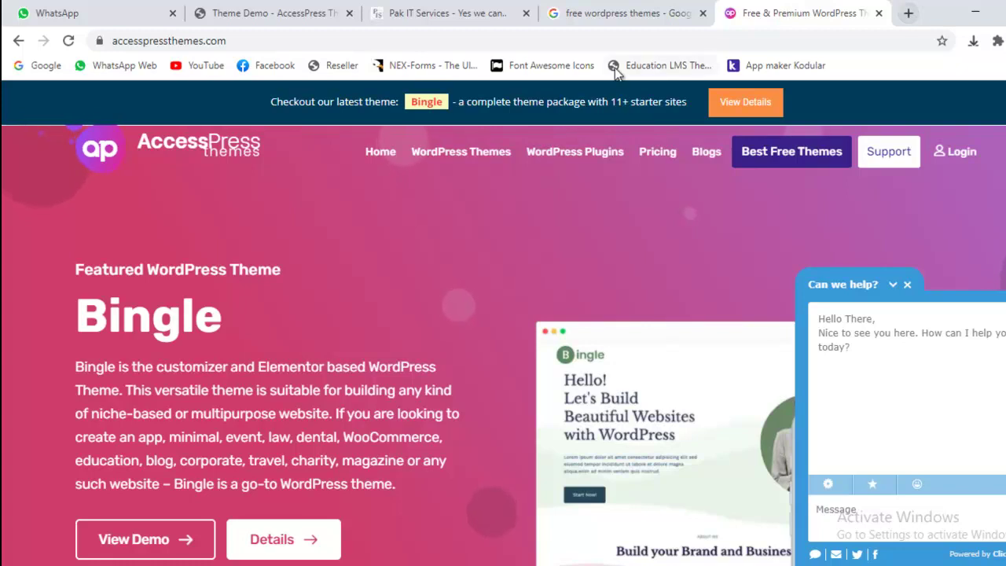
{"action": "mouse_move", "coordinate": [456, 157]}
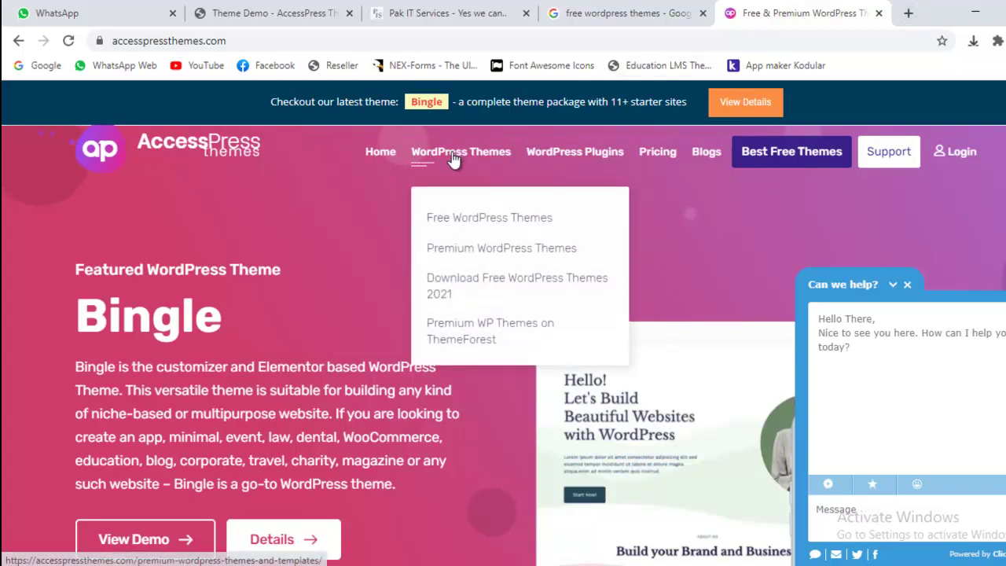
{"action": "left_click", "coordinate": [514, 227]}
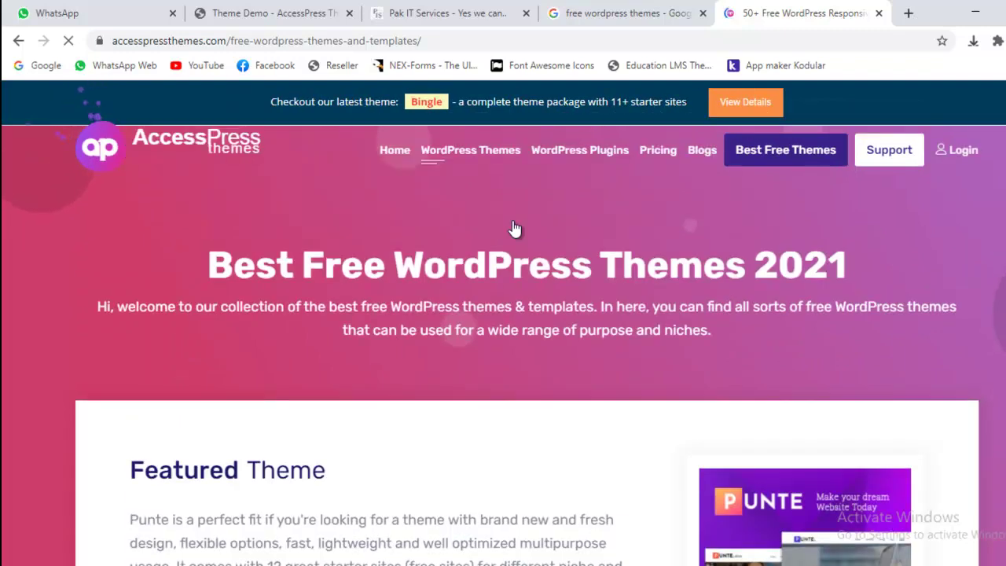
Browse the catalogue of free WordPress themes on the AccessPress Themes page.
{"action": "scroll", "coordinate": [515, 228], "scroll_direction": "down", "scroll_amount": 9}
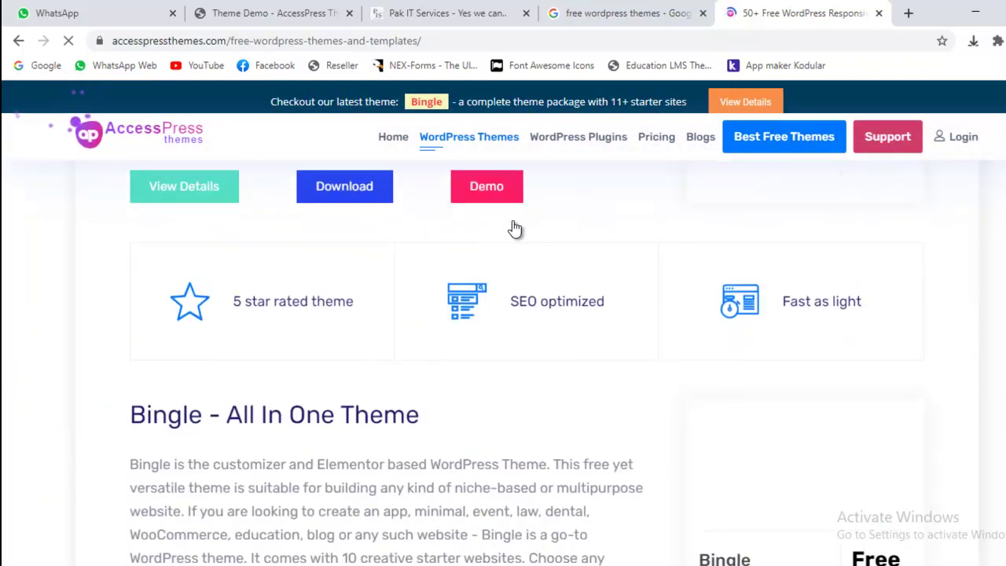
{"action": "scroll", "coordinate": [515, 228], "scroll_direction": "down", "scroll_amount": 5}
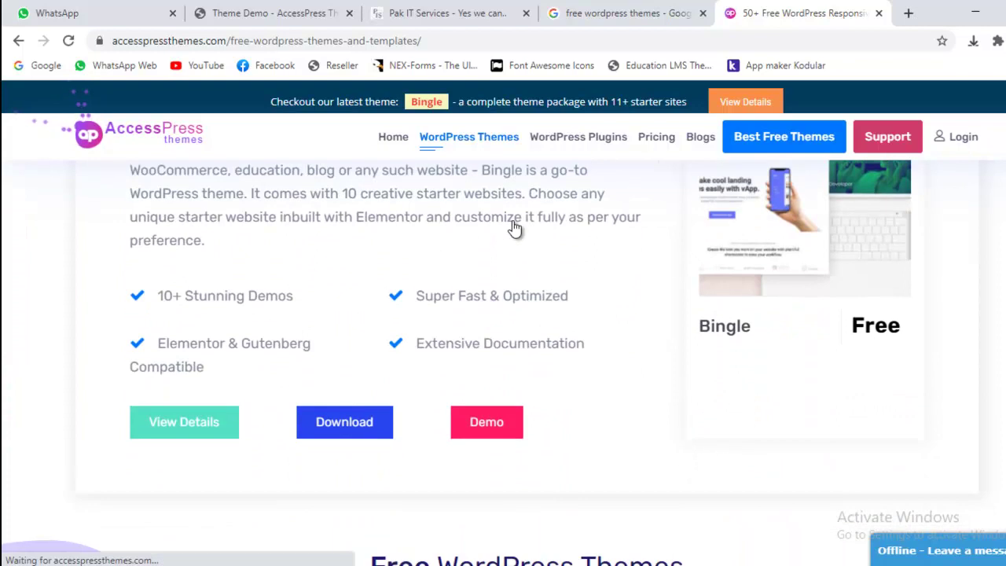
{"action": "scroll", "coordinate": [515, 228], "scroll_direction": "down", "scroll_amount": 7}
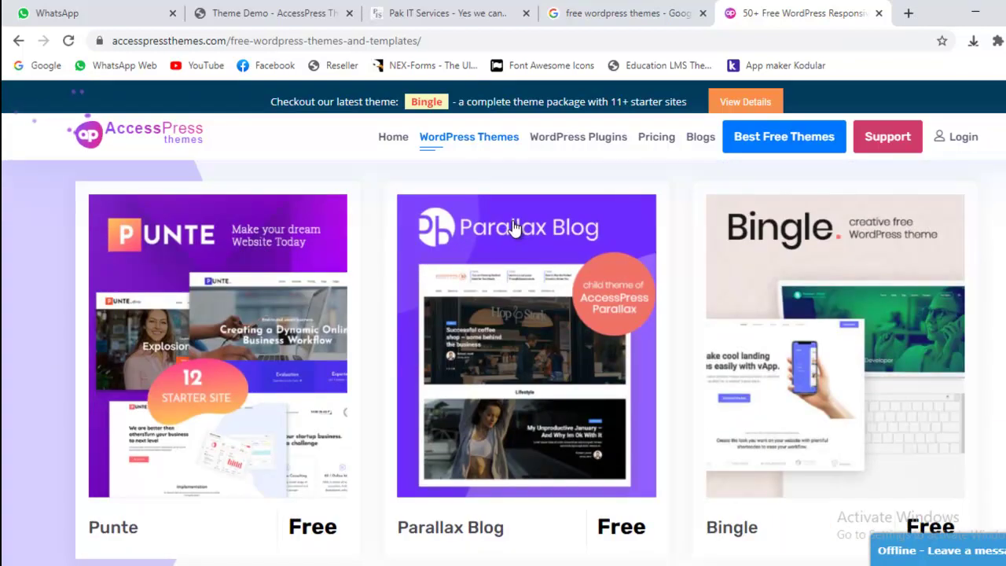
{"action": "scroll", "coordinate": [515, 228], "scroll_direction": "down", "scroll_amount": 6}
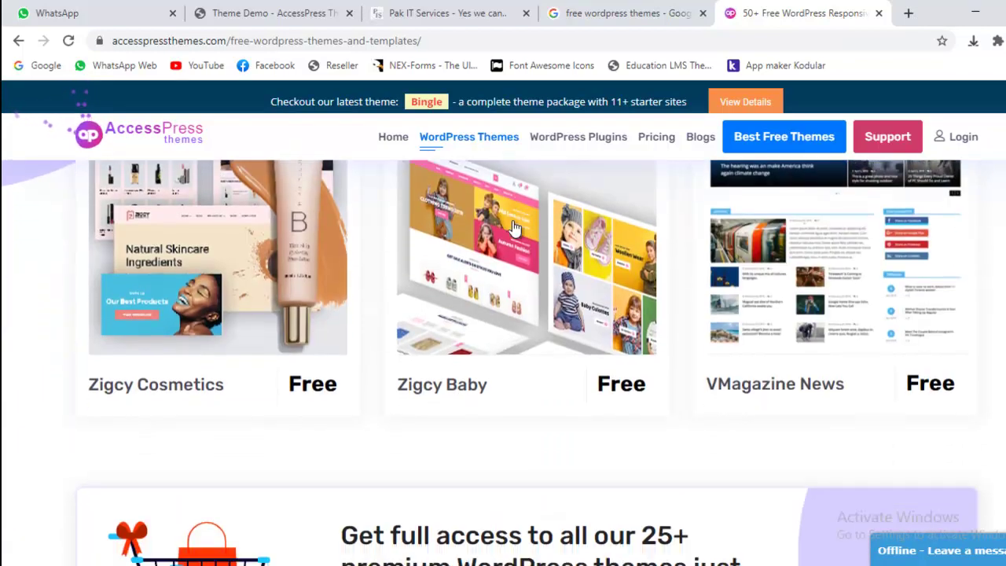
{"action": "scroll", "coordinate": [515, 228], "scroll_direction": "down", "scroll_amount": 9}
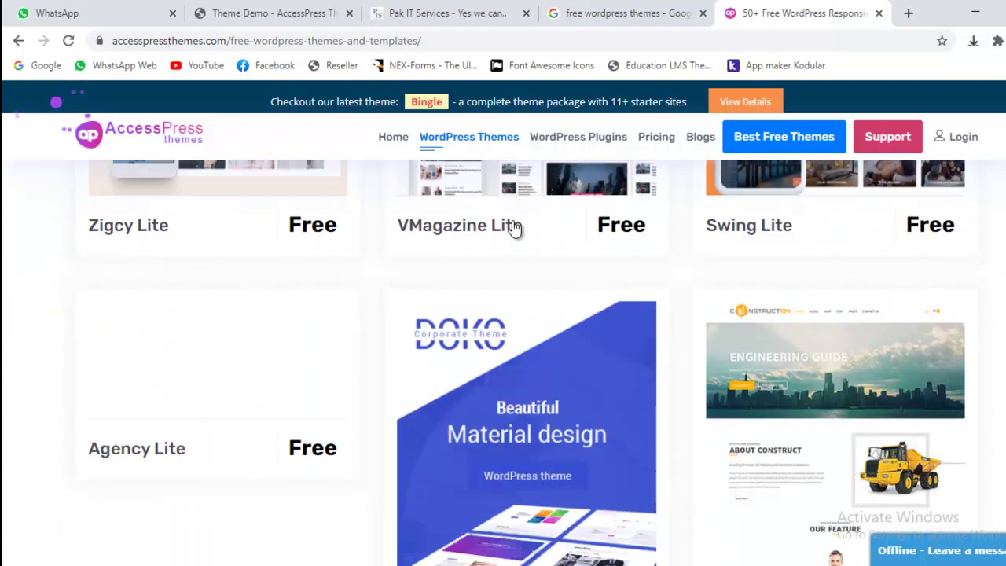
{"action": "scroll", "coordinate": [515, 228], "scroll_direction": "down", "scroll_amount": 1}
{"action": "scroll", "coordinate": [515, 228], "scroll_direction": "down", "scroll_amount": 4}
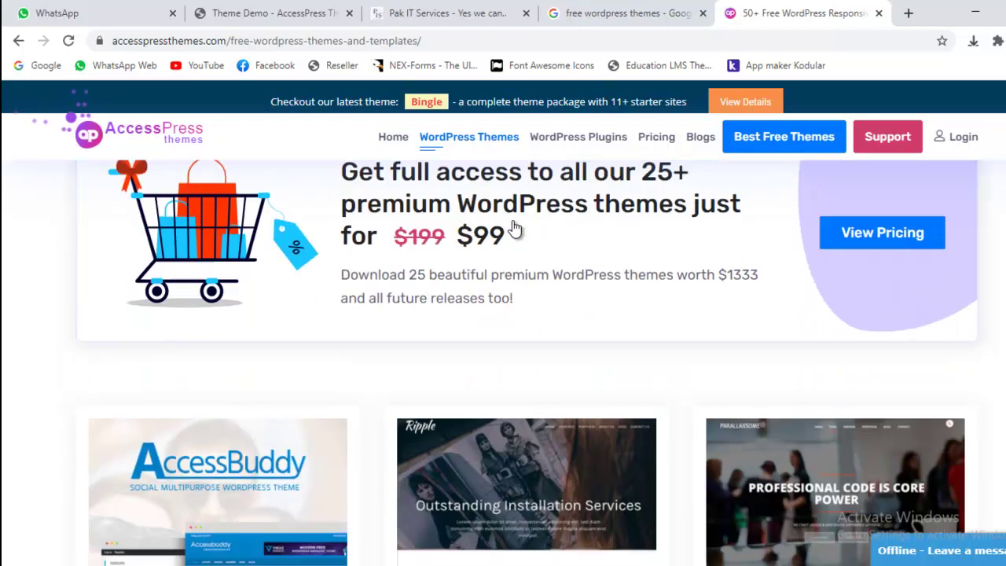
{"action": "scroll", "coordinate": [515, 228], "scroll_direction": "down", "scroll_amount": 4}
{"action": "scroll", "coordinate": [515, 228], "scroll_direction": "down", "scroll_amount": 5}
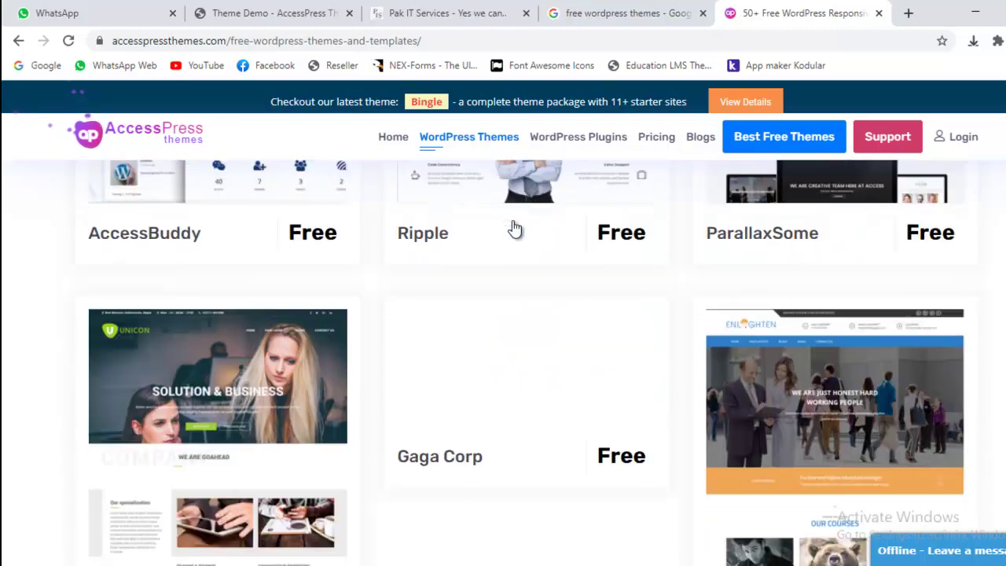
{"action": "scroll", "coordinate": [515, 228], "scroll_direction": "up", "scroll_amount": 3}
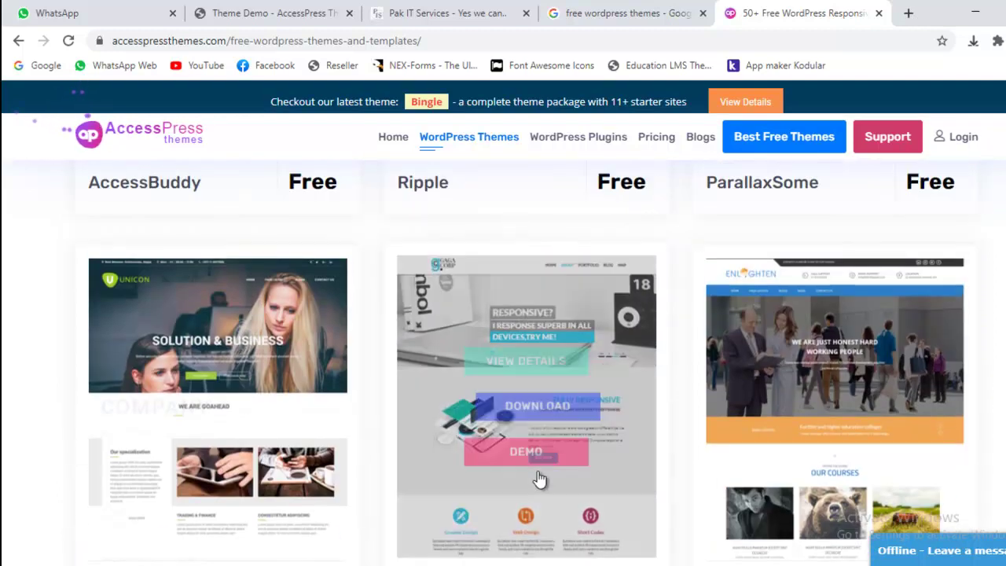
Open the demo of the free Enlighten theme in a new tab and switch to it.
{"action": "mouse_move", "coordinate": [809, 364]}
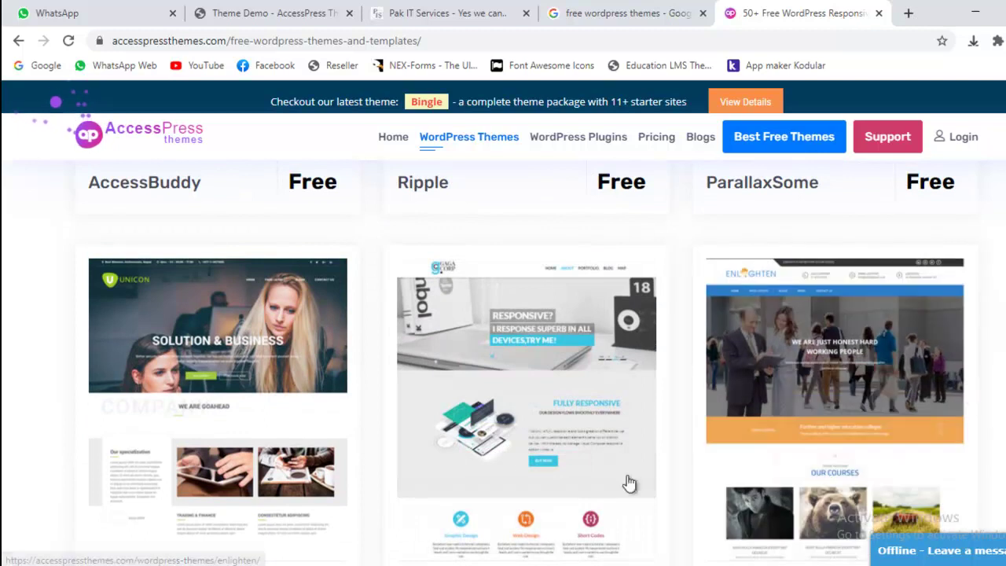
{"action": "mouse_move", "coordinate": [900, 370]}
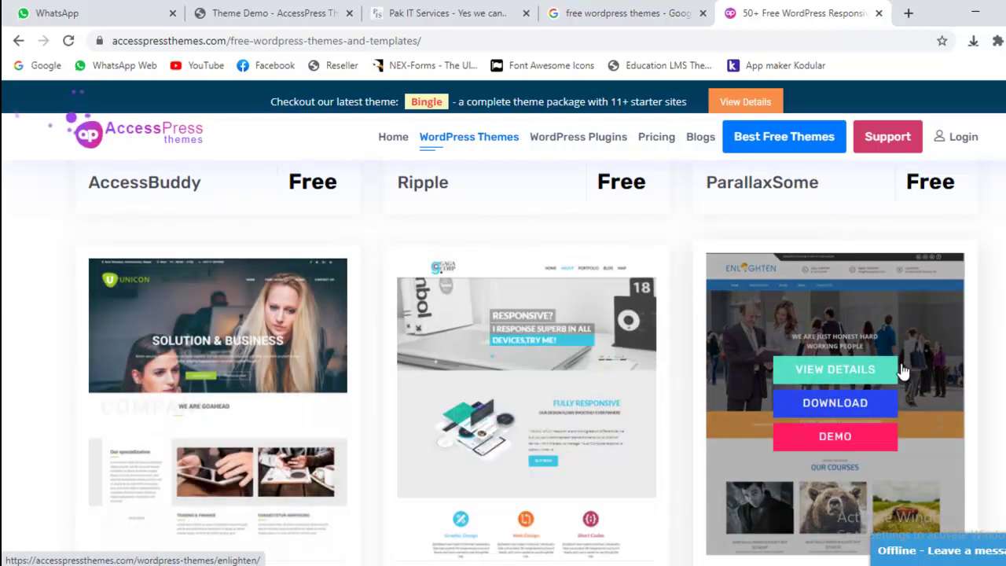
{"action": "right_click", "coordinate": [813, 444]}
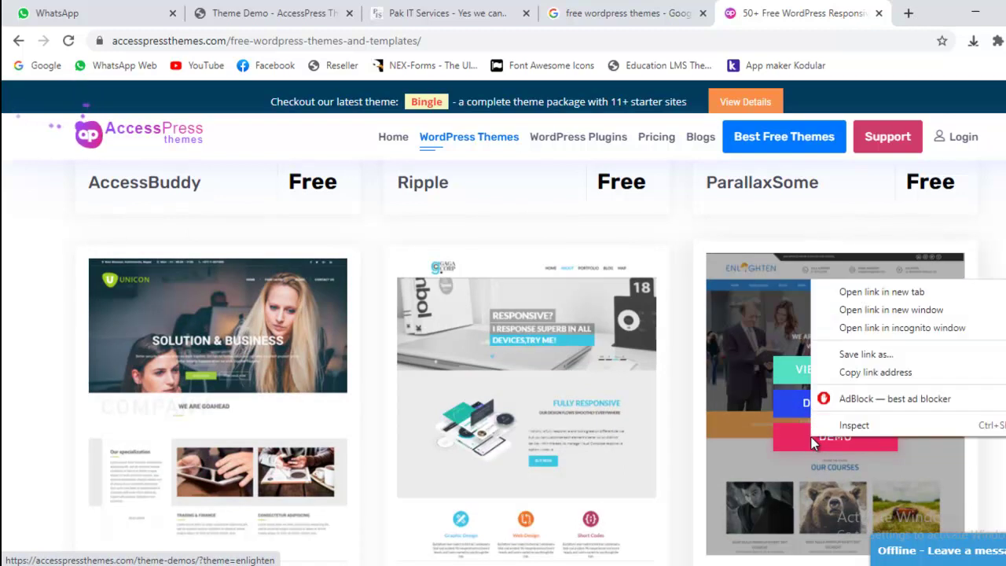
{"action": "left_click", "coordinate": [874, 293]}
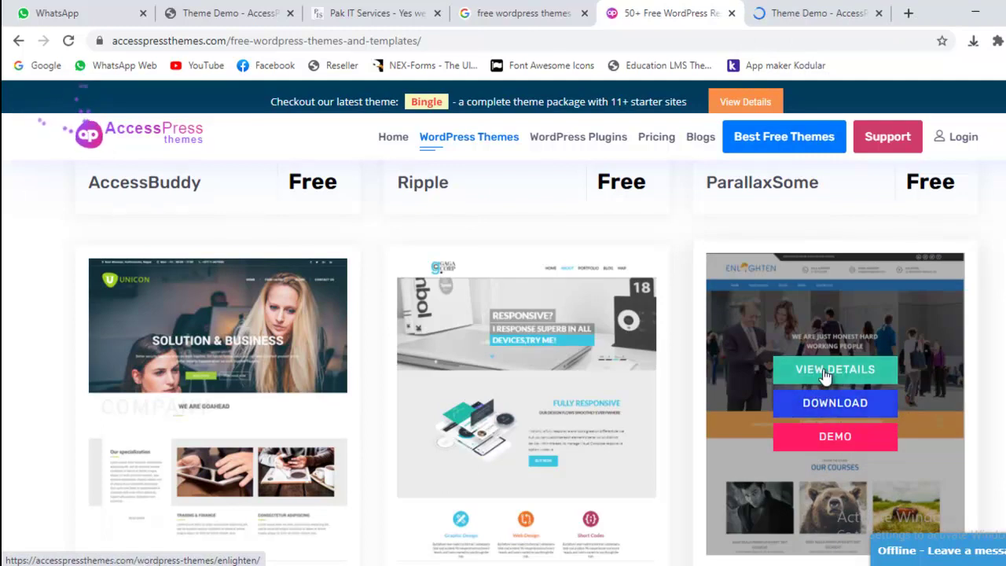
{"action": "scroll", "coordinate": [503, 354], "scroll_direction": "down", "scroll_amount": 2}
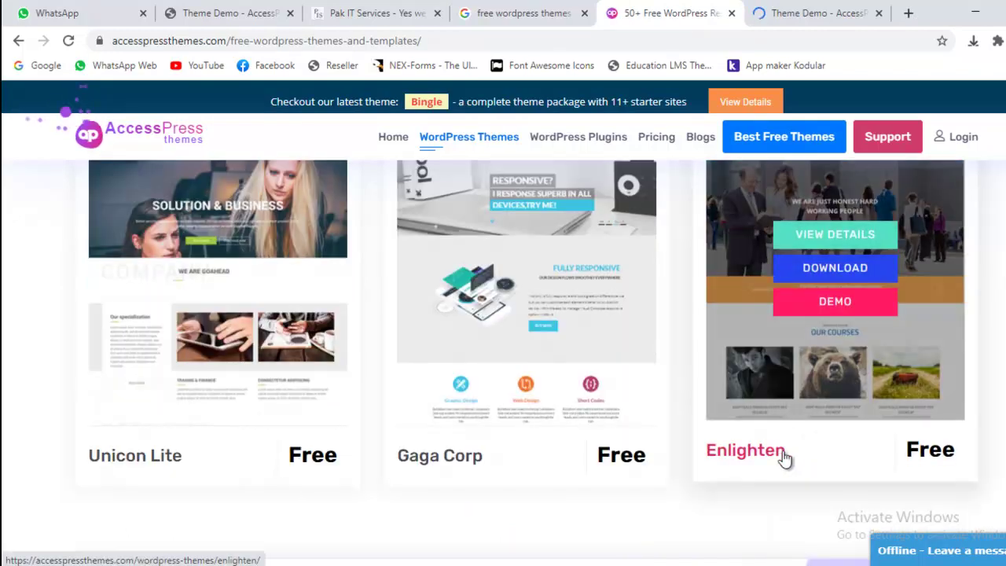
{"action": "left_click", "coordinate": [813, 13]}
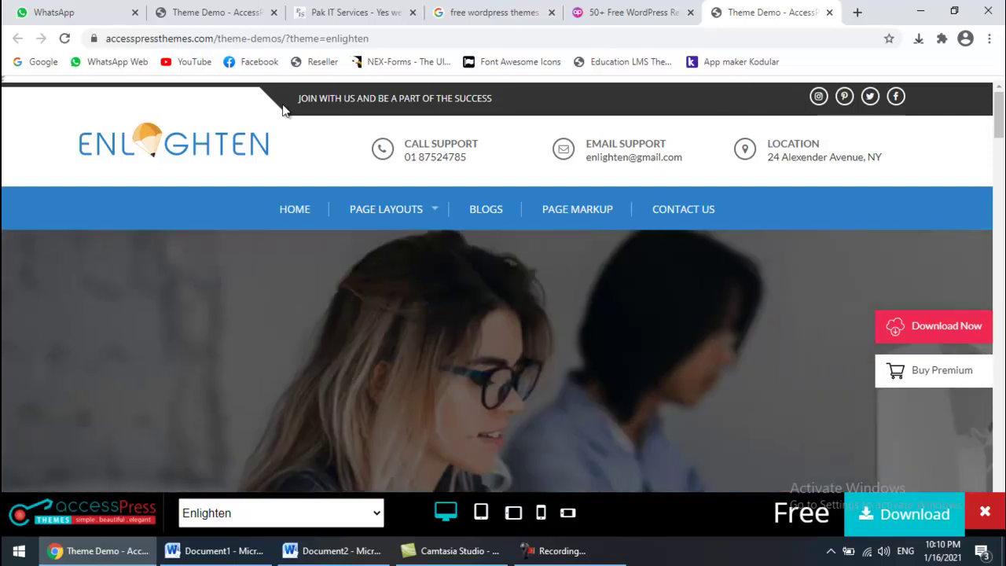
Examine the Enlighten demo's top banner text, Page Layouts options and lower page sections, and return to the free themes list.
{"action": "left_click_drag", "start_coordinate": [297, 98], "coordinate": [479, 102]}
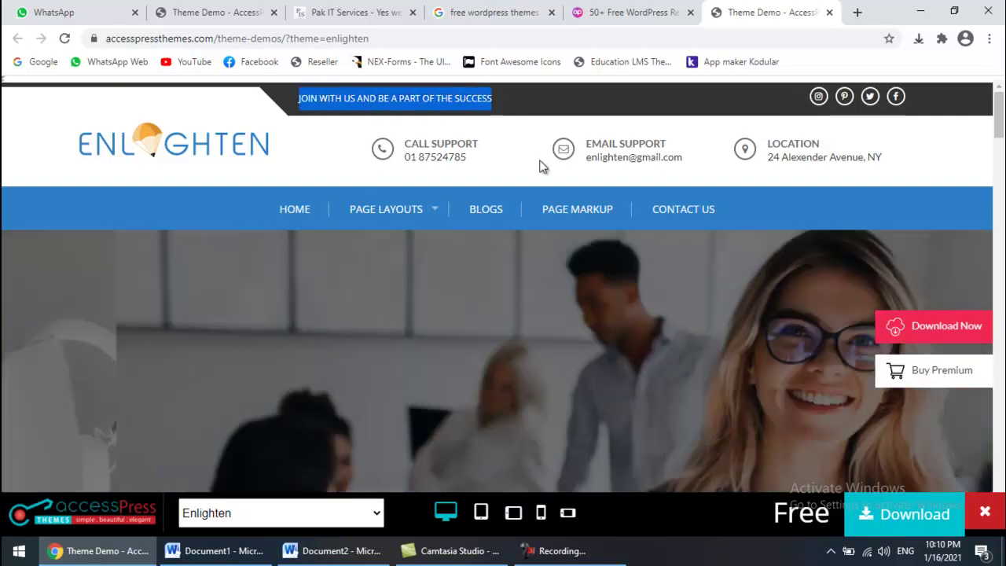
{"action": "left_click", "coordinate": [564, 161]}
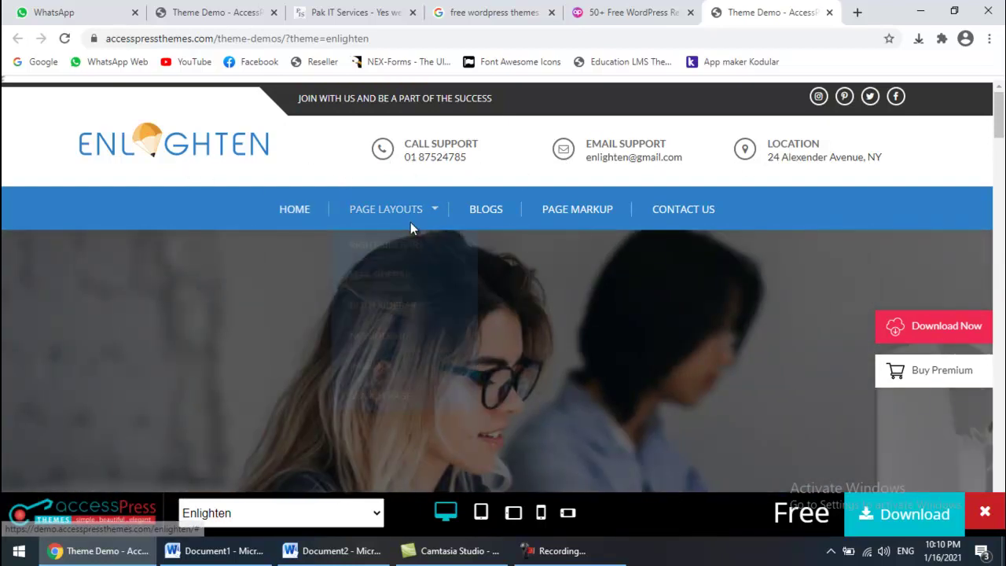
{"action": "mouse_move", "coordinate": [410, 227]}
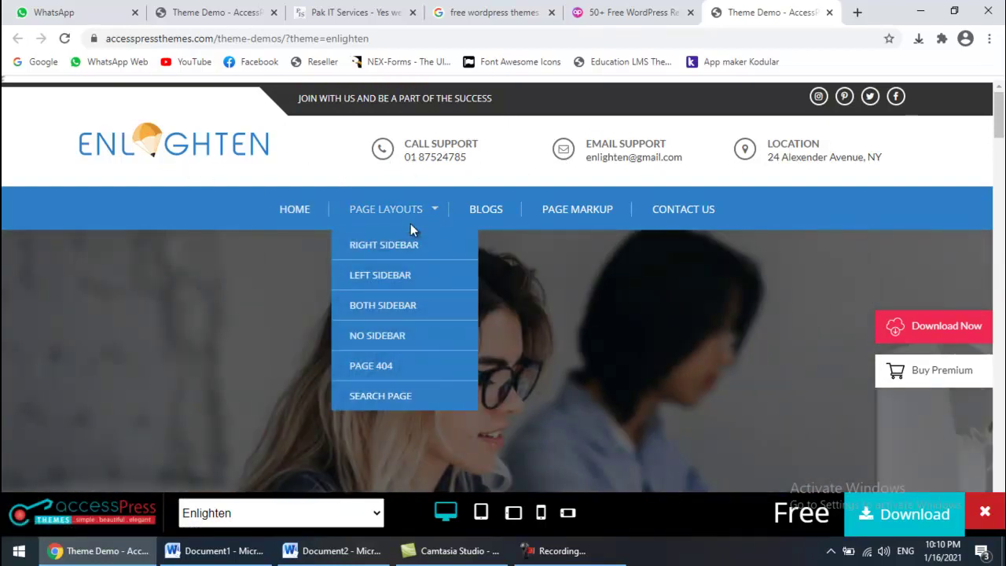
{"action": "left_click_drag", "start_coordinate": [1001, 118], "coordinate": [1000, 381]}
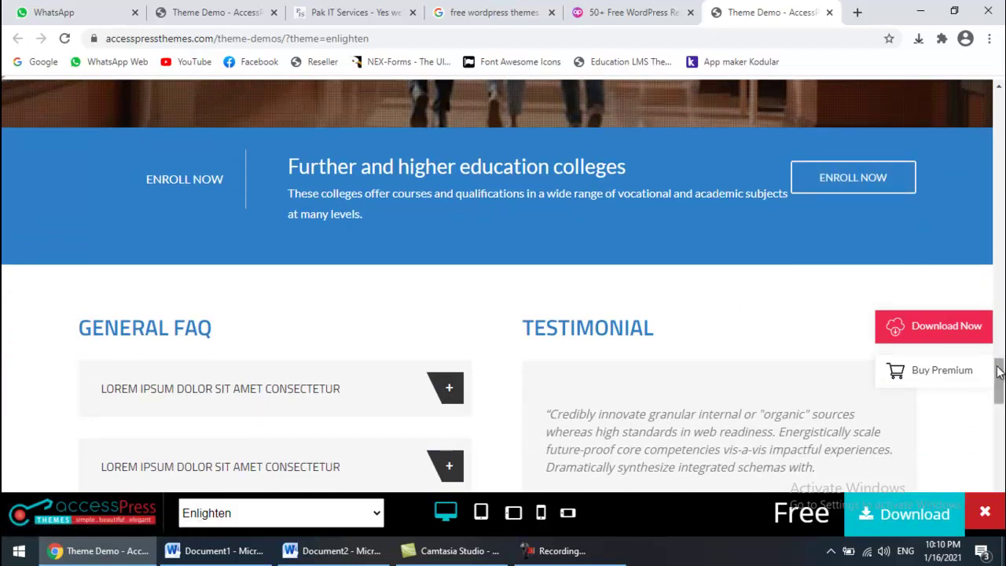
{"action": "left_click_drag", "start_coordinate": [999, 377], "coordinate": [1001, 95]}
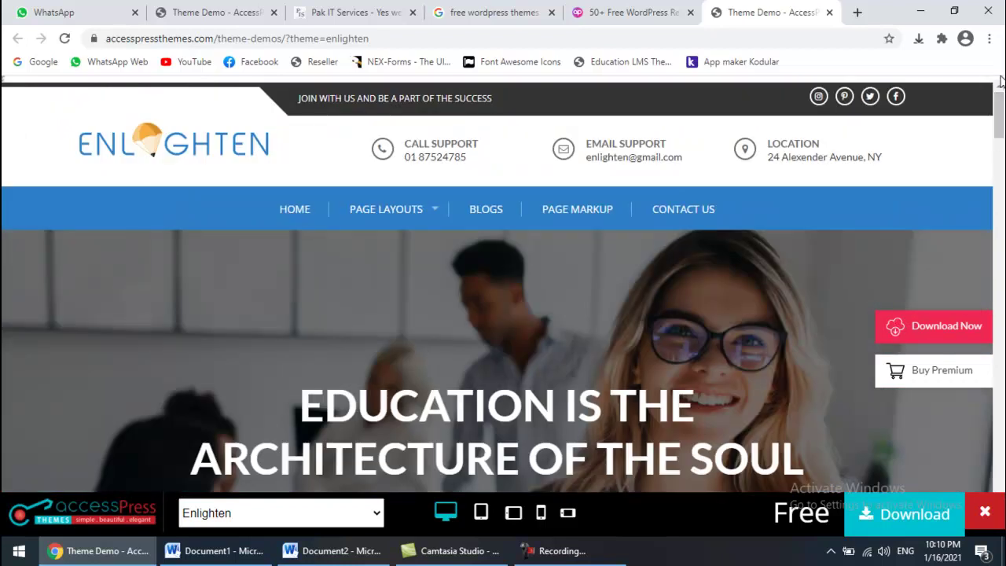
{"action": "left_click", "coordinate": [617, 4]}
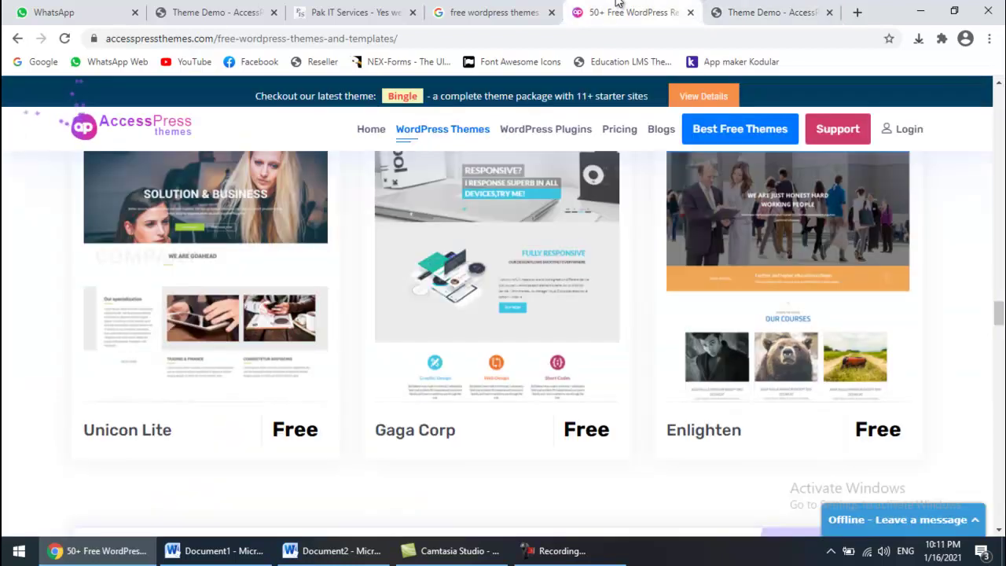
Open the demo of the free Construction Lite theme in a new tab and switch to it.
{"action": "left_click_drag", "start_coordinate": [1001, 318], "coordinate": [1001, 259]}
{"action": "mouse_move", "coordinate": [770, 354]}
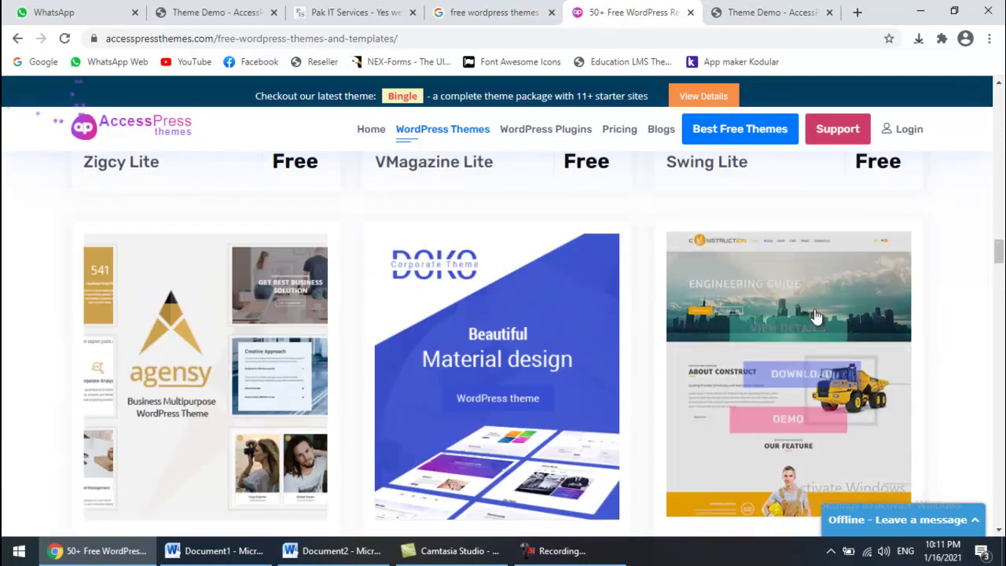
{"action": "right_click", "coordinate": [761, 415]}
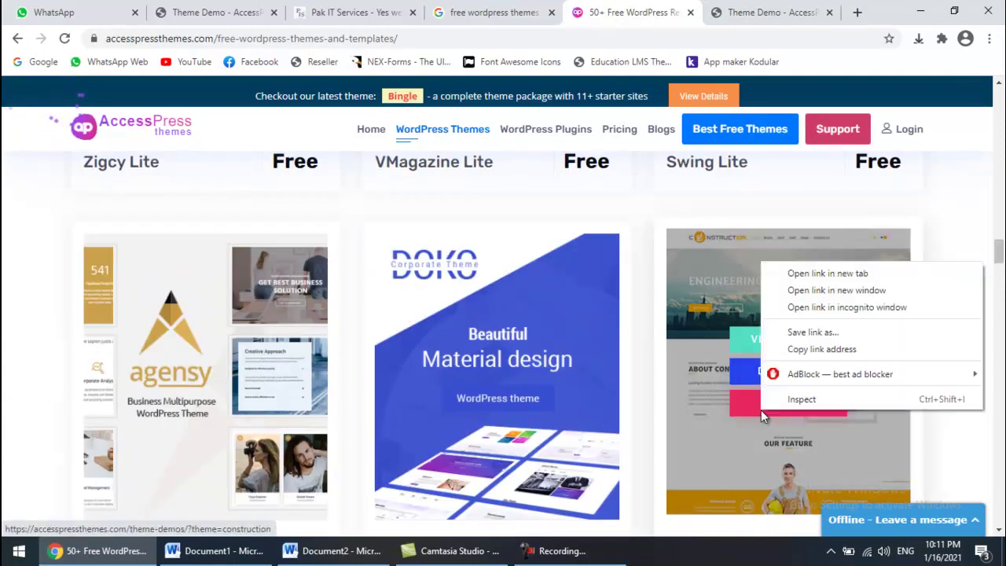
{"action": "left_click", "coordinate": [810, 277]}
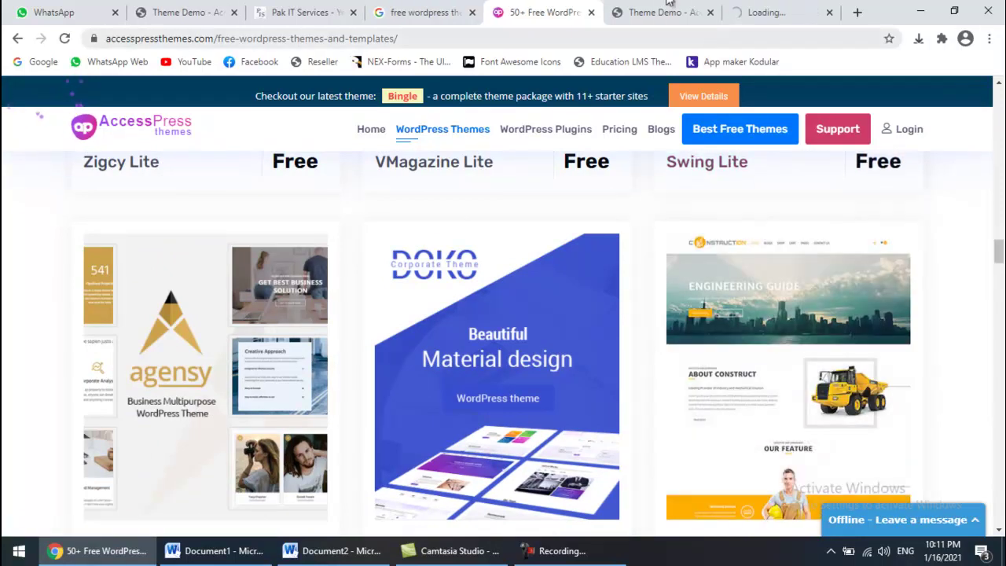
{"action": "left_click", "coordinate": [664, 6]}
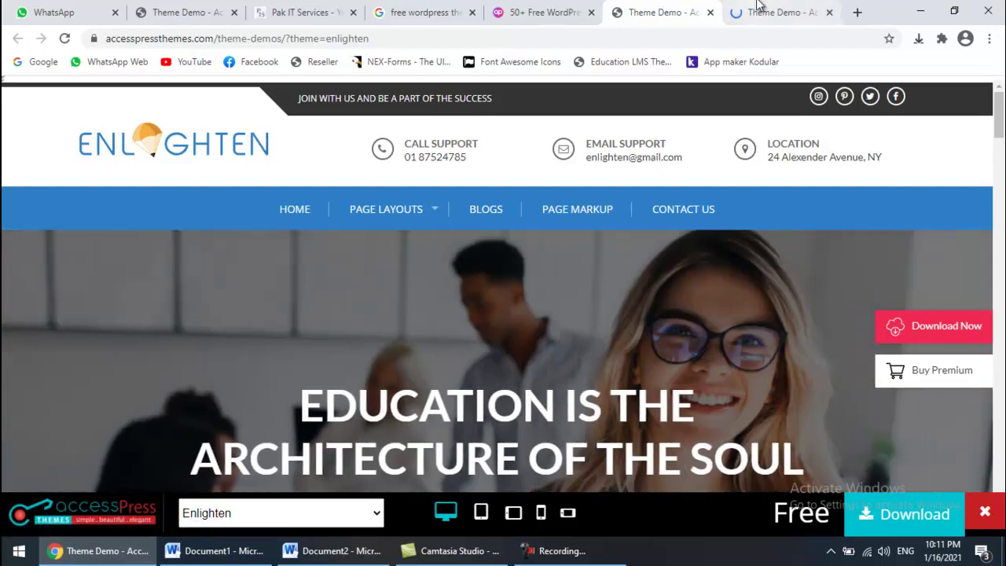
{"action": "left_click", "coordinate": [759, 6]}
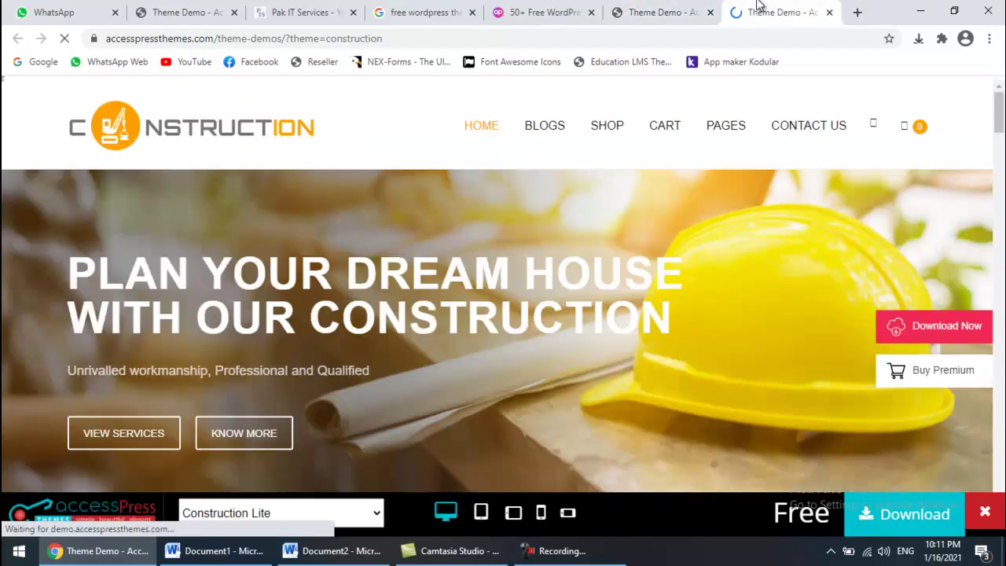
Look over the Construction Lite demo page and return to the free themes list.
{"action": "mouse_move", "coordinate": [1000, 102]}
{"action": "left_mouse_down"}
{"action": "mouse_move", "coordinate": [1001, 238]}
{"action": "mouse_move", "coordinate": [1002, 93]}
{"action": "left_mouse_up"}
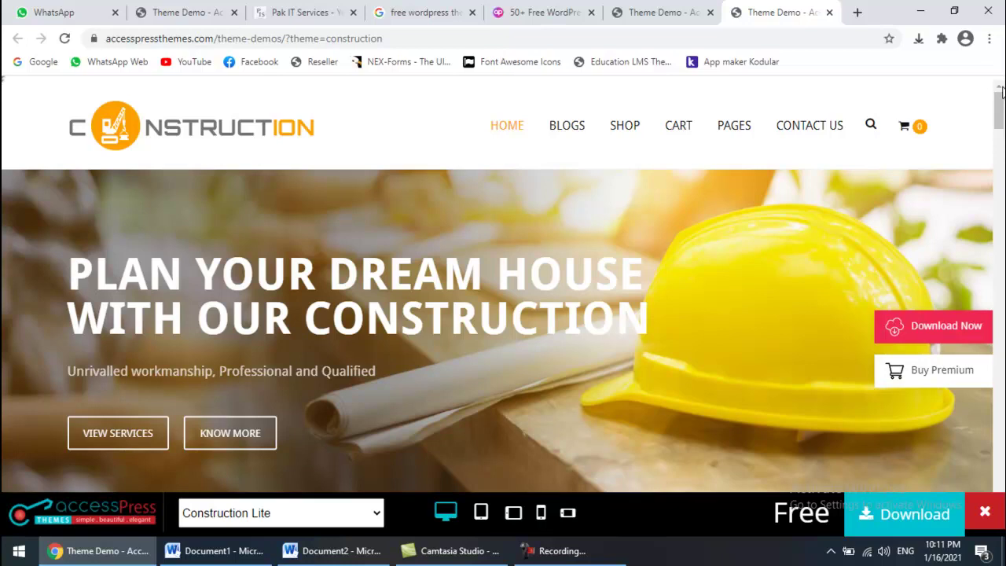
{"action": "left_click_drag", "start_coordinate": [1002, 93], "coordinate": [1004, 66]}
{"action": "left_click", "coordinate": [531, 9]}
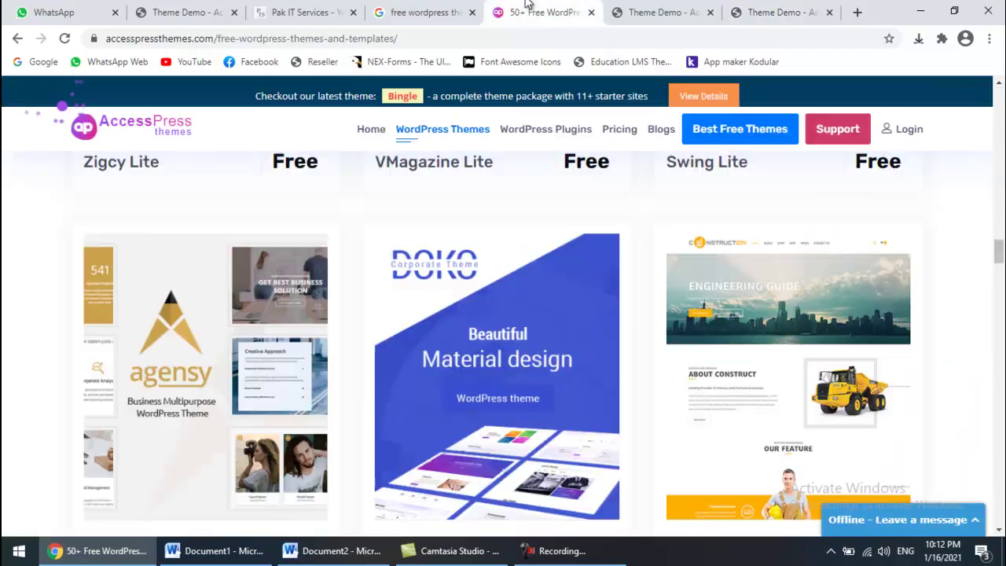
Browse further down the free themes catalogue and return to the Construction Lite demo.
{"action": "key", "text": "Down"}
{"action": "key", "text": "Down"}
{"action": "key", "text": "Down"}
{"action": "key", "text": "Down"}
{"action": "key", "text": "Down"}
{"action": "key", "text": "Down"}
{"action": "key", "text": "Down"}
{"action": "key", "text": "Down"}
{"action": "key", "text": "Down"}
{"action": "key", "text": "Down"}
{"action": "key", "text": "Down"}
{"action": "key", "text": "Down"}
{"action": "key", "text": "Down"}
{"action": "key", "text": "Down"}
{"action": "key", "text": "Down"}
{"action": "key", "text": "Down"}
{"action": "key", "text": "Down"}
{"action": "key", "text": "Down"}
{"action": "key", "text": "Down"}
{"action": "key", "text": "Down"}
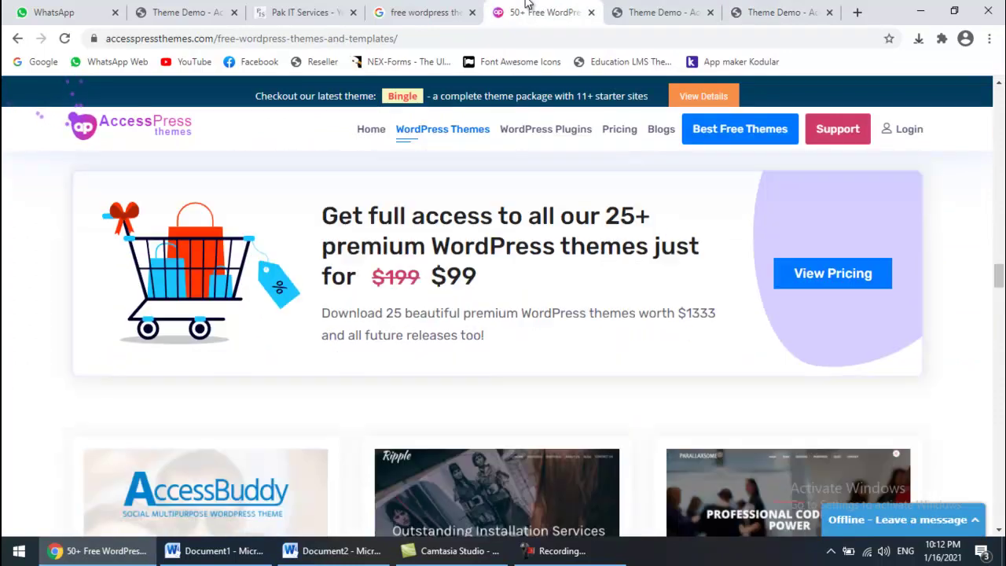
{"action": "key", "text": "Down"}
{"action": "key", "text": "Down"}
{"action": "key", "text": "Down"}
{"action": "key", "text": "Down"}
{"action": "key", "text": "Down"}
{"action": "key", "text": "Down"}
{"action": "key", "text": "Down"}
{"action": "key", "text": "Down"}
{"action": "key", "text": "Down"}
{"action": "key", "text": "Down"}
{"action": "key", "text": "Down"}
{"action": "key", "text": "Down"}
{"action": "key", "text": "Down"}
{"action": "key", "text": "Down"}
{"action": "key", "text": "Down"}
{"action": "key", "text": "Down"}
{"action": "key", "text": "Down"}
{"action": "key", "text": "Down"}
{"action": "key", "text": "Down"}
{"action": "key", "text": "Down"}
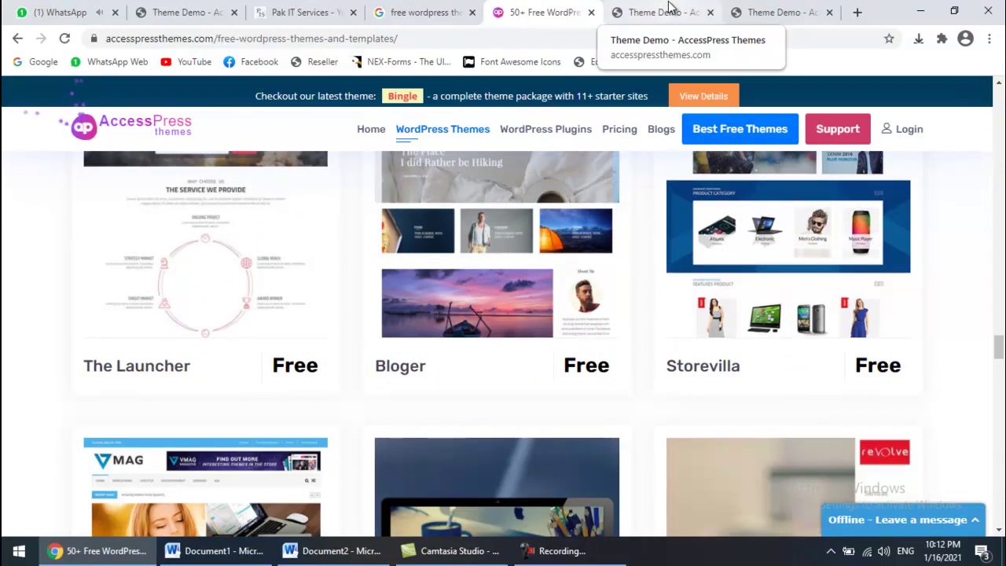
{"action": "left_click", "coordinate": [749, 4]}
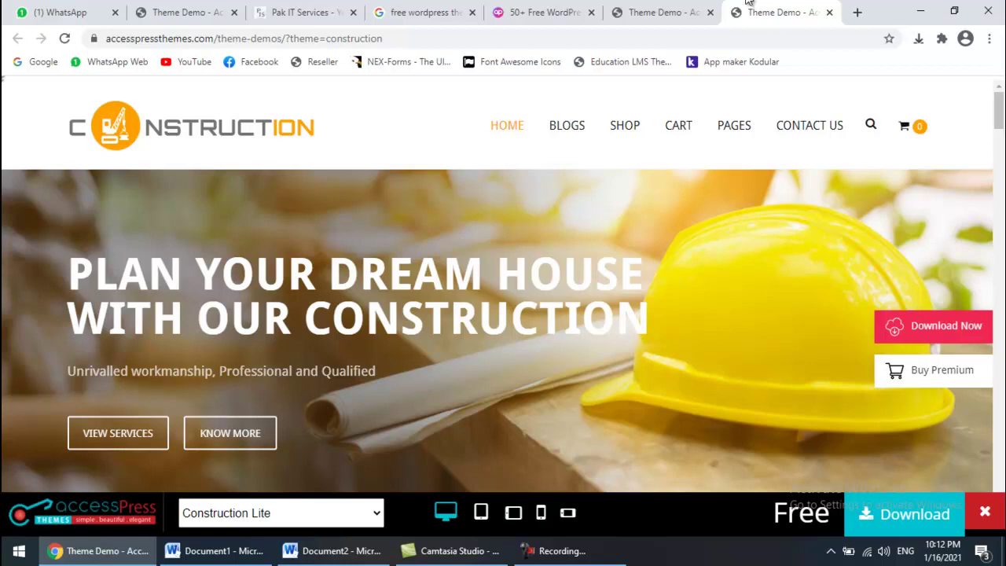
Close the WhatsApp tab and load localhost/myweb in a new tab.
{"action": "left_click", "coordinate": [115, 13]}
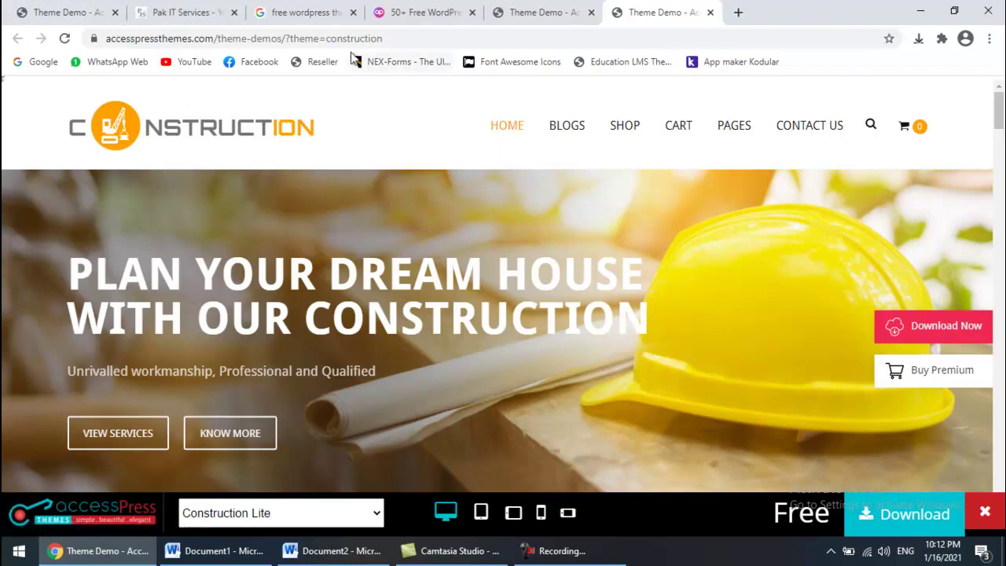
{"action": "left_click", "coordinate": [740, 12]}
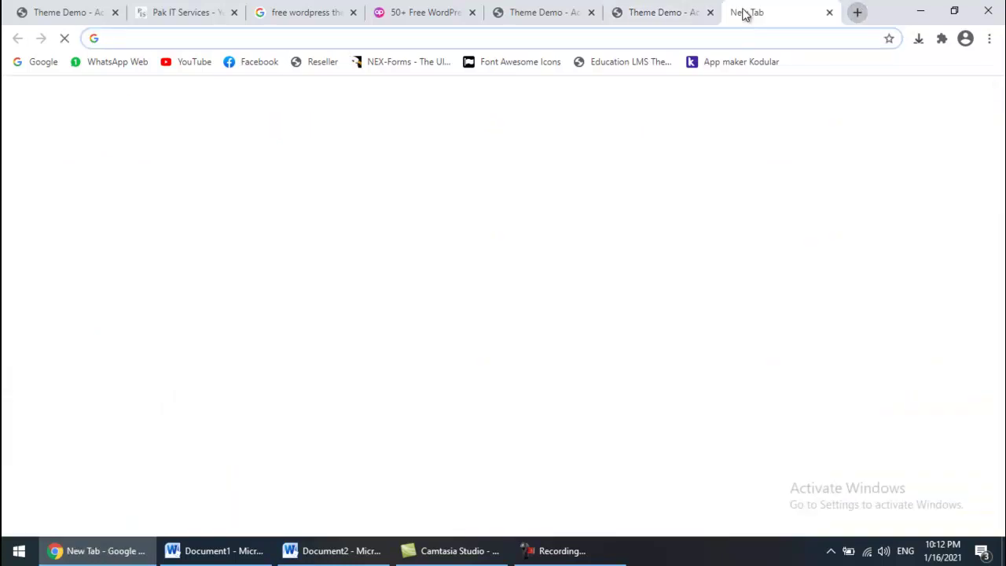
{"action": "type", "text": "loc"}
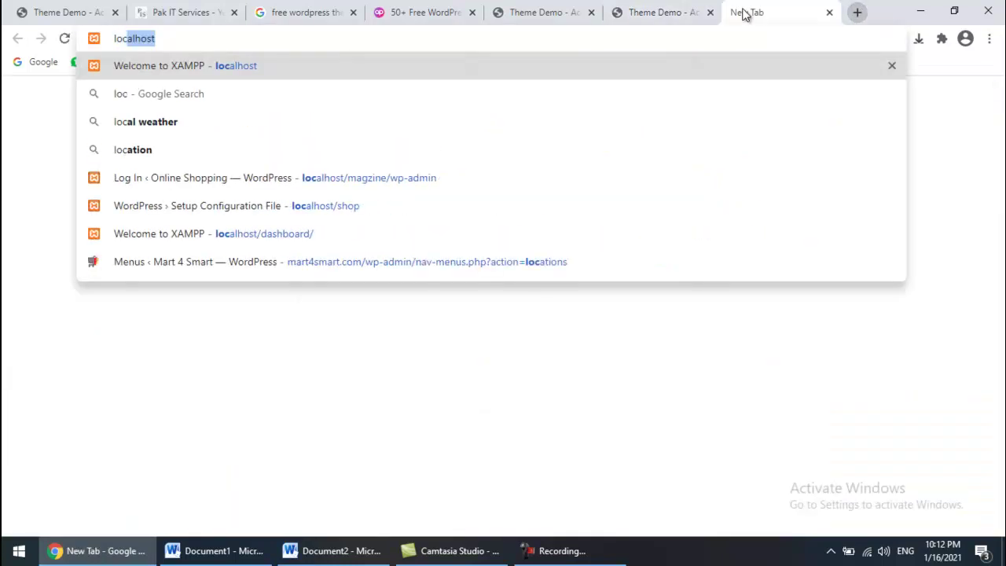
{"action": "type", "text": "alhost/"}
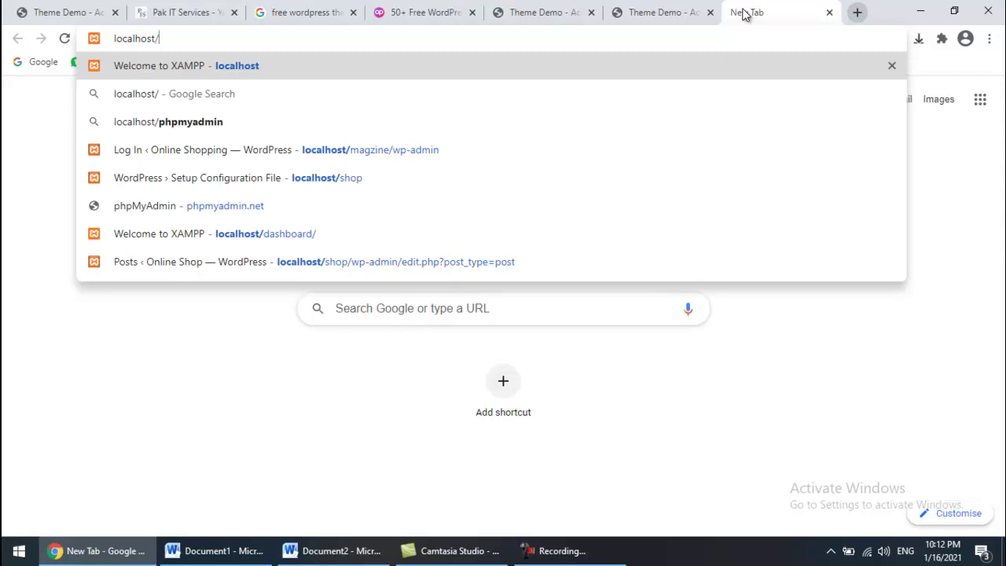
{"action": "type", "text": "my"}
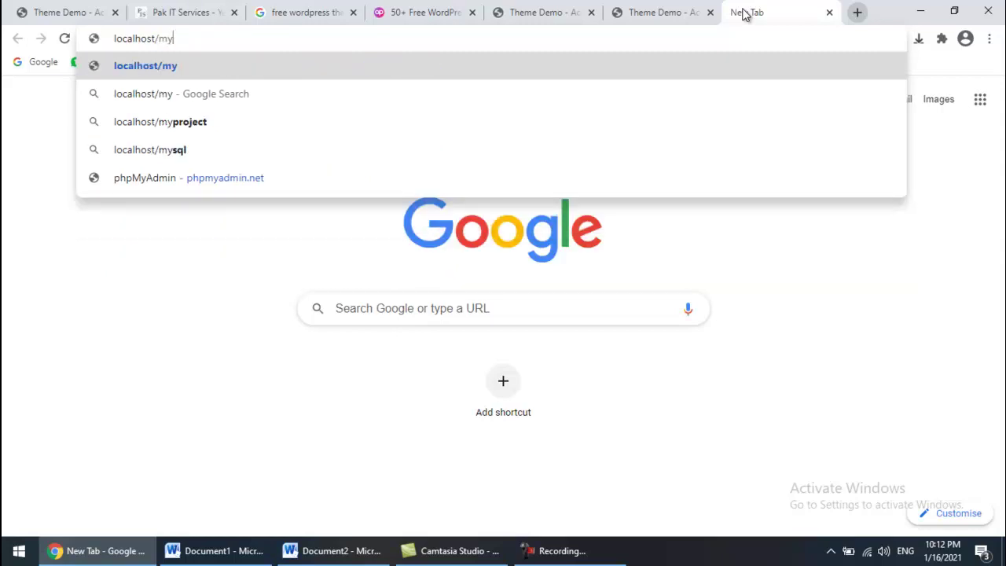
{"action": "type", "text": "web"}
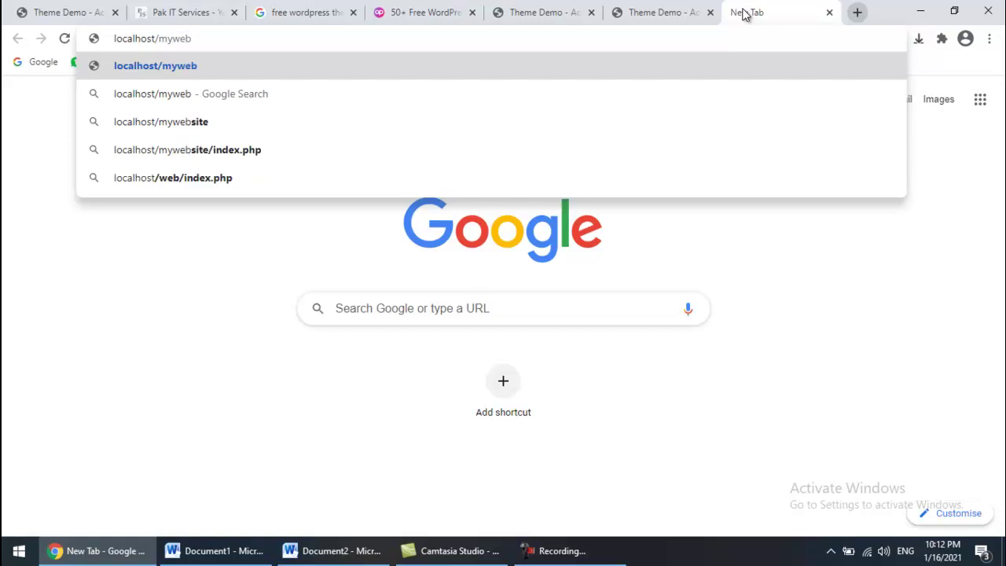
{"action": "key", "text": "Return"}
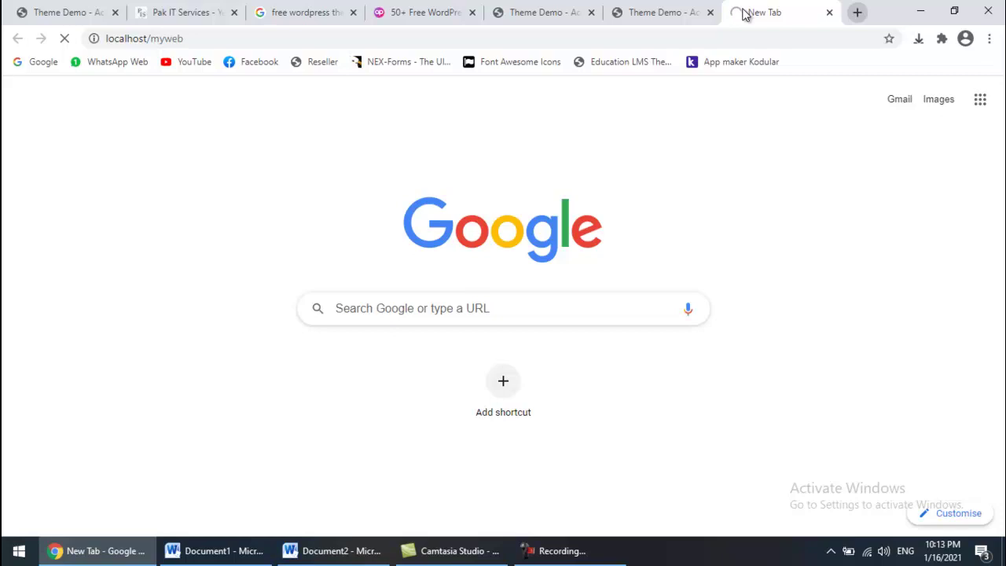
Find Construction Lite in the free themes list and open its WordPress.org download page.
{"action": "left_click", "coordinate": [680, 7]}
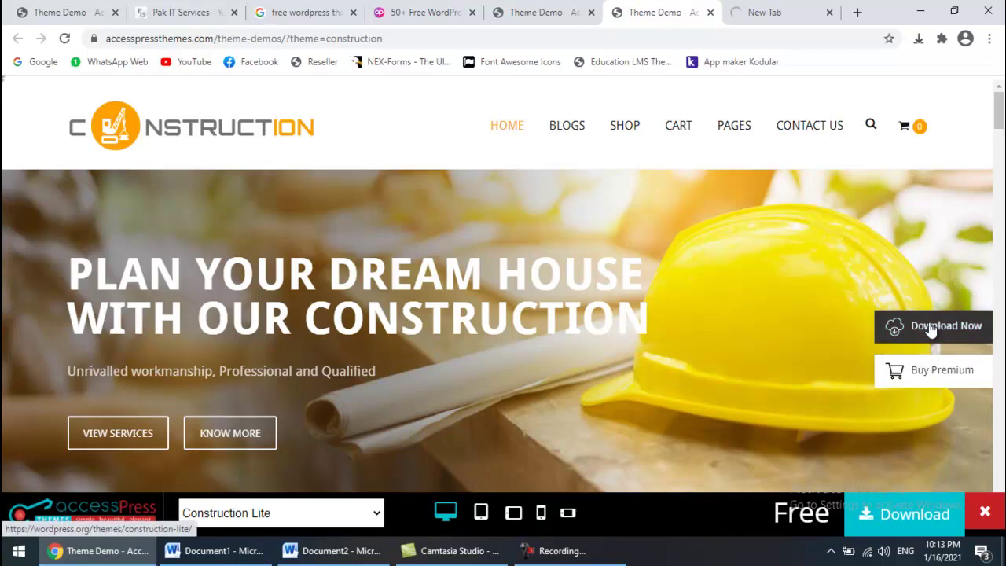
{"action": "left_click", "coordinate": [440, 12]}
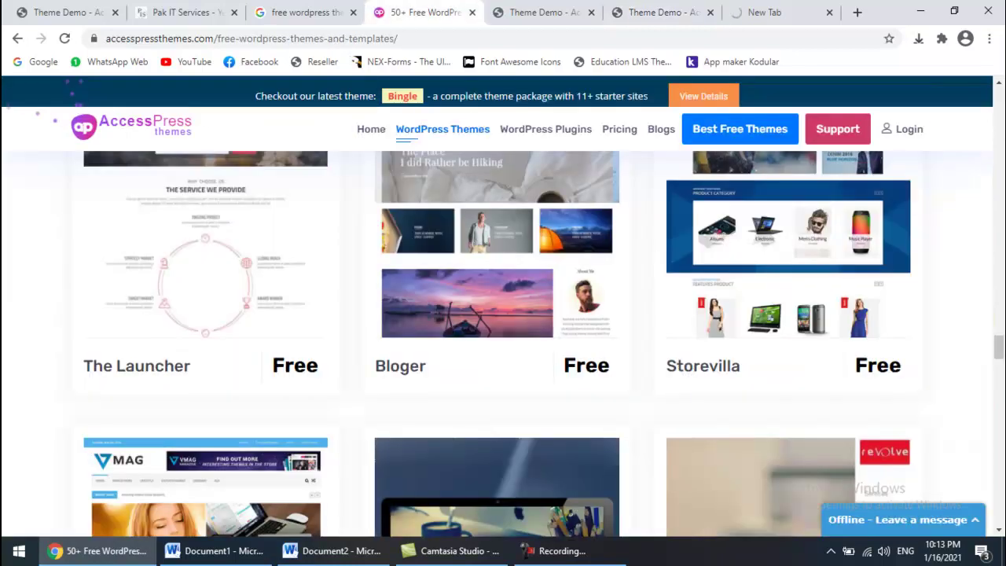
{"action": "scroll", "coordinate": [503, 345], "scroll_direction": "down", "scroll_amount": 4}
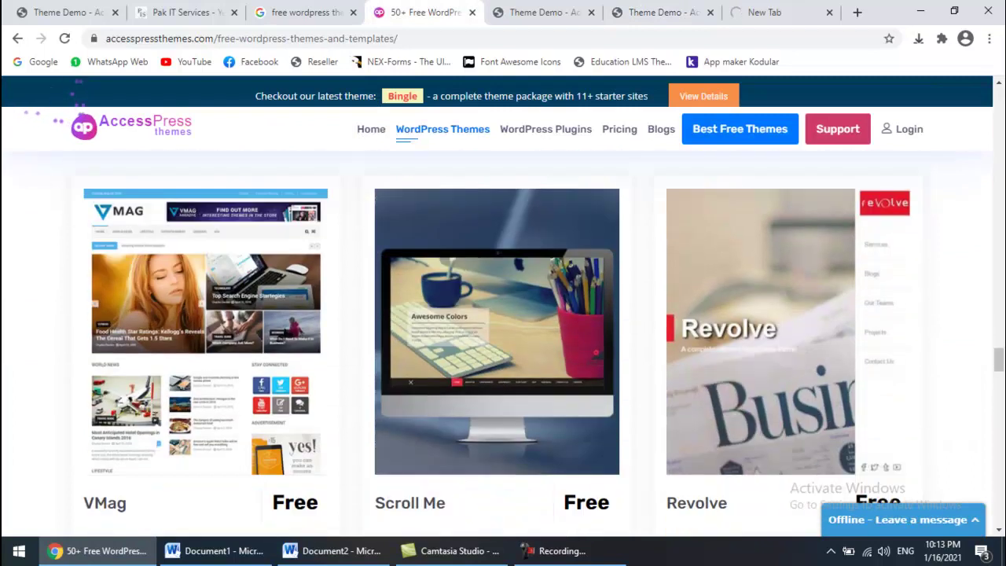
{"action": "scroll", "coordinate": [503, 344], "scroll_direction": "down", "scroll_amount": 8}
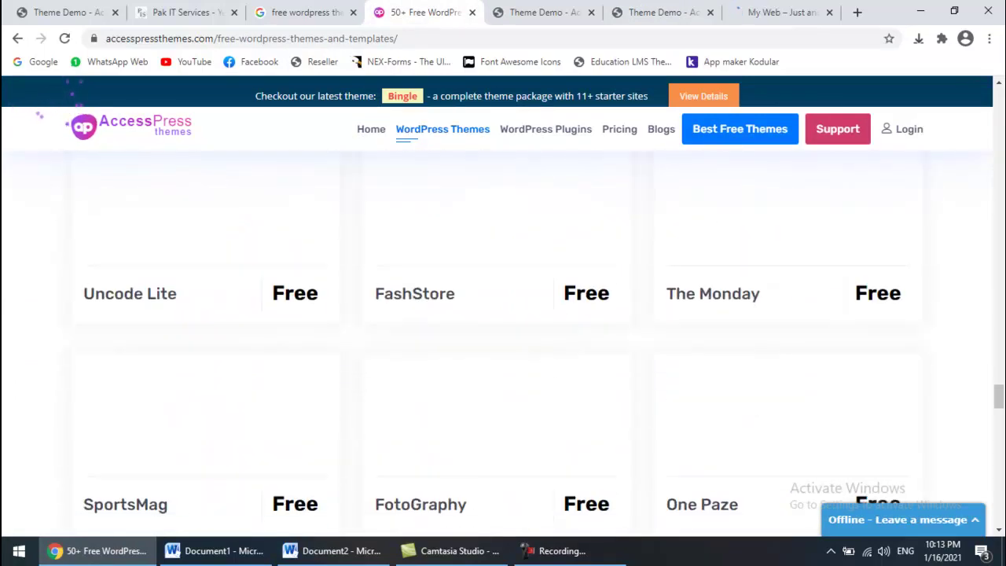
{"action": "scroll", "coordinate": [503, 344], "scroll_direction": "up", "scroll_amount": 10}
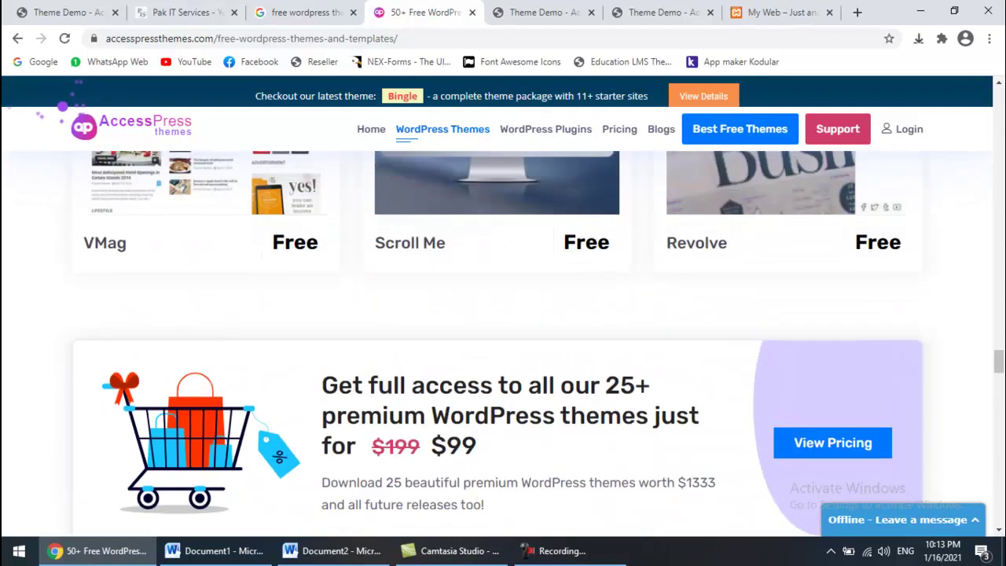
{"action": "scroll", "coordinate": [503, 344], "scroll_direction": "up", "scroll_amount": 10}
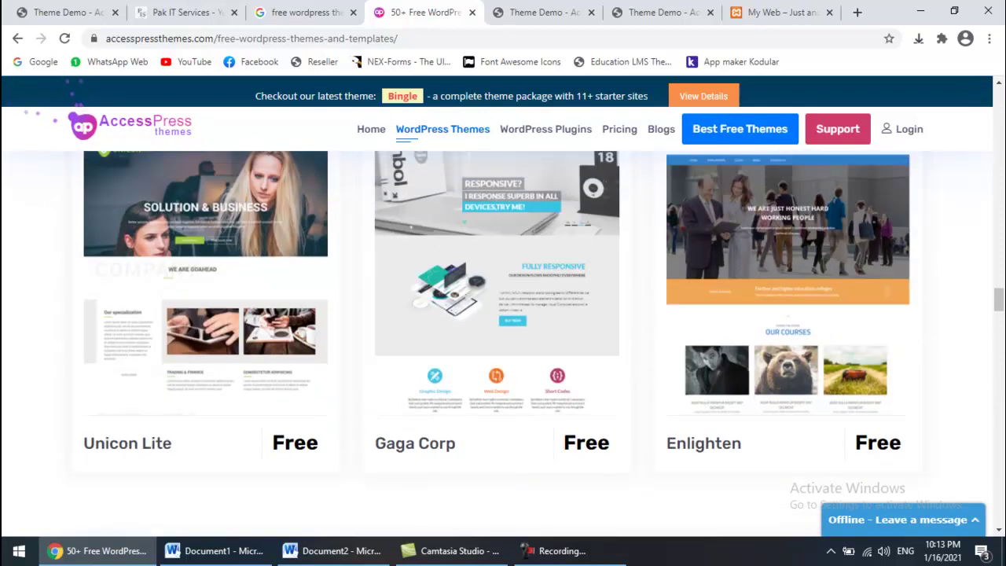
{"action": "scroll", "coordinate": [503, 344], "scroll_direction": "up", "scroll_amount": 5}
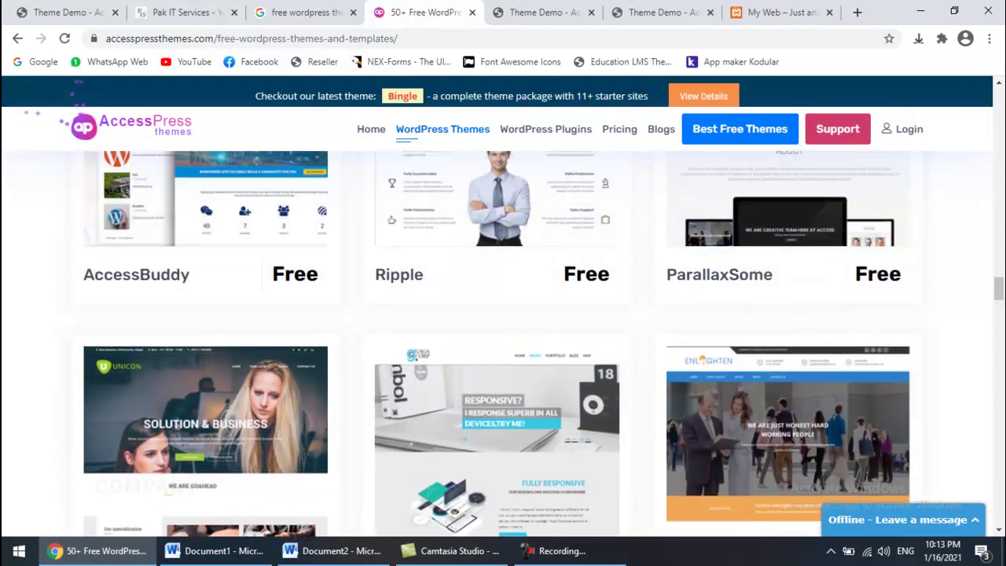
{"action": "scroll", "coordinate": [503, 344], "scroll_direction": "up", "scroll_amount": 6}
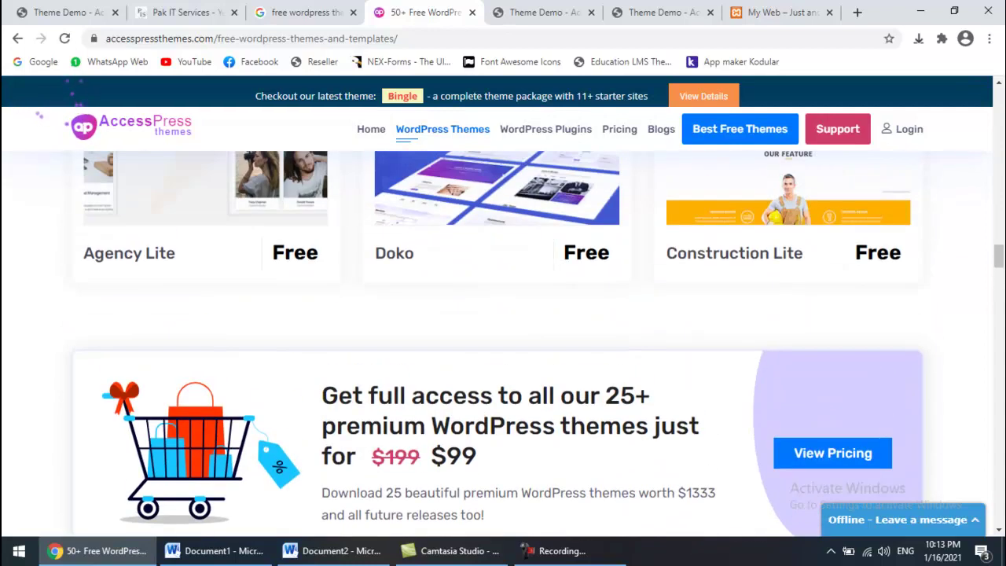
{"action": "scroll", "coordinate": [503, 344], "scroll_direction": "up", "scroll_amount": 3}
{"action": "mouse_move", "coordinate": [741, 291]}
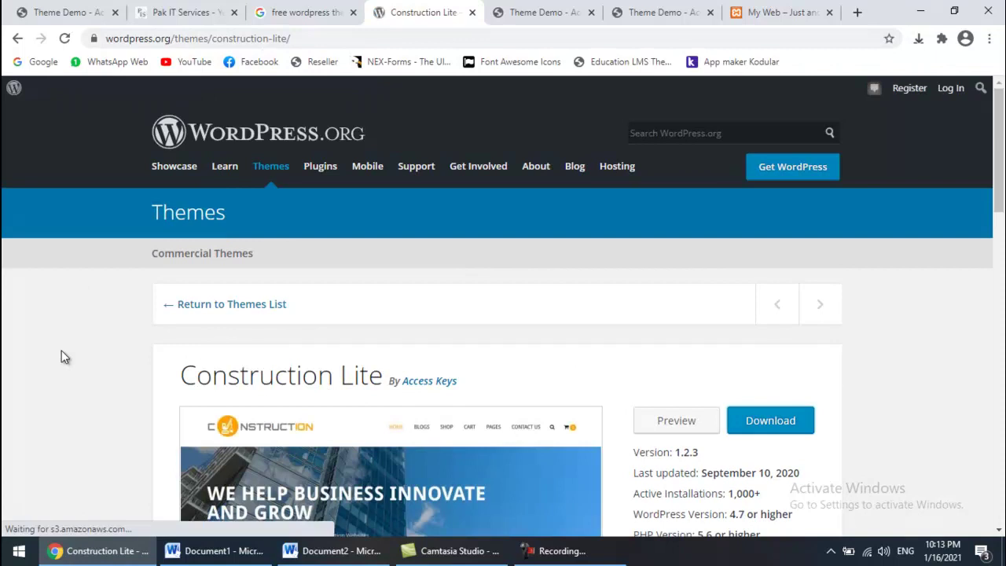
{"action": "scroll", "coordinate": [65, 357], "scroll_direction": "down", "scroll_amount": 2}
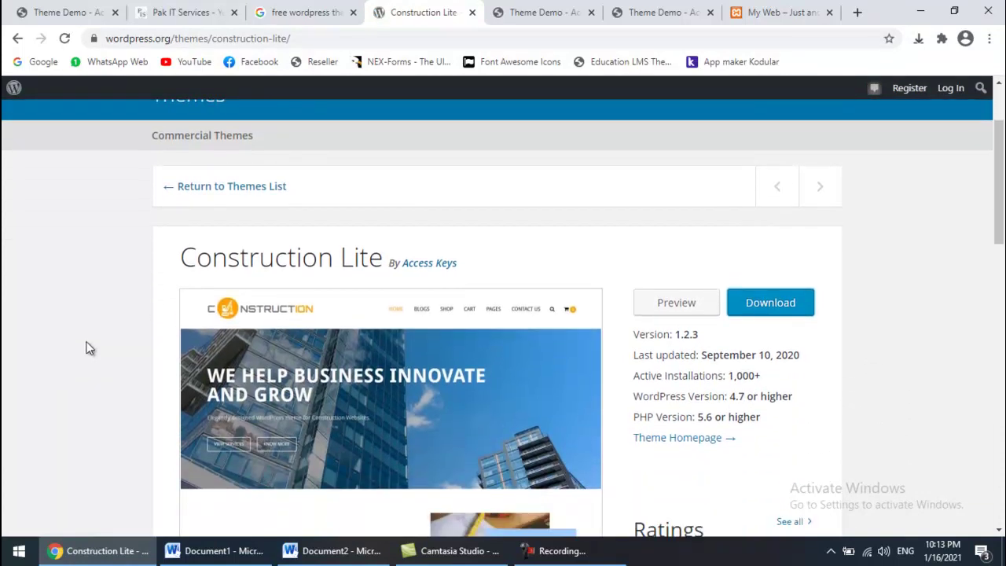
Go to the local My Web site's admin login at localhost/myweb/wp-admin.
{"action": "left_click", "coordinate": [804, 8]}
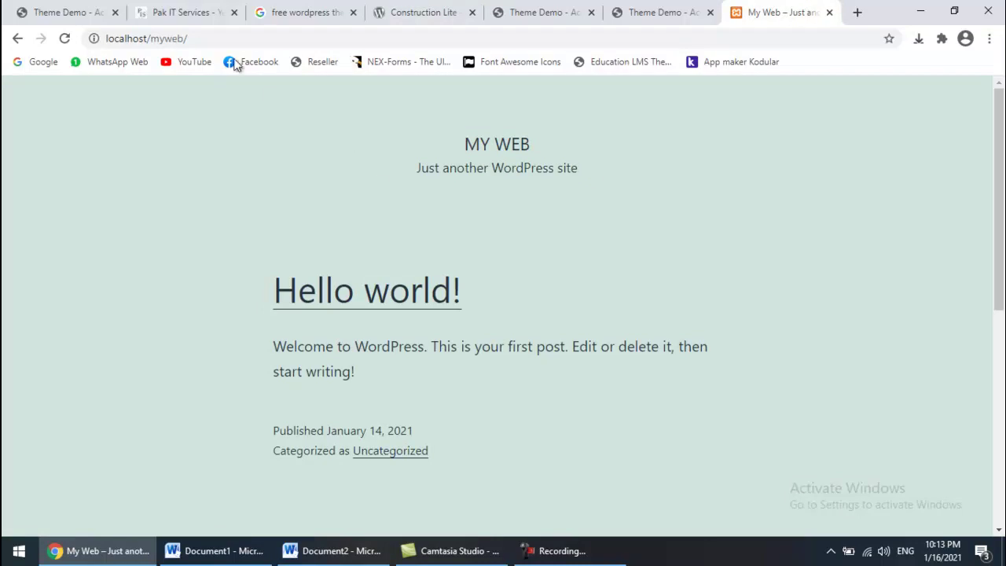
{"action": "left_click", "coordinate": [279, 36]}
{"action": "left_click", "coordinate": [278, 36]}
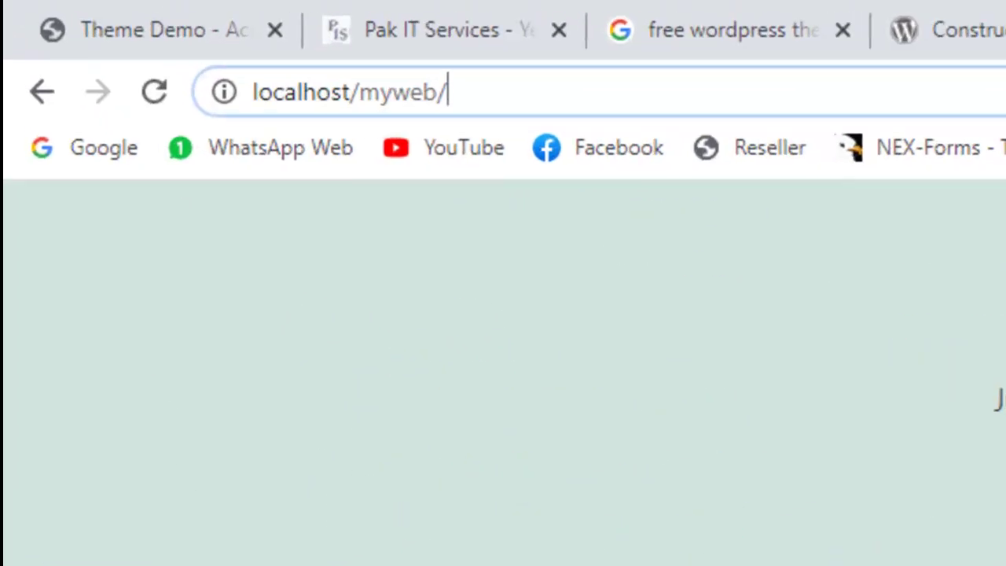
{"action": "type", "text": "wp-admin"}
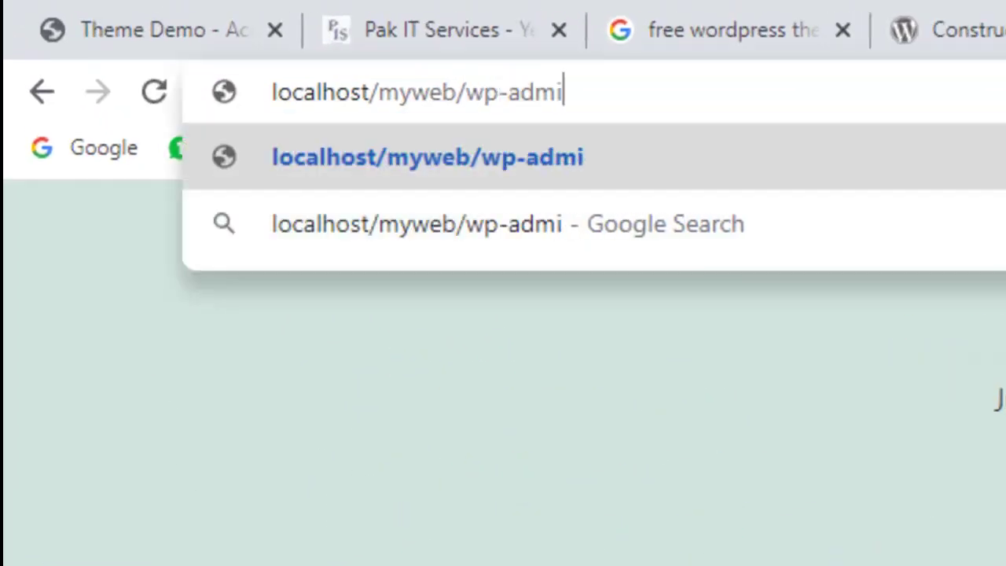
{"action": "key", "text": "Return"}
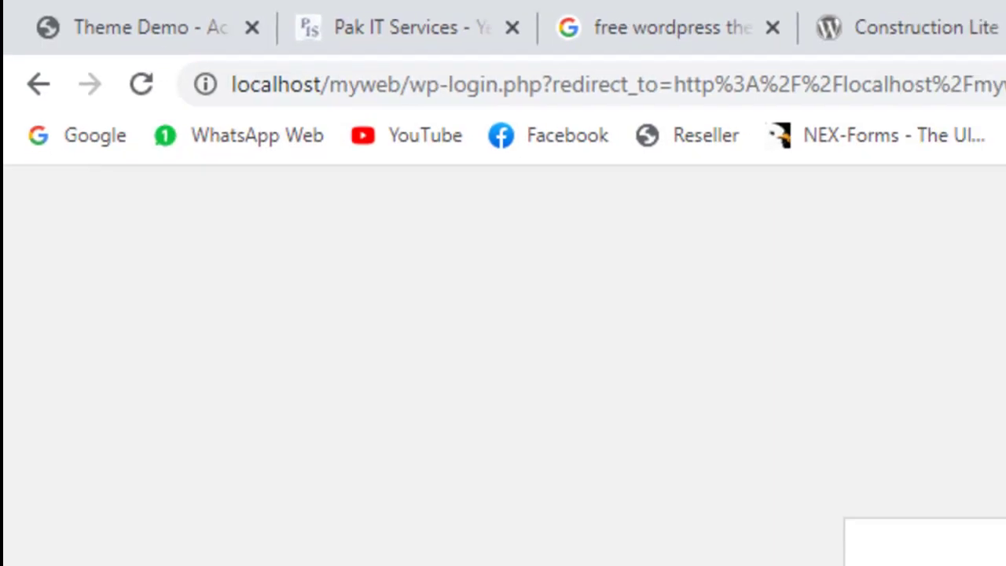
Log in to the WordPress dashboard with the account's username and password.
{"action": "type", "text": "shoaib"}
{"action": "key", "text": "Tab"}
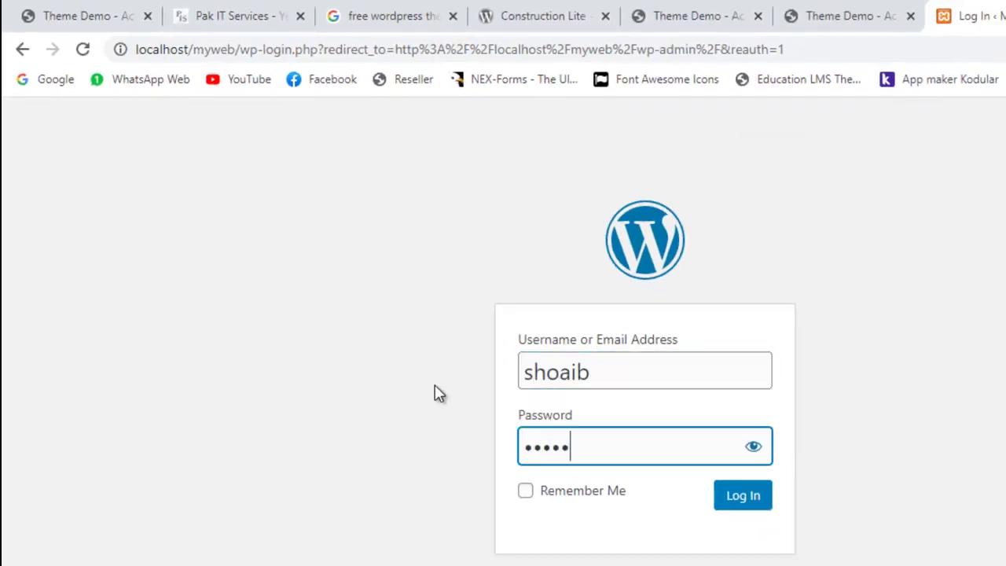
{"action": "type", "text": "1"}
{"action": "key", "text": "Return"}
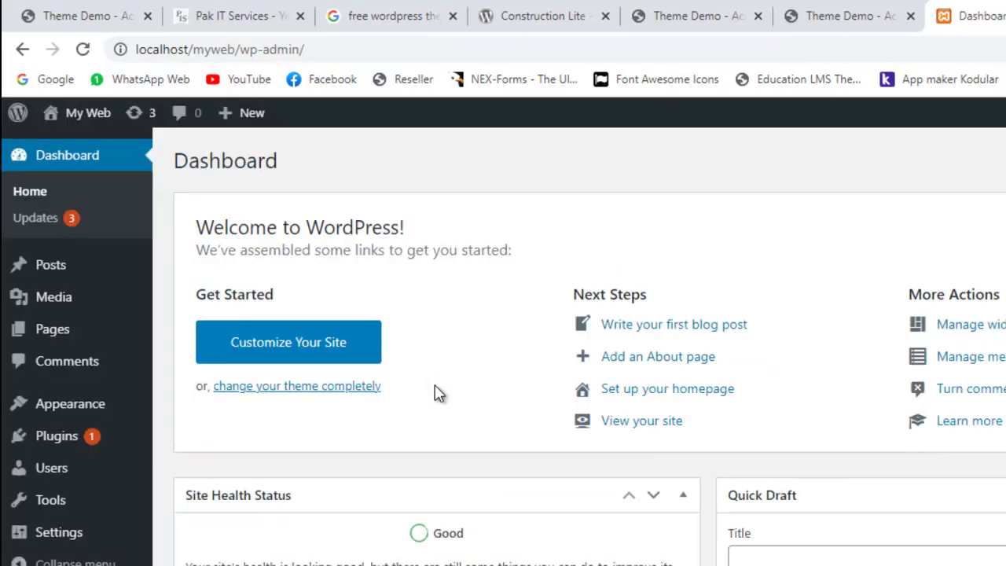
Close the Enlighten theme demo tab, keeping the Construction Lite demo open.
{"action": "left_click", "coordinate": [879, 6]}
{"action": "left_click", "coordinate": [757, 8]}
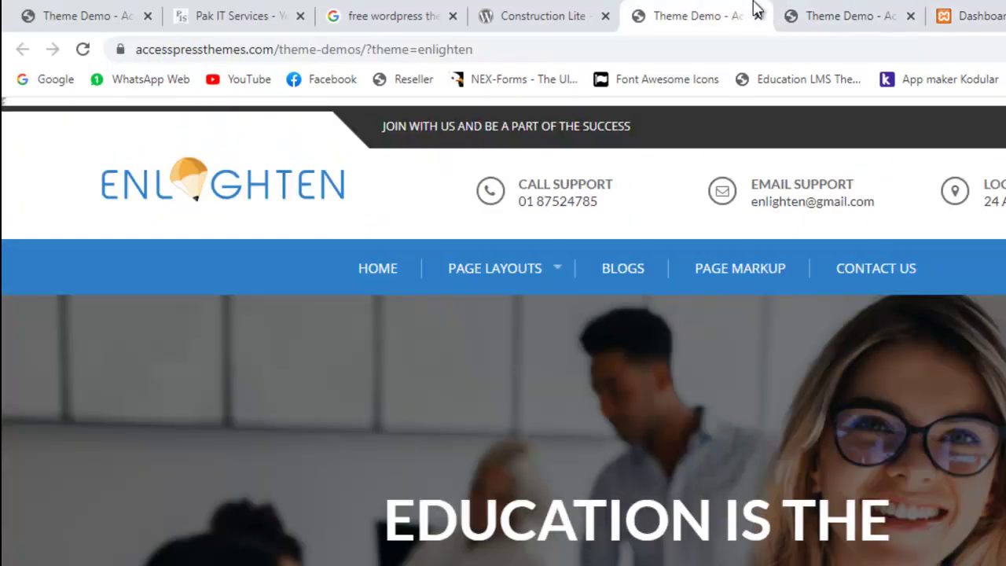
{"action": "left_click", "coordinate": [759, 16]}
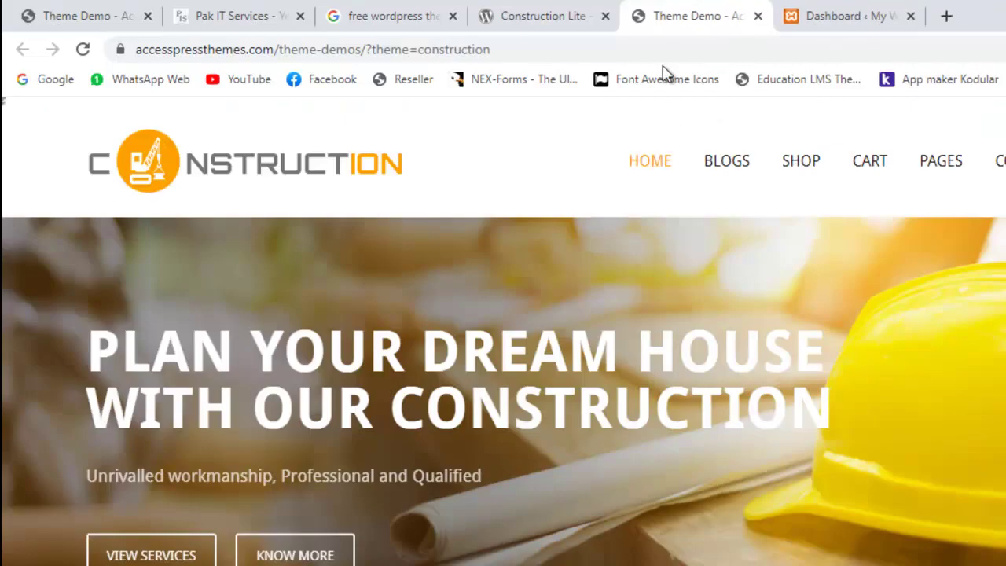
Return to the AccessPress free WordPress themes list and open the details page of Construction Lite.
{"action": "left_click", "coordinate": [530, 9]}
{"action": "left_click", "coordinate": [22, 49]}
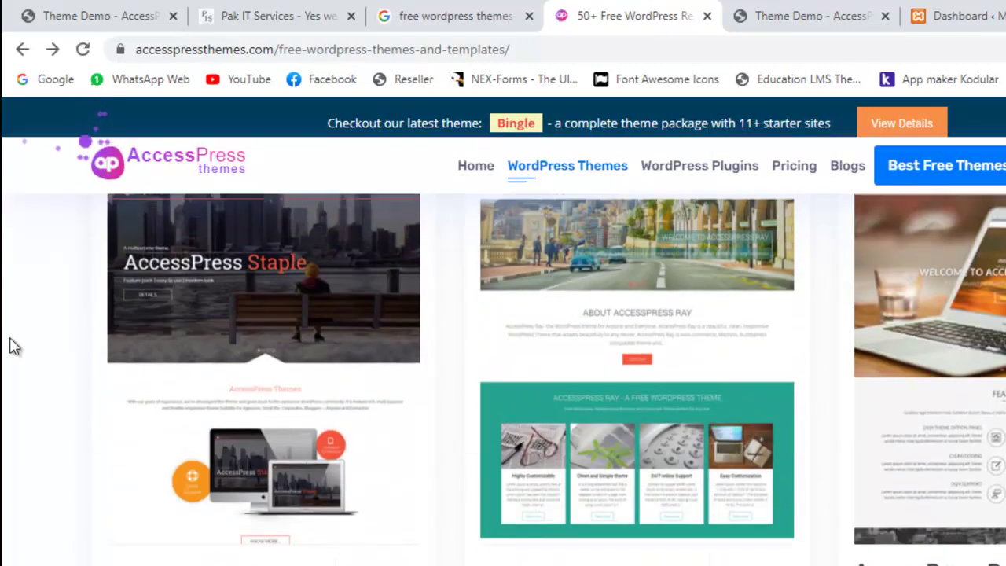
{"action": "scroll", "coordinate": [15, 346], "scroll_direction": "up", "scroll_amount": 15}
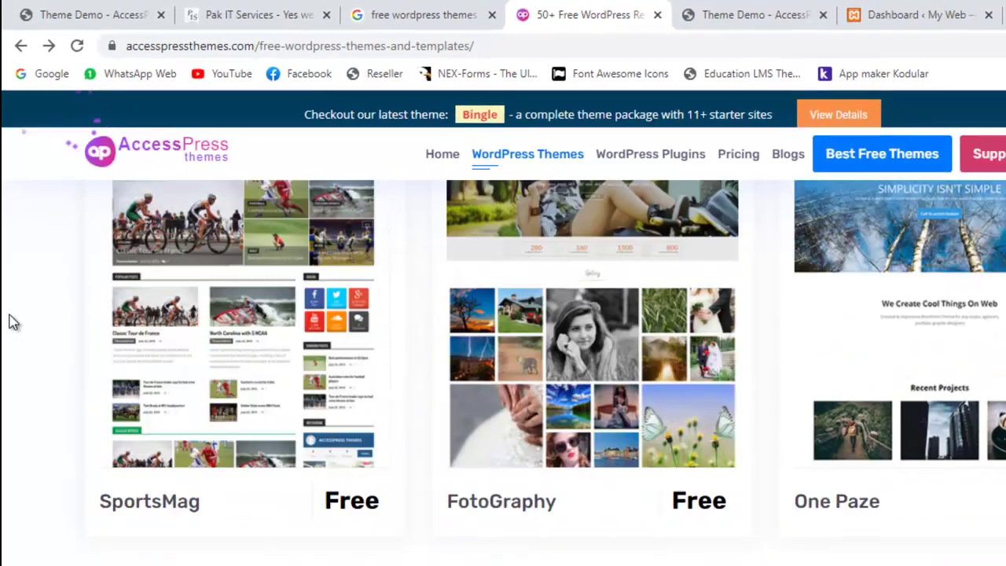
{"action": "scroll", "coordinate": [14, 323], "scroll_direction": "up", "scroll_amount": 10}
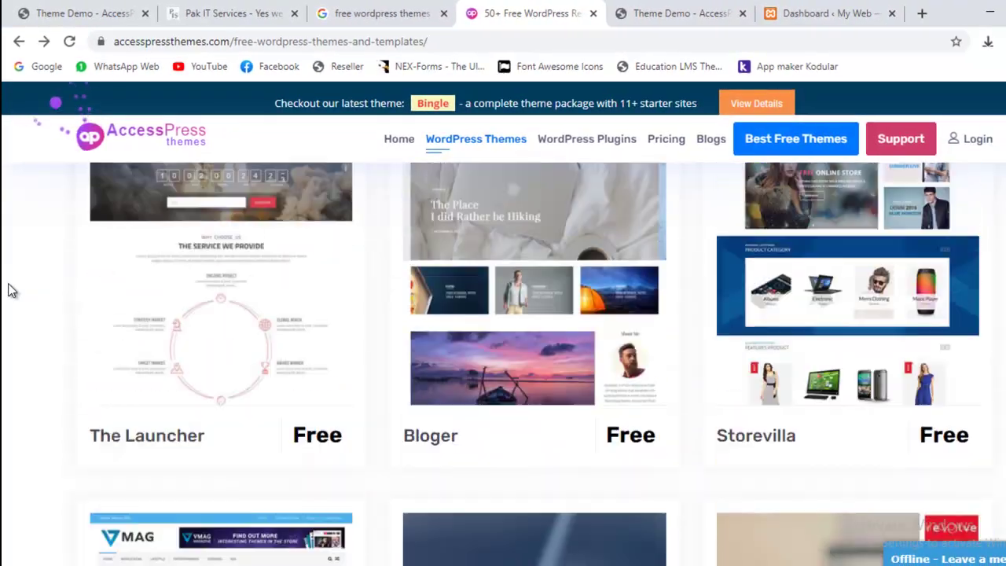
{"action": "scroll", "coordinate": [11, 290], "scroll_direction": "up", "scroll_amount": 15}
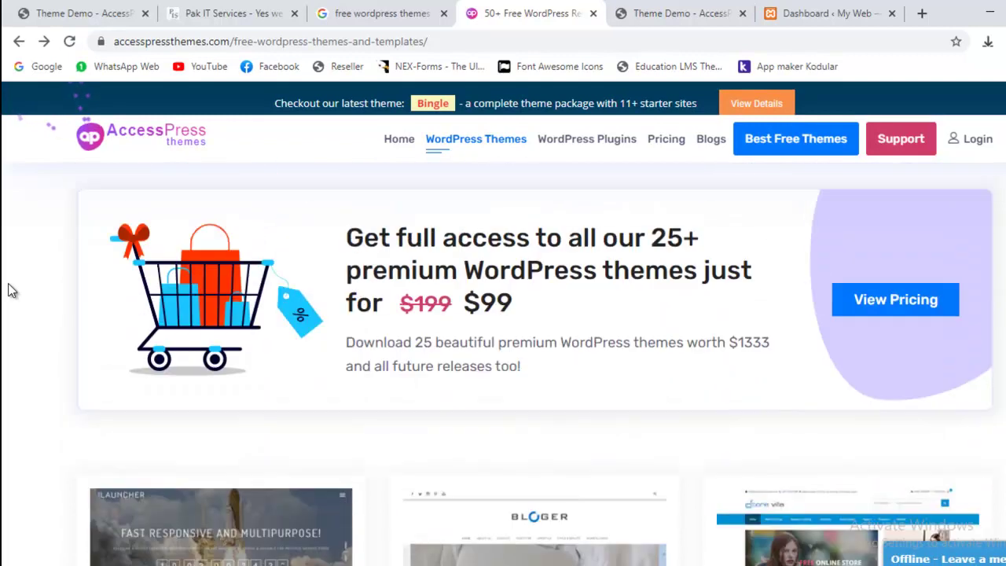
{"action": "scroll", "coordinate": [11, 290], "scroll_direction": "down", "scroll_amount": 15}
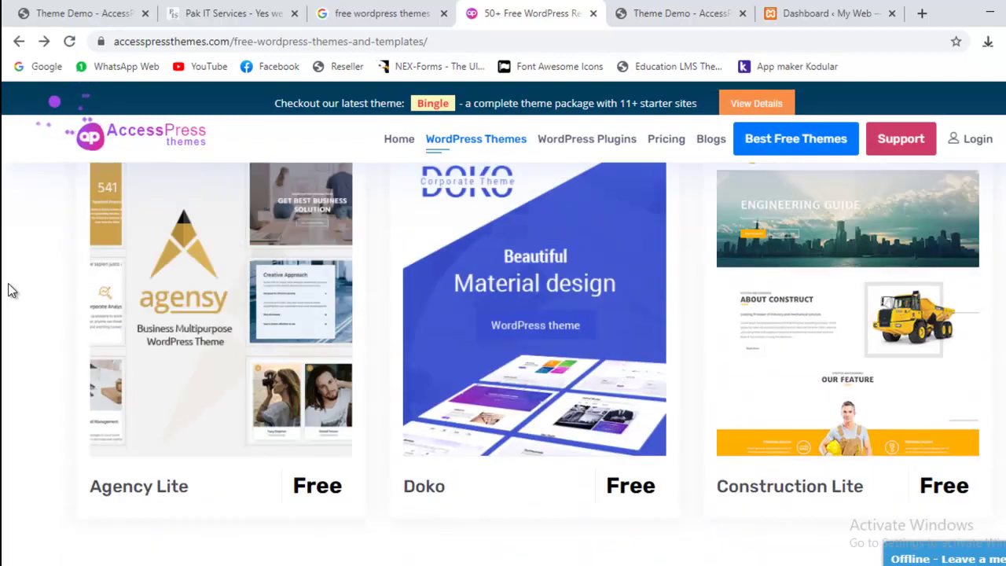
{"action": "scroll", "coordinate": [11, 291], "scroll_direction": "up", "scroll_amount": 1}
{"action": "mouse_move", "coordinate": [831, 326]}
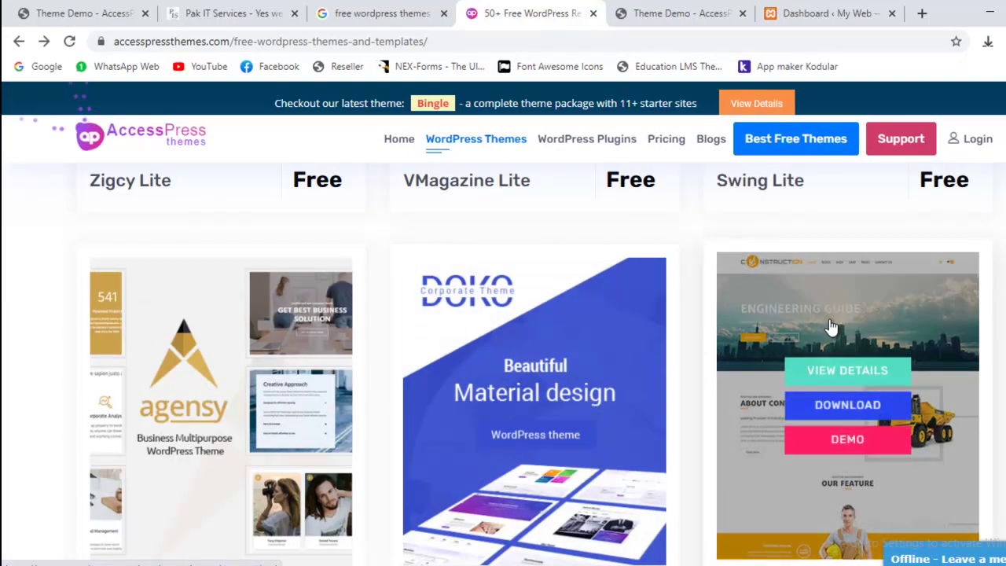
{"action": "left_click", "coordinate": [829, 370]}
{"action": "left_click", "coordinate": [651, 11]}
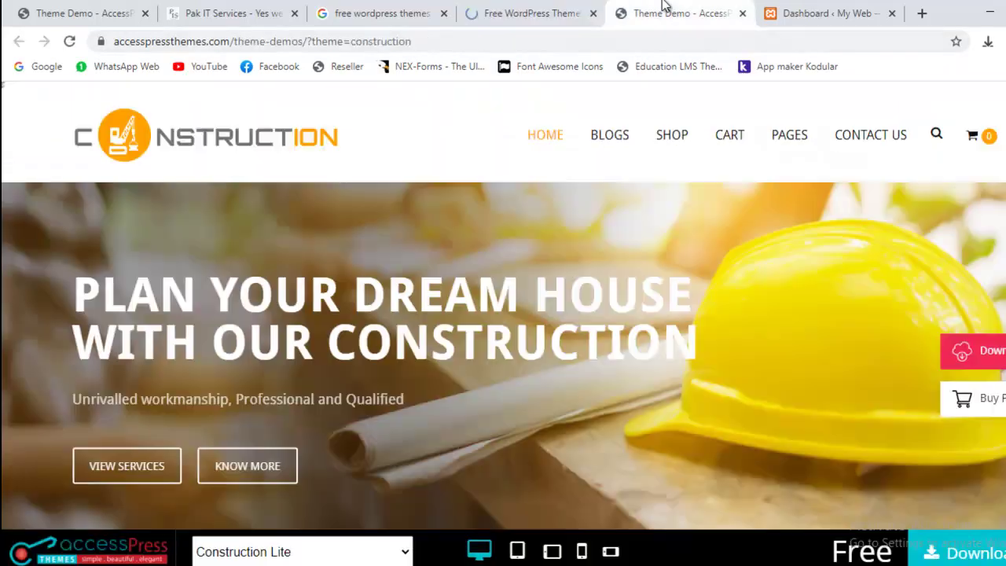
{"action": "left_click", "coordinate": [534, 6]}
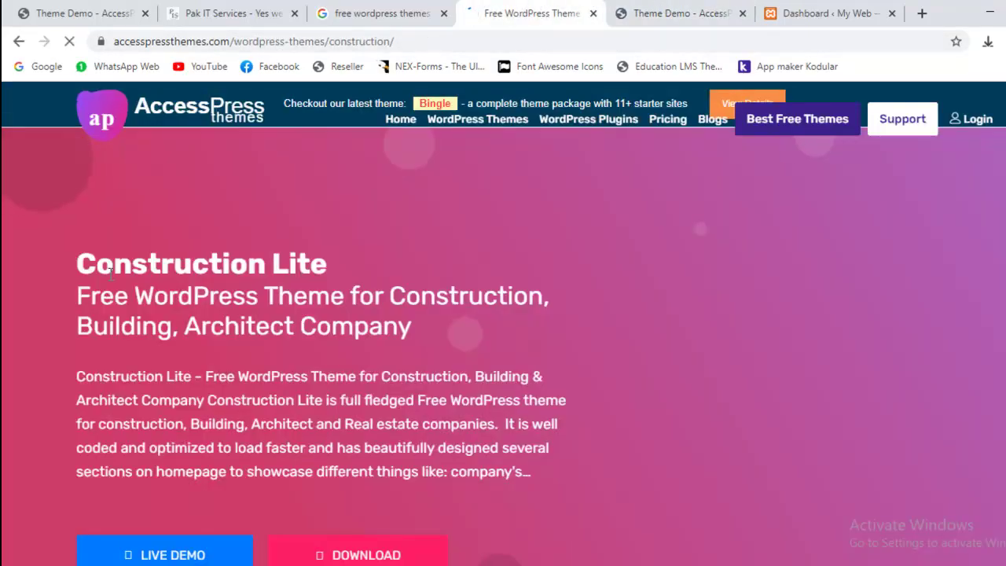
Copy the theme title "Construction Lite" from the heading of its details page.
{"action": "scroll", "coordinate": [4, 388], "scroll_direction": "down", "scroll_amount": 2}
{"action": "scroll", "coordinate": [3, 389], "scroll_direction": "up", "scroll_amount": 1}
{"action": "scroll", "coordinate": [4, 388], "scroll_direction": "up", "scroll_amount": 1}
{"action": "left_click_drag", "start_coordinate": [77, 249], "coordinate": [327, 247]}
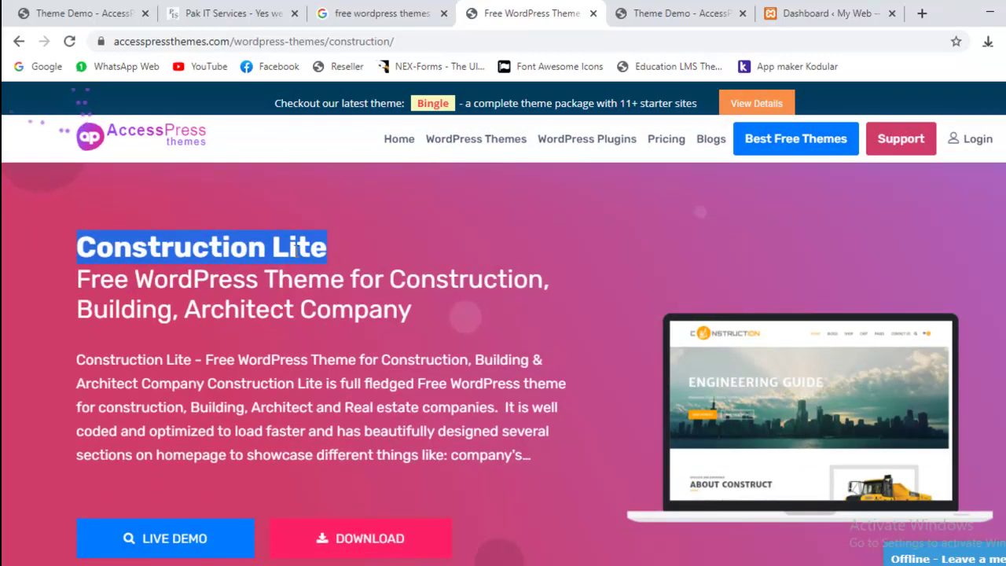
{"action": "right_click", "coordinate": [295, 250]}
{"action": "left_click", "coordinate": [322, 269]}
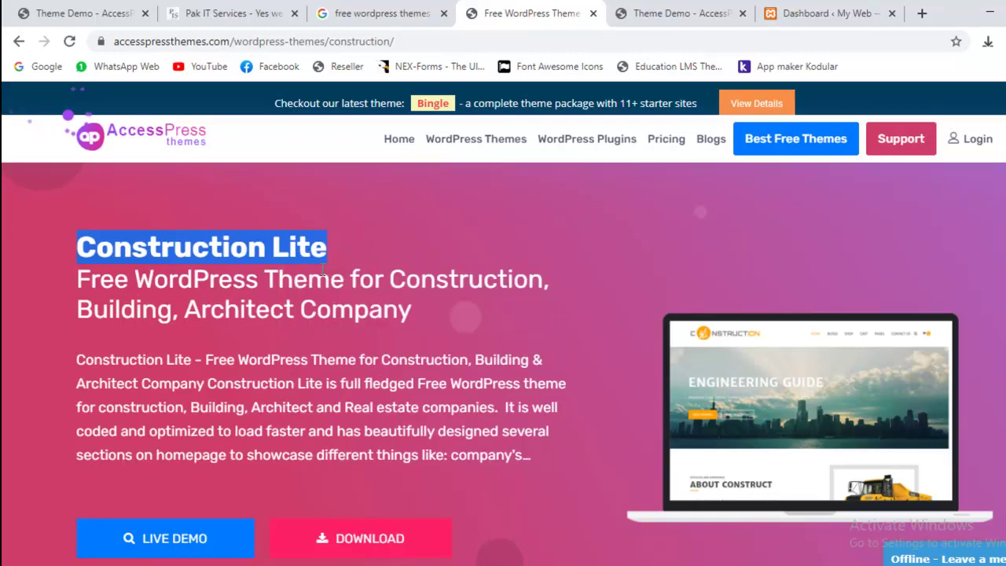
Switch to the My Web WordPress dashboard and open its page for adding new themes.
{"action": "left_click", "coordinate": [87, 2]}
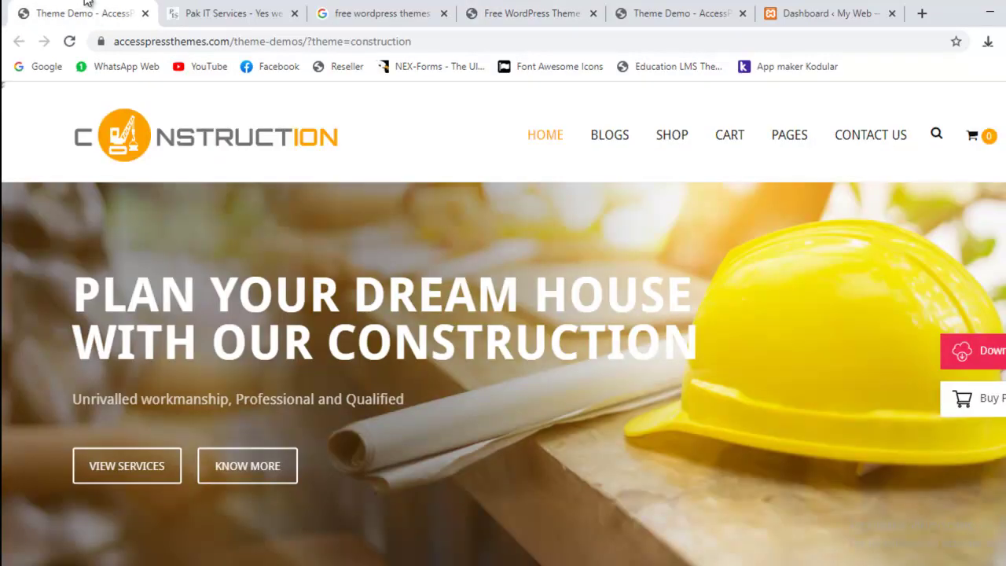
{"action": "left_click", "coordinate": [871, 5]}
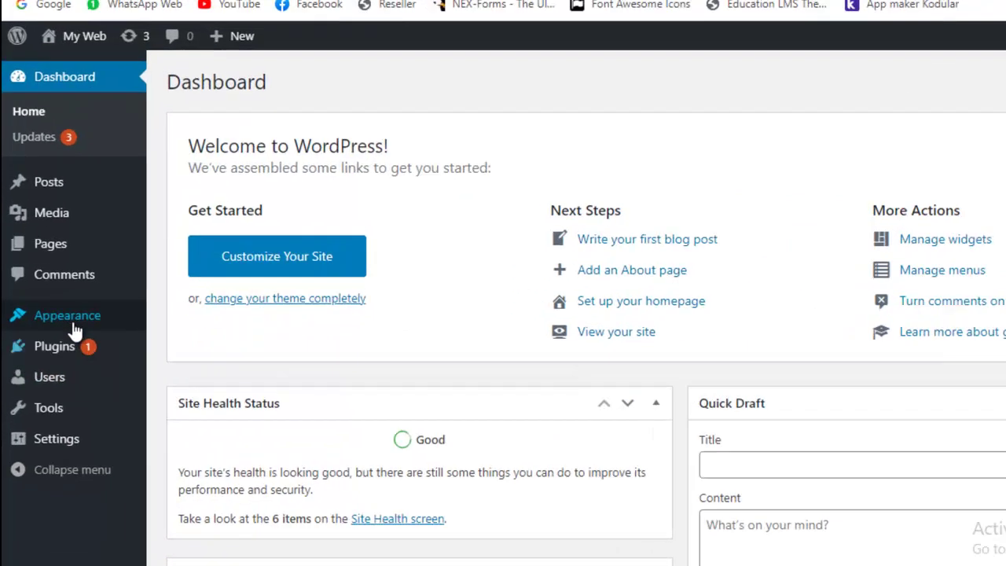
{"action": "mouse_move", "coordinate": [63, 340]}
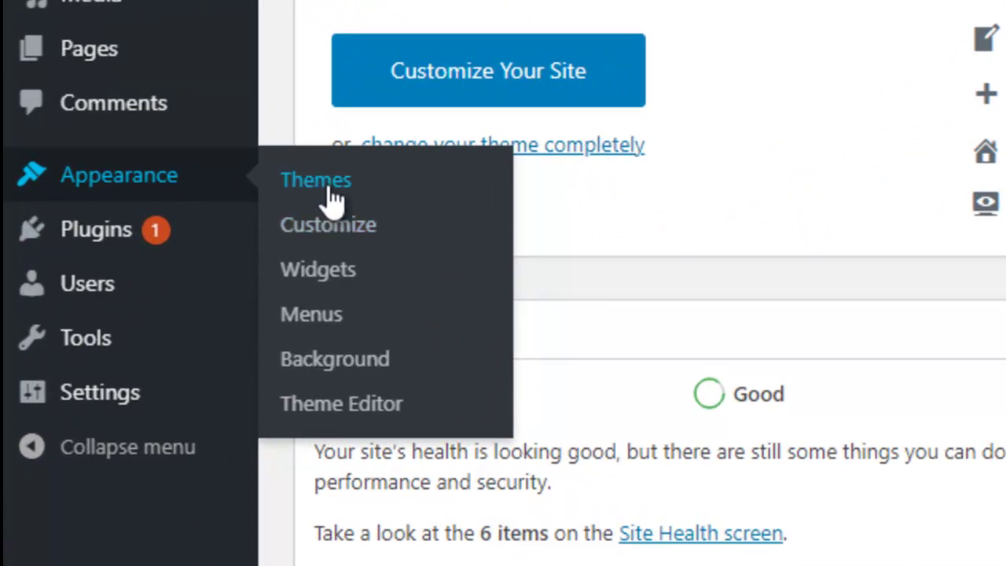
{"action": "left_click", "coordinate": [334, 201]}
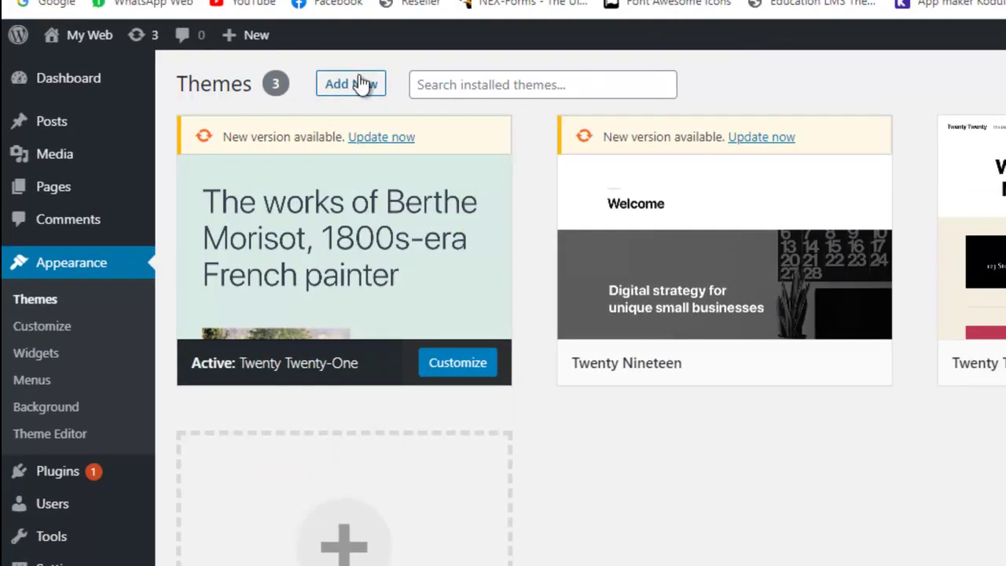
{"action": "left_click", "coordinate": [362, 83]}
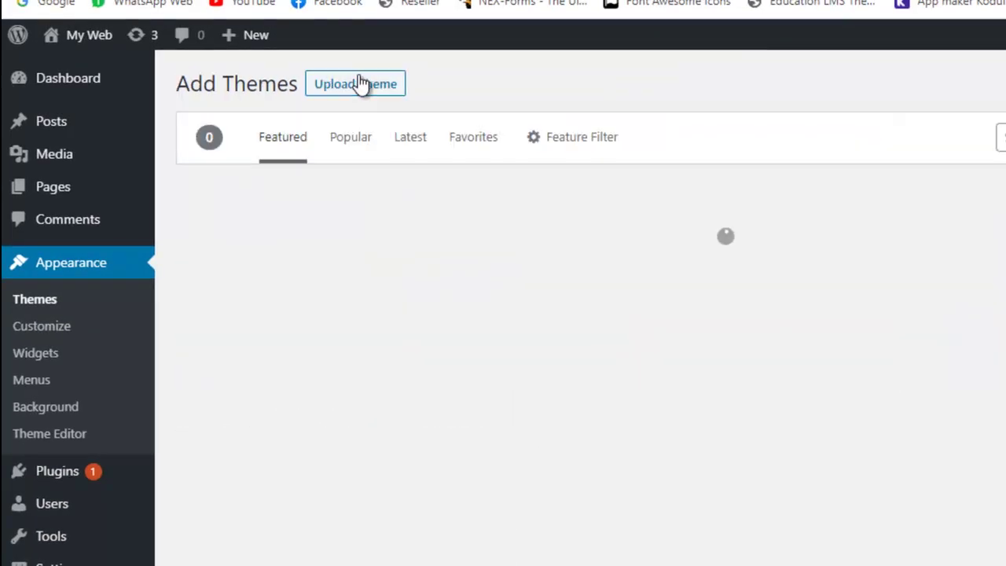
Search the theme directory for the copied name "Construction Lite".
{"action": "left_click", "coordinate": [825, 104]}
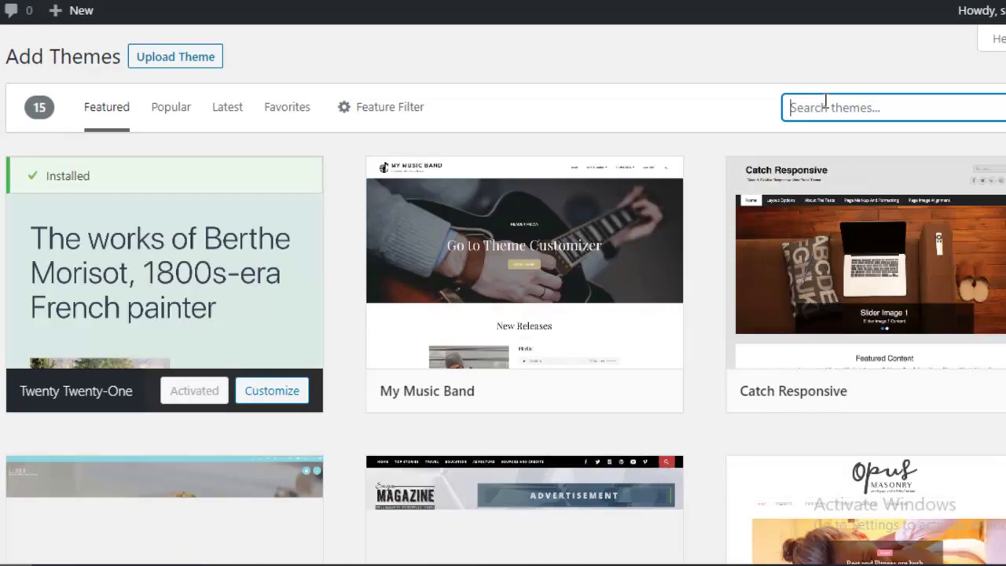
{"action": "key", "text": "ctrl+v"}
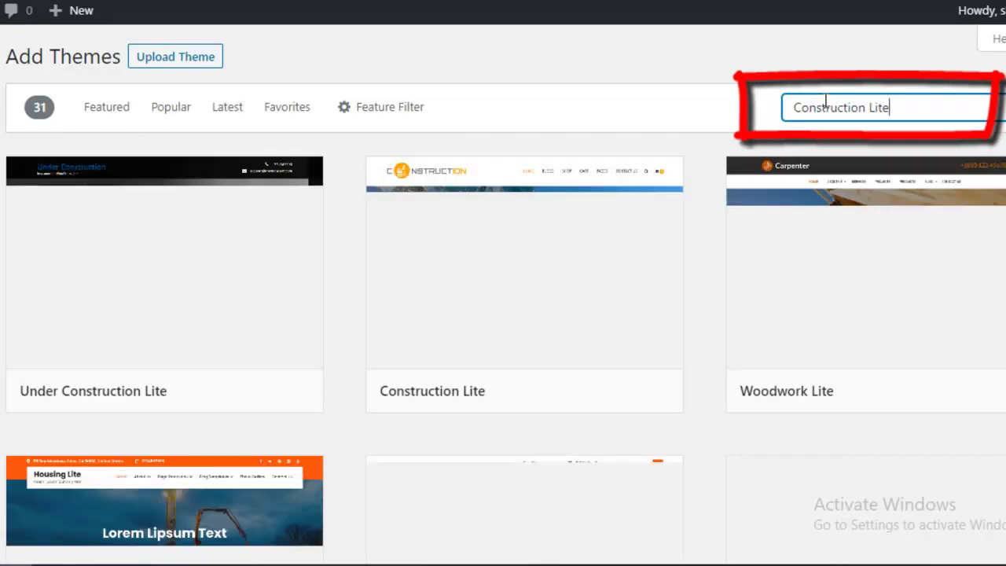
{"action": "mouse_move", "coordinate": [475, 345]}
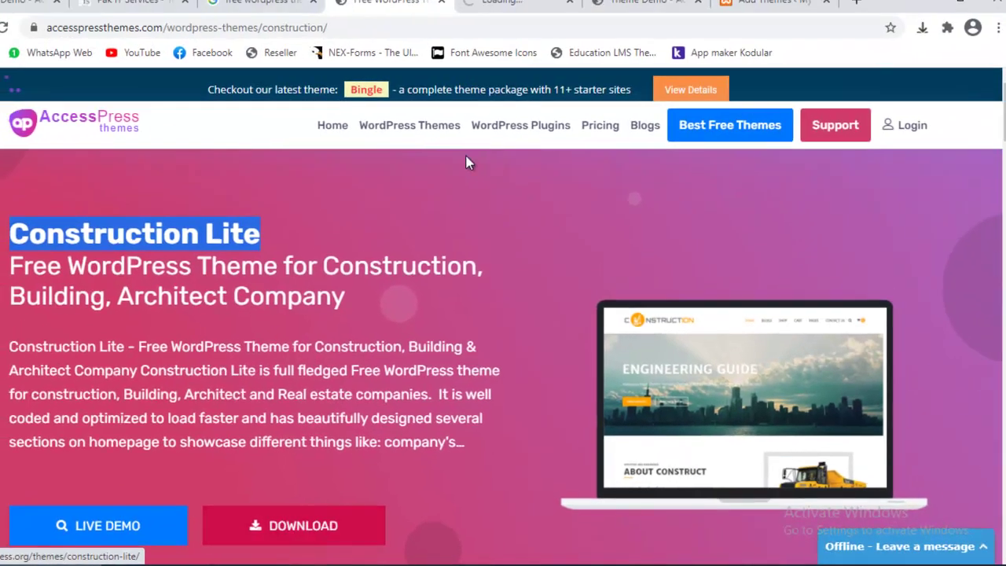
Open Construction Lite's WordPress.org download page, and show the zip upload form on My Web's Add Themes page.
{"action": "left_click", "coordinate": [259, 522]}
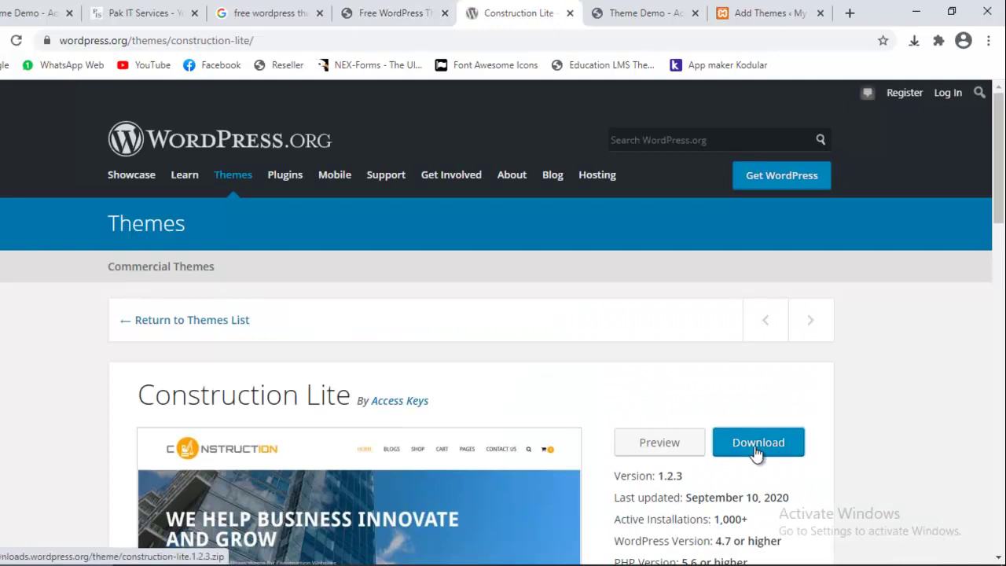
{"action": "left_click", "coordinate": [656, 3]}
{"action": "left_click", "coordinate": [772, 9]}
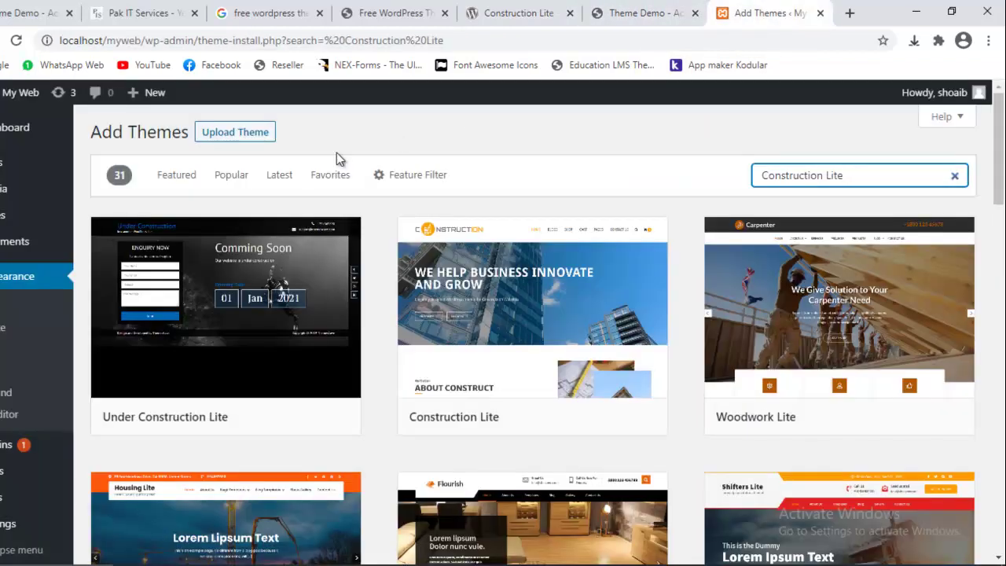
{"action": "left_click", "coordinate": [220, 134]}
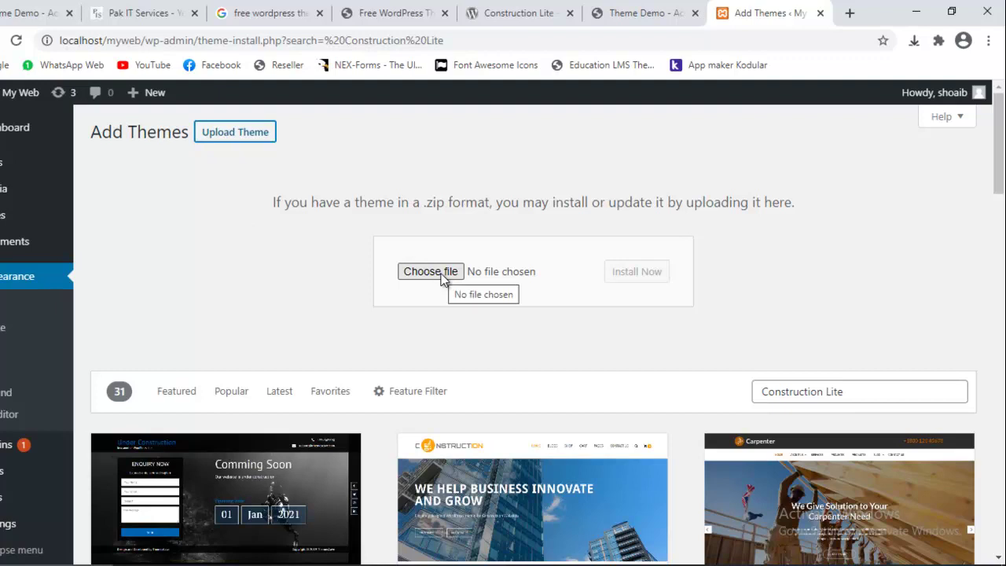
{"action": "left_click_drag", "start_coordinate": [424, 205], "coordinate": [447, 206]}
{"action": "left_click", "coordinate": [431, 206]}
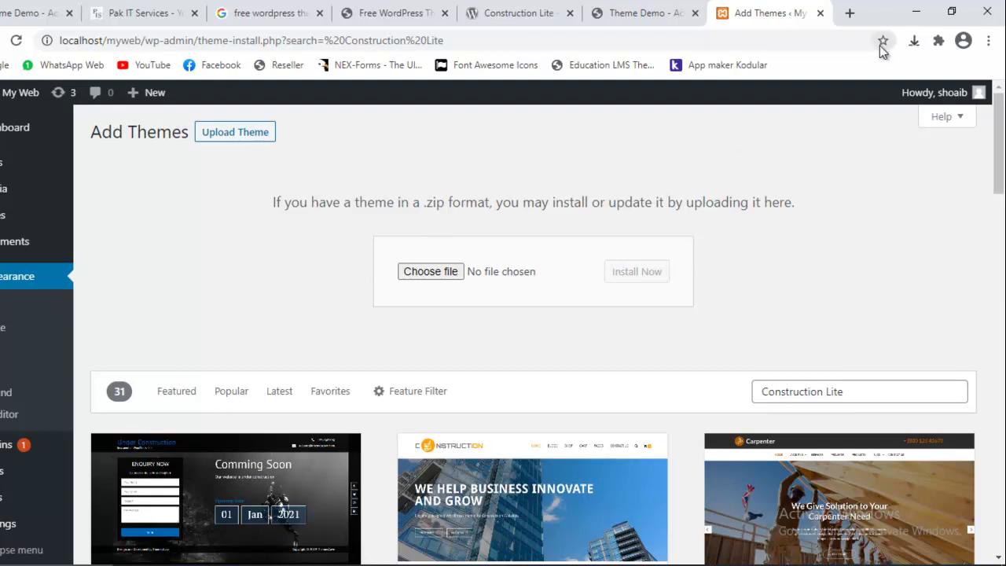
Open the admonlink.com/wp-admin dashboard in a new browser tab.
{"action": "left_click", "coordinate": [849, 11]}
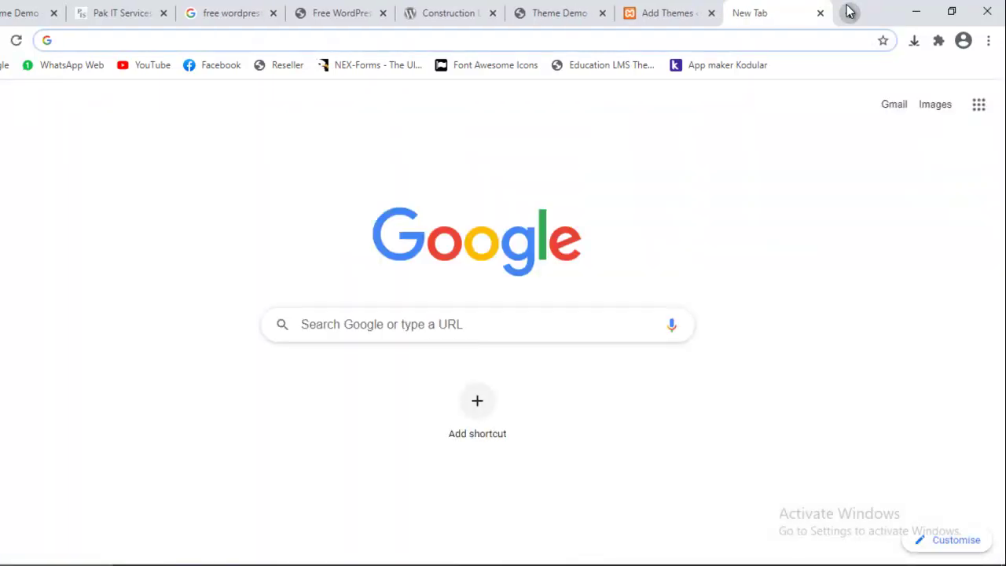
{"action": "type", "text": "admonlink.com"}
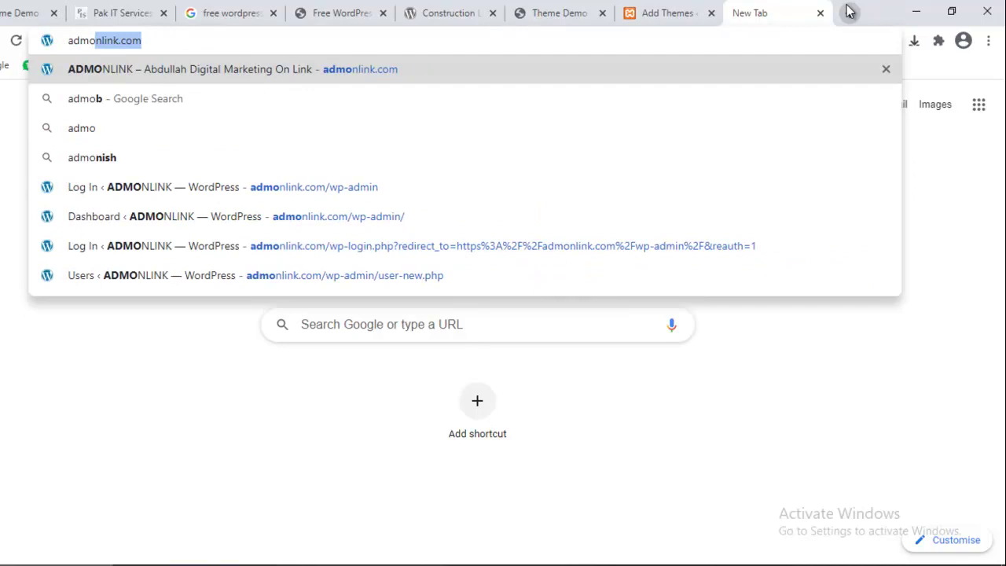
{"action": "key", "text": "Right"}
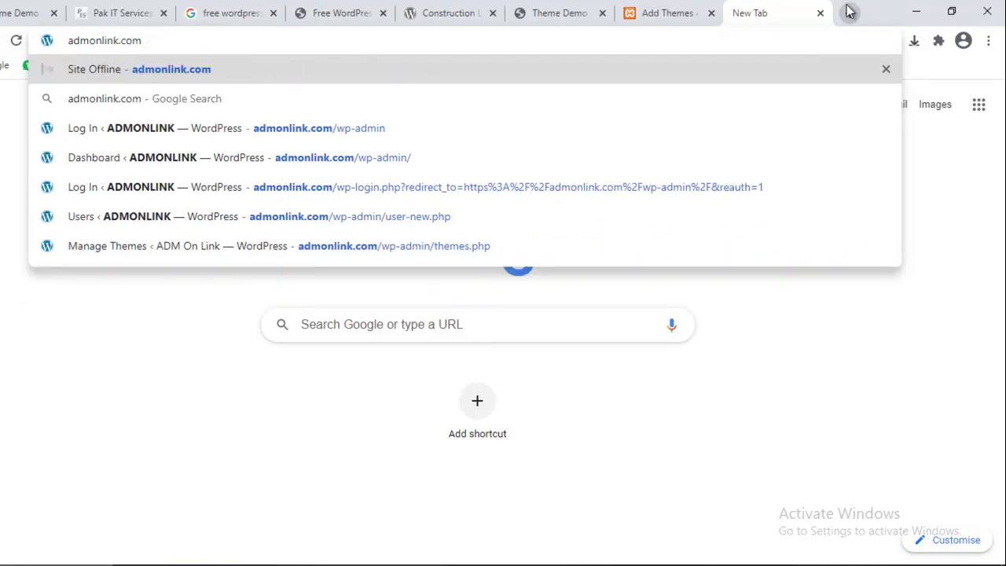
{"action": "key", "text": "Down"}
{"action": "key", "text": "Down"}
{"action": "key", "text": "Return"}
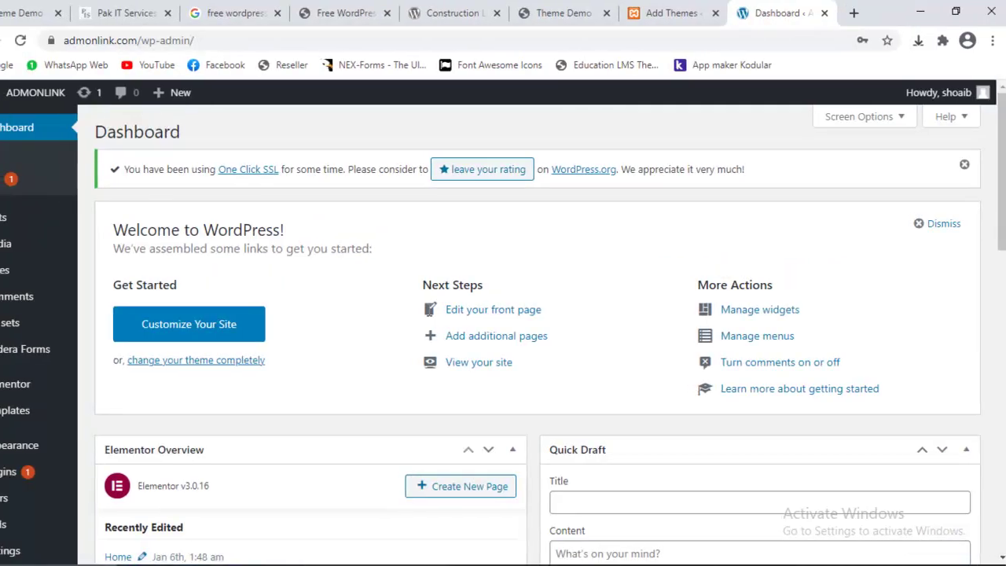
Go to the ADMONLINK site's themes management and open its page for adding new themes.
{"action": "scroll", "coordinate": [430, 312], "scroll_direction": "down", "scroll_amount": 1}
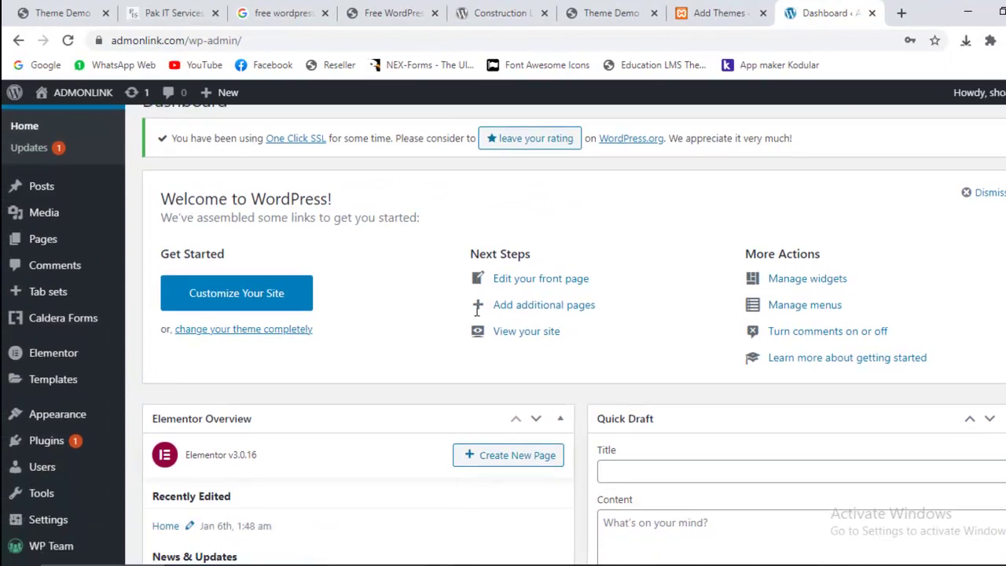
{"action": "scroll", "coordinate": [477, 309], "scroll_direction": "down", "scroll_amount": 2}
{"action": "mouse_move", "coordinate": [45, 368]}
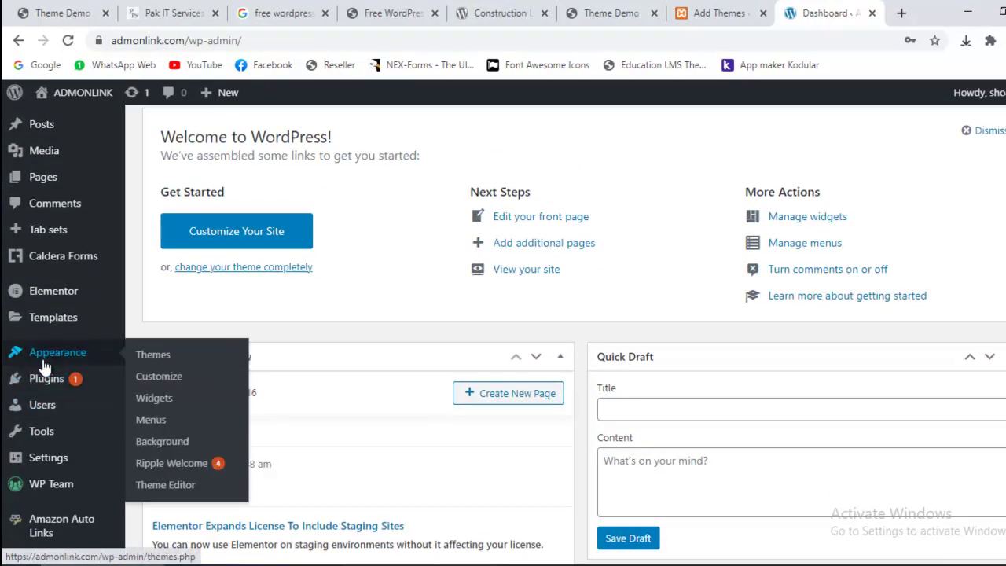
{"action": "left_click", "coordinate": [165, 357]}
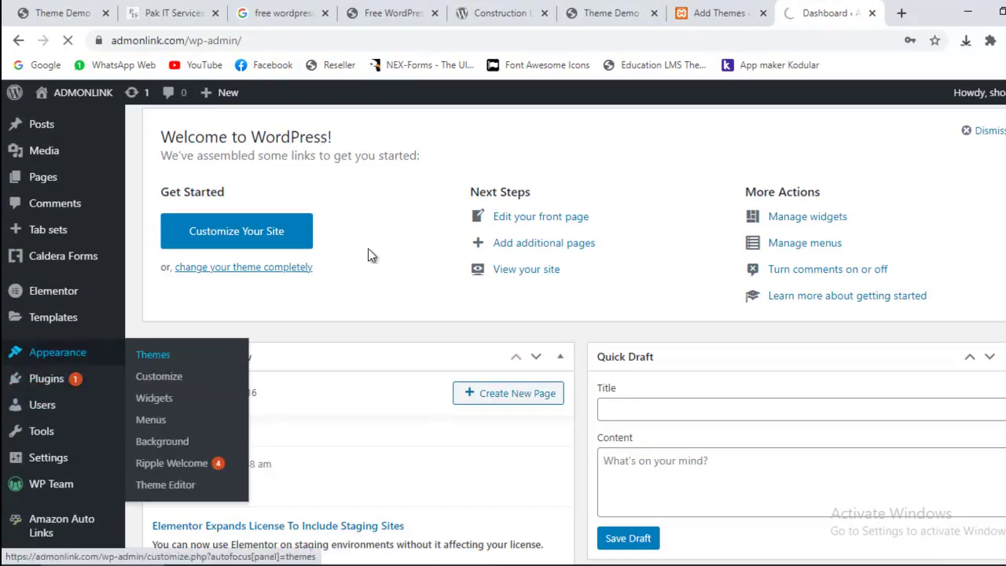
{"action": "left_click", "coordinate": [741, 8]}
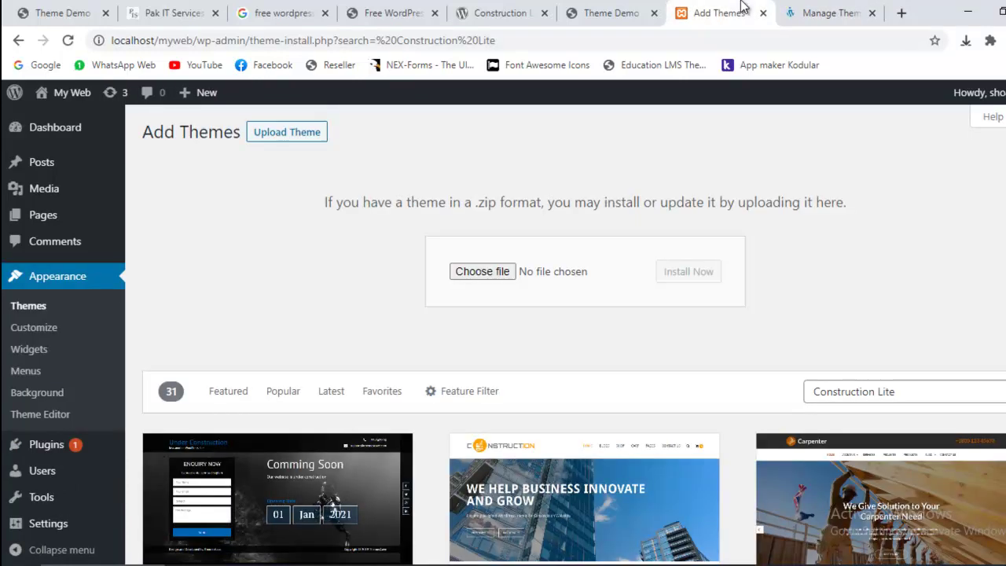
{"action": "left_click", "coordinate": [848, 8]}
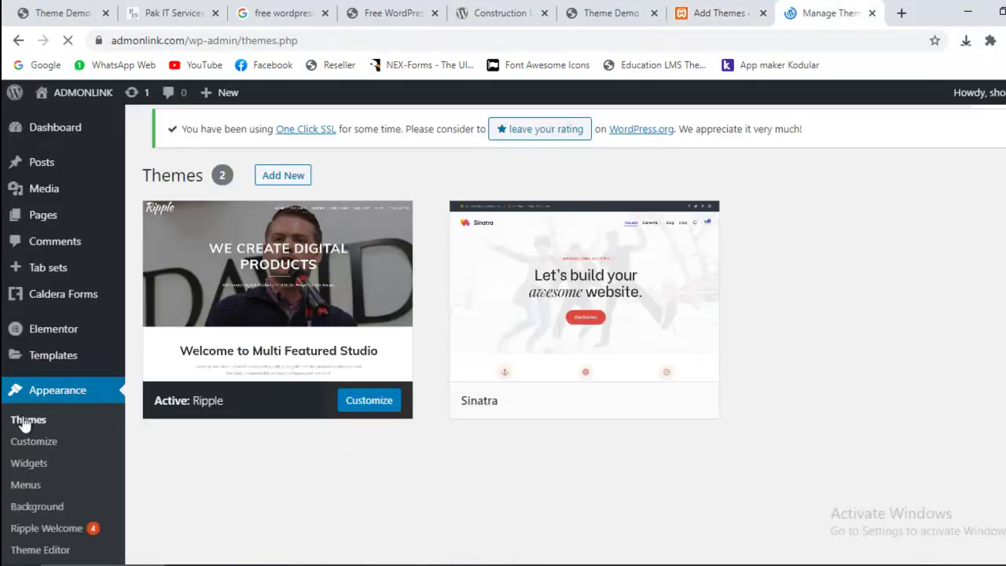
{"action": "left_click", "coordinate": [291, 135]}
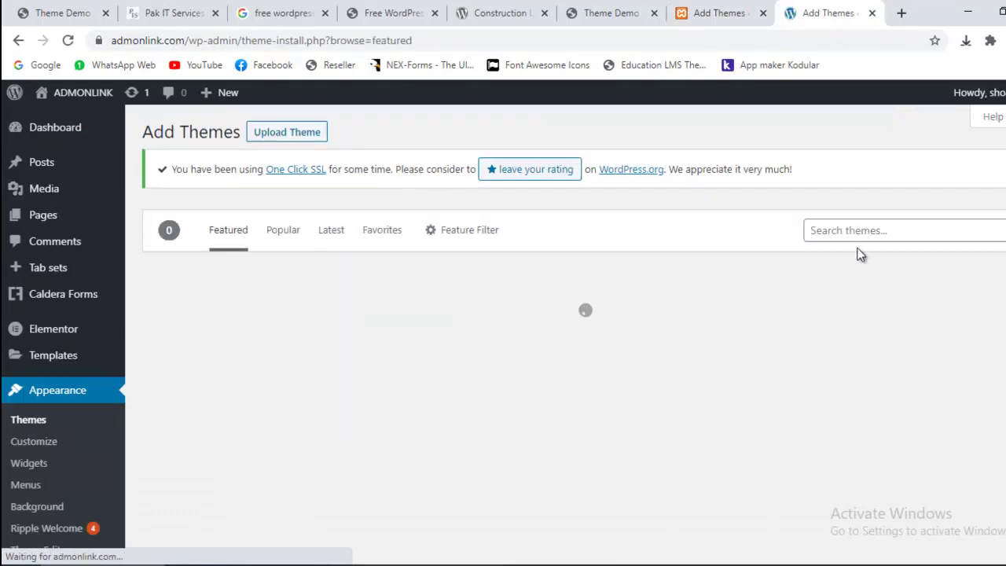
Search the themes for "Construction Lite" and install the Construction Lite theme on the ADMONLINK site.
{"action": "left_click", "coordinate": [870, 230]}
{"action": "type", "text": "Construction Lite"}
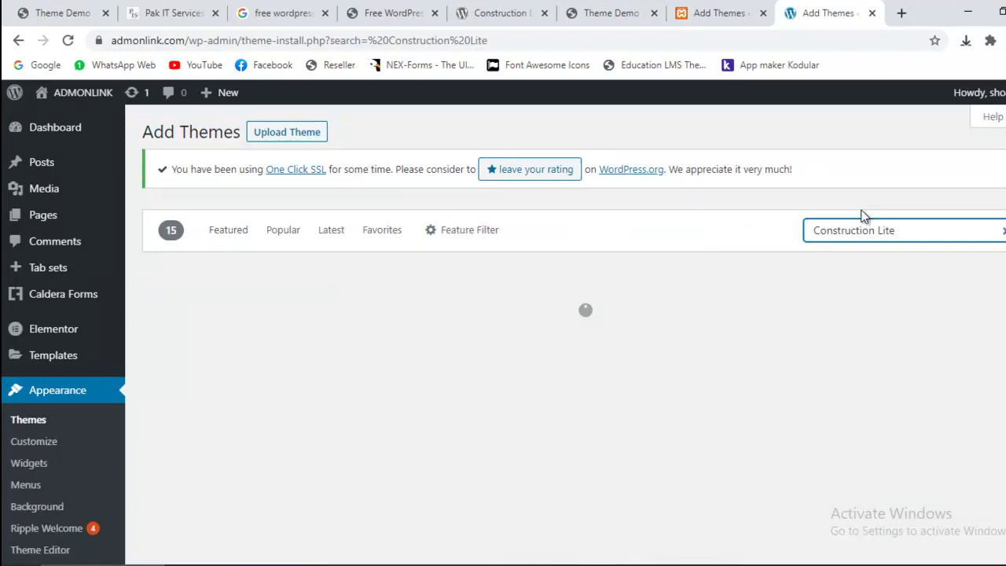
{"action": "mouse_move", "coordinate": [622, 416]}
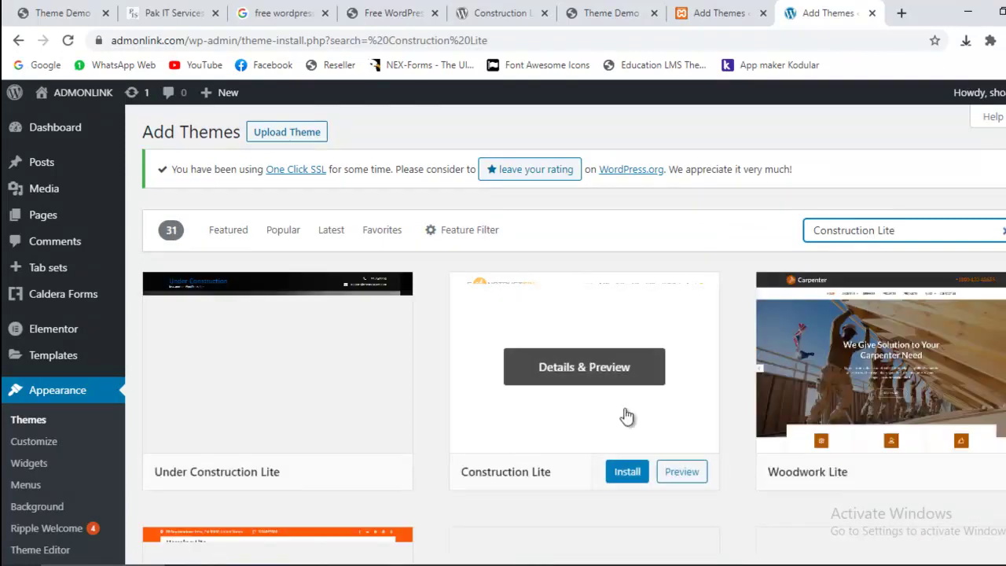
{"action": "left_click", "coordinate": [629, 473]}
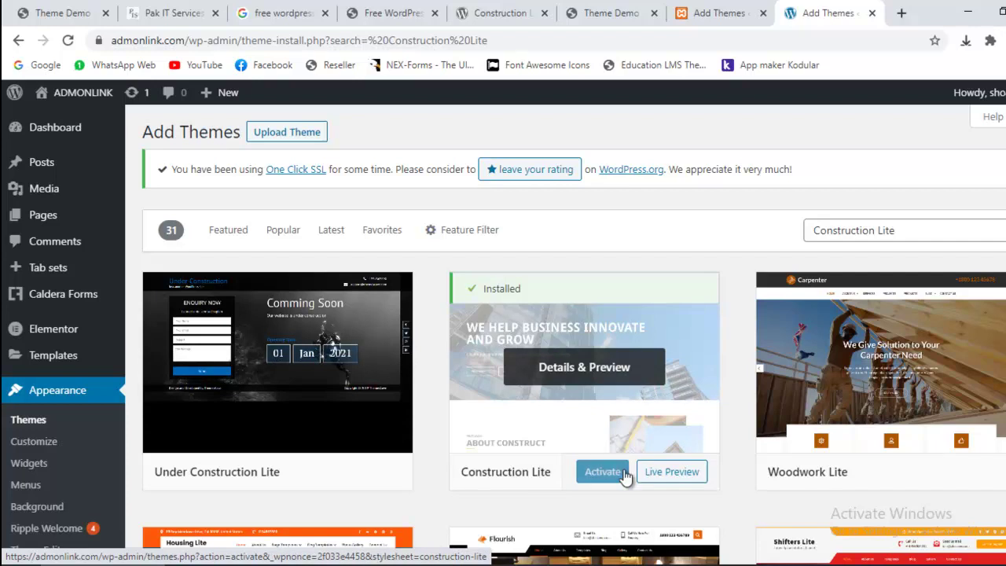
Activate the Construction Lite theme on the ADMONLINK site and view it among the installed themes.
{"action": "left_click", "coordinate": [604, 472]}
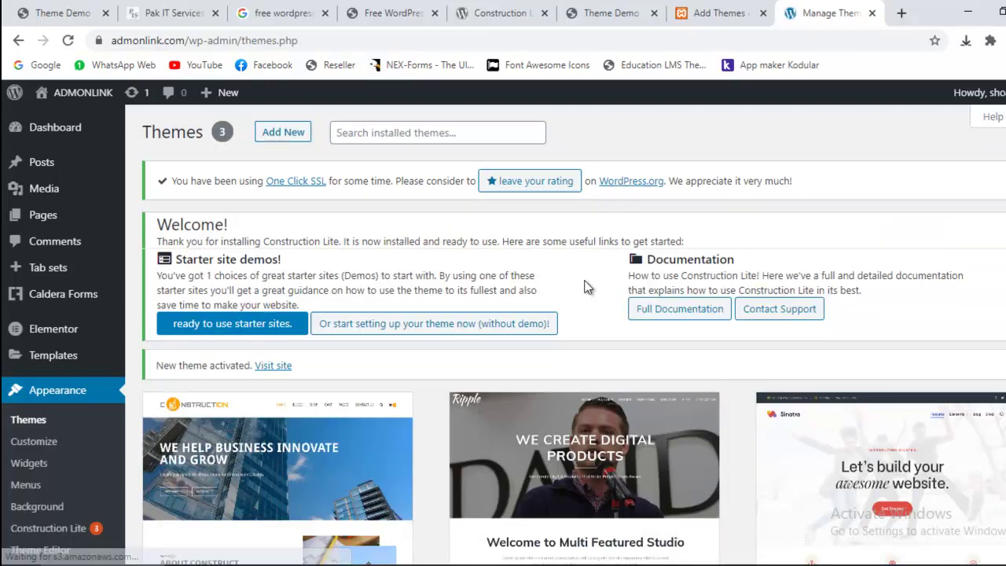
{"action": "scroll", "coordinate": [585, 288], "scroll_direction": "down", "scroll_amount": 1}
{"action": "scroll", "coordinate": [587, 287], "scroll_direction": "down", "scroll_amount": 2}
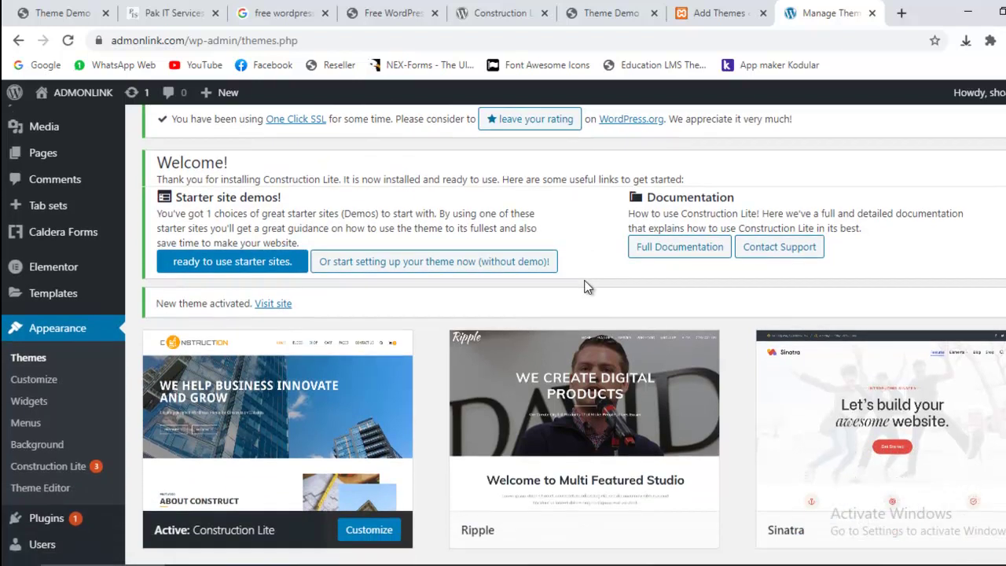
Browse the local site's files to the themes folder at C:\xampp\htdocs\myweb\wp-content.
{"action": "left_click", "coordinate": [729, 8]}
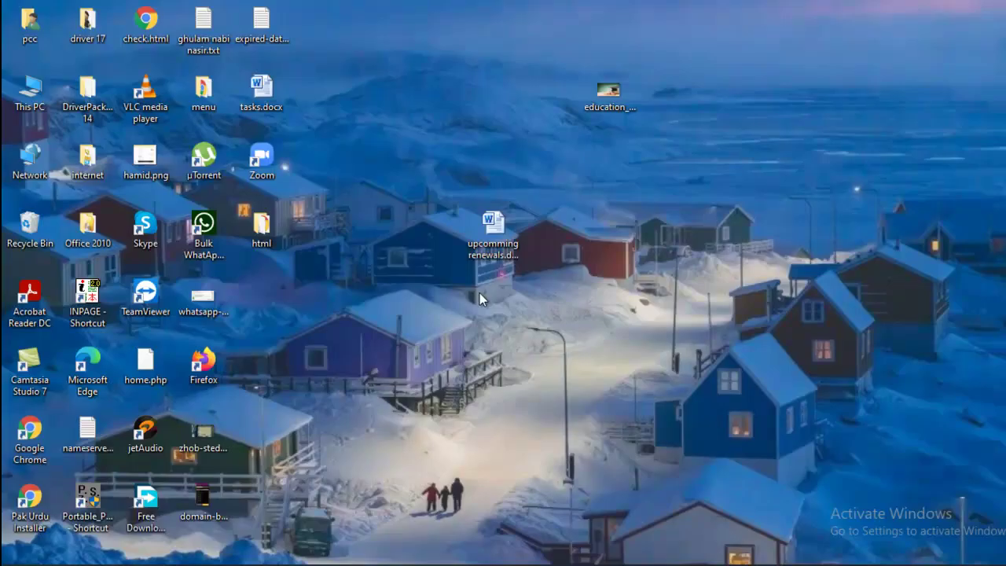
{"action": "double_click", "coordinate": [23, 94]}
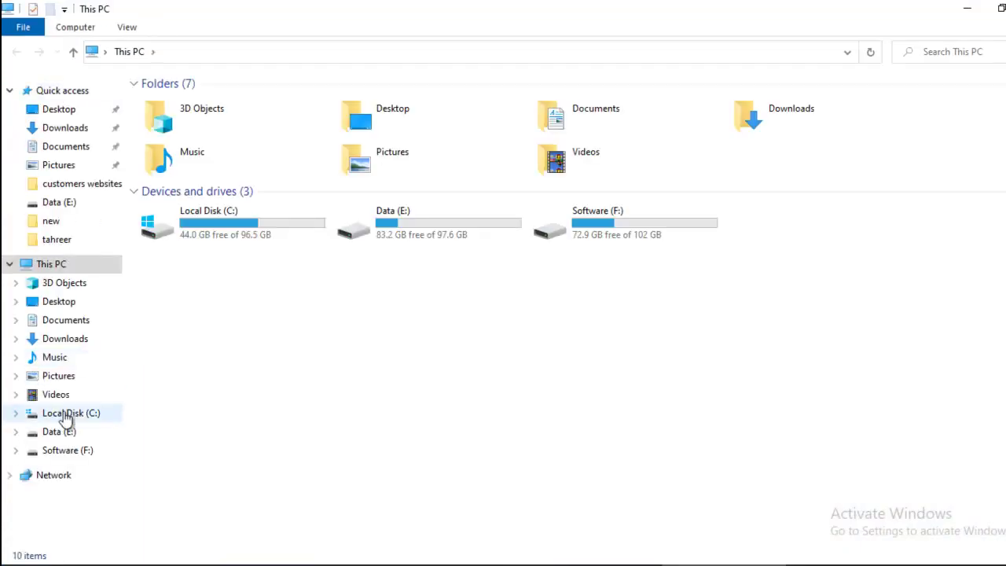
{"action": "left_click", "coordinate": [74, 413]}
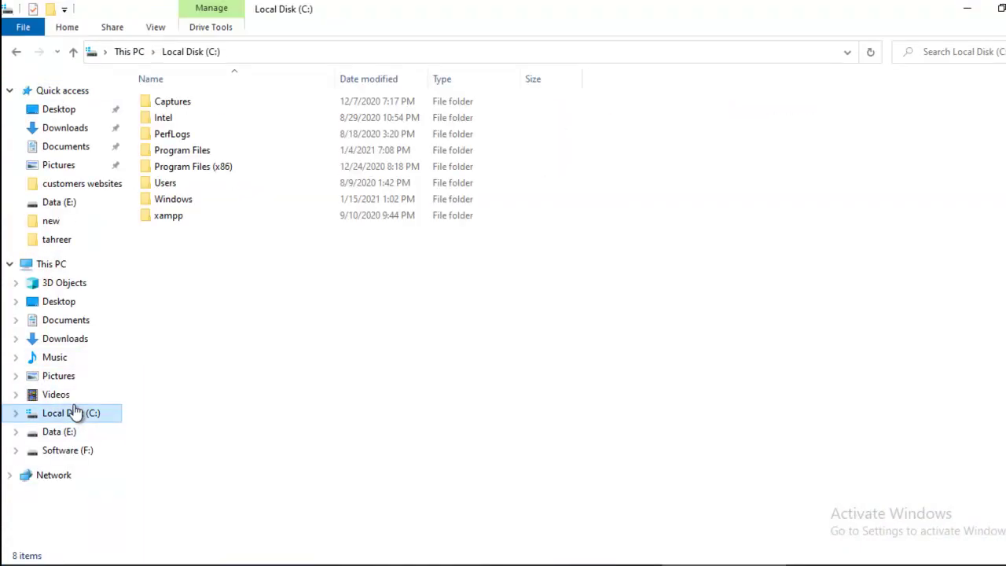
{"action": "double_click", "coordinate": [180, 220]}
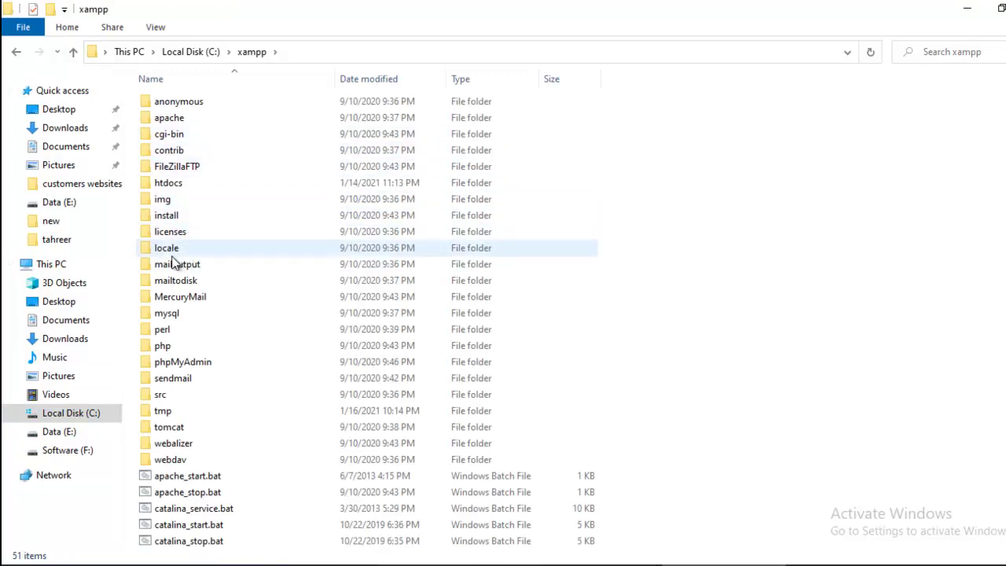
{"action": "double_click", "coordinate": [179, 183]}
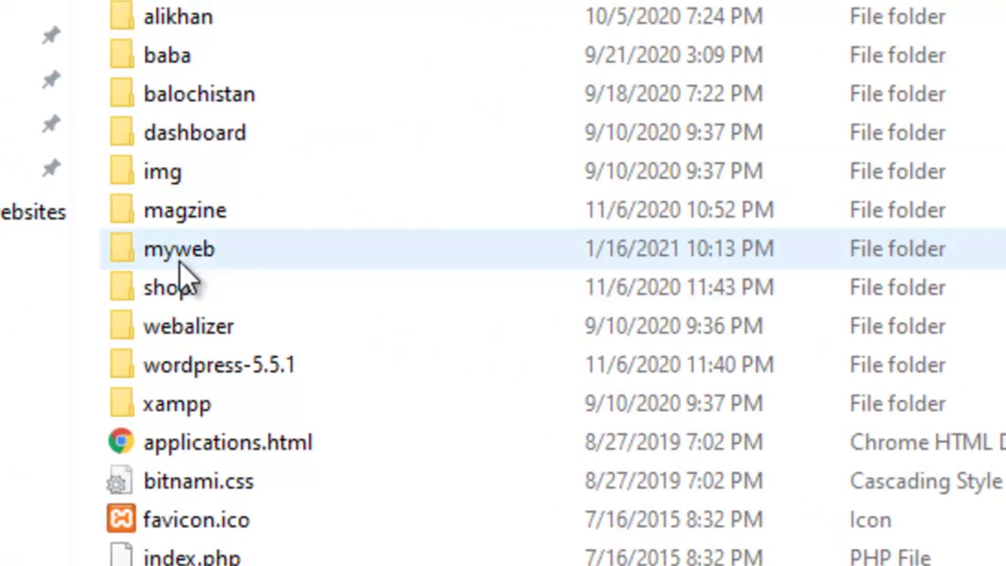
{"action": "double_click", "coordinate": [198, 252]}
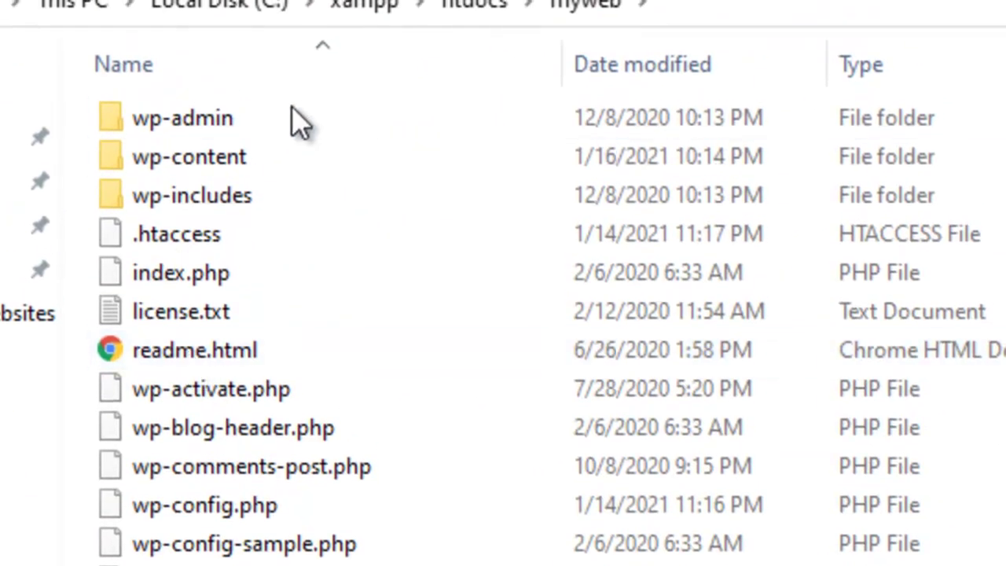
{"action": "double_click", "coordinate": [223, 175]}
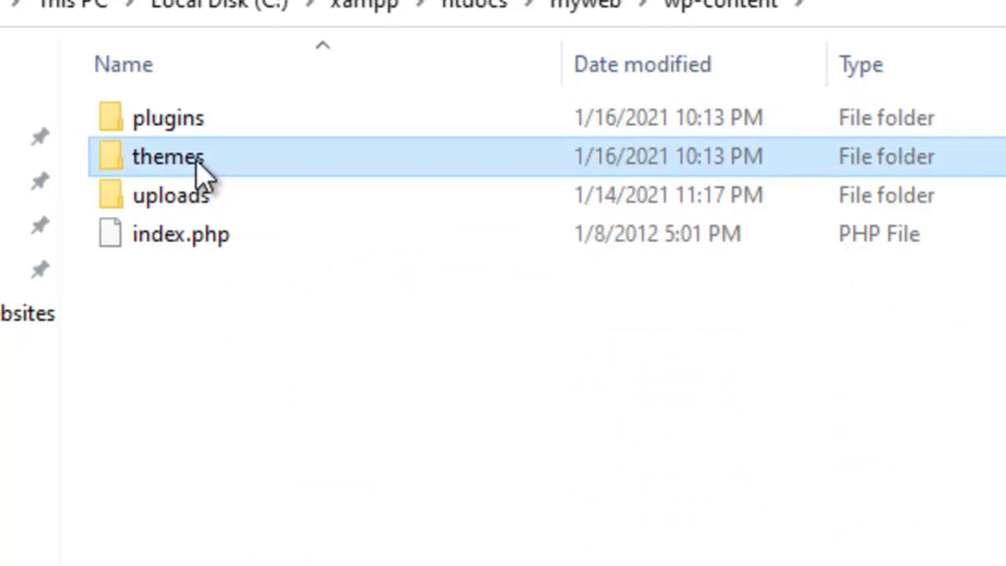
{"action": "double_click", "coordinate": [198, 170]}
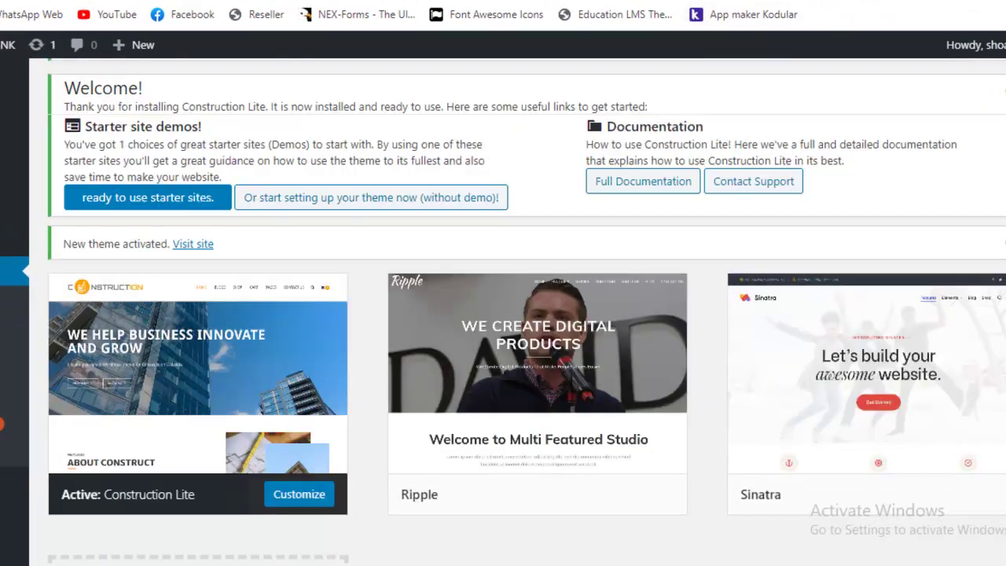
Return to the ADMONLINK themes page and open the ready-to-use starter sites from the Construction Lite welcome notice.
{"action": "scroll", "coordinate": [503, 314], "scroll_direction": "down", "scroll_amount": 2}
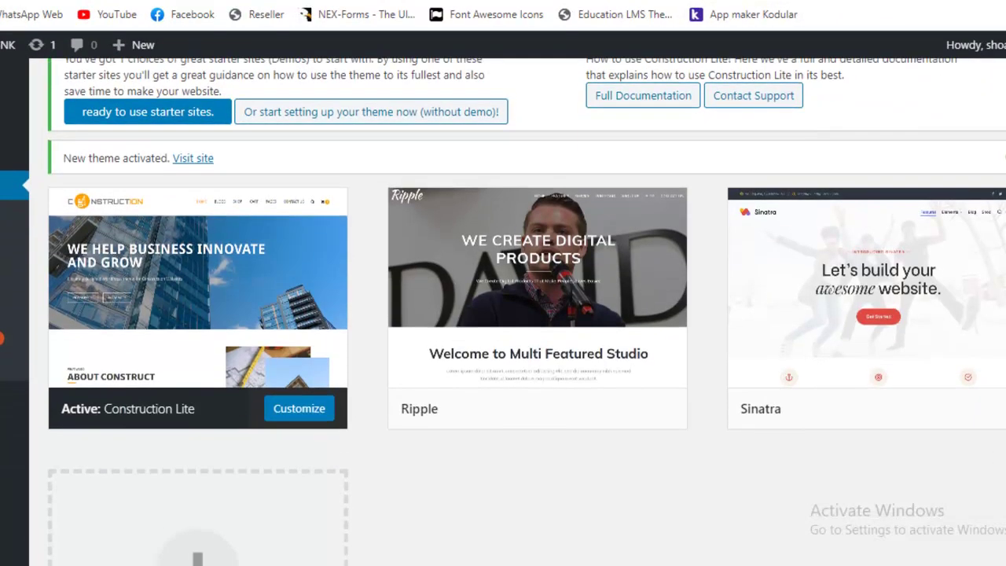
{"action": "scroll", "coordinate": [503, 314], "scroll_direction": "up", "scroll_amount": 1}
{"action": "scroll", "coordinate": [503, 314], "scroll_direction": "up", "scroll_amount": 1}
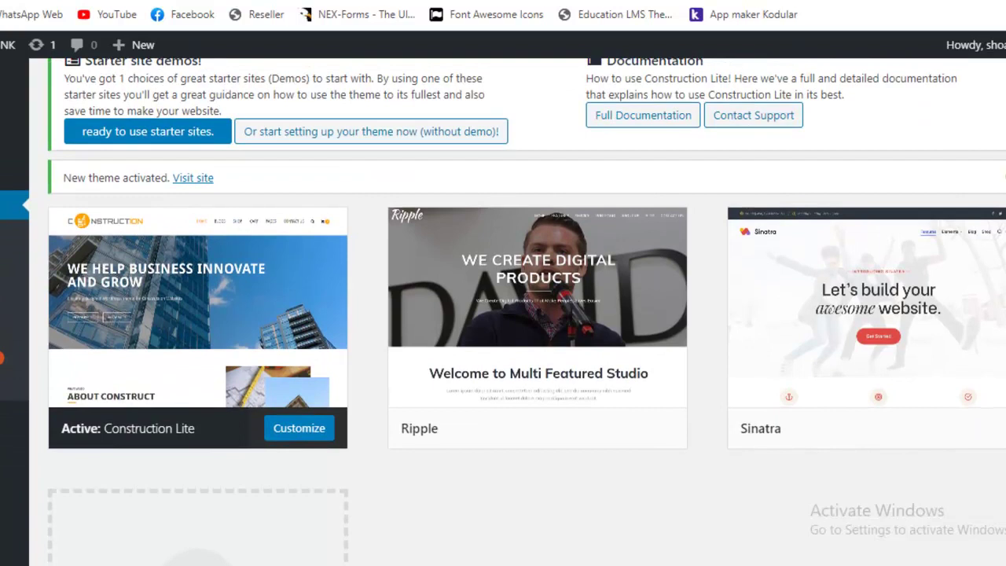
{"action": "scroll", "coordinate": [503, 314], "scroll_direction": "up", "scroll_amount": 1}
{"action": "scroll", "coordinate": [503, 315], "scroll_direction": "up", "scroll_amount": 1}
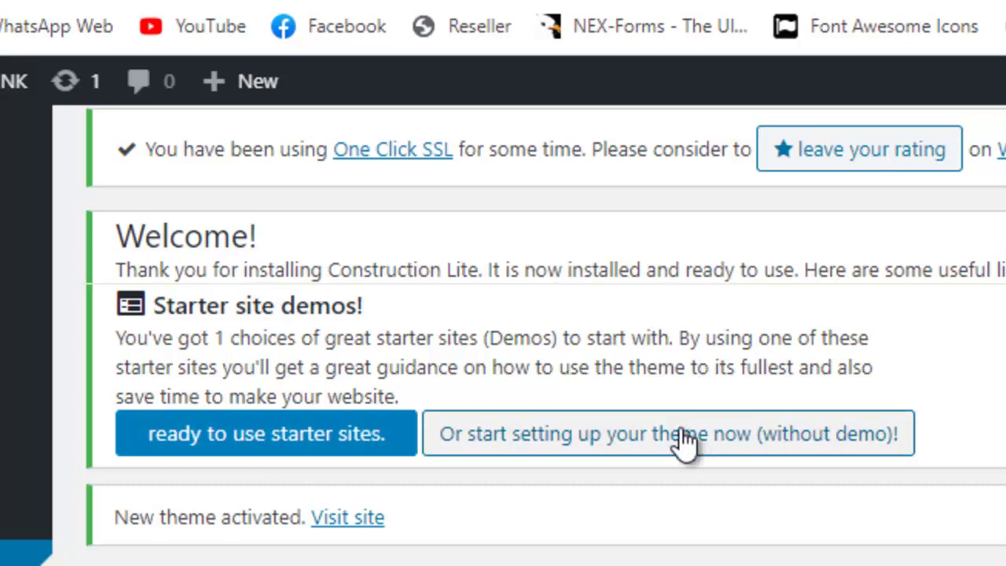
{"action": "left_click", "coordinate": [301, 436]}
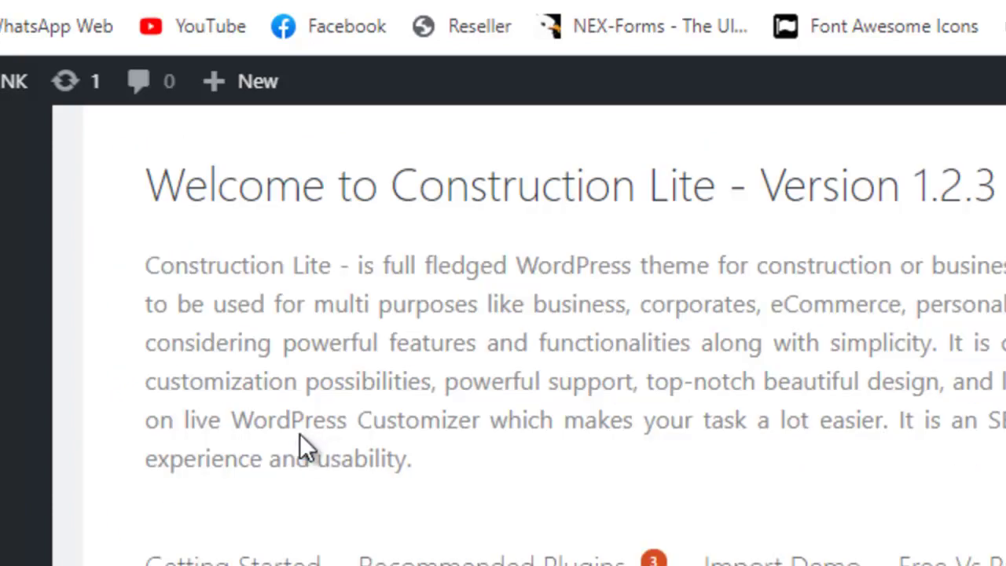
Install and activate the Access Demo Importer plugin for the Construction Lite theme.
{"action": "scroll", "coordinate": [173, 258], "scroll_direction": "down", "scroll_amount": 4}
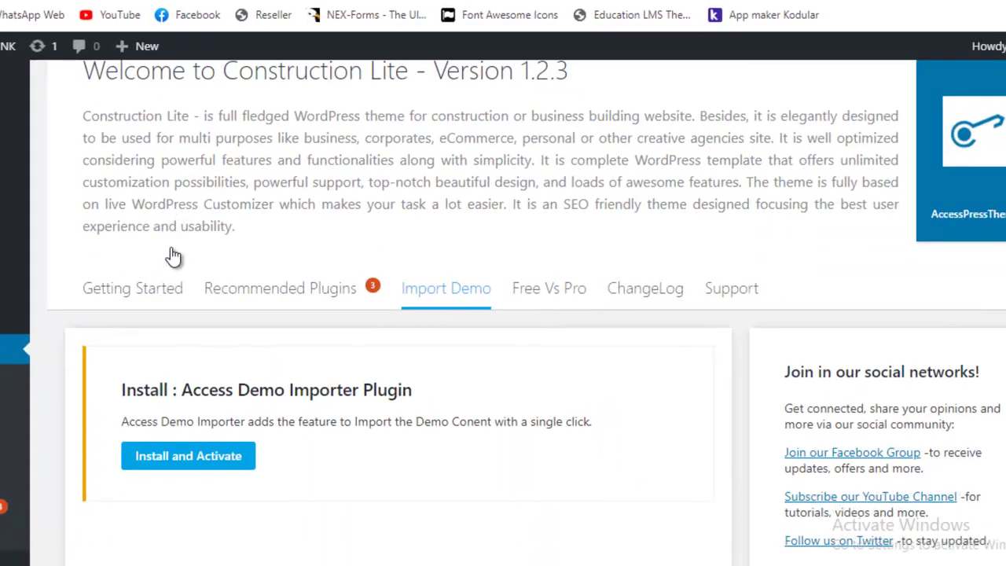
{"action": "scroll", "coordinate": [173, 257], "scroll_direction": "up", "scroll_amount": 3}
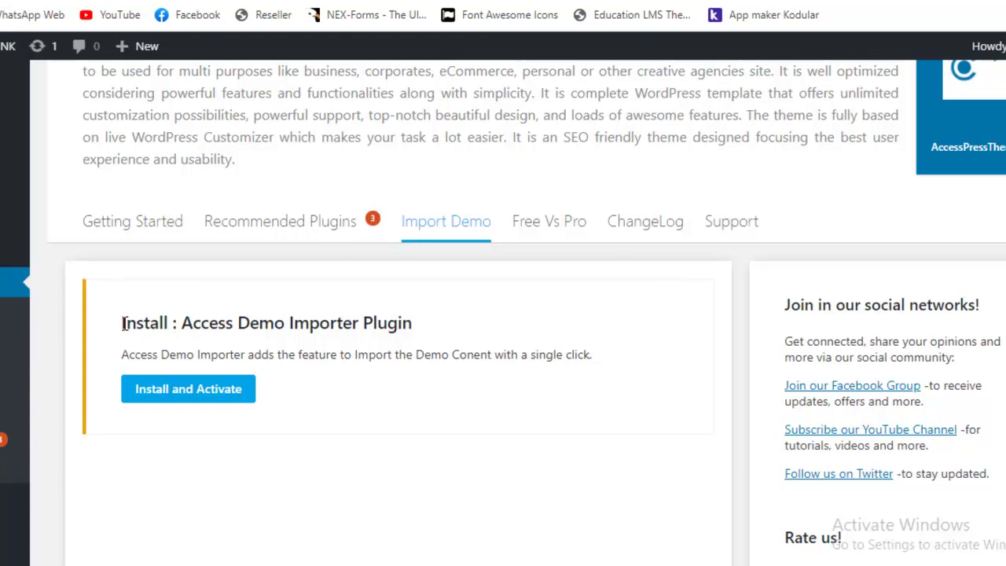
{"action": "left_click_drag", "start_coordinate": [124, 324], "coordinate": [420, 326]}
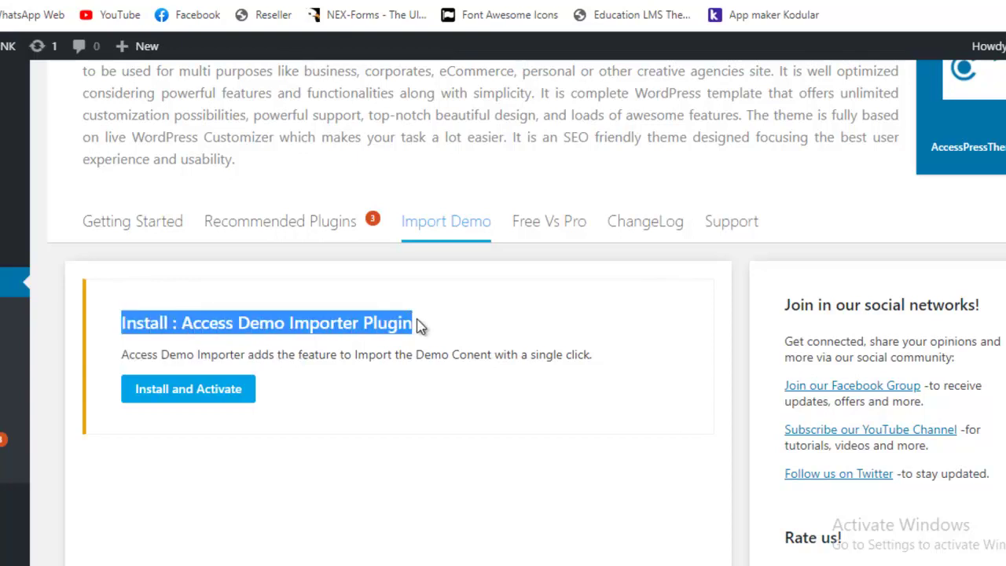
{"action": "left_click", "coordinate": [416, 325]}
{"action": "left_click_drag", "start_coordinate": [414, 325], "coordinate": [122, 318]}
{"action": "left_click", "coordinate": [192, 407]}
{"action": "left_click", "coordinate": [340, 358]}
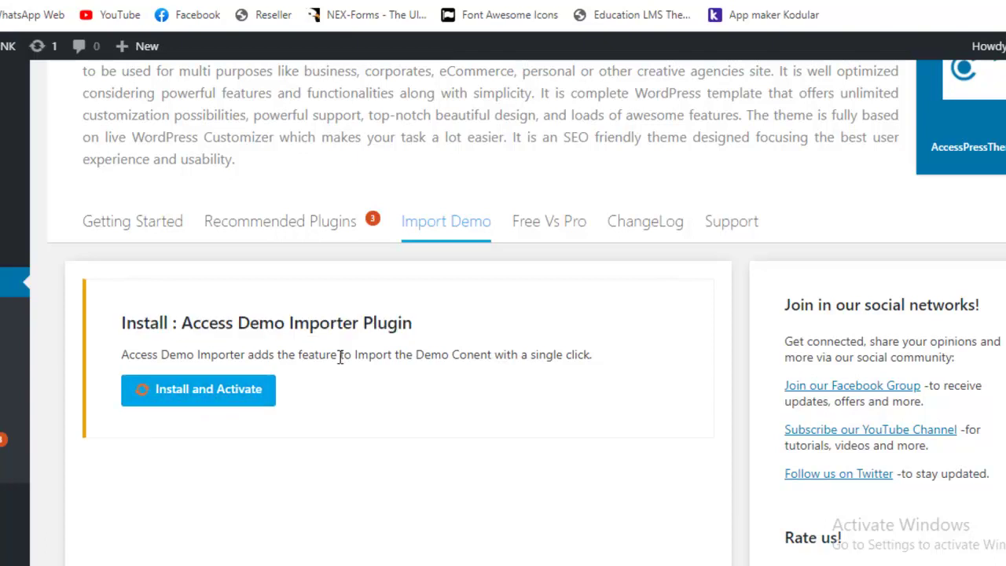
{"action": "left_click", "coordinate": [182, 390]}
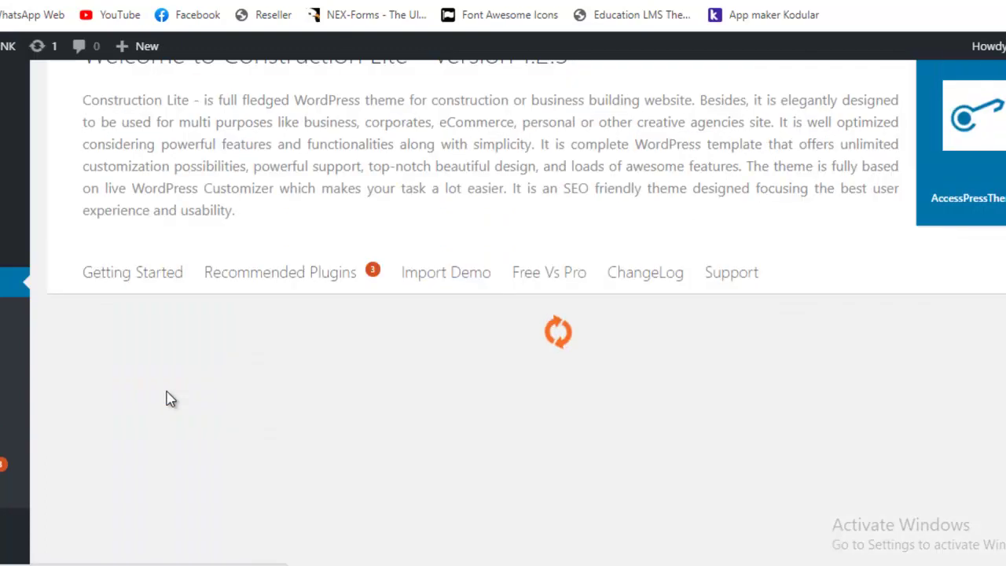
Start the Default demo's import, try to continue without the required plugins, and reopen the required plugins dialog.
{"action": "scroll", "coordinate": [168, 391], "scroll_direction": "down", "scroll_amount": 5}
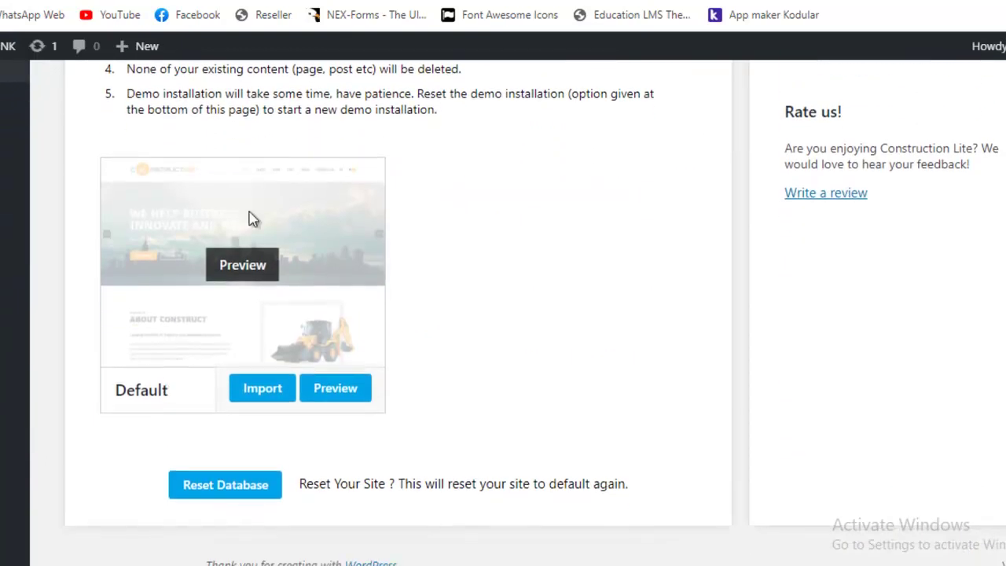
{"action": "left_click", "coordinate": [268, 390]}
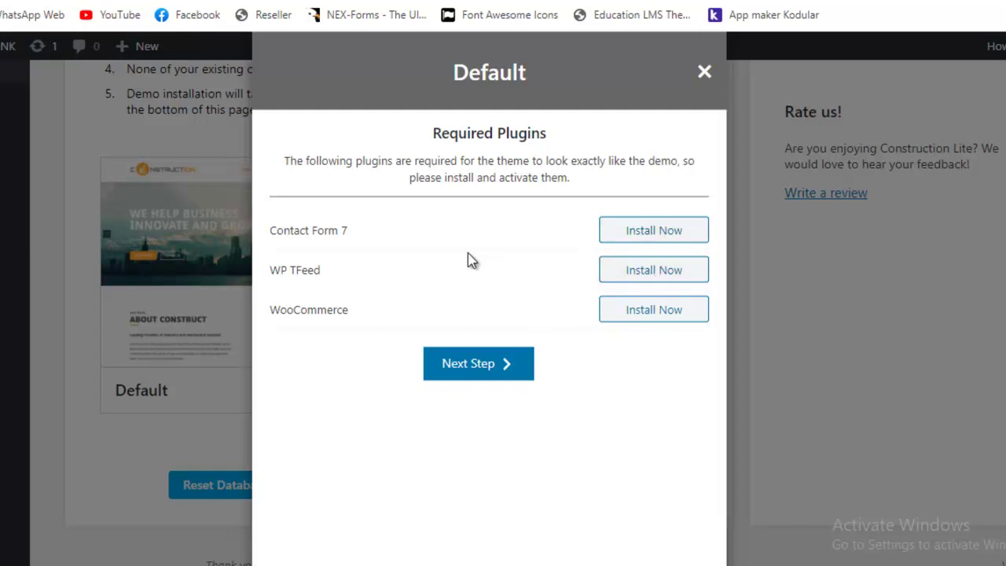
{"action": "left_click", "coordinate": [469, 368]}
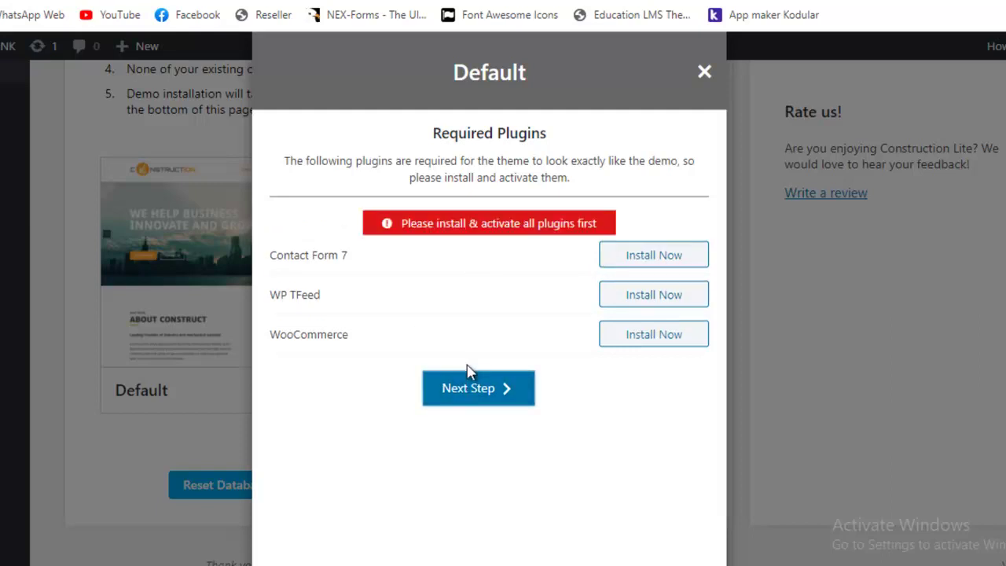
{"action": "left_click", "coordinate": [701, 72]}
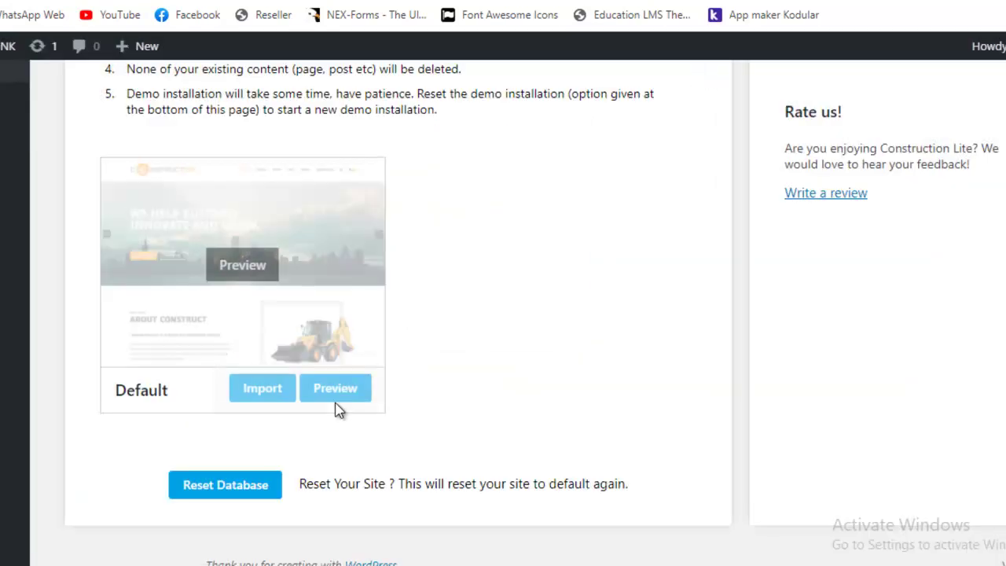
{"action": "left_click", "coordinate": [259, 385]}
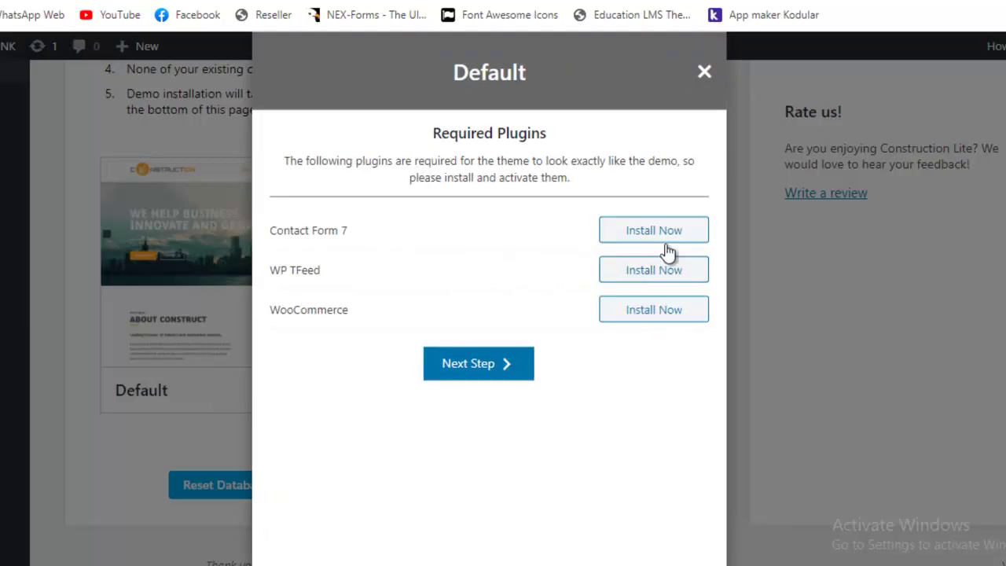
Install and activate the required plugins Contact Form 7, WP TFeed and WooCommerce for the Default demo.
{"action": "left_click", "coordinate": [674, 233]}
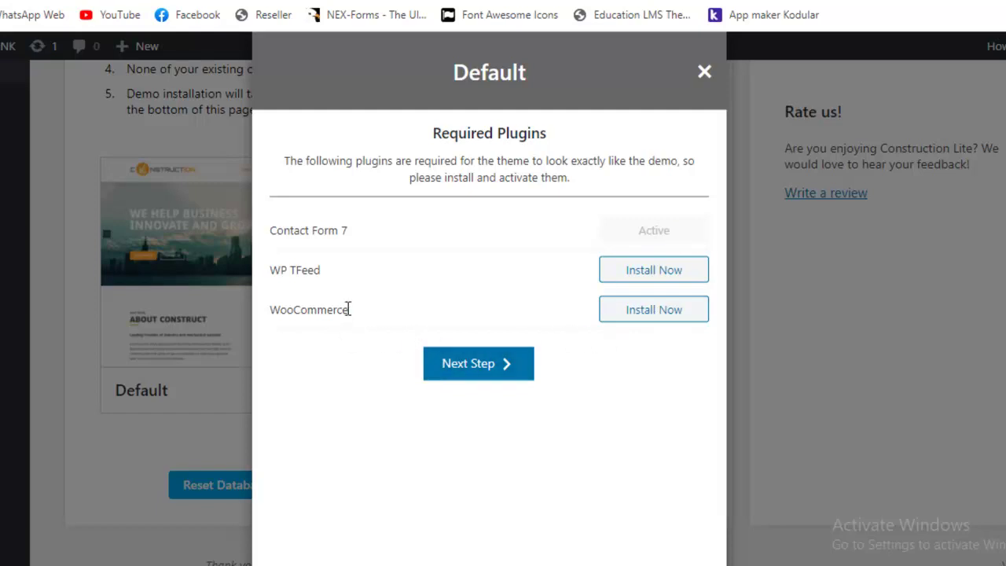
{"action": "left_click_drag", "start_coordinate": [350, 309], "coordinate": [270, 310]}
{"action": "left_click", "coordinate": [270, 310]}
{"action": "left_click", "coordinate": [687, 277]}
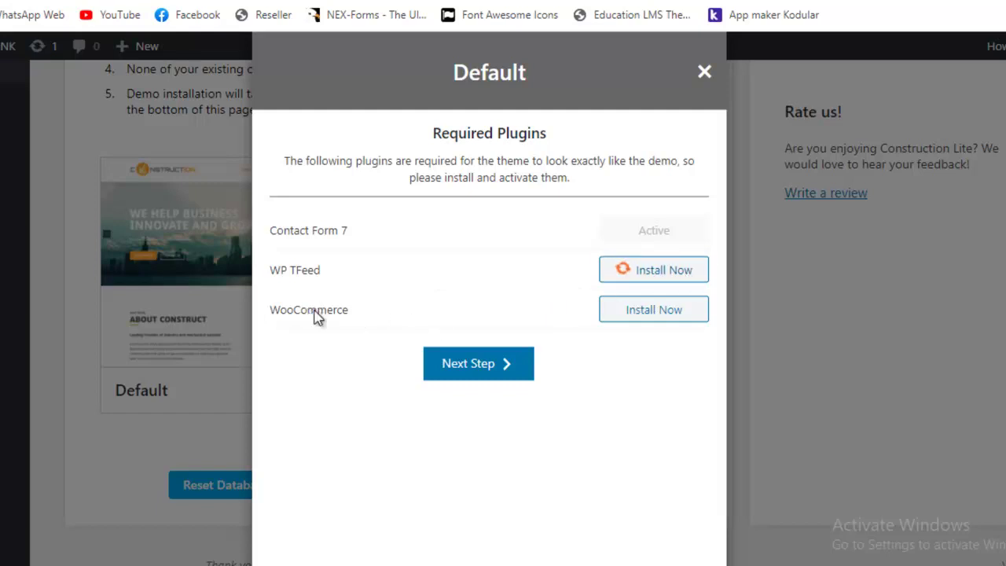
{"action": "left_click", "coordinate": [475, 366]}
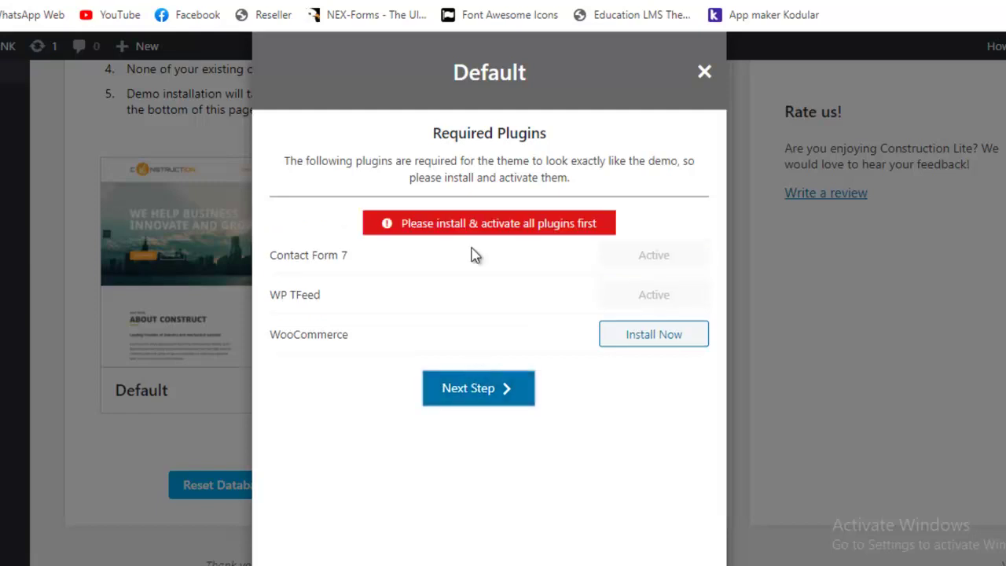
{"action": "left_click_drag", "start_coordinate": [595, 222], "coordinate": [446, 221]}
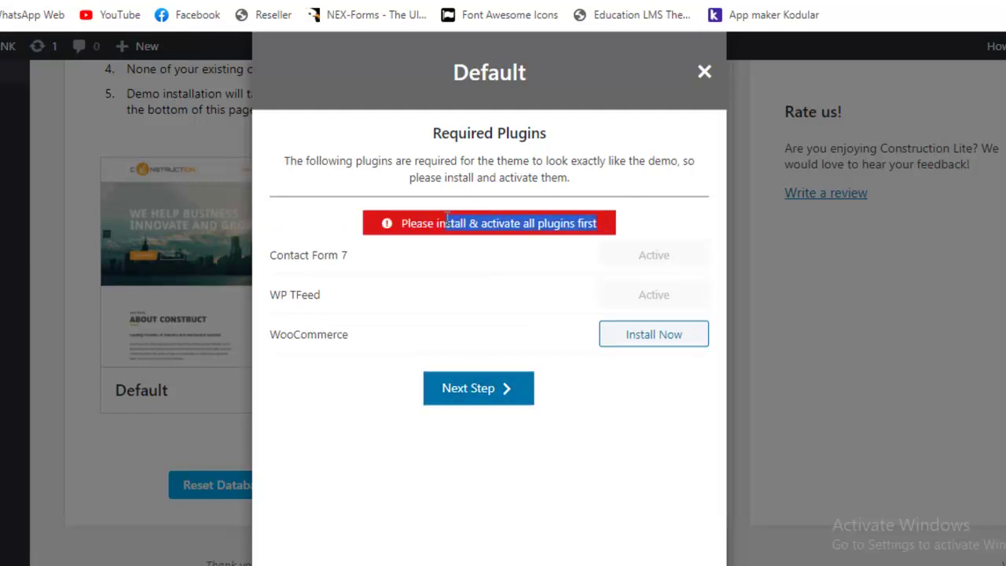
{"action": "left_click", "coordinate": [659, 336]}
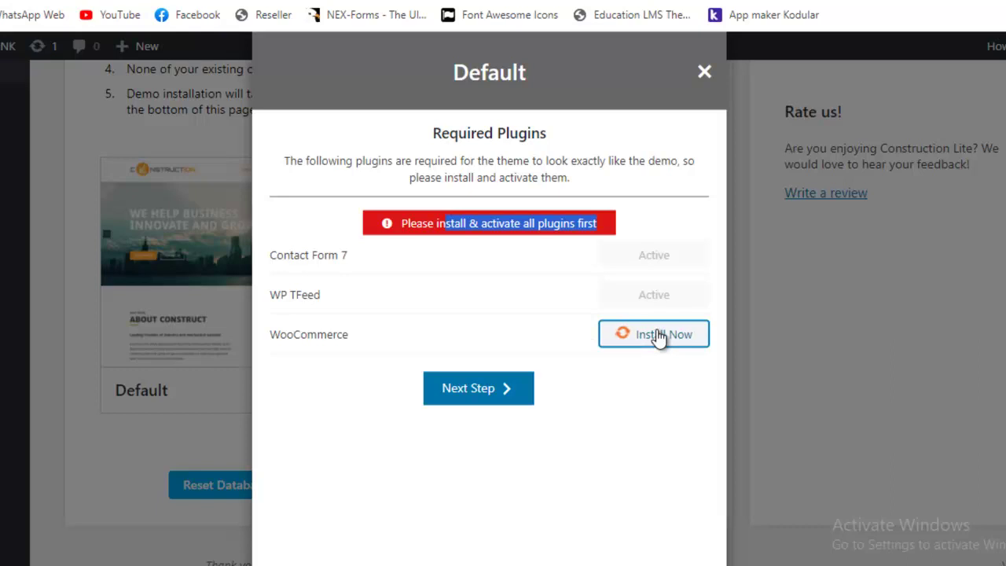
{"action": "left_click", "coordinate": [541, 320]}
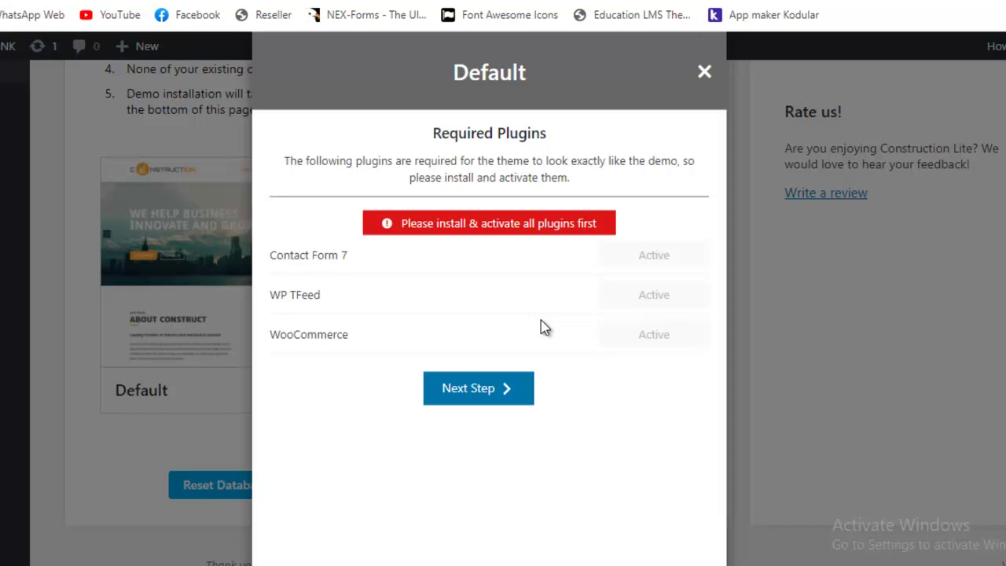
Import the Default demo with its XML data, customizer settings and widgets all included.
{"action": "left_click", "coordinate": [477, 388]}
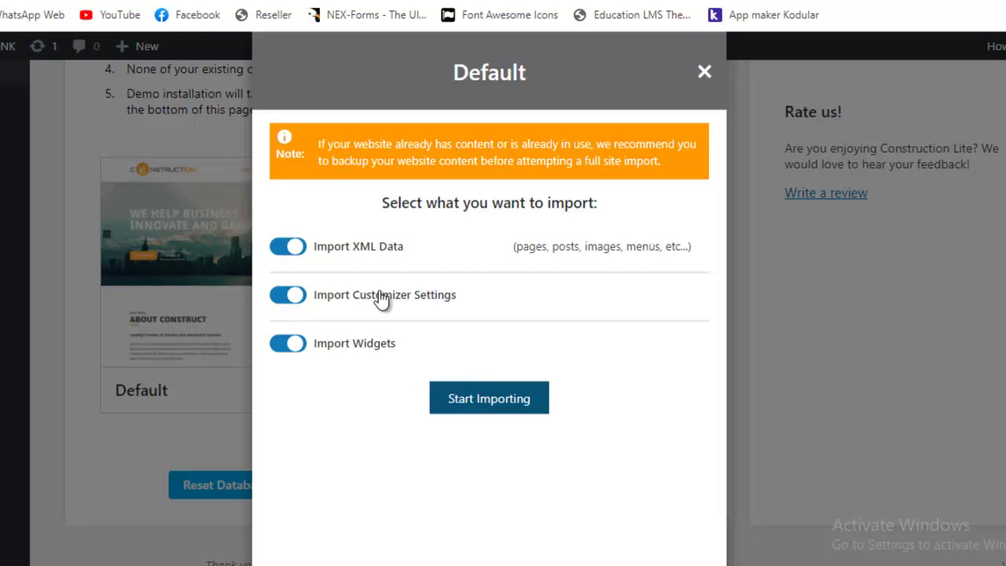
{"action": "left_click", "coordinate": [472, 401]}
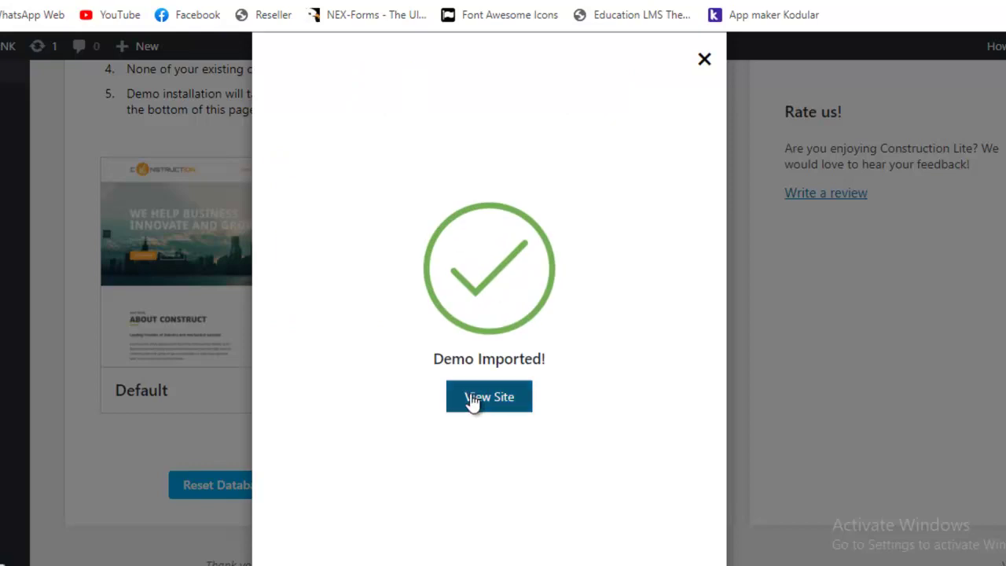
View the ADMONLINK site's home page and look through its imported demo sections.
{"action": "left_click", "coordinate": [472, 401]}
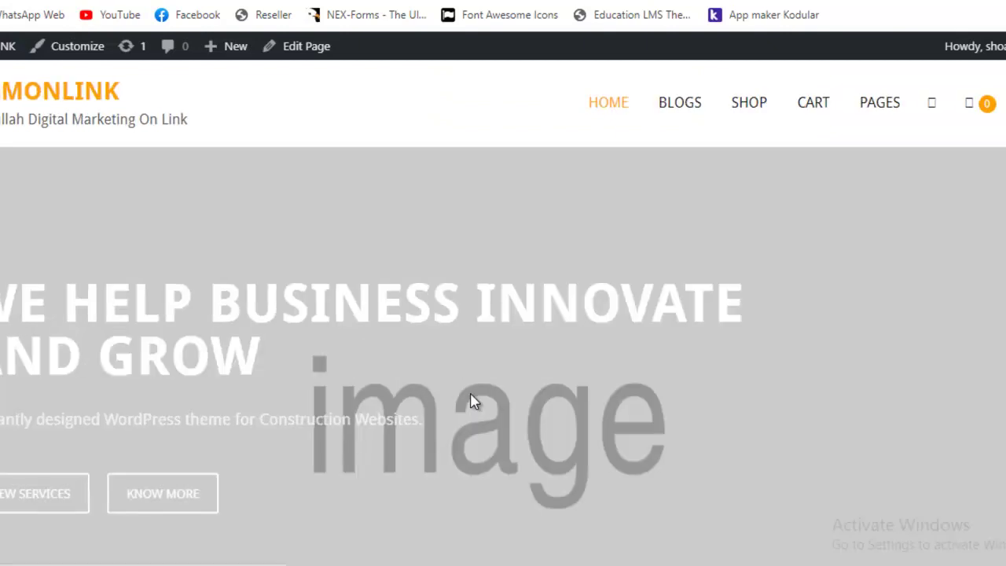
{"action": "scroll", "coordinate": [471, 401], "scroll_direction": "down", "scroll_amount": 6}
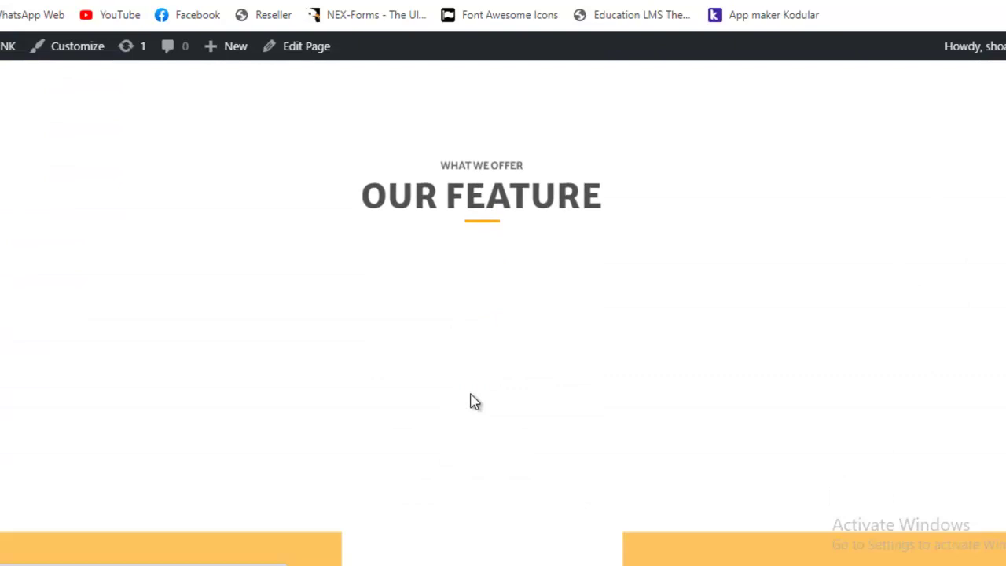
{"action": "scroll", "coordinate": [472, 401], "scroll_direction": "down", "scroll_amount": 6}
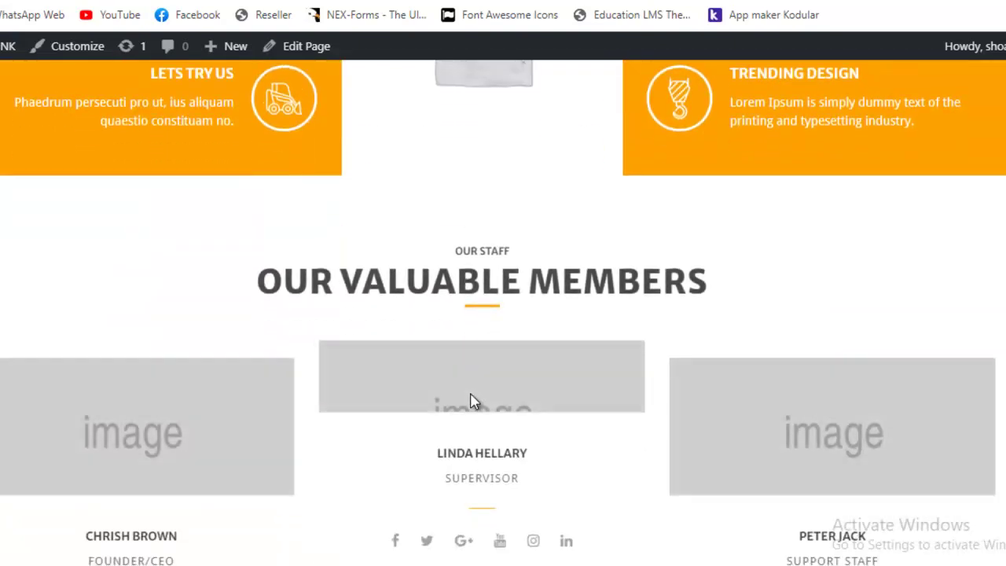
Examine the home page's remaining demo sections from the staff area down to the footer and back up to the banner.
{"action": "scroll", "coordinate": [471, 401], "scroll_direction": "down", "scroll_amount": 8}
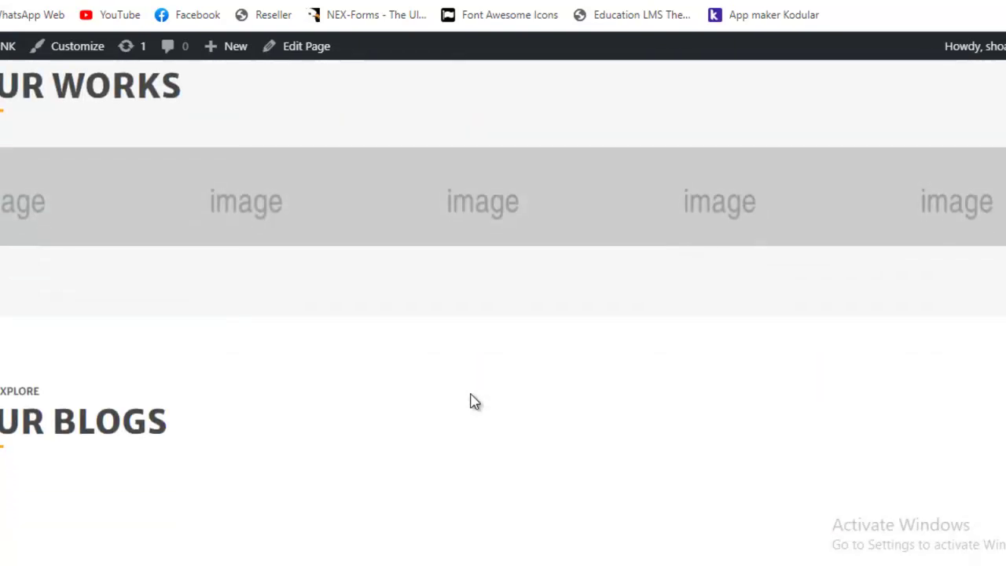
{"action": "scroll", "coordinate": [472, 401], "scroll_direction": "down", "scroll_amount": 10}
{"action": "scroll", "coordinate": [472, 401], "scroll_direction": "down", "scroll_amount": 12}
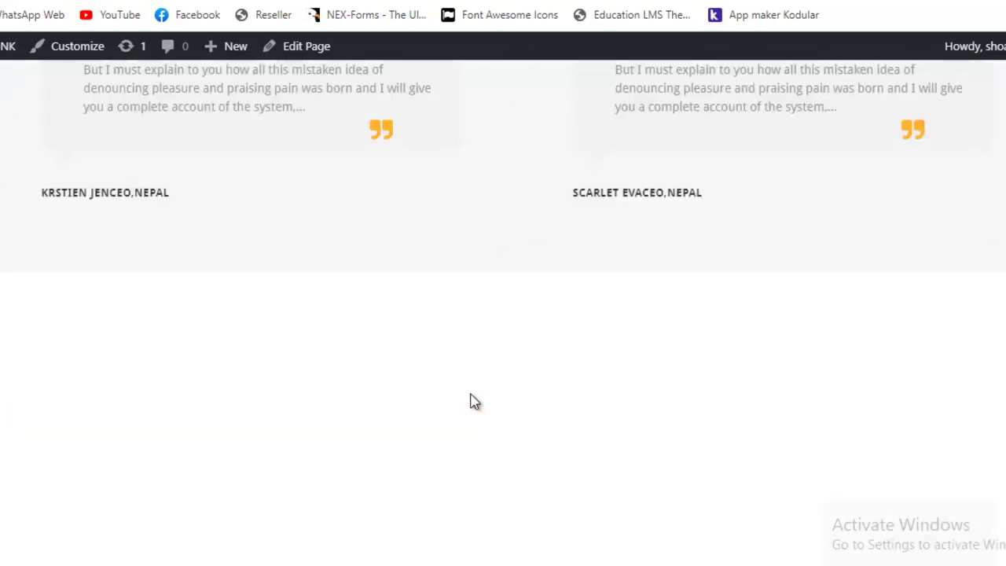
{"action": "scroll", "coordinate": [474, 401], "scroll_direction": "down", "scroll_amount": 10}
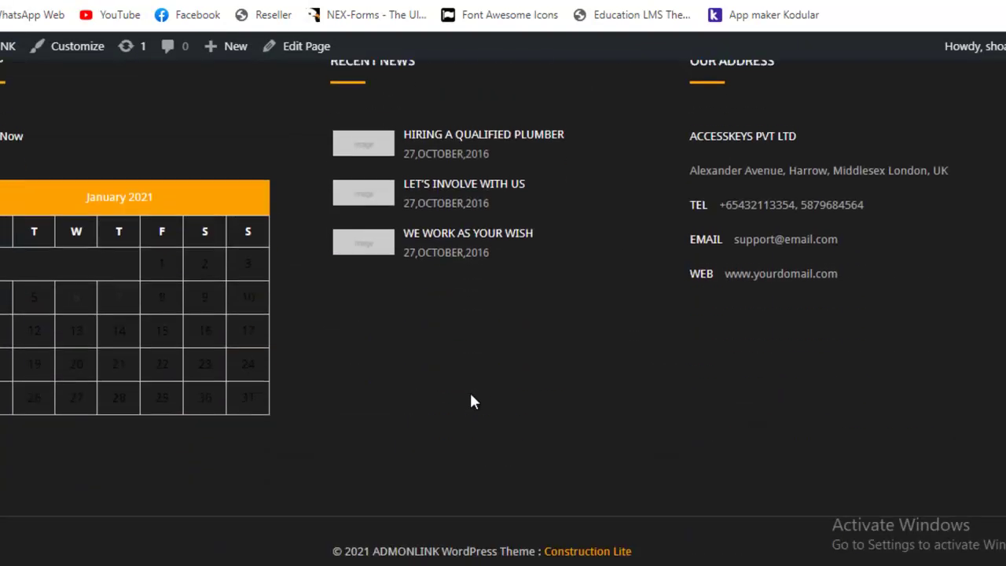
{"action": "scroll", "coordinate": [471, 396], "scroll_direction": "up", "scroll_amount": 10}
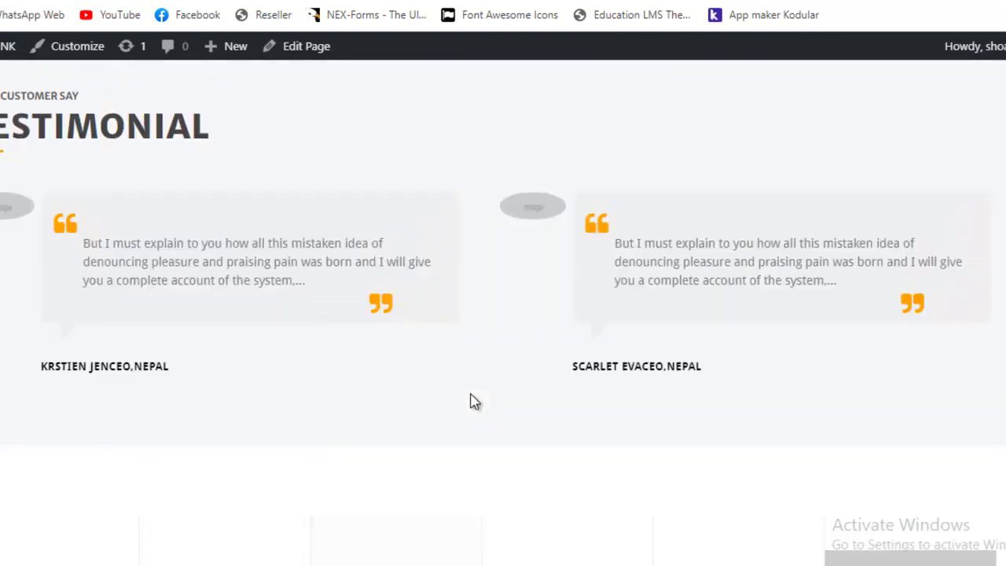
{"action": "scroll", "coordinate": [474, 402], "scroll_direction": "up", "scroll_amount": 12}
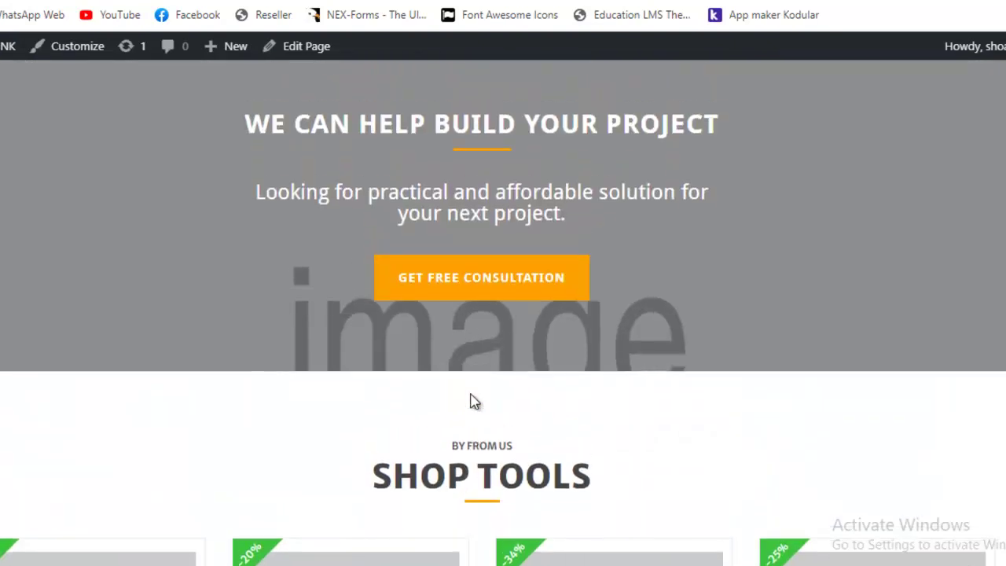
{"action": "scroll", "coordinate": [474, 402], "scroll_direction": "up", "scroll_amount": 12}
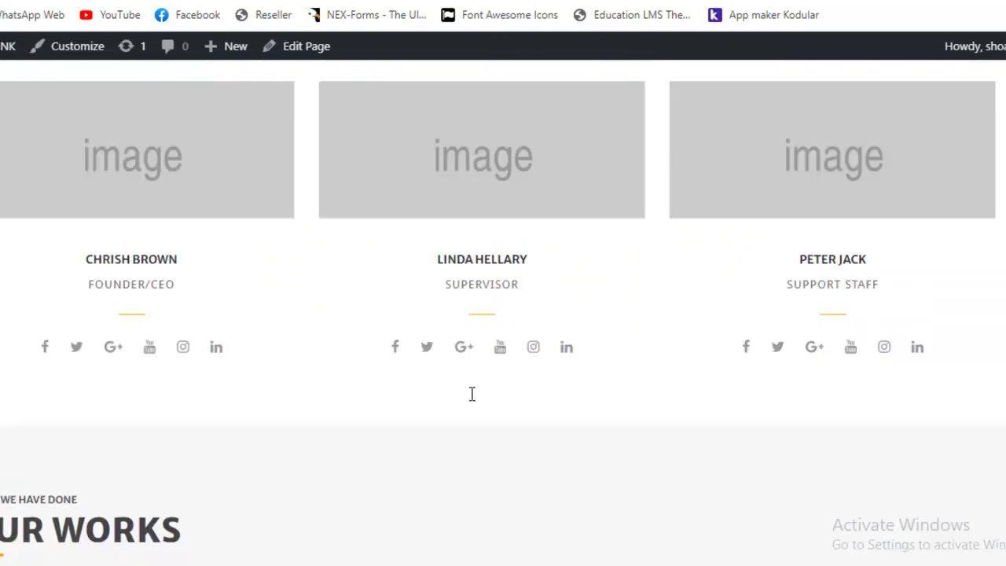
{"action": "scroll", "coordinate": [473, 397], "scroll_direction": "up", "scroll_amount": 12}
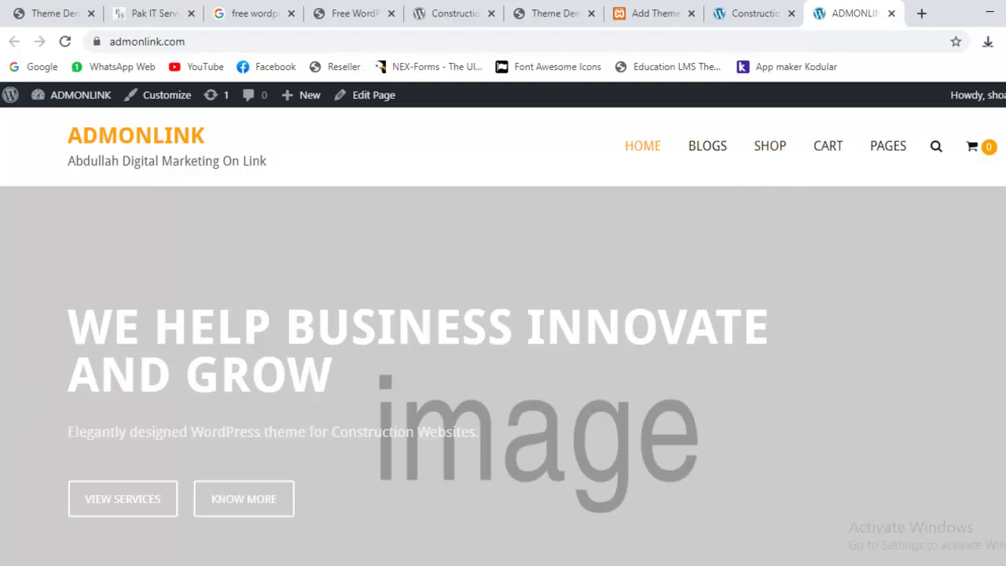
{"action": "scroll", "coordinate": [822, 148], "scroll_direction": "down", "scroll_amount": 5}
{"action": "scroll", "coordinate": [503, 337], "scroll_direction": "up", "scroll_amount": 15}
{"action": "scroll", "coordinate": [503, 337], "scroll_direction": "down", "scroll_amount": 13}
{"action": "scroll", "coordinate": [503, 337], "scroll_direction": "up", "scroll_amount": 18}
{"action": "scroll", "coordinate": [503, 336], "scroll_direction": "up", "scroll_amount": 3}
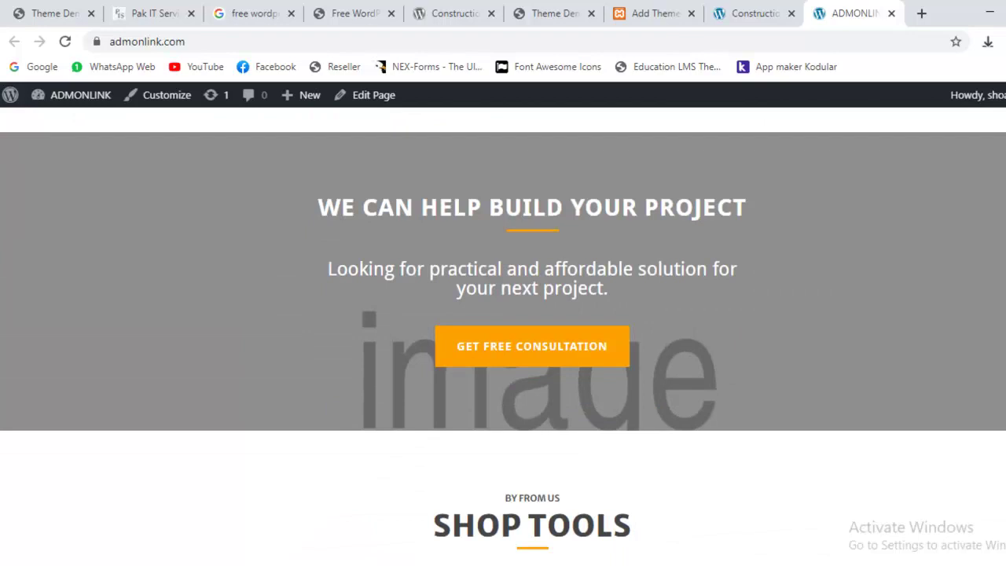
Close the completed demo import dialog and deactivate the Access Demo Importer plugin in the installed plugins list.
{"action": "left_click", "coordinate": [748, 10]}
{"action": "left_click", "coordinate": [733, 107]}
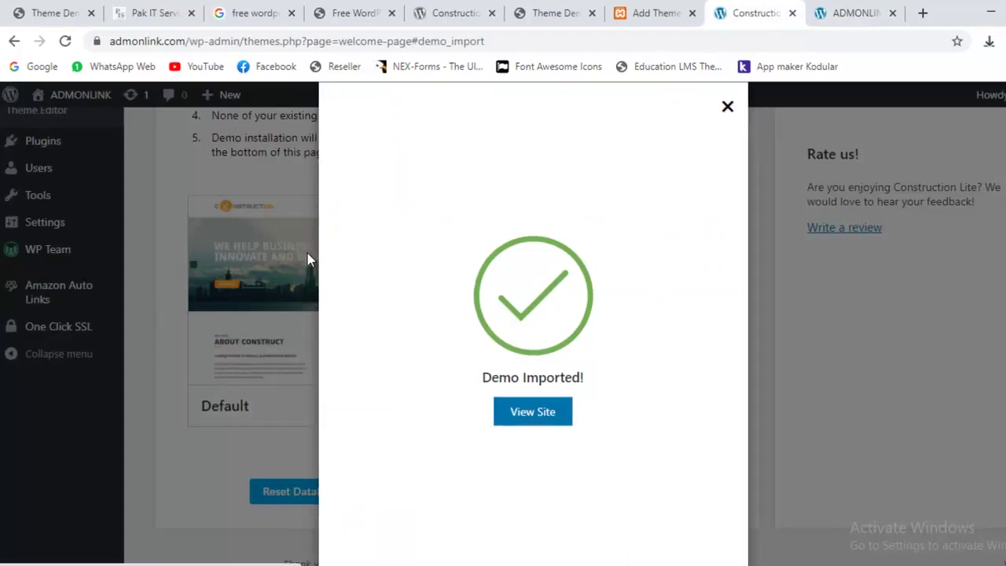
{"action": "scroll", "coordinate": [248, 330], "scroll_direction": "up", "scroll_amount": 5}
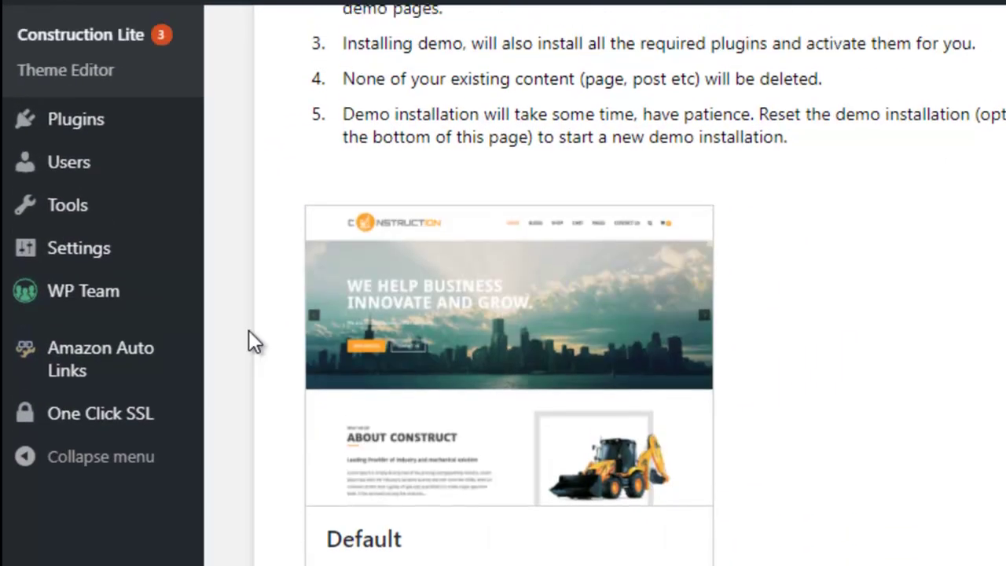
{"action": "mouse_move", "coordinate": [46, 437]}
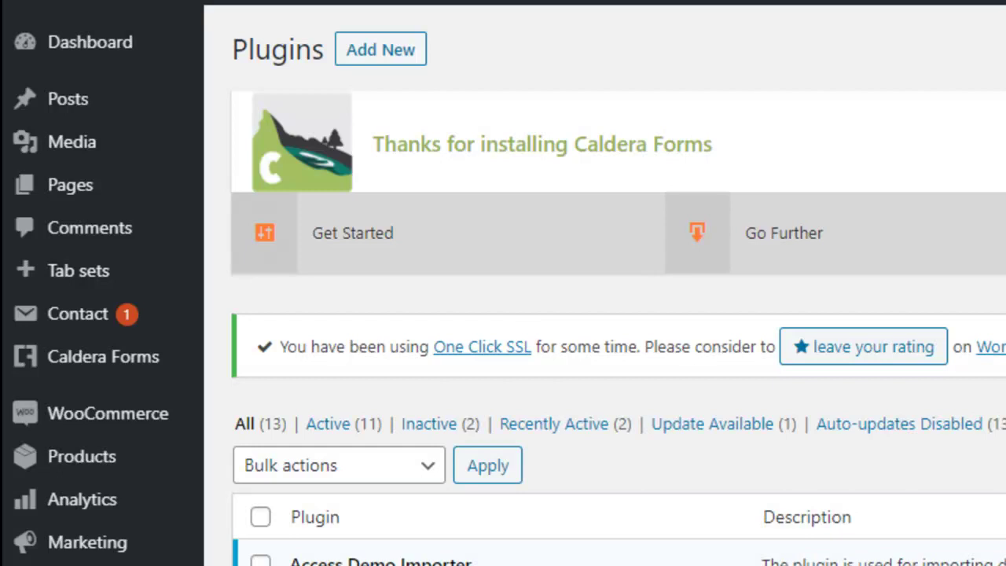
{"action": "scroll", "coordinate": [503, 314], "scroll_direction": "down", "scroll_amount": 5}
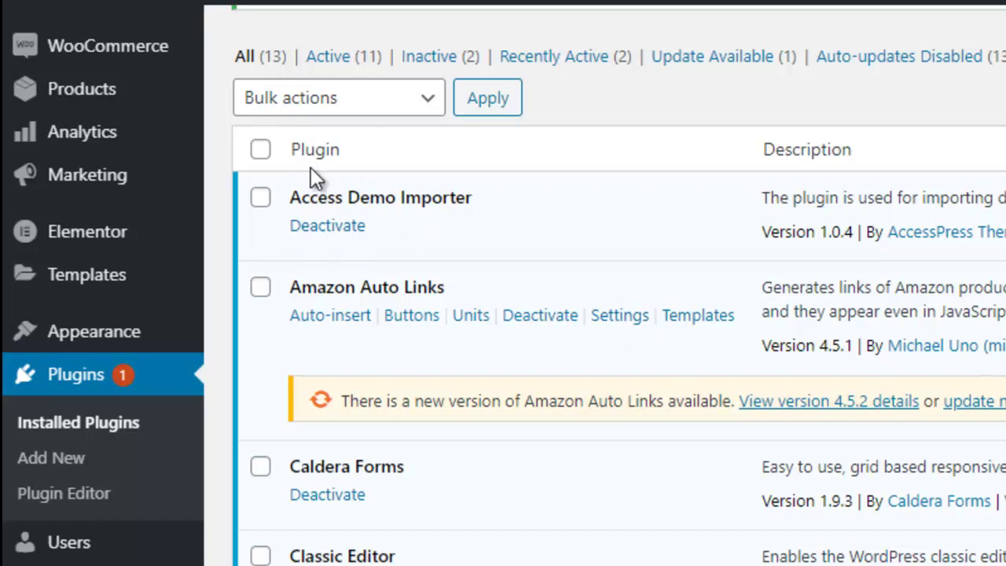
{"action": "left_click", "coordinate": [327, 228]}
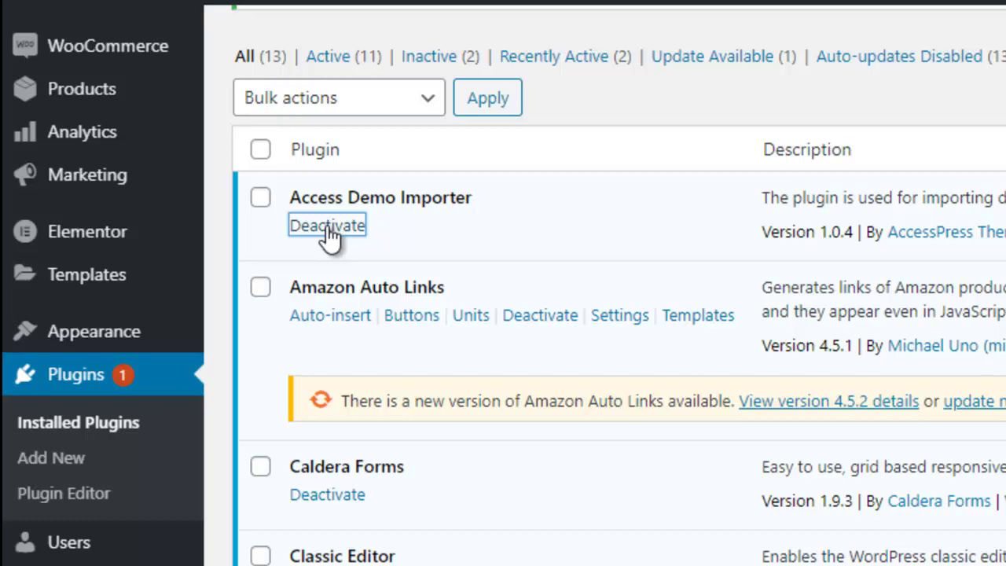
Update the Amazon Auto Links plugin to version 4.5.2.
{"action": "scroll", "coordinate": [329, 236], "scroll_direction": "down", "scroll_amount": 6}
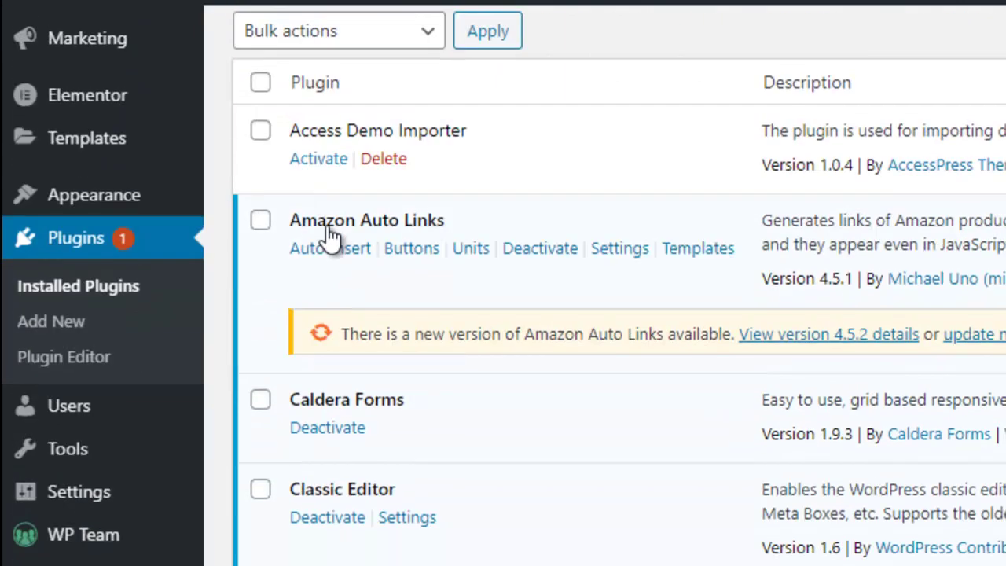
{"action": "scroll", "coordinate": [328, 236], "scroll_direction": "down", "scroll_amount": 2}
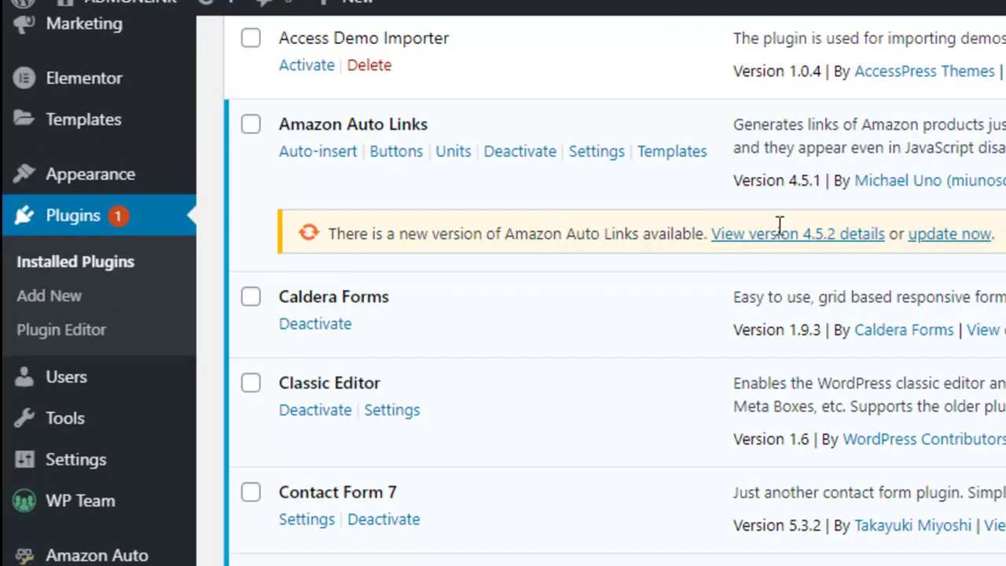
{"action": "left_click", "coordinate": [969, 236]}
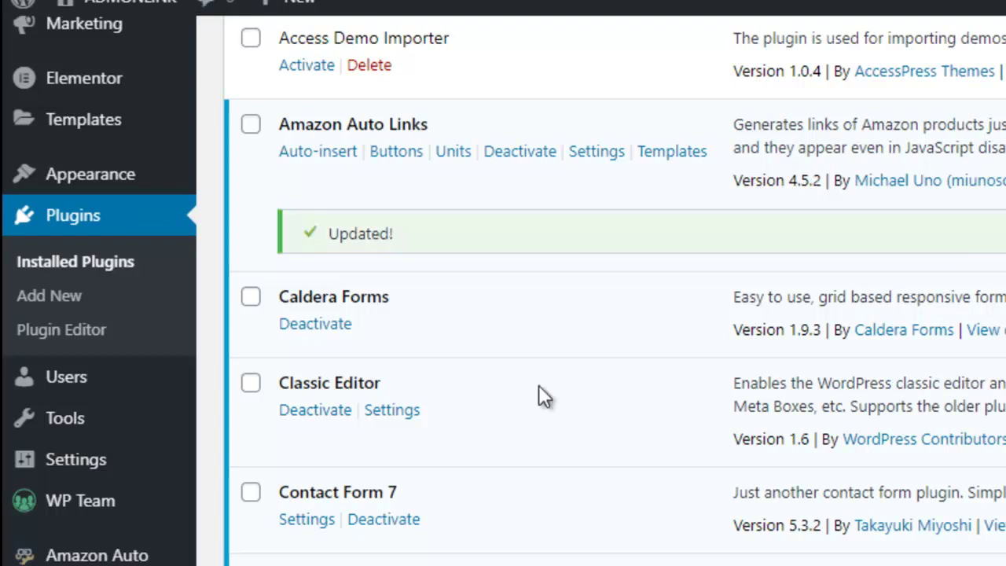
Deactivate the Contact Form 7 and WooCommerce plugins.
{"action": "scroll", "coordinate": [539, 386], "scroll_direction": "down", "scroll_amount": 2}
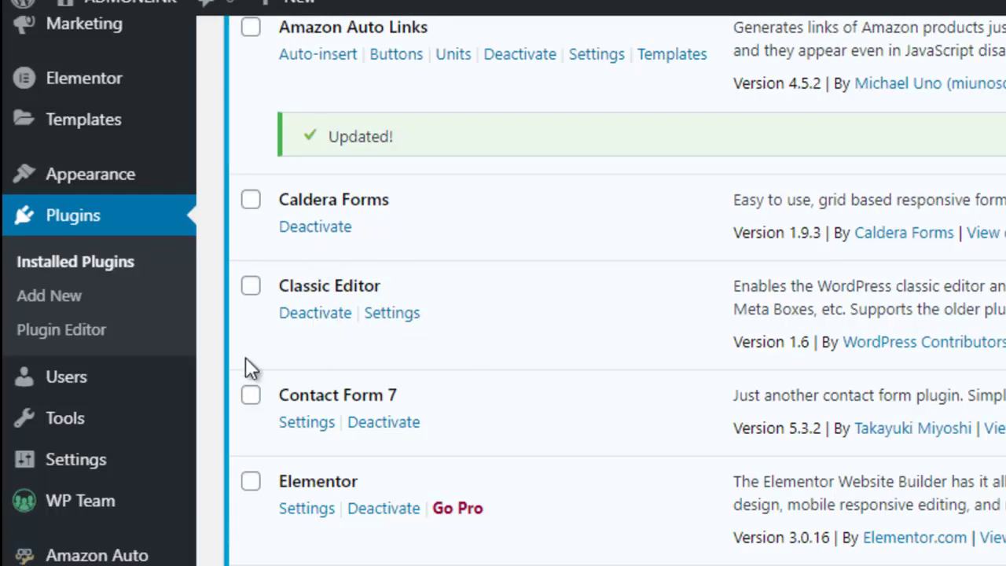
{"action": "scroll", "coordinate": [245, 367], "scroll_direction": "down", "scroll_amount": 3}
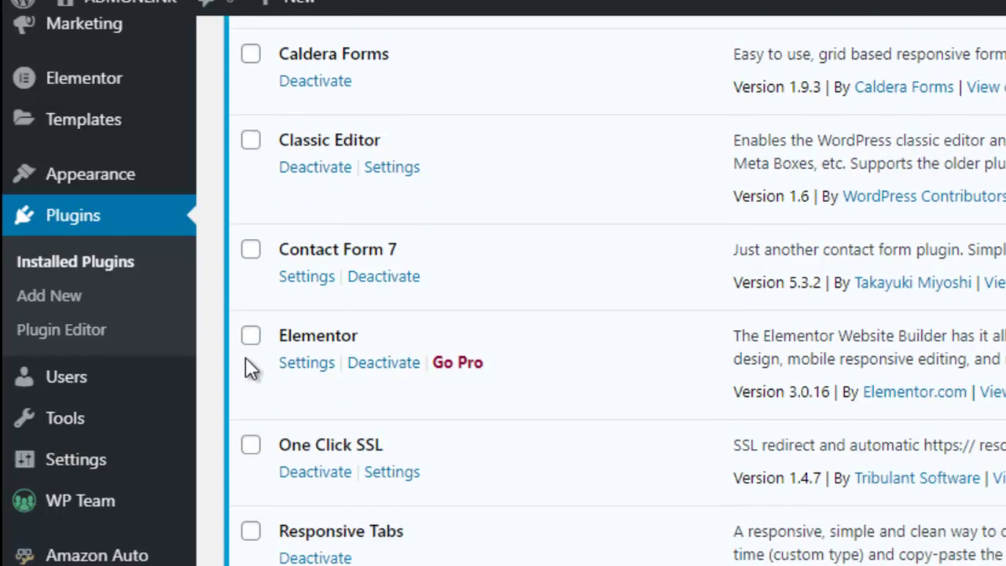
{"action": "scroll", "coordinate": [245, 358], "scroll_direction": "down", "scroll_amount": 1}
{"action": "left_click", "coordinate": [391, 233]}
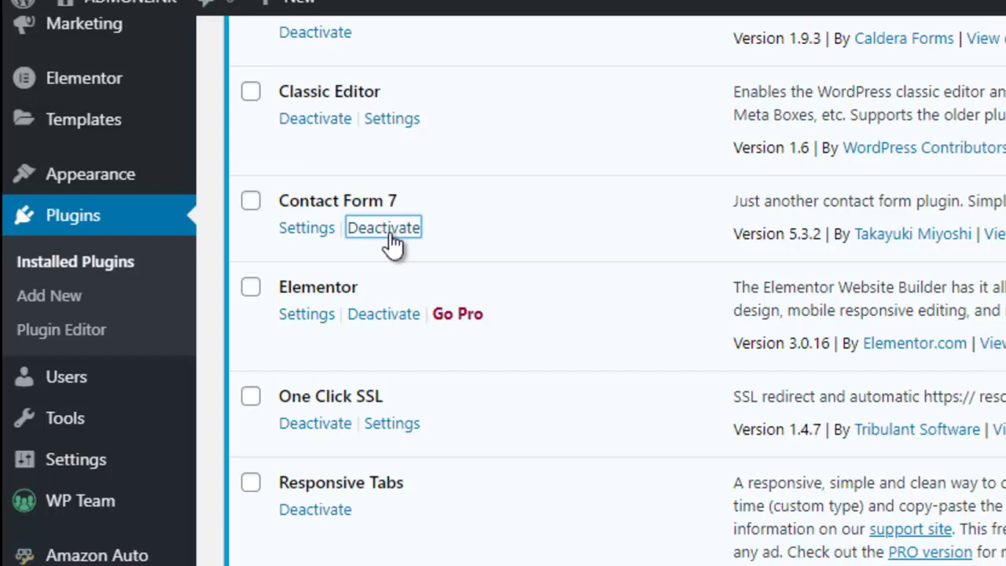
{"action": "scroll", "coordinate": [389, 244], "scroll_direction": "down", "scroll_amount": 12}
{"action": "scroll", "coordinate": [393, 246], "scroll_direction": "down", "scroll_amount": 7}
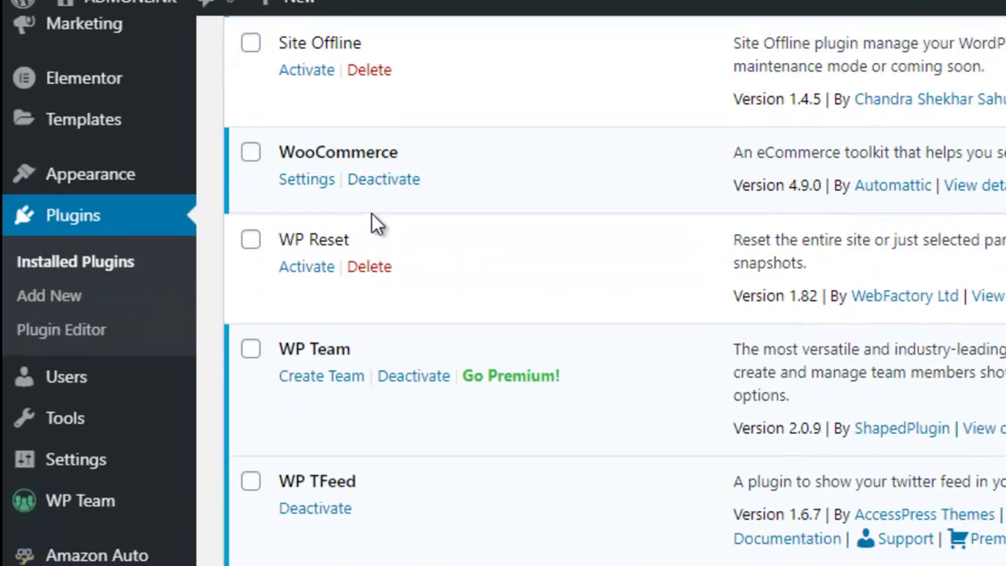
{"action": "left_click", "coordinate": [402, 180]}
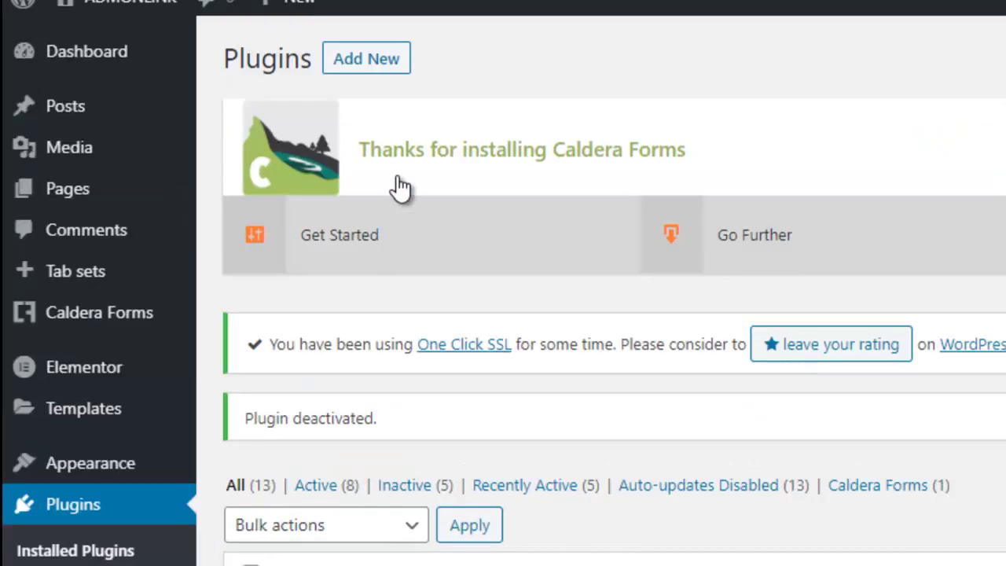
Deactivate the WP TFeed plugin at the end of the installed plugins list.
{"action": "scroll", "coordinate": [393, 186], "scroll_direction": "down", "scroll_amount": 9}
{"action": "scroll", "coordinate": [401, 187], "scroll_direction": "down", "scroll_amount": 9}
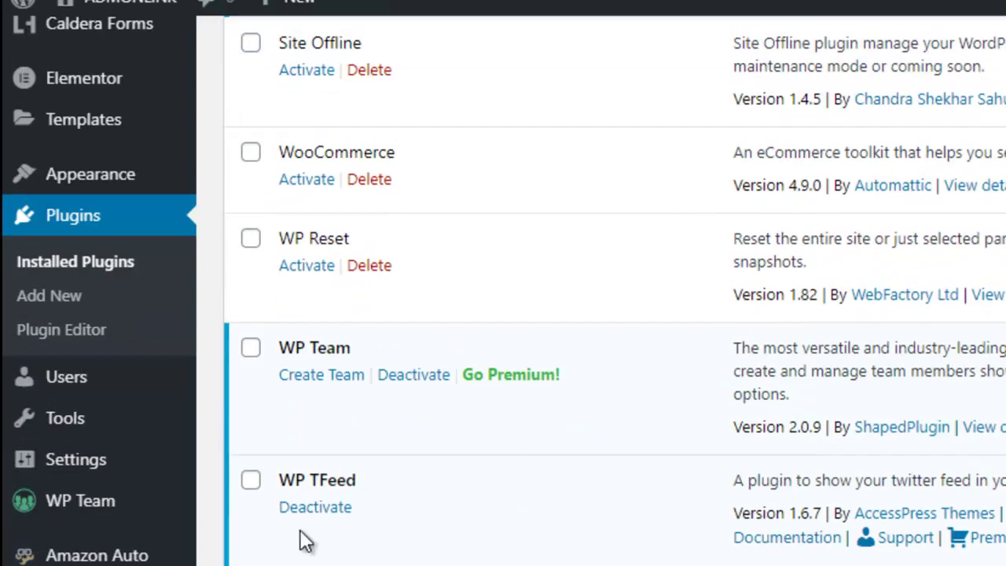
{"action": "left_click", "coordinate": [334, 512]}
Select the inactive plugins Access Demo Importer, Contact Form 7, Site Offline, WooCommerce, WP Reset and WP TFeed for a bulk action.
{"action": "scroll", "coordinate": [334, 515], "scroll_direction": "down", "scroll_amount": 6}
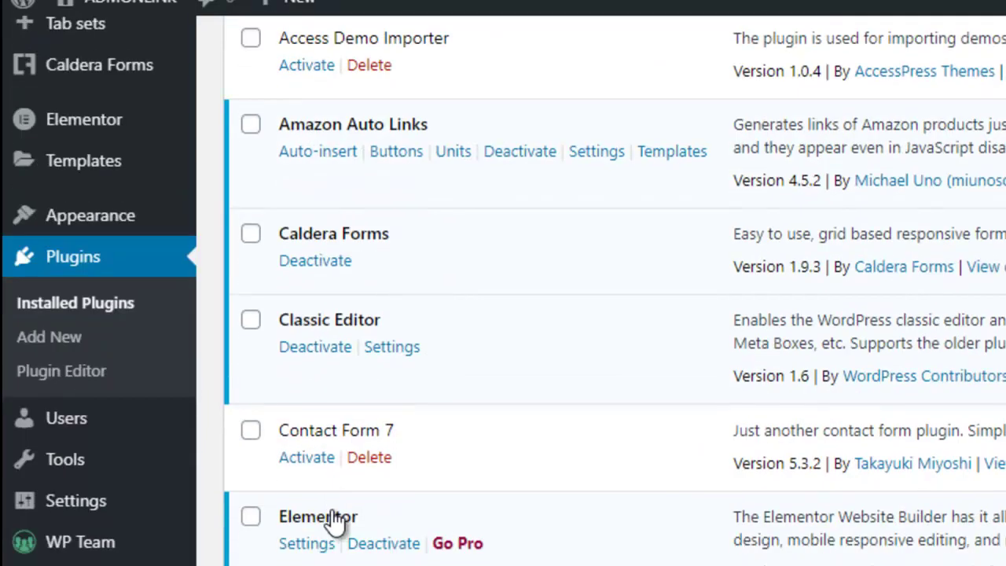
{"action": "left_click", "coordinate": [251, 40]}
{"action": "left_click", "coordinate": [250, 432]}
{"action": "scroll", "coordinate": [251, 439], "scroll_direction": "down", "scroll_amount": 5}
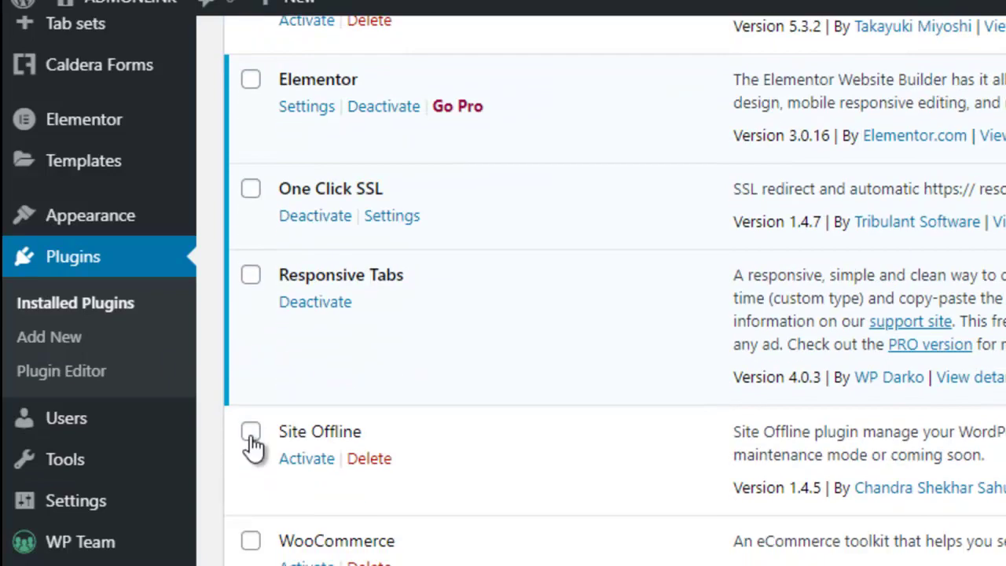
{"action": "left_click", "coordinate": [252, 440]}
{"action": "left_click", "coordinate": [251, 542]}
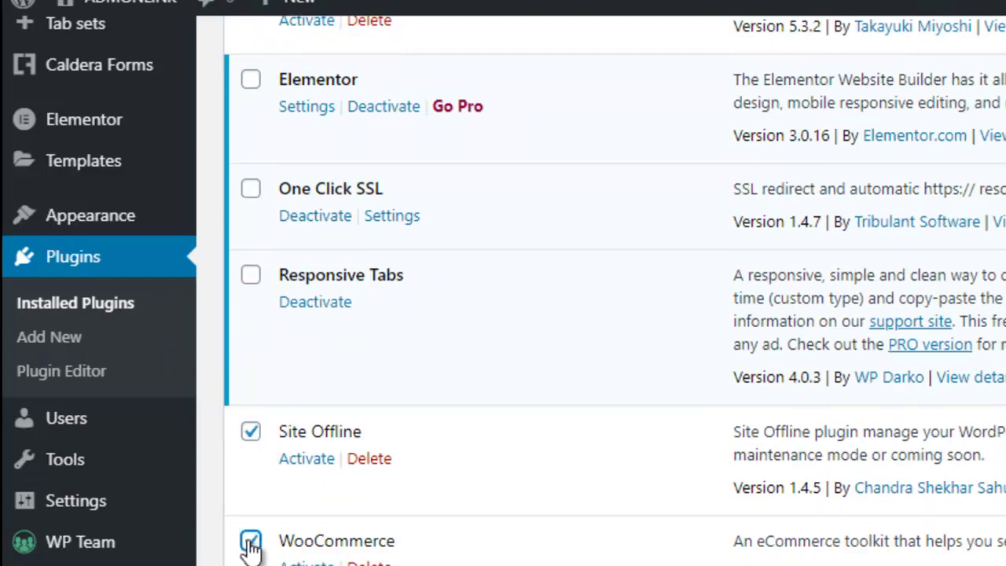
{"action": "scroll", "coordinate": [251, 543], "scroll_direction": "down", "scroll_amount": 1}
{"action": "left_click", "coordinate": [251, 563]}
{"action": "scroll", "coordinate": [251, 551], "scroll_direction": "down", "scroll_amount": 5}
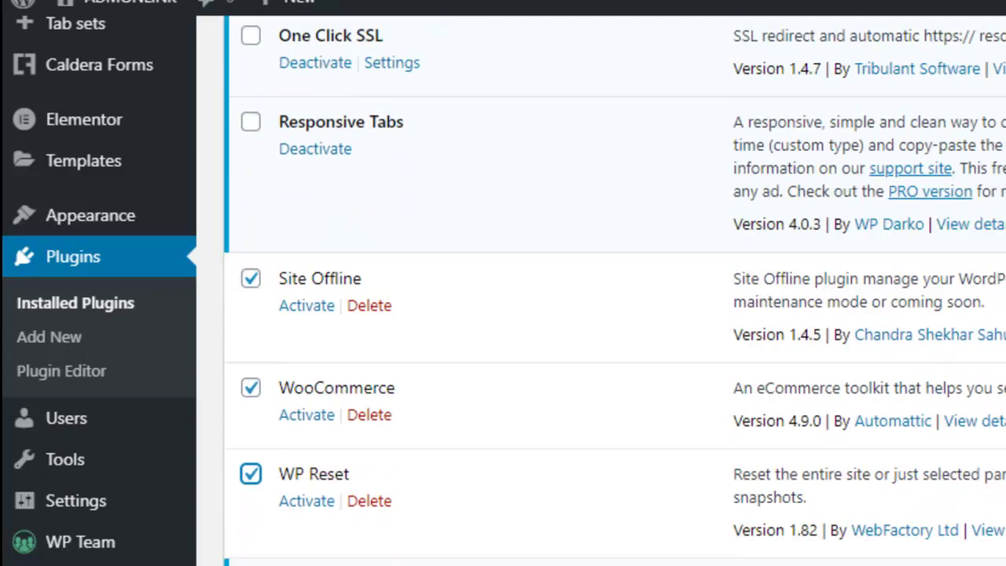
{"action": "left_click", "coordinate": [250, 465]}
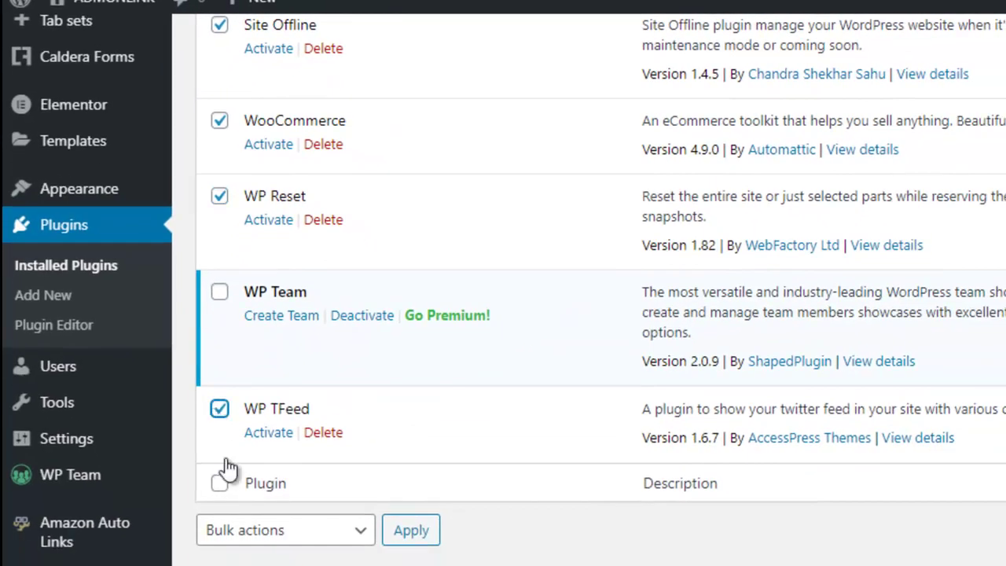
{"action": "left_click", "coordinate": [297, 540]}
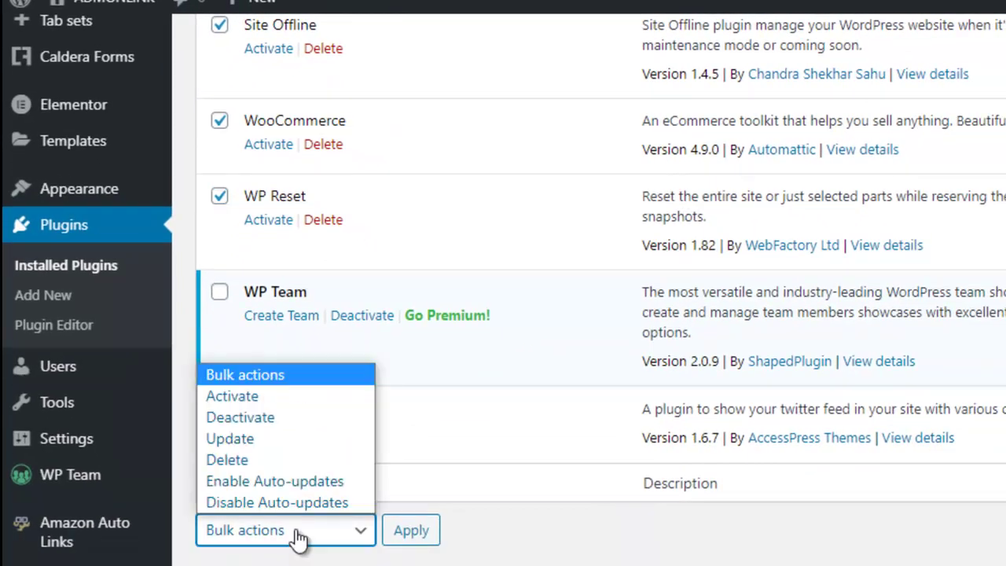
{"action": "left_click", "coordinate": [465, 559]}
{"action": "double_click", "coordinate": [352, 547]}
{"action": "left_click", "coordinate": [346, 538]}
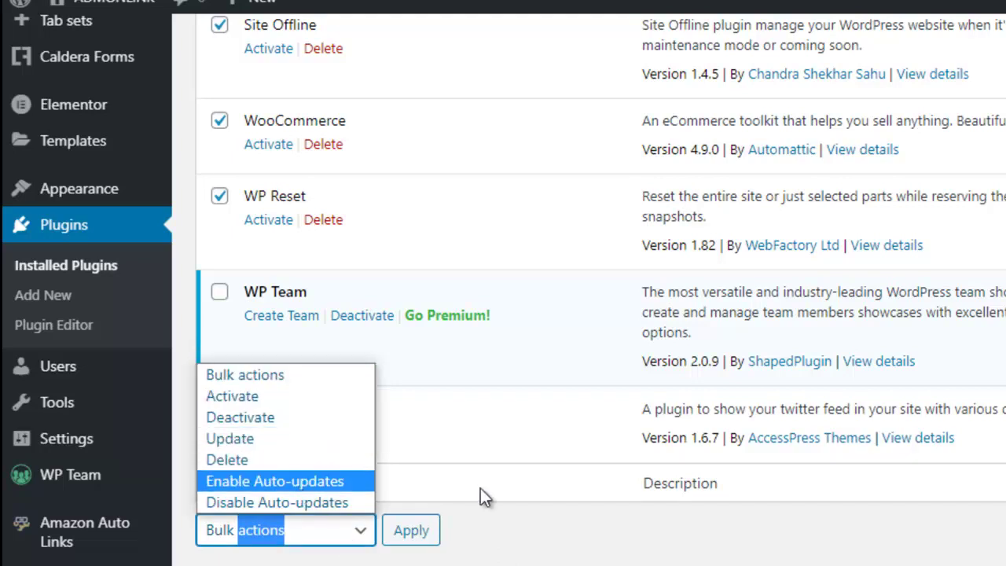
{"action": "left_click", "coordinate": [543, 543]}
Delete all the selected inactive plugins together with their data in one bulk action.
{"action": "scroll", "coordinate": [543, 542], "scroll_direction": "up", "scroll_amount": 10}
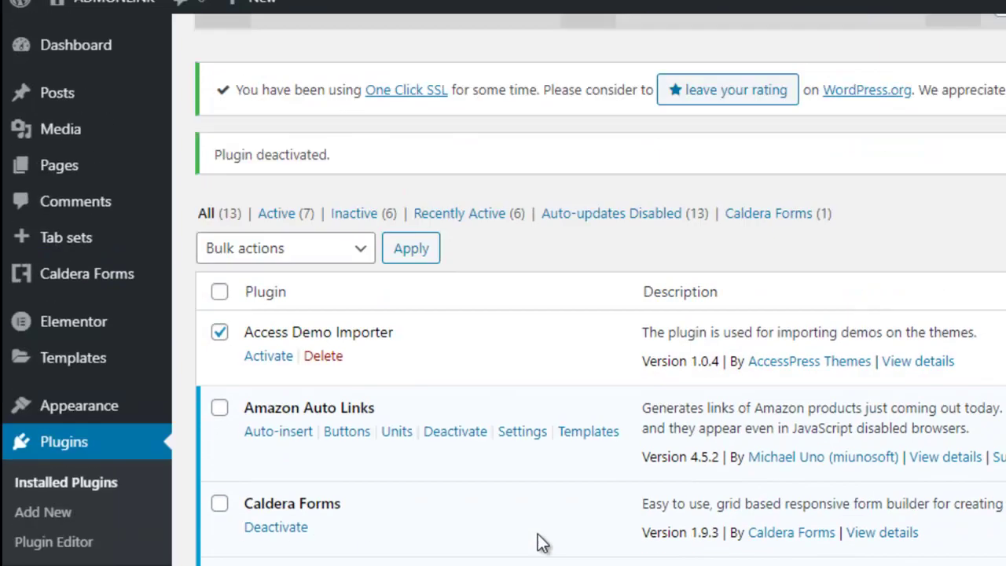
{"action": "scroll", "coordinate": [543, 542], "scroll_direction": "up", "scroll_amount": 3}
{"action": "left_click", "coordinate": [342, 367]}
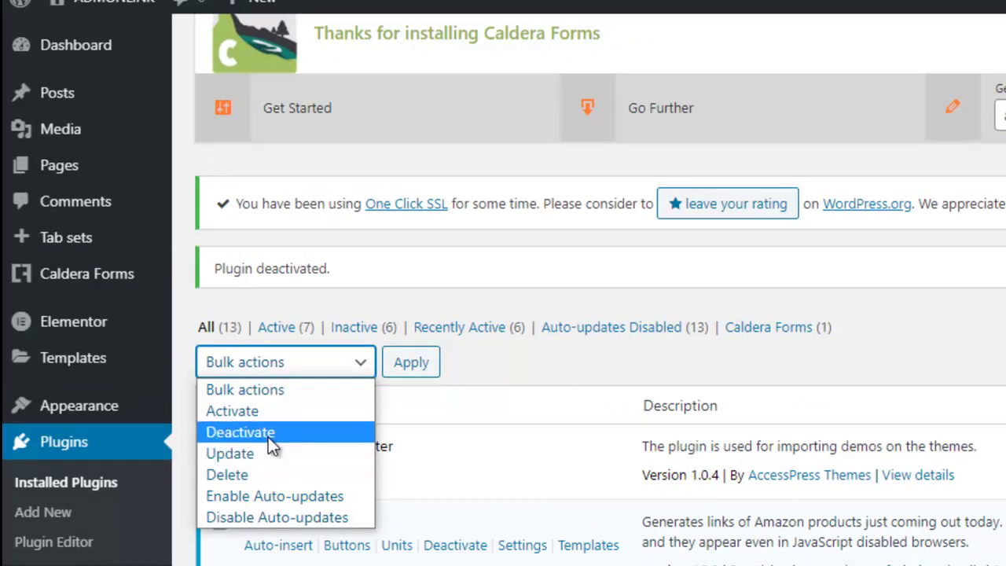
{"action": "left_click", "coordinate": [261, 474]}
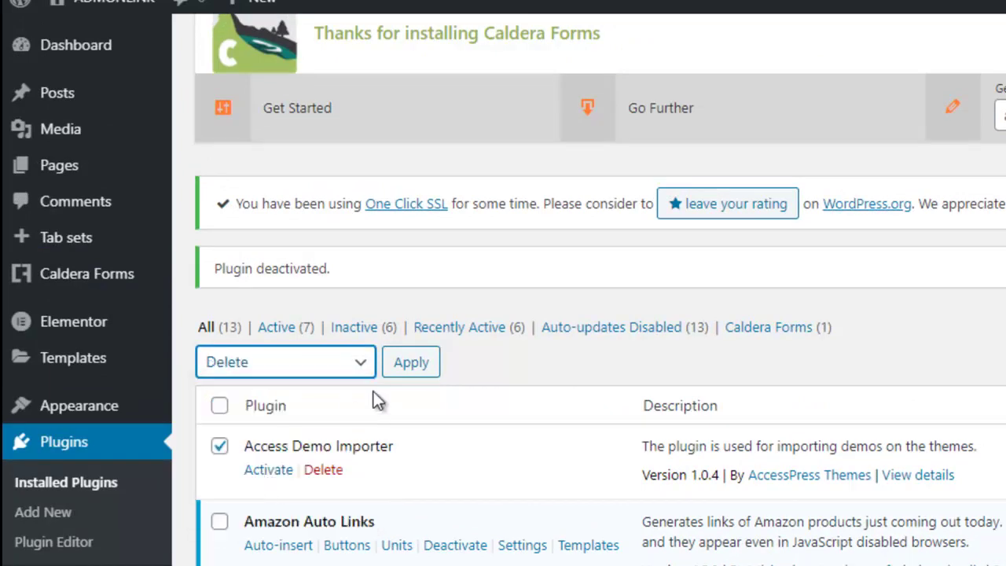
{"action": "left_click", "coordinate": [414, 366]}
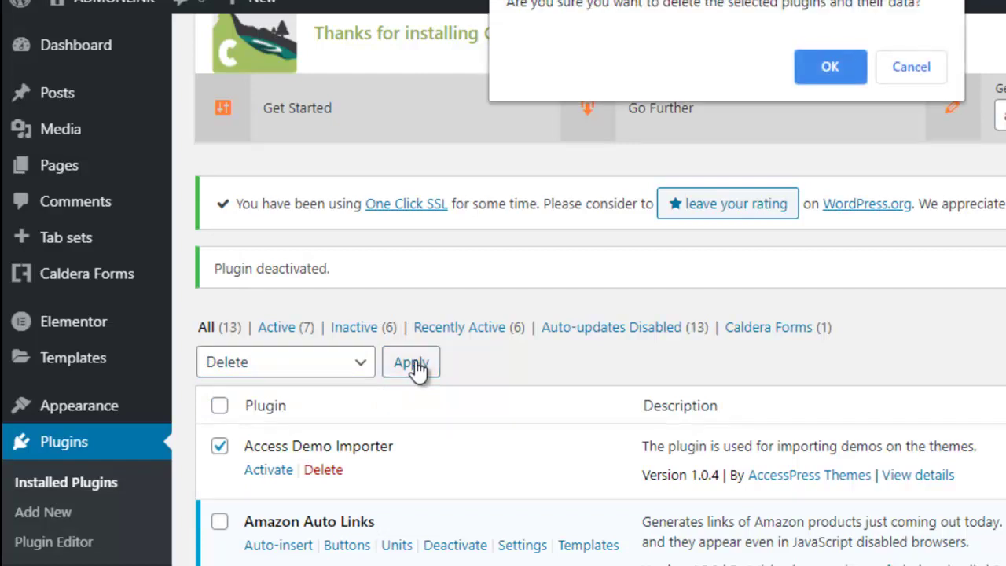
{"action": "left_click", "coordinate": [845, 71]}
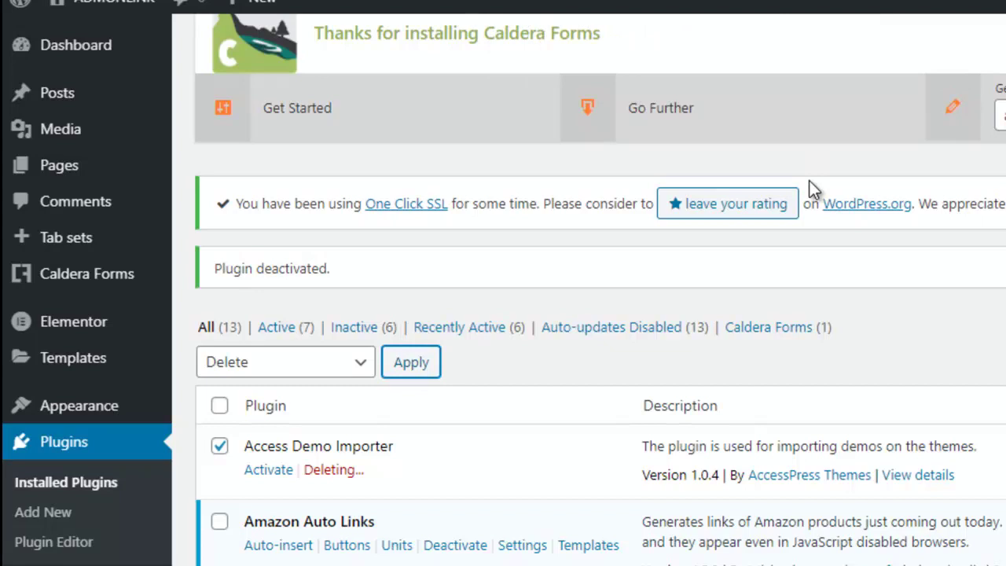
{"action": "scroll", "coordinate": [813, 189], "scroll_direction": "down", "scroll_amount": 1}
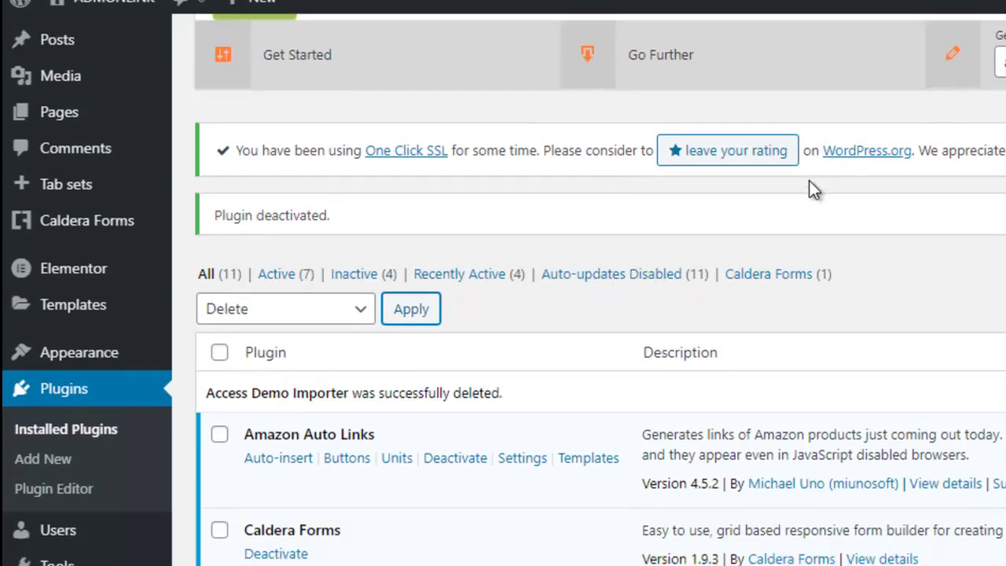
Check the remaining installed plugins, and reload the admonlink.com home page to review its demo sections.
{"action": "scroll", "coordinate": [810, 181], "scroll_direction": "down", "scroll_amount": 10}
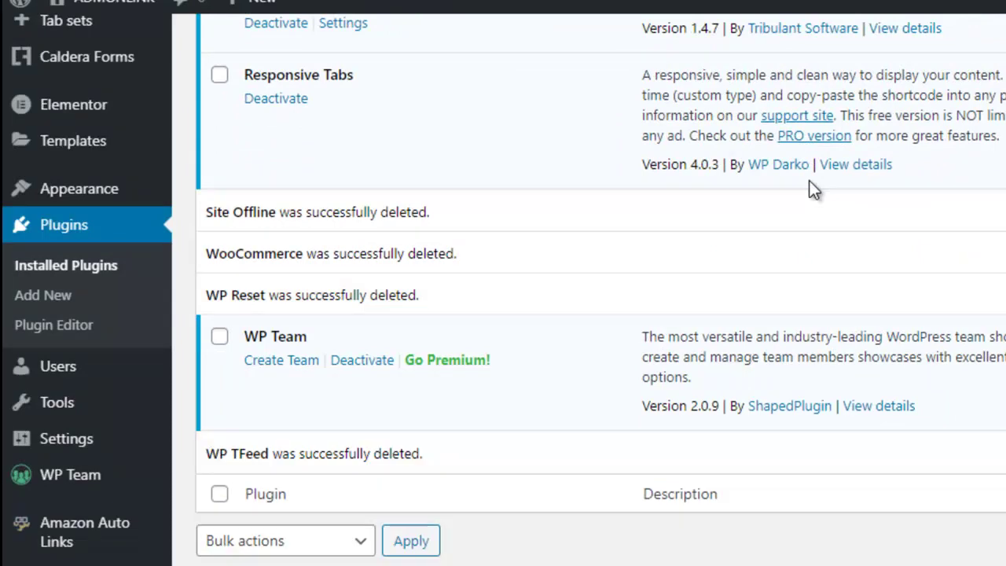
{"action": "scroll", "coordinate": [812, 190], "scroll_direction": "up", "scroll_amount": 15}
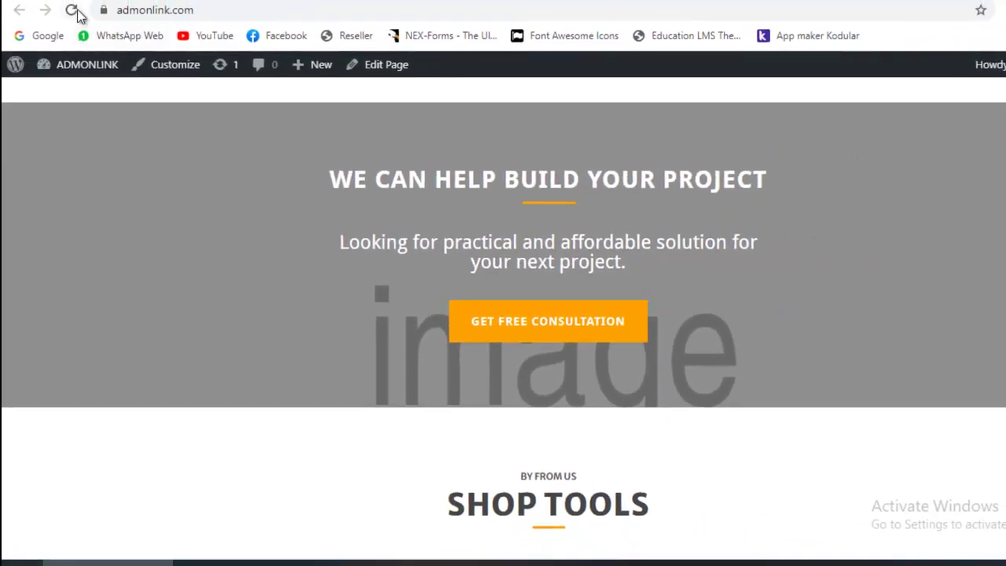
{"action": "left_click", "coordinate": [71, 9]}
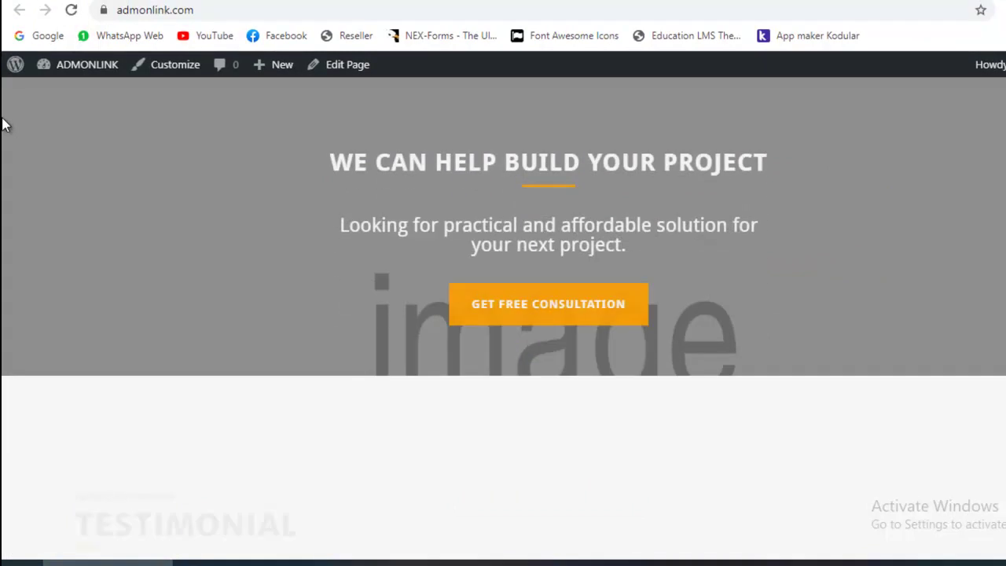
{"action": "scroll", "coordinate": [5, 124], "scroll_direction": "down", "scroll_amount": 13}
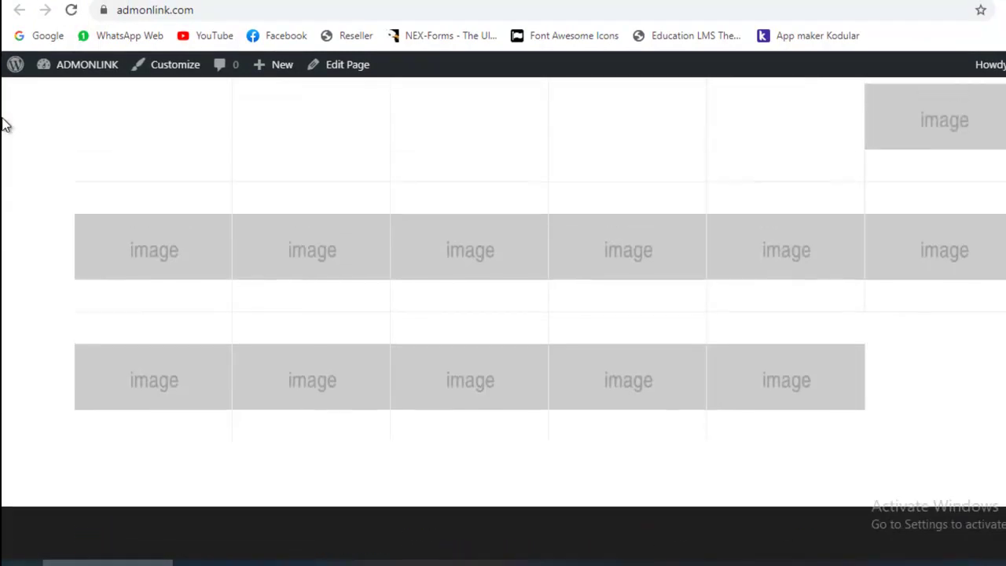
{"action": "scroll", "coordinate": [6, 124], "scroll_direction": "up", "scroll_amount": 8}
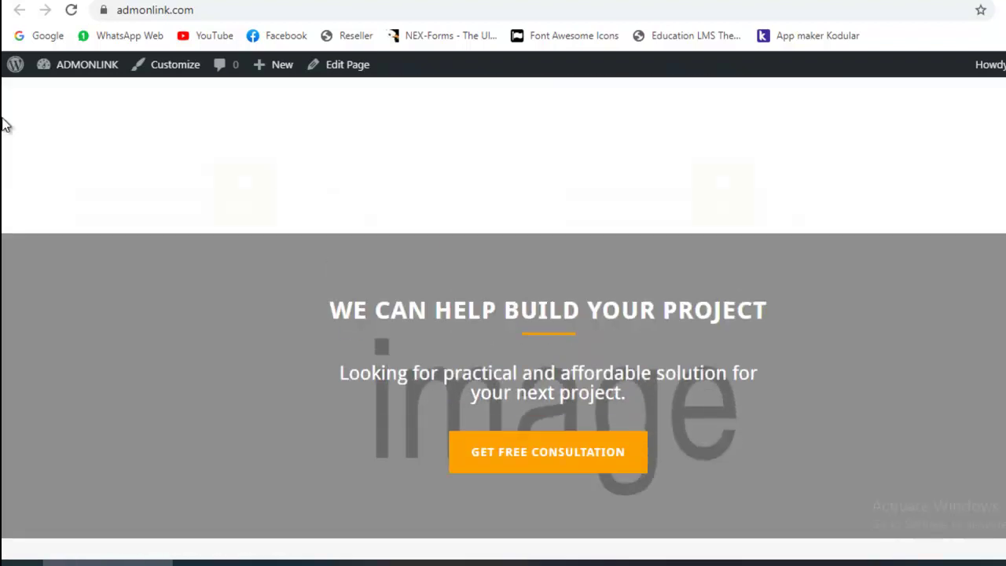
{"action": "scroll", "coordinate": [6, 124], "scroll_direction": "up", "scroll_amount": 10}
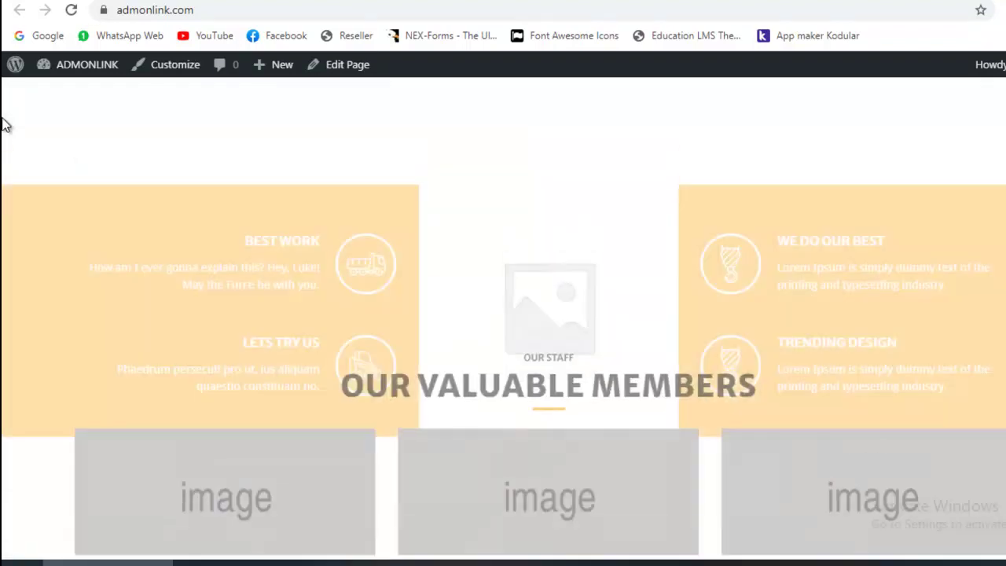
{"action": "scroll", "coordinate": [5, 125], "scroll_direction": "up", "scroll_amount": 8}
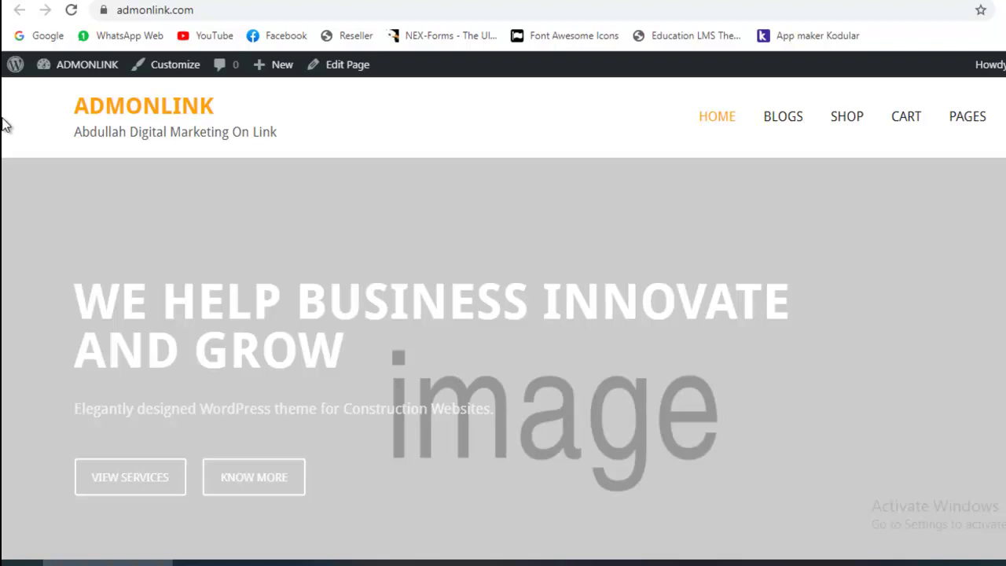
{"action": "scroll", "coordinate": [6, 124], "scroll_direction": "down", "scroll_amount": 4}
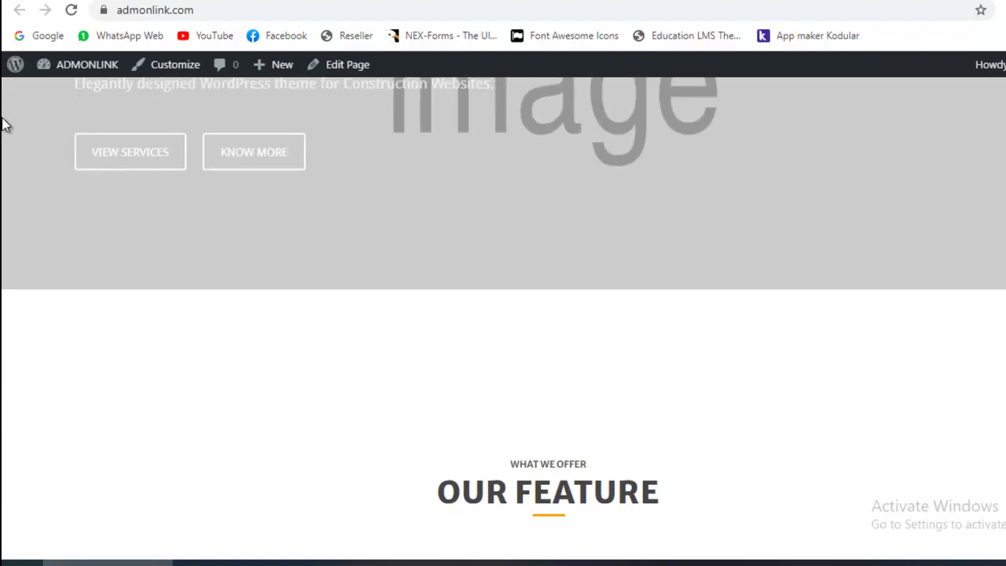
{"action": "scroll", "coordinate": [6, 124], "scroll_direction": "up", "scroll_amount": 4}
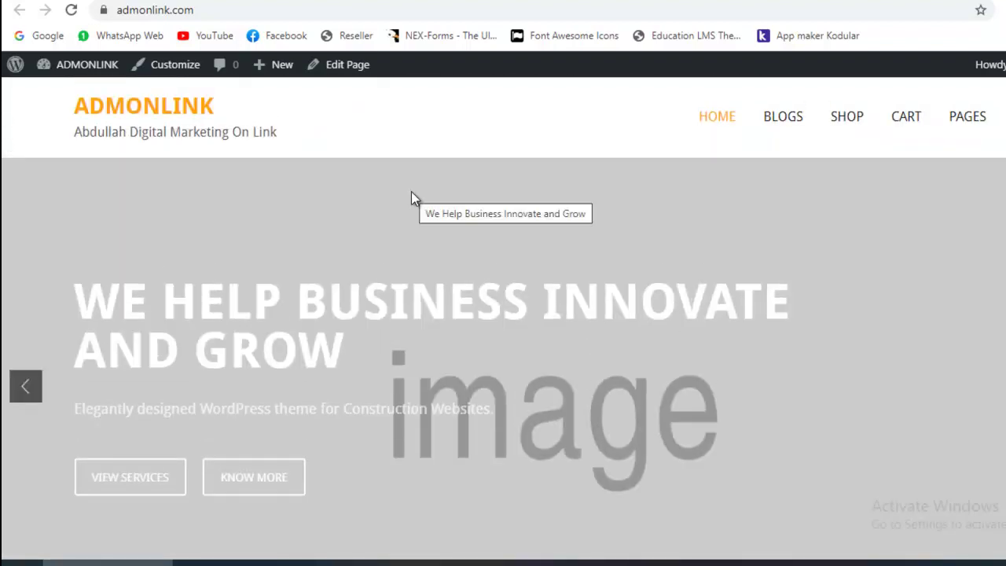
Open the Construction Lite documentation from the theme's AccessPress Themes page and reload it.
{"action": "left_click", "coordinate": [318, 0]}
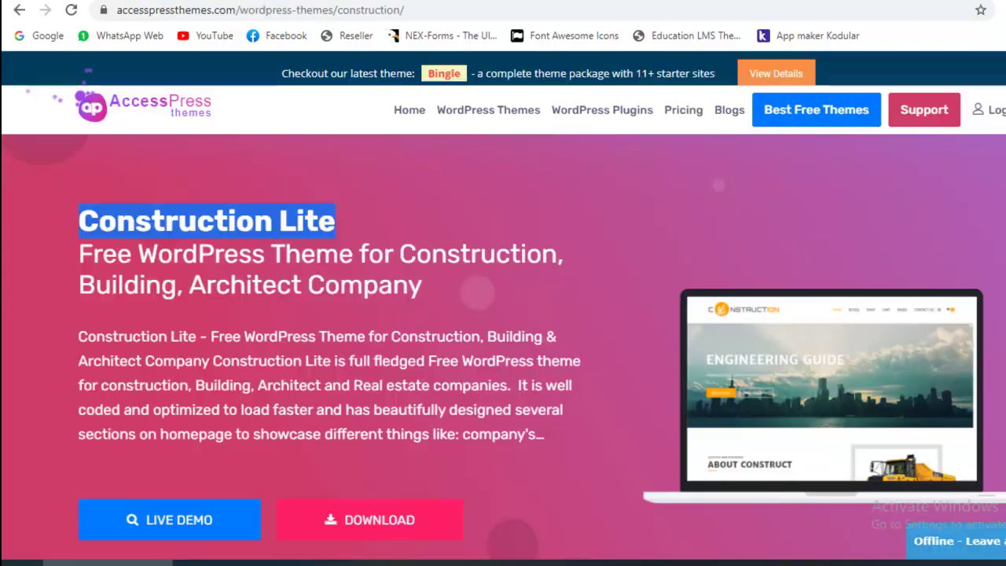
{"action": "left_click", "coordinate": [4, 383]}
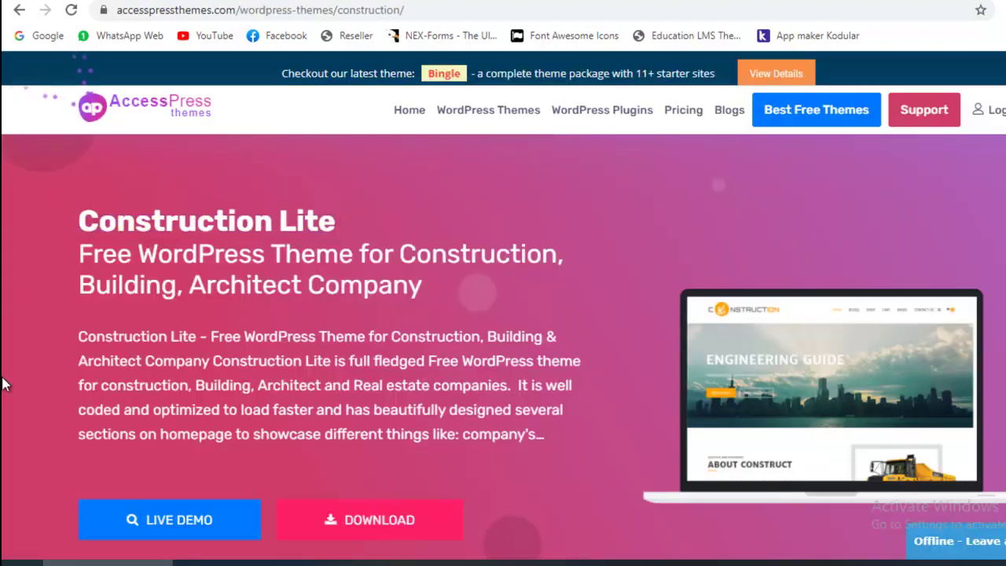
{"action": "scroll", "coordinate": [4, 384], "scroll_direction": "down", "scroll_amount": 2}
{"action": "scroll", "coordinate": [4, 384], "scroll_direction": "down", "scroll_amount": 6}
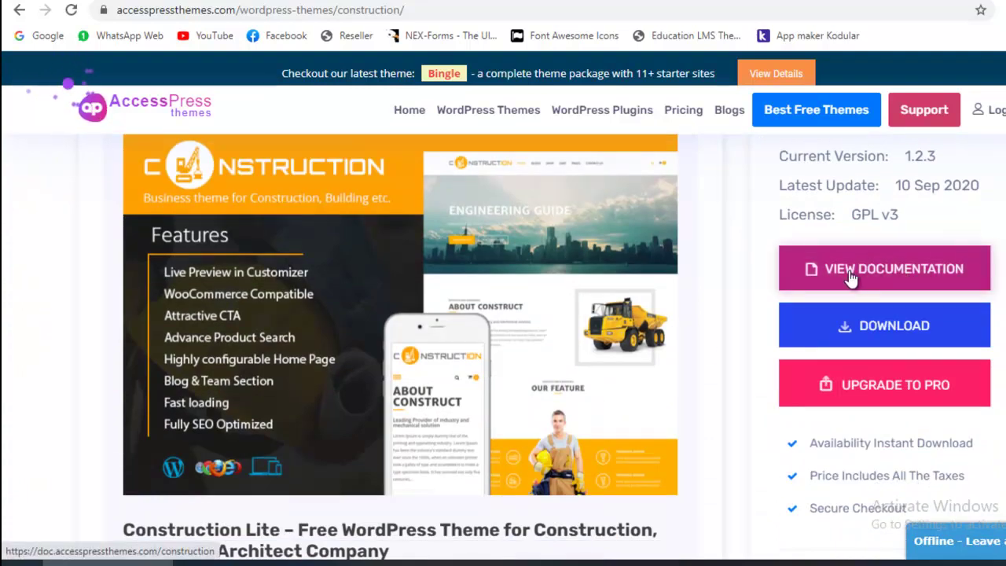
{"action": "left_click", "coordinate": [892, 273]}
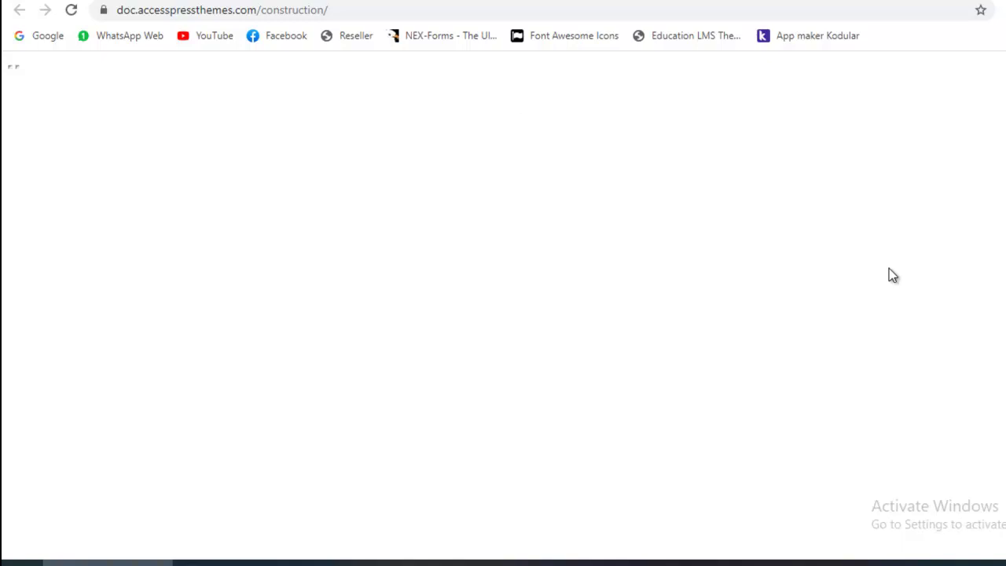
{"action": "left_click", "coordinate": [476, 8]}
{"action": "key", "text": "Return"}
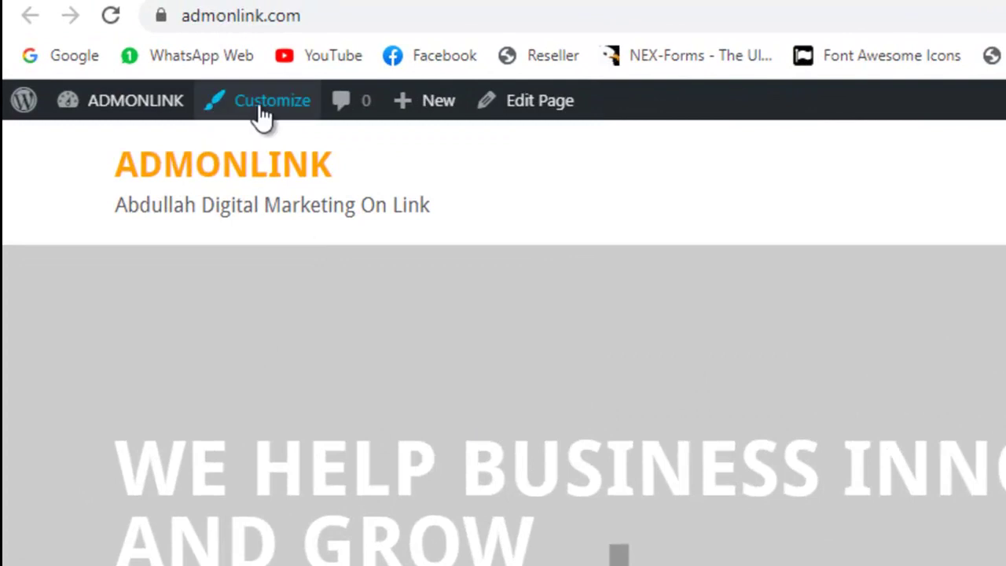
Open the Customizer for the ADMONLINK home page in a new browser tab and switch to it.
{"action": "right_click", "coordinate": [270, 108]}
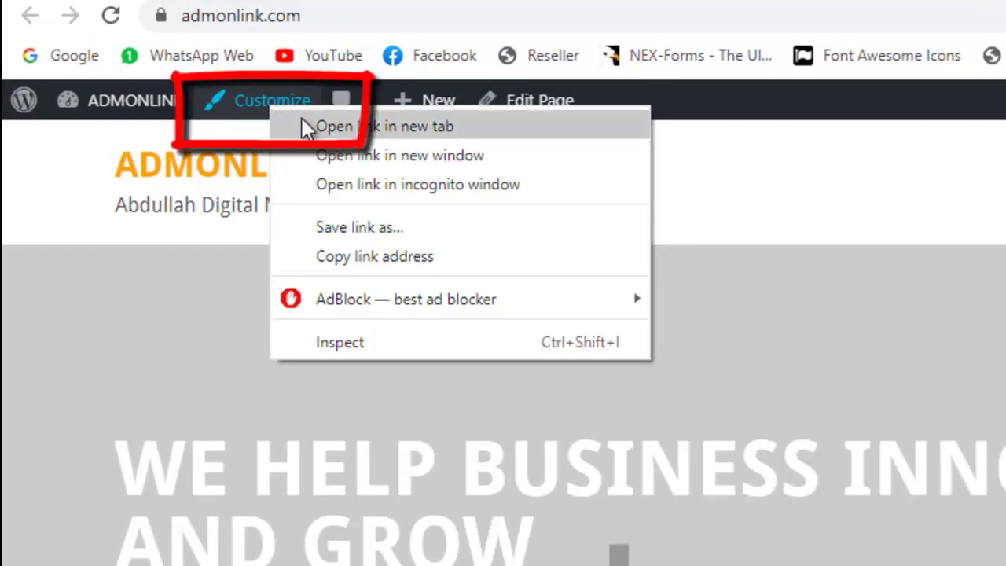
{"action": "left_click", "coordinate": [303, 123]}
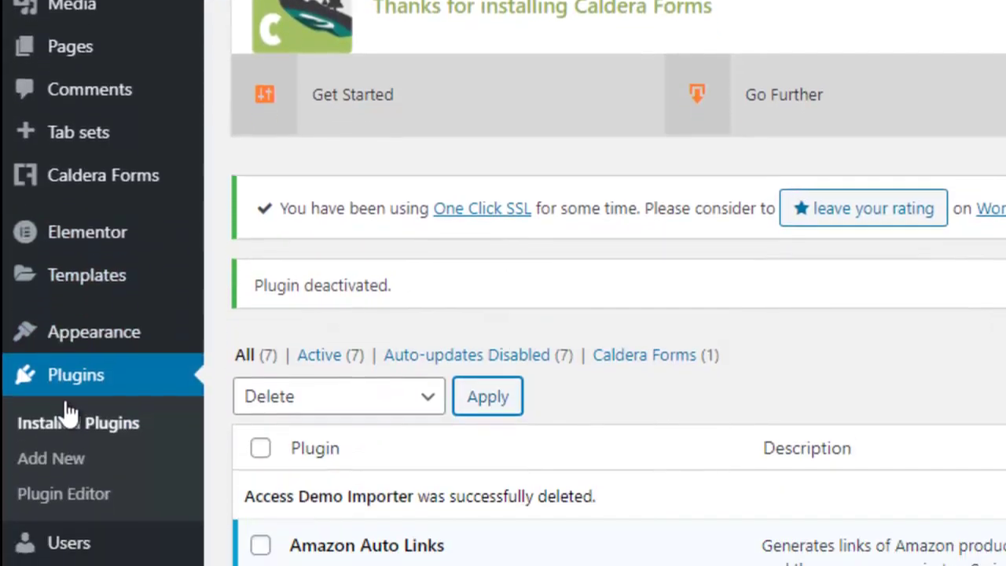
{"action": "mouse_move", "coordinate": [104, 344]}
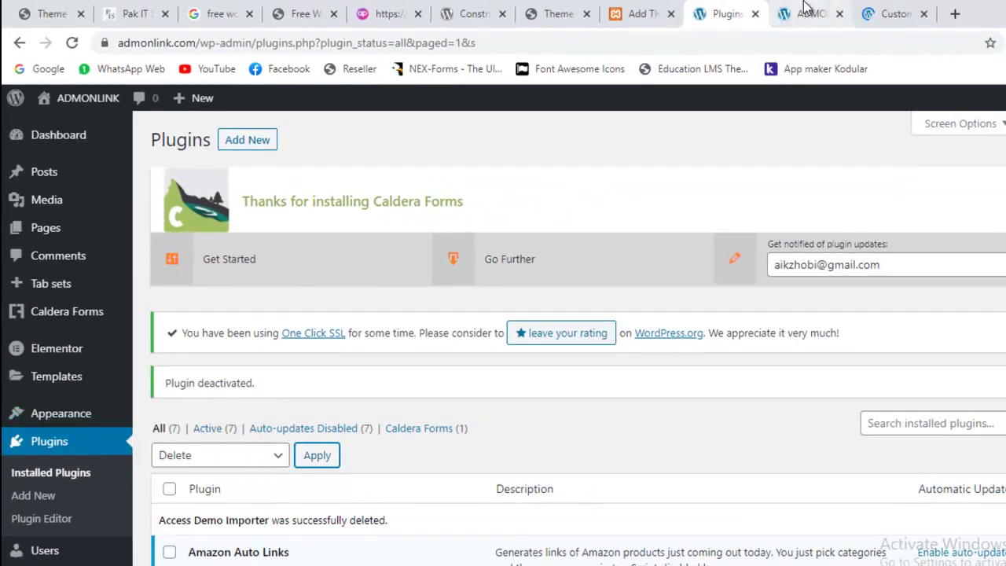
{"action": "left_click", "coordinate": [806, 6]}
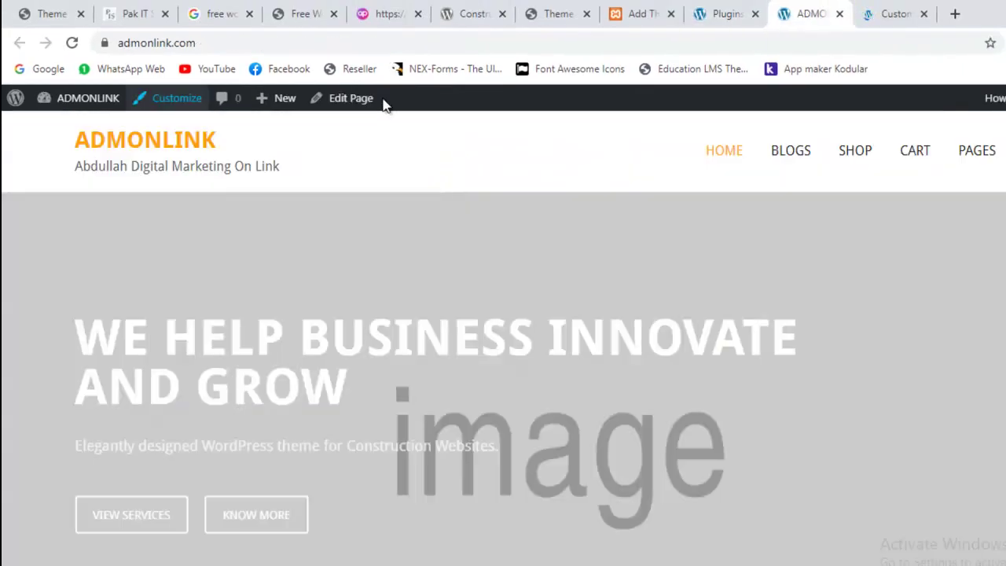
{"action": "left_click", "coordinate": [735, 10]}
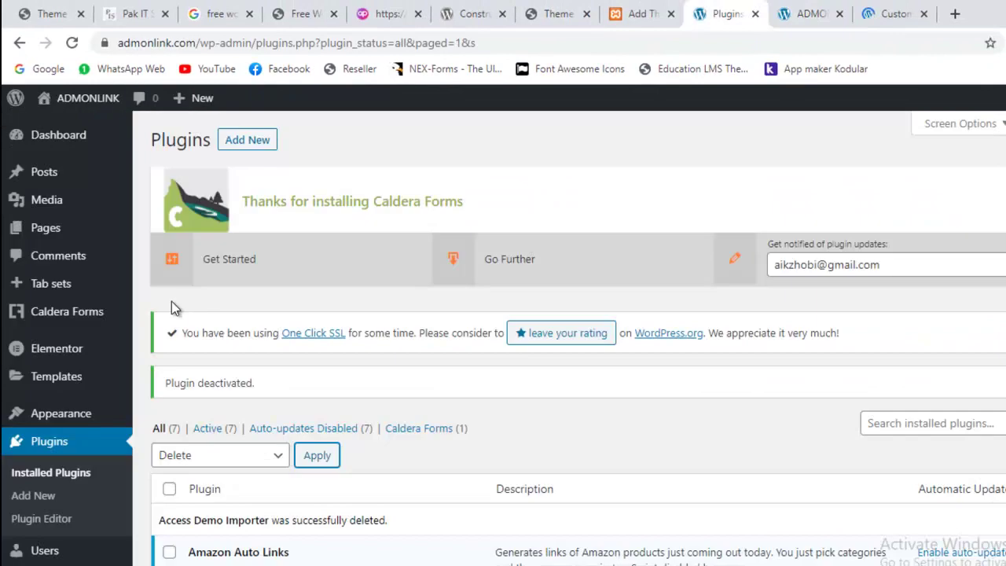
{"action": "mouse_move", "coordinate": [56, 416]}
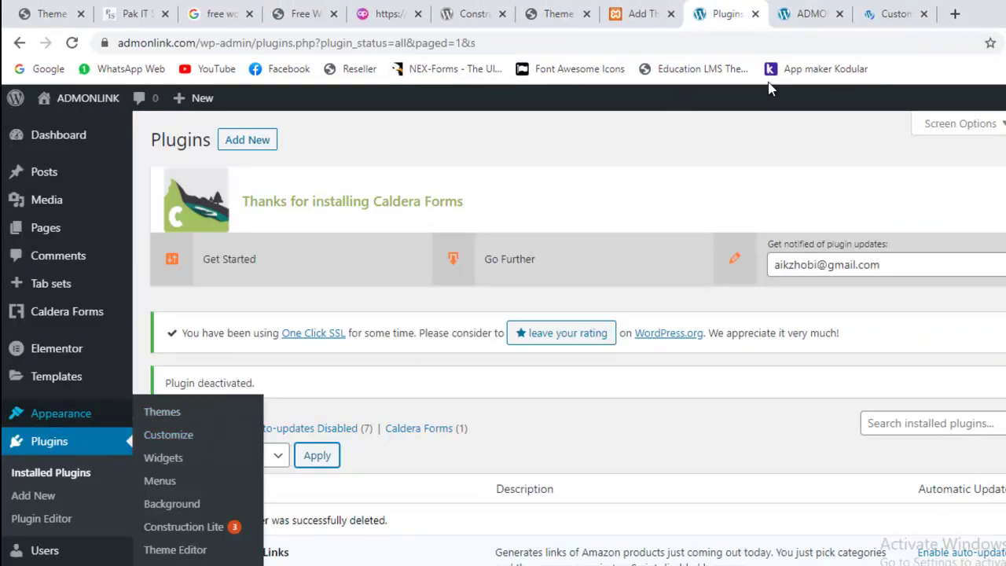
{"action": "left_click", "coordinate": [894, 8]}
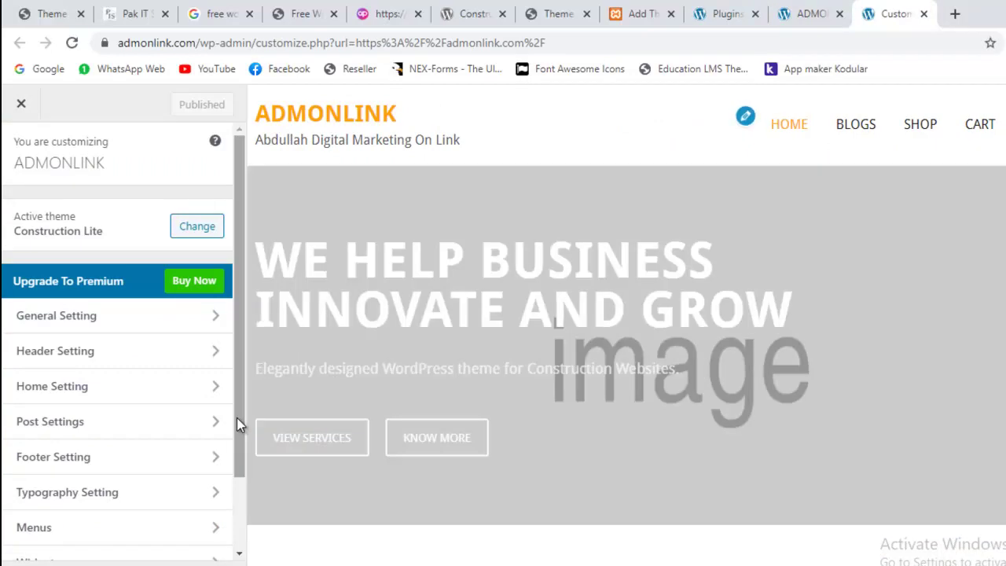
Look over the Customizer's list of sections and open General Setting.
{"action": "mouse_move", "coordinate": [238, 417]}
{"action": "left_mouse_down"}
{"action": "mouse_move", "coordinate": [236, 498]}
{"action": "mouse_move", "coordinate": [232, 431]}
{"action": "left_mouse_up"}
{"action": "left_click_drag", "start_coordinate": [234, 387], "coordinate": [233, 316]}
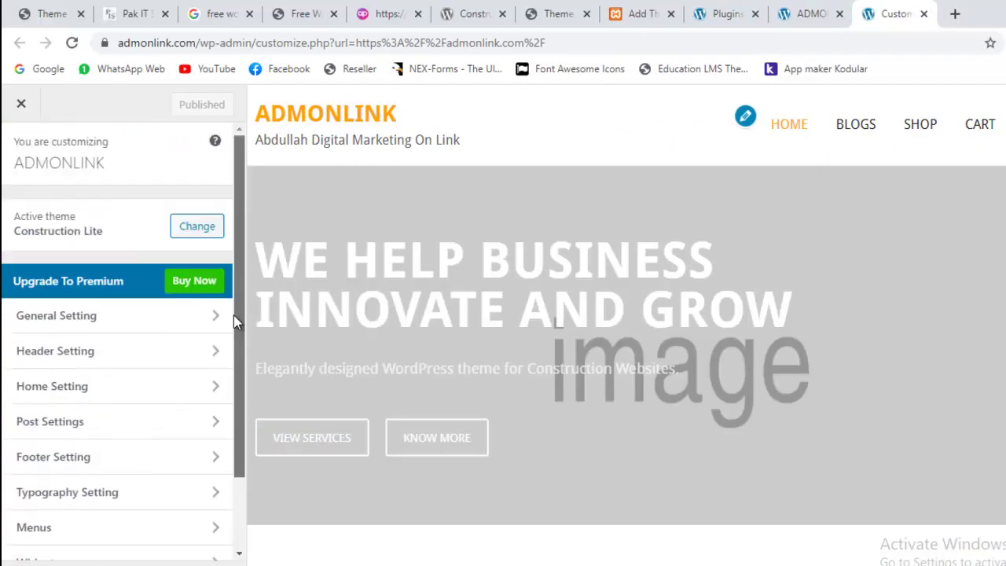
{"action": "left_click", "coordinate": [150, 317]}
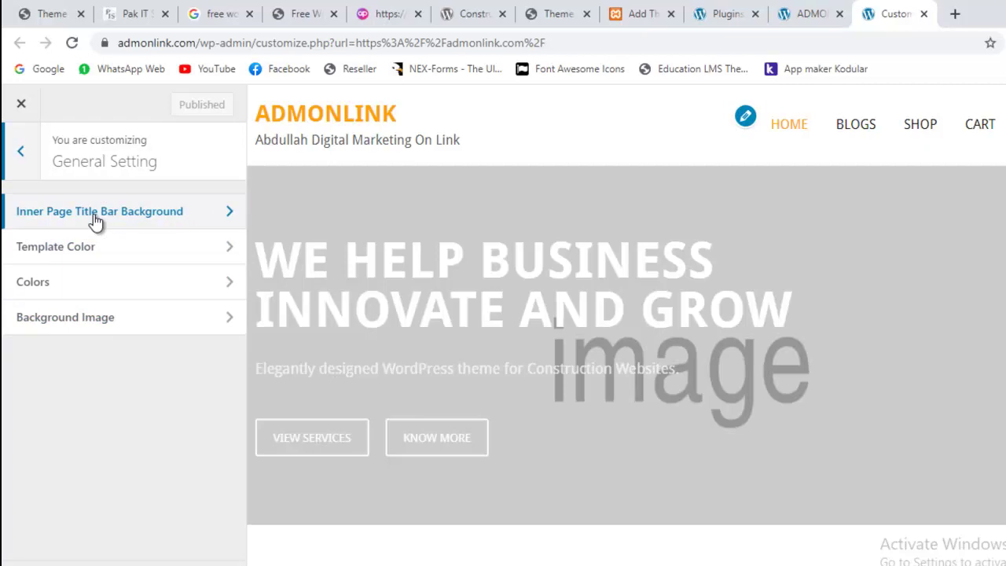
Open the "Hiring a Qualified Plumber" post from the live site's Blogs page and examine its title bar.
{"action": "left_click", "coordinate": [810, 14]}
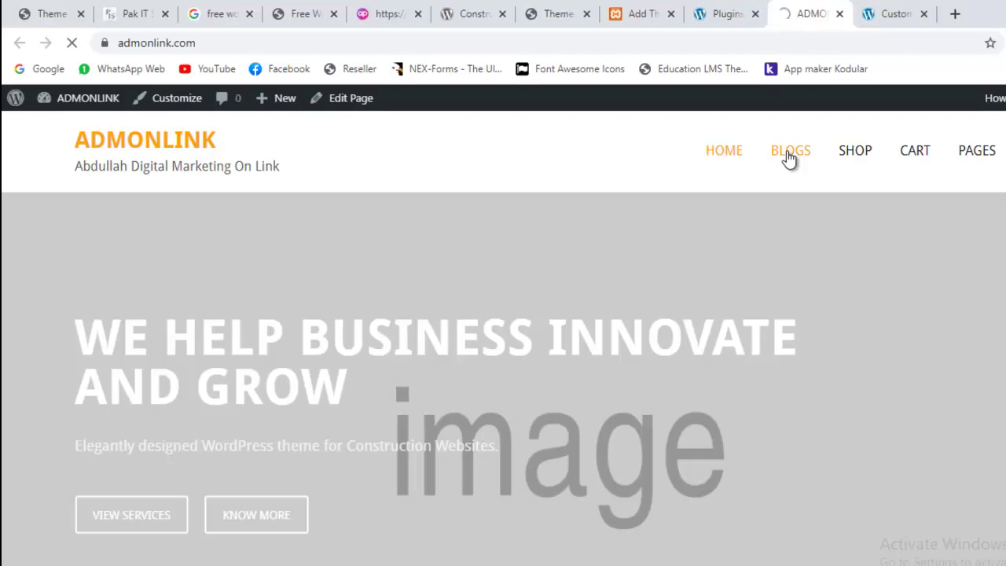
{"action": "scroll", "coordinate": [790, 158], "scroll_direction": "down", "scroll_amount": 4}
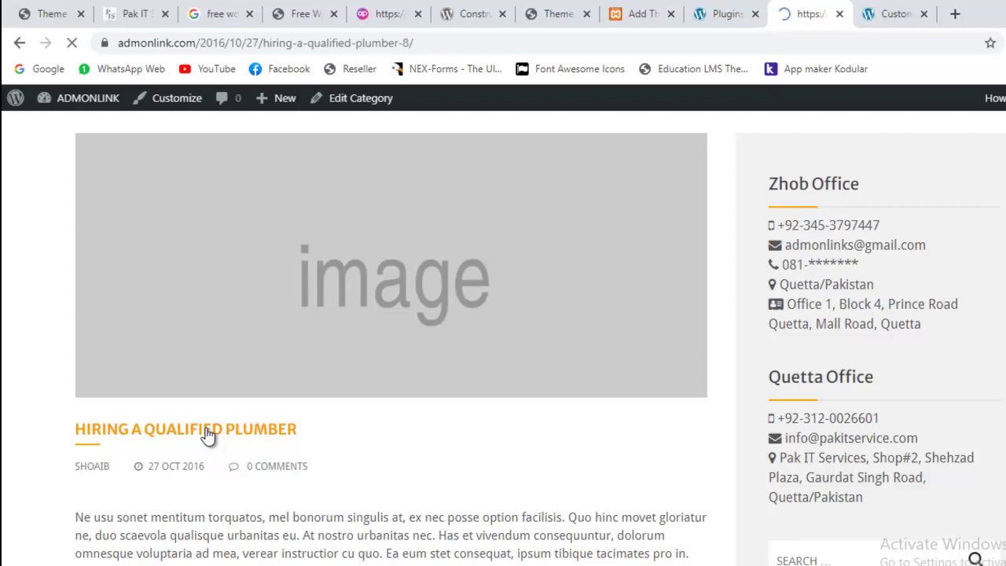
{"action": "scroll", "coordinate": [206, 434], "scroll_direction": "down", "scroll_amount": 3}
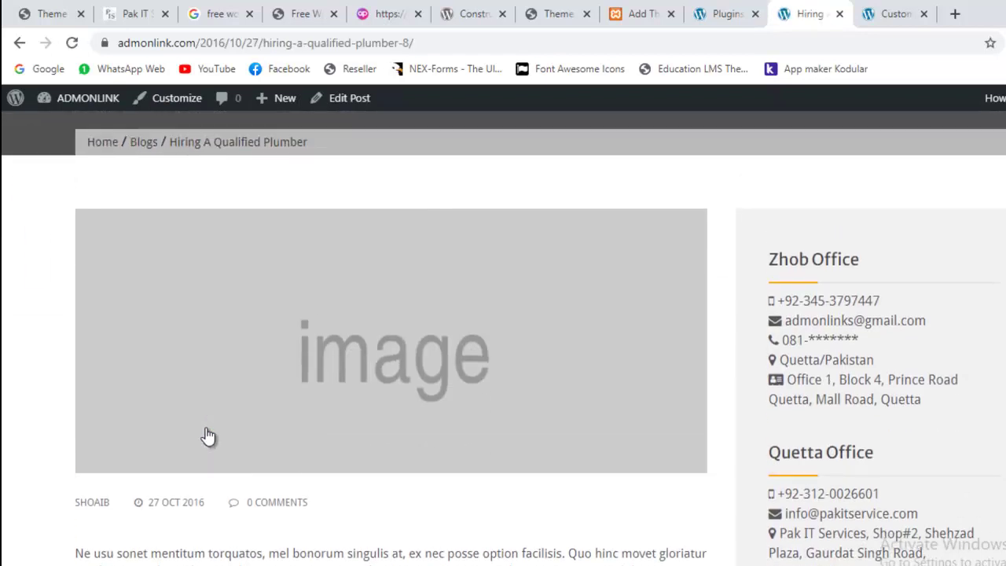
{"action": "scroll", "coordinate": [207, 436], "scroll_direction": "up", "scroll_amount": 3}
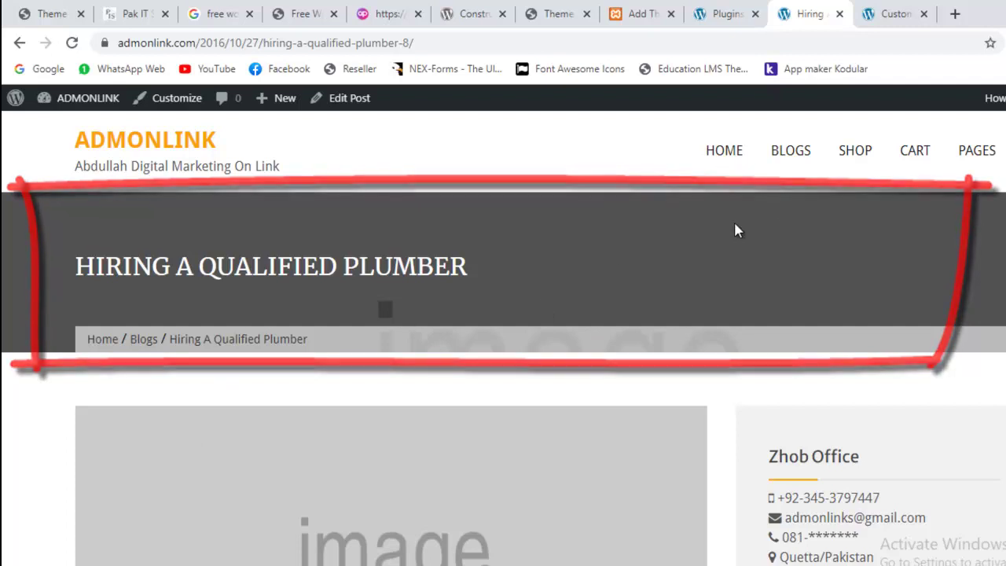
Open the Inner Page Title Bar Background setting in the Customizer and compare it with the title area of the live post.
{"action": "left_click", "coordinate": [893, 14]}
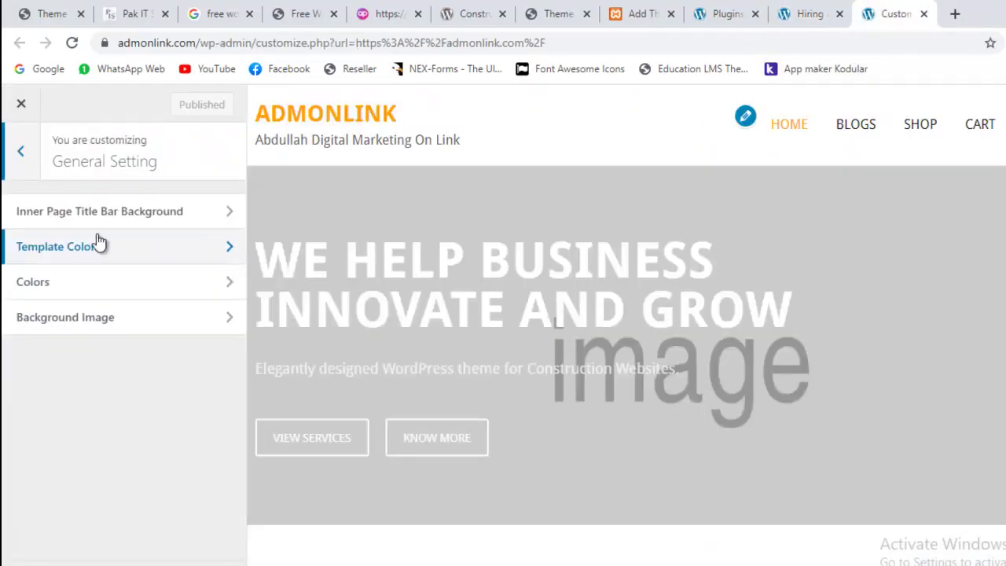
{"action": "left_click", "coordinate": [176, 226]}
{"action": "left_click", "coordinate": [808, 13]}
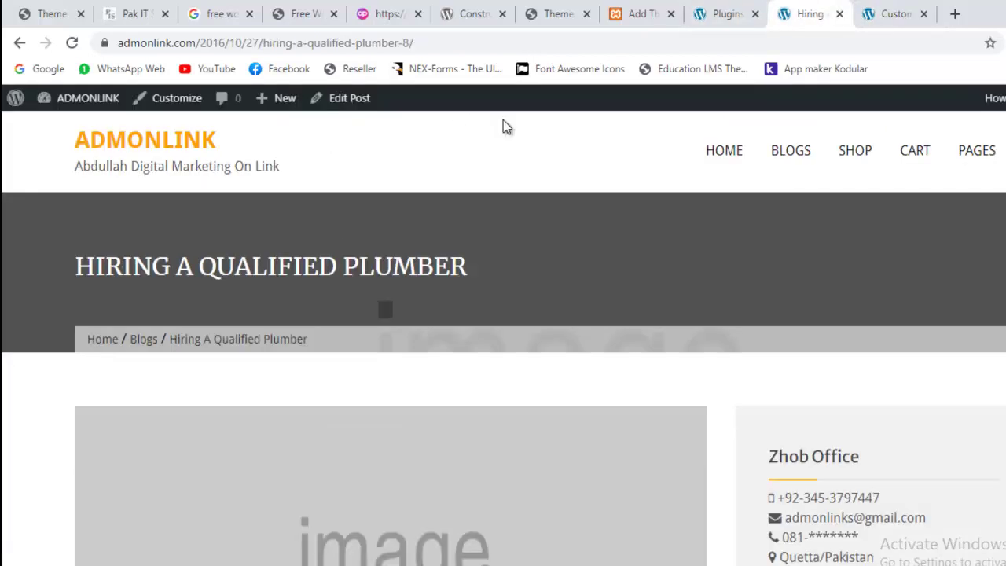
{"action": "left_click_drag", "start_coordinate": [75, 267], "coordinate": [492, 269]}
{"action": "left_click", "coordinate": [397, 257]}
{"action": "triple_click", "coordinate": [358, 258]}
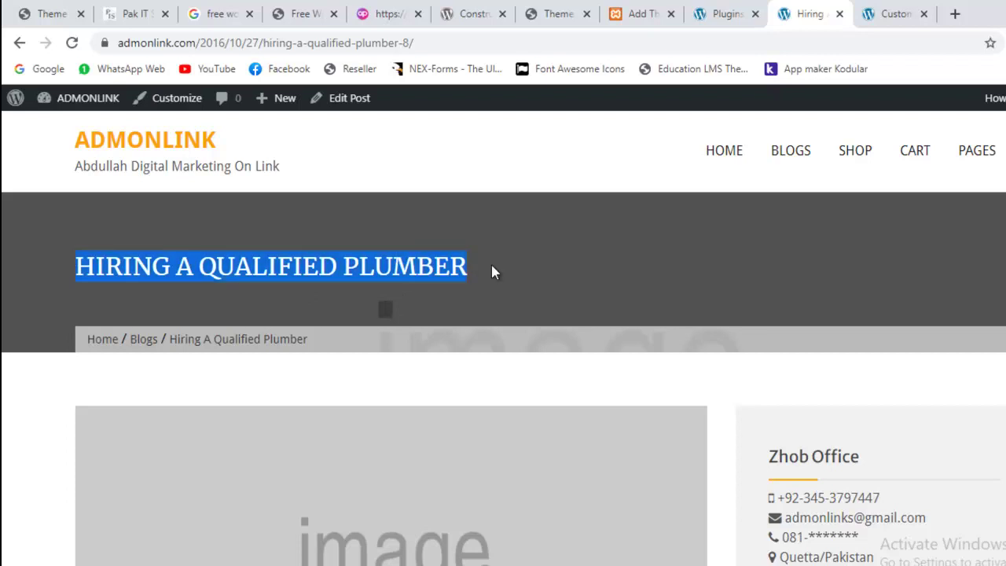
Return to the Customizer, open General Setting's Template Color, and examine where the template colour is used across the home page preview.
{"action": "left_click", "coordinate": [889, 8]}
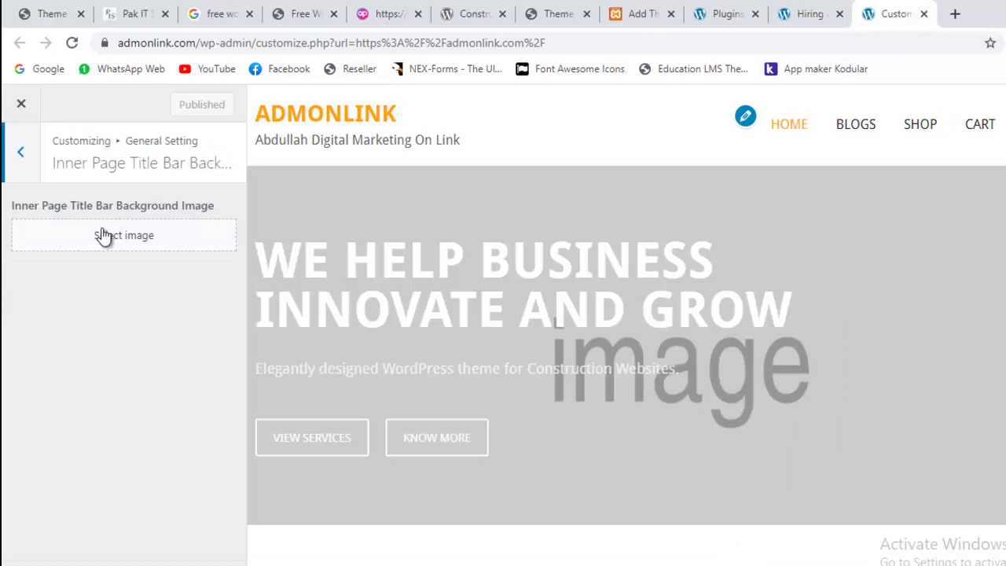
{"action": "left_click", "coordinate": [26, 162]}
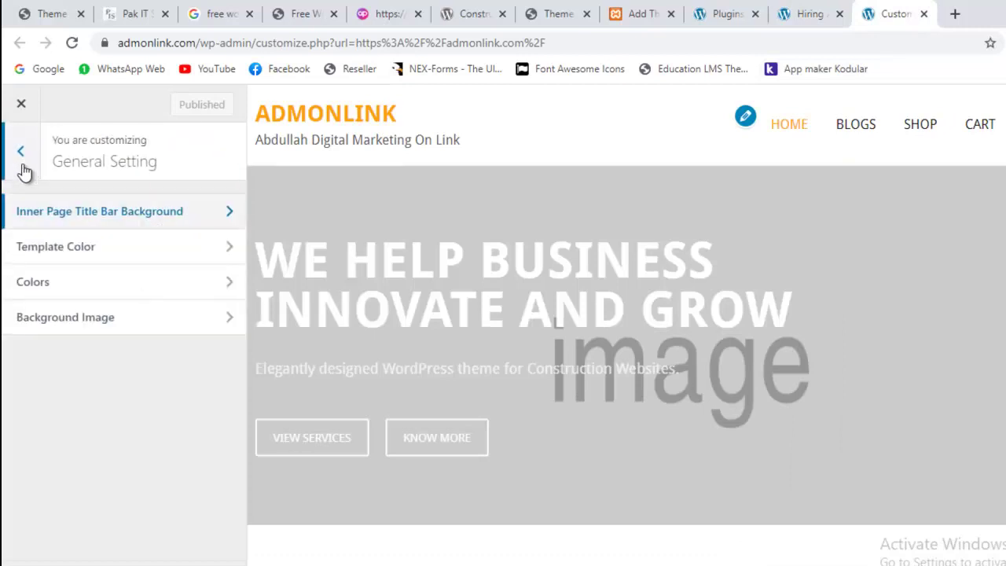
{"action": "left_click", "coordinate": [32, 246]}
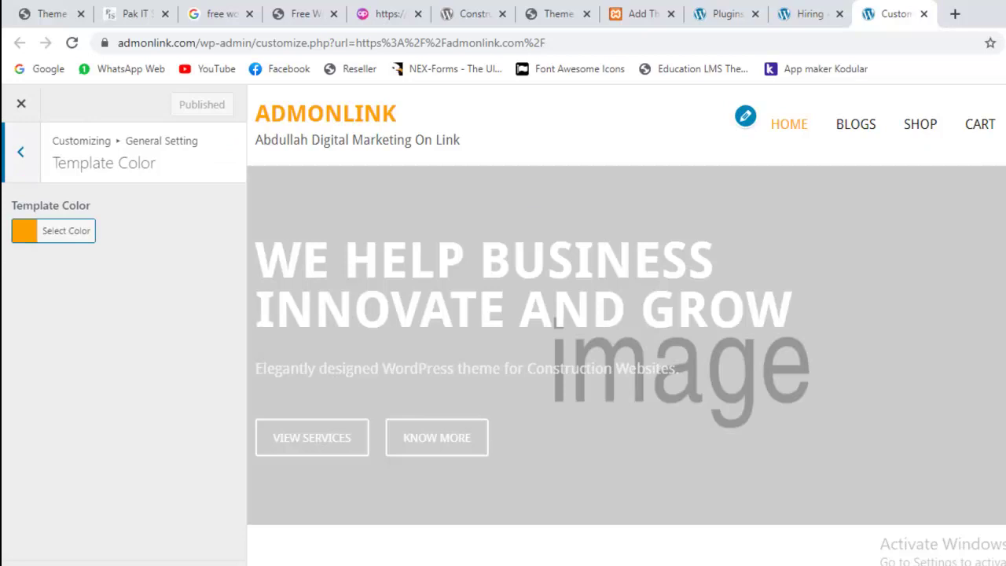
{"action": "scroll", "coordinate": [626, 326], "scroll_direction": "down", "scroll_amount": 10}
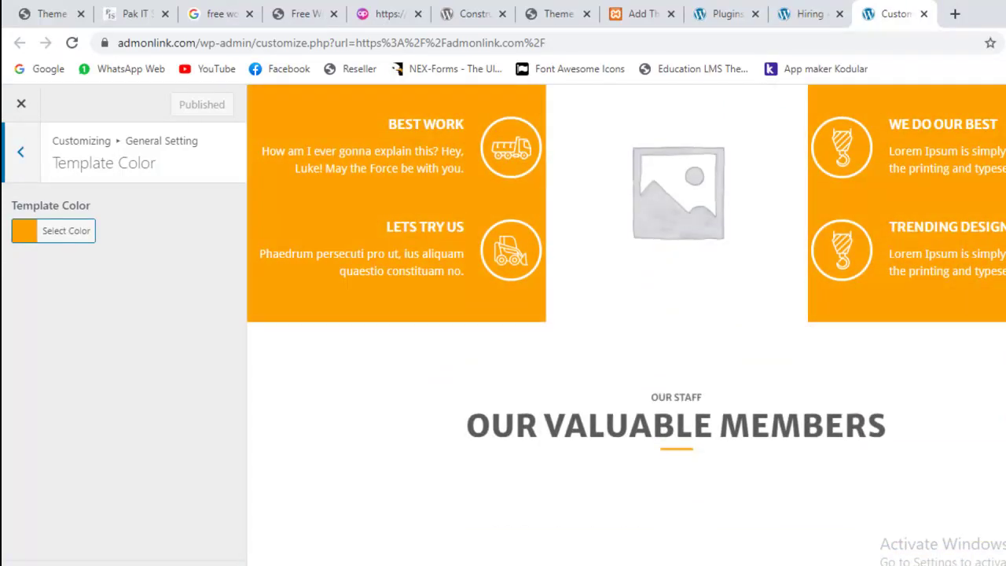
{"action": "scroll", "coordinate": [627, 326], "scroll_direction": "down", "scroll_amount": 15}
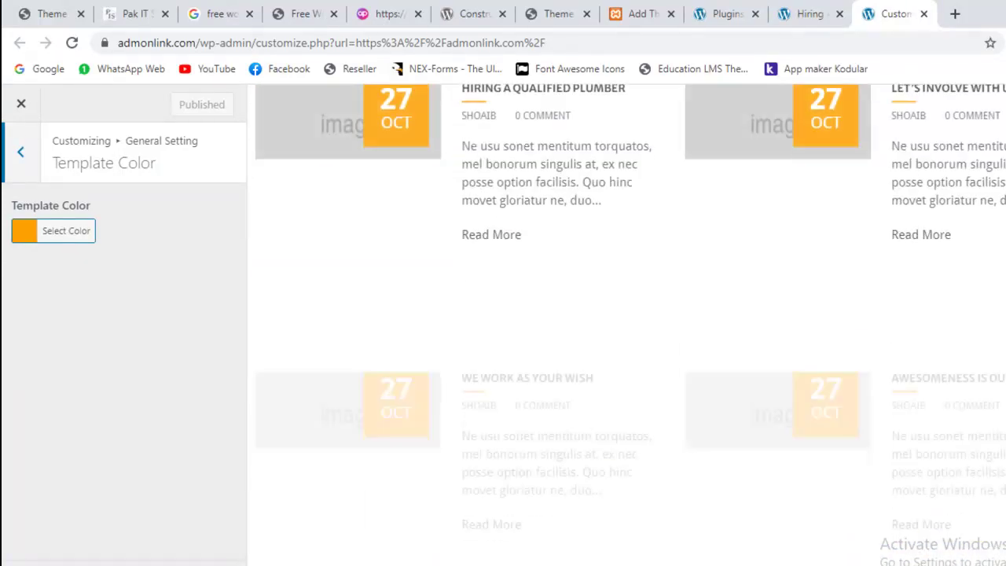
{"action": "scroll", "coordinate": [626, 326], "scroll_direction": "down", "scroll_amount": 2}
{"action": "scroll", "coordinate": [626, 326], "scroll_direction": "up", "scroll_amount": 15}
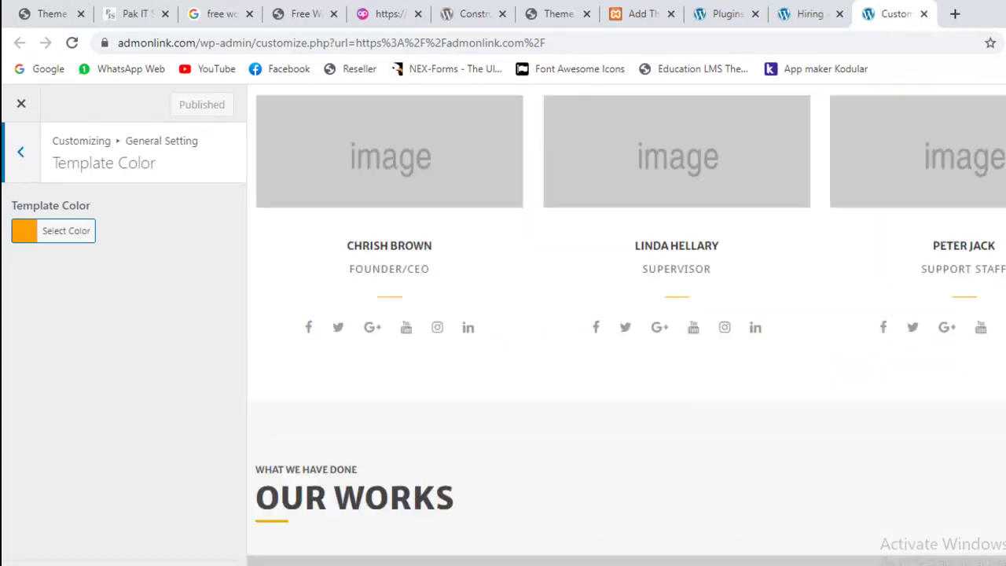
{"action": "scroll", "coordinate": [627, 327], "scroll_direction": "down", "scroll_amount": 12}
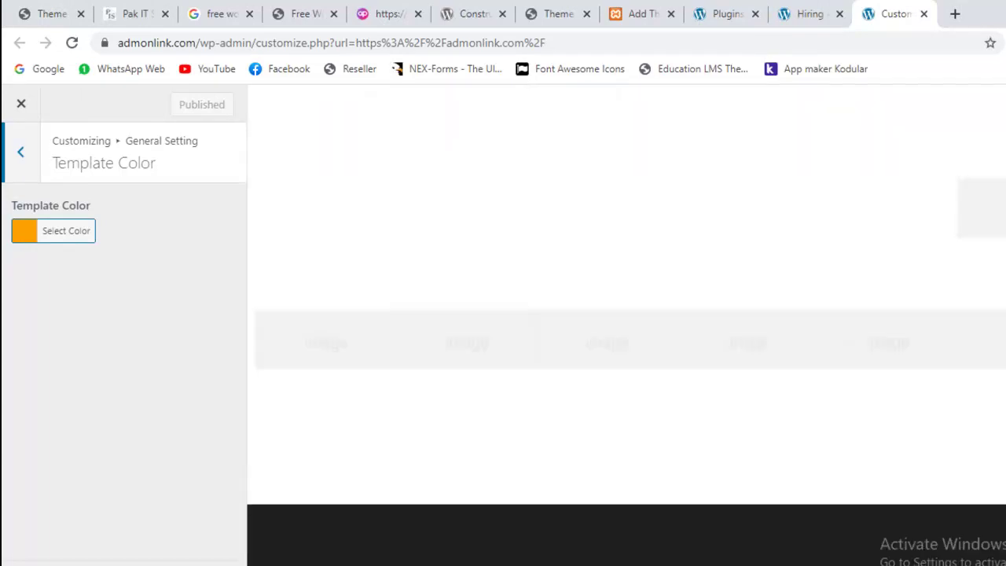
{"action": "scroll", "coordinate": [627, 327], "scroll_direction": "down", "scroll_amount": 3}
{"action": "scroll", "coordinate": [627, 327], "scroll_direction": "up", "scroll_amount": 20}
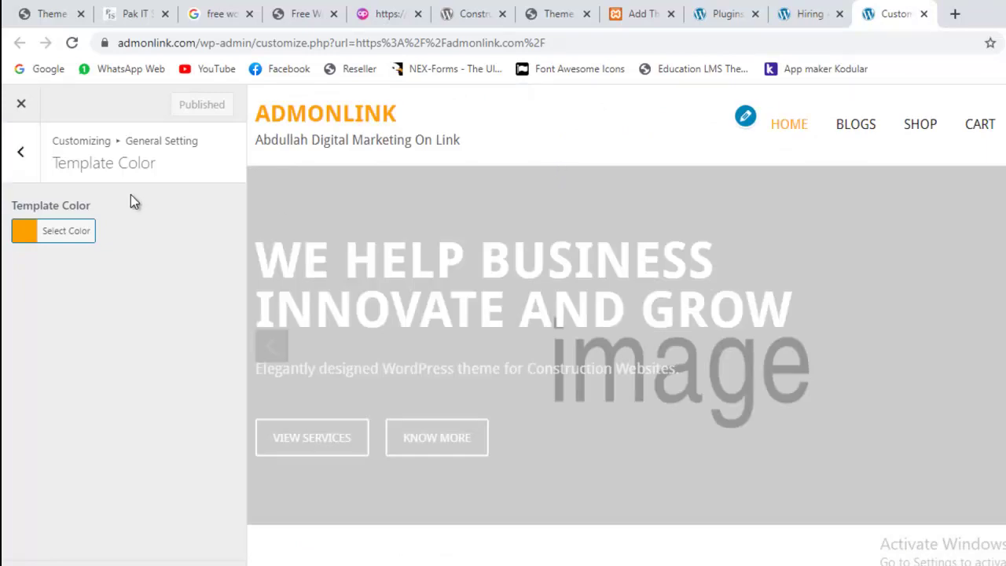
Review the Colors and Background Image options under General Setting and return to the main list of Customizer sections.
{"action": "left_click", "coordinate": [19, 156]}
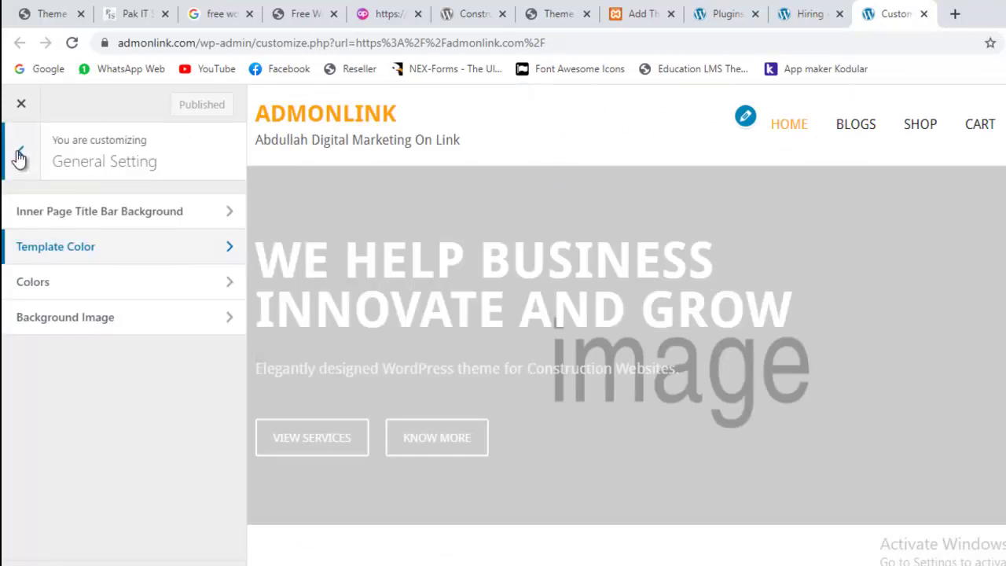
{"action": "left_click", "coordinate": [75, 285]}
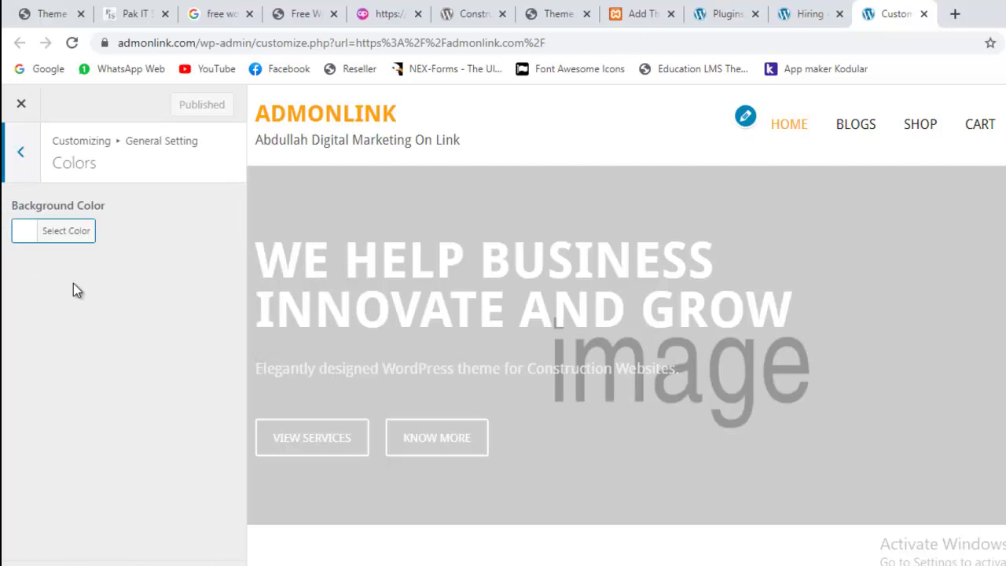
{"action": "left_click", "coordinate": [17, 156]}
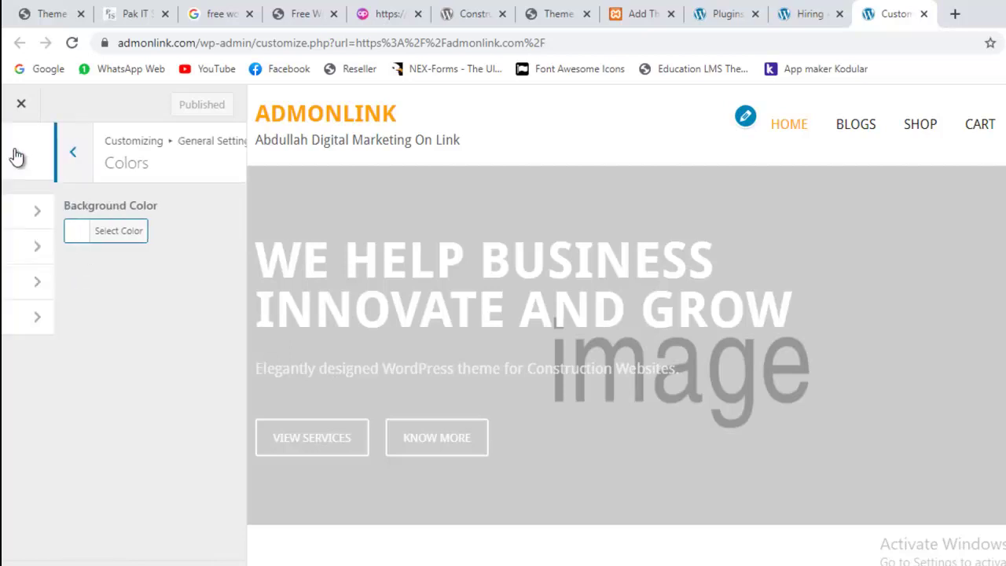
{"action": "left_click", "coordinate": [69, 329]}
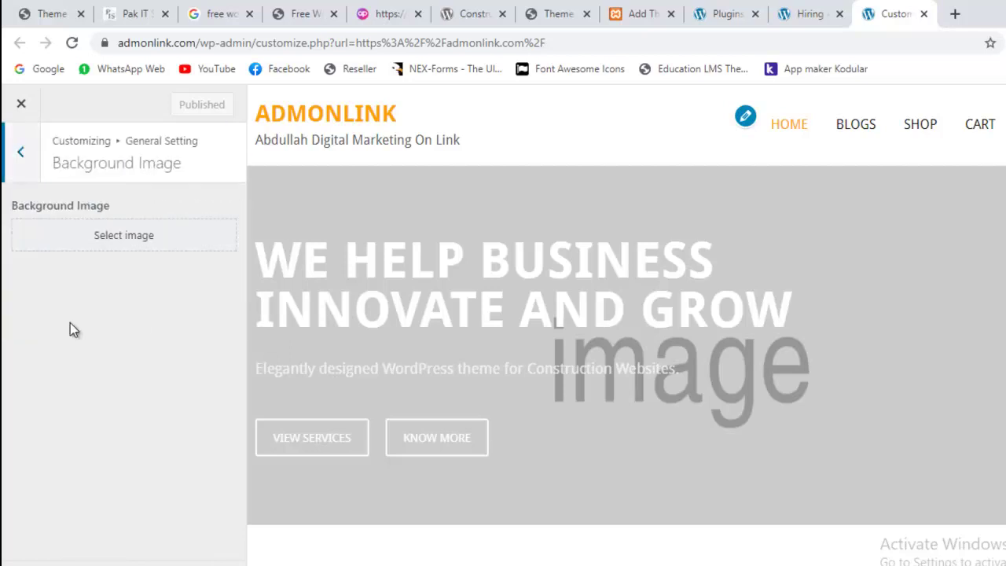
{"action": "left_click", "coordinate": [23, 176]}
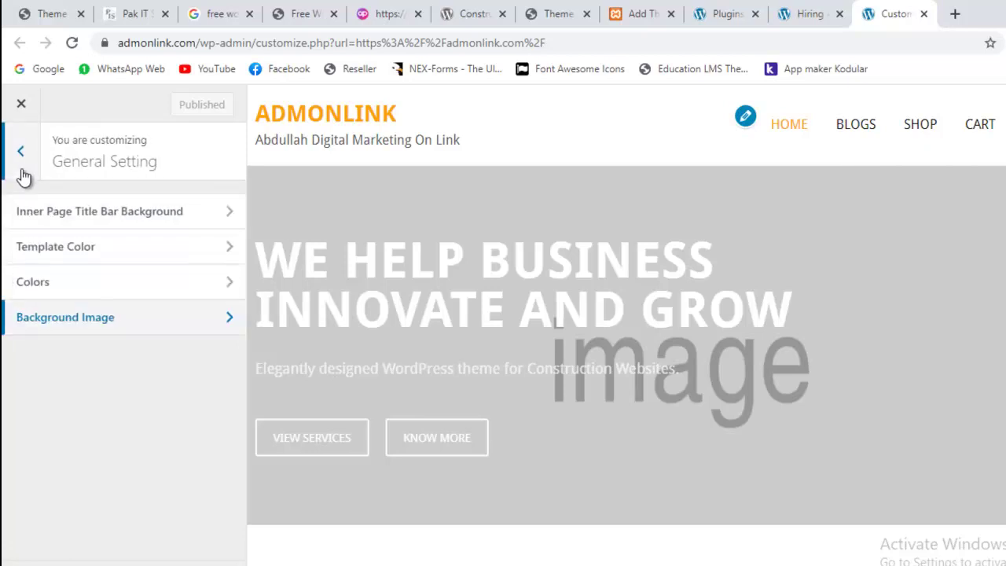
{"action": "left_click", "coordinate": [23, 176]}
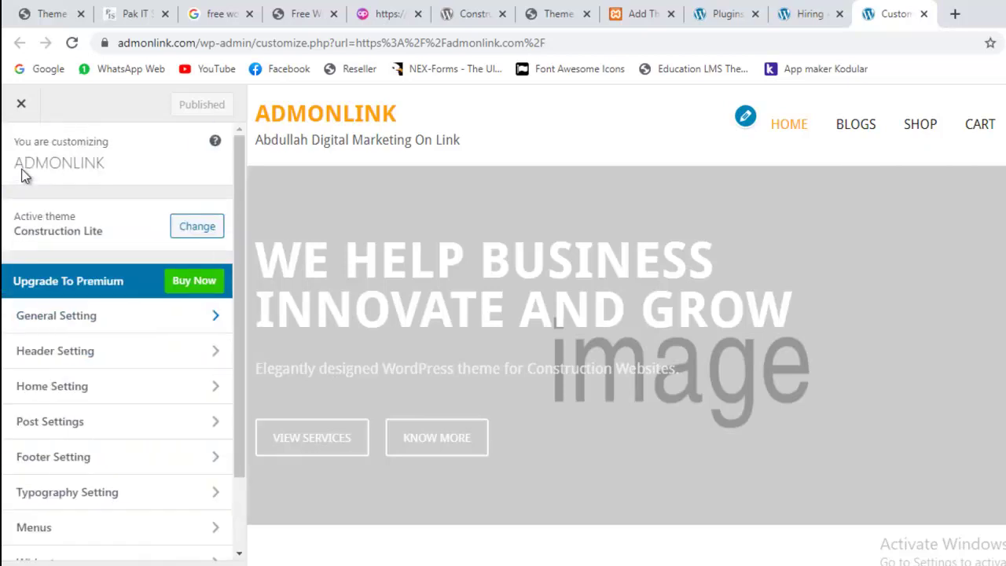
Examine the Menu Section options under Header Setting against the home page preview and return to Header Setting.
{"action": "left_click", "coordinate": [62, 360]}
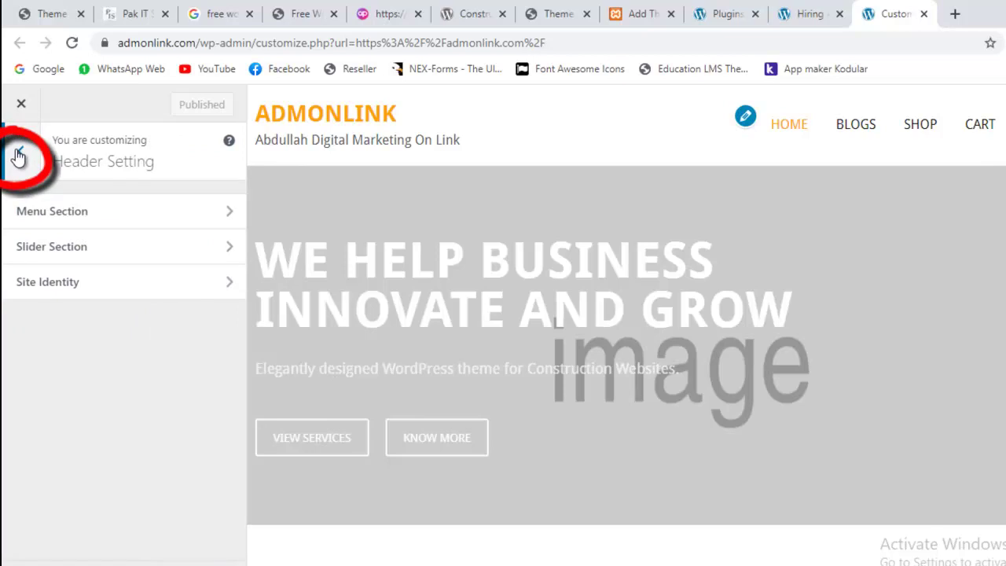
{"action": "left_click", "coordinate": [84, 228]}
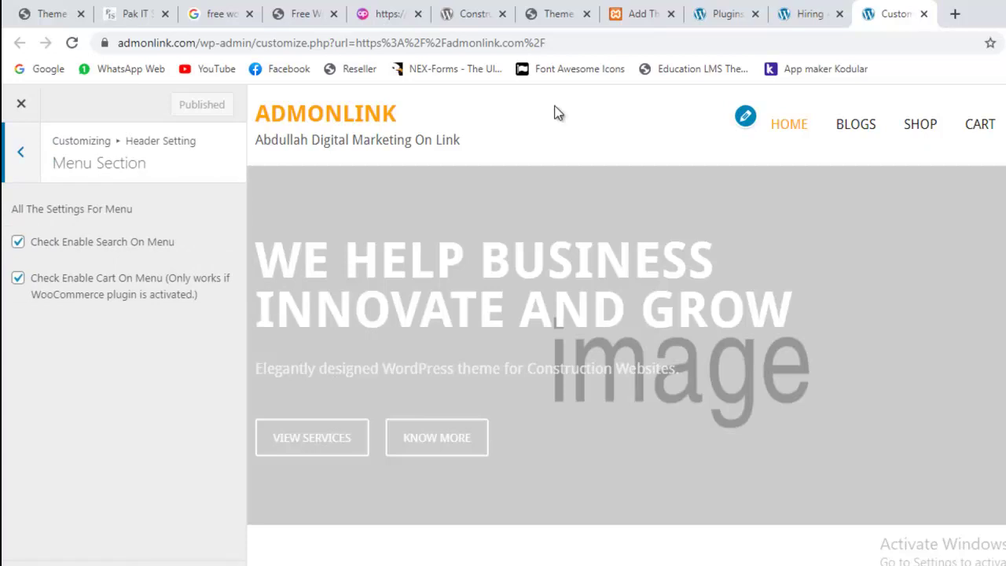
{"action": "scroll", "coordinate": [910, 215], "scroll_direction": "down", "scroll_amount": 5}
{"action": "scroll", "coordinate": [627, 325], "scroll_direction": "down", "scroll_amount": 10}
{"action": "scroll", "coordinate": [626, 301], "scroll_direction": "down", "scroll_amount": 1}
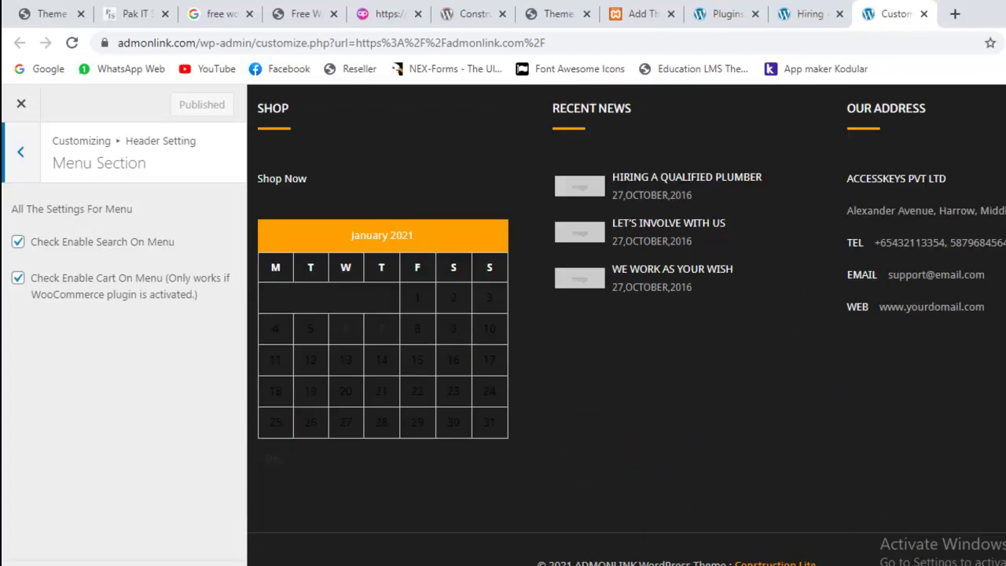
{"action": "scroll", "coordinate": [555, 322], "scroll_direction": "up", "scroll_amount": 15}
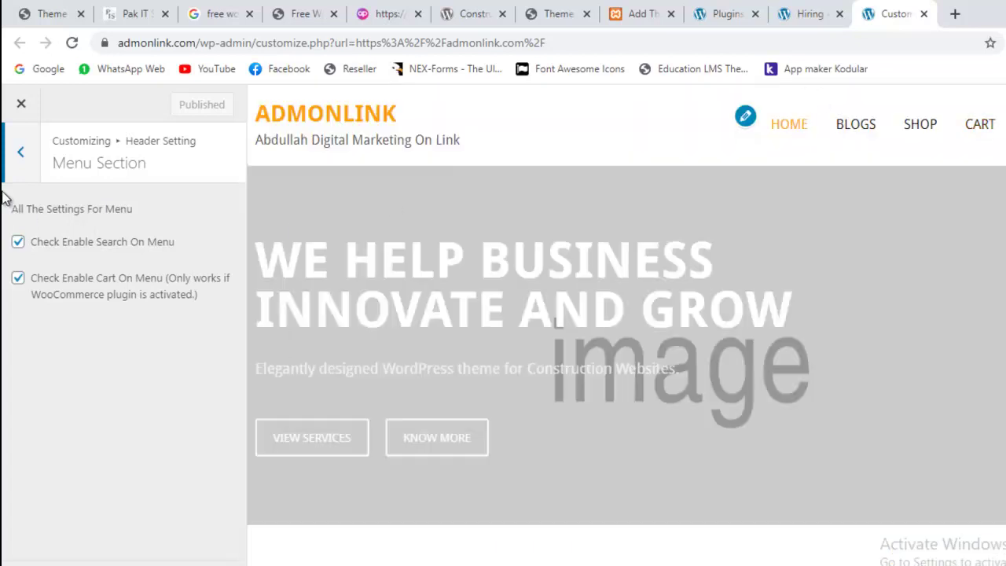
{"action": "left_click", "coordinate": [18, 167]}
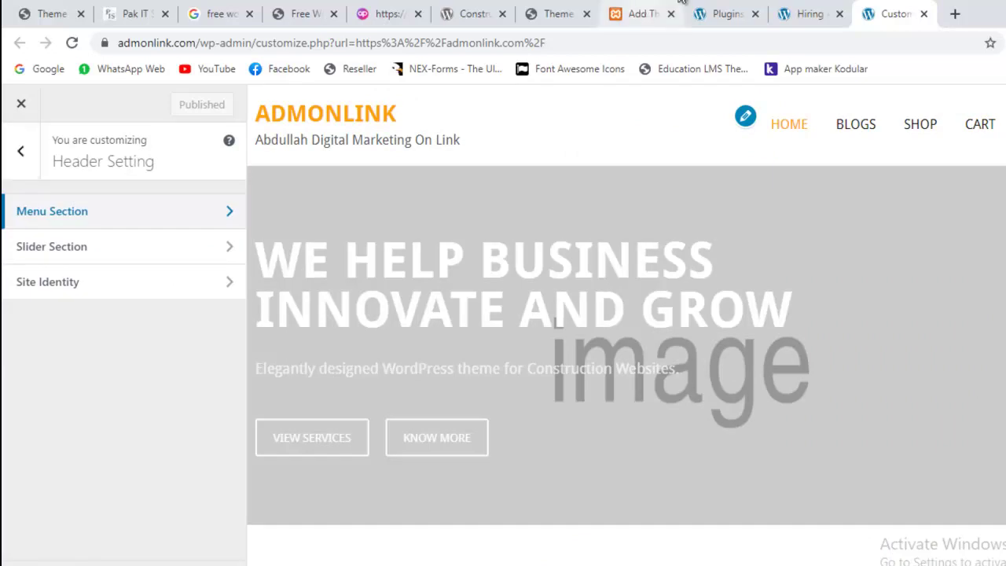
Switch to the Plugins admin tab, open the Menus page under Appearance and look over the main menu's structure.
{"action": "left_click", "coordinate": [725, 12]}
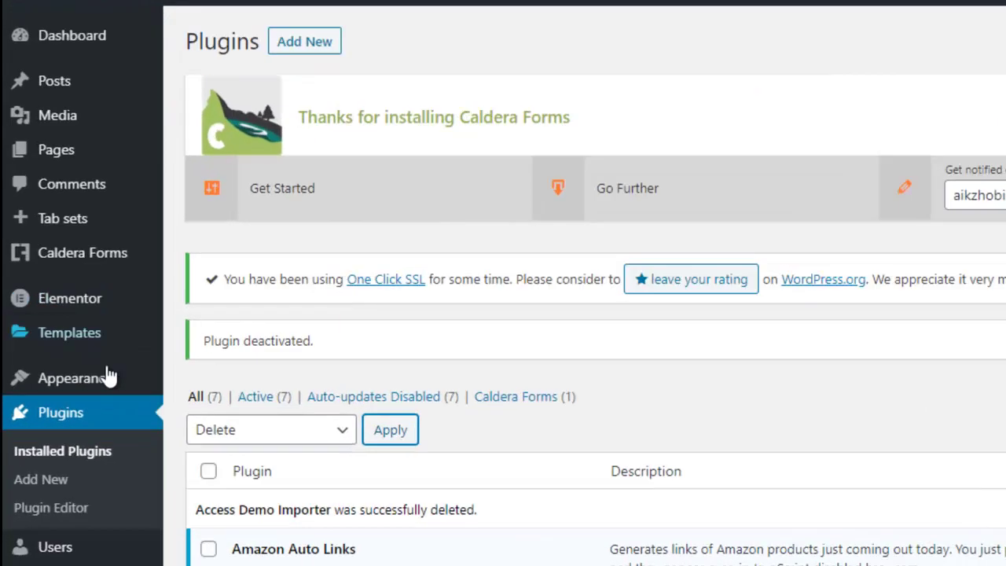
{"action": "mouse_move", "coordinate": [86, 419]}
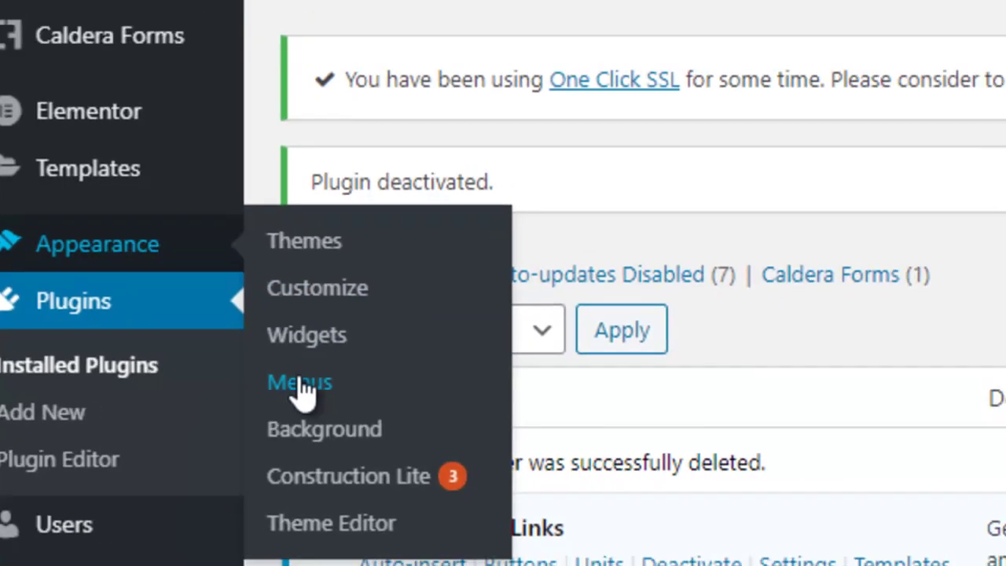
{"action": "left_click", "coordinate": [365, 374]}
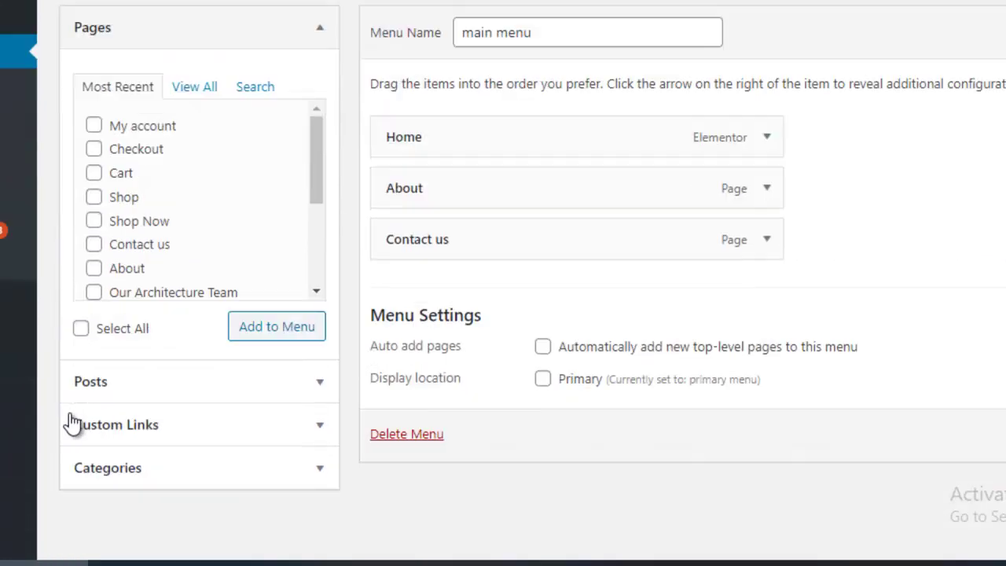
{"action": "scroll", "coordinate": [71, 424], "scroll_direction": "down", "scroll_amount": 1}
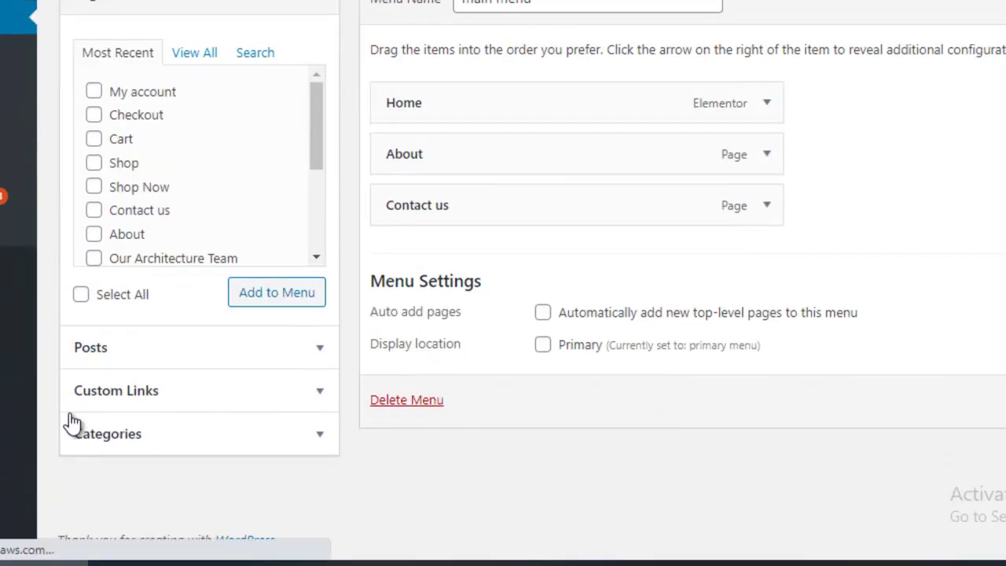
{"action": "scroll", "coordinate": [71, 423], "scroll_direction": "up", "scroll_amount": 2}
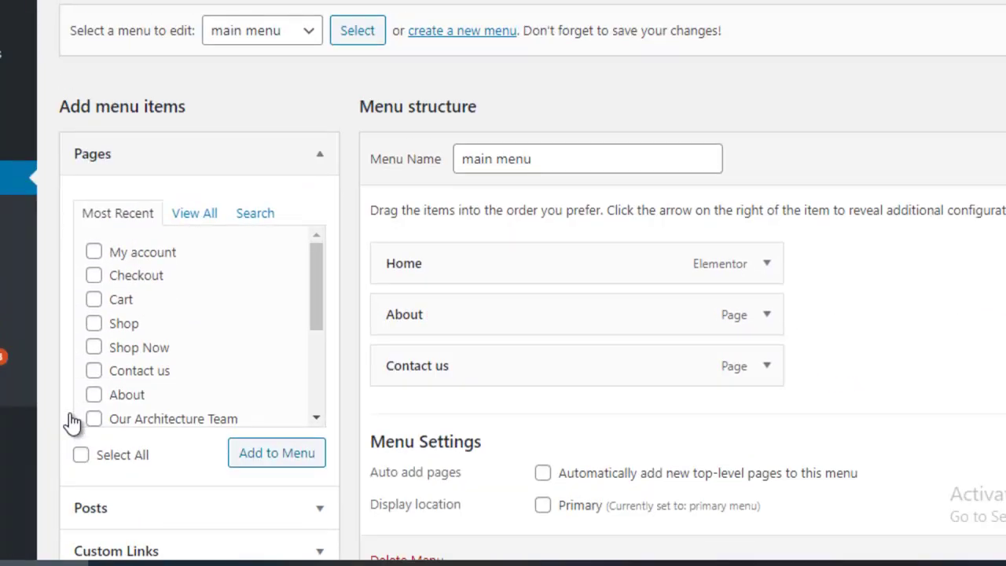
Load the primary menu for editing and review its items and menu settings.
{"action": "left_click", "coordinate": [300, 29]}
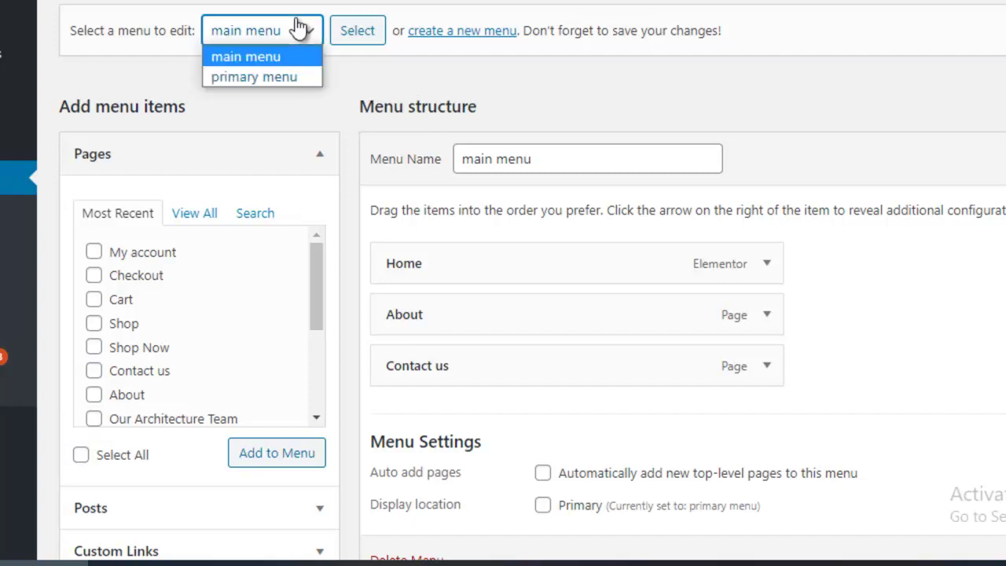
{"action": "left_click", "coordinate": [265, 77]}
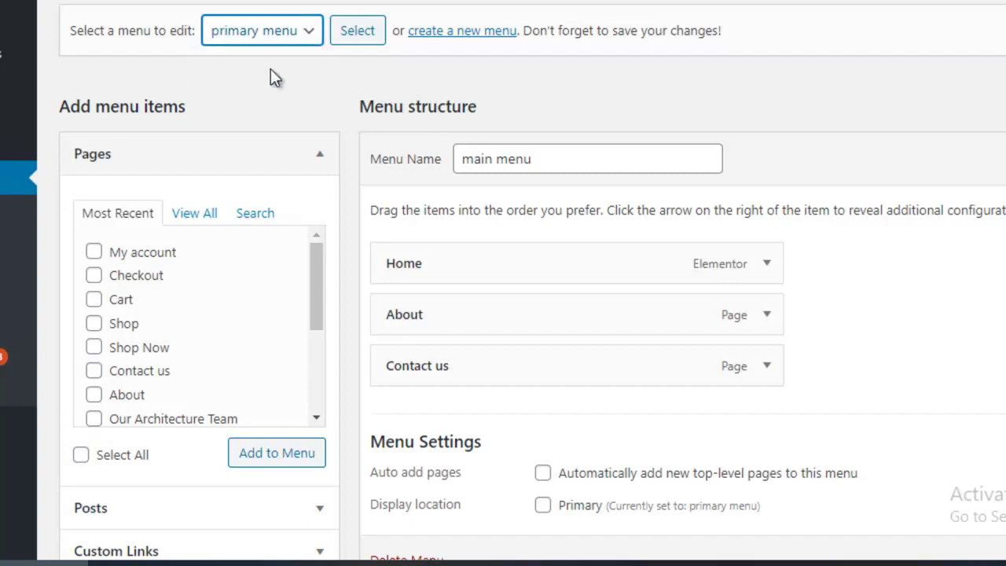
{"action": "left_click", "coordinate": [344, 35]}
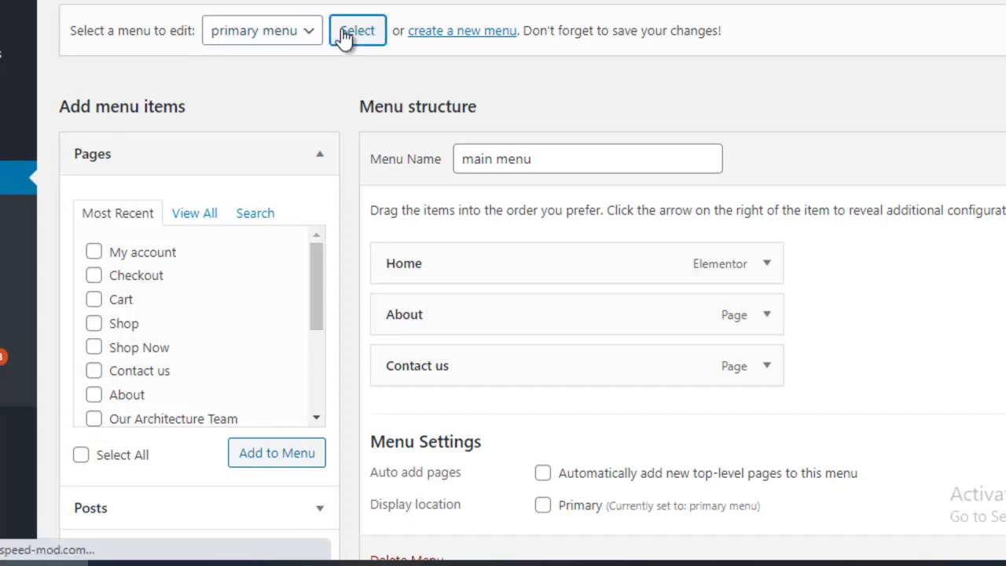
{"action": "scroll", "coordinate": [344, 37], "scroll_direction": "down", "scroll_amount": 3}
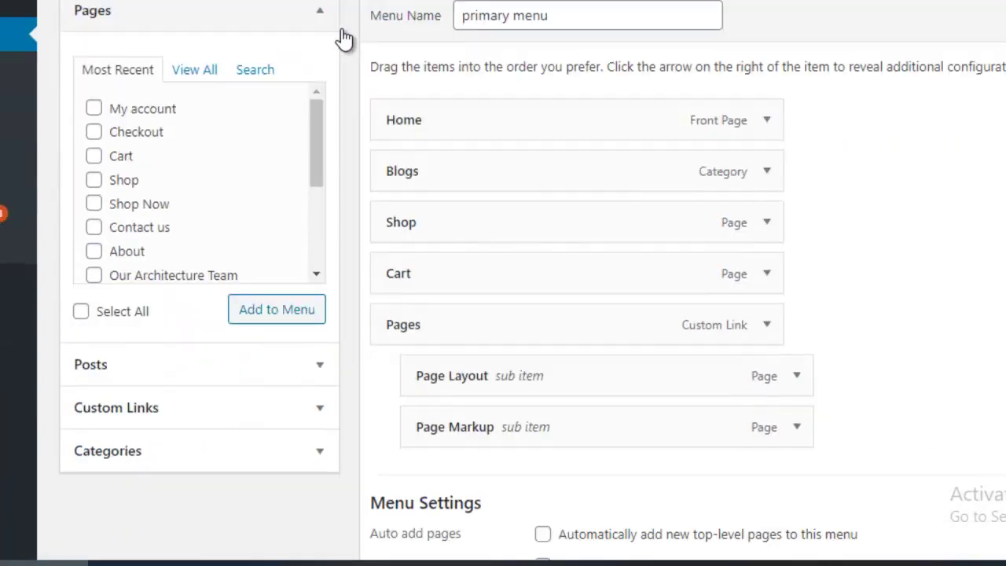
{"action": "scroll", "coordinate": [345, 38], "scroll_direction": "down", "scroll_amount": 2}
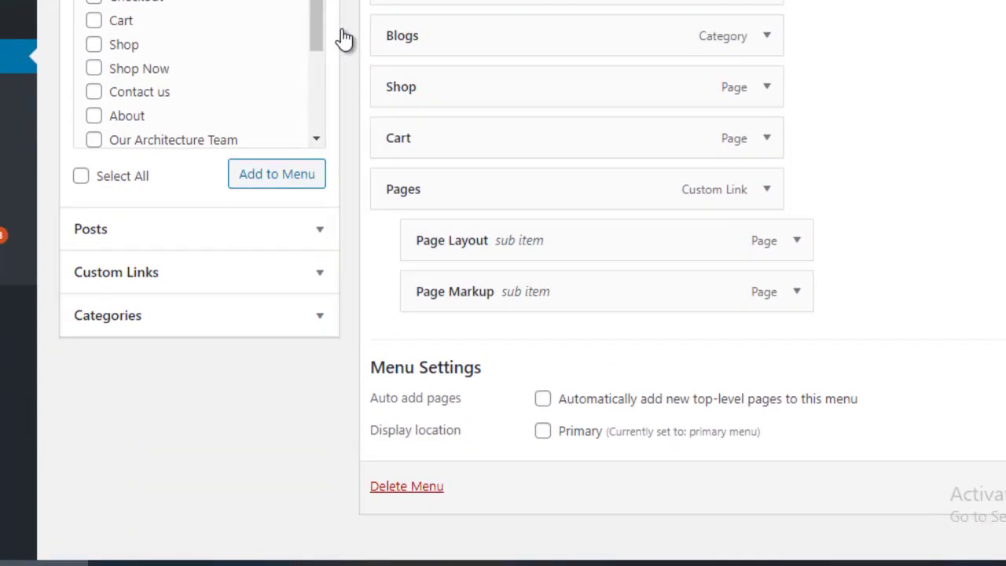
{"action": "scroll", "coordinate": [344, 38], "scroll_direction": "up", "scroll_amount": 3}
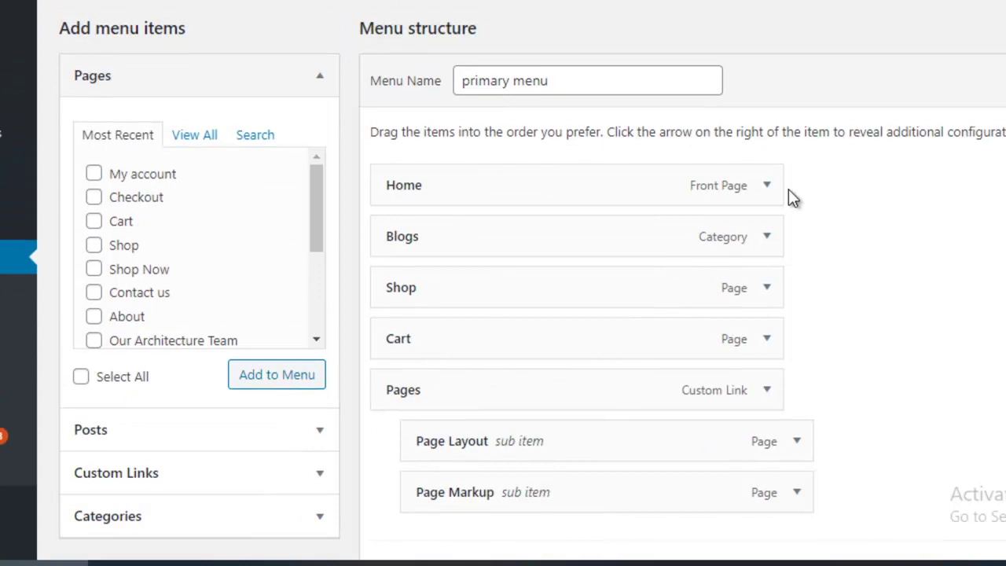
Remove the Blogs, Shop and Cart items from the primary menu structure.
{"action": "left_click", "coordinate": [778, 237]}
{"action": "left_click", "coordinate": [778, 237]}
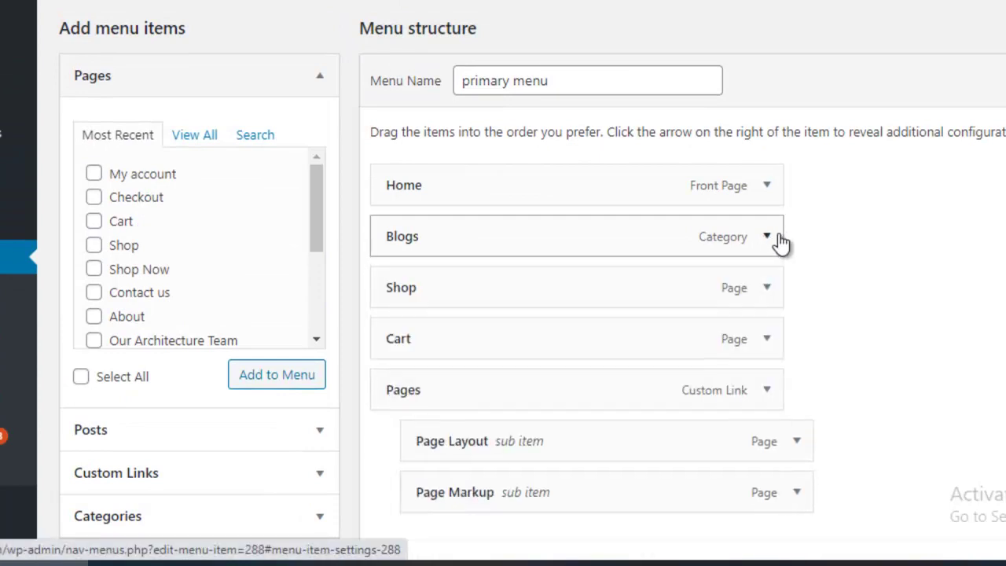
{"action": "left_click", "coordinate": [779, 236]}
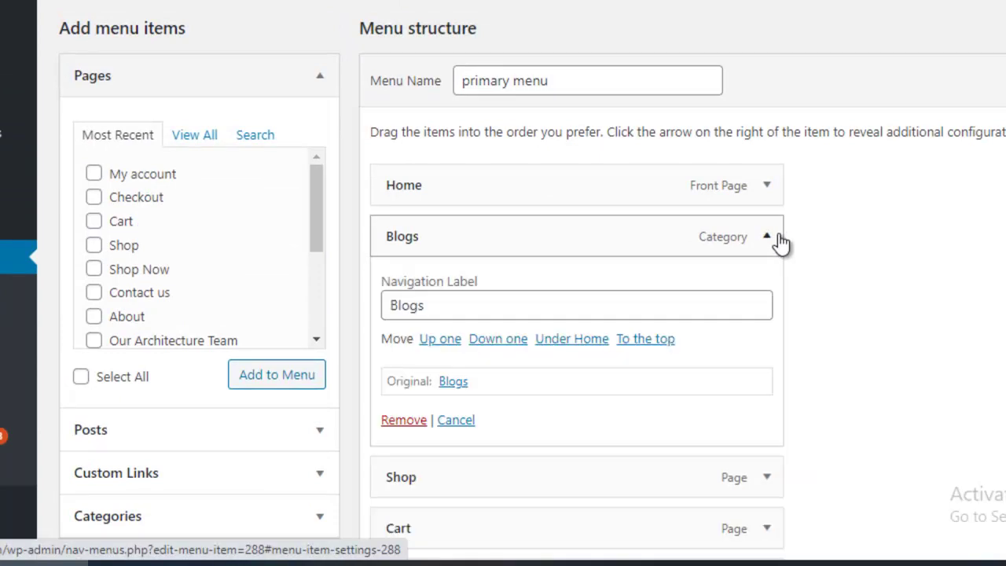
{"action": "left_click", "coordinate": [398, 420]}
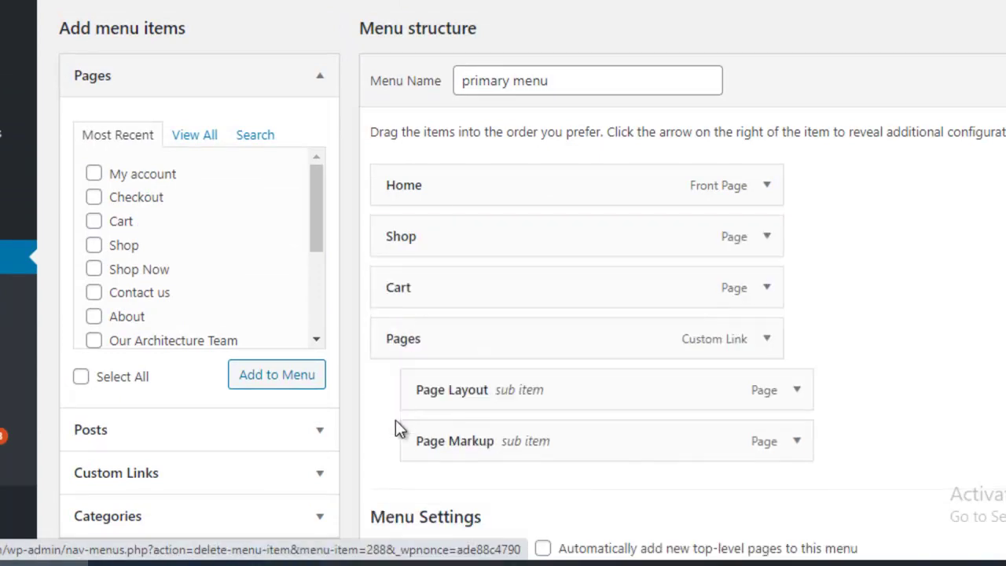
{"action": "left_click", "coordinate": [767, 239]}
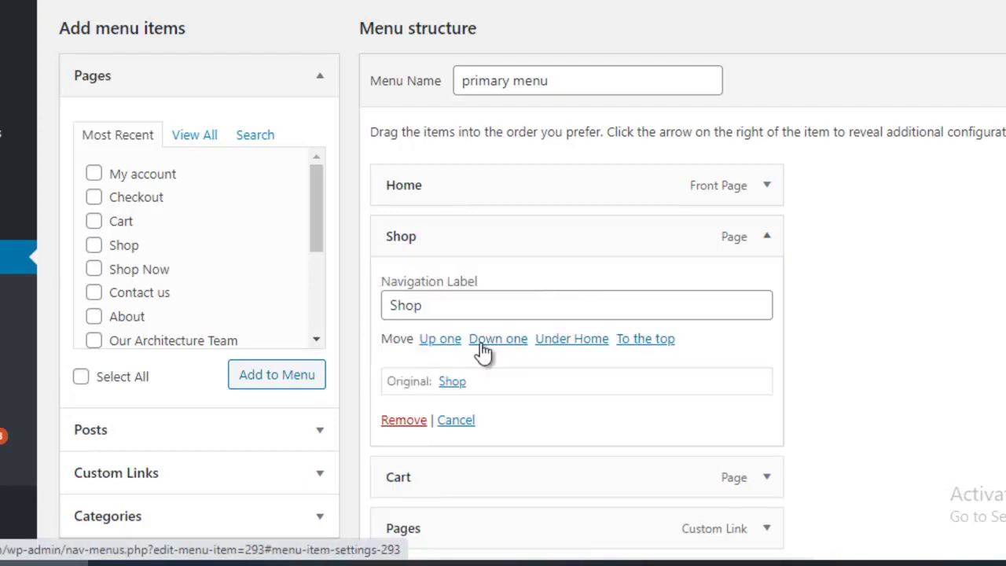
{"action": "left_click", "coordinate": [405, 422]}
{"action": "left_click", "coordinate": [767, 236]}
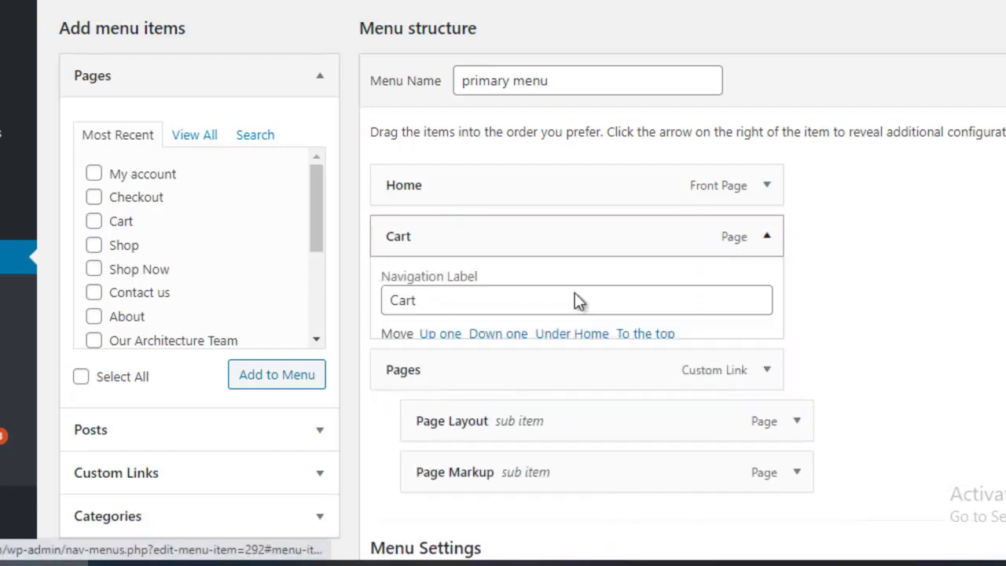
{"action": "left_click", "coordinate": [399, 420]}
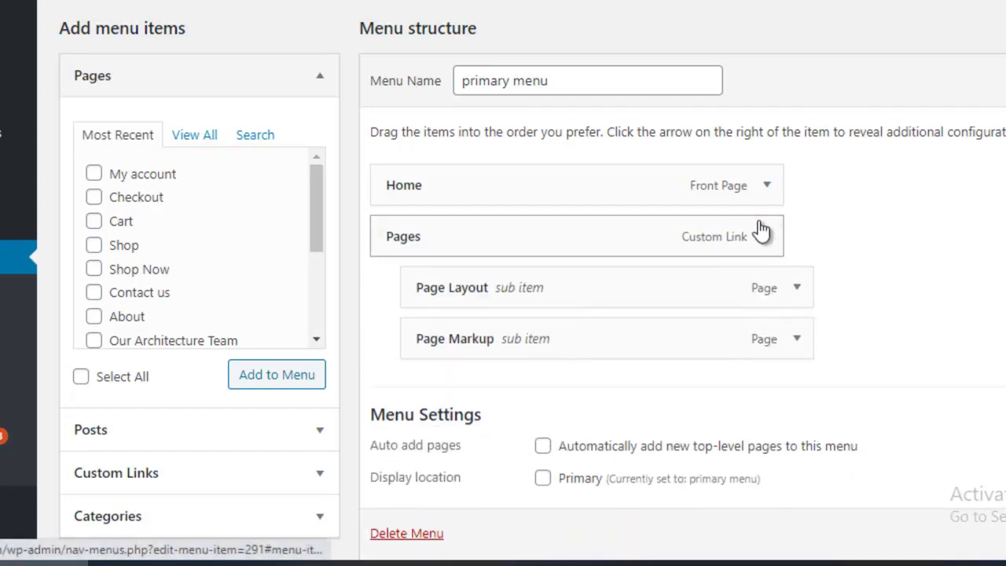
Remove the Pages custom link and the Page Layout and Page Markup items from the primary menu.
{"action": "left_click", "coordinate": [761, 235]}
{"action": "left_click", "coordinate": [407, 439]}
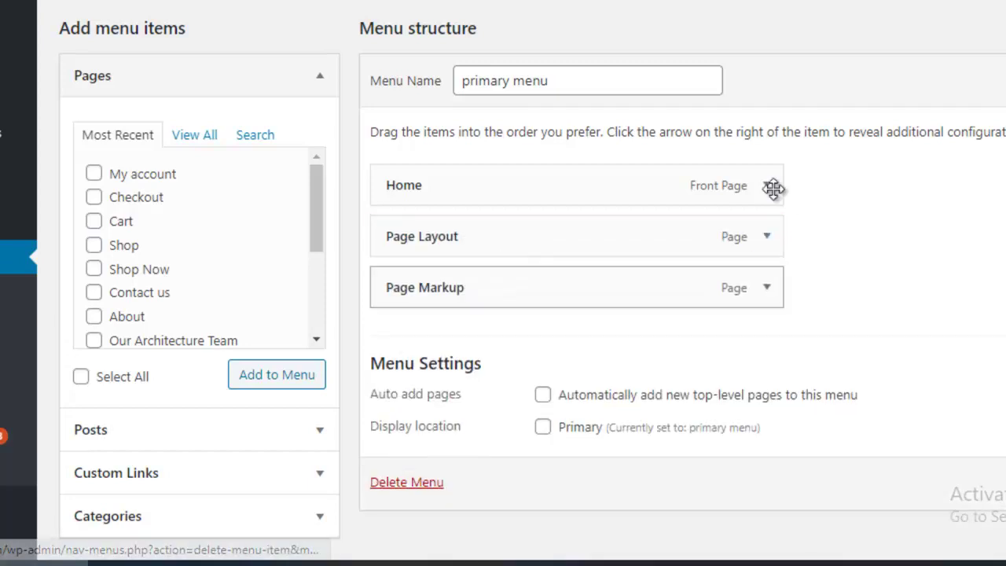
{"action": "left_click", "coordinate": [763, 236]}
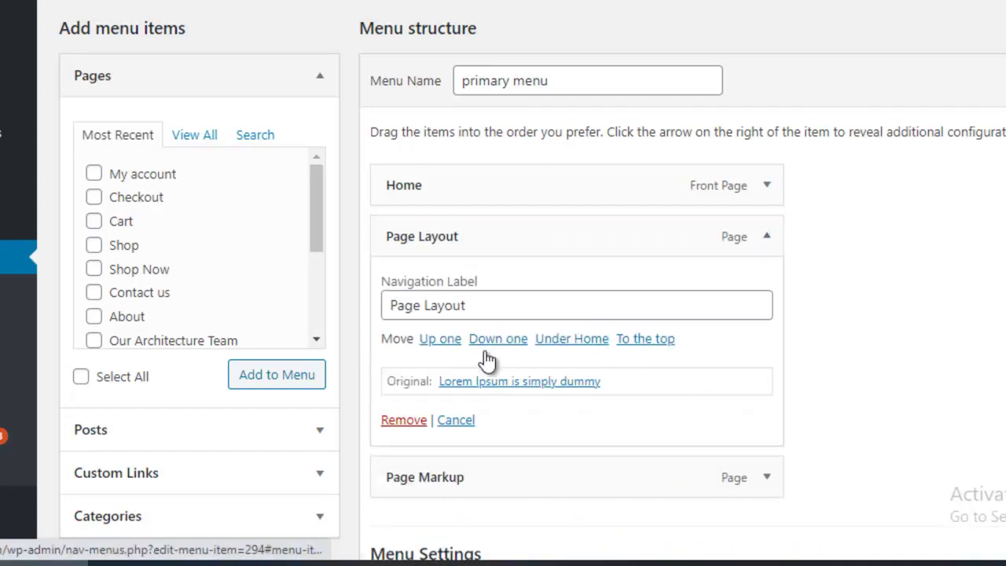
{"action": "left_click", "coordinate": [406, 421]}
{"action": "left_click", "coordinate": [768, 237]}
{"action": "left_click", "coordinate": [415, 425]}
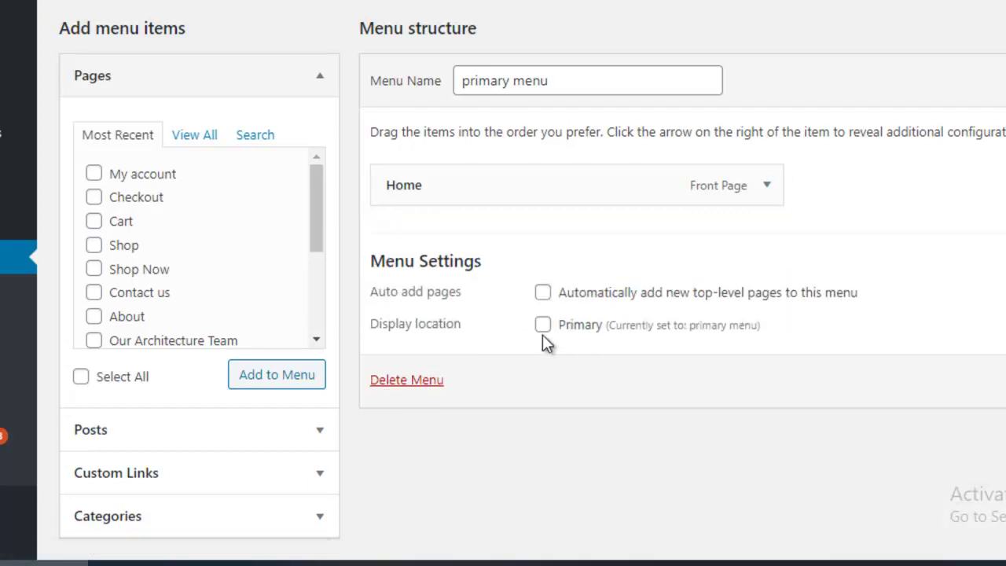
Assign the menu to the Primary display location, save it and check it on the site's home page.
{"action": "left_click", "coordinate": [542, 326]}
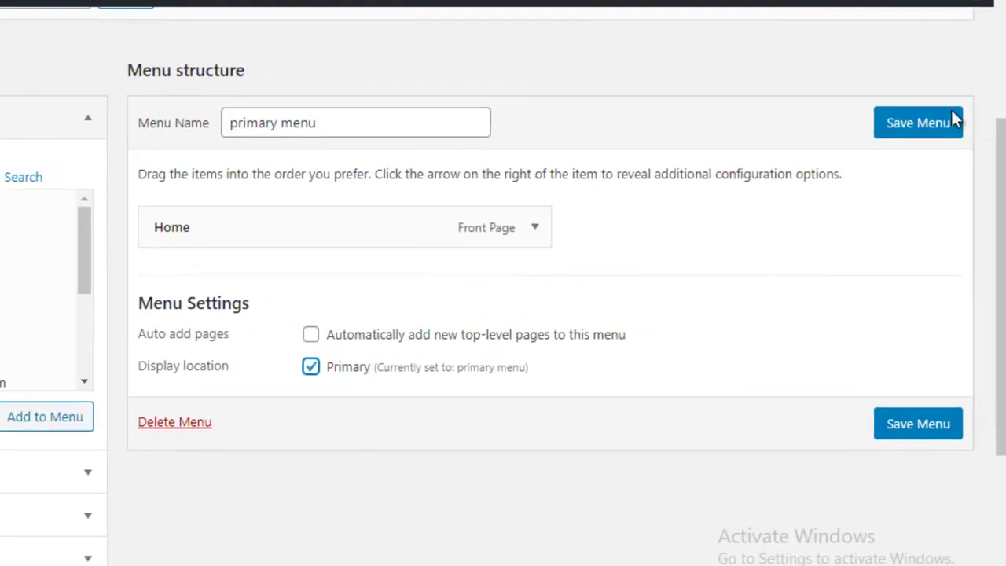
{"action": "left_click", "coordinate": [1005, 82]}
{"action": "left_click", "coordinate": [946, 124]}
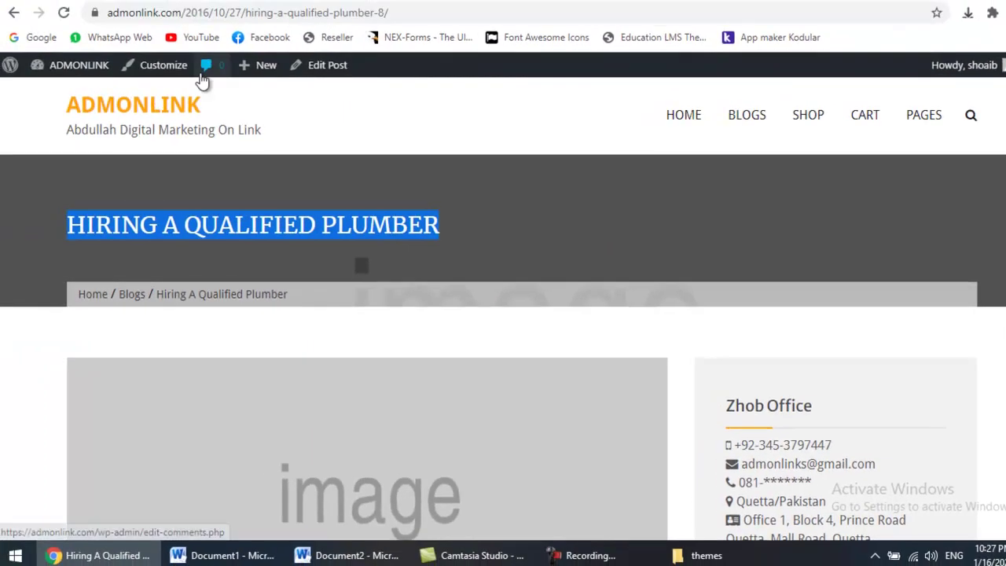
{"action": "left_click", "coordinate": [685, 117]}
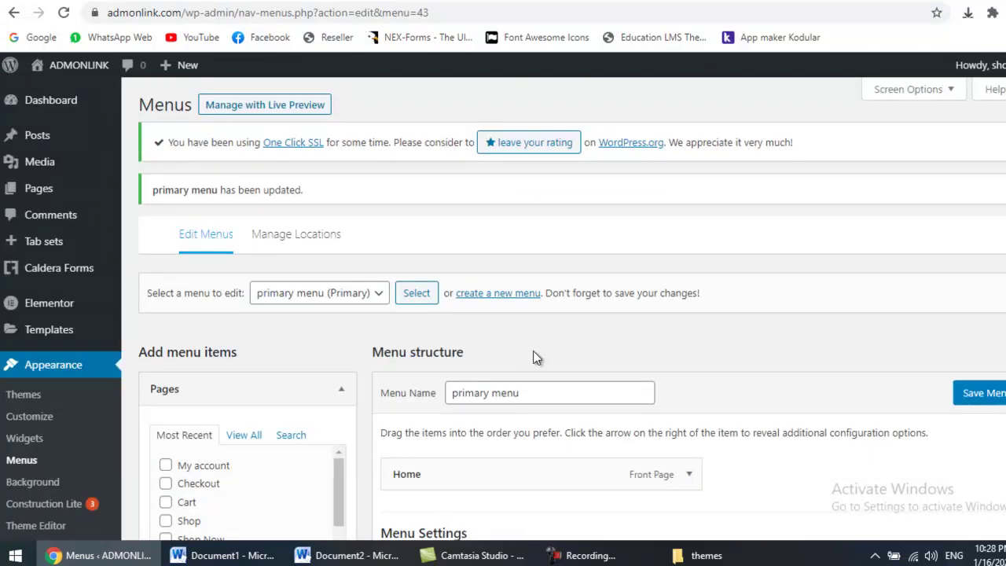
Add the About and Contact Us pages to the primary menu from the full list of pages.
{"action": "scroll", "coordinate": [533, 356], "scroll_direction": "down", "scroll_amount": 3}
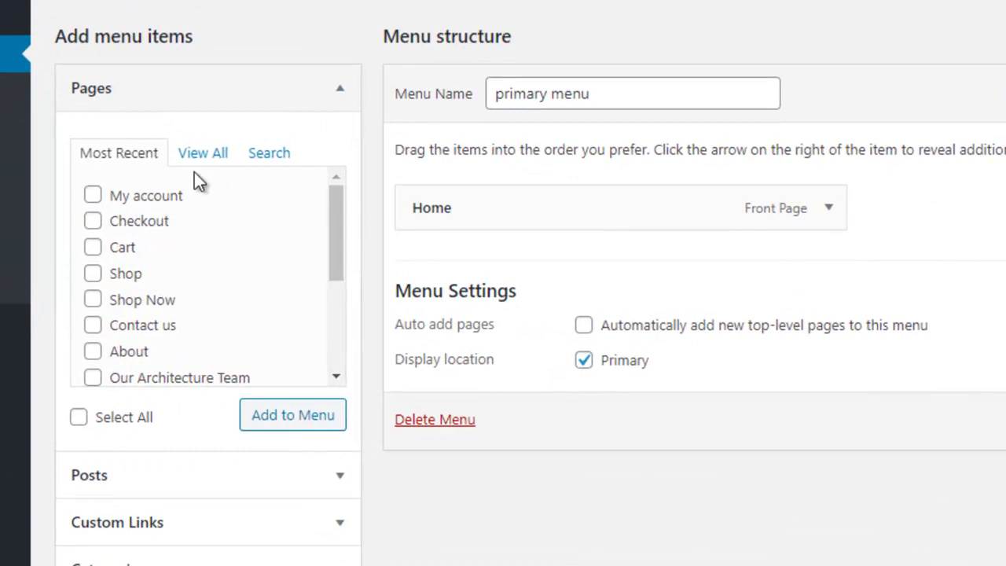
{"action": "left_click", "coordinate": [202, 154]}
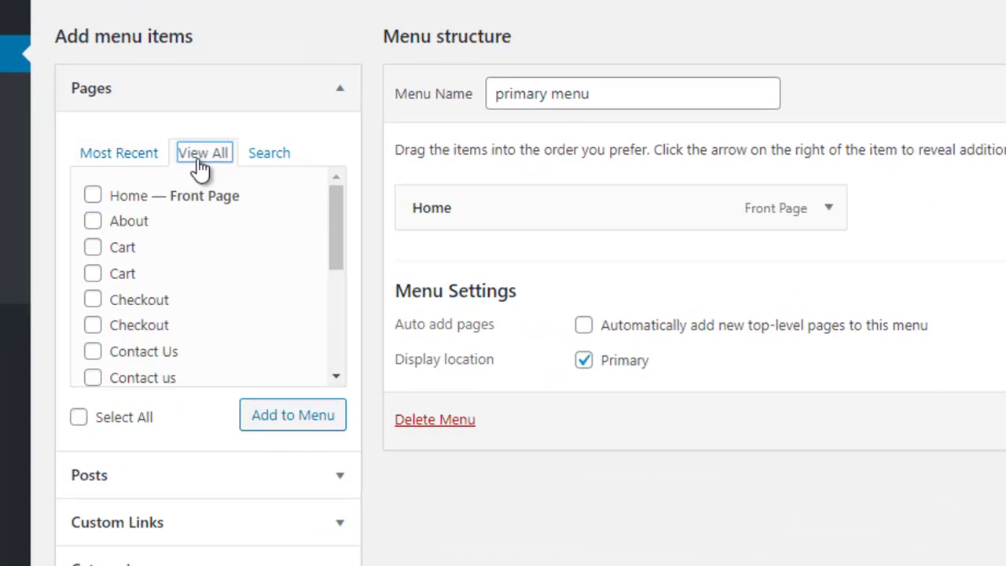
{"action": "left_click", "coordinate": [122, 228]}
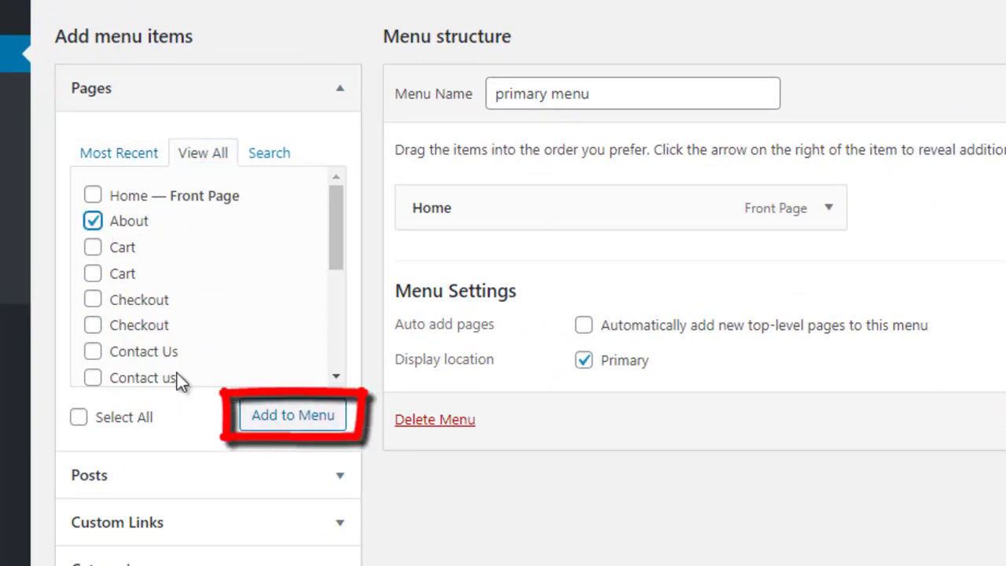
{"action": "left_click", "coordinate": [165, 352]}
{"action": "left_click", "coordinate": [268, 420]}
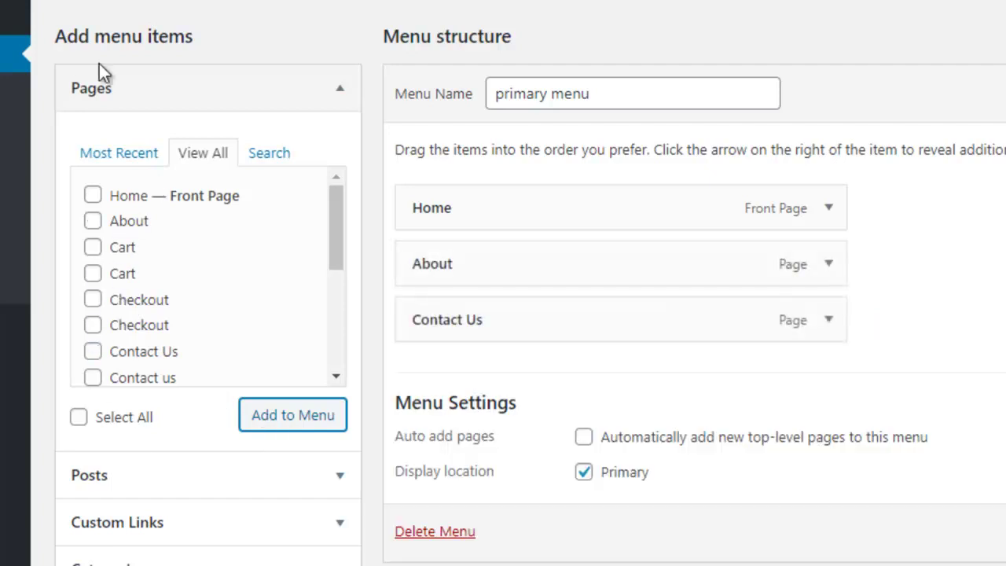
Review the Posts, Custom Links and Categories sources available for adding menu items, and collapse them.
{"action": "left_click", "coordinate": [337, 89]}
{"action": "left_click", "coordinate": [337, 91]}
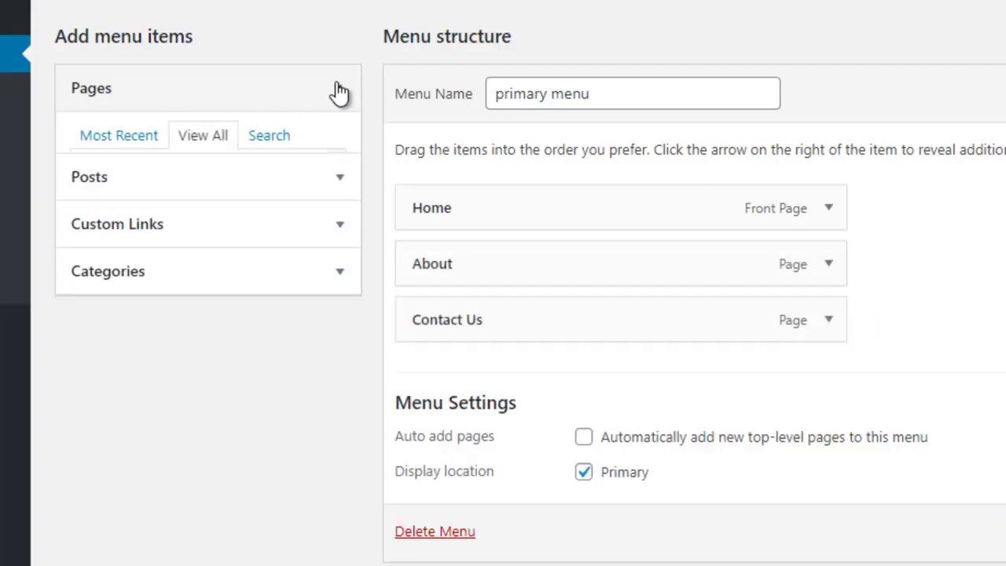
{"action": "scroll", "coordinate": [379, 210], "scroll_direction": "down", "scroll_amount": 1}
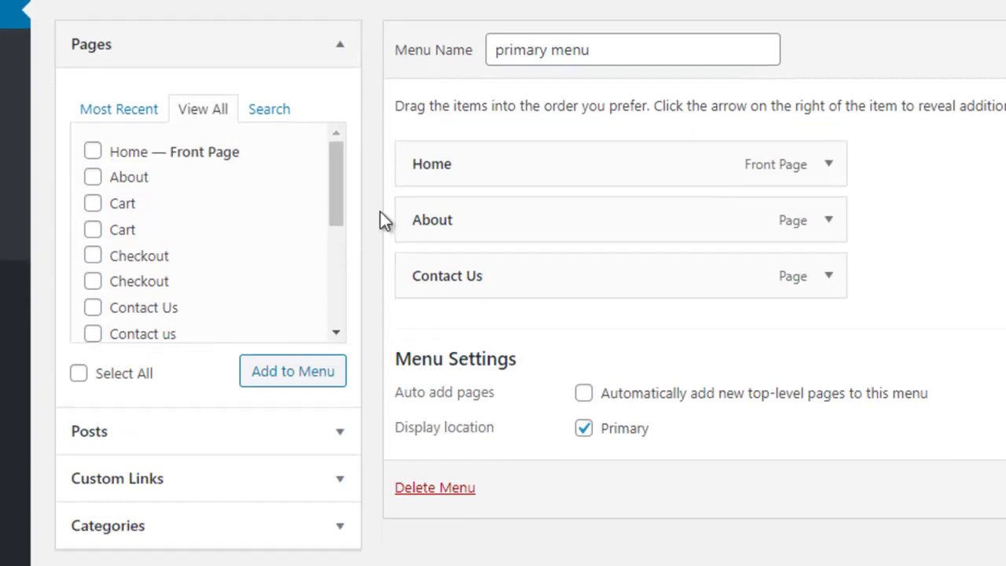
{"action": "left_click", "coordinate": [336, 424]}
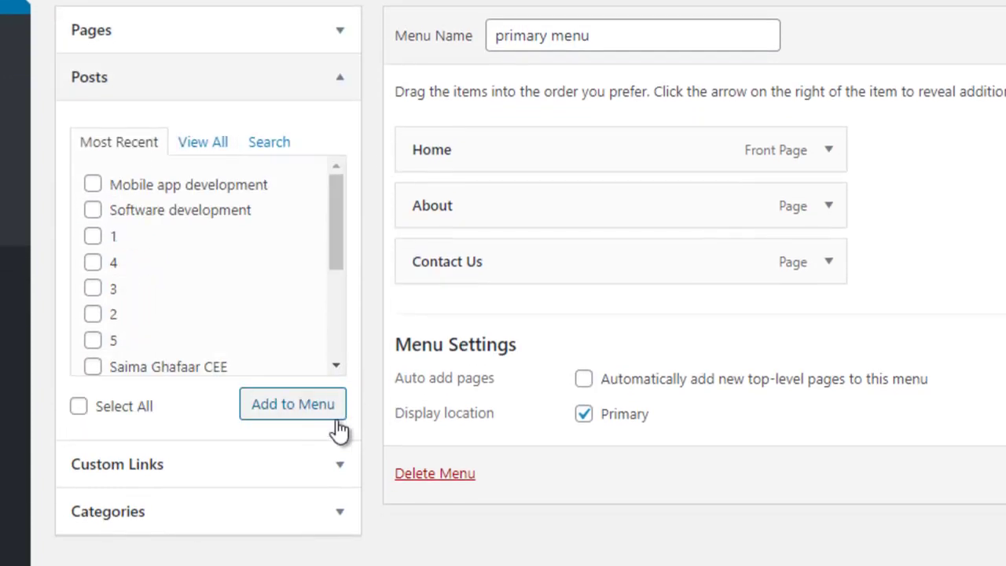
{"action": "left_click", "coordinate": [336, 465]}
{"action": "left_click", "coordinate": [243, 259]}
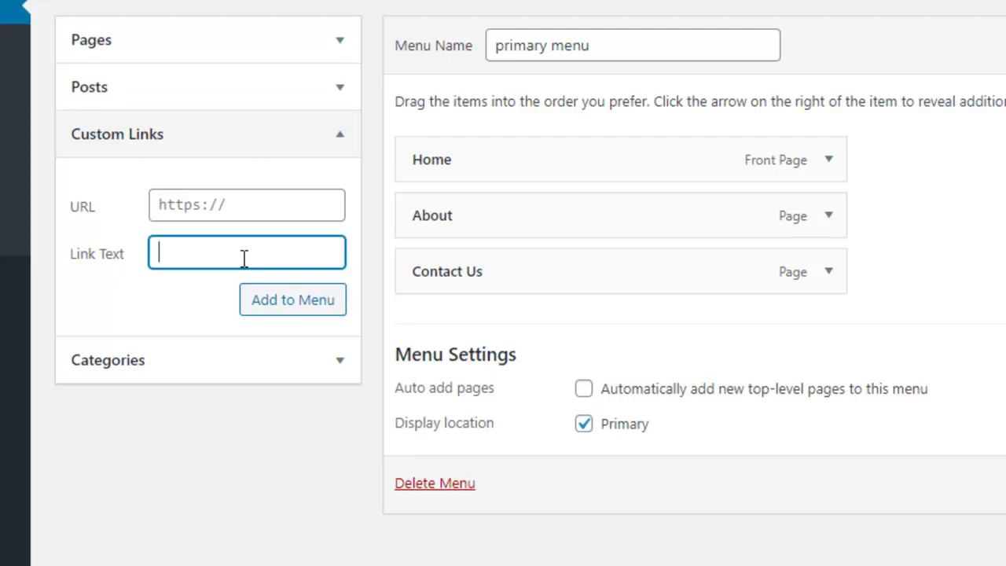
{"action": "left_click", "coordinate": [213, 202]}
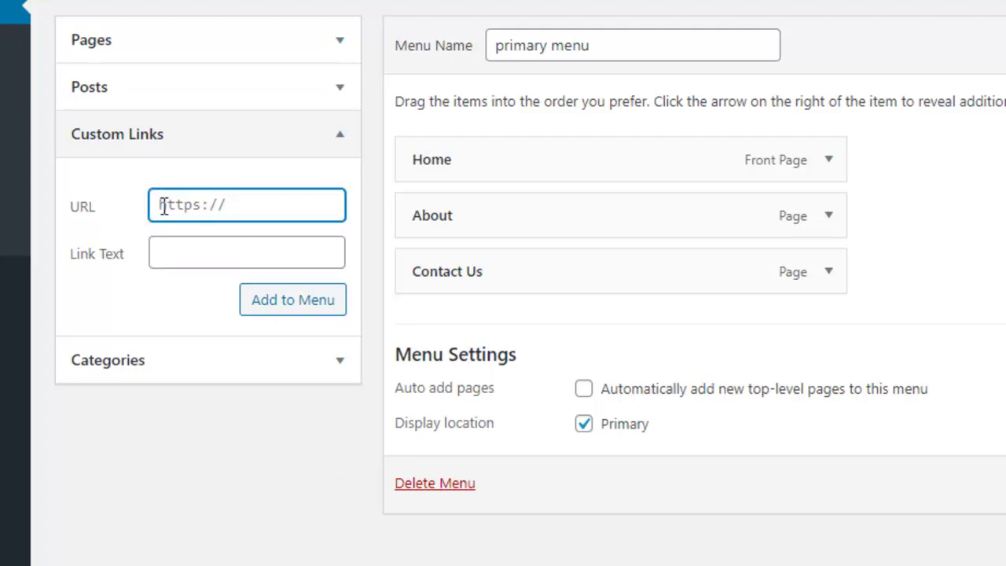
{"action": "left_click", "coordinate": [205, 241]}
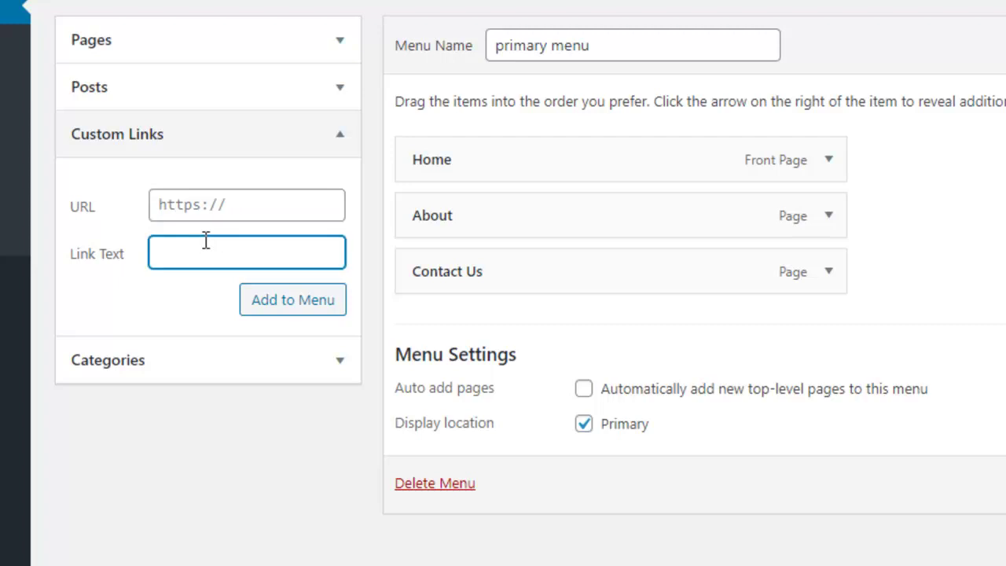
{"action": "left_click", "coordinate": [173, 369]}
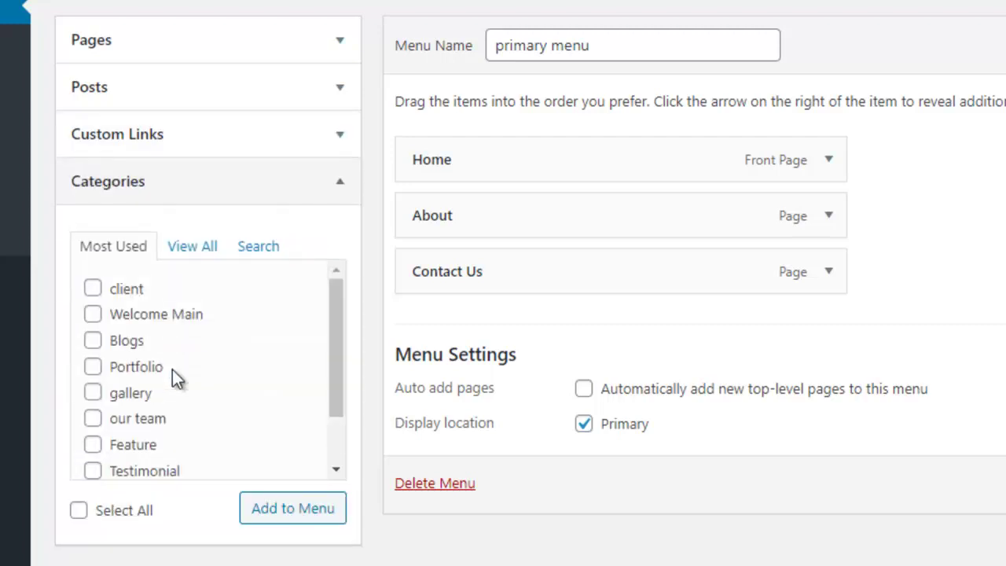
{"action": "left_click", "coordinate": [332, 181]}
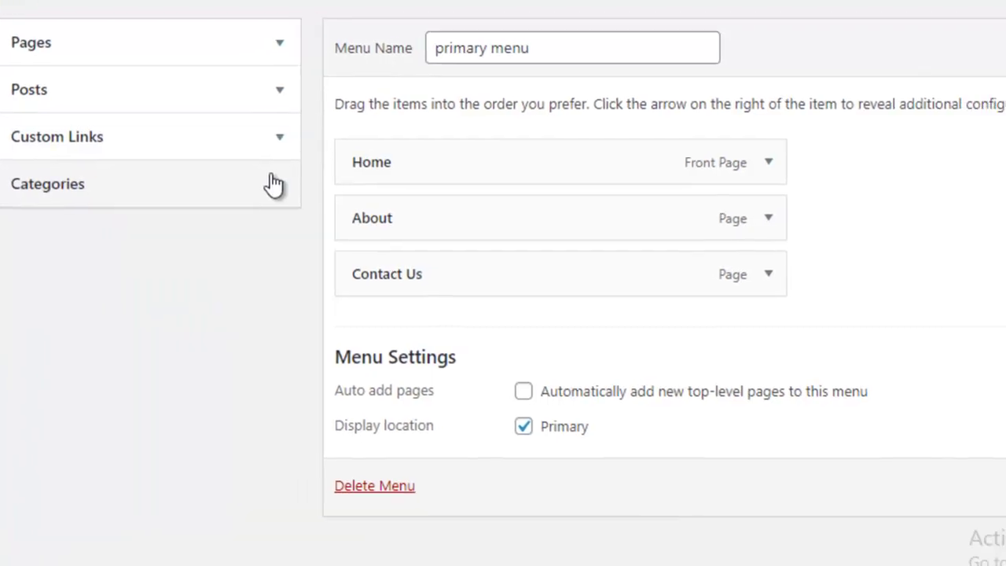
Save the primary menu and reload the site's home page to refresh its navigation.
{"action": "left_click", "coordinate": [932, 62]}
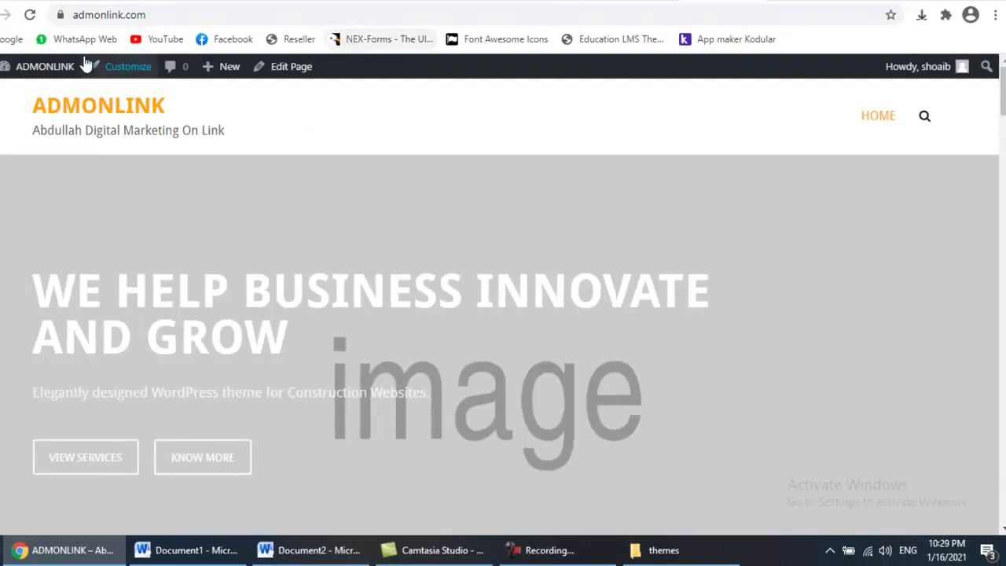
{"action": "left_click", "coordinate": [29, 14]}
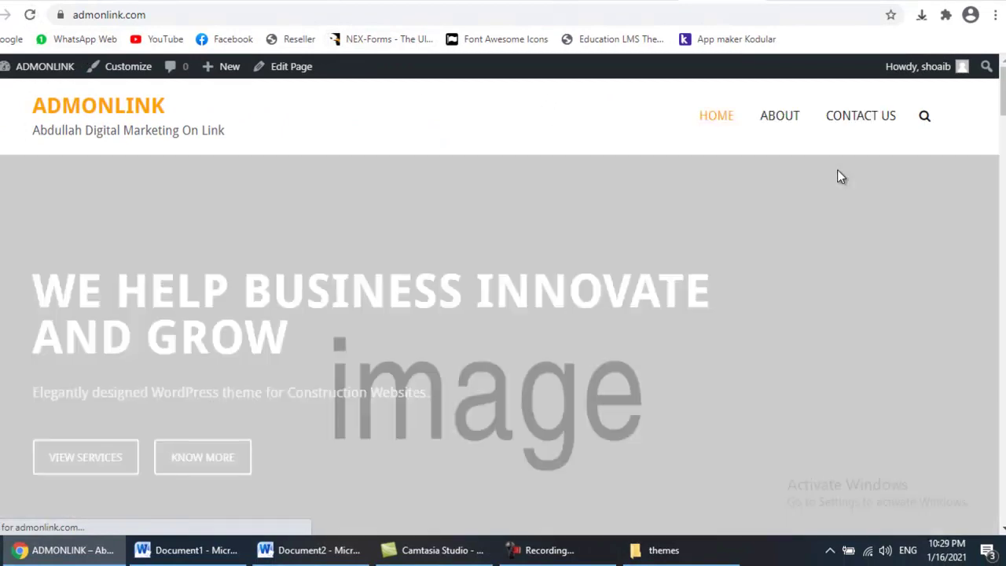
Look through the About and Contact Us pages using the site's navigation and return to the home page.
{"action": "left_click", "coordinate": [774, 124]}
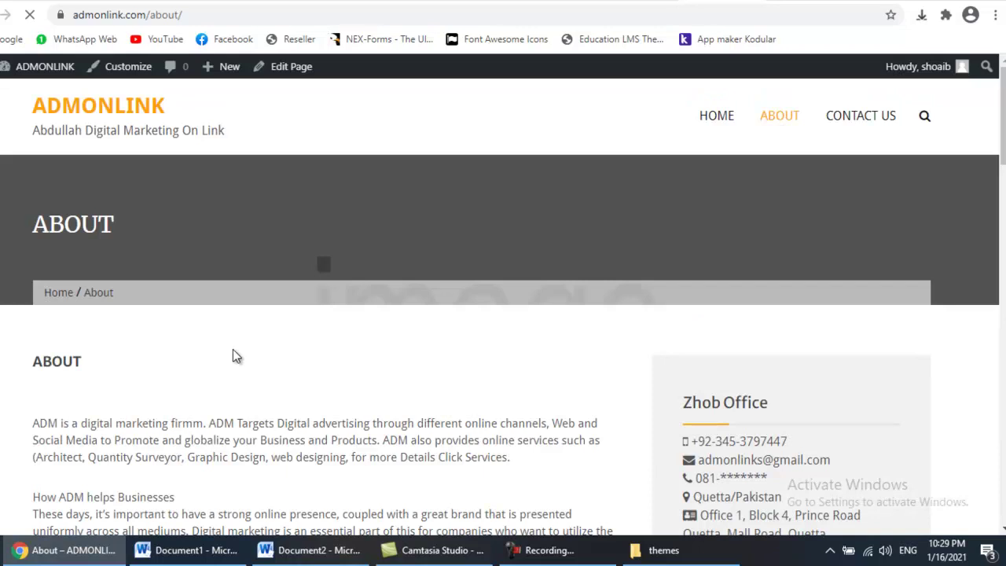
{"action": "scroll", "coordinate": [233, 349], "scroll_direction": "down", "scroll_amount": 3}
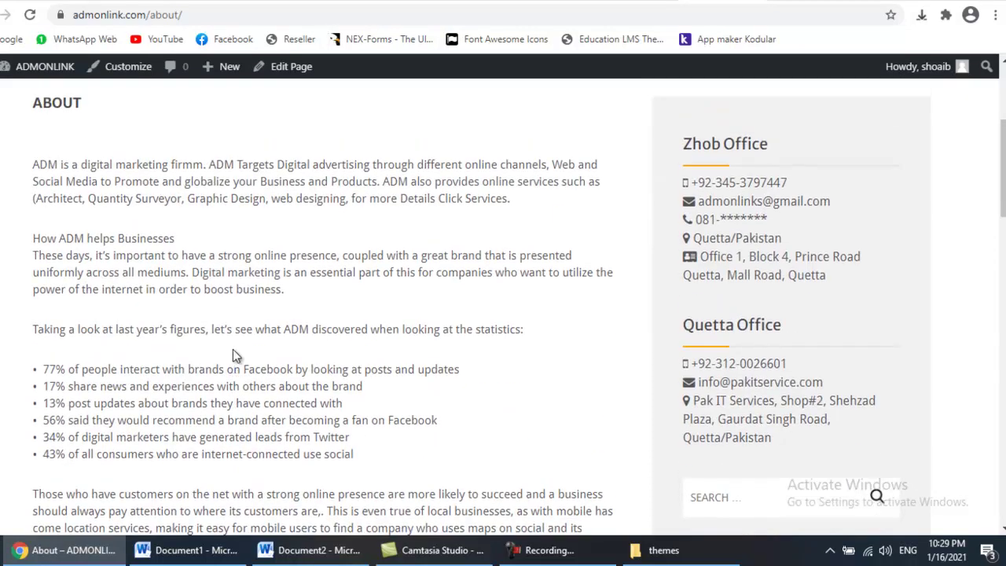
{"action": "scroll", "coordinate": [234, 355], "scroll_direction": "up", "scroll_amount": 3}
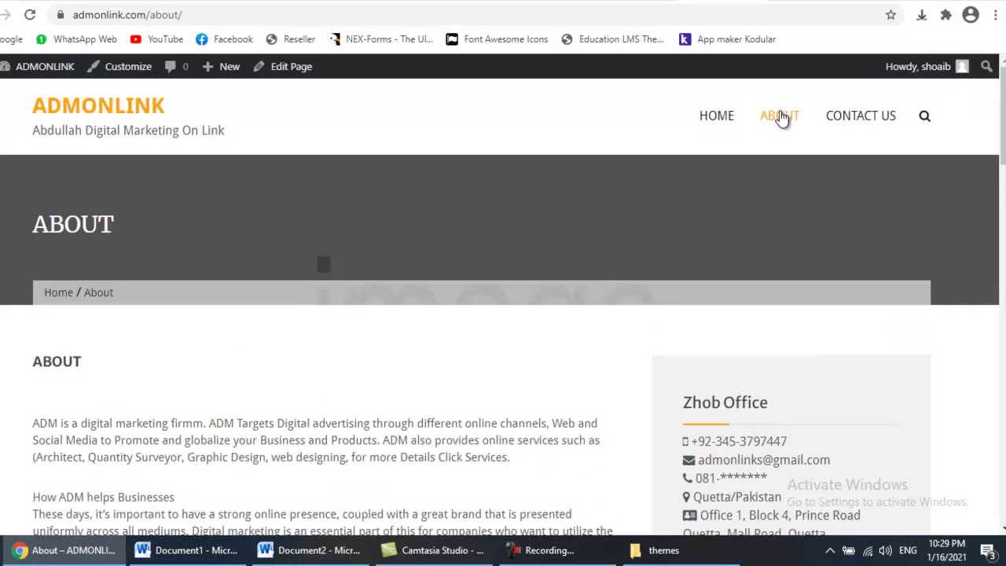
{"action": "left_click", "coordinate": [867, 122]}
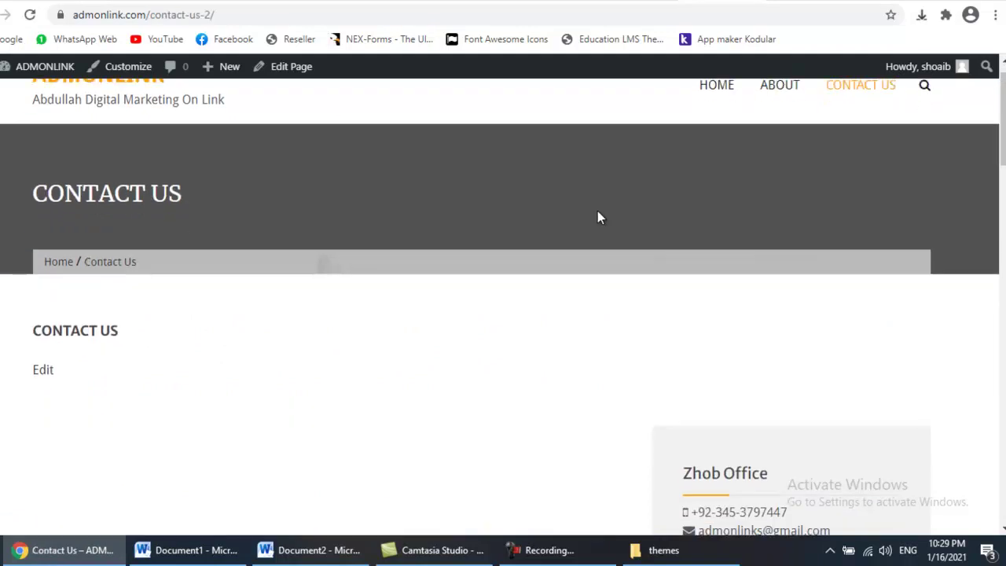
{"action": "scroll", "coordinate": [597, 217], "scroll_direction": "down", "scroll_amount": 6}
{"action": "scroll", "coordinate": [597, 218], "scroll_direction": "up", "scroll_amount": 3}
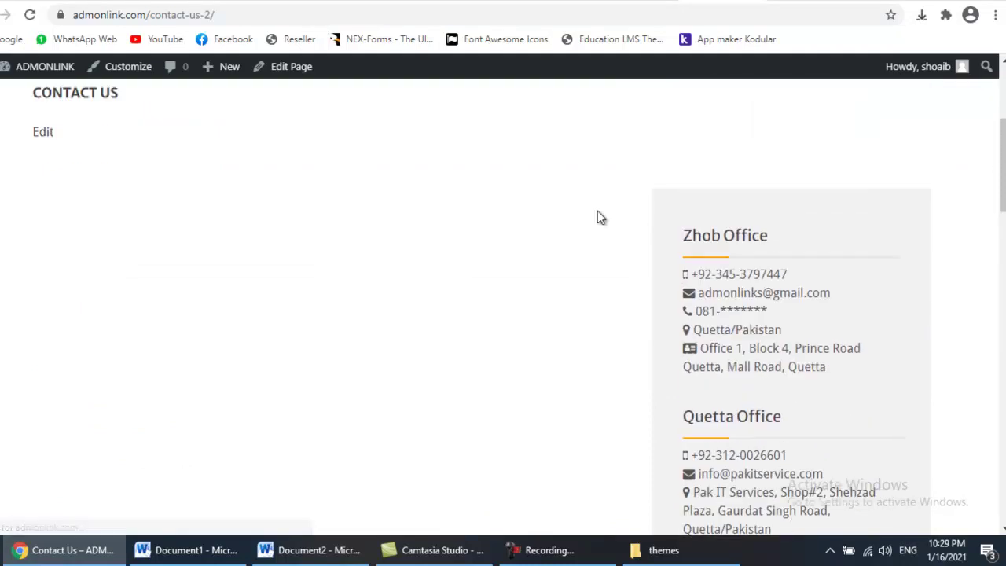
{"action": "scroll", "coordinate": [598, 218], "scroll_direction": "up", "scroll_amount": 3}
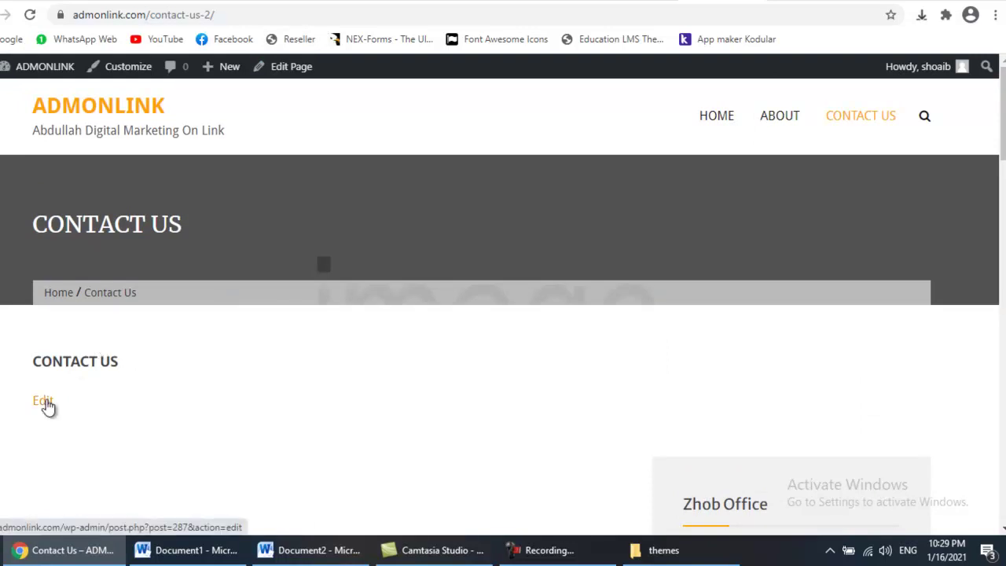
{"action": "left_click", "coordinate": [711, 124]}
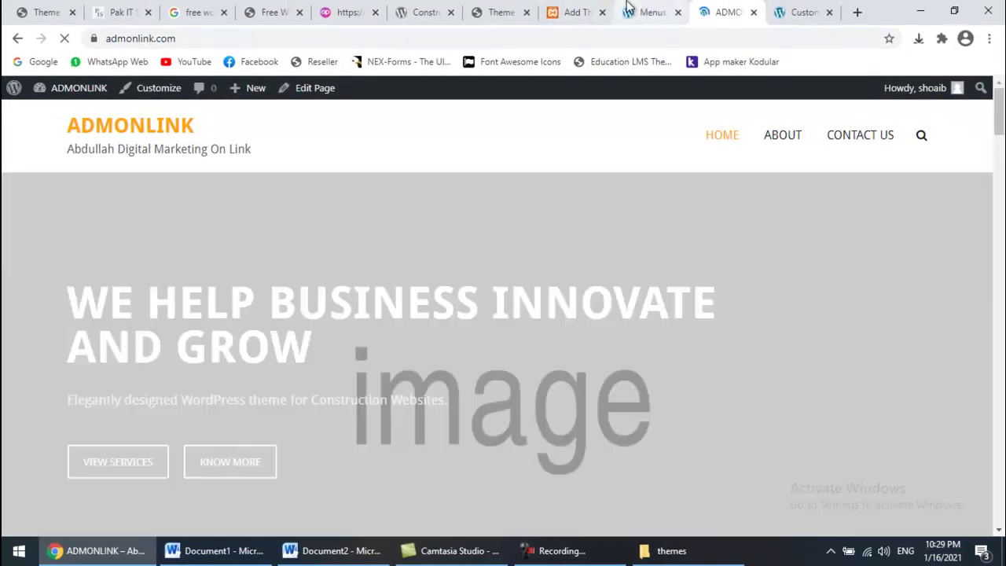
Switch to the Customizer browser tab and go back from Header Setting to the main list of sections.
{"action": "left_click", "coordinate": [822, 10]}
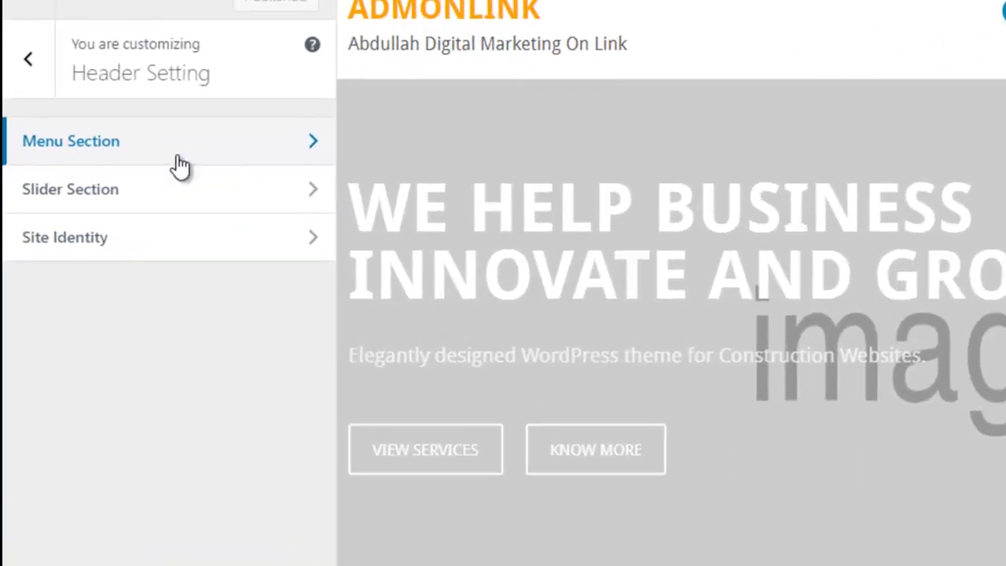
{"action": "left_click", "coordinate": [26, 67]}
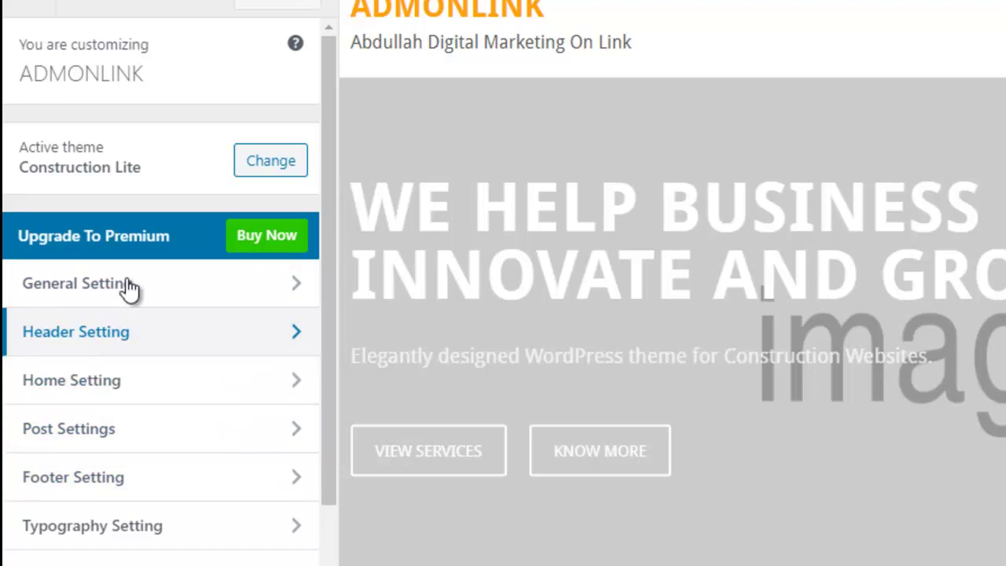
Open the Slider Section of Header Setting and examine the categories available for the slider, keeping the current one.
{"action": "left_click", "coordinate": [117, 335]}
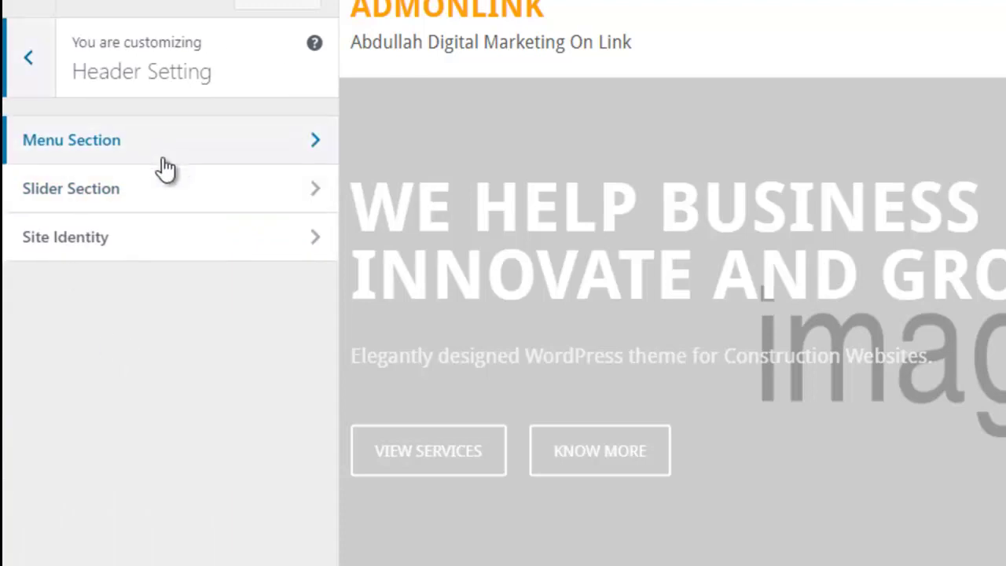
{"action": "left_click", "coordinate": [83, 193]}
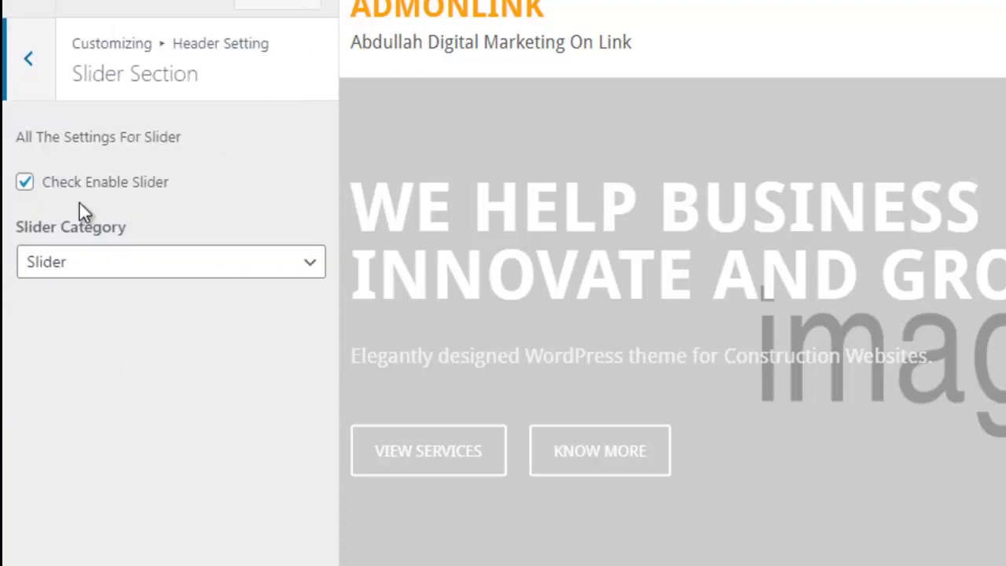
{"action": "left_click", "coordinate": [187, 279]}
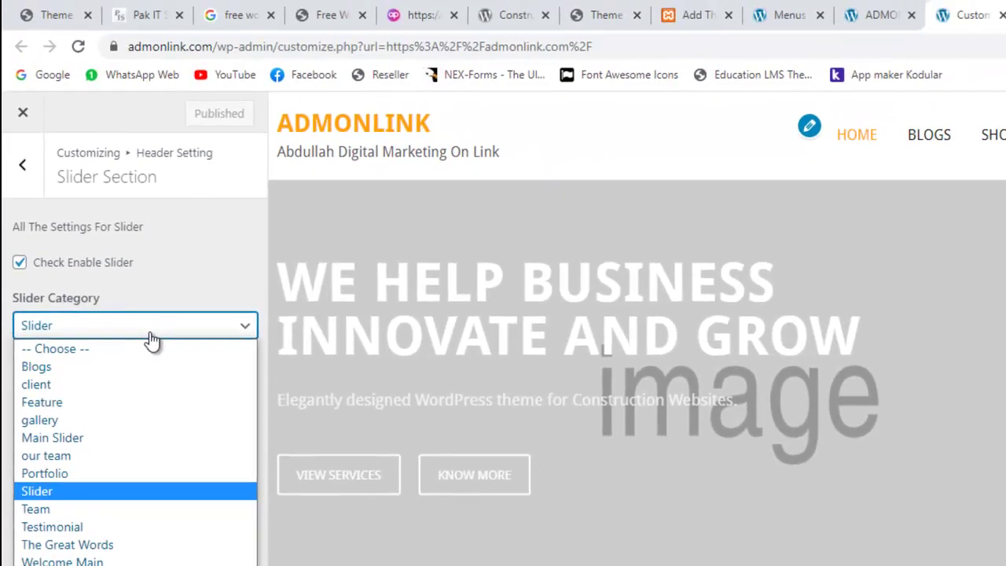
{"action": "left_click", "coordinate": [163, 323]}
{"action": "left_click", "coordinate": [152, 340]}
{"action": "left_click", "coordinate": [149, 339]}
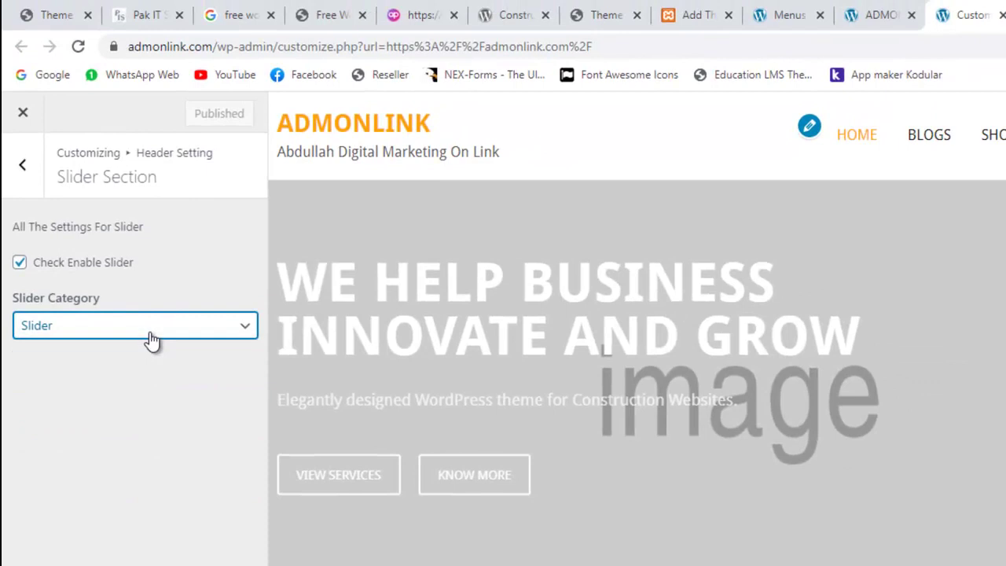
Switch to the WordPress dashboard's browser tab and review the list of existing post categories.
{"action": "left_click", "coordinate": [865, 9]}
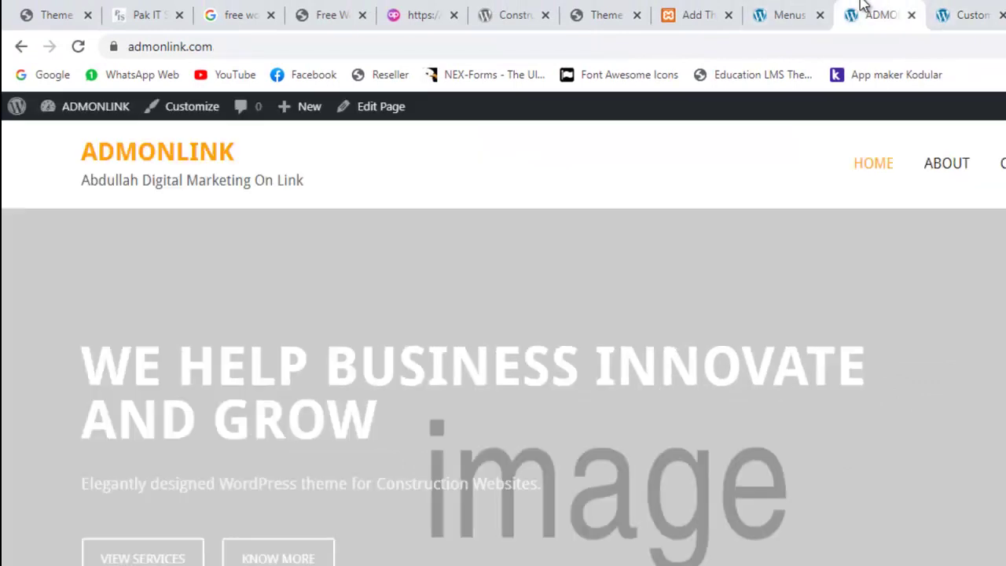
{"action": "left_click", "coordinate": [779, 11]}
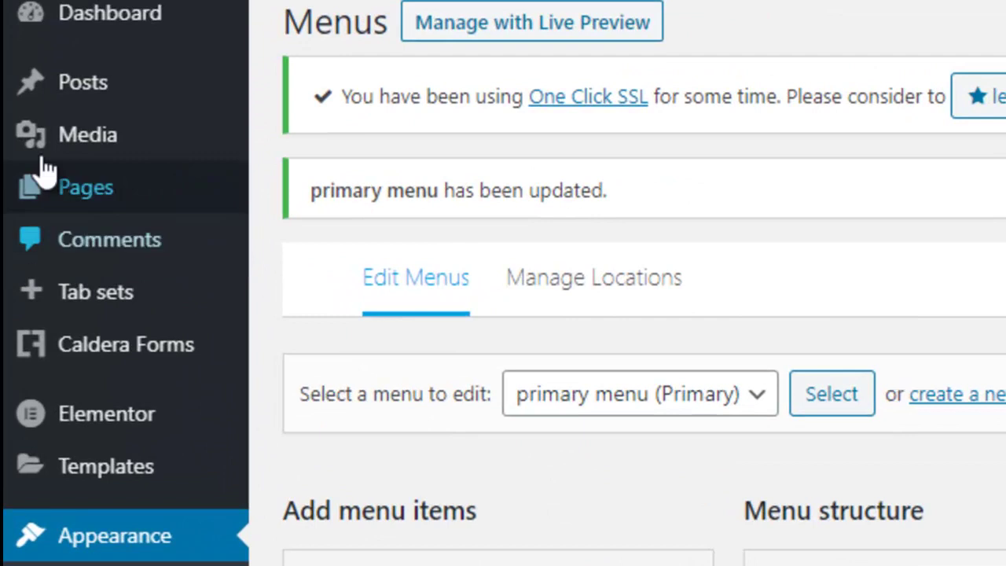
{"action": "mouse_move", "coordinate": [39, 197]}
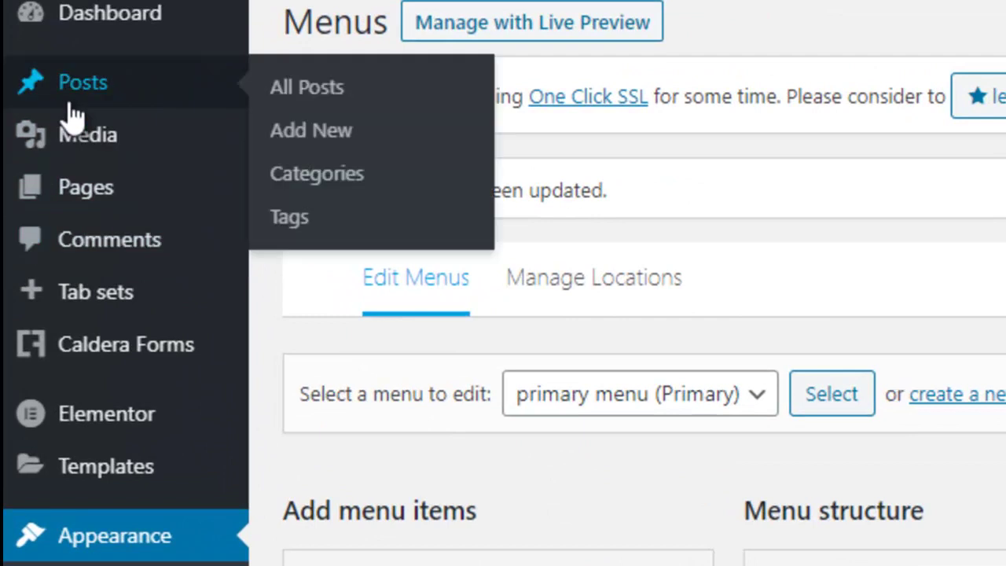
{"action": "mouse_move", "coordinate": [106, 204]}
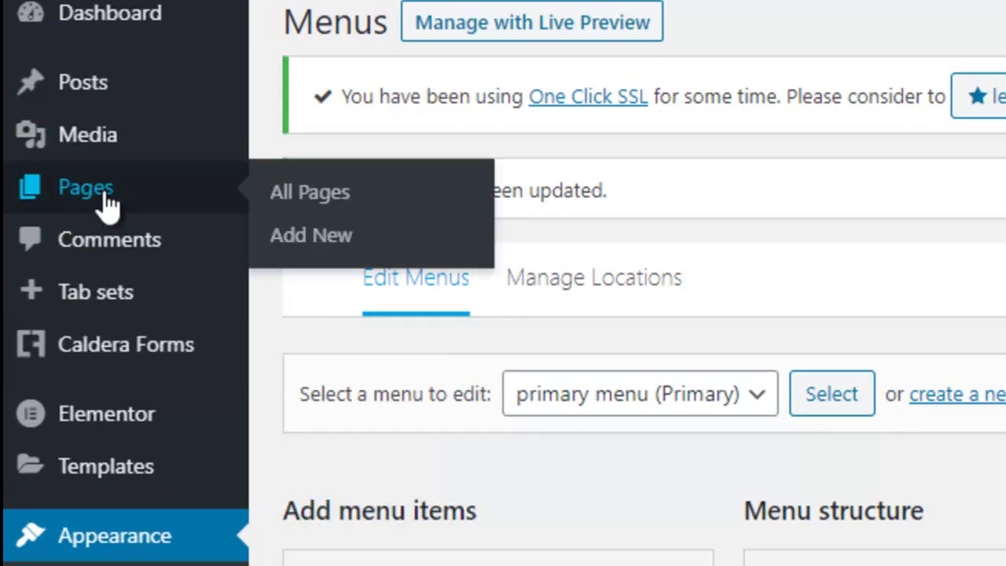
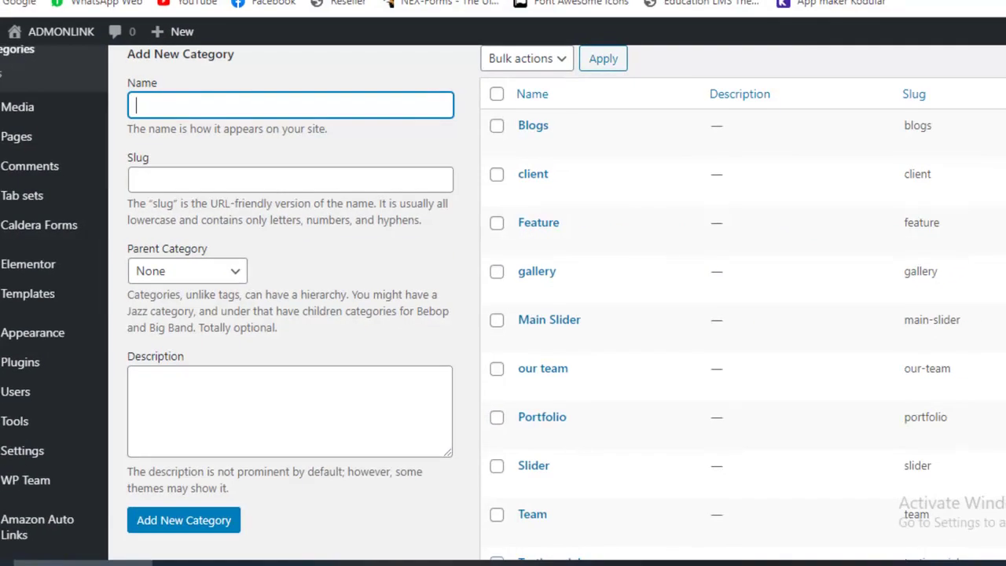
{"action": "scroll", "coordinate": [503, 303], "scroll_direction": "down", "scroll_amount": 5}
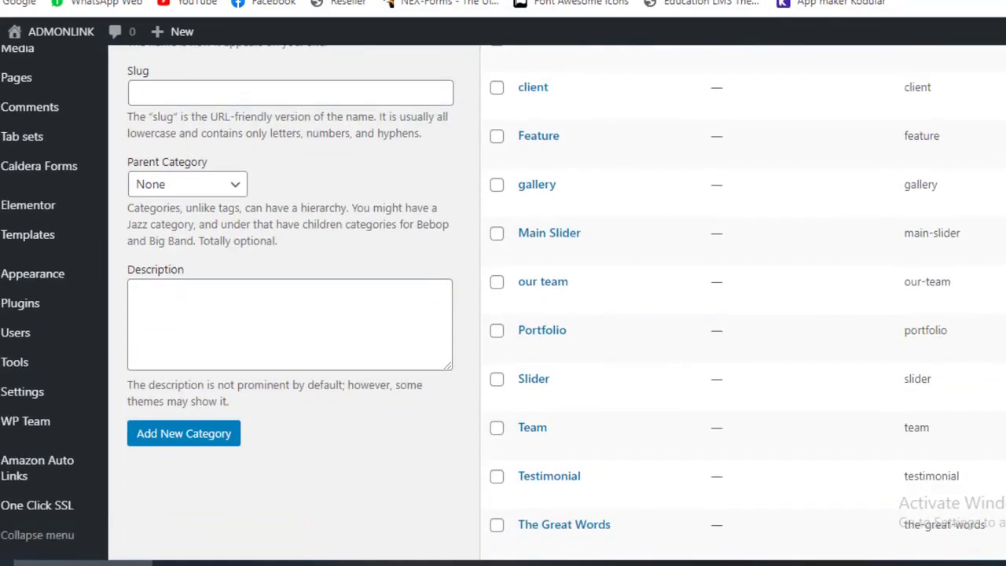
{"action": "scroll", "coordinate": [503, 303], "scroll_direction": "up", "scroll_amount": 6}
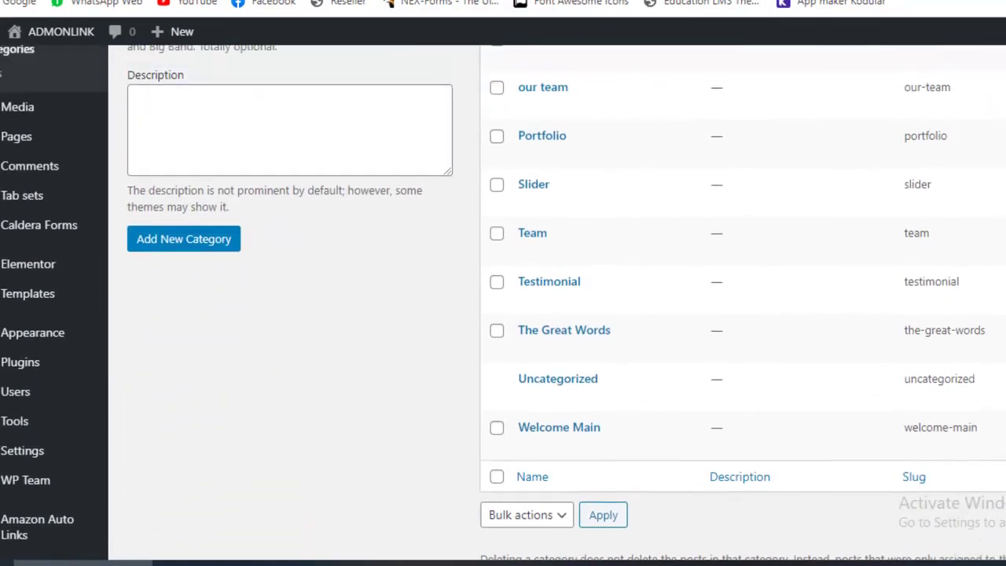
{"action": "scroll", "coordinate": [503, 303], "scroll_direction": "down", "scroll_amount": 6}
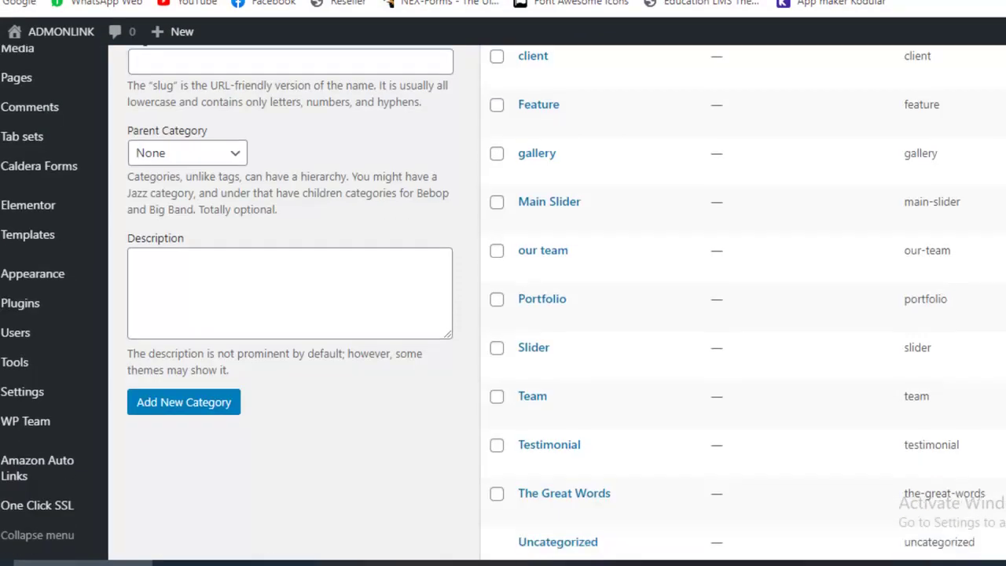
{"action": "scroll", "coordinate": [782, 291], "scroll_direction": "up", "scroll_amount": 6}
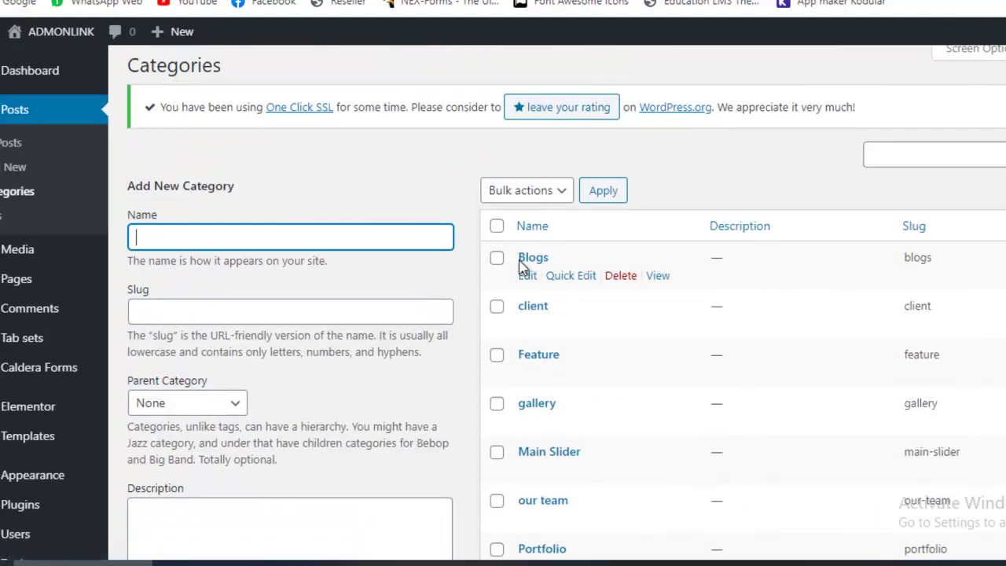
Select all post categories and delete them with the bulk Delete action.
{"action": "left_click", "coordinate": [497, 226]}
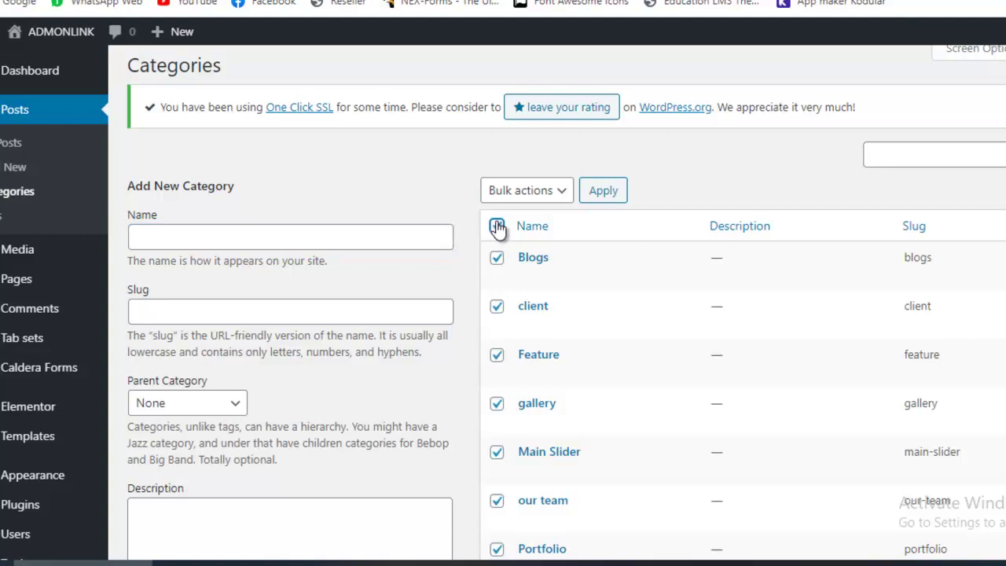
{"action": "left_click", "coordinate": [525, 193]}
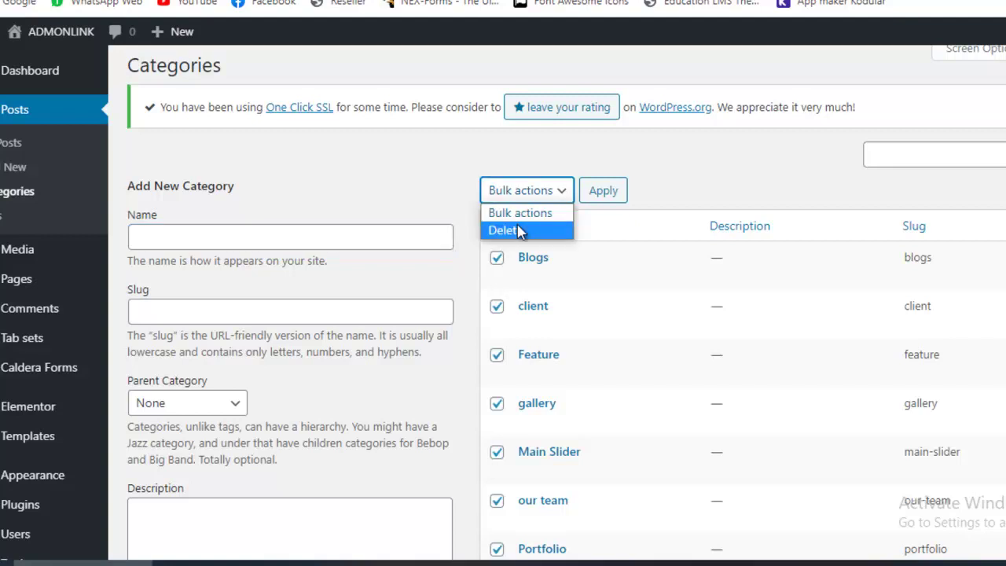
{"action": "left_click", "coordinate": [519, 229]}
{"action": "left_click", "coordinate": [602, 194]}
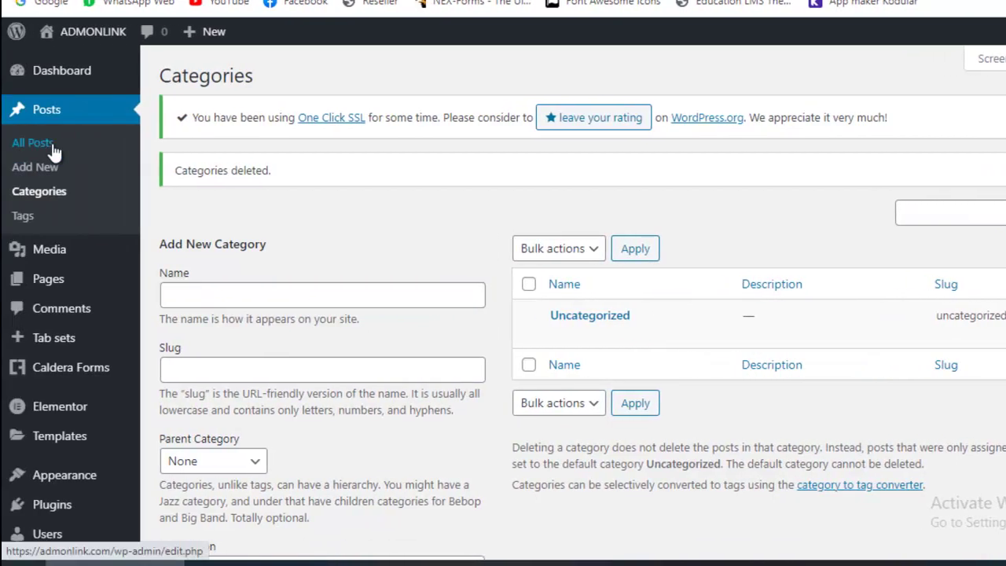
Move the listed posts to the trash, except Mobile app development, Software development, Website Designing and Social Media Marketing.
{"action": "left_click", "coordinate": [33, 143]}
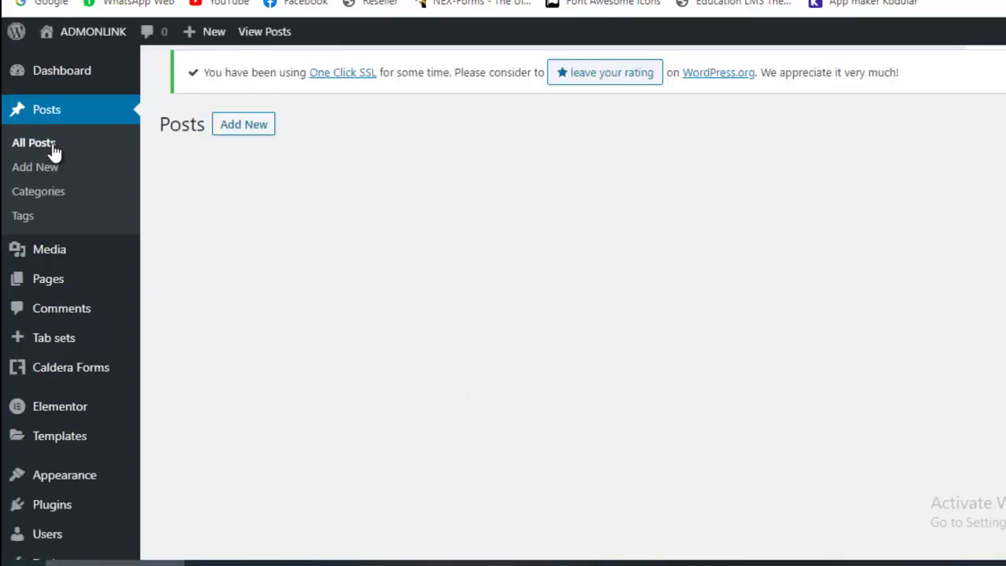
{"action": "scroll", "coordinate": [53, 151], "scroll_direction": "down", "scroll_amount": 2}
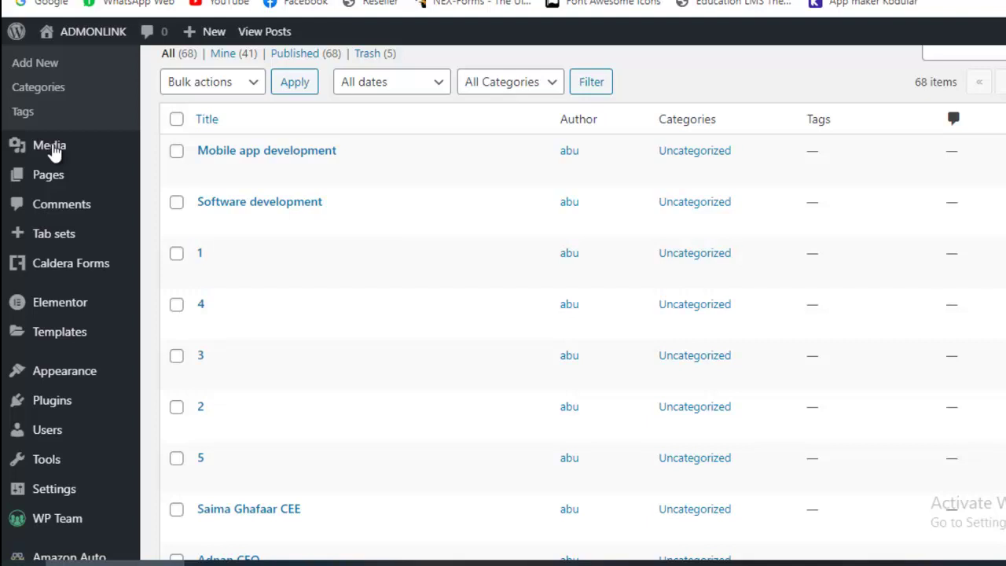
{"action": "left_click", "coordinate": [176, 120]}
{"action": "scroll", "coordinate": [177, 156], "scroll_direction": "up", "scroll_amount": 1}
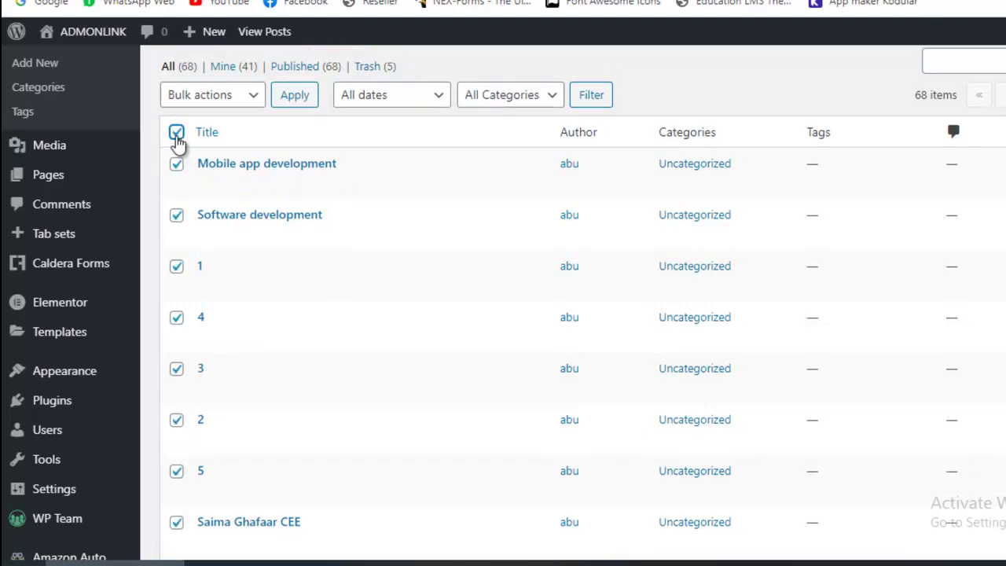
{"action": "left_click", "coordinate": [176, 165]}
{"action": "left_click", "coordinate": [176, 215]}
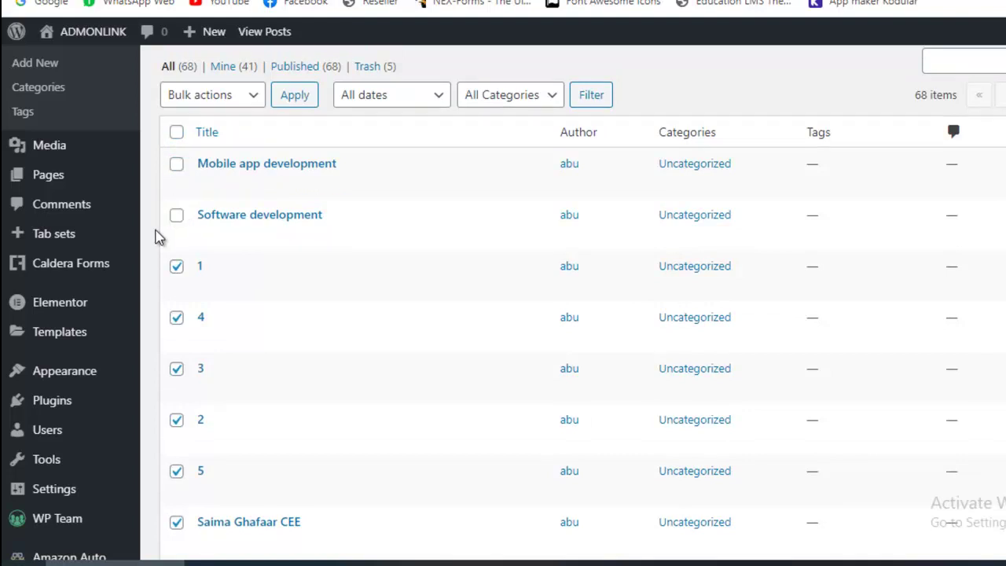
{"action": "scroll", "coordinate": [156, 236], "scroll_direction": "down", "scroll_amount": 4}
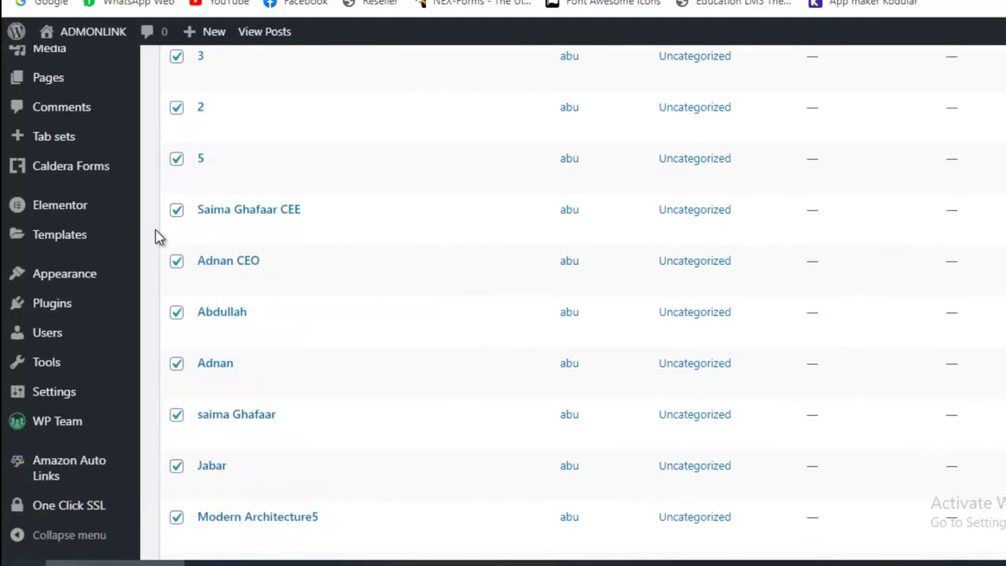
{"action": "scroll", "coordinate": [156, 236], "scroll_direction": "down", "scroll_amount": 2}
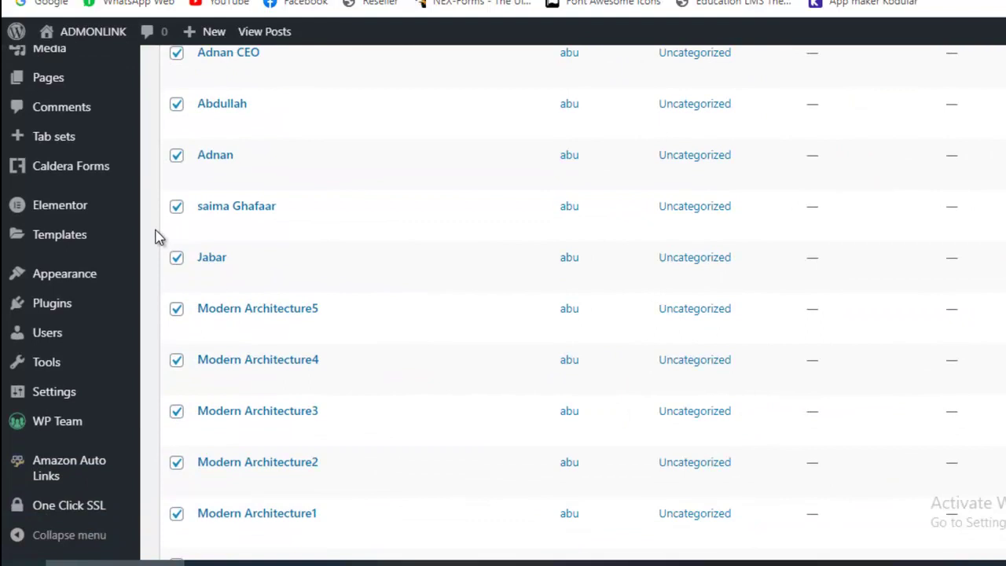
{"action": "scroll", "coordinate": [156, 236], "scroll_direction": "down", "scroll_amount": 3}
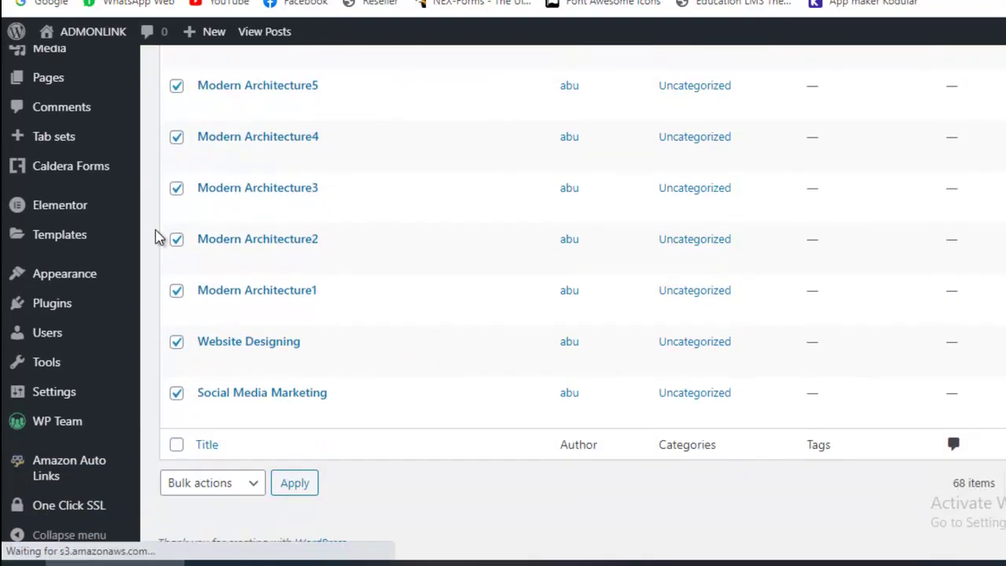
{"action": "left_click", "coordinate": [176, 342]}
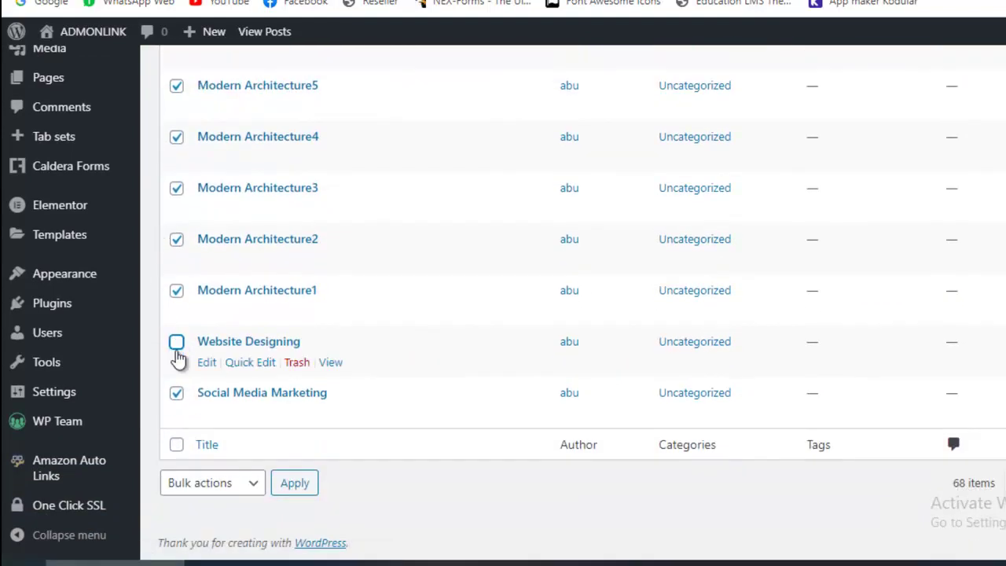
{"action": "left_click", "coordinate": [176, 393]}
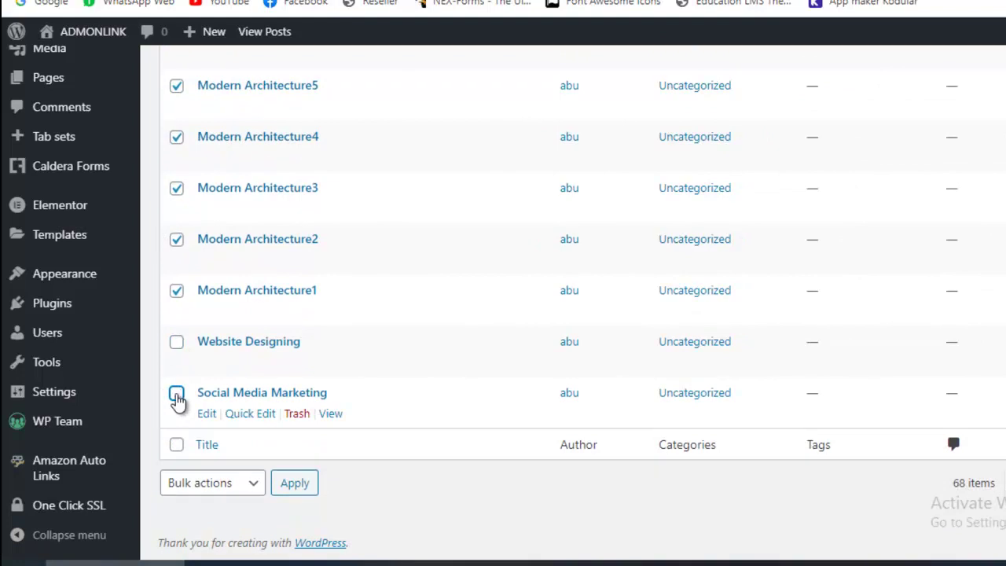
{"action": "scroll", "coordinate": [155, 393], "scroll_direction": "up", "scroll_amount": 2}
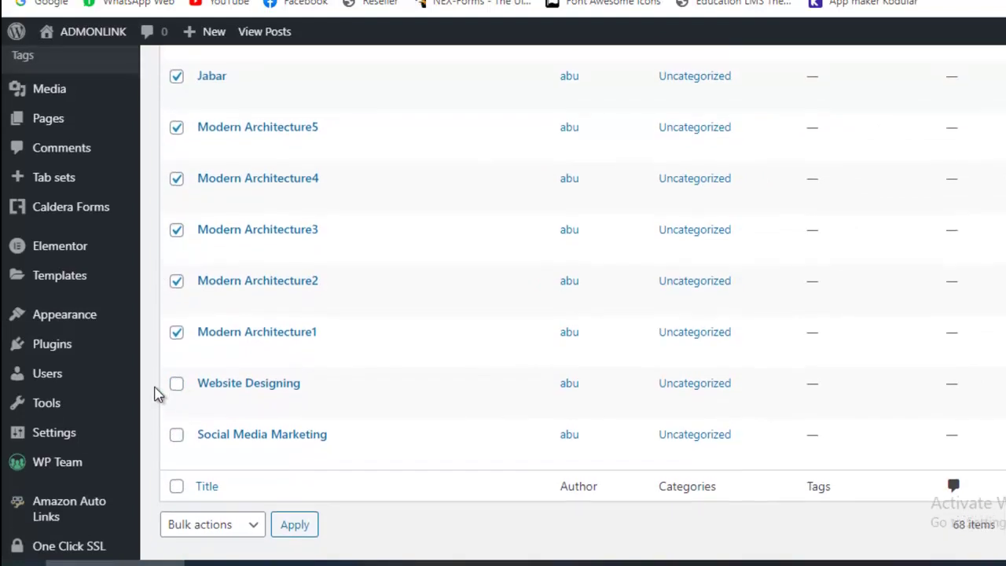
{"action": "scroll", "coordinate": [156, 393], "scroll_direction": "down", "scroll_amount": 2}
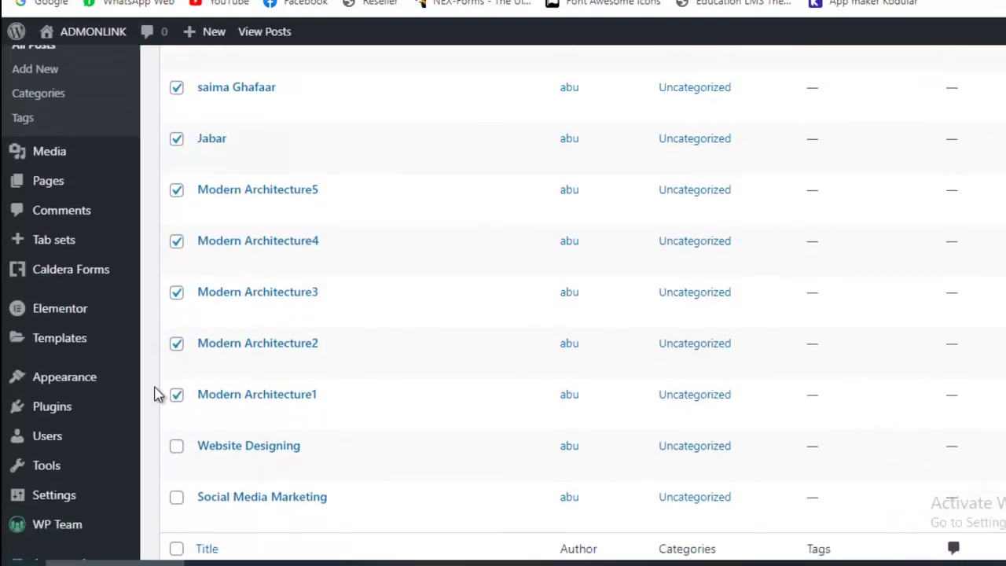
{"action": "left_click", "coordinate": [229, 485]}
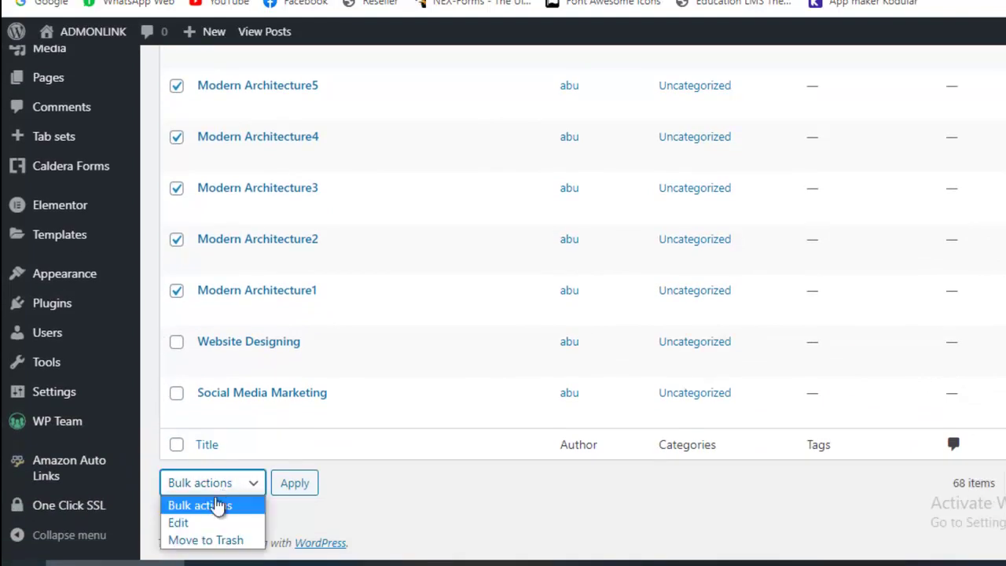
{"action": "left_click", "coordinate": [202, 540]}
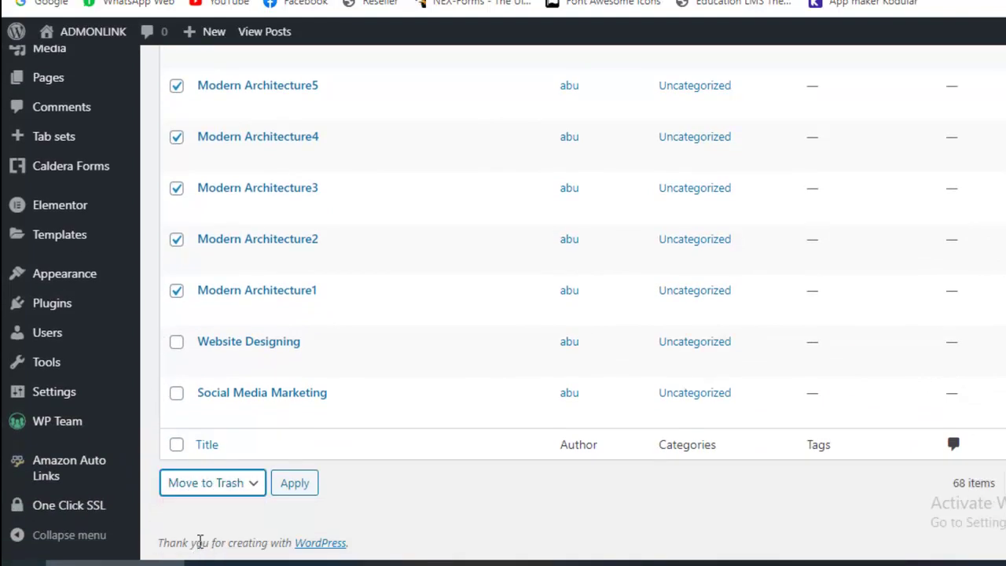
{"action": "left_click", "coordinate": [295, 483]}
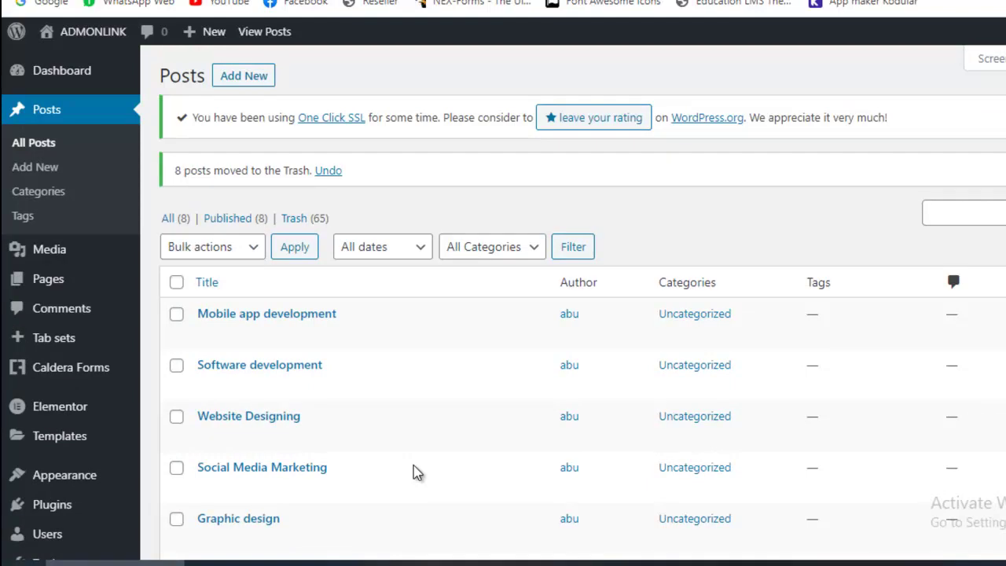
Look through the list of posts kept after the bulk removal.
{"action": "scroll", "coordinate": [417, 471], "scroll_direction": "down", "scroll_amount": 3}
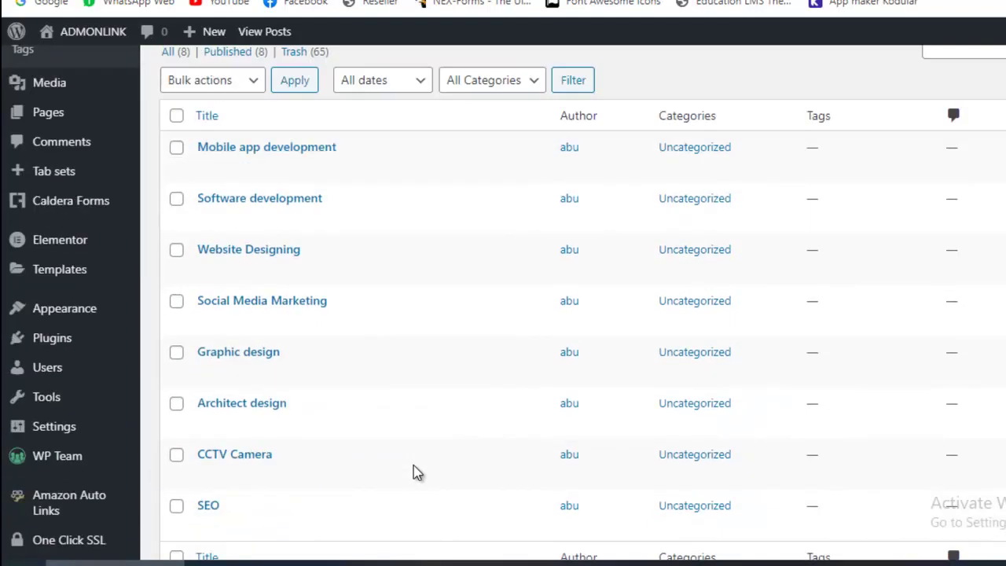
{"action": "scroll", "coordinate": [418, 472], "scroll_direction": "up", "scroll_amount": 3}
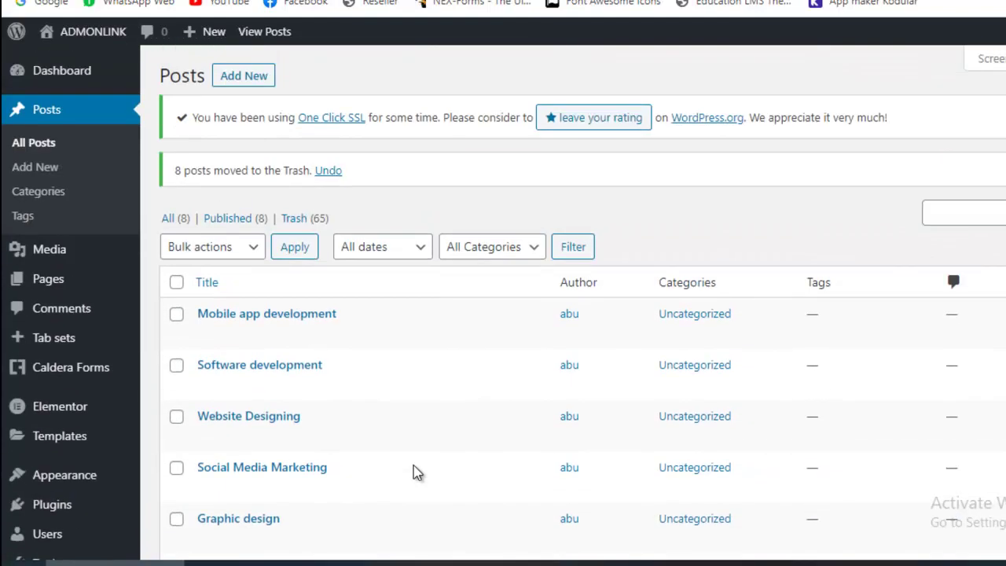
{"action": "scroll", "coordinate": [418, 471], "scroll_direction": "down", "scroll_amount": 2}
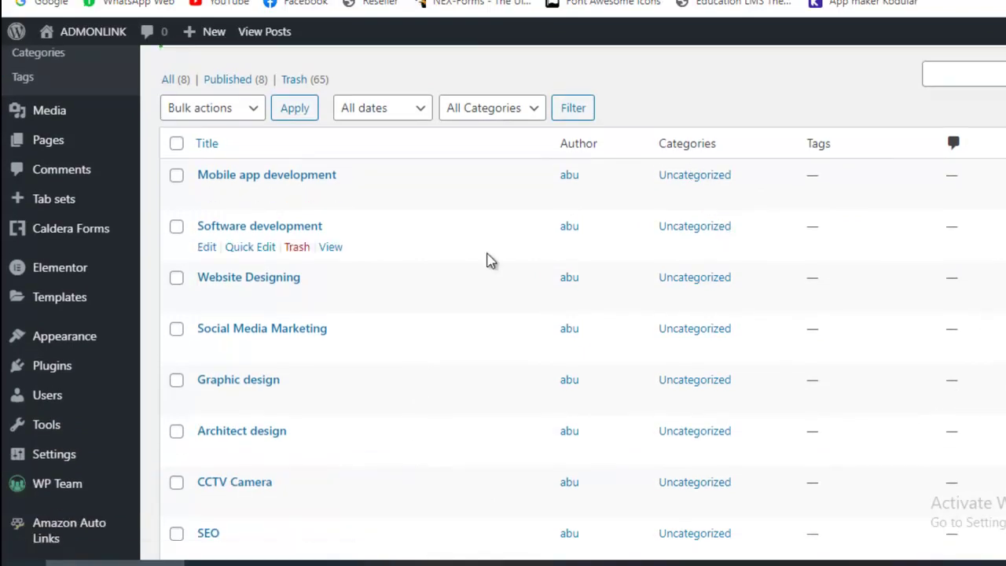
{"action": "scroll", "coordinate": [488, 260], "scroll_direction": "down", "scroll_amount": 2}
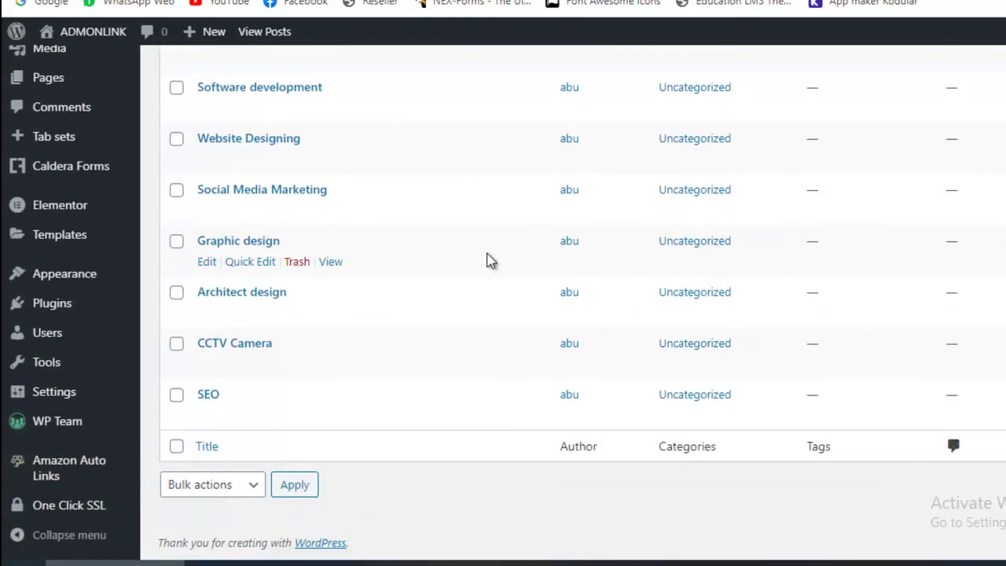
{"action": "scroll", "coordinate": [488, 260], "scroll_direction": "up", "scroll_amount": 3}
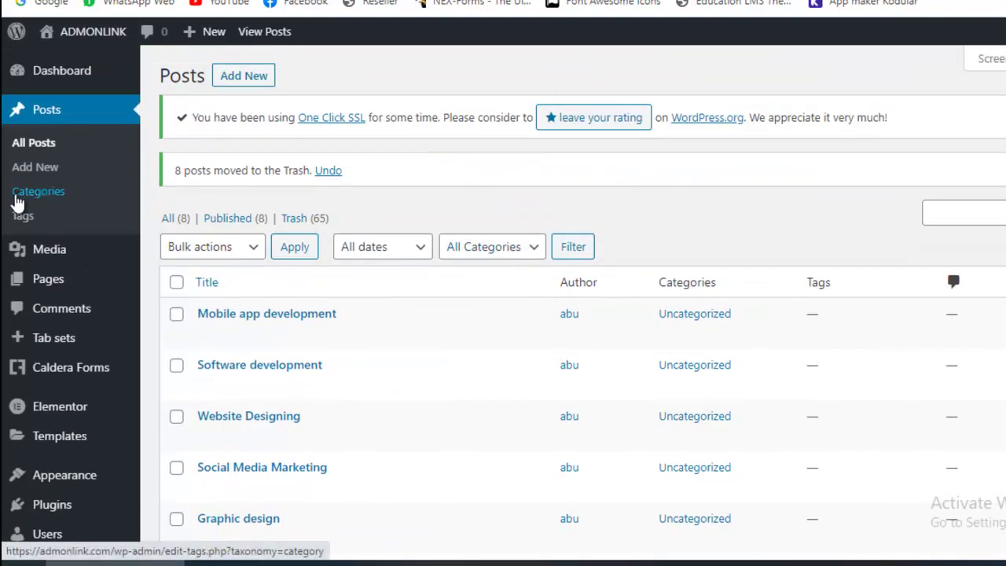
Open the post categories page, and meanwhile browse the header slides of the Construction theme demo.
{"action": "left_click", "coordinate": [49, 200]}
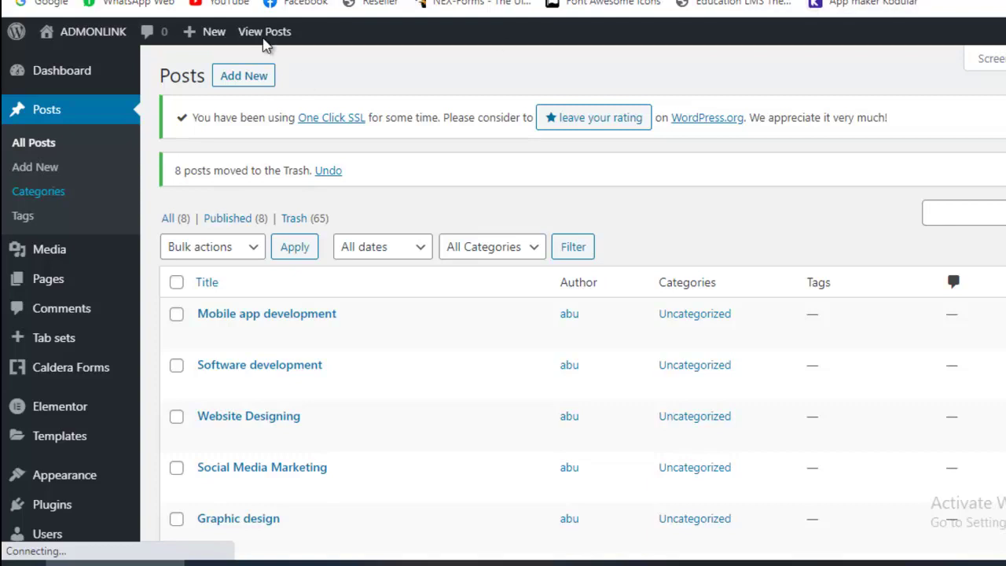
{"action": "left_click", "coordinate": [21, 1]}
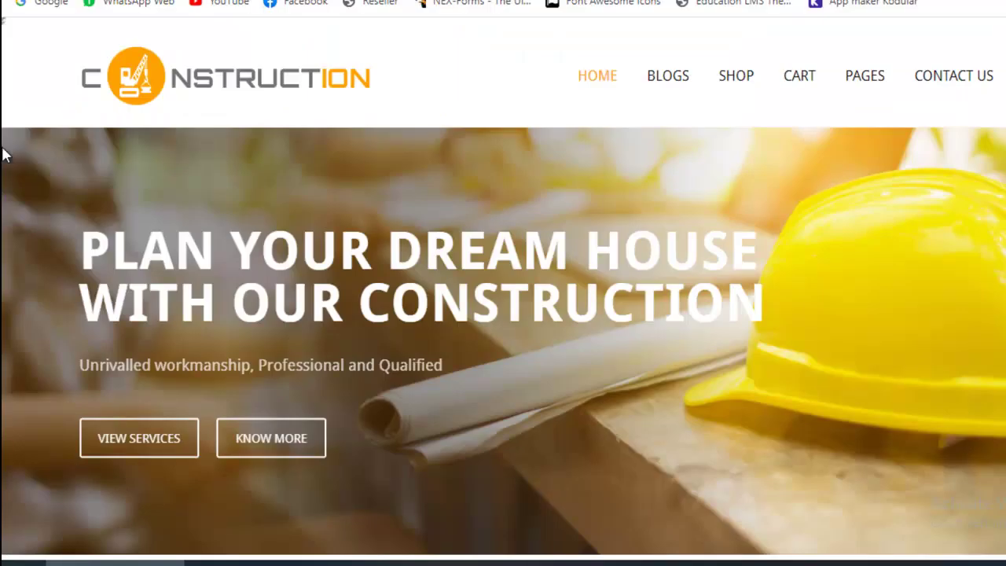
{"action": "left_click", "coordinate": [32, 355]}
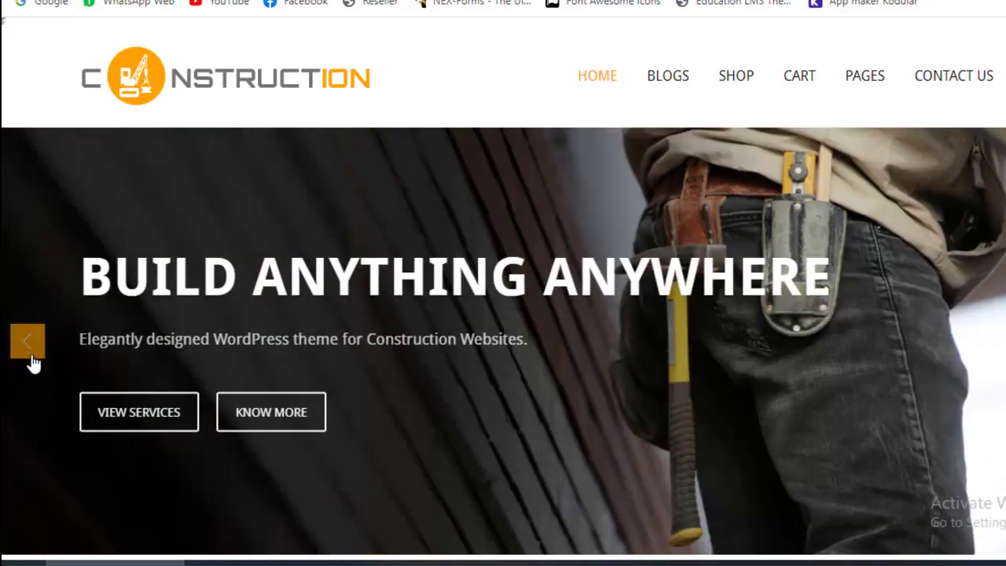
{"action": "left_click", "coordinate": [32, 355]}
{"action": "left_click", "coordinate": [32, 356]}
{"action": "left_click", "coordinate": [32, 358]}
{"action": "left_click", "coordinate": [33, 358]}
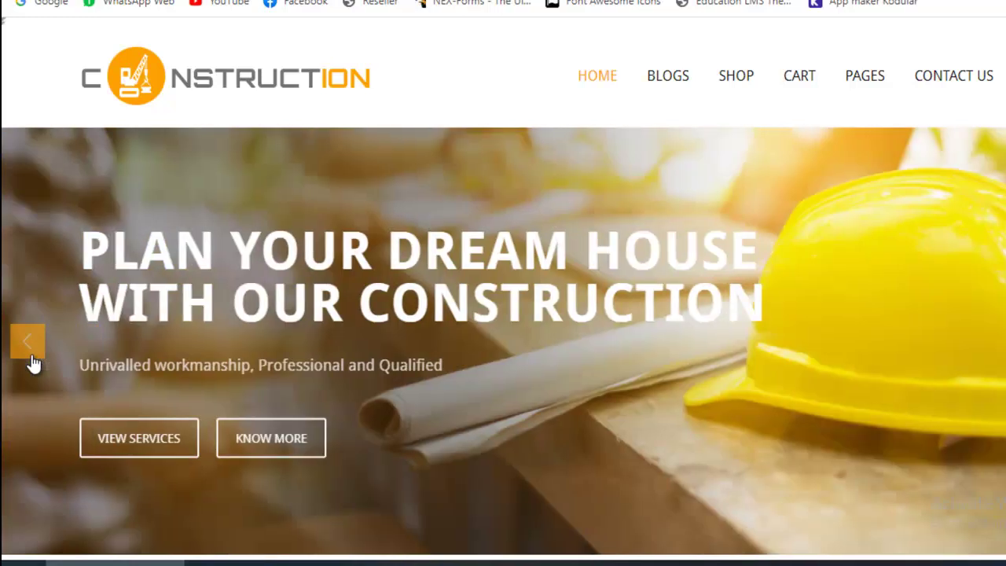
Add a new post category named Slides with no parent category.
{"action": "left_click", "coordinate": [47, 1]}
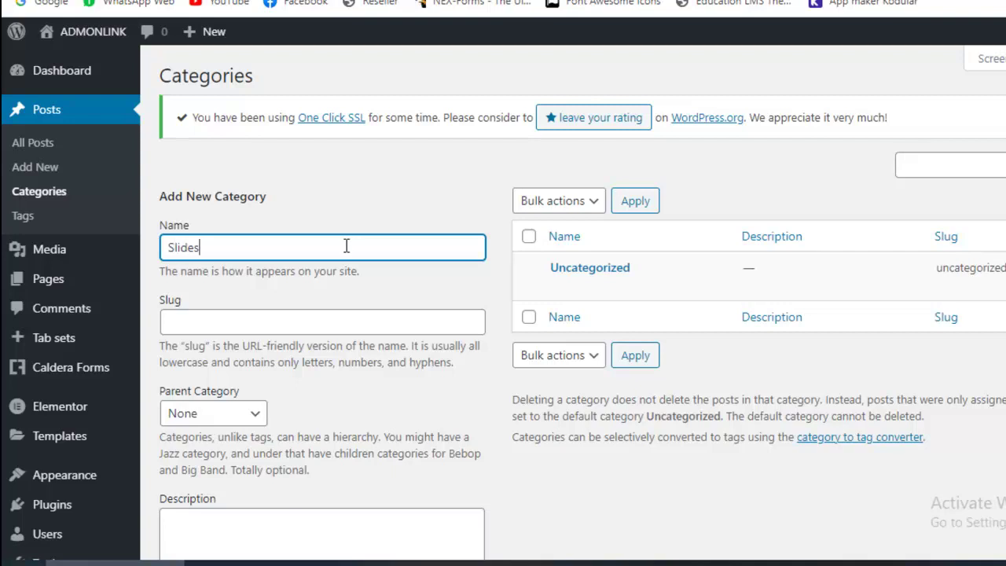
{"action": "left_click", "coordinate": [390, 178]}
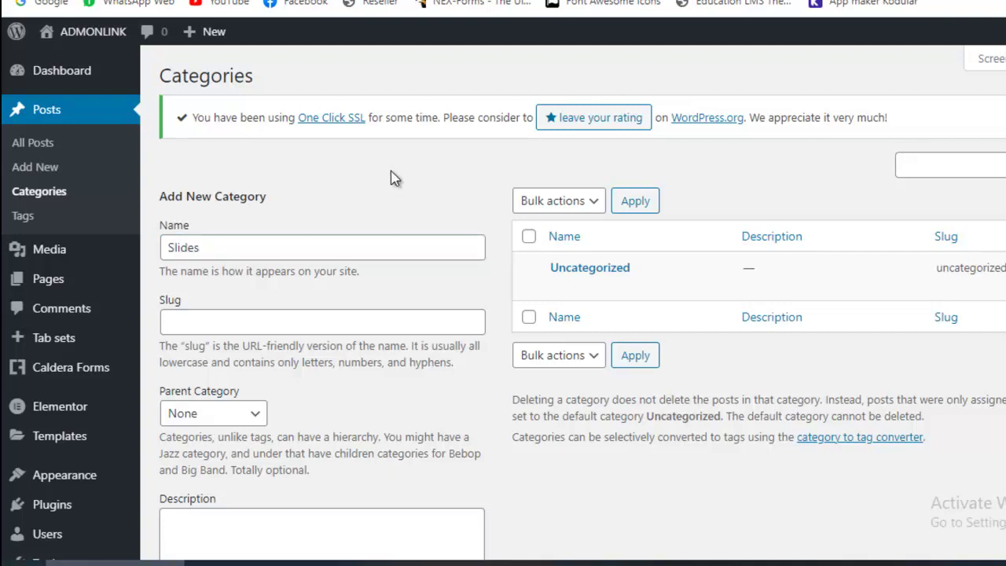
{"action": "scroll", "coordinate": [393, 179], "scroll_direction": "down", "scroll_amount": 1}
{"action": "scroll", "coordinate": [393, 179], "scroll_direction": "down", "scroll_amount": 1}
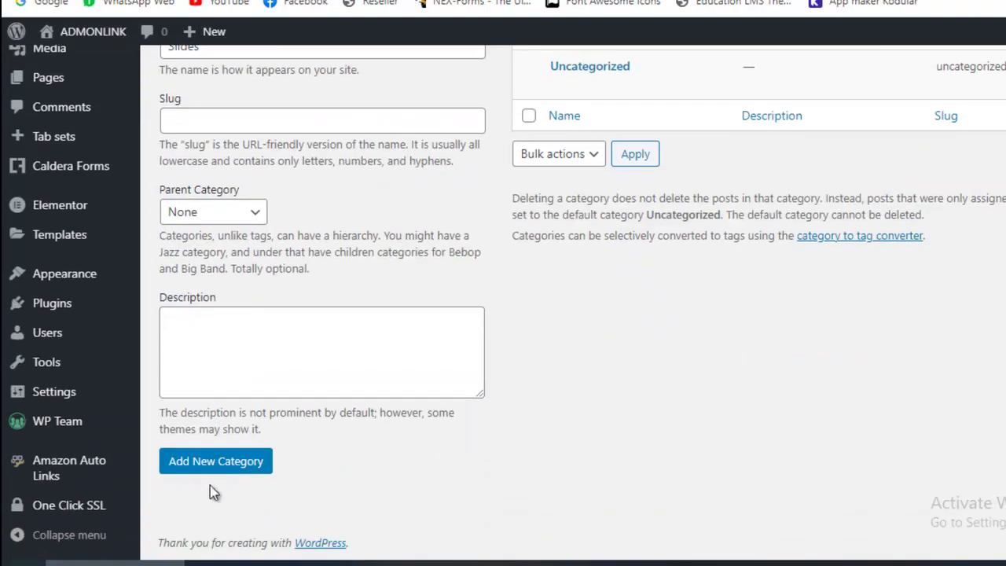
{"action": "left_click", "coordinate": [223, 466]}
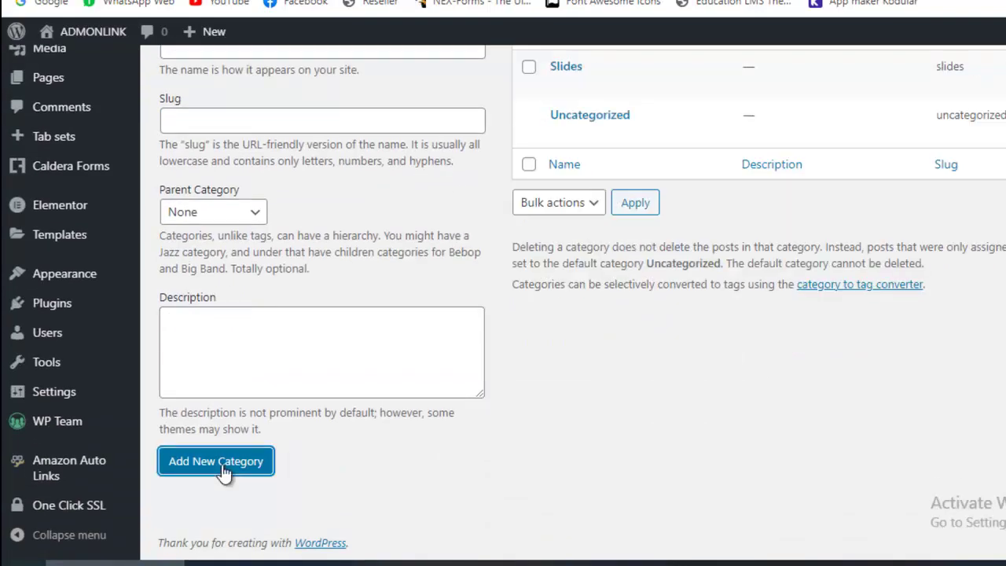
{"action": "scroll", "coordinate": [223, 472], "scroll_direction": "up", "scroll_amount": 2}
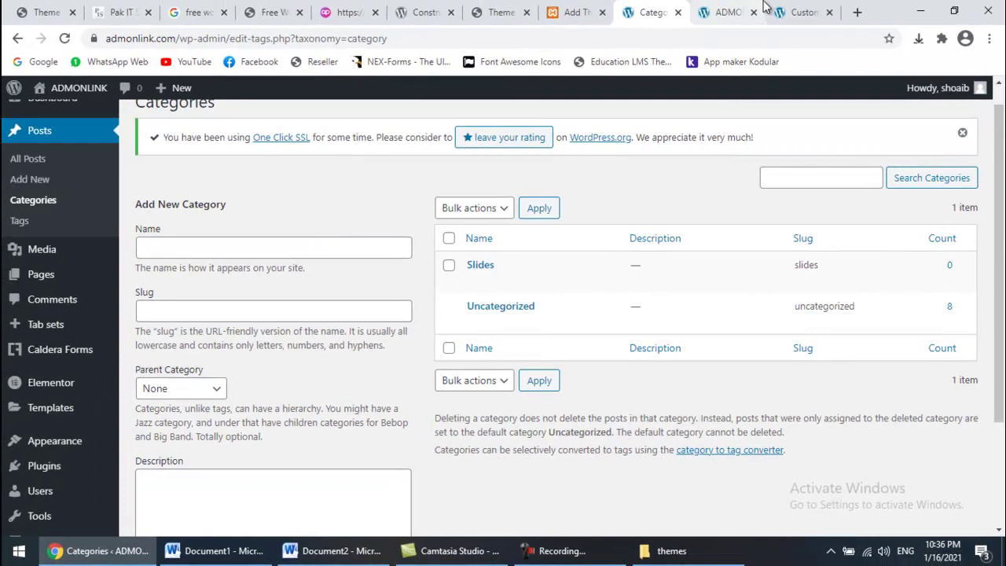
Copy the yellow helmet slide image from the Construction theme demo and launch Photoshop from the desktop.
{"action": "left_click", "coordinate": [728, 11]}
{"action": "left_click", "coordinate": [653, 9]}
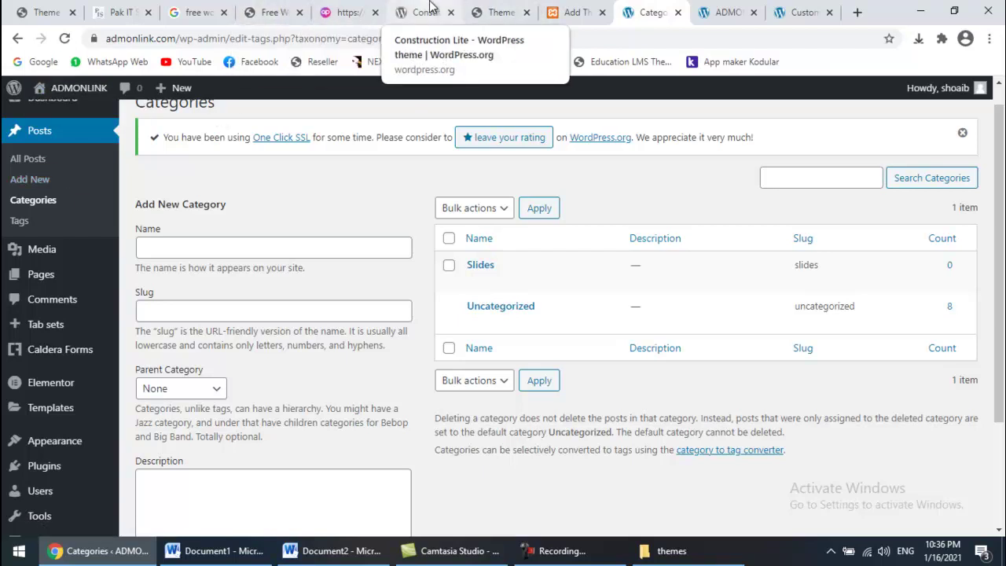
{"action": "left_click", "coordinate": [43, 8]}
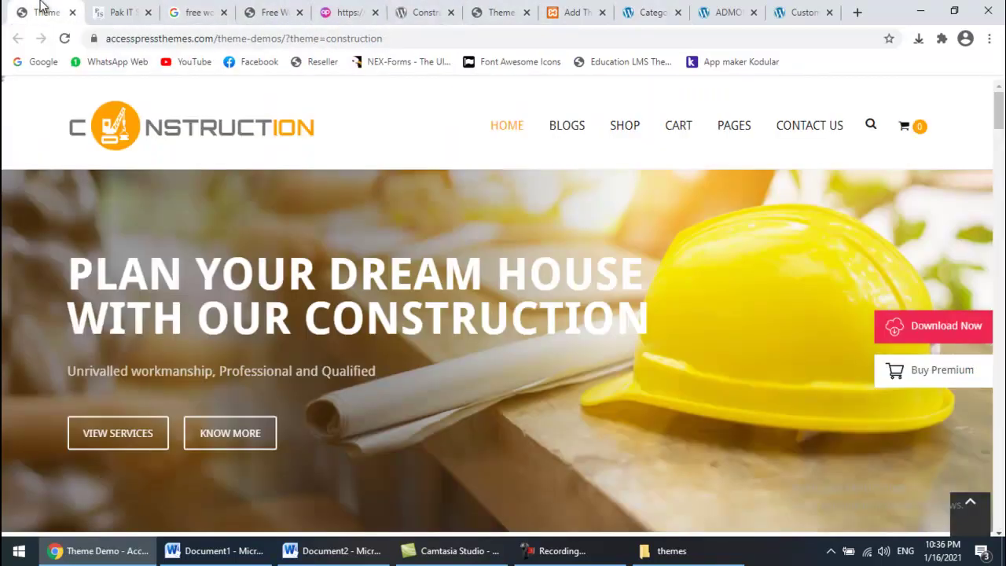
{"action": "right_click", "coordinate": [203, 199]}
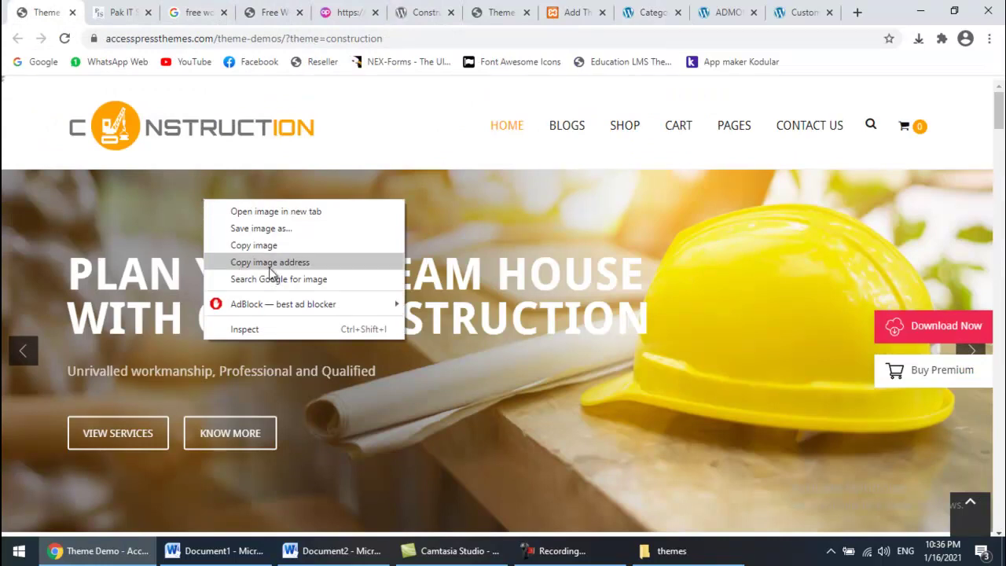
{"action": "left_click", "coordinate": [280, 247]}
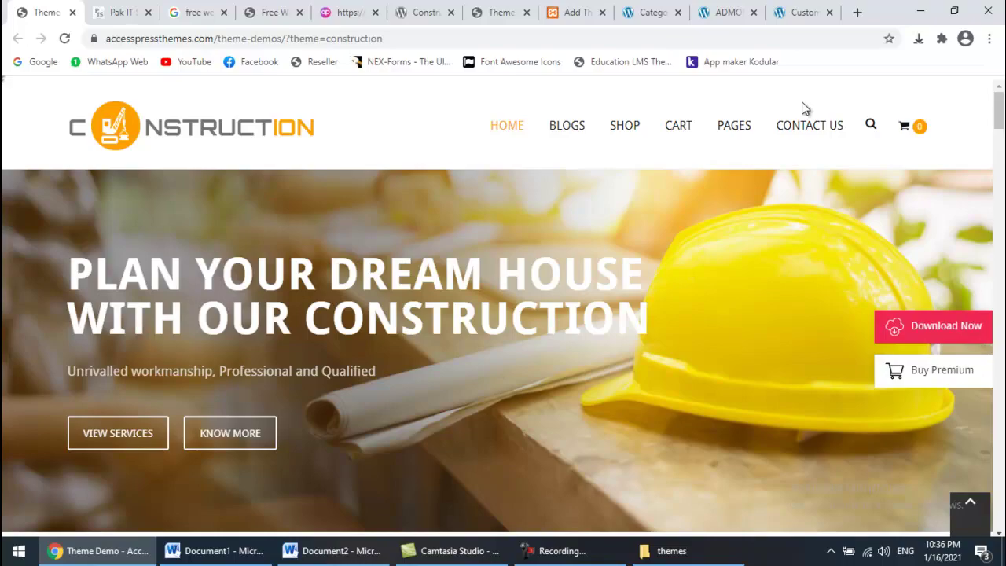
{"action": "key", "text": "super+d"}
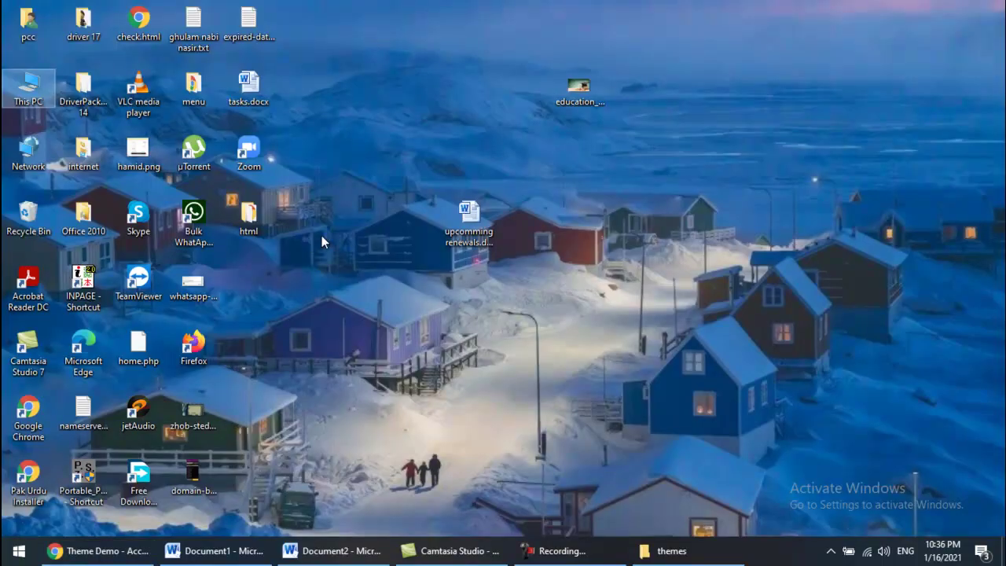
{"action": "left_click", "coordinate": [92, 475]}
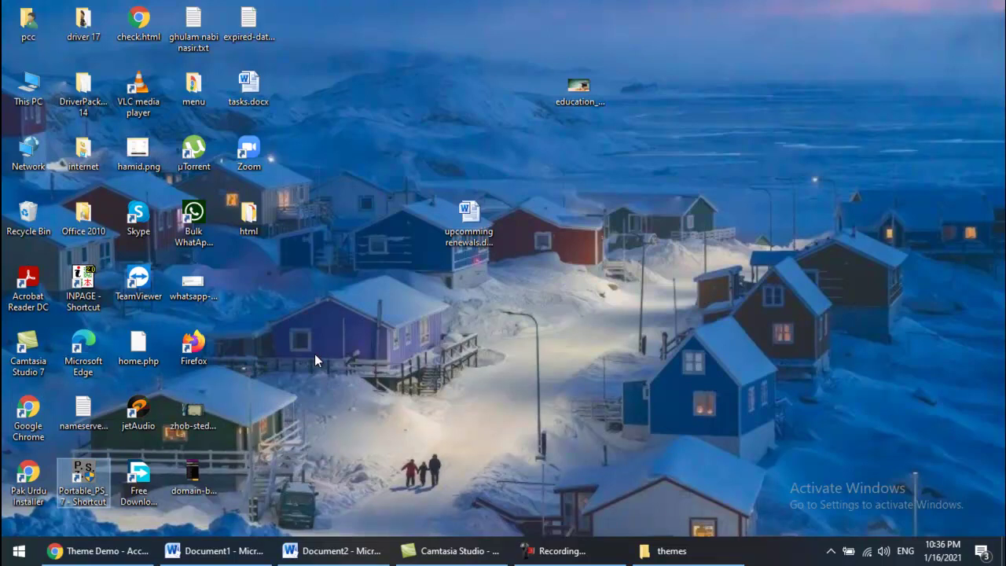
{"action": "key", "text": "Return"}
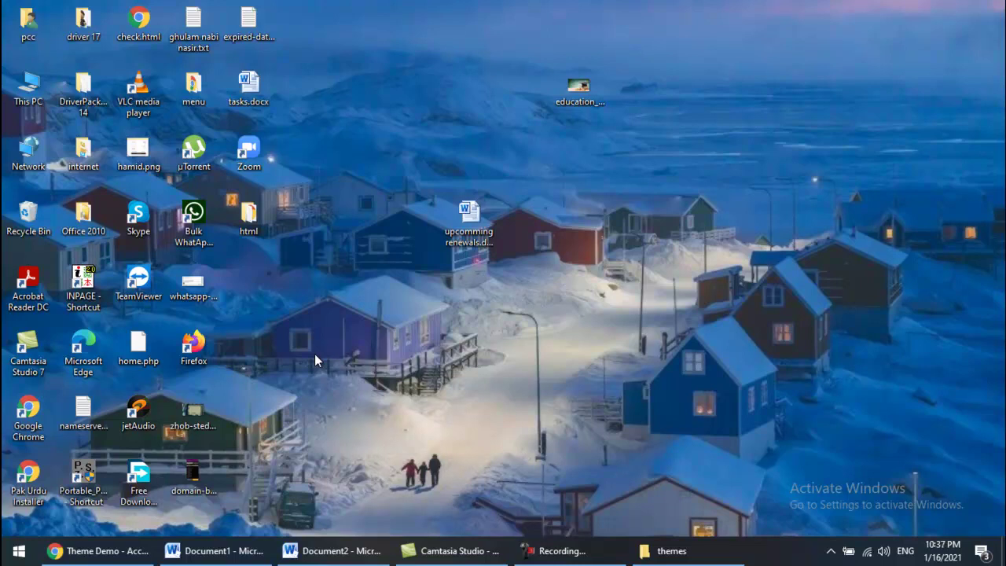
Return to the theme demo, copy the yellow helmet slide image again and switch to Photoshop.
{"action": "key", "text": "alt+Tab"}
{"action": "right_click", "coordinate": [253, 210]}
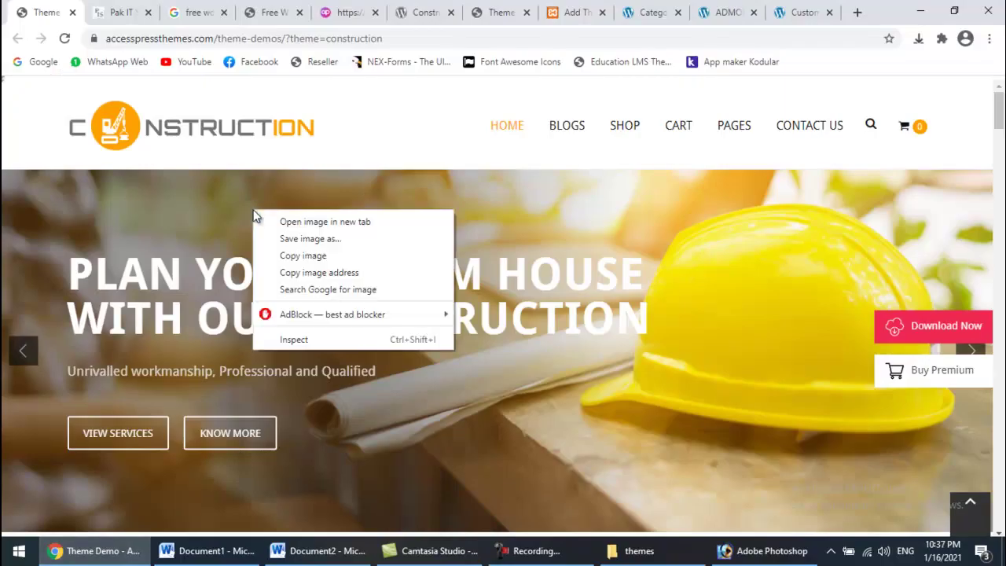
{"action": "left_click", "coordinate": [321, 256]}
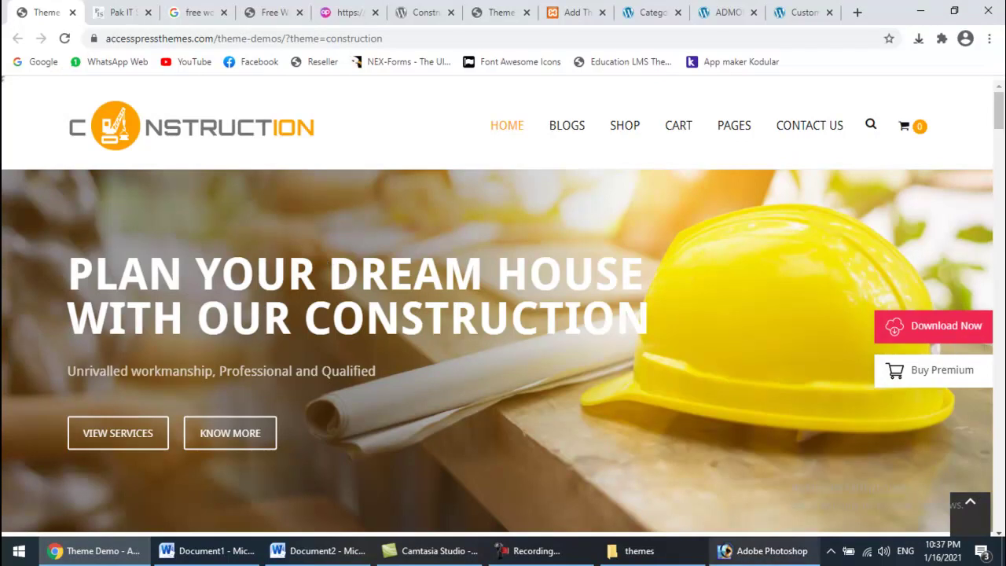
{"action": "left_click", "coordinate": [761, 550]}
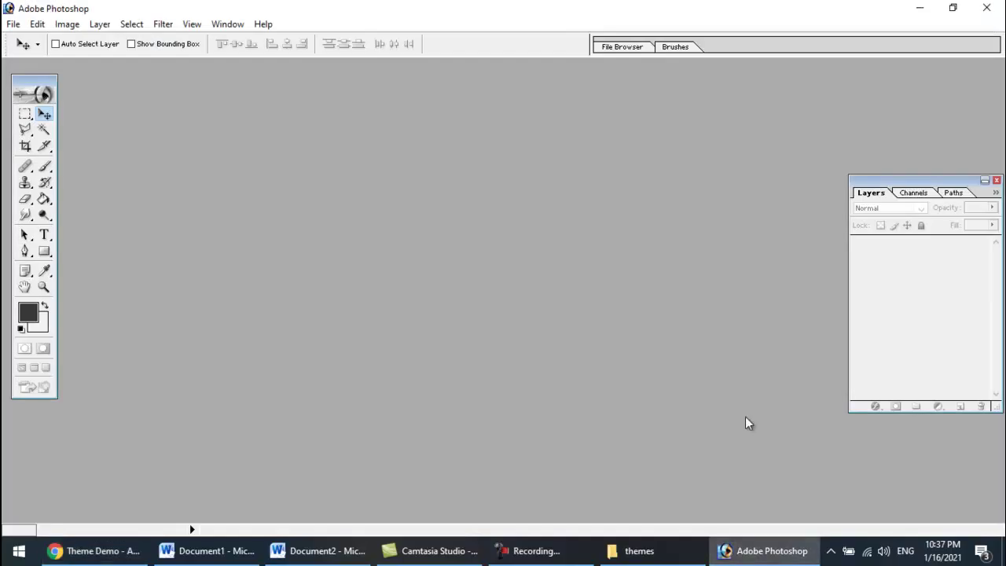
Create a white 1920 × 700 pixel RGB document at 72 pixels/inch and paste the copied slide image into it.
{"action": "key", "text": "ctrl+n"}
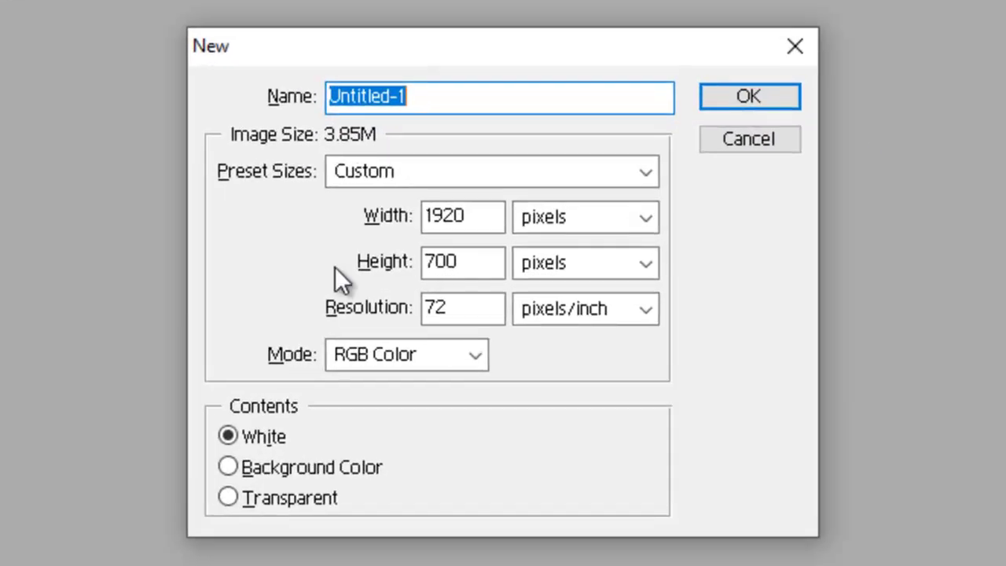
{"action": "left_click_drag", "start_coordinate": [498, 215], "coordinate": [309, 209]}
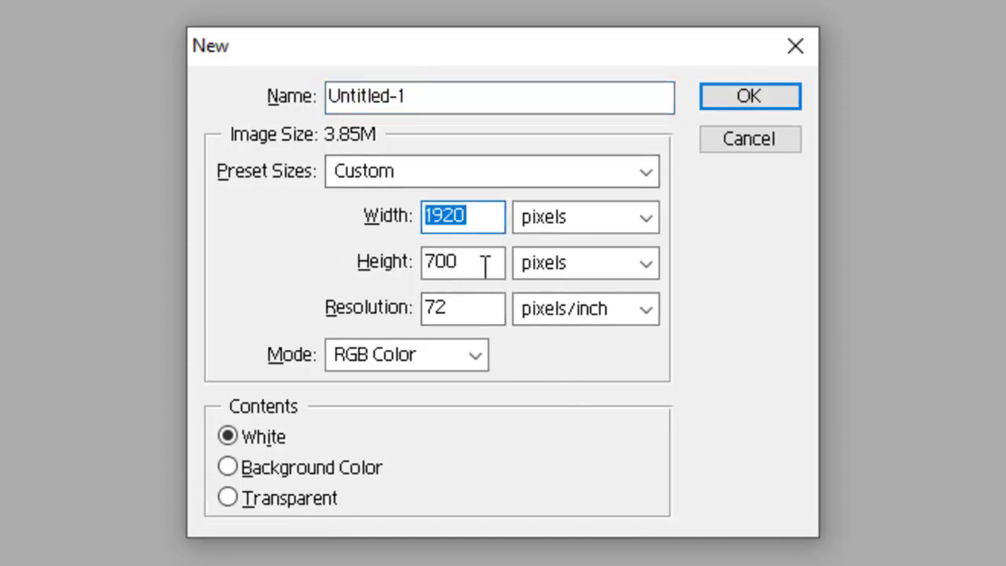
{"action": "left_click_drag", "start_coordinate": [485, 266], "coordinate": [406, 260]}
{"action": "left_click", "coordinate": [751, 104]}
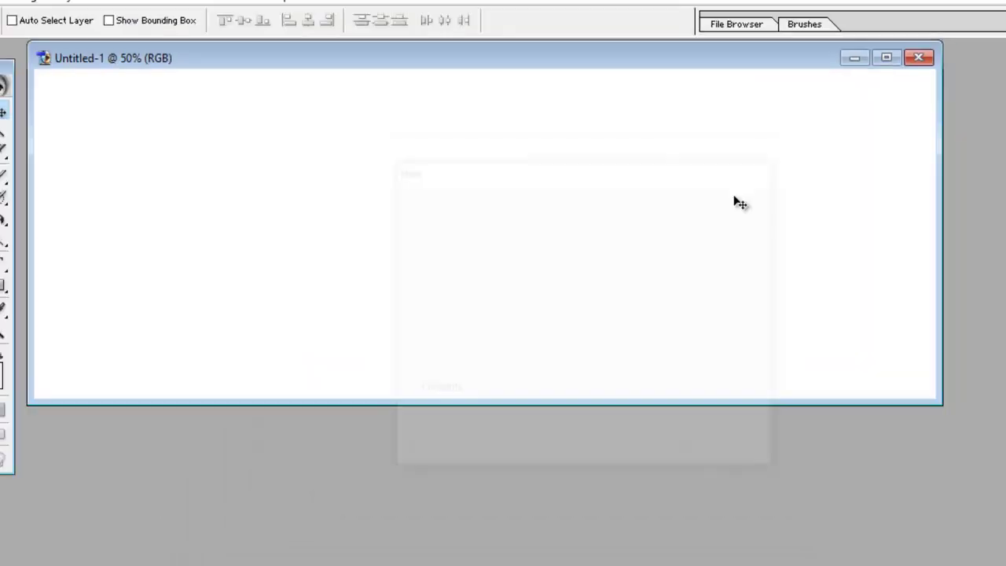
{"action": "key", "text": "ctrl+v"}
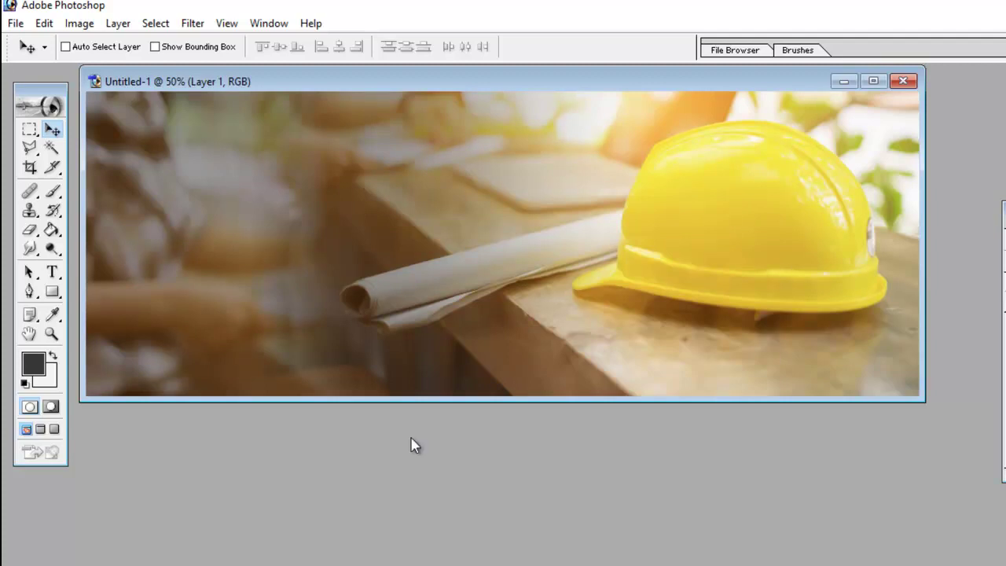
Check the slide image's pixel width, height and resolution in Image Size without changing them.
{"action": "left_click", "coordinate": [79, 23]}
{"action": "left_click", "coordinate": [110, 158]}
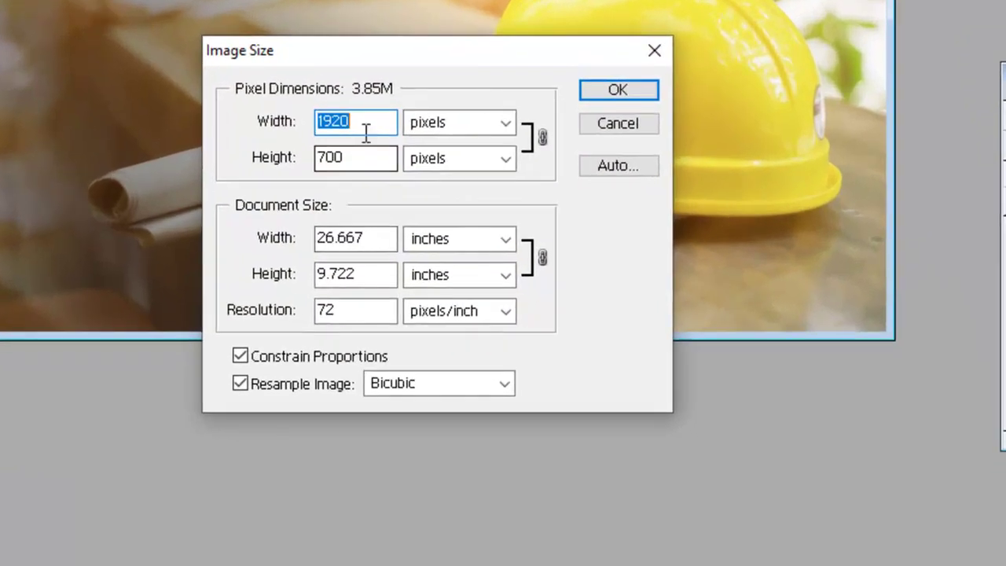
{"action": "left_click_drag", "start_coordinate": [365, 134], "coordinate": [307, 130]}
{"action": "left_click_drag", "start_coordinate": [364, 158], "coordinate": [280, 162]}
{"action": "left_click_drag", "start_coordinate": [374, 309], "coordinate": [265, 318]}
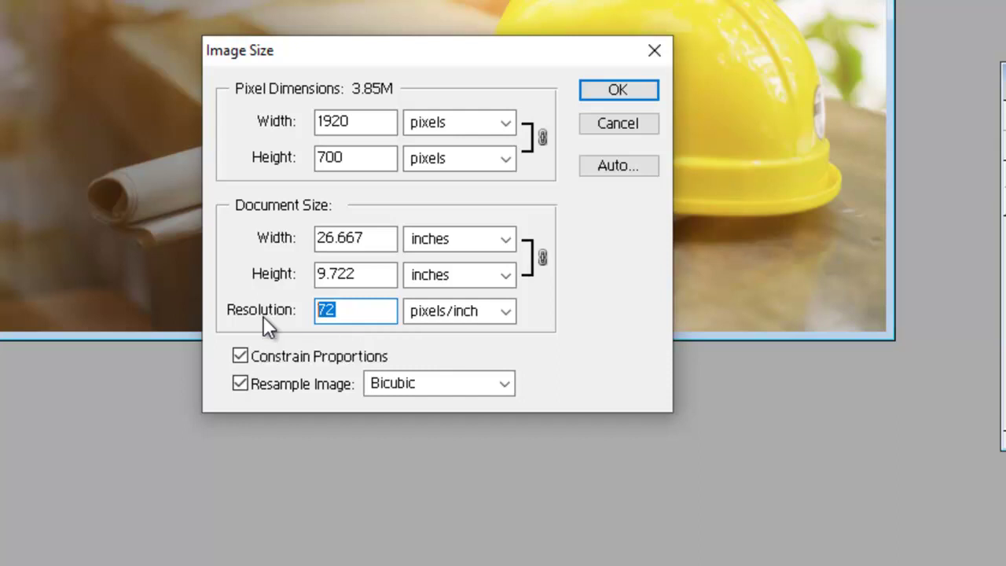
{"action": "left_click", "coordinate": [597, 124]}
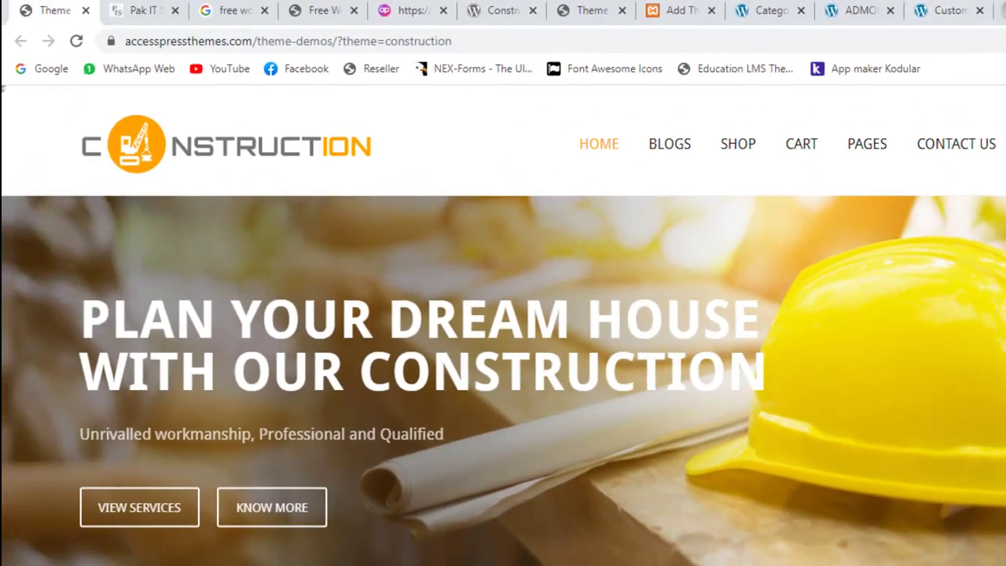
Open a new browser tab for an image search.
{"action": "key", "text": "ctrl+t"}
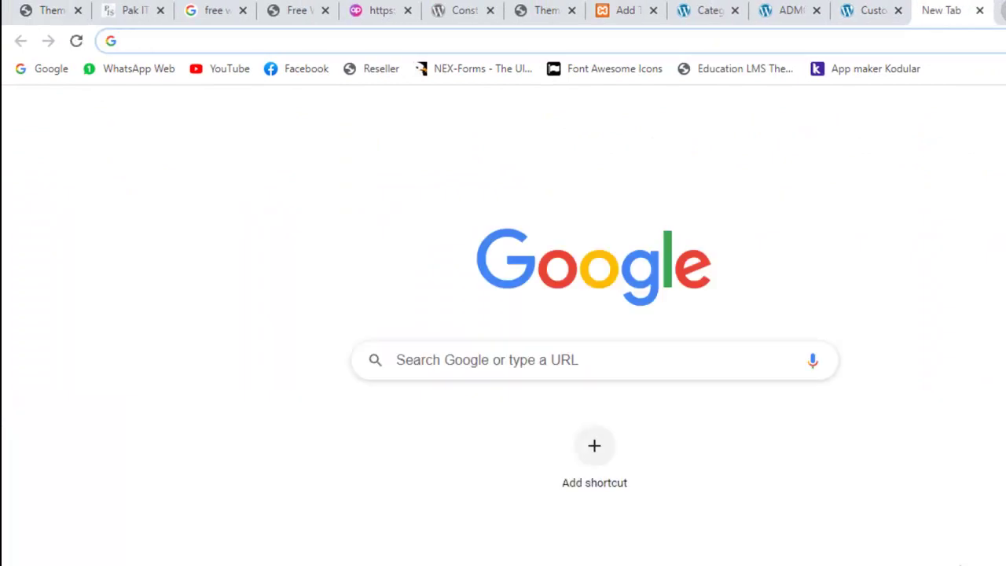
{"action": "type", "text": "website d"}
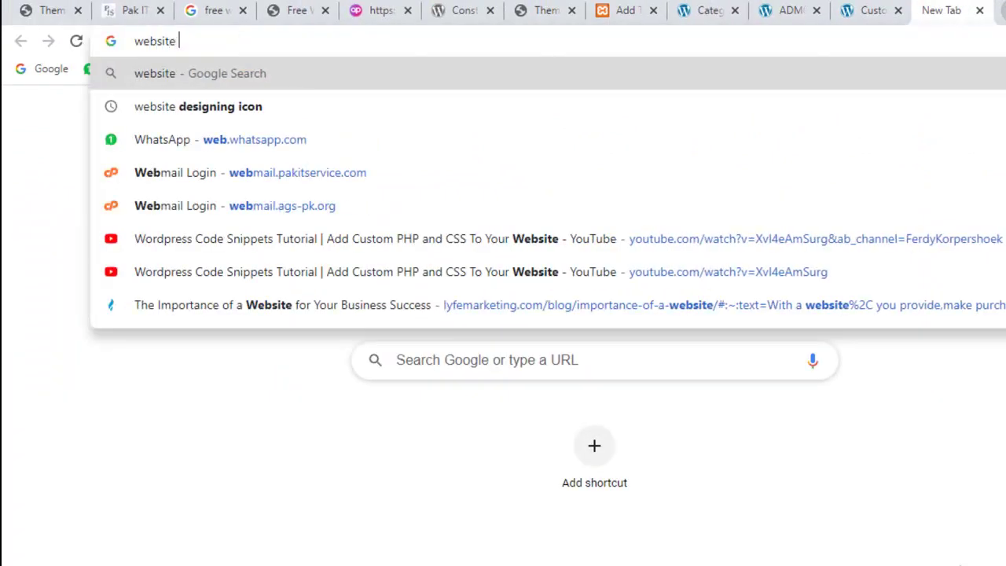
{"action": "key", "text": "BackSpace"}
{"action": "key", "text": "BackSpace"}
{"action": "key", "text": "BackSpace"}
{"action": "key", "text": "BackSpace"}
{"action": "key", "text": "BackSpace"}
{"action": "key", "text": "BackSpace"}
{"action": "key", "text": "BackSpace"}
{"action": "key", "text": "BackSpace"}
{"action": "key", "text": "BackSpace"}
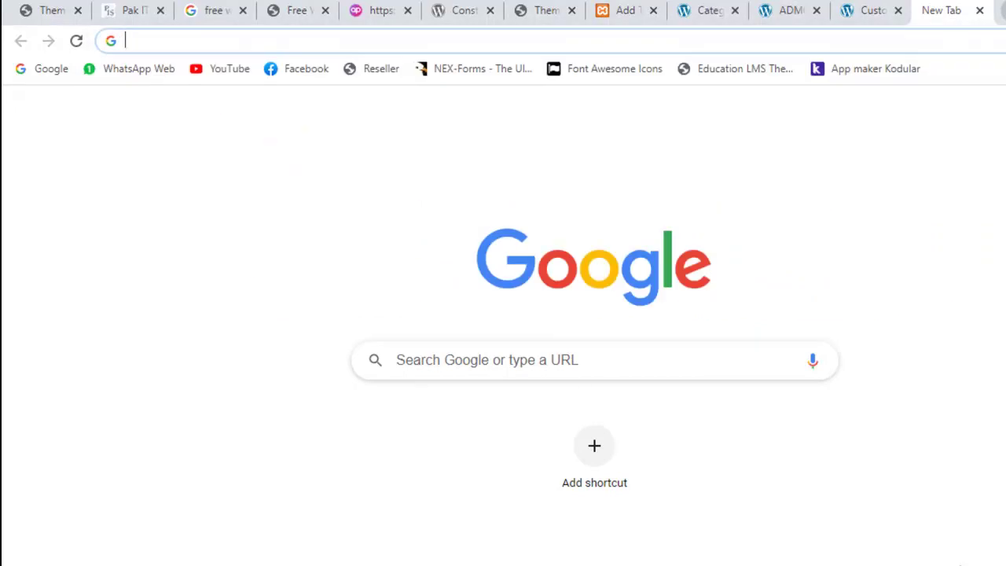
Search Google Images for "digital marketing" and preview the picture of a suited man holding a tablet under marketing icons.
{"action": "type", "text": "digital marketing"}
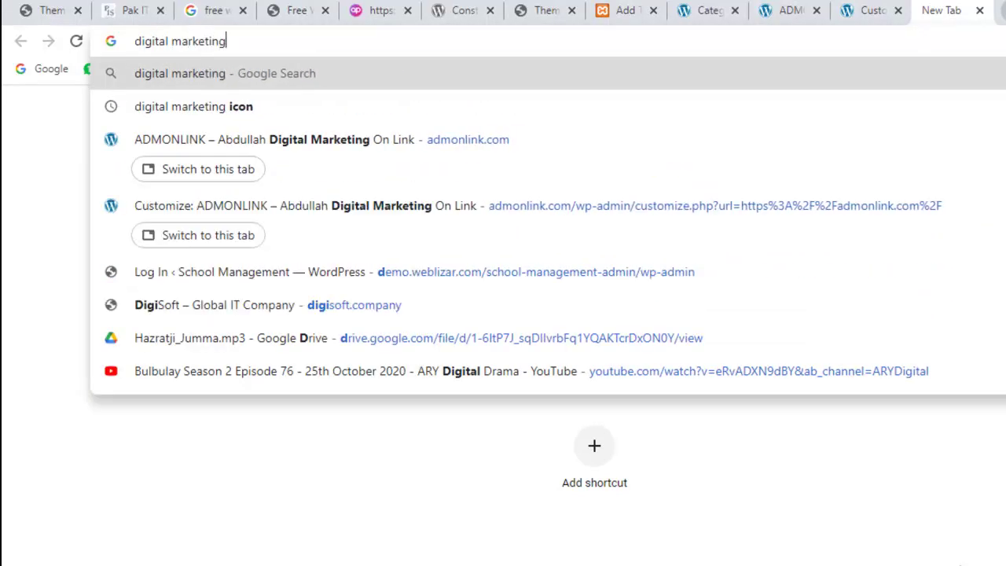
{"action": "key", "text": "Return"}
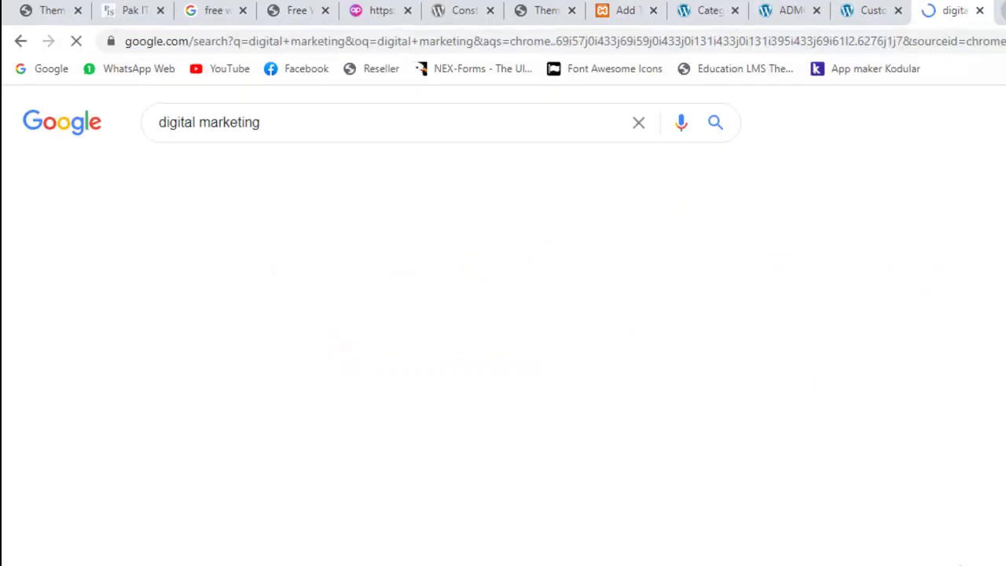
{"action": "left_click", "coordinate": [244, 179]}
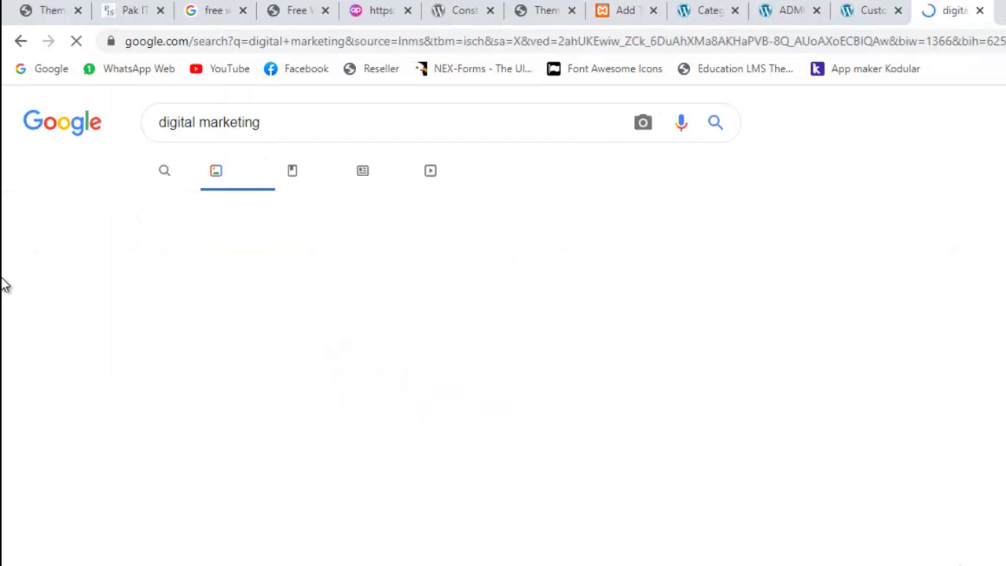
{"action": "scroll", "coordinate": [4, 284], "scroll_direction": "down", "scroll_amount": 5}
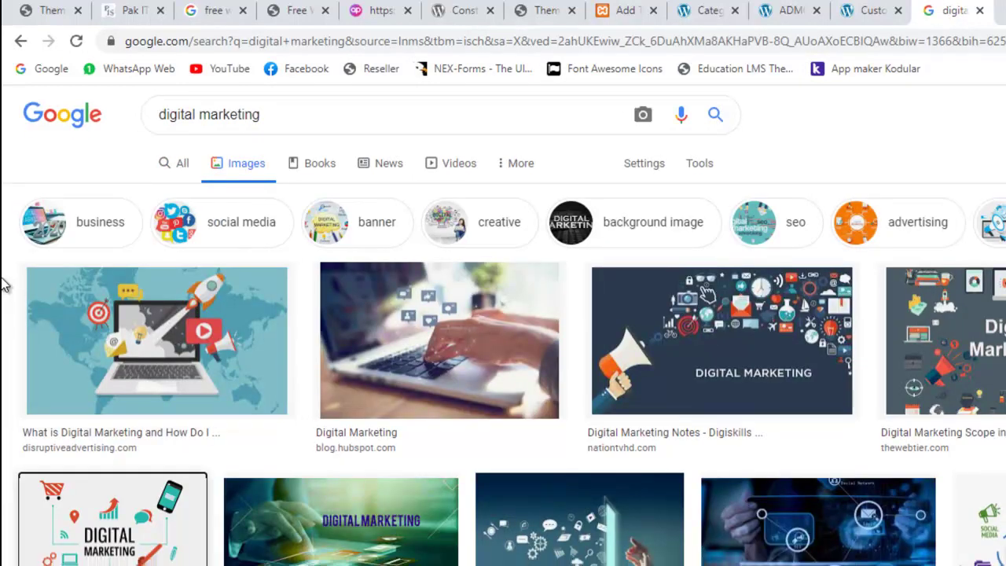
{"action": "scroll", "coordinate": [4, 285], "scroll_direction": "down", "scroll_amount": 1}
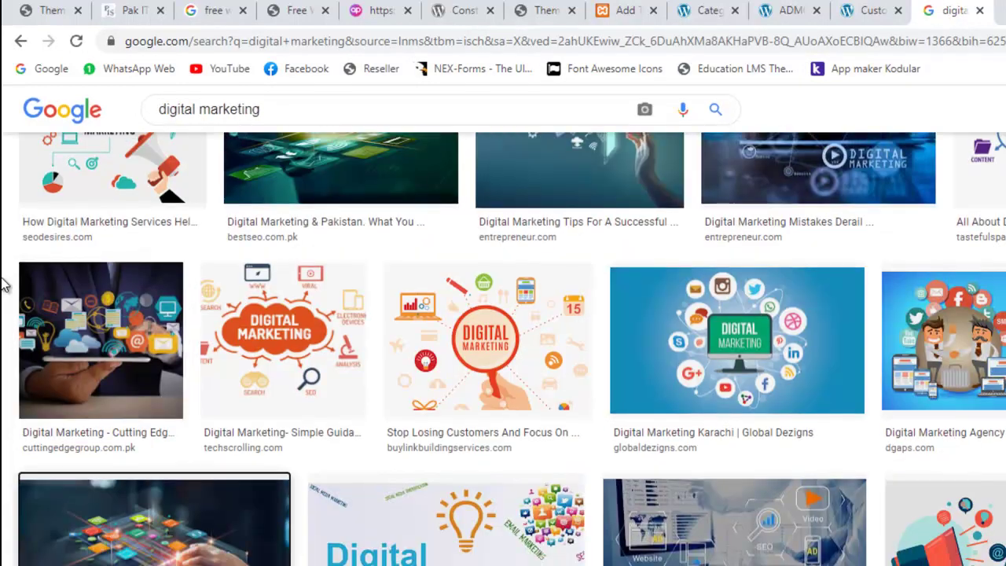
{"action": "left_click", "coordinate": [194, 555]}
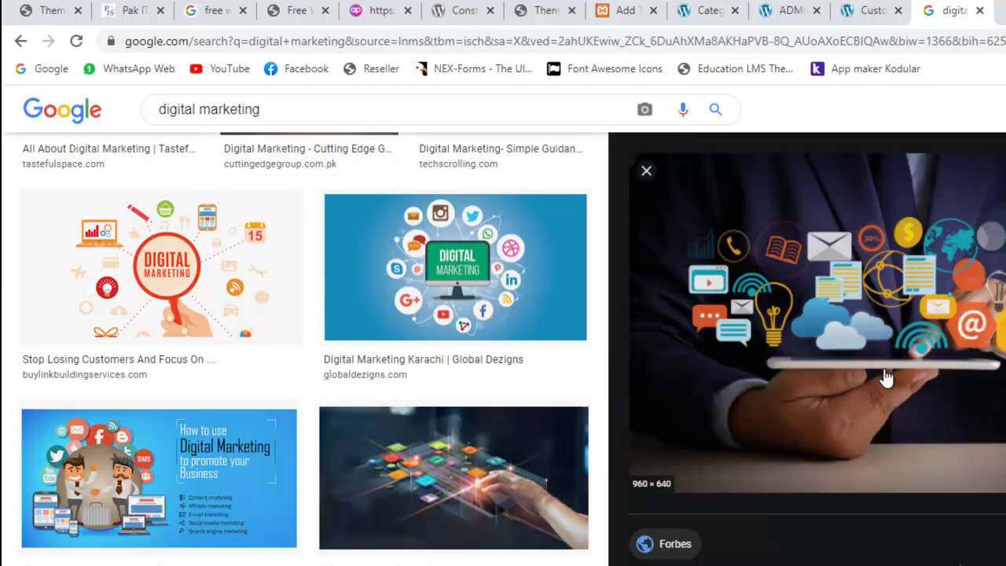
Preview the Global Dezigns picture of a digital marketing monitor surrounded by social media icons and copy the image.
{"action": "left_click", "coordinate": [471, 270]}
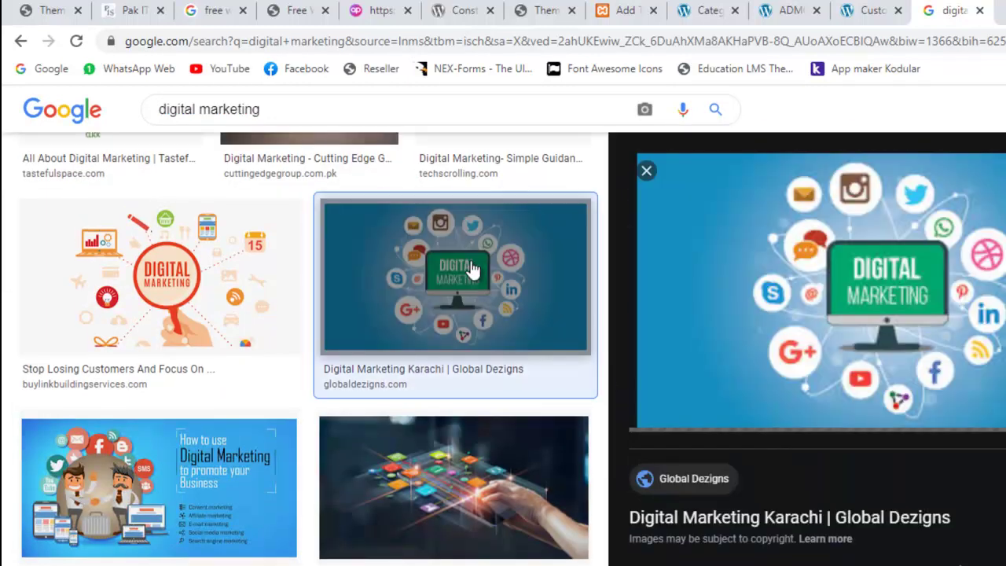
{"action": "right_click", "coordinate": [777, 321]}
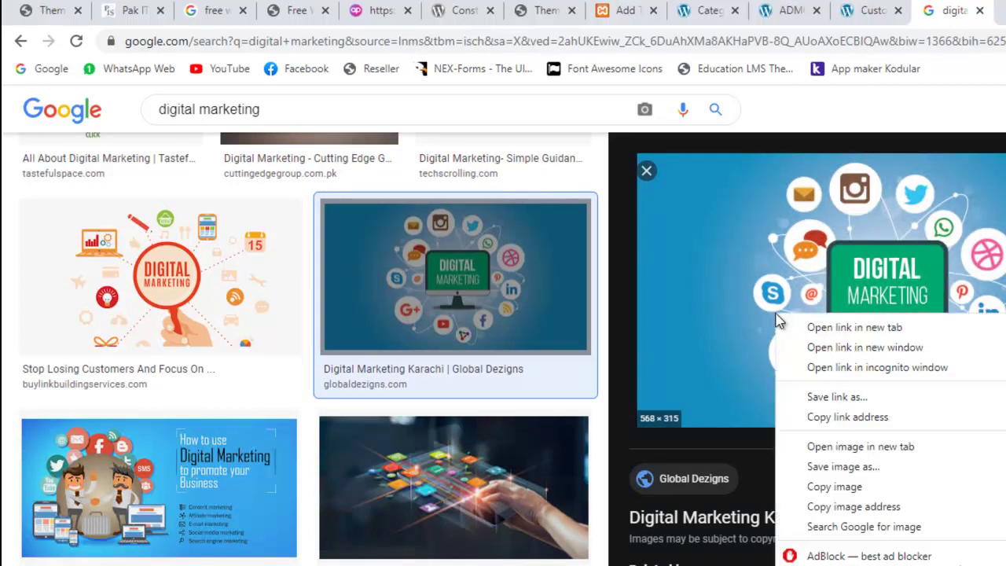
{"action": "left_click", "coordinate": [821, 485]}
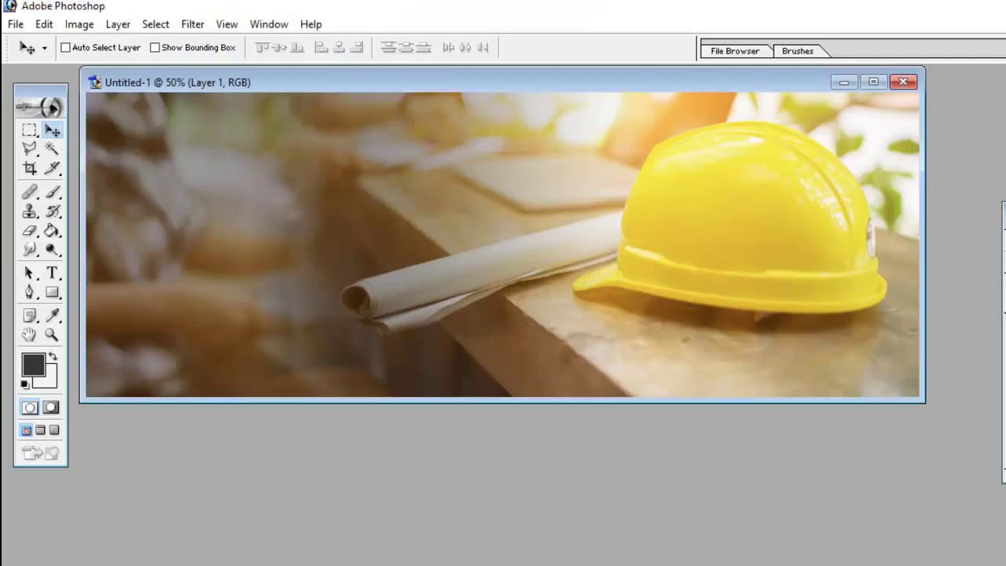
In Photoshop, create a white 568 × 315 pixel RGB document at 72 pixels/inch and paste the copied image into it.
{"action": "key", "text": "ctrl+n"}
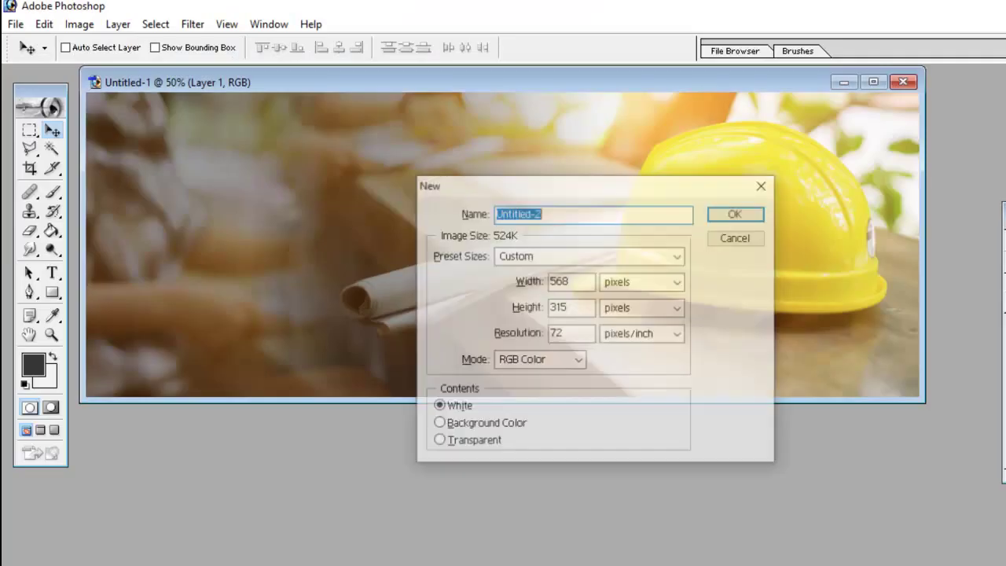
{"action": "key", "text": "Return"}
{"action": "key", "text": "ctrl+v"}
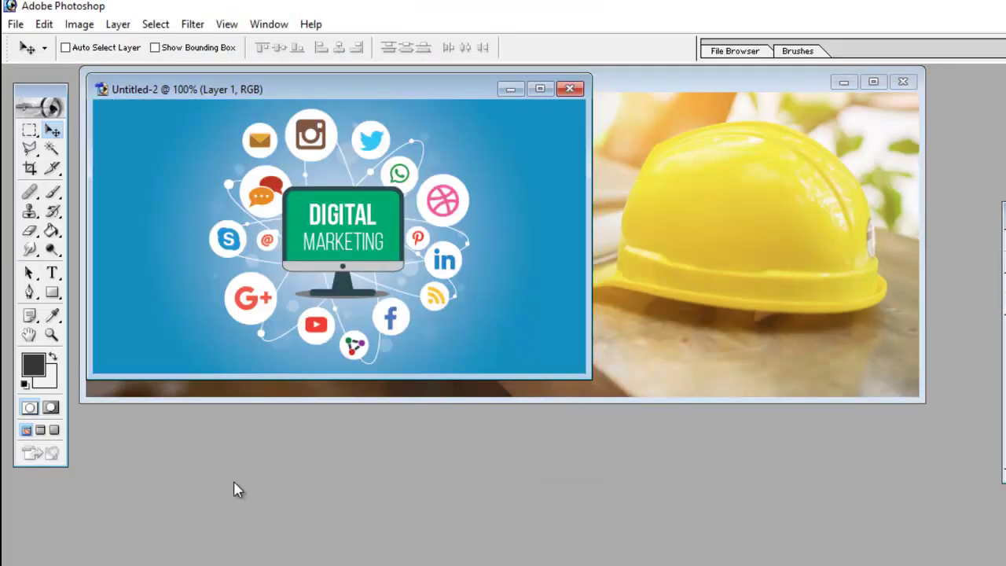
Bring the digital marketing image into the helmet slide document at its upper-right corner and start a Free Transform on it.
{"action": "left_click_drag", "start_coordinate": [348, 281], "coordinate": [800, 183]}
{"action": "key", "text": "ctrl+t"}
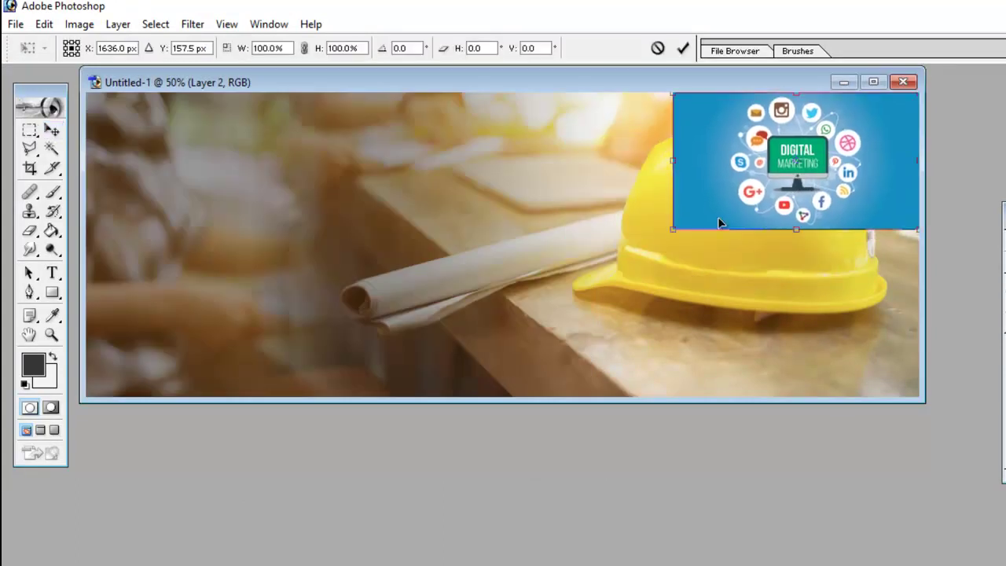
Scale the digital marketing image to 350% and position it to fill the banner canvas with the monitor near the centre.
{"action": "left_click_drag", "start_coordinate": [672, 229], "coordinate": [11, 490]}
{"action": "left_click_drag", "start_coordinate": [169, 278], "coordinate": [165, 218]}
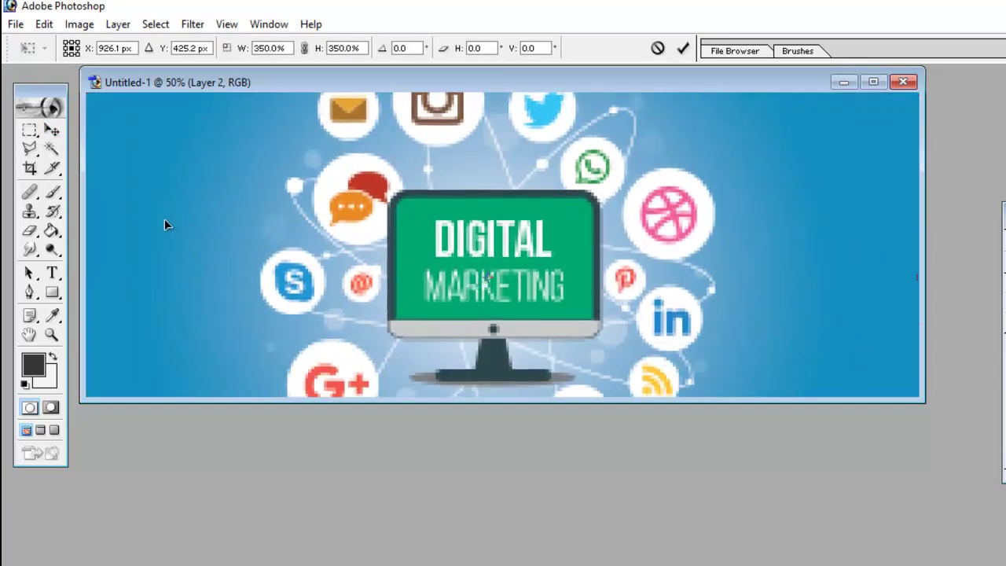
{"action": "key", "text": "Return"}
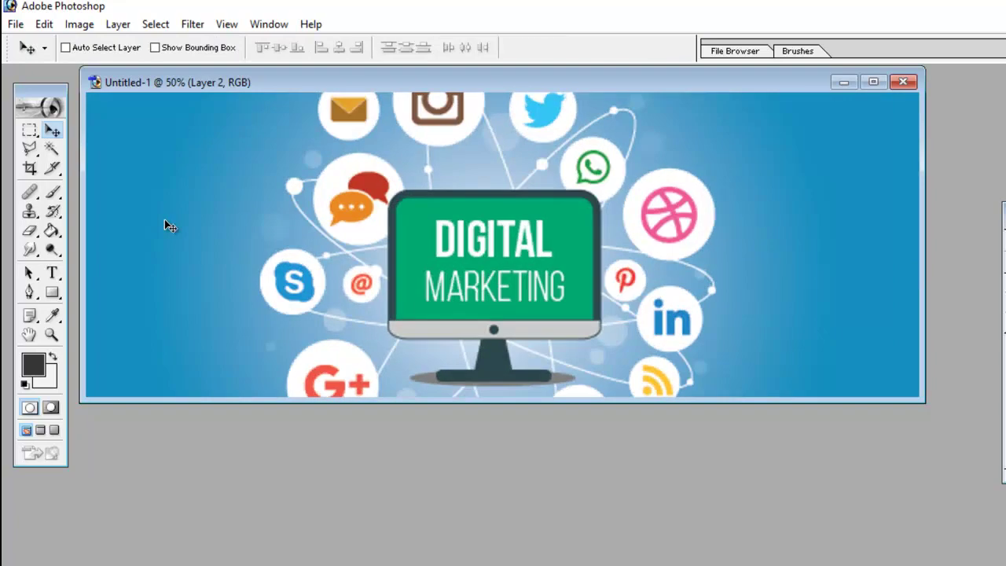
{"action": "left_click_drag", "start_coordinate": [203, 299], "coordinate": [211, 266]}
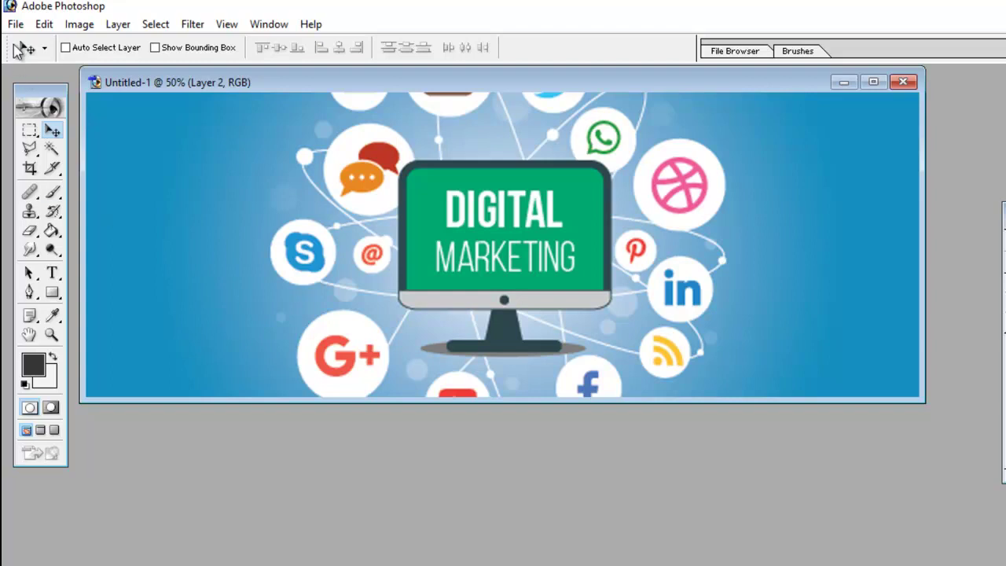
Start saving the banner as a JPEG copy and choose the customer's folder inside "customers websites data" as the destination.
{"action": "left_click", "coordinate": [15, 24]}
{"action": "left_click", "coordinate": [68, 183]}
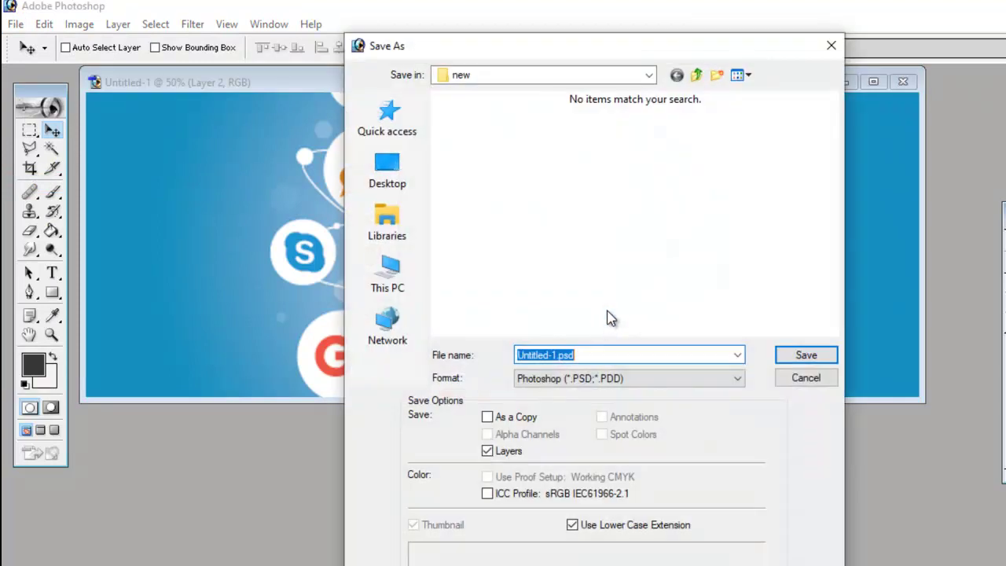
{"action": "left_click", "coordinate": [562, 379]}
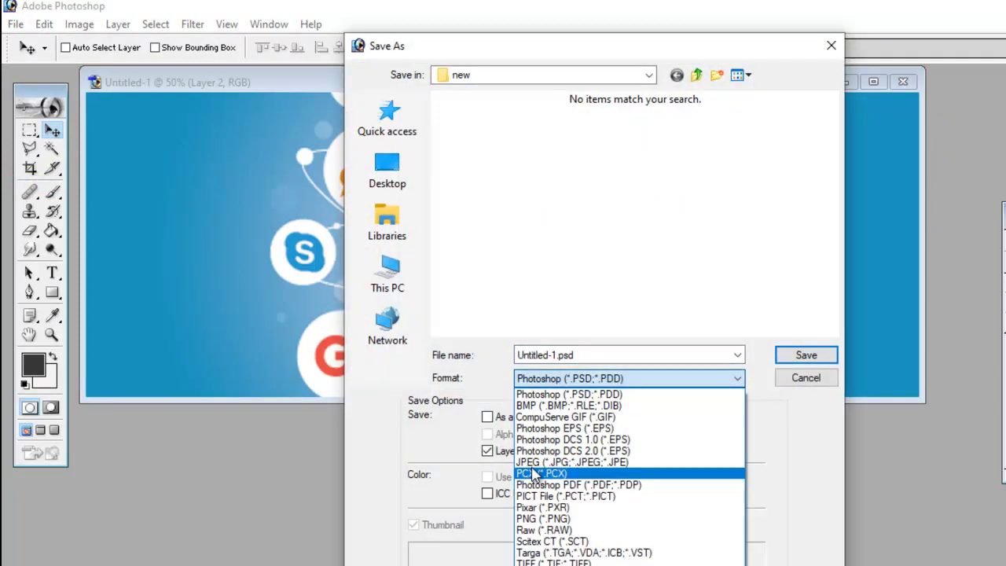
{"action": "left_click", "coordinate": [551, 462]}
{"action": "left_click", "coordinate": [699, 76]}
{"action": "left_click", "coordinate": [699, 76]}
{"action": "left_click", "coordinate": [699, 75]}
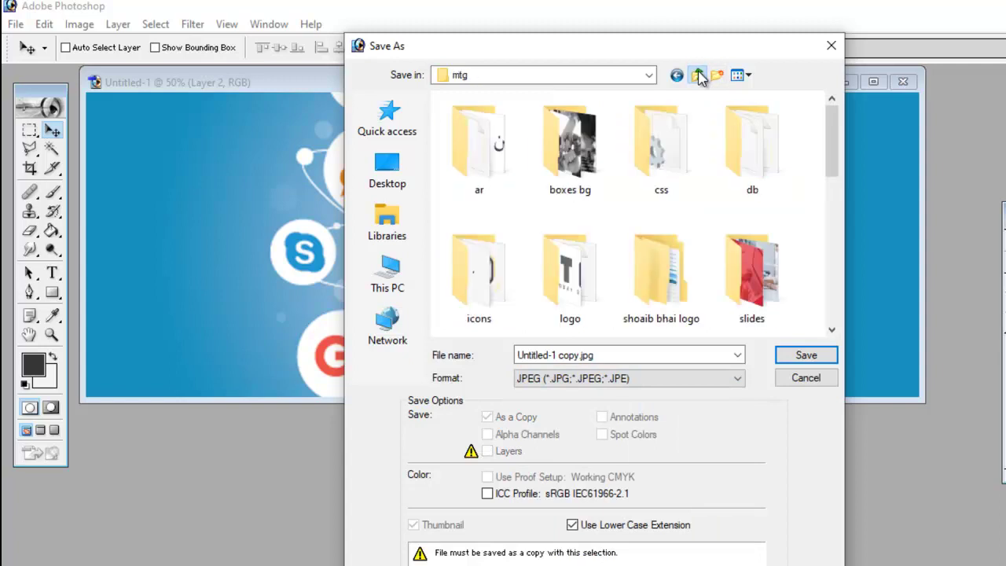
{"action": "left_click", "coordinate": [699, 75]}
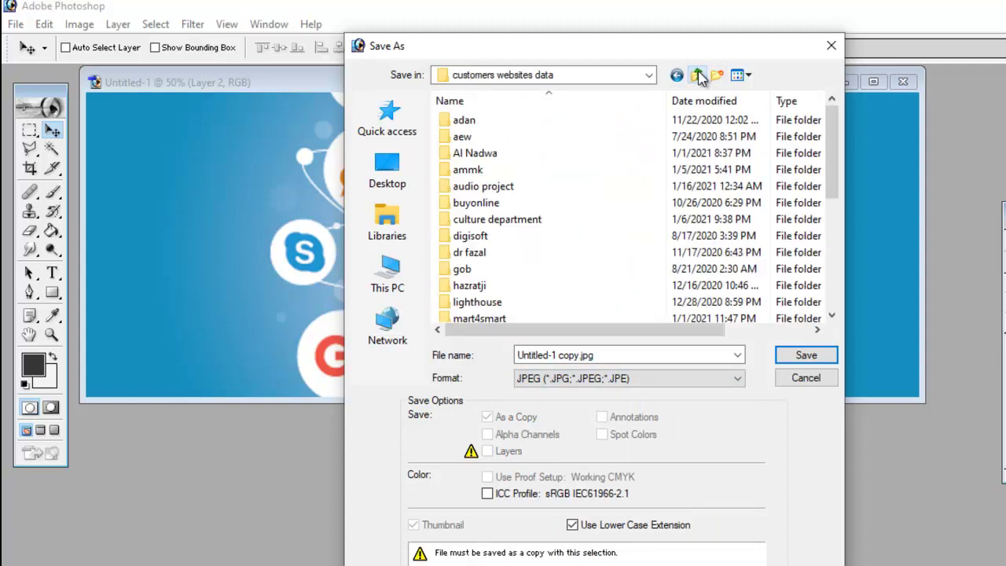
{"action": "left_click", "coordinate": [699, 75]}
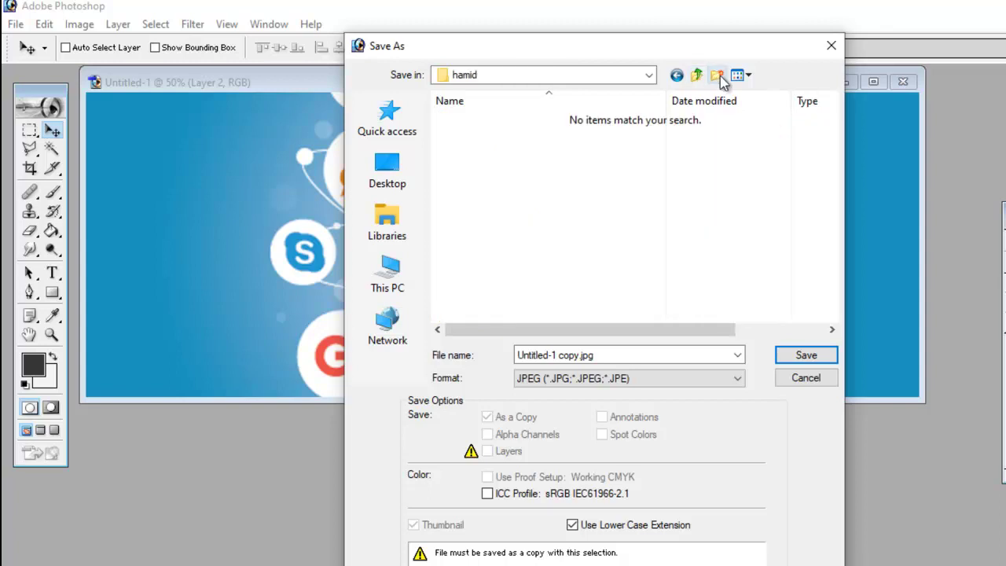
Name the JPEG file 1 and save it with the default JPEG options.
{"action": "left_click", "coordinate": [571, 378]}
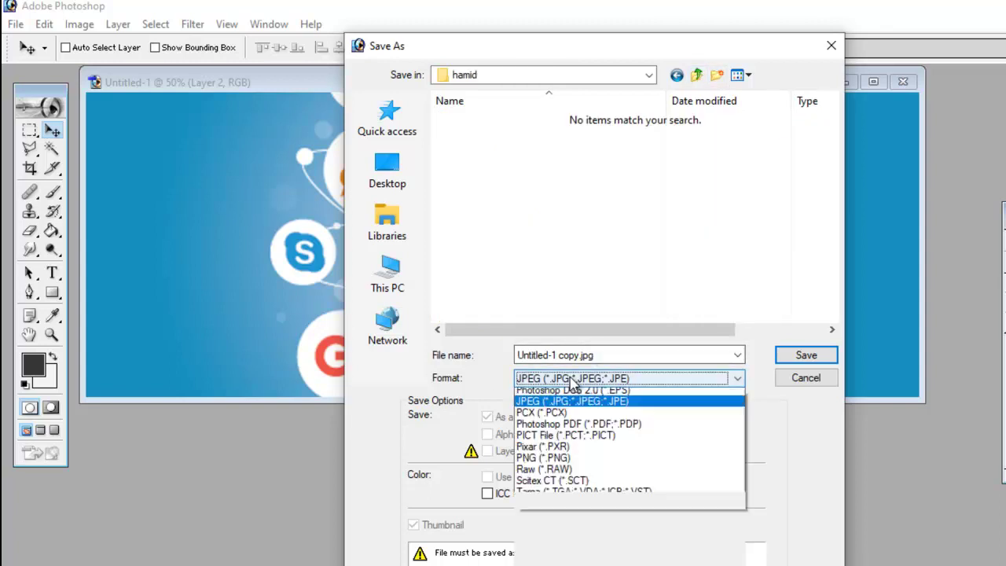
{"action": "left_click", "coordinate": [573, 381]}
{"action": "left_click", "coordinate": [602, 356]}
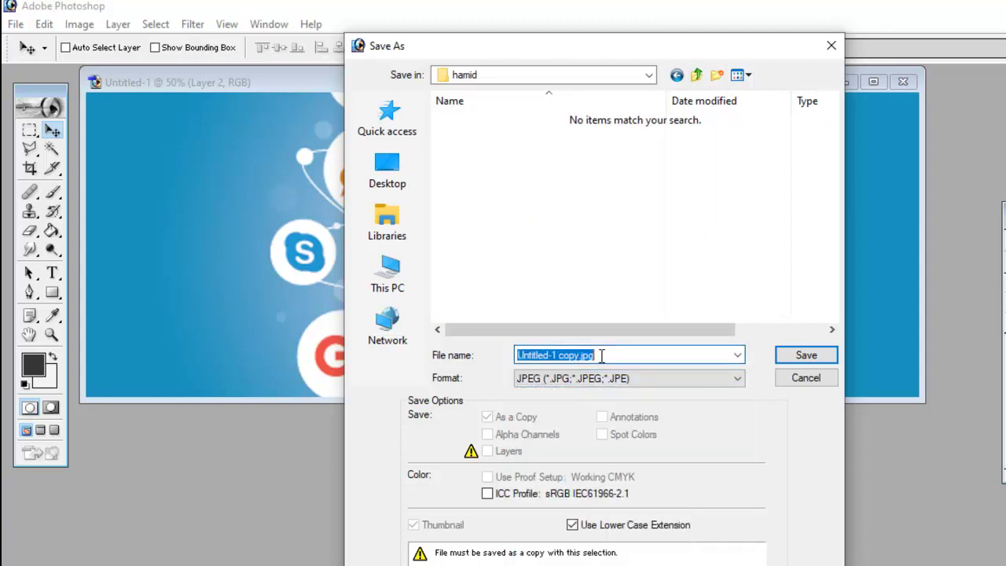
{"action": "type", "text": "5"}
{"action": "key", "text": "Return"}
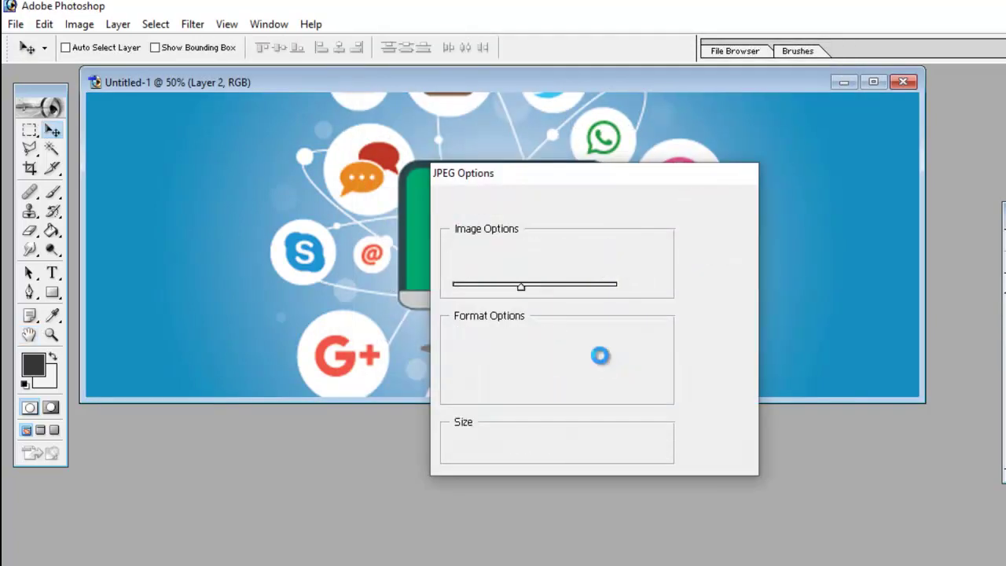
{"action": "key", "text": "Return"}
Switch to Chrome and start a new post in the ADMONLINK WordPress admin.
{"action": "key", "text": "alt+Tab"}
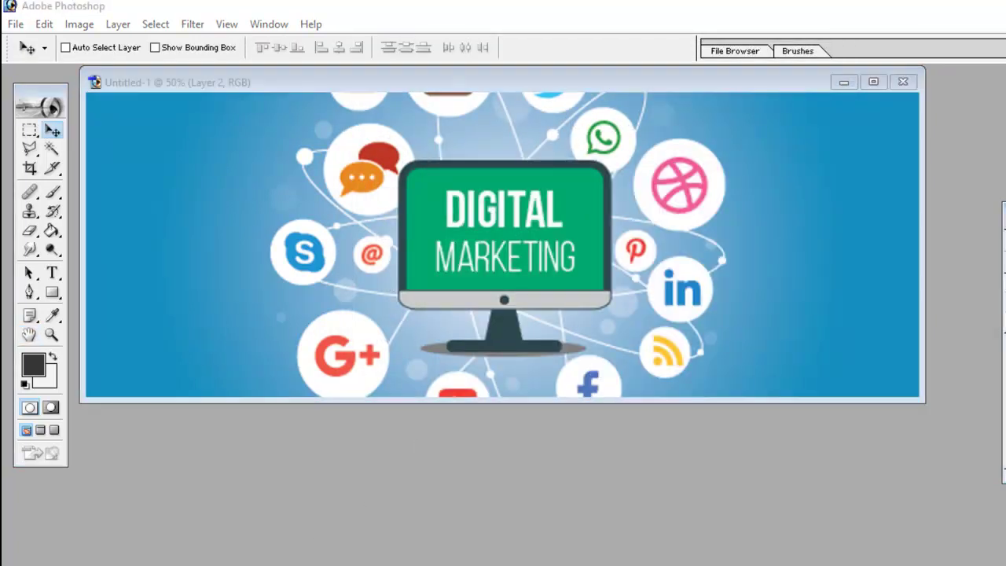
{"action": "left_click", "coordinate": [717, 8]}
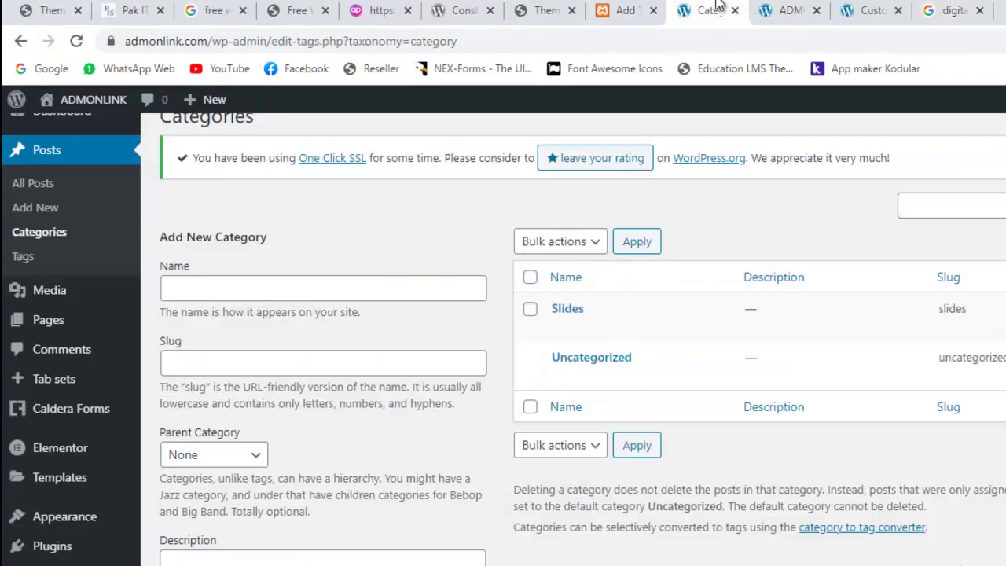
{"action": "left_click", "coordinate": [794, 10]}
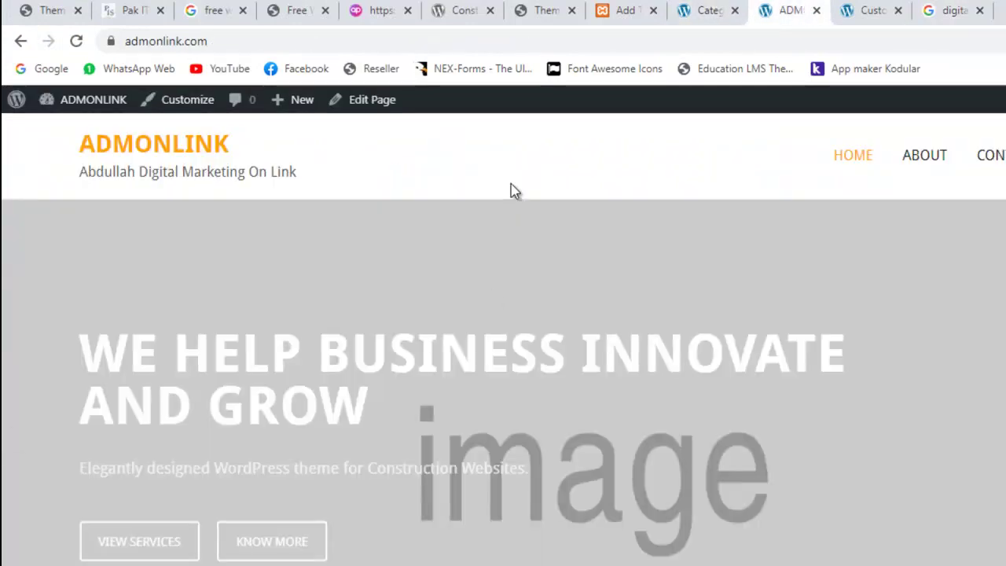
{"action": "left_click", "coordinate": [705, 10]}
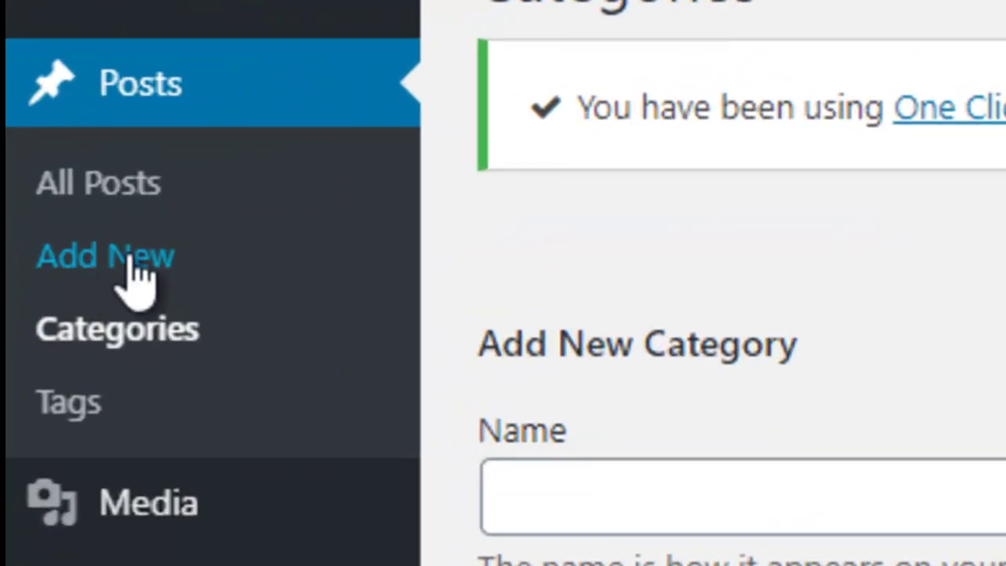
{"action": "scroll", "coordinate": [149, 286], "scroll_direction": "up", "scroll_amount": 2}
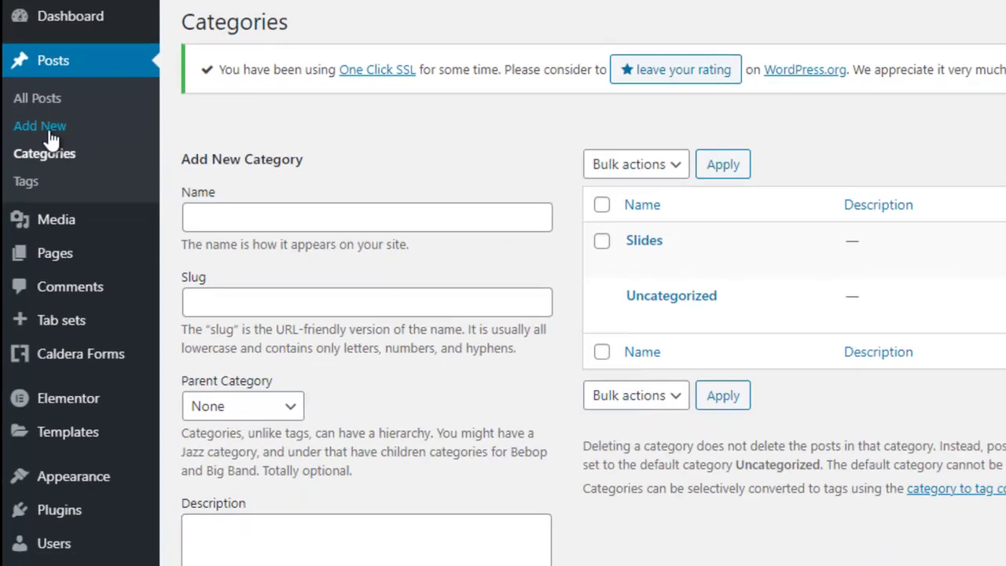
{"action": "left_click", "coordinate": [50, 140]}
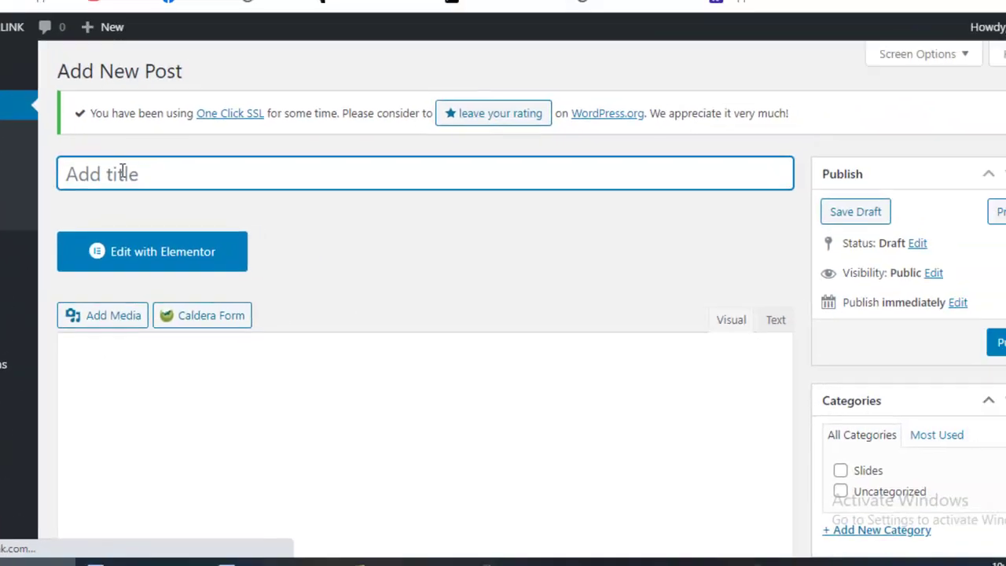
Title the new post "Digital Marketing" and move on to the post body.
{"action": "type", "text": "Digi"}
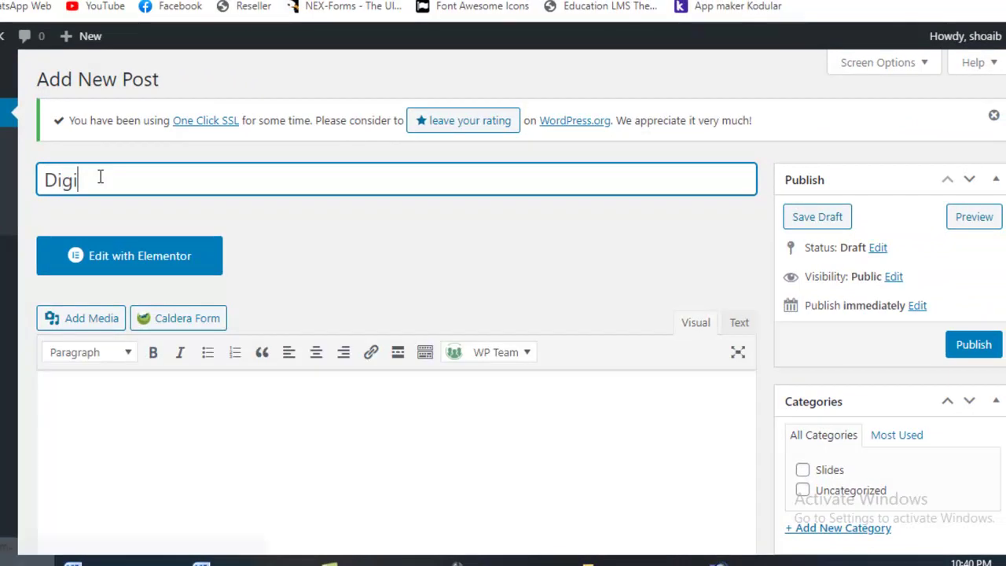
{"action": "type", "text": "tal Marketing"}
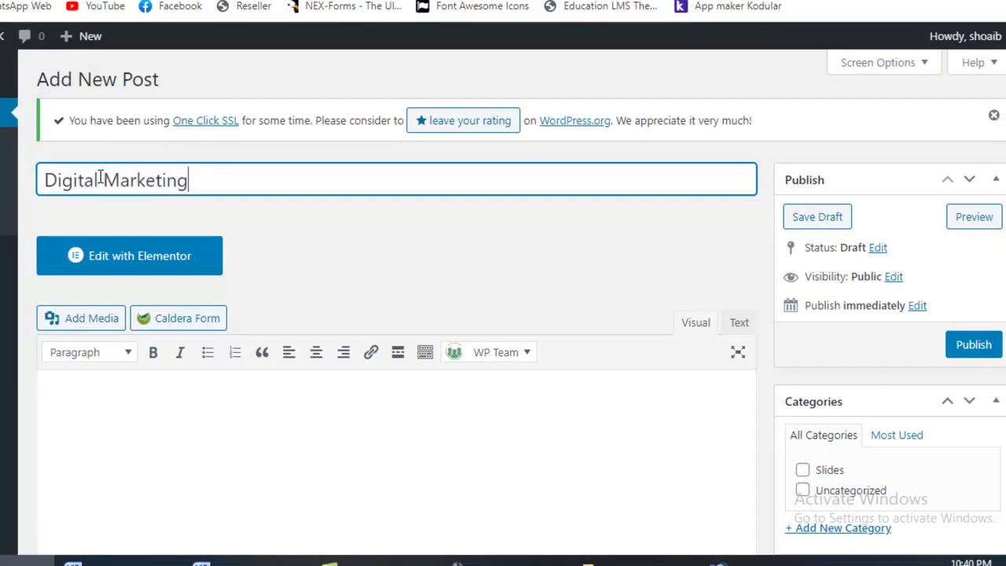
{"action": "left_click", "coordinate": [127, 405]}
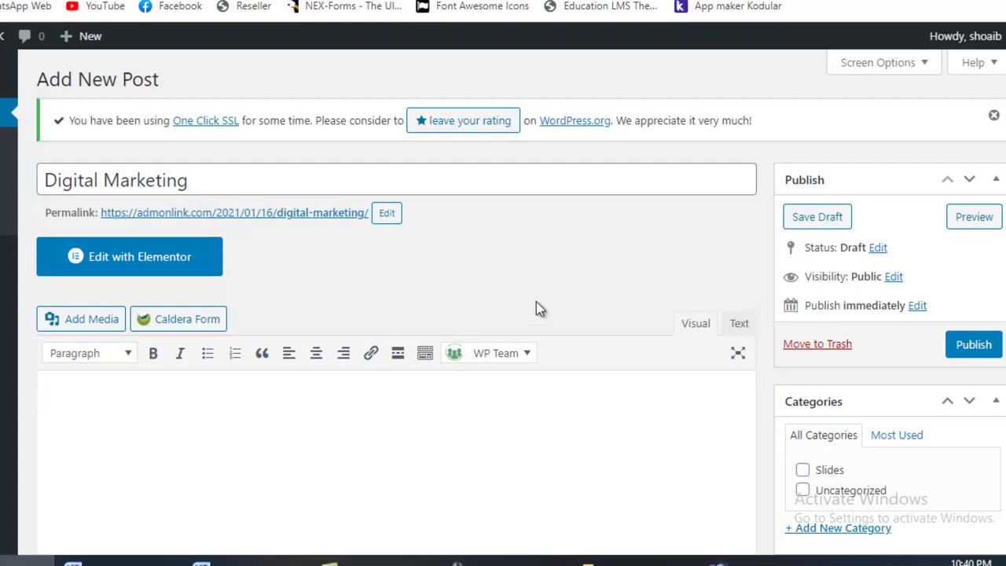
Assign the Digital Marketing post to the Slides category.
{"action": "scroll", "coordinate": [396, 440], "scroll_direction": "down", "scroll_amount": 3}
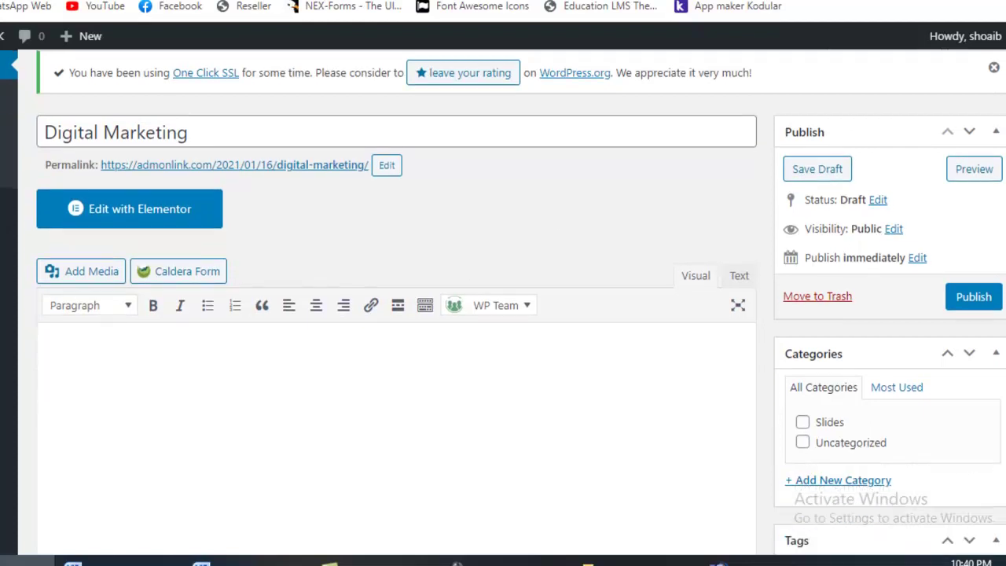
{"action": "scroll", "coordinate": [396, 440], "scroll_direction": "up", "scroll_amount": 2}
{"action": "scroll", "coordinate": [396, 441], "scroll_direction": "up", "scroll_amount": 1}
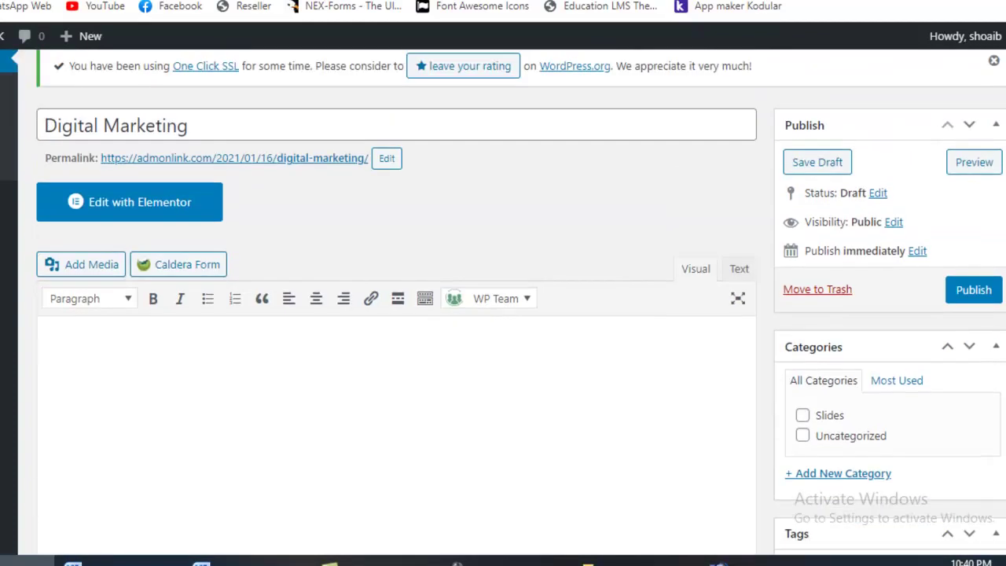
{"action": "scroll", "coordinate": [396, 440], "scroll_direction": "down", "scroll_amount": 2}
{"action": "scroll", "coordinate": [396, 440], "scroll_direction": "up", "scroll_amount": 1}
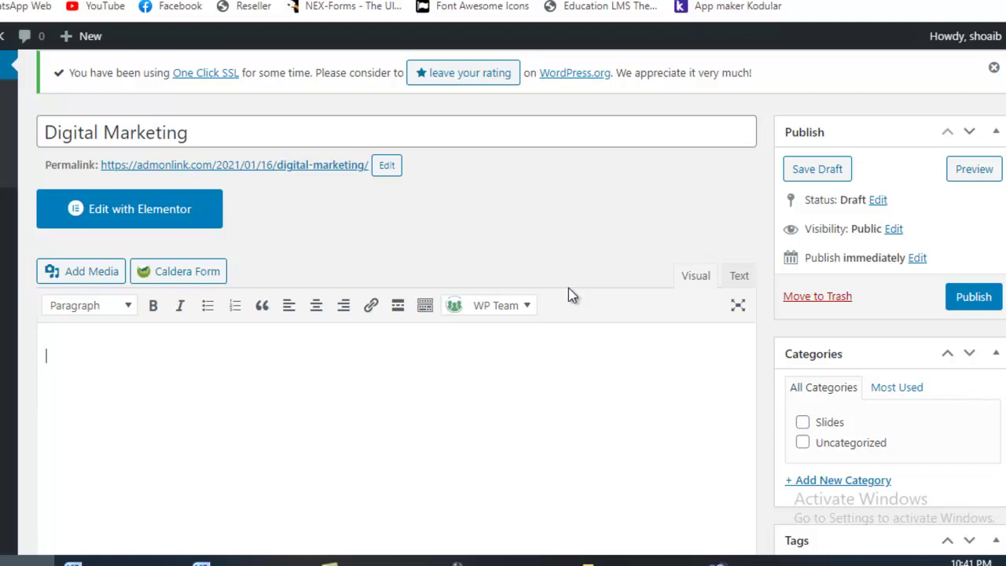
{"action": "left_click", "coordinate": [242, 124]}
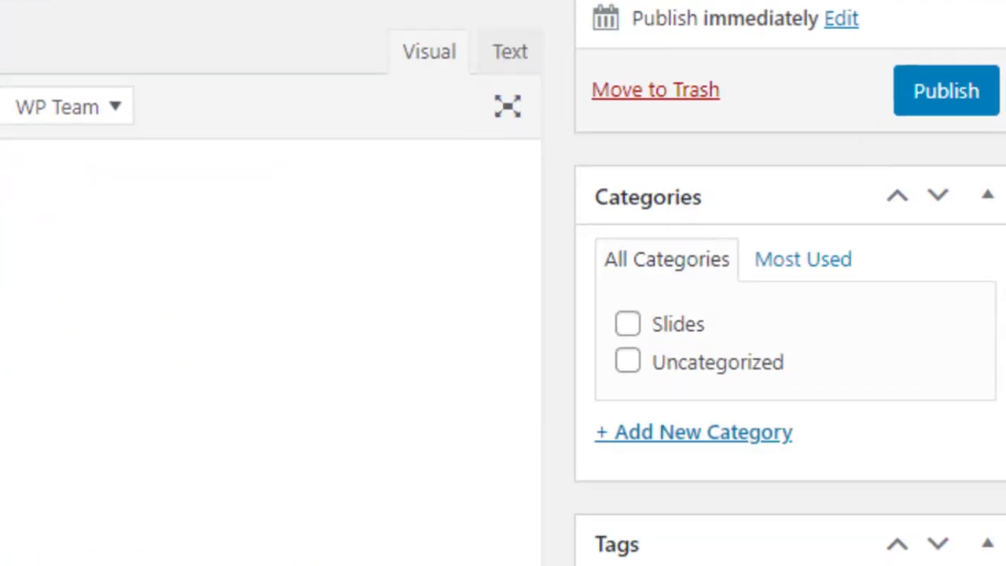
{"action": "left_click", "coordinate": [628, 333]}
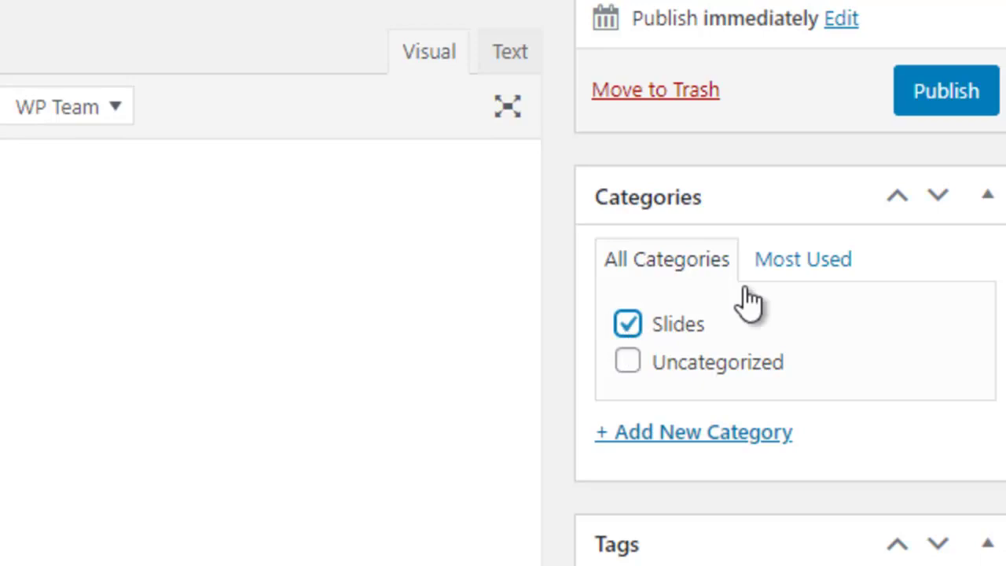
Upload 1.jpg from the customer's folder in "customers websites data" and set it as the post's featured image.
{"action": "scroll", "coordinate": [747, 301], "scroll_direction": "down", "scroll_amount": 3}
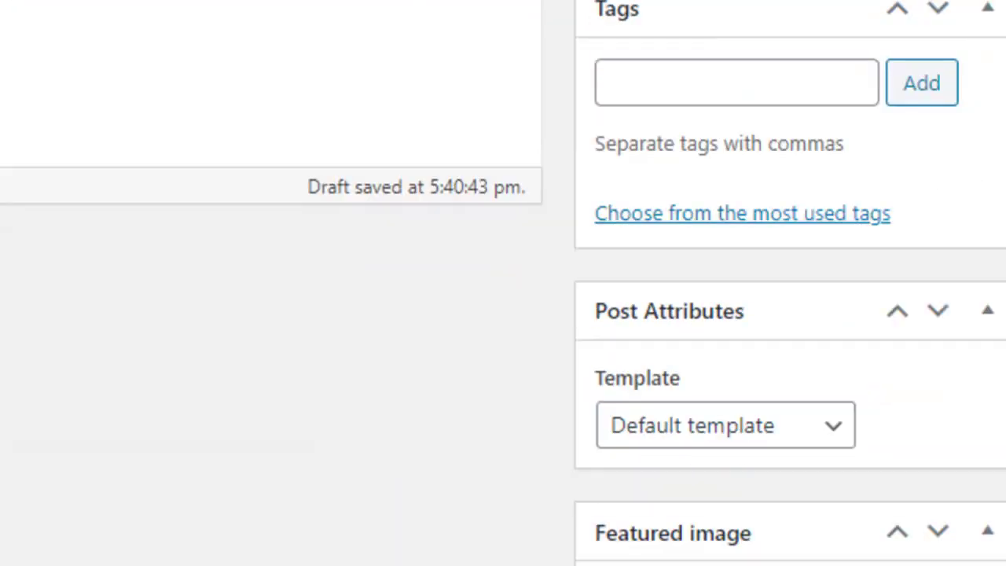
{"action": "left_click", "coordinate": [595, 431]}
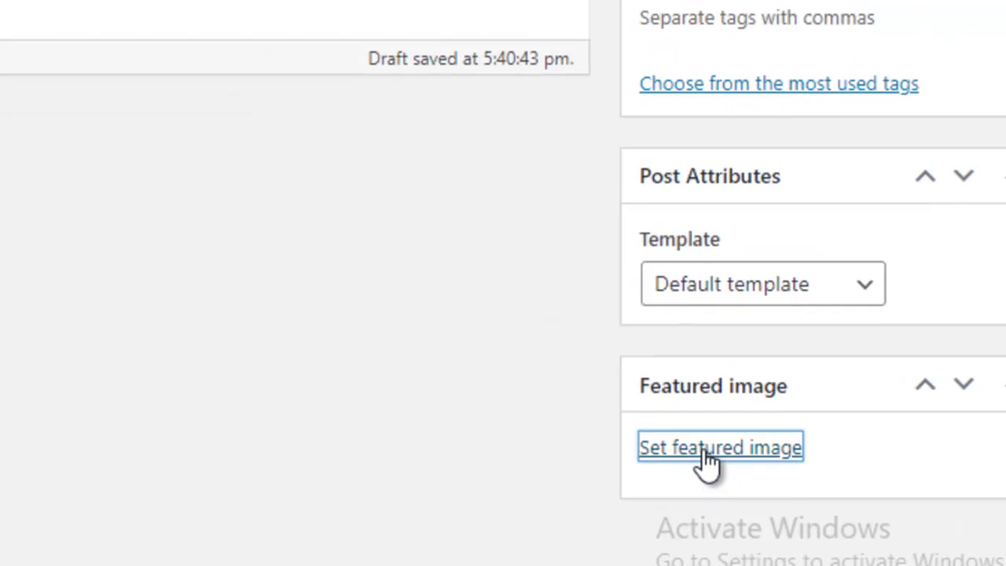
{"action": "left_click", "coordinate": [722, 361]}
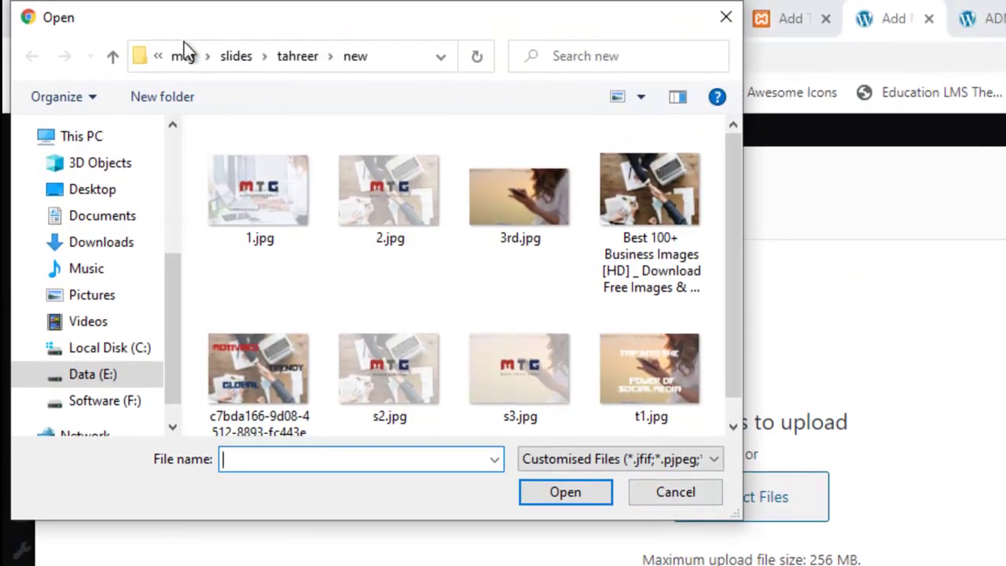
{"action": "left_click", "coordinate": [184, 49]}
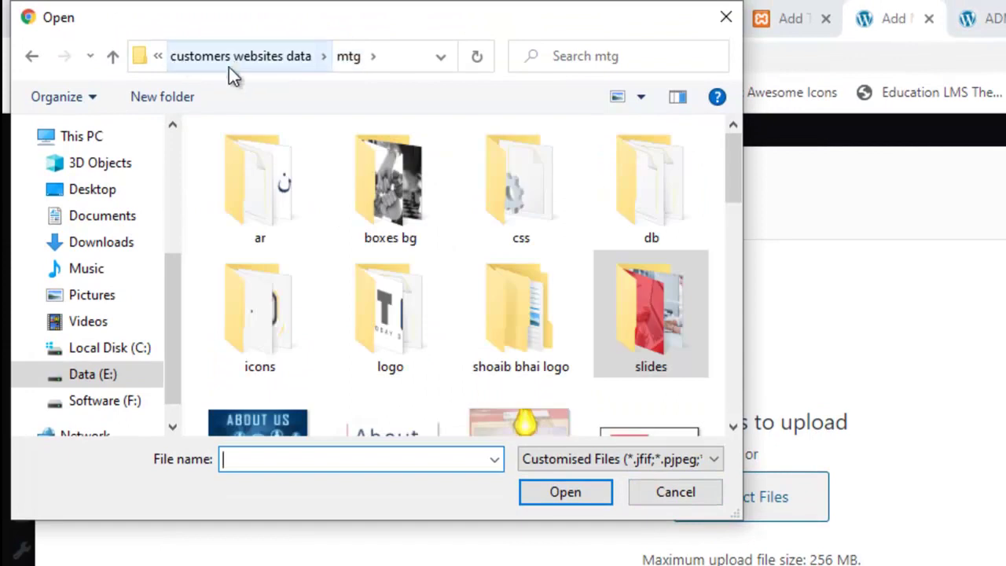
{"action": "left_click", "coordinate": [235, 60]}
{"action": "left_click", "coordinate": [278, 216]}
{"action": "key", "text": "h"}
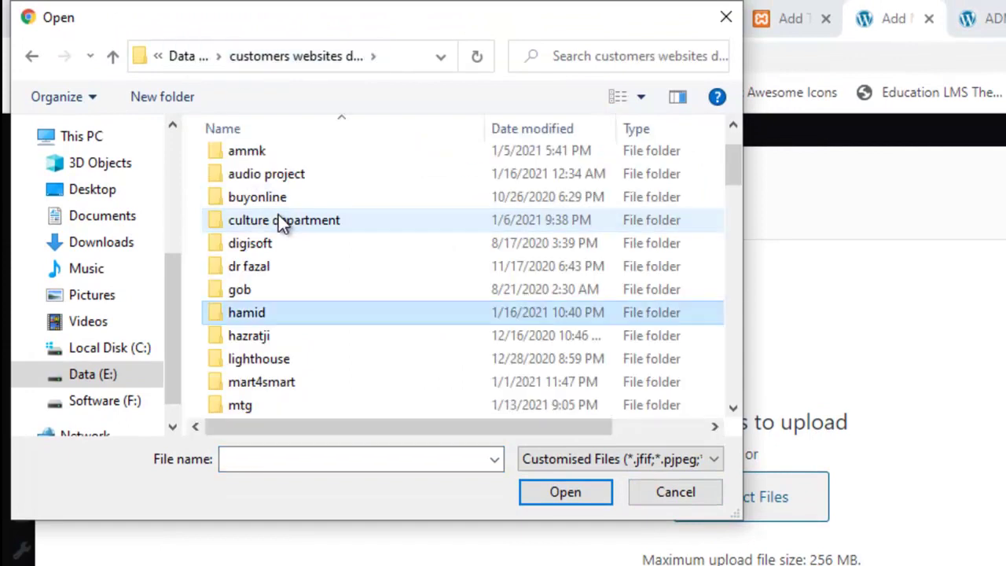
{"action": "key", "text": "Return"}
{"action": "double_click", "coordinate": [278, 216]}
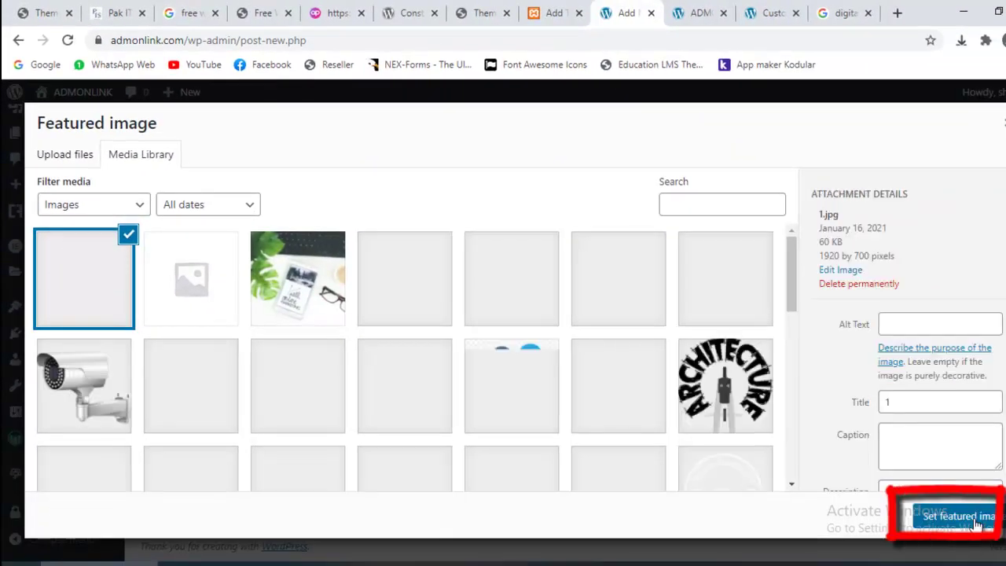
{"action": "left_click", "coordinate": [974, 524]}
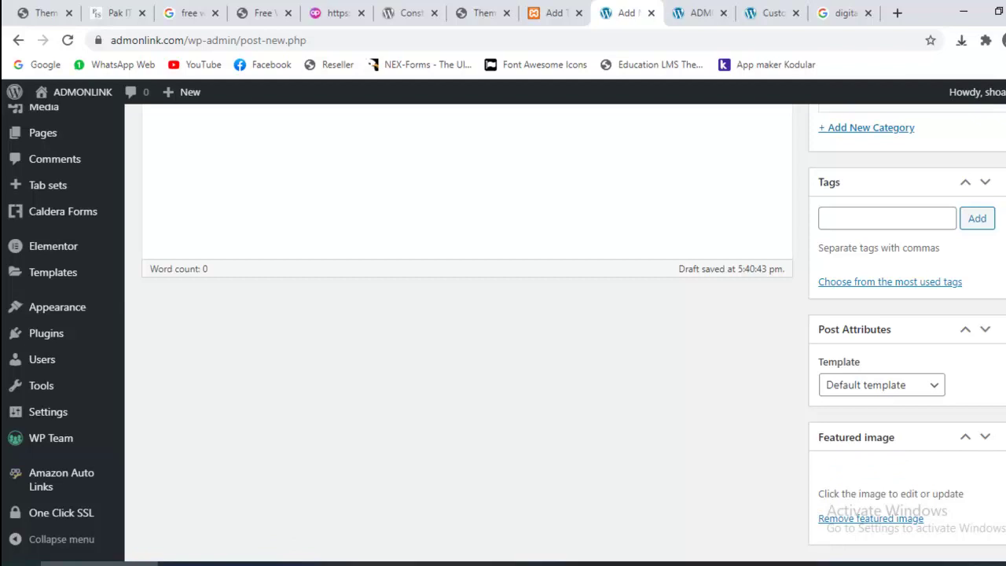
Publish the Digital Marketing post.
{"action": "scroll", "coordinate": [467, 330], "scroll_direction": "up", "scroll_amount": 5}
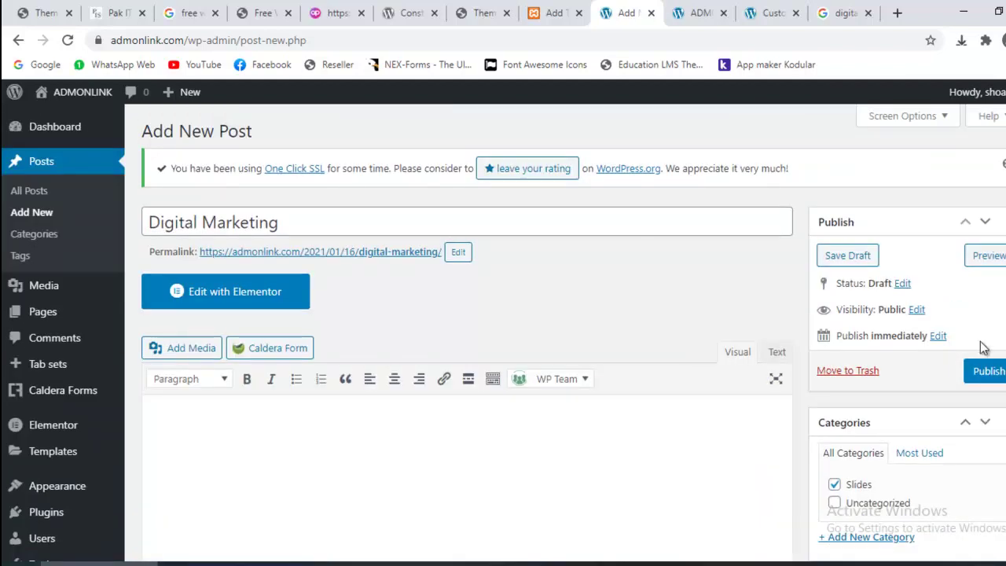
{"action": "left_click", "coordinate": [989, 374]}
Reload the ADMONLINK homepage and check its slider area.
{"action": "left_click", "coordinate": [704, 9]}
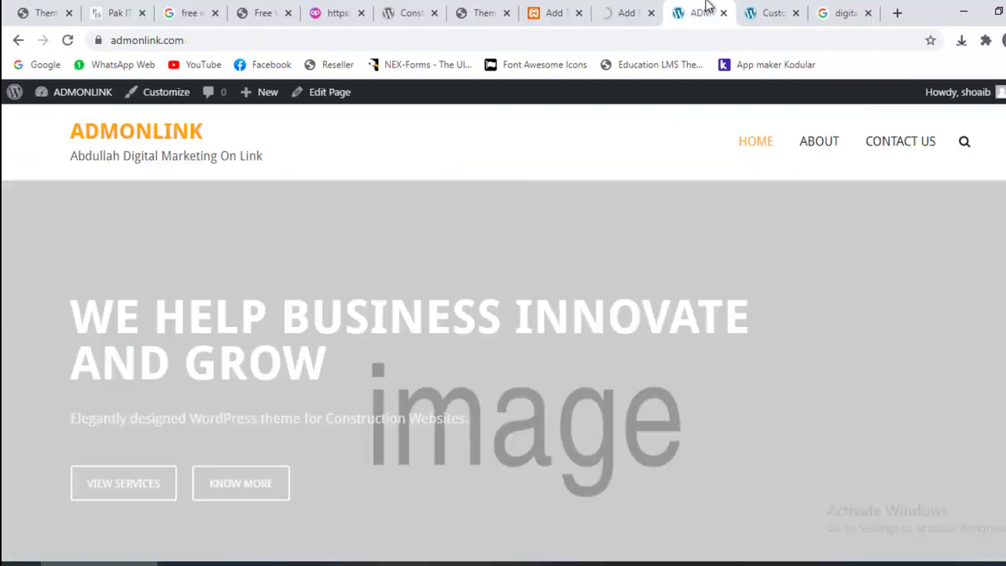
{"action": "left_click", "coordinate": [522, 33]}
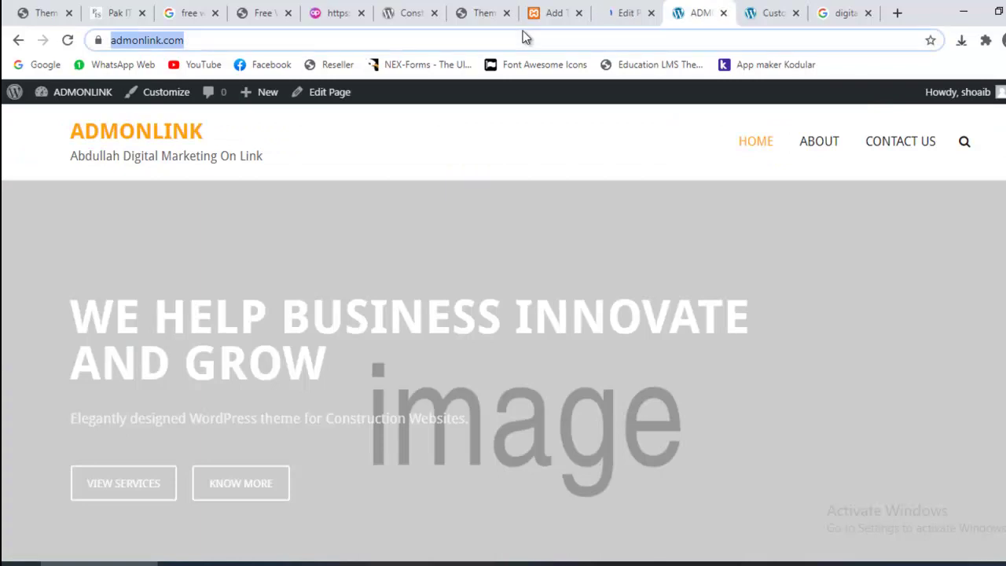
{"action": "key", "text": "Return"}
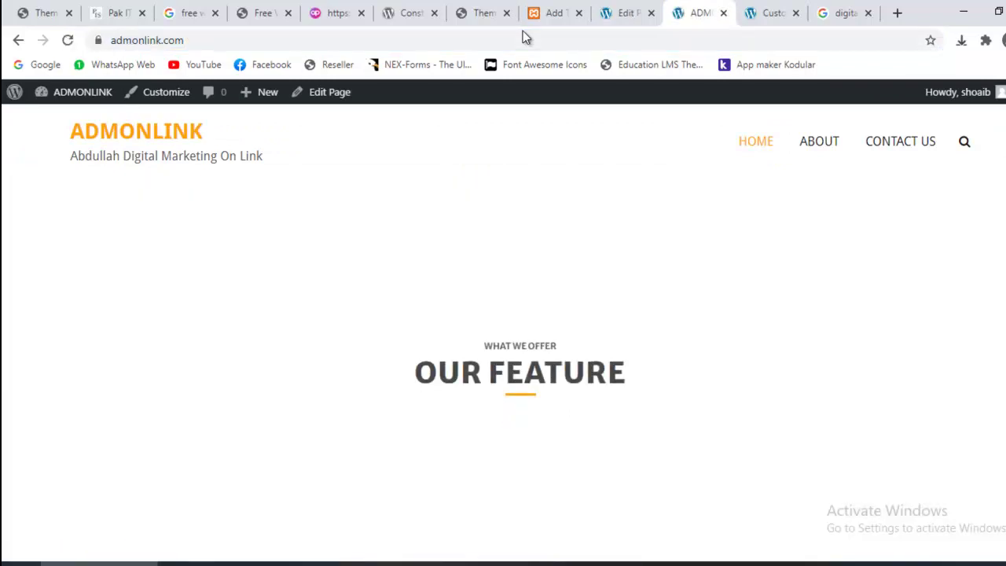
Open the theme customizer for the homepage in a new browser tab and close the old customizer tab.
{"action": "right_click", "coordinate": [167, 96]}
{"action": "left_click", "coordinate": [180, 105]}
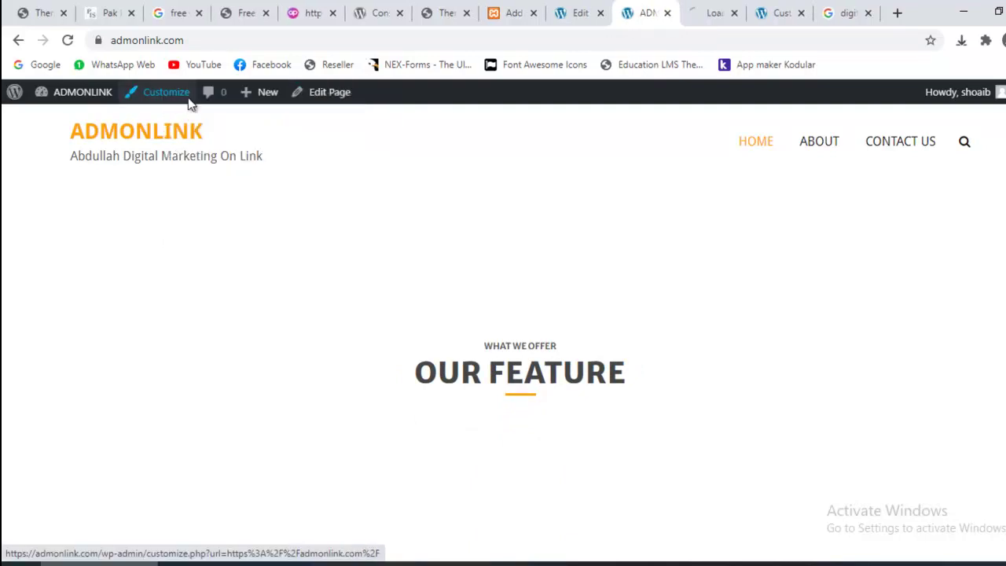
{"action": "left_click", "coordinate": [783, 9]}
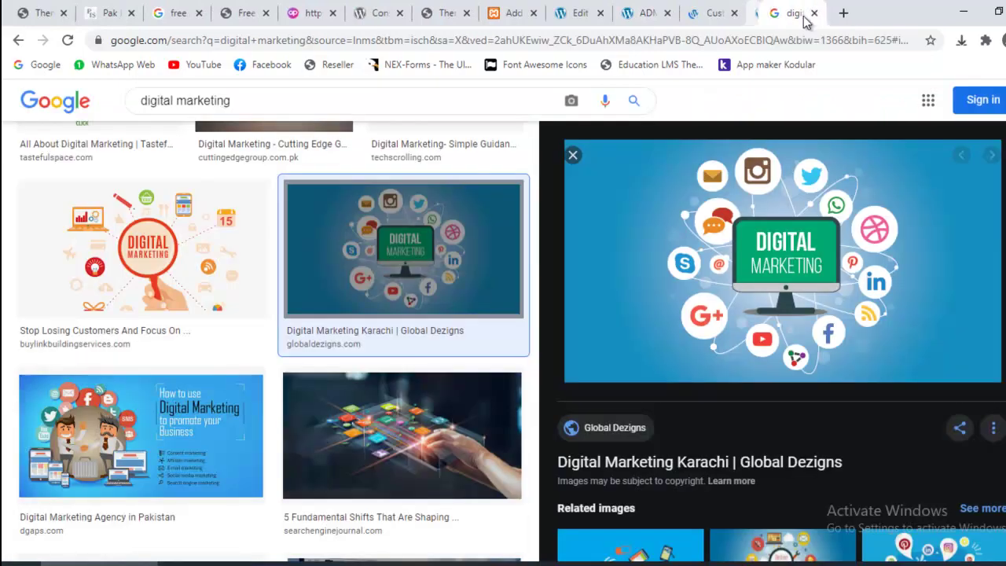
{"action": "left_click", "coordinate": [801, 13]}
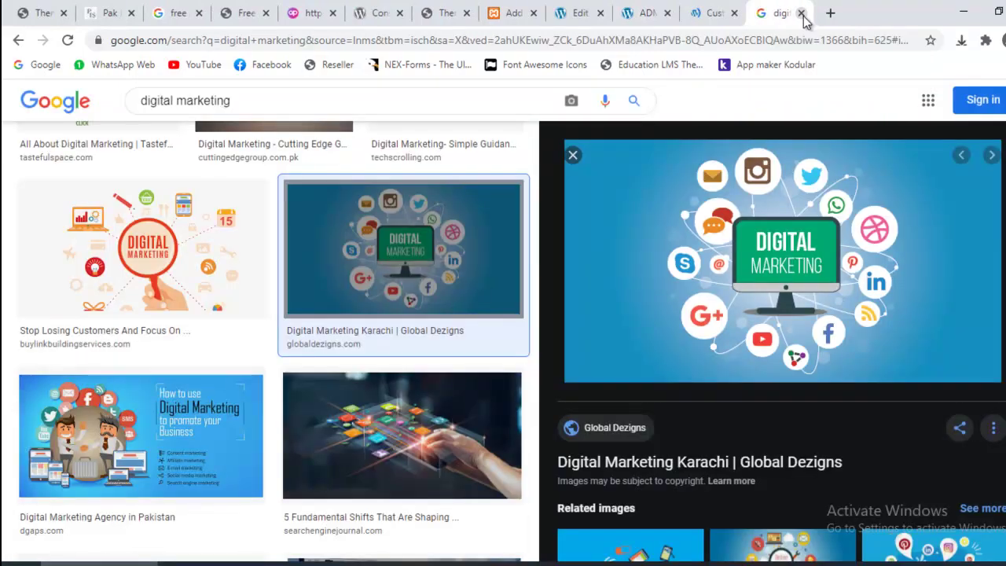
{"action": "left_click", "coordinate": [696, 9]}
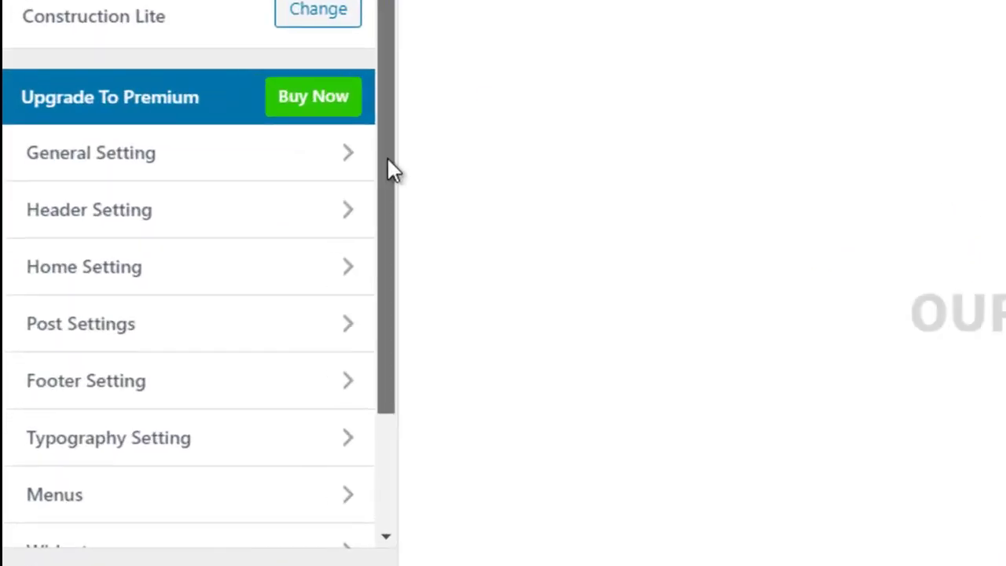
Open the Slider Section within the customizer's Header Setting.
{"action": "left_click_drag", "start_coordinate": [227, 299], "coordinate": [226, 330]}
{"action": "left_click_drag", "start_coordinate": [393, 223], "coordinate": [393, 162]}
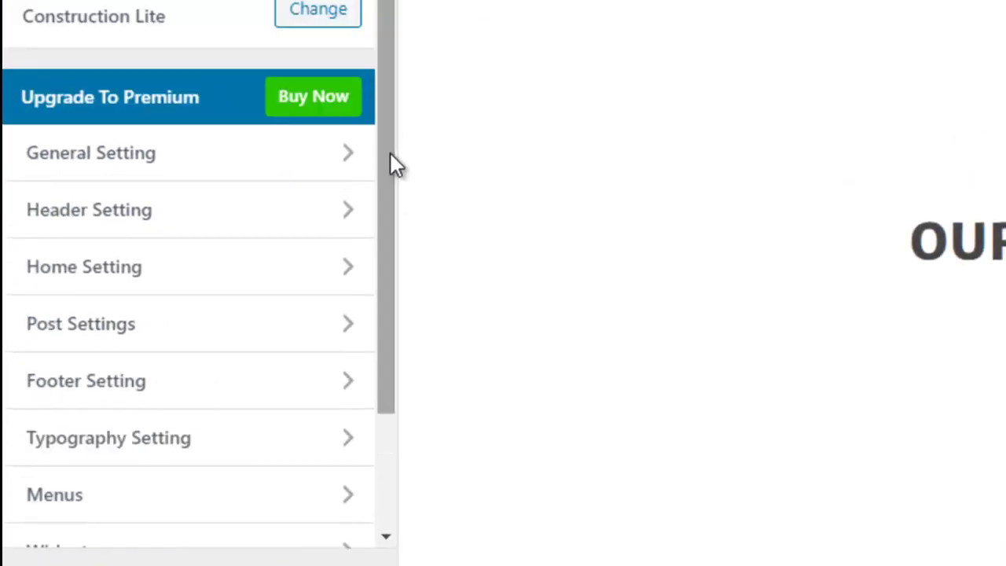
{"action": "left_click", "coordinate": [118, 224]}
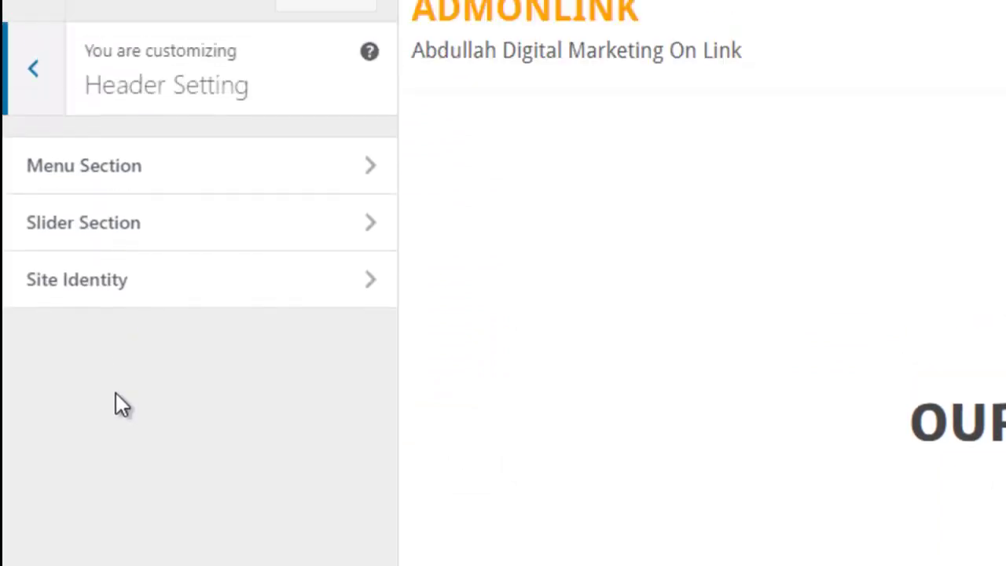
{"action": "left_click", "coordinate": [30, 143]}
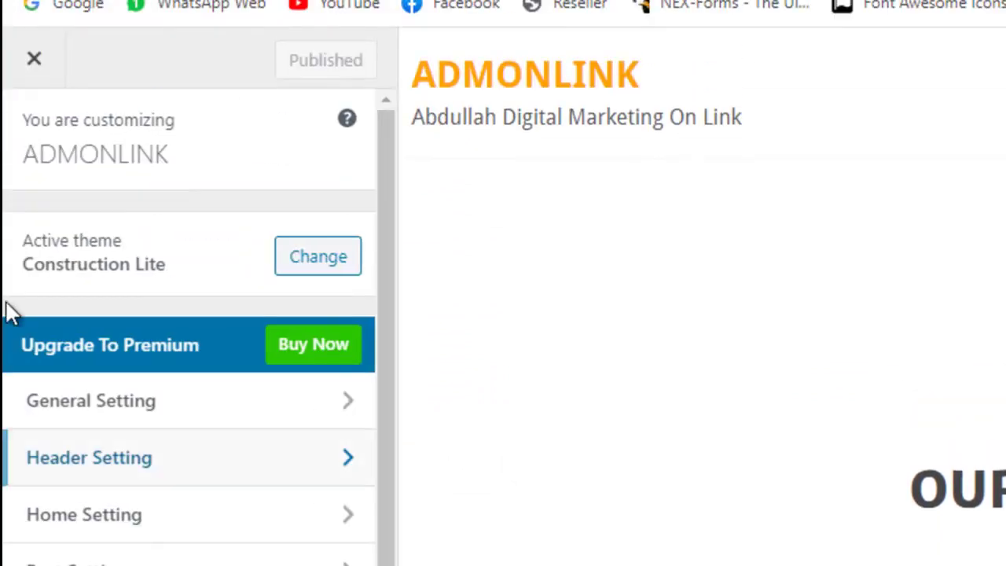
{"action": "left_click", "coordinate": [63, 460]}
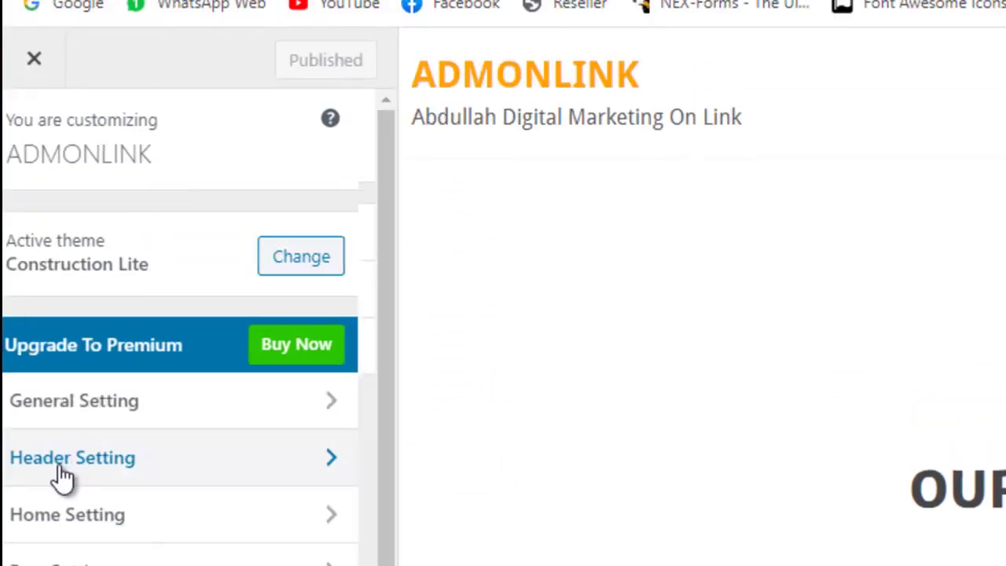
{"action": "left_click", "coordinate": [160, 299]}
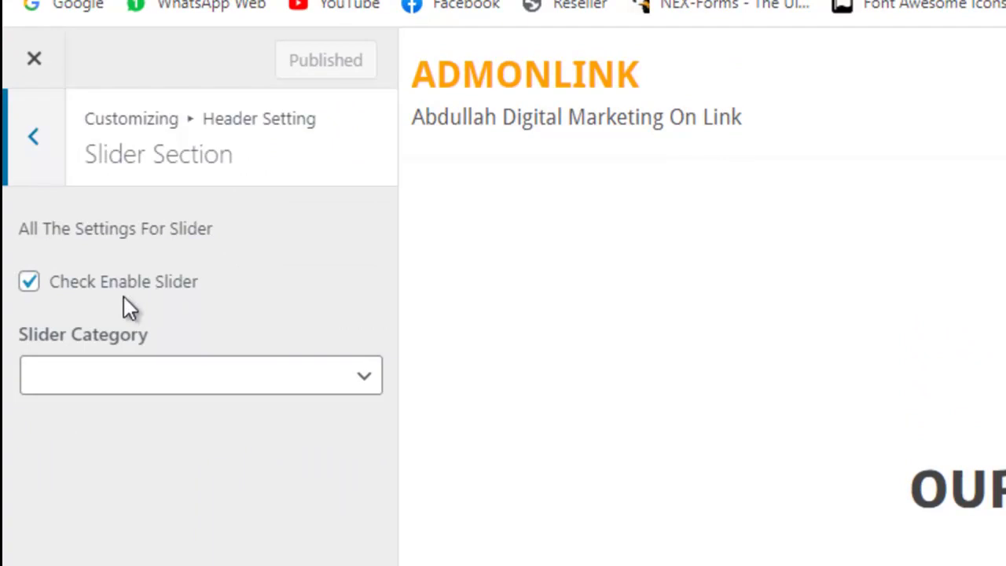
Keep the slider enabled, set the slider category to Slides, and publish the customizer changes.
{"action": "left_click", "coordinate": [73, 292]}
{"action": "left_click", "coordinate": [73, 293]}
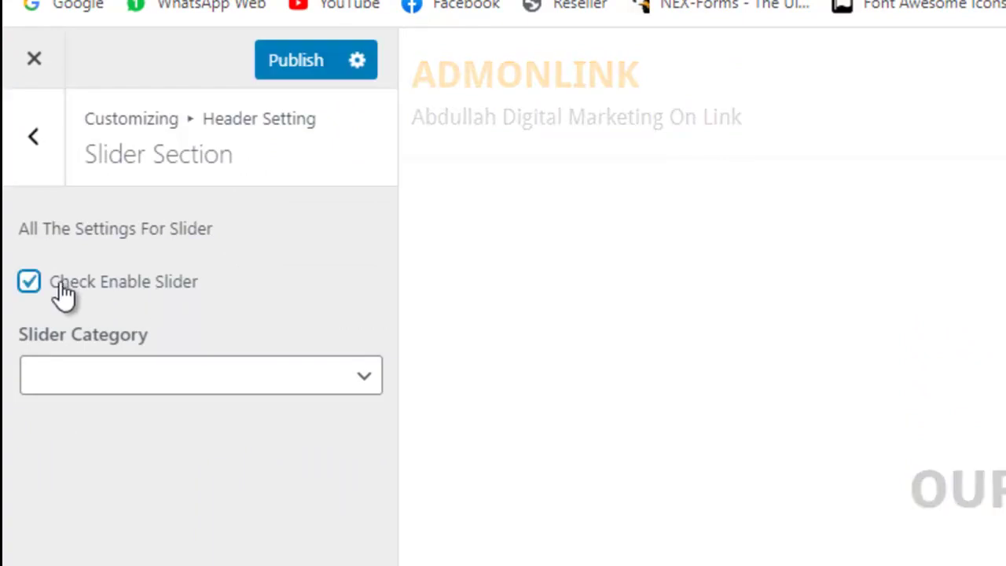
{"action": "left_click", "coordinate": [131, 377]}
{"action": "left_click", "coordinate": [81, 435]}
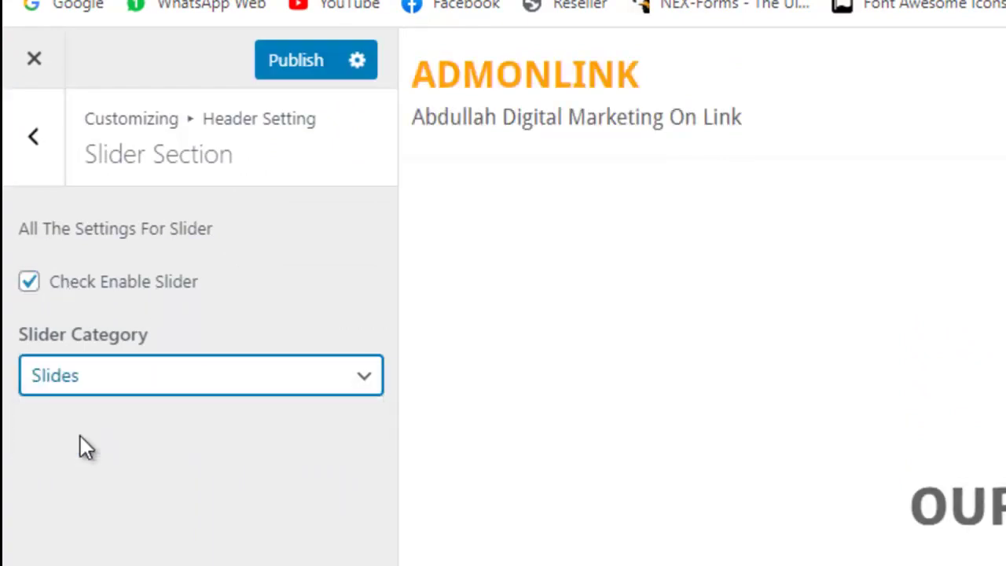
{"action": "left_click", "coordinate": [80, 436]}
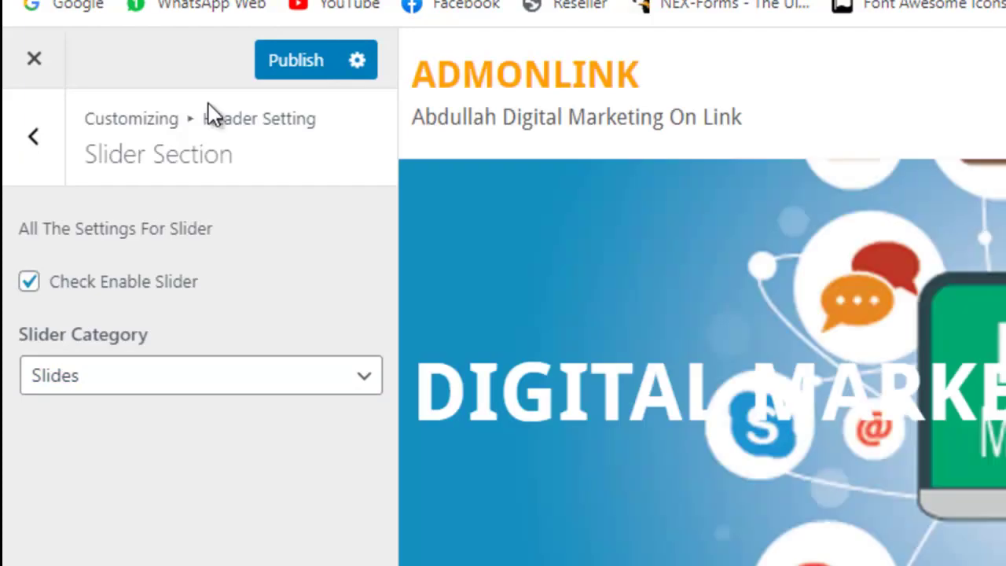
{"action": "left_click", "coordinate": [273, 67]}
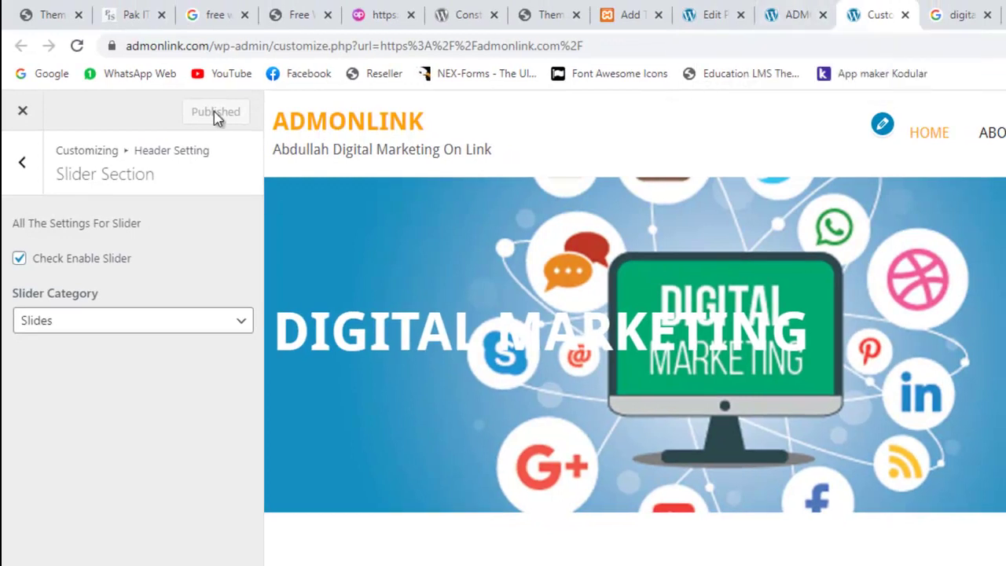
Reload the live homepage and examine the Digital Marketing slide.
{"action": "left_click", "coordinate": [767, 11]}
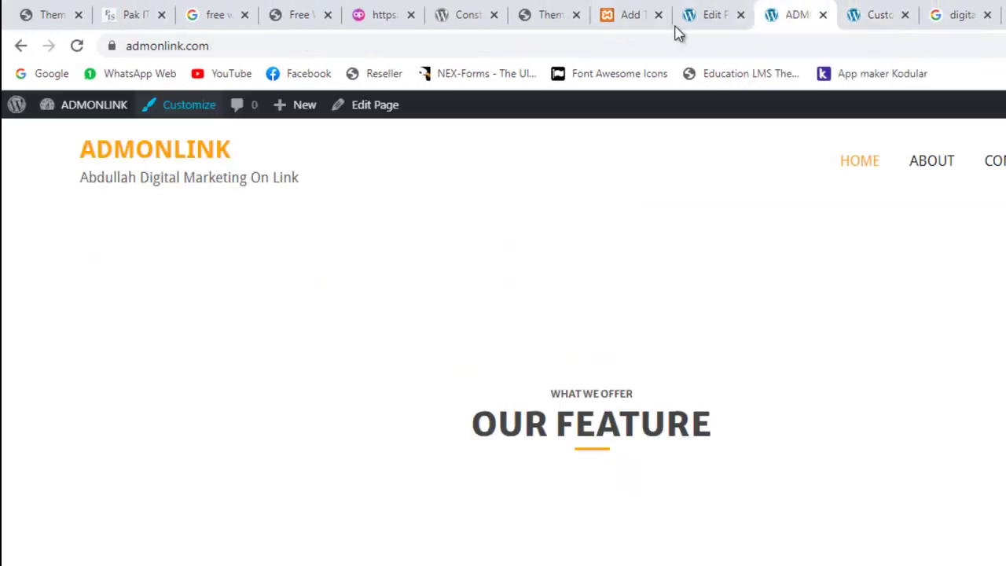
{"action": "left_click", "coordinate": [77, 47]}
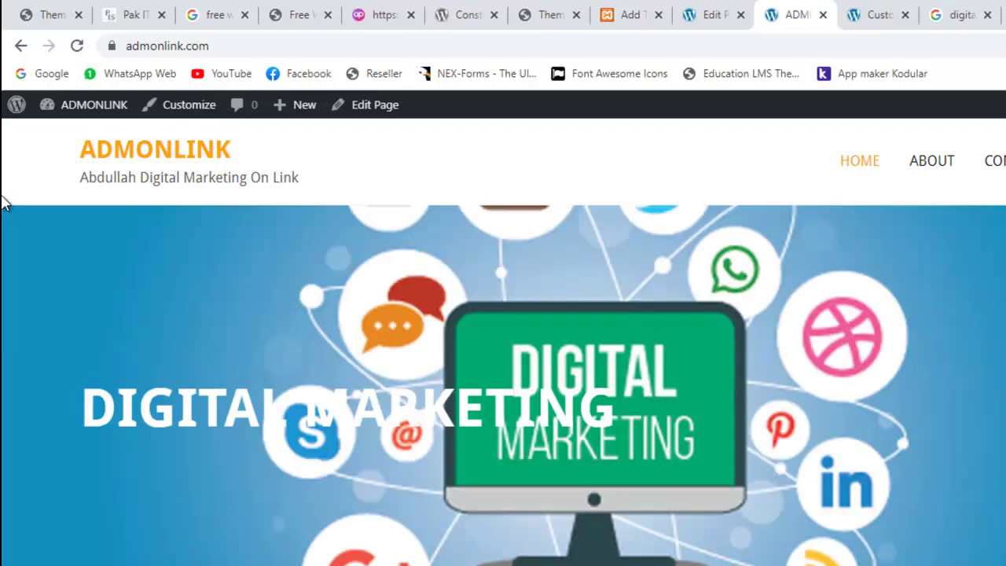
{"action": "scroll", "coordinate": [2, 203], "scroll_direction": "up", "scroll_amount": 3}
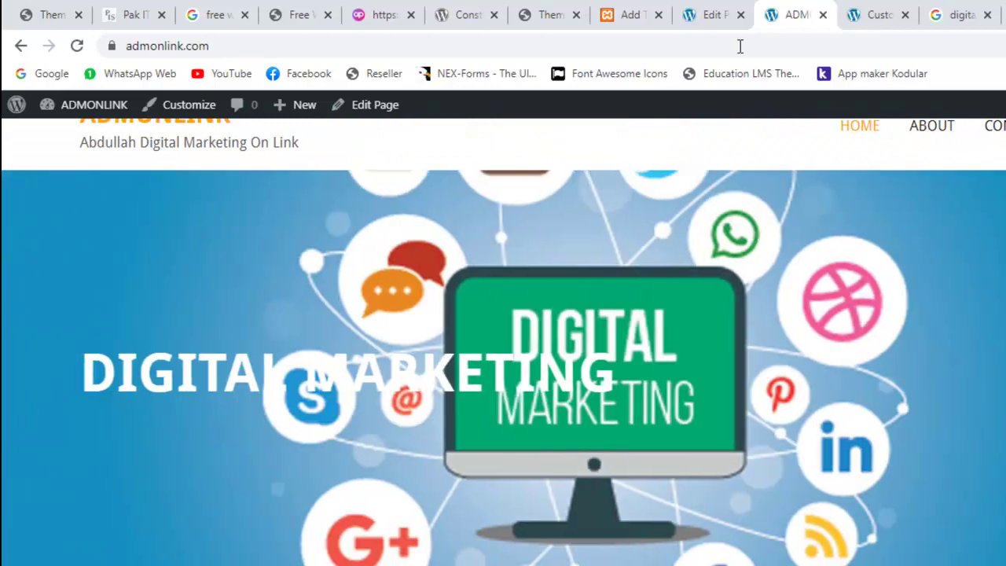
Copy the dark image of hands touching a tablet with floating app icons from the digital marketing image results.
{"action": "left_click", "coordinate": [873, 14]}
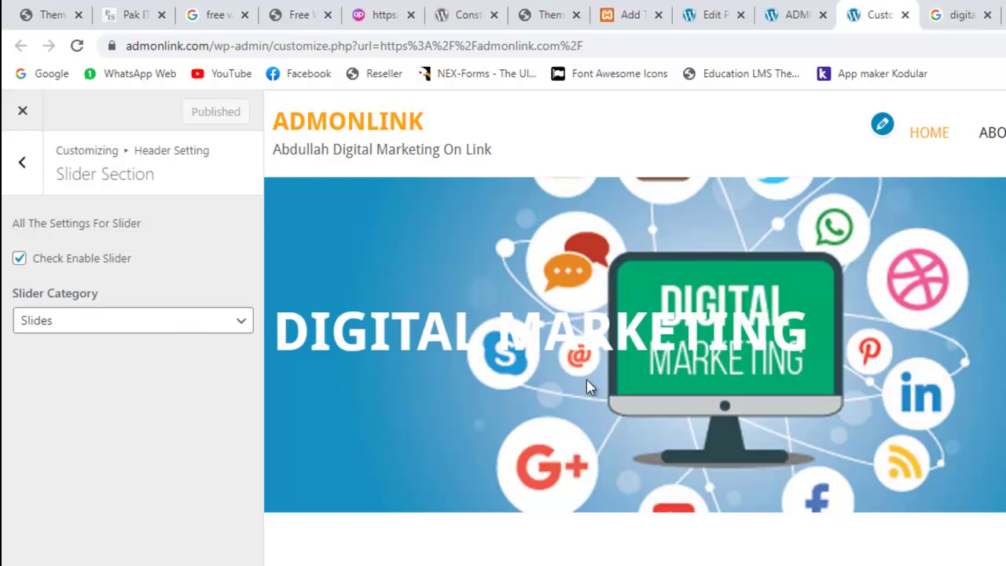
{"action": "left_click", "coordinate": [988, 6]}
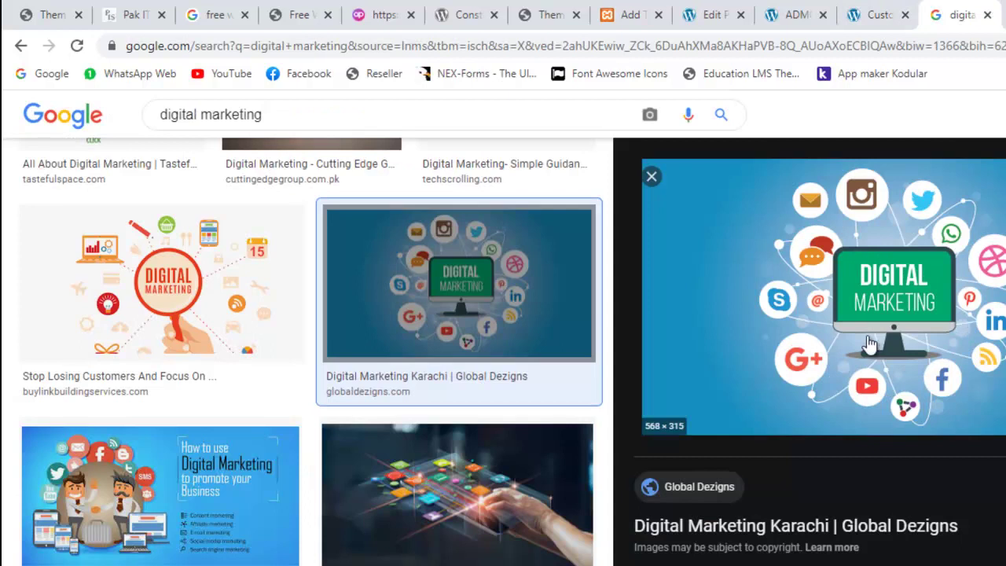
{"action": "left_click", "coordinate": [553, 440]}
{"action": "right_click", "coordinate": [826, 299]}
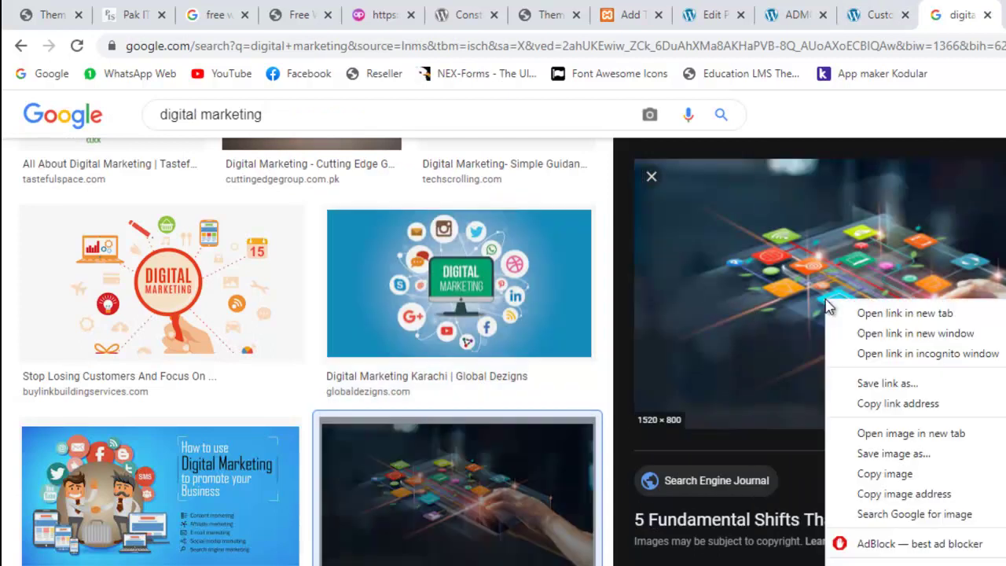
{"action": "left_click", "coordinate": [884, 474]}
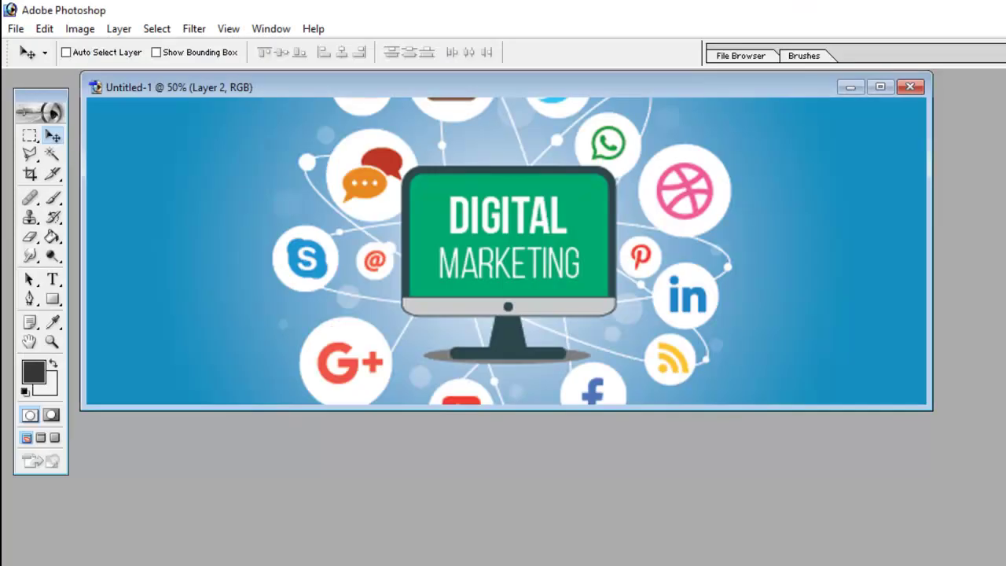
Switch to Photoshop and paste the copied image into a new document.
{"action": "key", "text": "ctrl+n"}
{"action": "key", "text": "Return"}
{"action": "key", "text": "ctrl+v"}
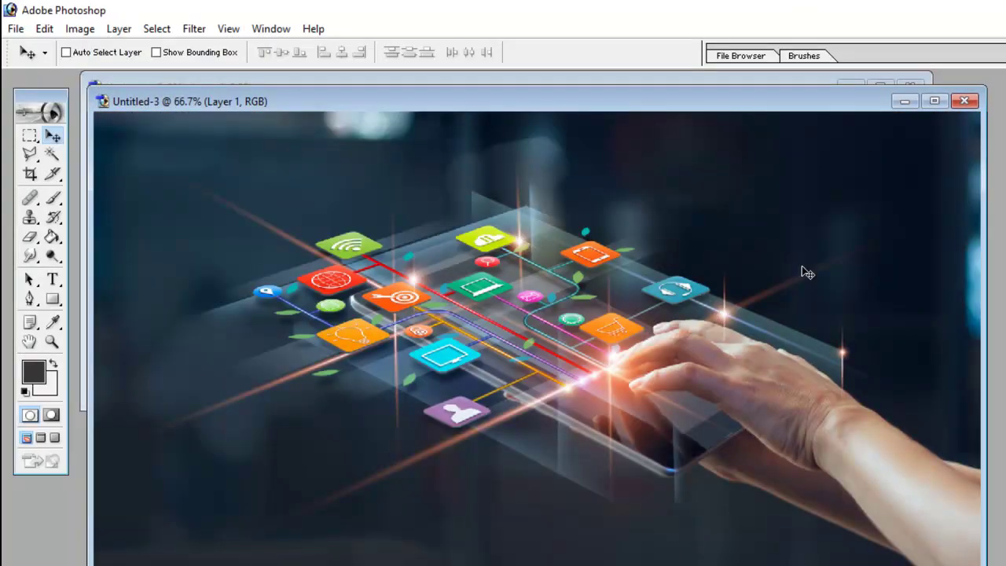
Move the pasted image into the Untitled-1 banner and scale it to about 142.7% so it covers the whole canvas.
{"action": "left_click_drag", "start_coordinate": [703, 108], "coordinate": [672, 255]}
{"action": "left_click_drag", "start_coordinate": [528, 454], "coordinate": [615, 159]}
{"action": "left_click_drag", "start_coordinate": [541, 208], "coordinate": [674, 158]}
{"action": "key", "text": "ctrl+t"}
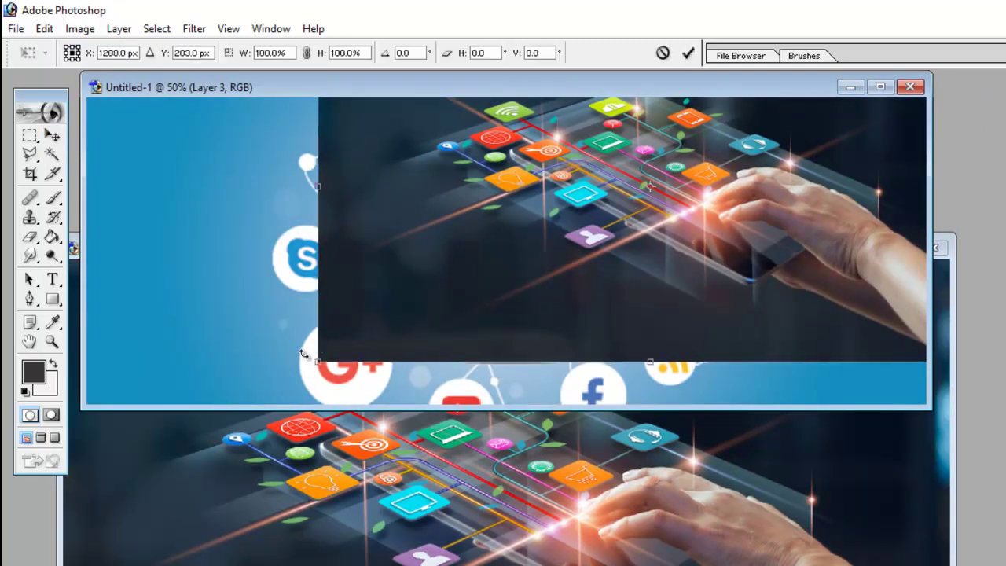
{"action": "left_click_drag", "start_coordinate": [323, 356], "coordinate": [13, 470]}
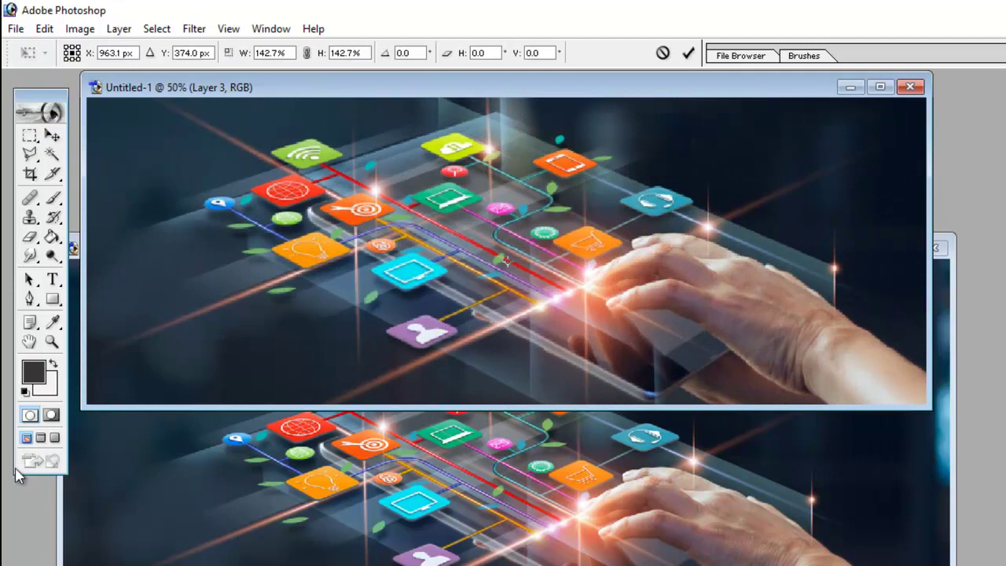
{"action": "key", "text": "Return"}
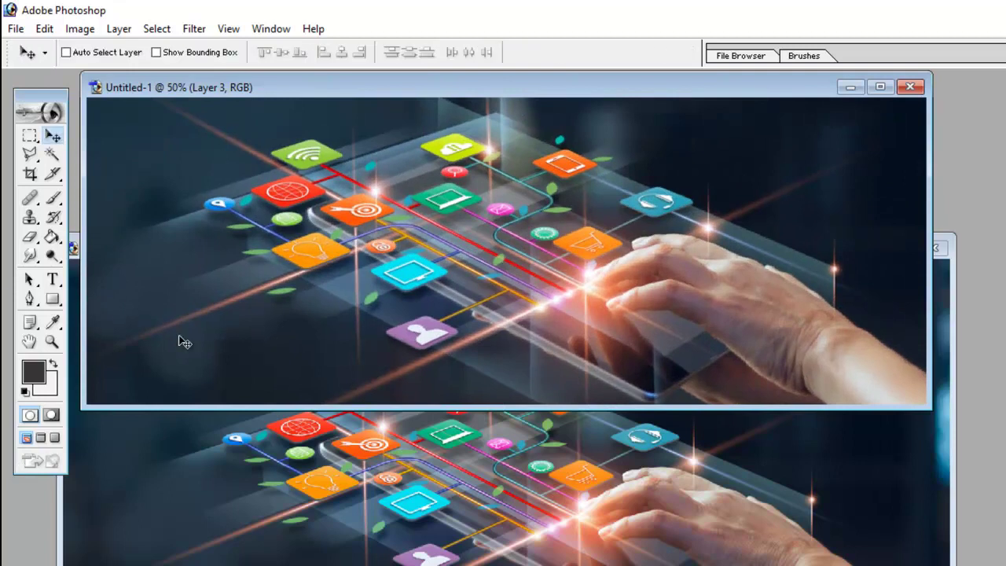
Save the banner as a JPEG in the customer's folder, replacing the existing 1.jpg and accepting the JPEG options.
{"action": "left_click", "coordinate": [16, 29]}
{"action": "left_click", "coordinate": [45, 190]}
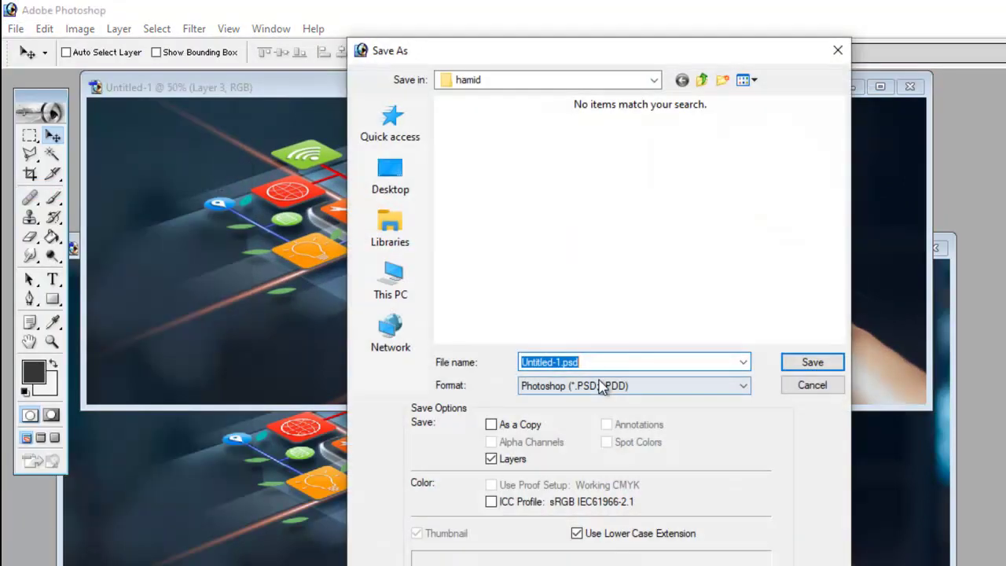
{"action": "left_click", "coordinate": [566, 386]}
{"action": "left_click", "coordinate": [574, 470]}
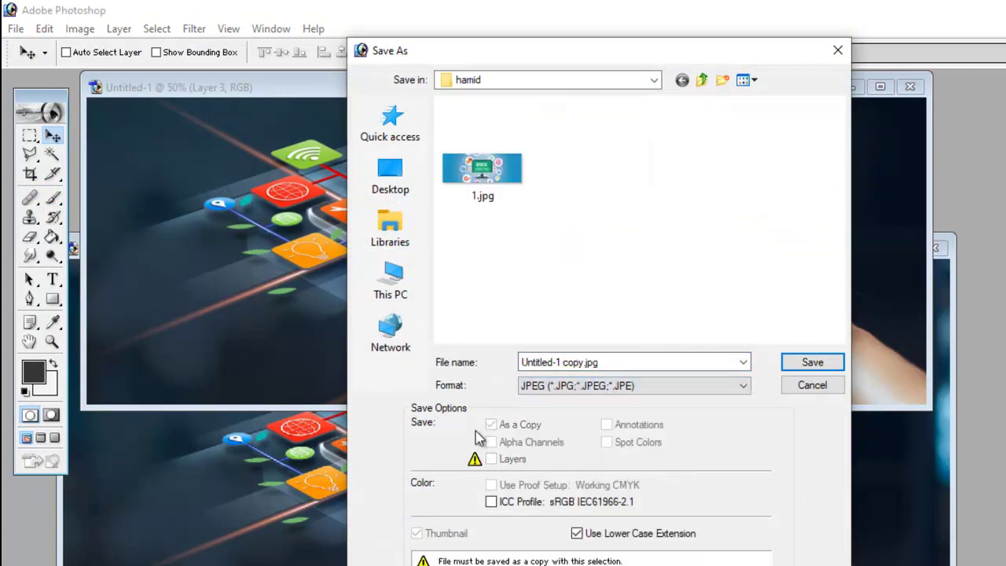
{"action": "double_click", "coordinate": [492, 180]}
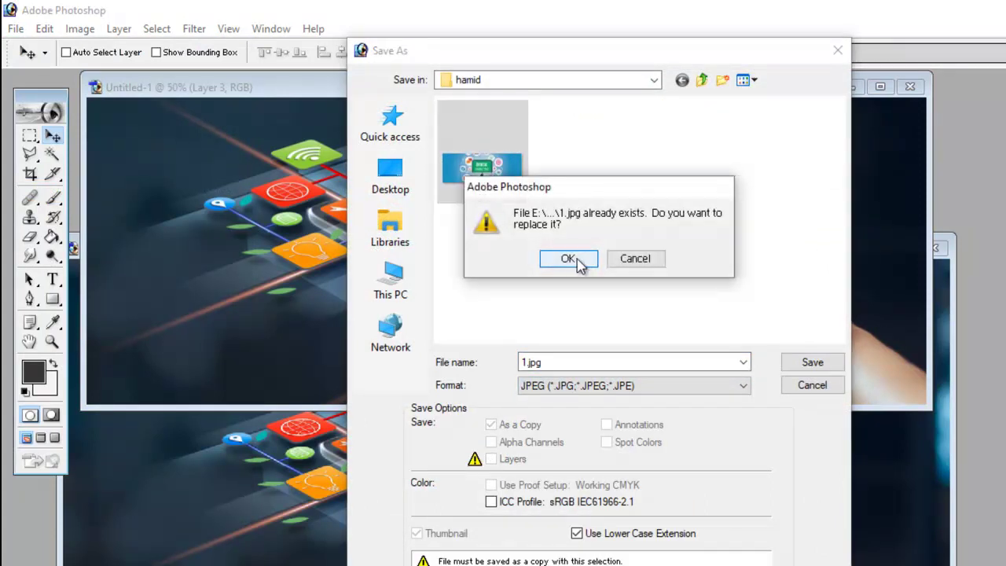
{"action": "left_click", "coordinate": [573, 259]}
{"action": "left_click", "coordinate": [717, 210]}
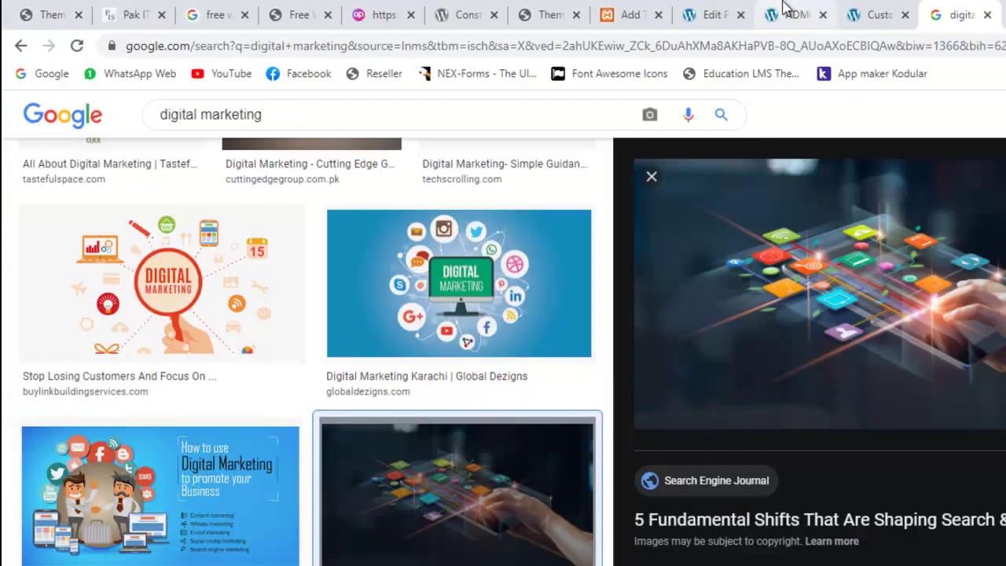
Return to the Digital Marketing post editor and remove the post's current featured image.
{"action": "left_click", "coordinate": [711, 15]}
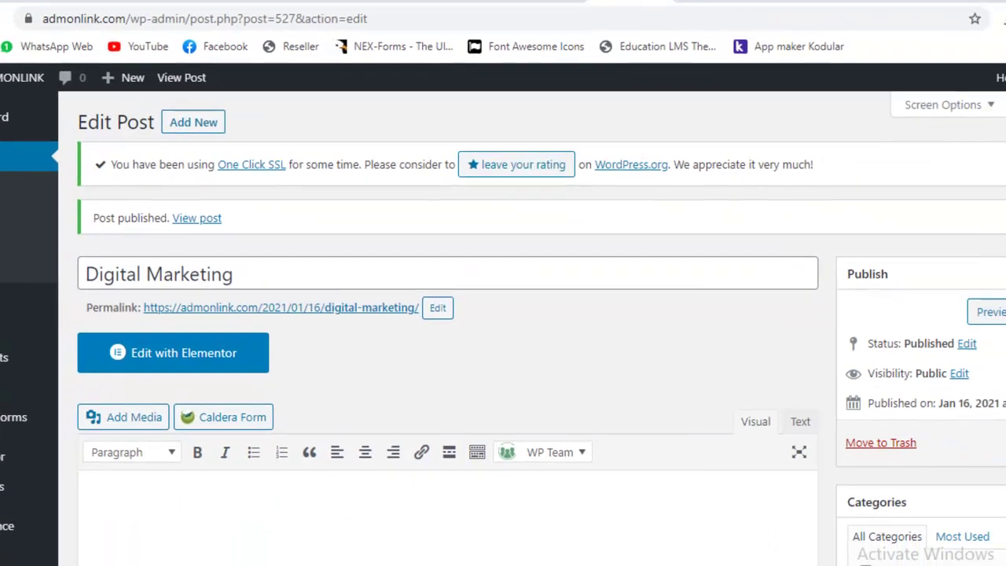
{"action": "left_click_drag", "start_coordinate": [999, 166], "coordinate": [1001, 469]}
{"action": "left_click", "coordinate": [812, 477]}
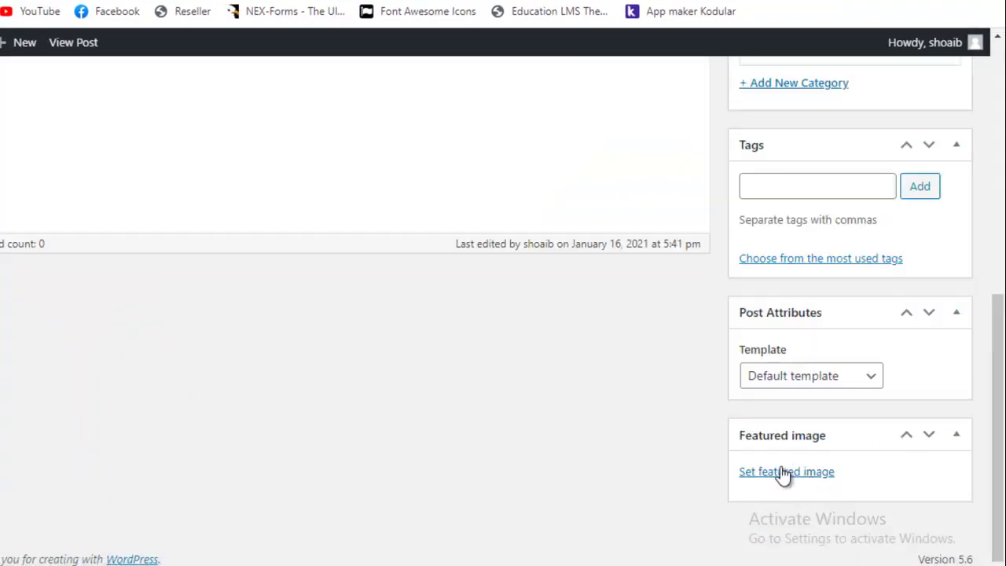
Upload 1.jpg, set it as the Digital Marketing post's featured image, and update the post.
{"action": "left_click", "coordinate": [783, 471]}
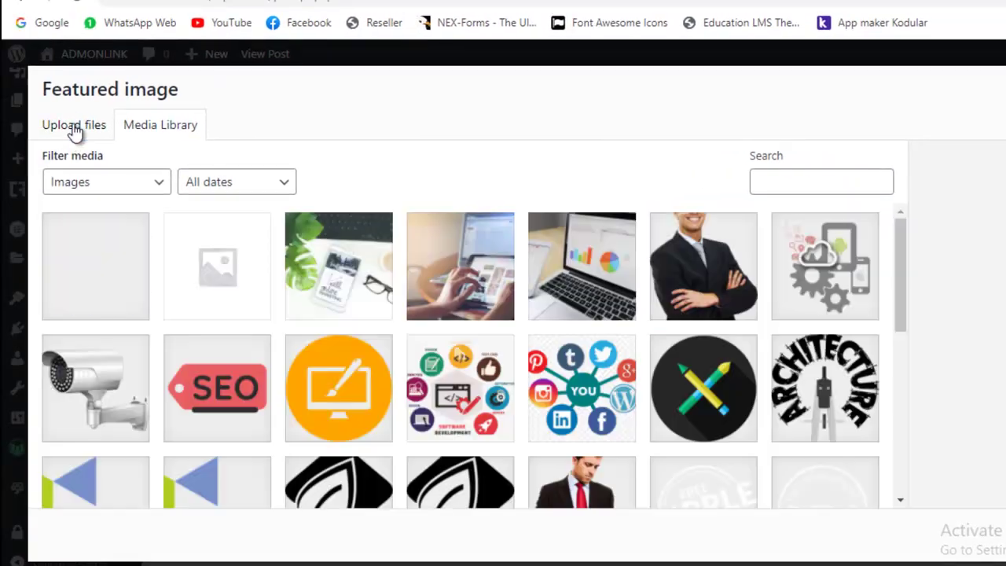
{"action": "left_click", "coordinate": [75, 126]}
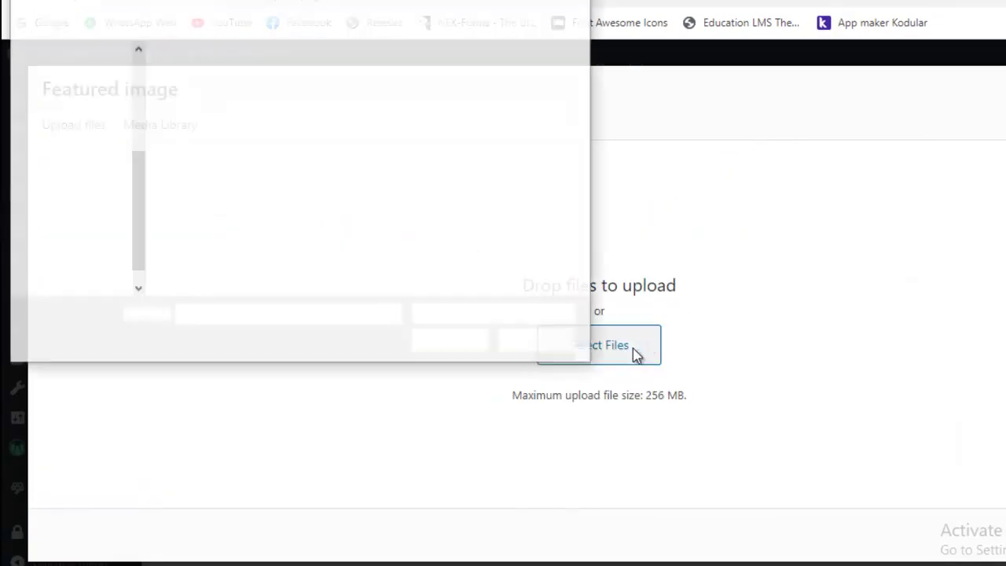
{"action": "double_click", "coordinate": [202, 140]}
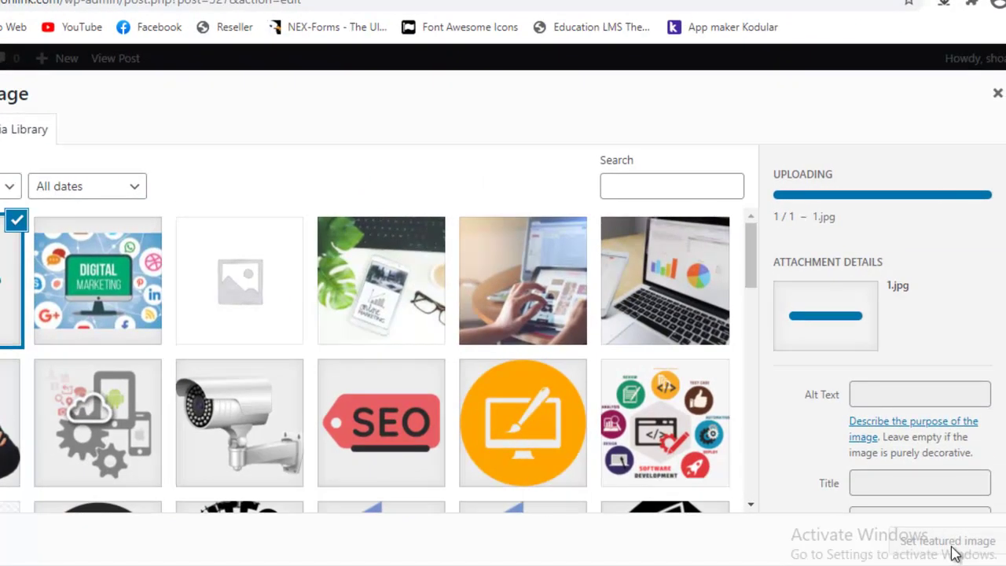
{"action": "left_click", "coordinate": [943, 549]}
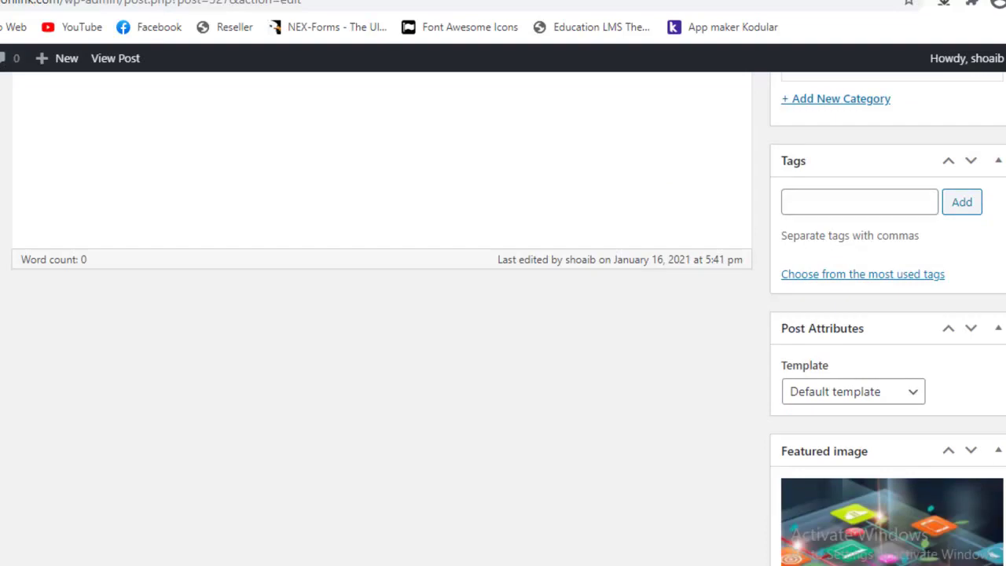
{"action": "scroll", "coordinate": [503, 315], "scroll_direction": "up", "scroll_amount": 6}
{"action": "left_click", "coordinate": [958, 400]}
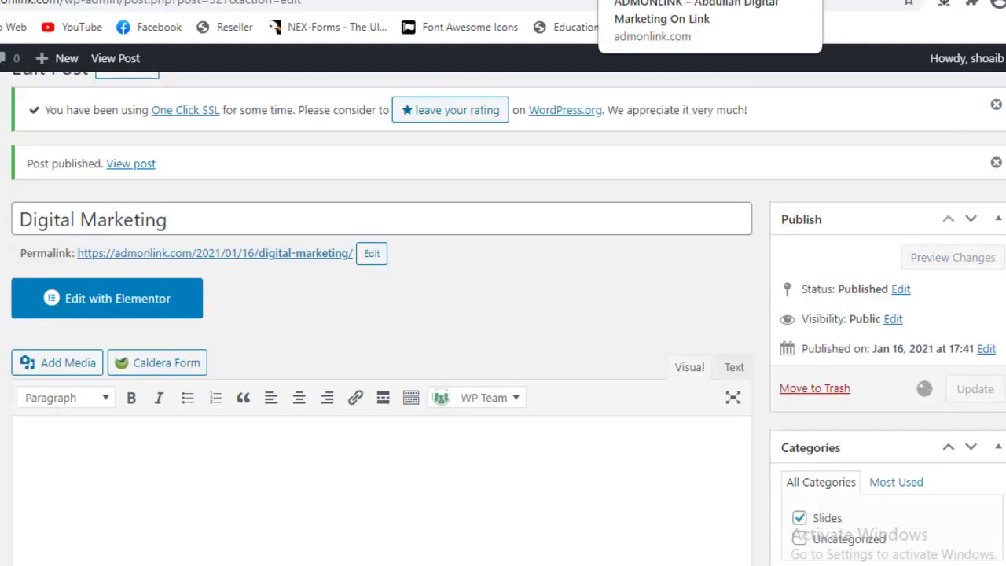
Reload the ADMONLINK homepage and examine how the new banner displays in the slider.
{"action": "left_click", "coordinate": [687, 9]}
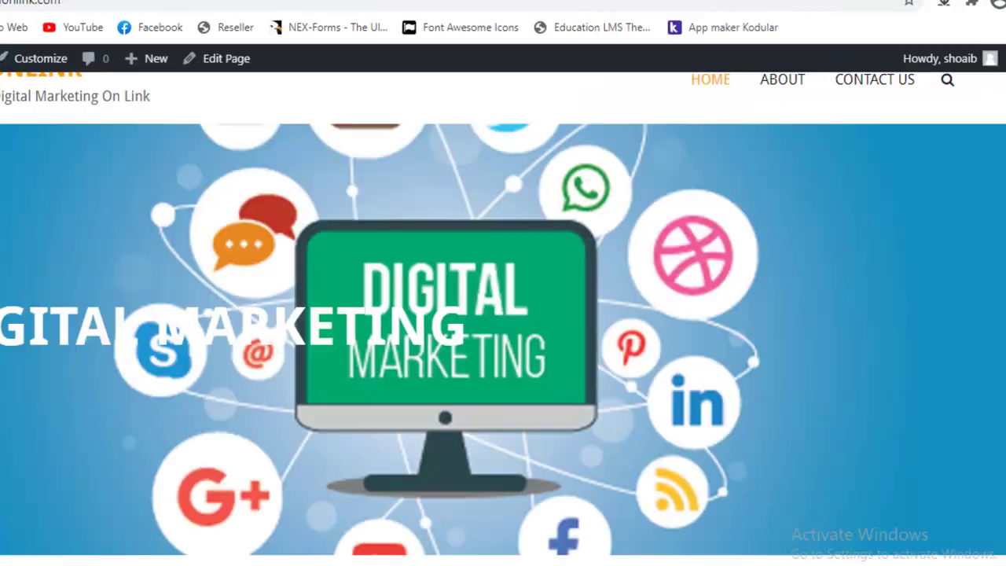
{"action": "left_click", "coordinate": [74, 42]}
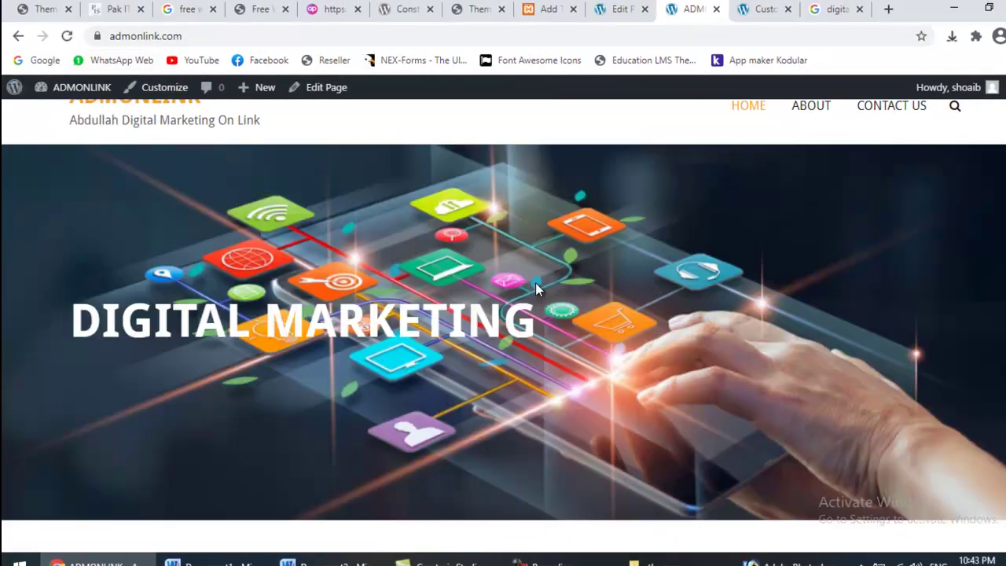
{"action": "scroll", "coordinate": [535, 290], "scroll_direction": "down", "scroll_amount": 2}
{"action": "scroll", "coordinate": [535, 290], "scroll_direction": "up", "scroll_amount": 2}
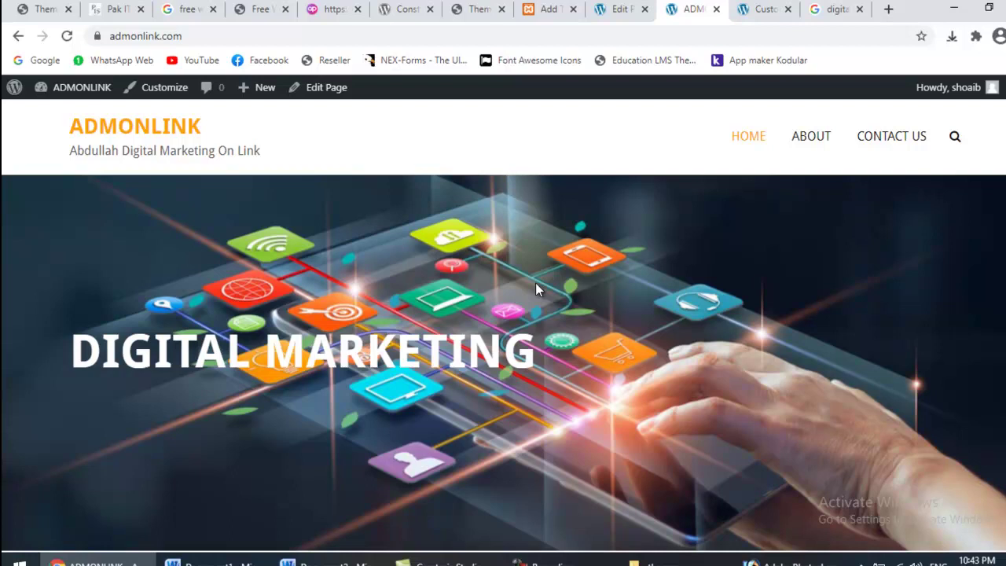
{"action": "scroll", "coordinate": [536, 290], "scroll_direction": "down", "scroll_amount": 2}
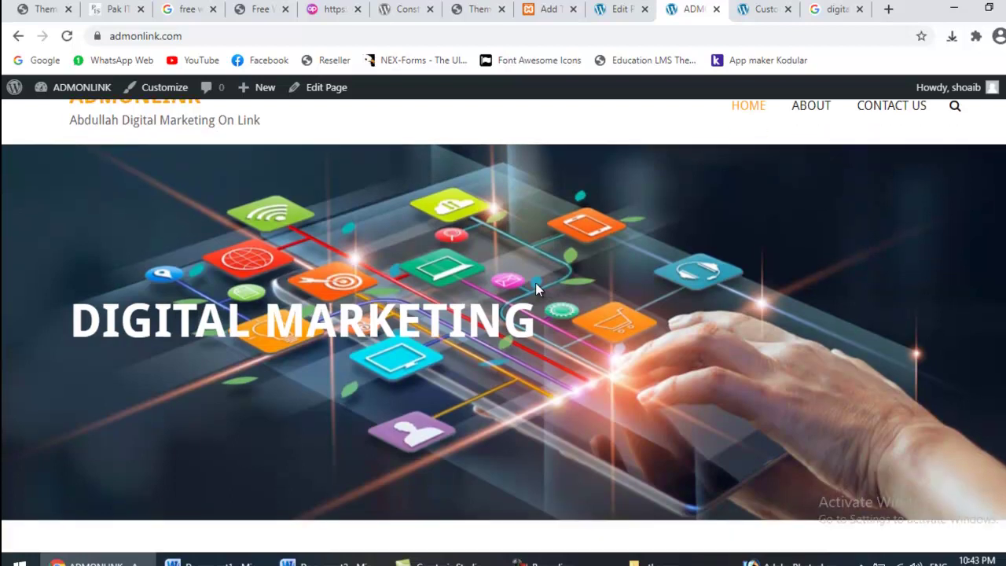
{"action": "scroll", "coordinate": [538, 291], "scroll_direction": "up", "scroll_amount": 2}
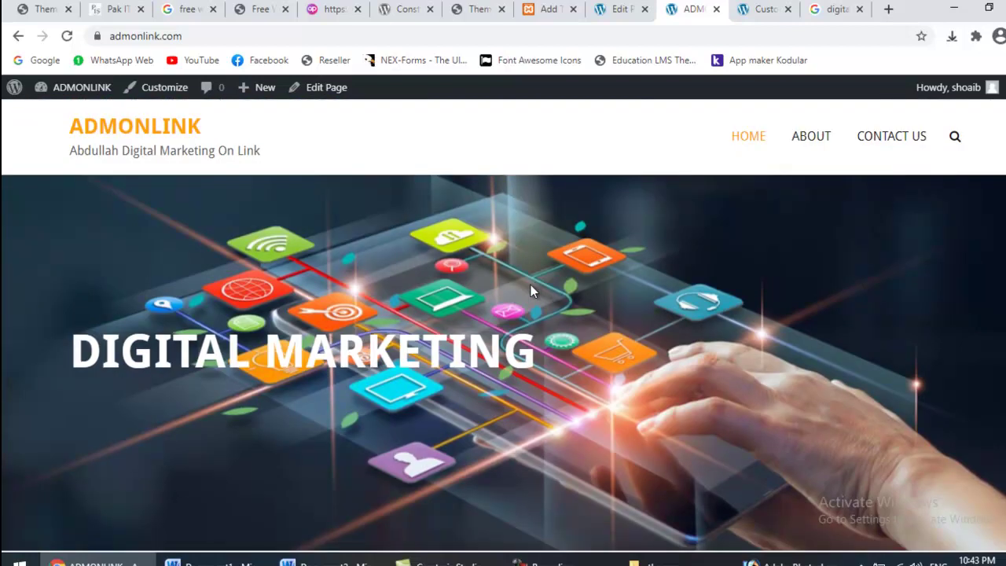
Return to the Google Images results and search for "website designing".
{"action": "left_click", "coordinate": [836, 9]}
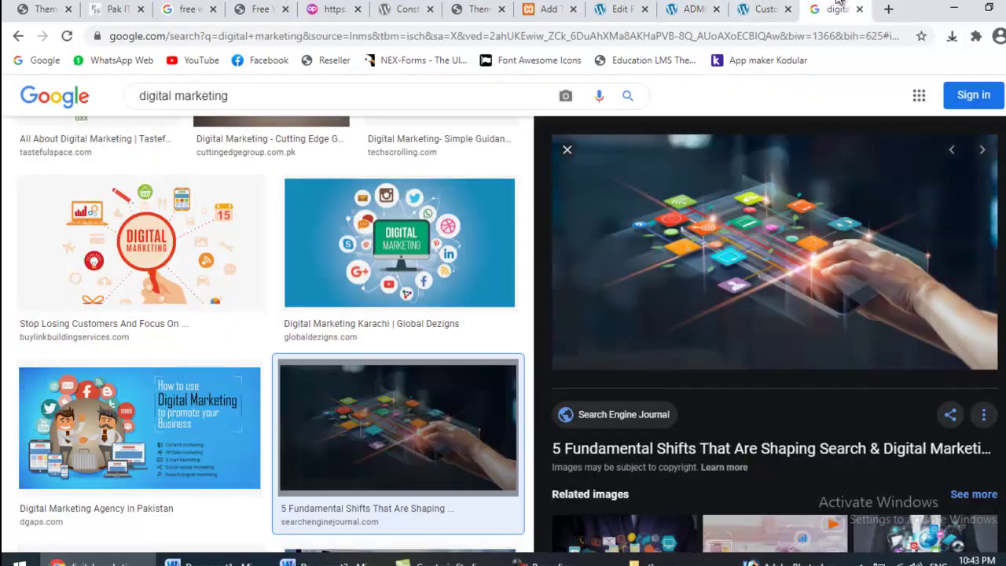
{"action": "scroll", "coordinate": [124, 295], "scroll_direction": "down", "scroll_amount": 5}
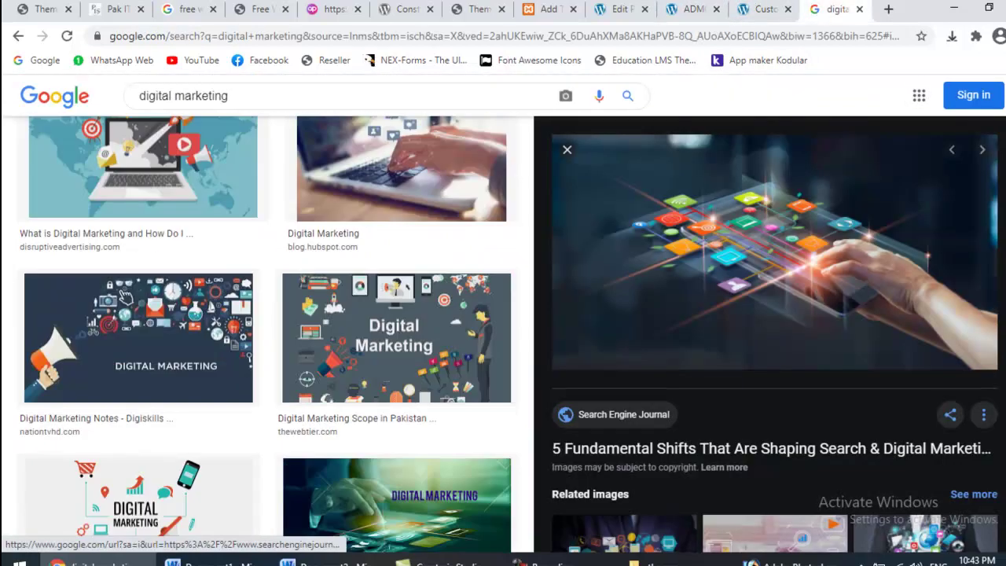
{"action": "scroll", "coordinate": [124, 294], "scroll_direction": "up", "scroll_amount": 5}
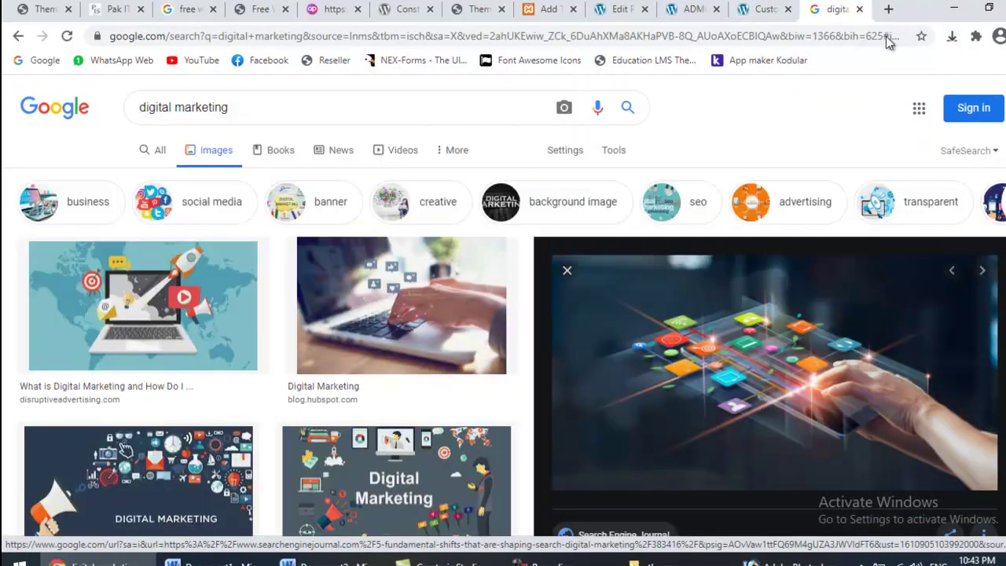
{"action": "left_click_drag", "start_coordinate": [246, 102], "coordinate": [21, 109]}
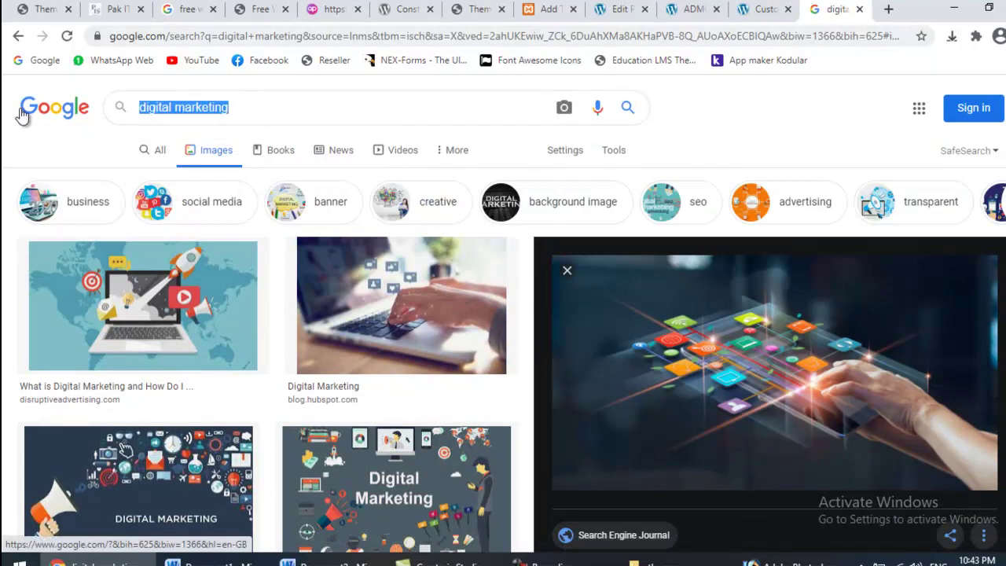
{"action": "type", "text": "website designing"}
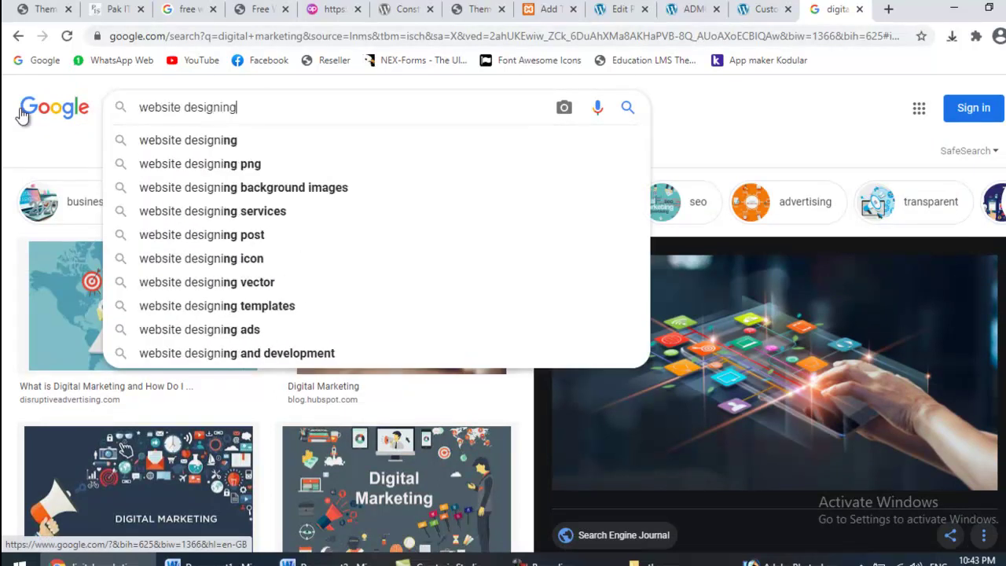
{"action": "key", "text": "Return"}
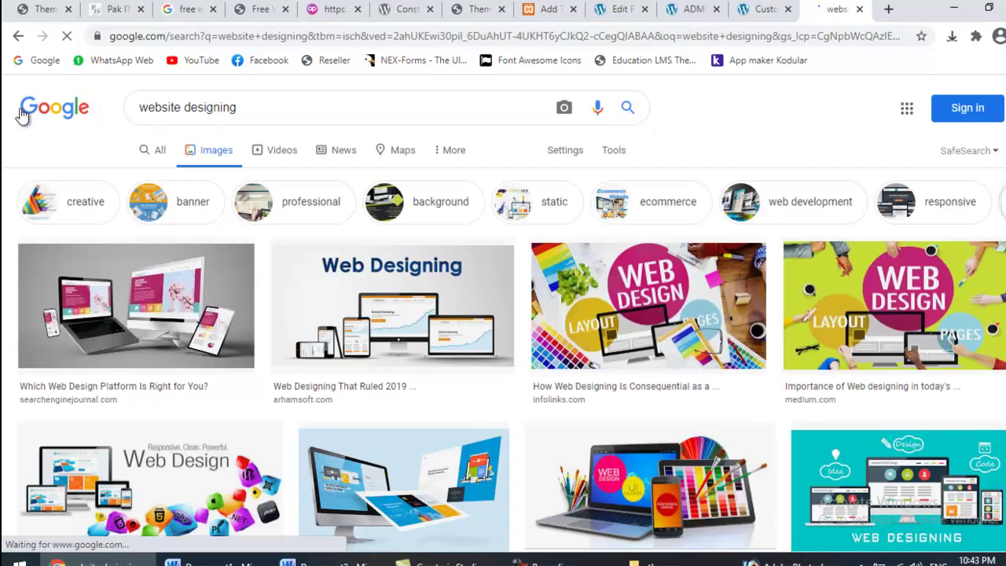
Copy the grey searchenginejournal.com image of a laptop, monitor, tablet and phone from the website designing results.
{"action": "scroll", "coordinate": [36, 299], "scroll_direction": "down", "scroll_amount": 5}
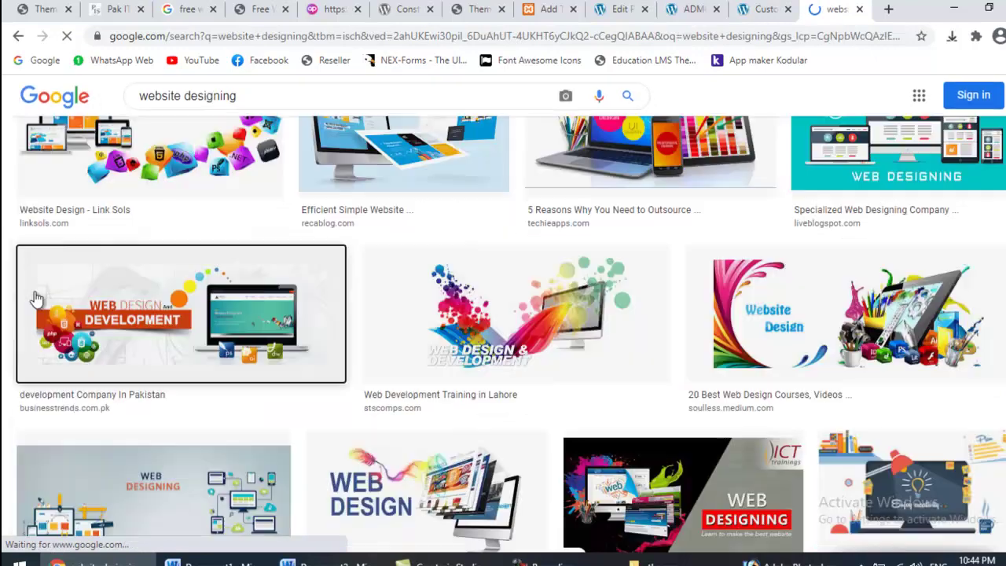
{"action": "scroll", "coordinate": [35, 299], "scroll_direction": "up", "scroll_amount": 5}
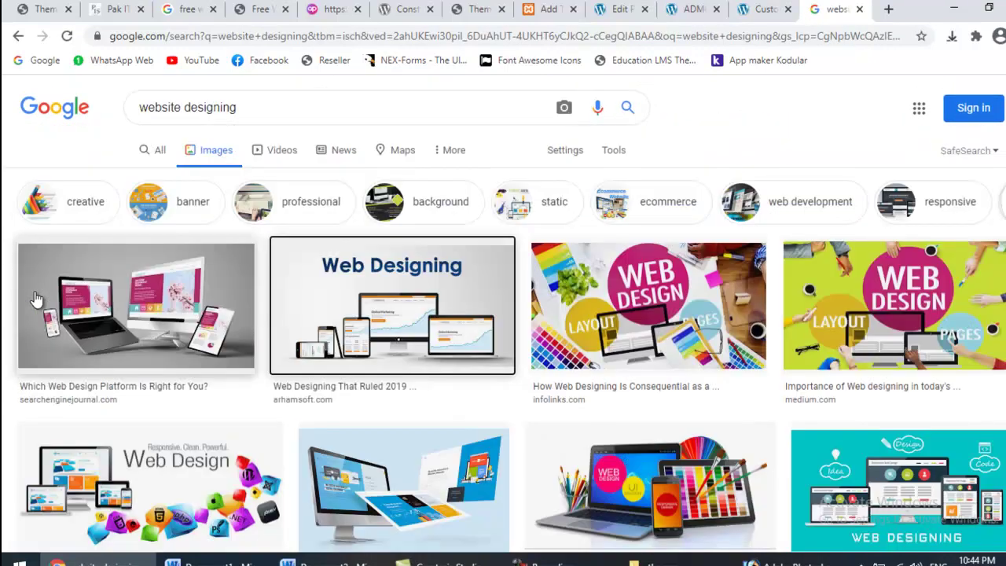
{"action": "left_click", "coordinate": [129, 303]}
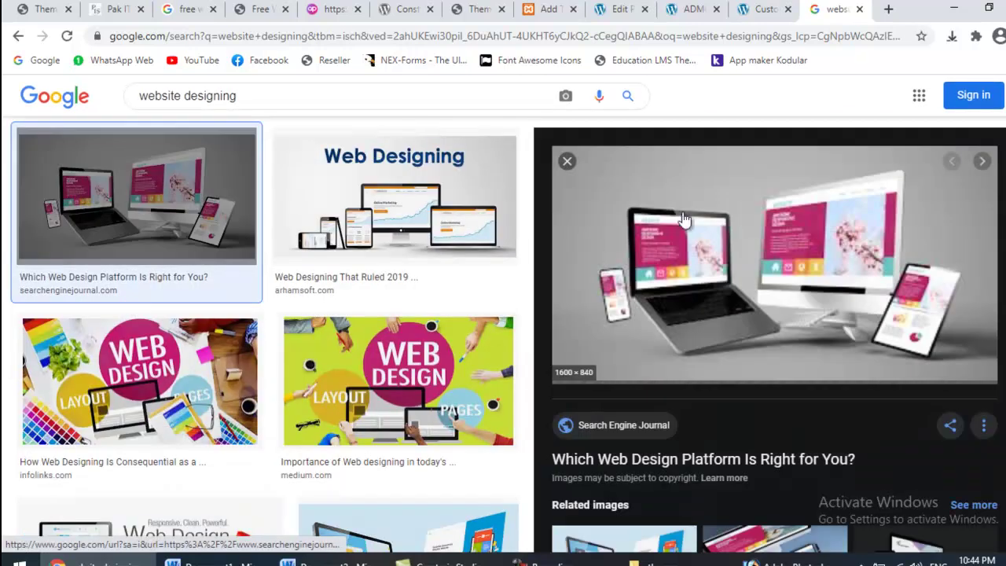
{"action": "right_click", "coordinate": [634, 229]}
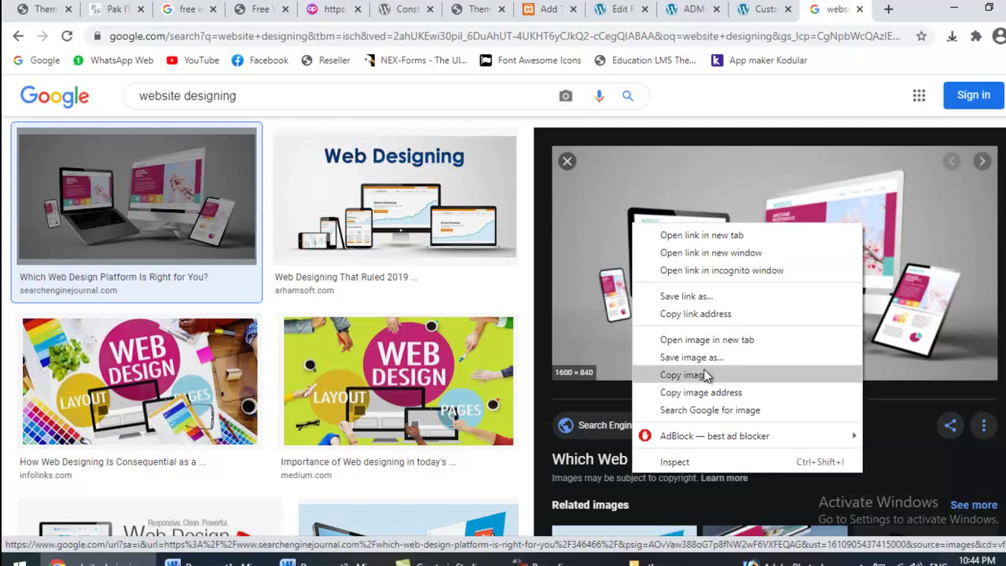
{"action": "left_click", "coordinate": [702, 376]}
Switch to Photoshop, create a new document at the default size, and paste the copied website design image.
{"action": "left_click", "coordinate": [787, 563]}
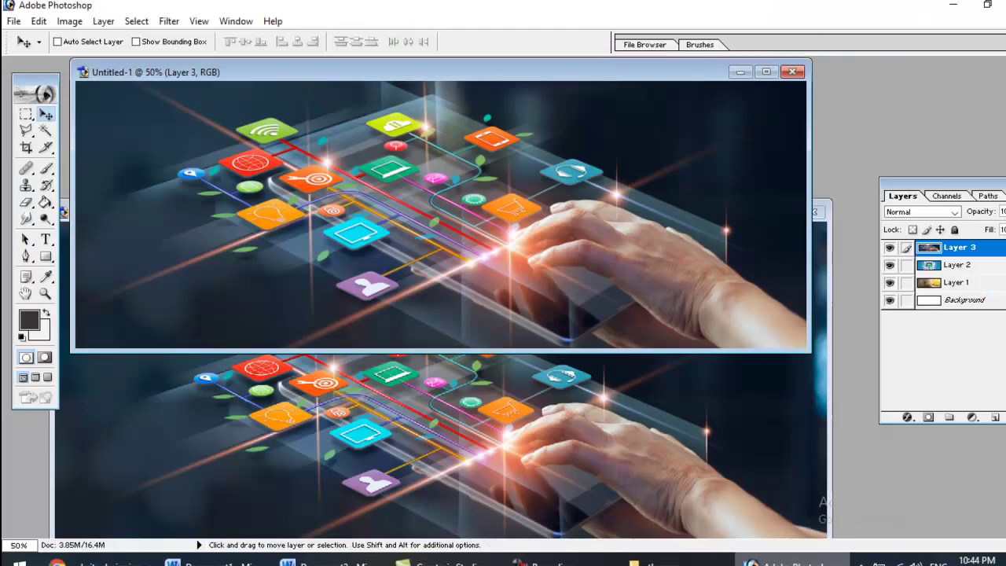
{"action": "key", "text": "ctrl+n"}
{"action": "key", "text": "Return"}
{"action": "key", "text": "ctrl+v"}
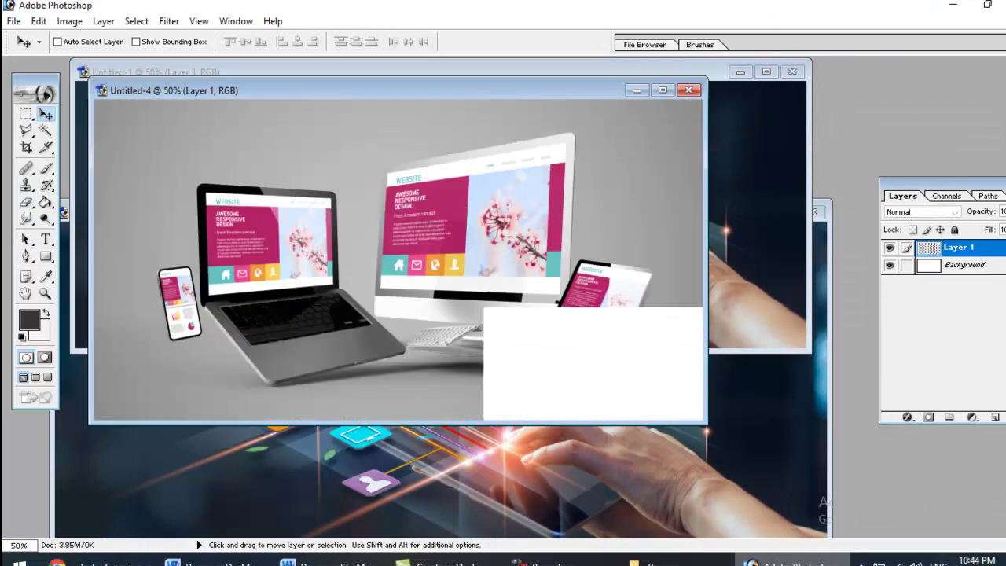
Move the pasted website design image into the Untitled-1 banner and scale it up to cover the whole canvas.
{"action": "left_click_drag", "start_coordinate": [330, 90], "coordinate": [435, 62]}
{"action": "left_click_drag", "start_coordinate": [383, 261], "coordinate": [434, 162]}
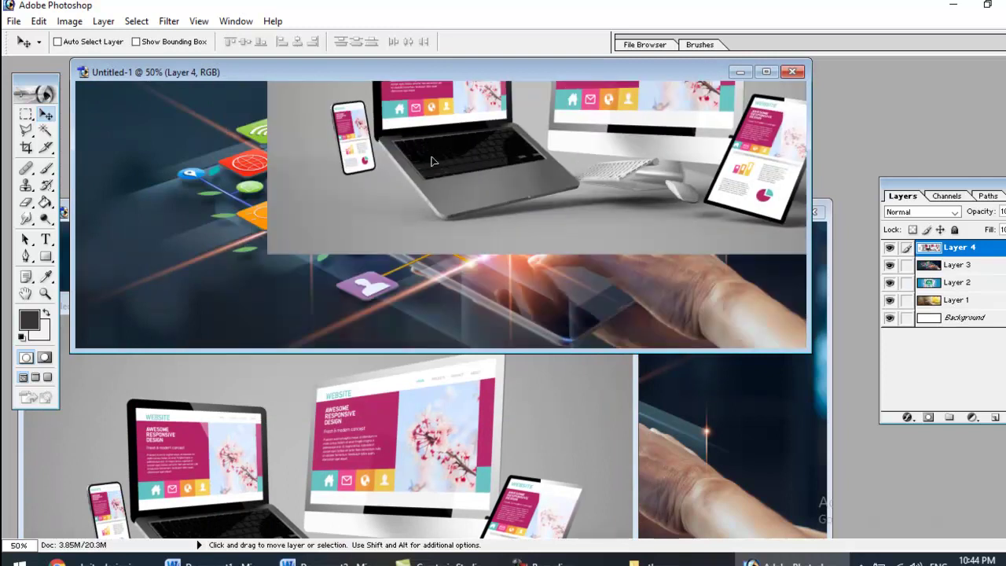
{"action": "key", "text": "ctrl+t"}
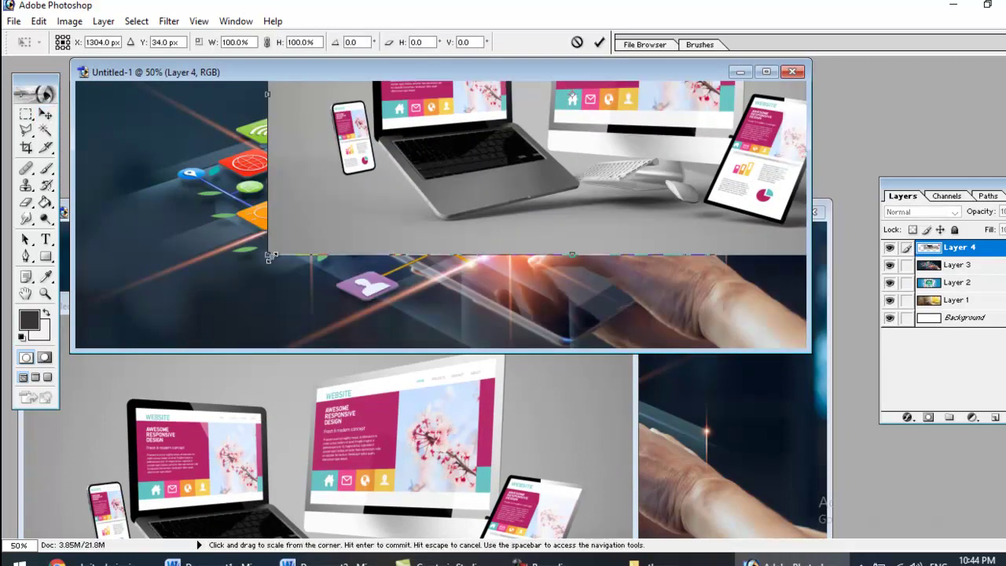
{"action": "left_click_drag", "start_coordinate": [269, 256], "coordinate": [95, 345]}
{"action": "left_click_drag", "start_coordinate": [266, 240], "coordinate": [204, 284]}
{"action": "key", "text": "Return"}
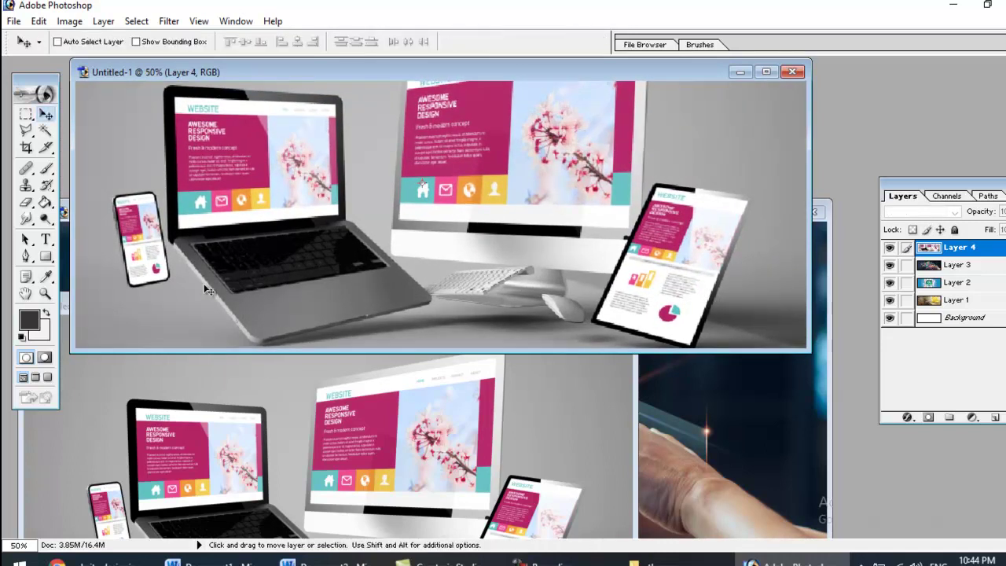
Save the website design banner as a JPEG named 2 in the customer's folder, accepting the JPEG options.
{"action": "left_click", "coordinate": [13, 21]}
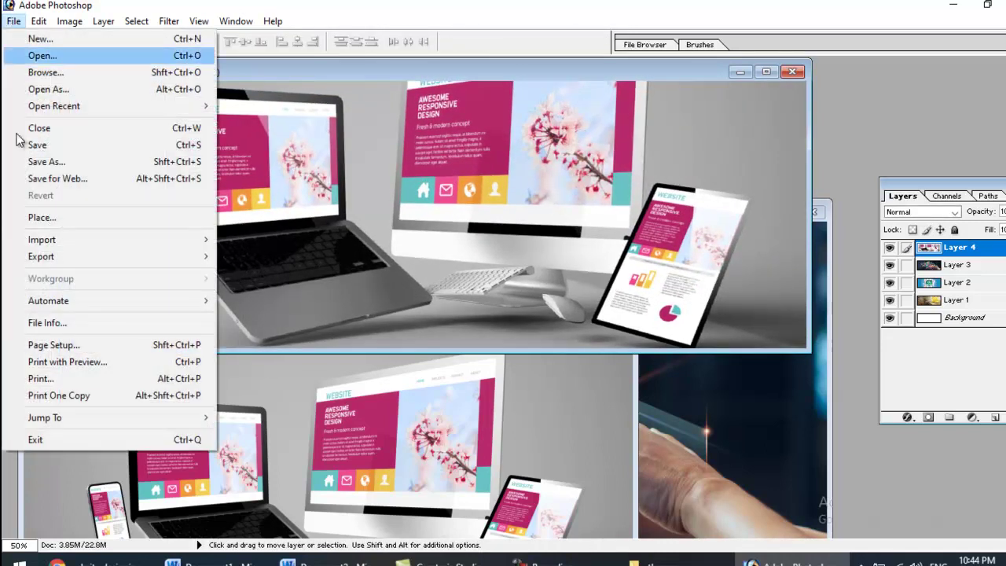
{"action": "left_click", "coordinate": [54, 162]}
{"action": "left_click", "coordinate": [503, 331]}
{"action": "left_click", "coordinate": [472, 405]}
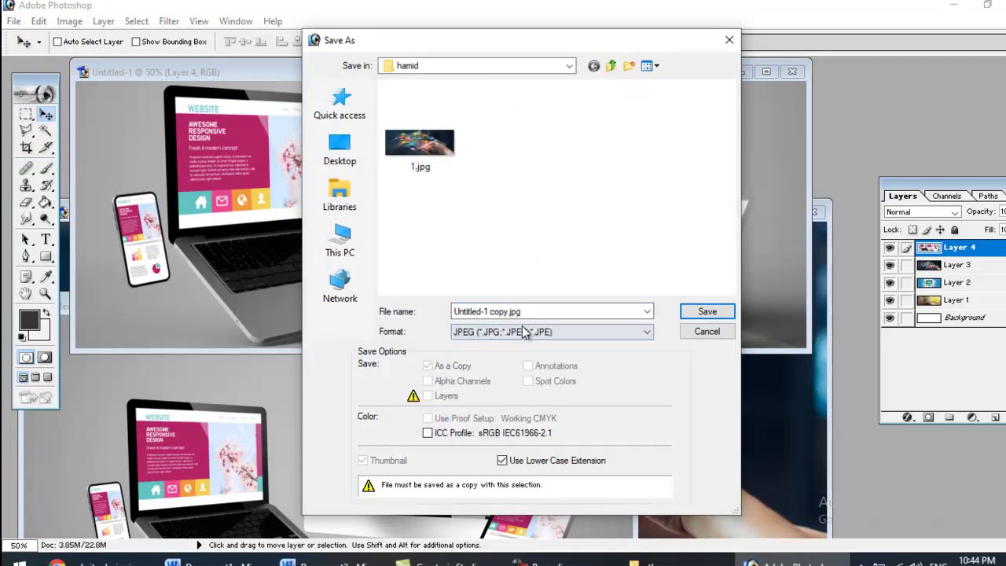
{"action": "left_click", "coordinate": [541, 312]}
{"action": "key", "text": "Return"}
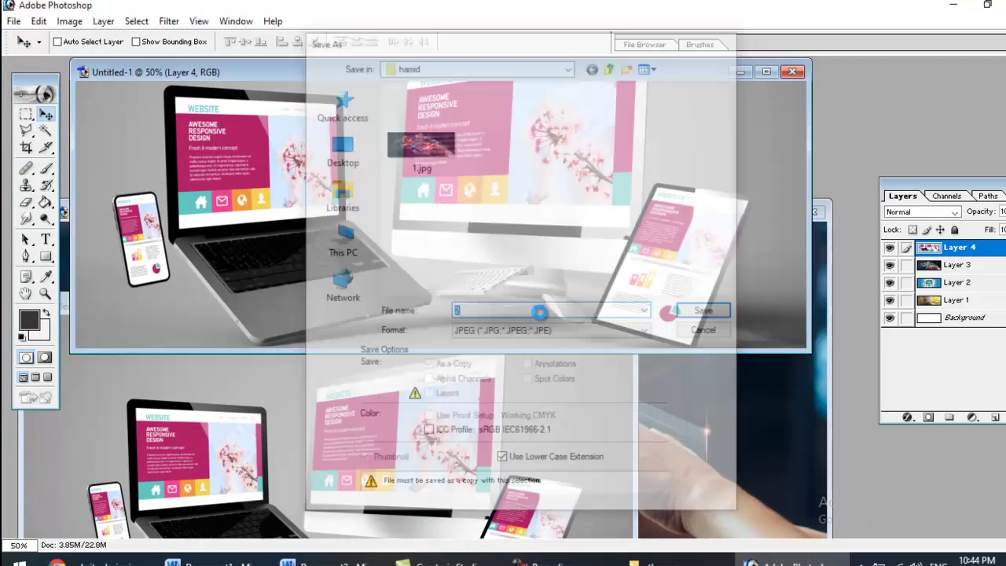
{"action": "key", "text": "Return"}
Switch to Chrome, start a new WordPress post, and assign it to the Slides category.
{"action": "left_click", "coordinate": [89, 560]}
{"action": "left_click", "coordinate": [474, 8]}
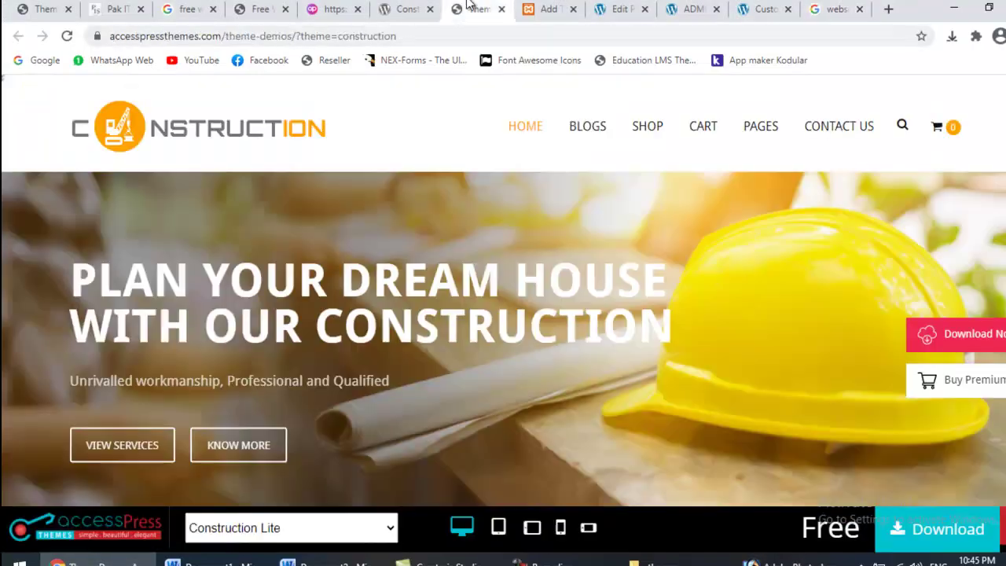
{"action": "left_click", "coordinate": [621, 9]}
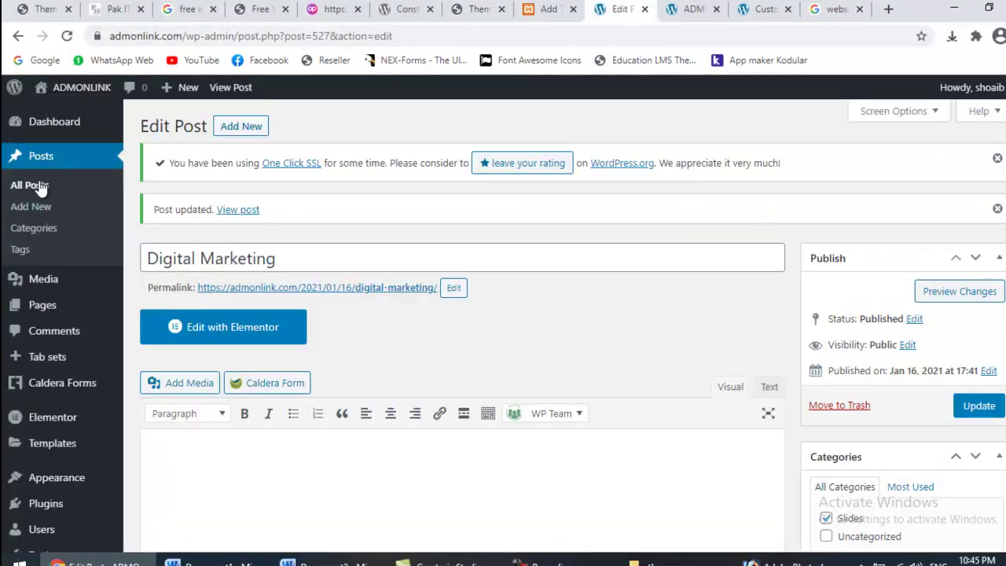
{"action": "left_click", "coordinate": [240, 132]}
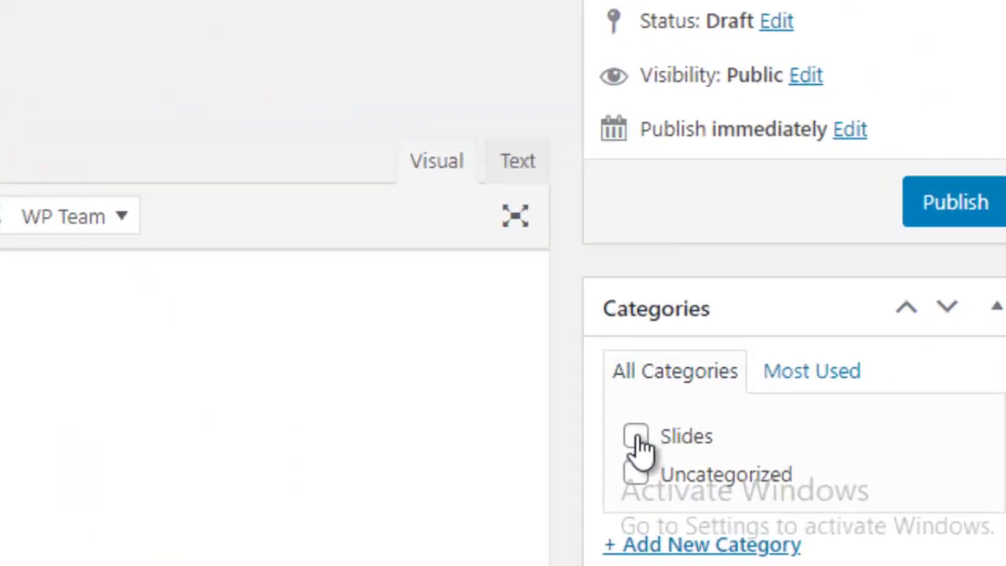
{"action": "left_click", "coordinate": [792, 469]}
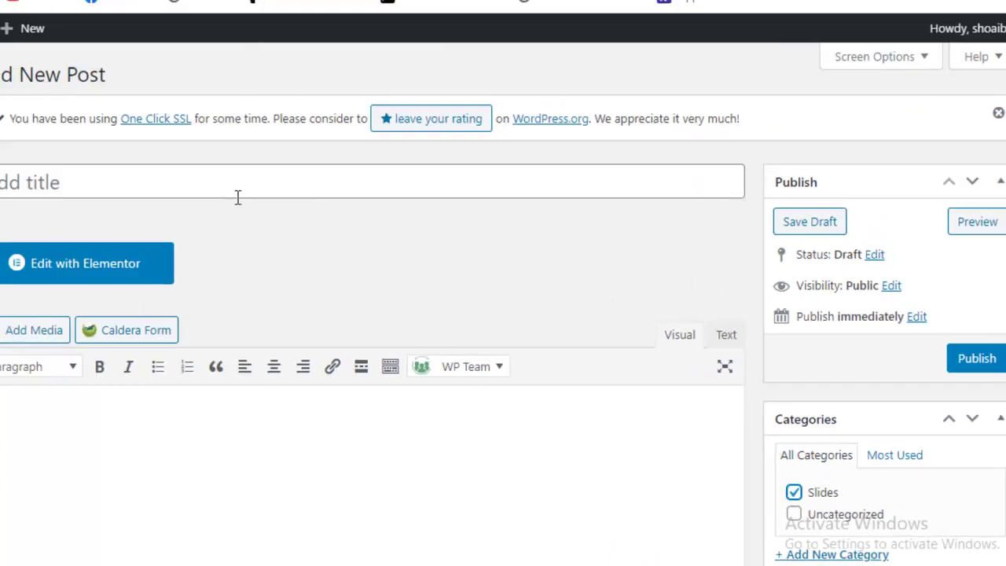
Title the new post Website Designing.
{"action": "left_click", "coordinate": [290, 223]}
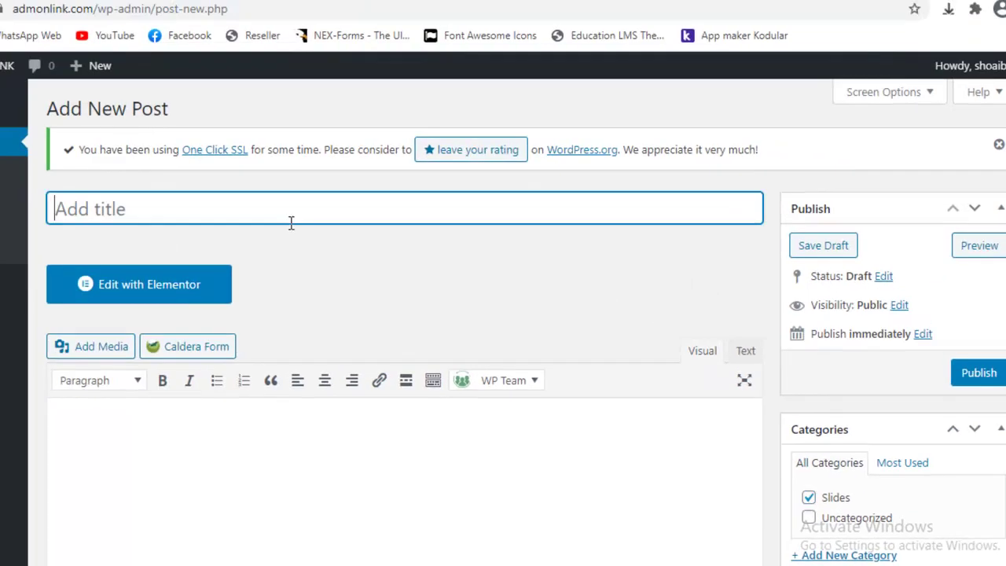
{"action": "type", "text": "Website "}
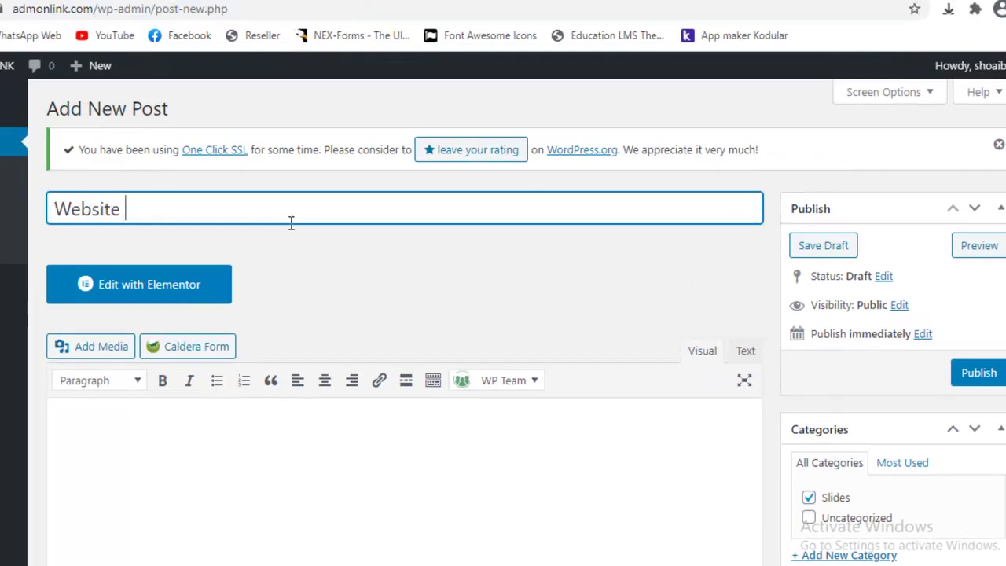
{"action": "type", "text": "Desinig"}
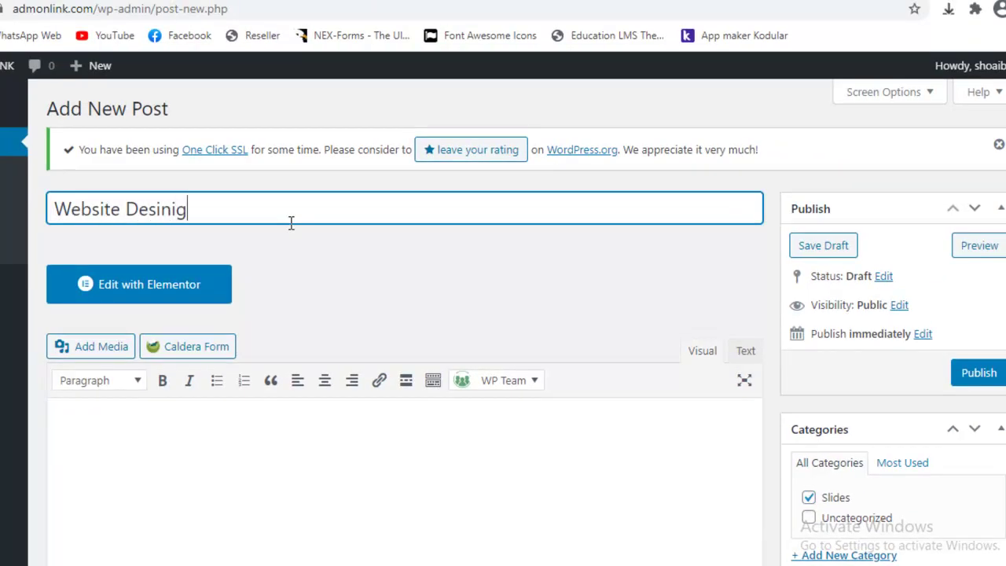
{"action": "type", "text": "ing ngg"}
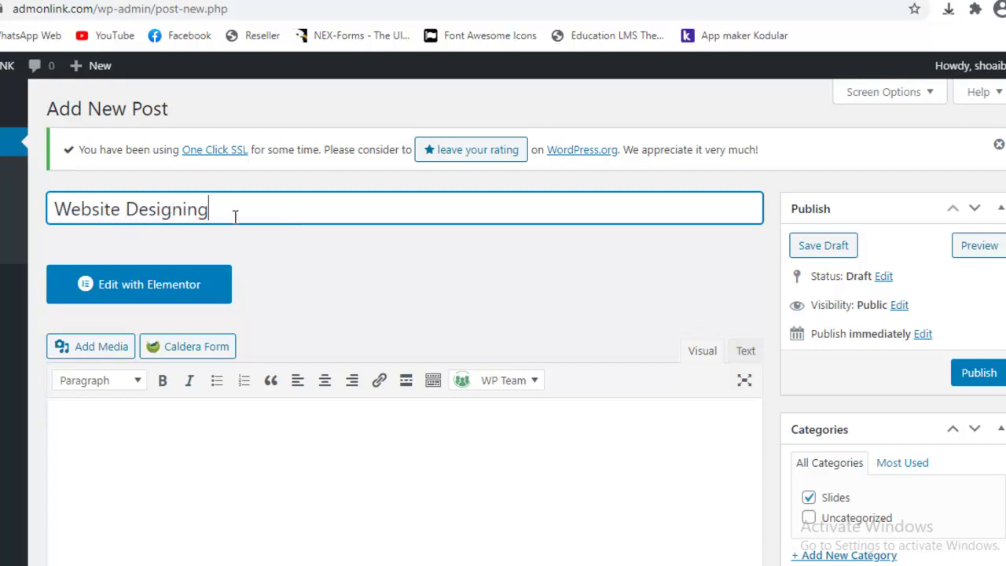
Upload 2.jpg from the customer's folder and set it as the post's featured image.
{"action": "scroll", "coordinate": [503, 322], "scroll_direction": "down", "scroll_amount": 6}
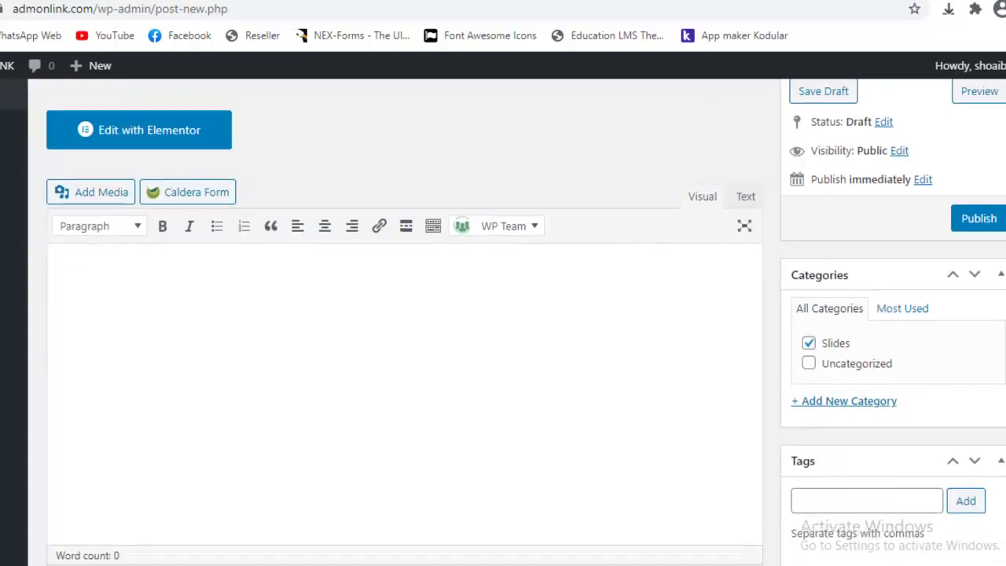
{"action": "left_click", "coordinate": [838, 483]}
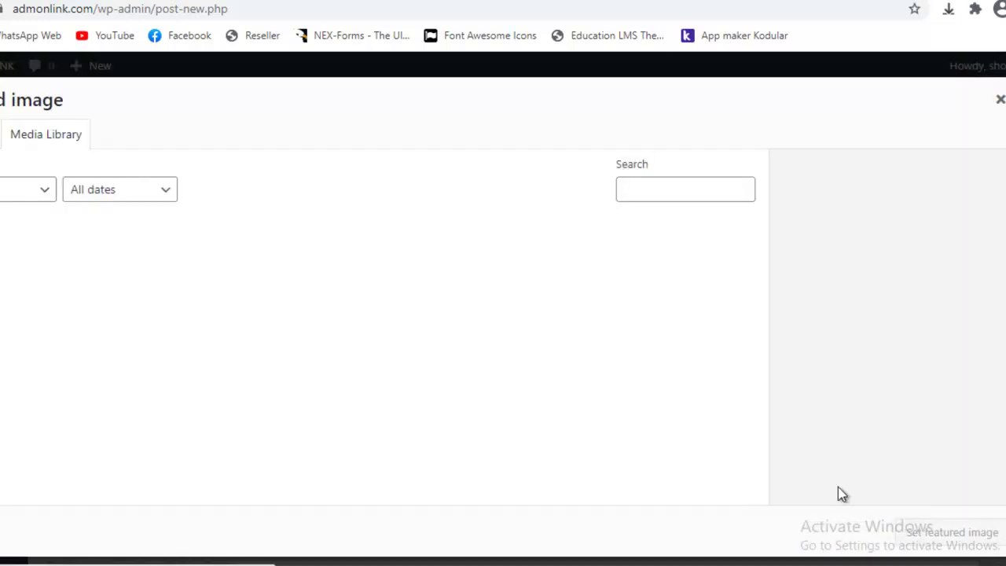
{"action": "left_click", "coordinate": [55, 140]}
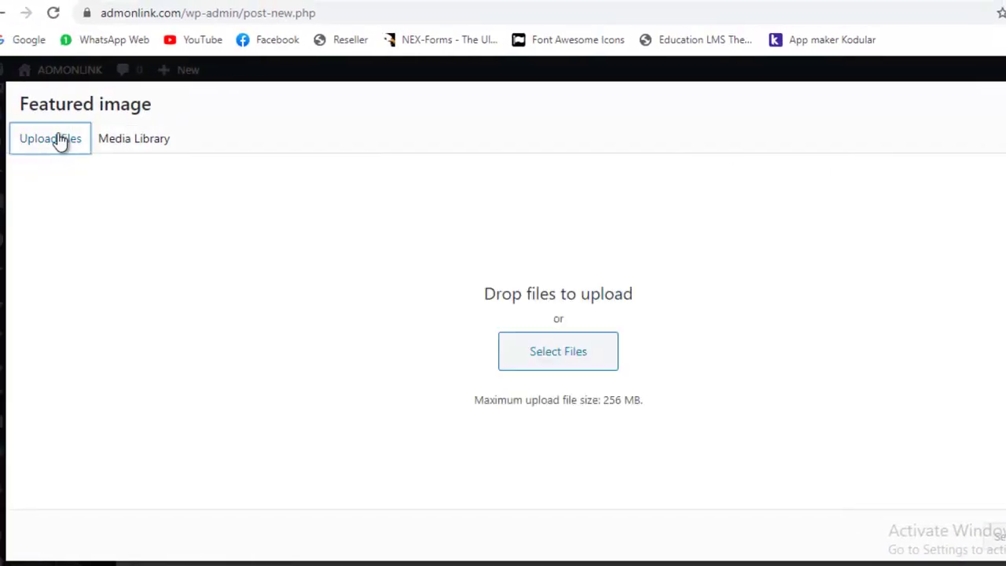
{"action": "left_click", "coordinate": [561, 354]}
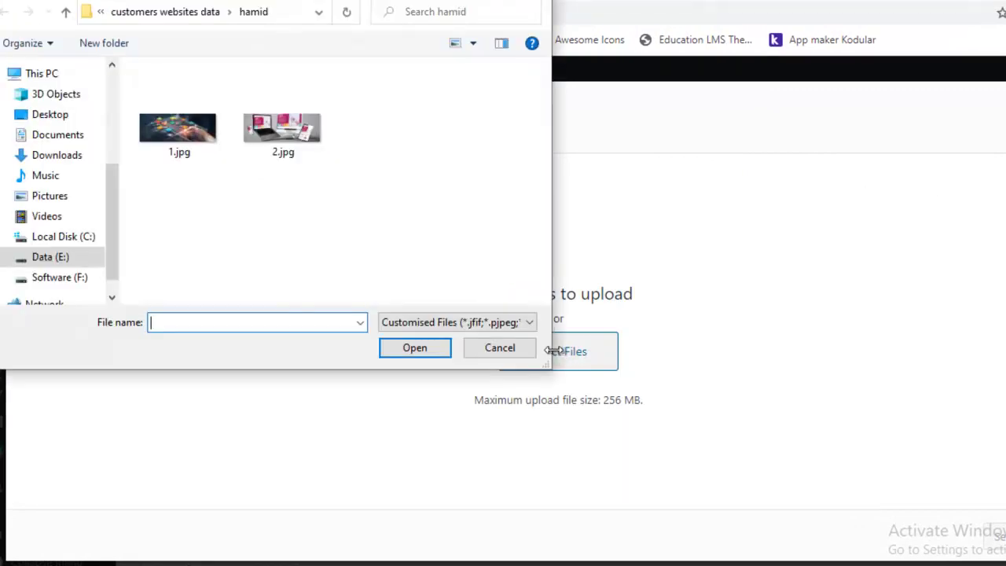
{"action": "double_click", "coordinate": [296, 137]}
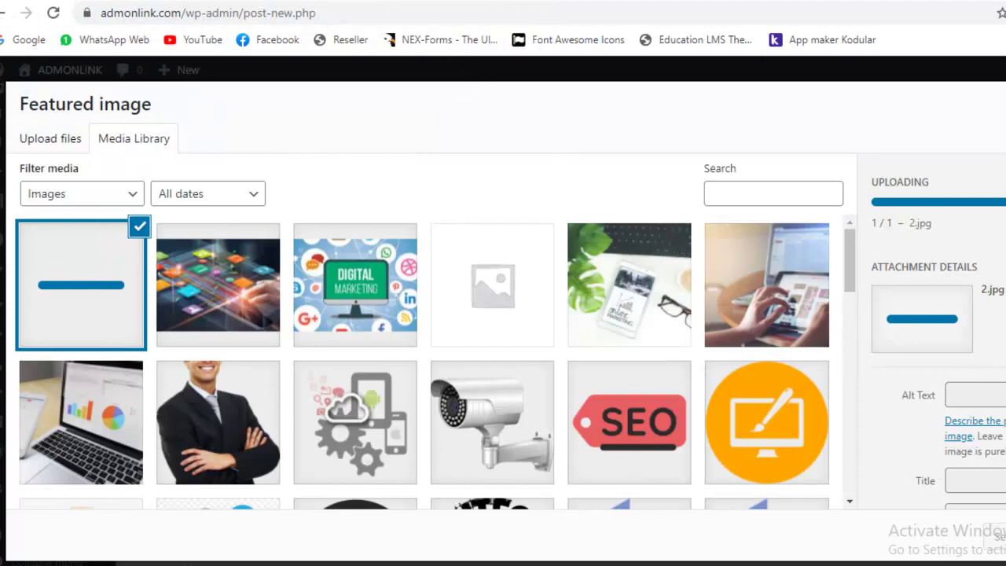
{"action": "left_click", "coordinate": [998, 537]}
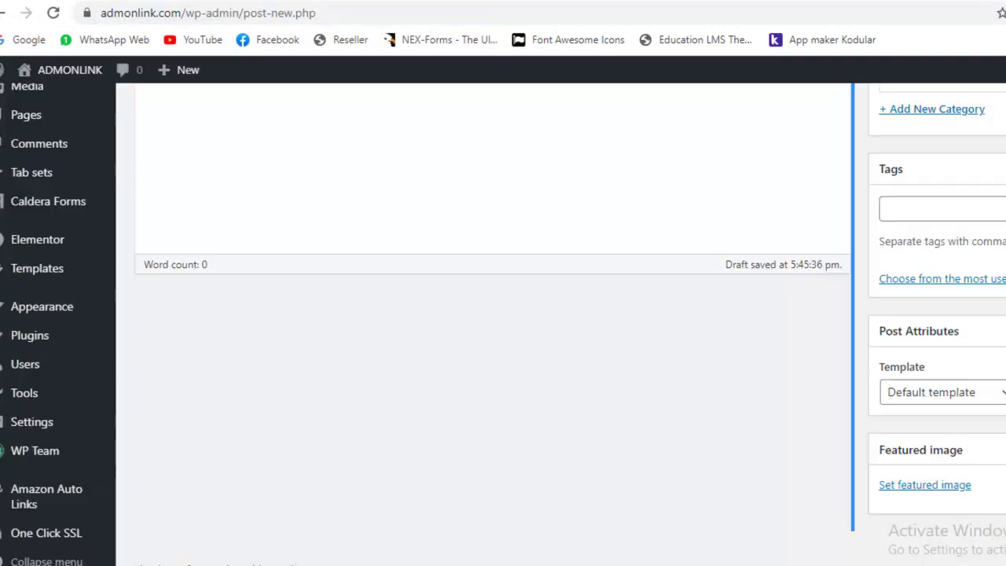
Publish the Website Designing post.
{"action": "left_click_drag", "start_coordinate": [998, 350], "coordinate": [998, 162]}
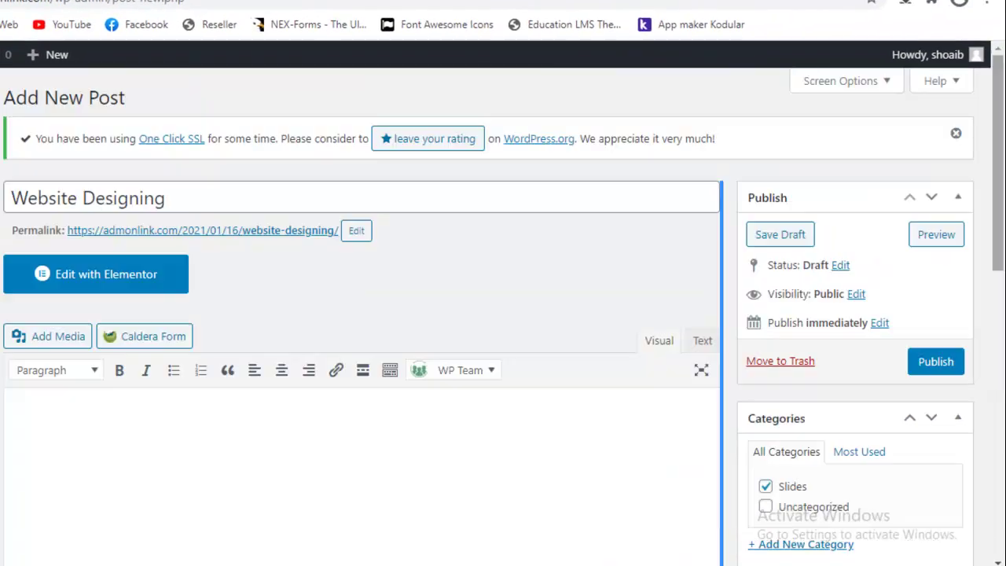
{"action": "left_click", "coordinate": [303, 192]}
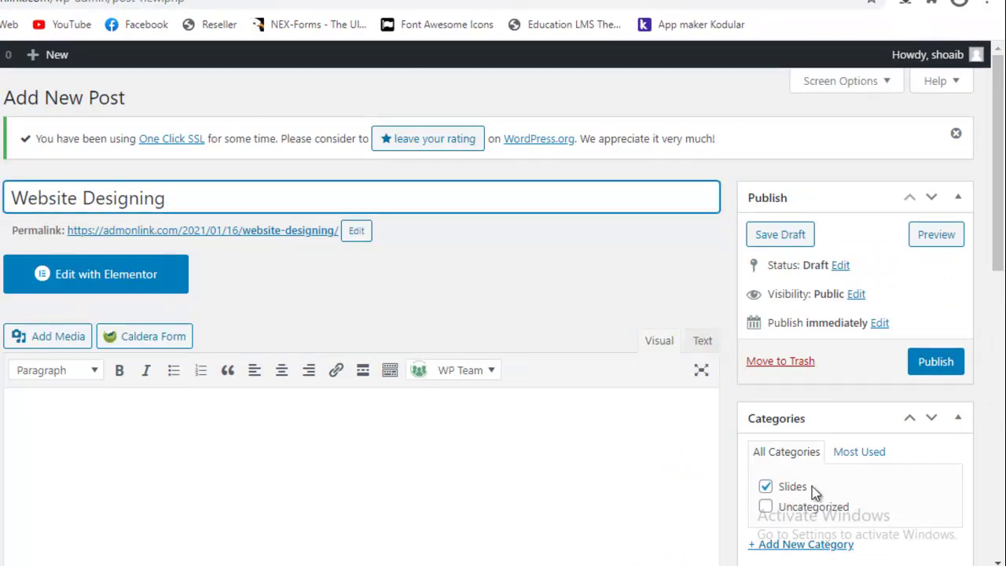
{"action": "mouse_move", "coordinate": [998, 247]}
{"action": "left_mouse_down"}
{"action": "mouse_move", "coordinate": [1001, 411]}
{"action": "mouse_move", "coordinate": [990, 374]}
{"action": "mouse_move", "coordinate": [997, 253]}
{"action": "left_mouse_up"}
{"action": "left_click", "coordinate": [934, 367]}
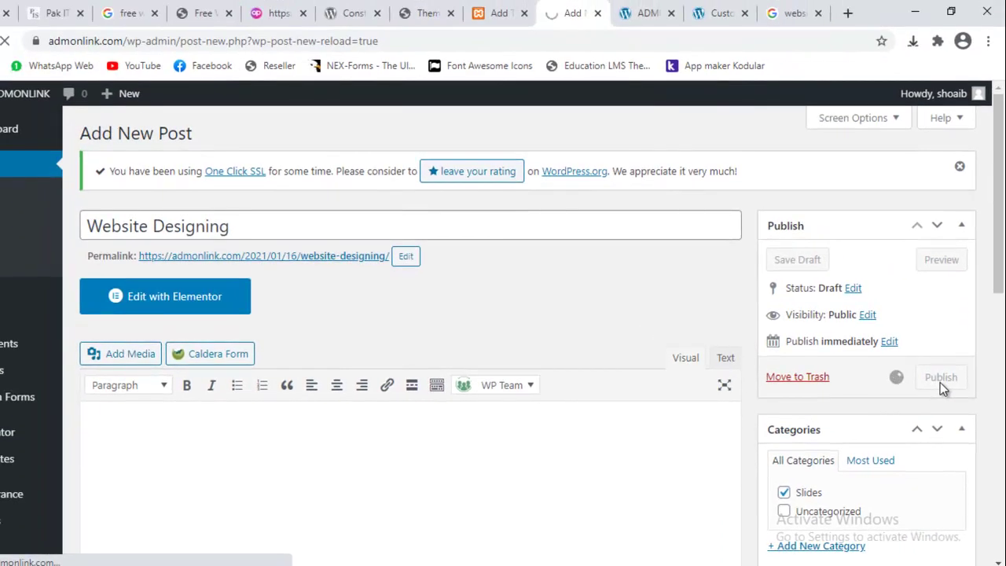
Reload the ADMONLINK homepage and flip through the slider to check the Website Designing and Digital Marketing slides.
{"action": "left_click", "coordinate": [637, 10]}
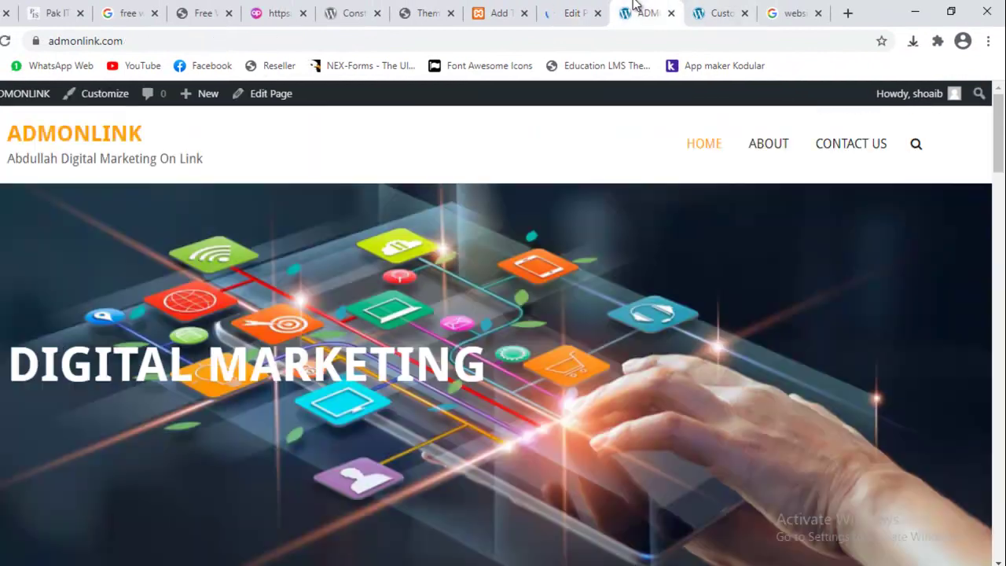
{"action": "left_click", "coordinate": [6, 40]}
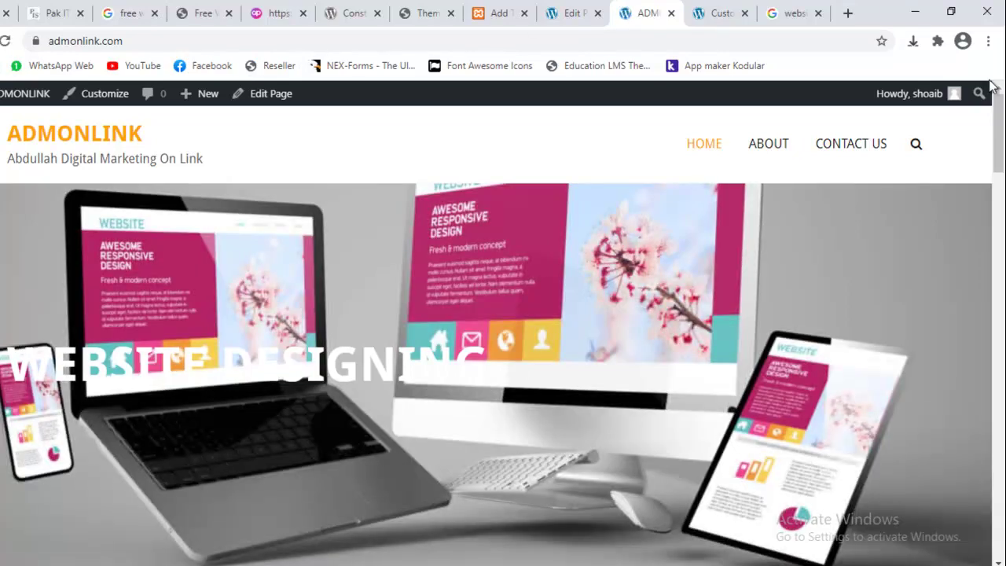
{"action": "scroll", "coordinate": [995, 102], "scroll_direction": "down", "scroll_amount": 3}
{"action": "scroll", "coordinate": [995, 110], "scroll_direction": "up", "scroll_amount": 3}
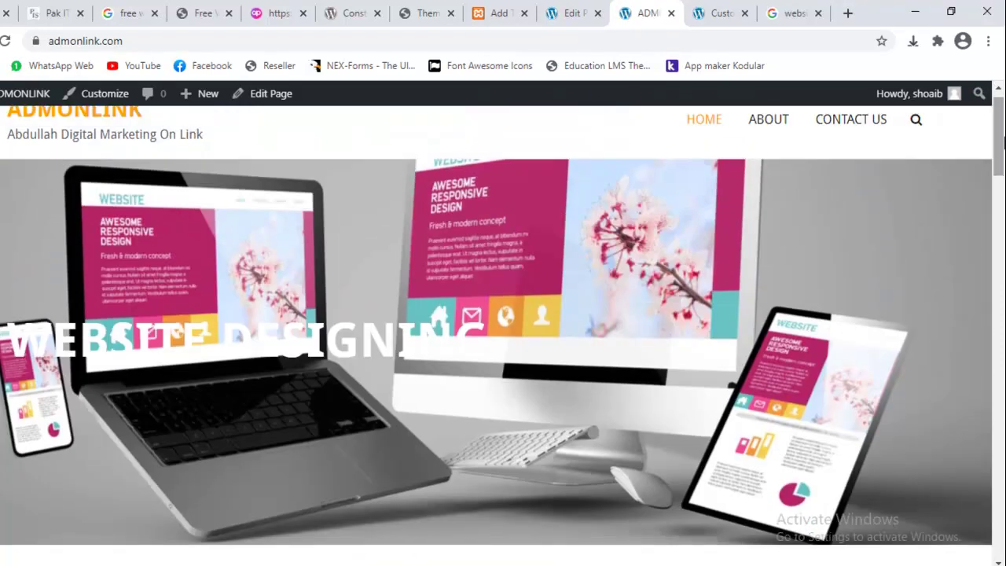
{"action": "left_click", "coordinate": [973, 353]}
{"action": "left_click", "coordinate": [973, 354]}
{"action": "left_click", "coordinate": [974, 354]}
{"action": "left_click", "coordinate": [973, 354]}
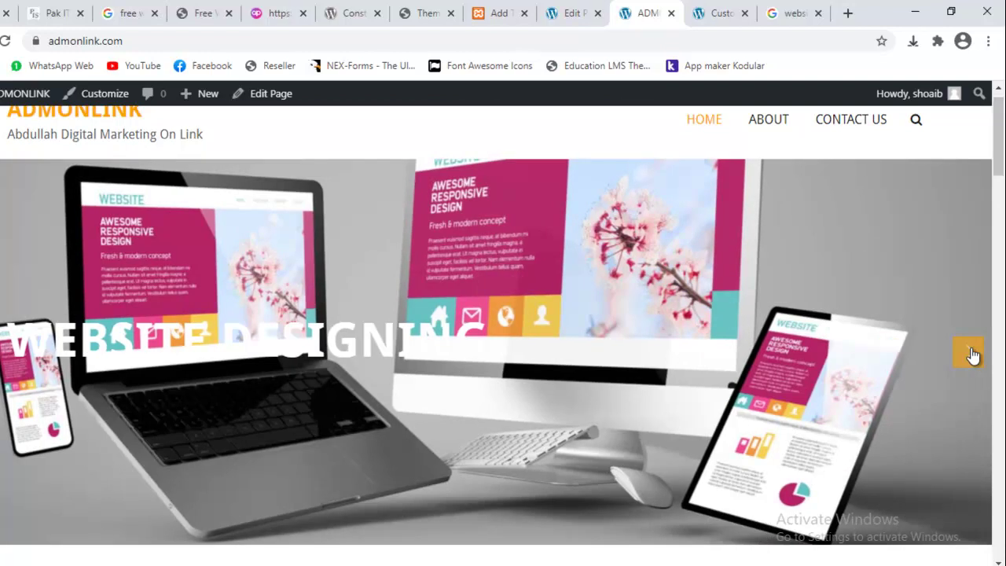
{"action": "left_click", "coordinate": [973, 354]}
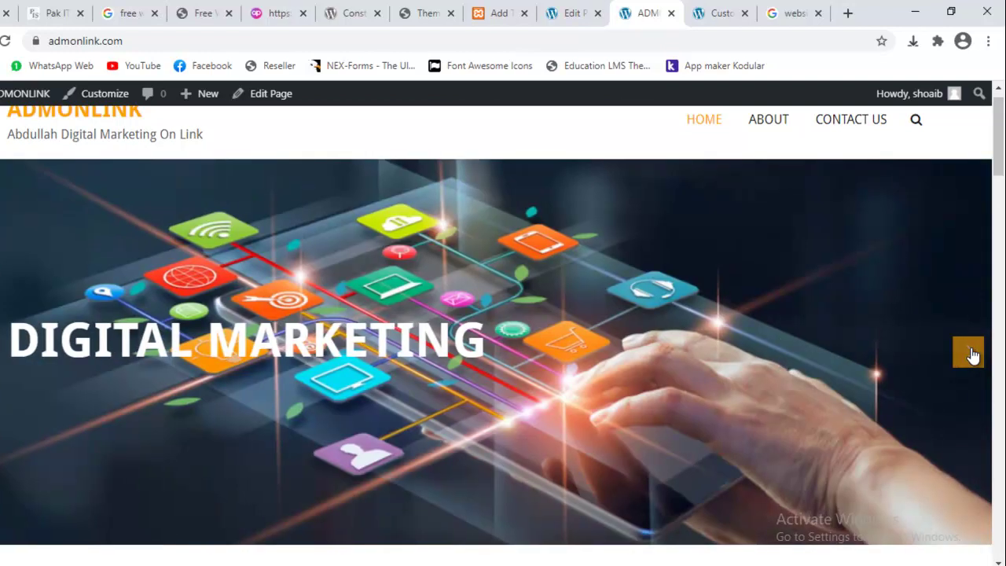
{"action": "left_click", "coordinate": [973, 353]}
{"action": "left_click", "coordinate": [973, 353]}
{"action": "left_click", "coordinate": [974, 354]}
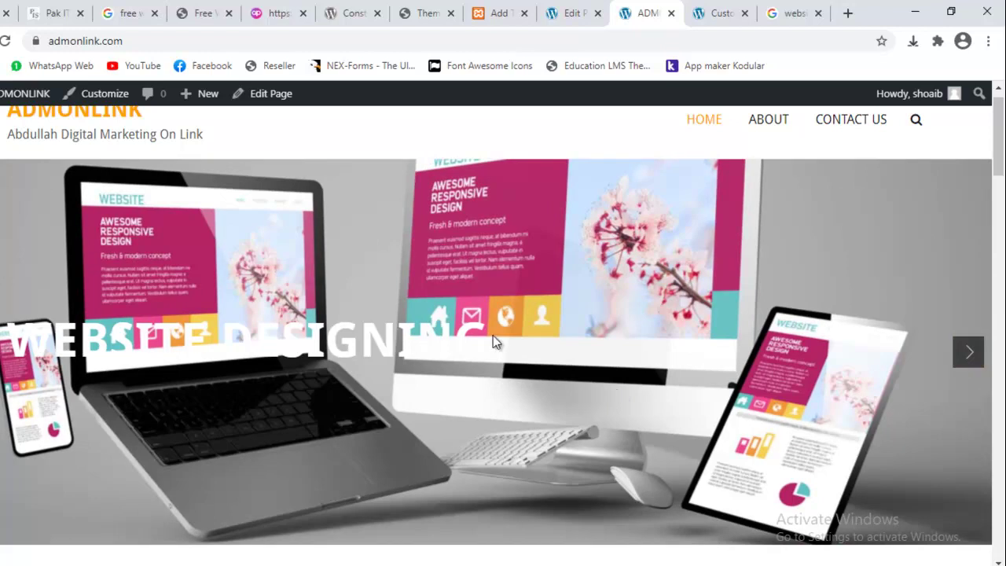
Examine the homepage from the header and slider down to the Our Feature section.
{"action": "scroll", "coordinate": [279, 305], "scroll_direction": "up", "scroll_amount": 1}
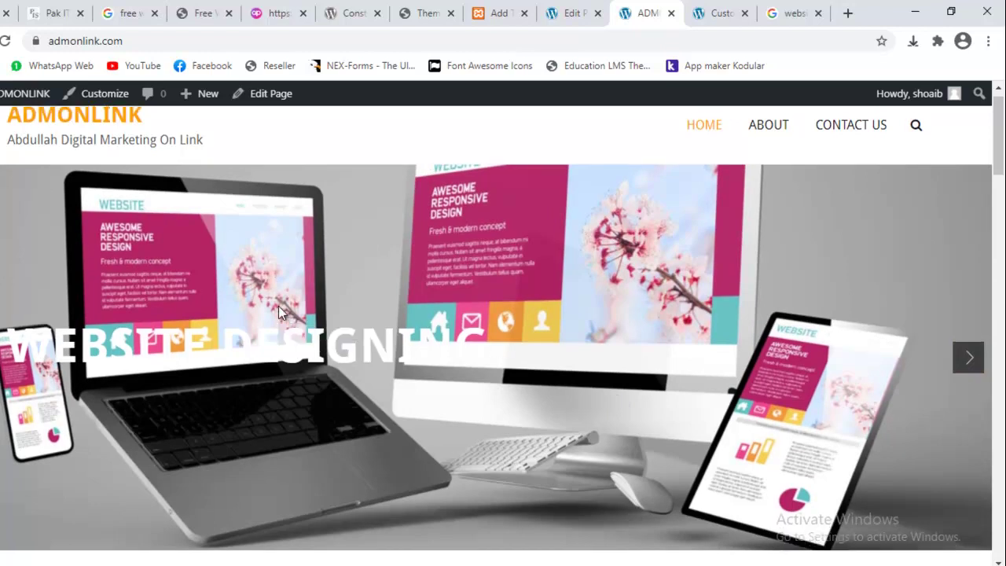
{"action": "scroll", "coordinate": [278, 306], "scroll_direction": "down", "scroll_amount": 1}
{"action": "scroll", "coordinate": [279, 306], "scroll_direction": "down", "scroll_amount": 2}
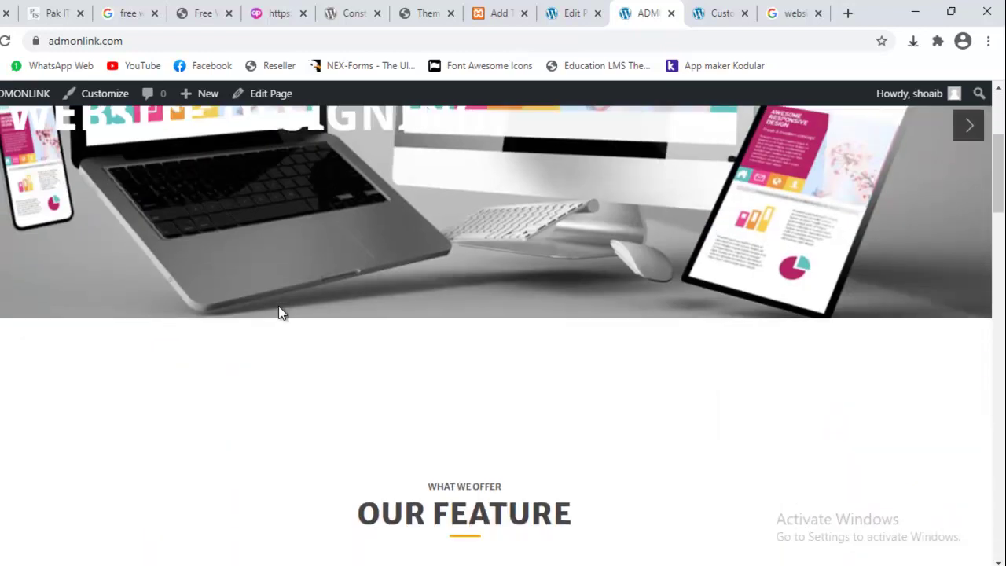
{"action": "scroll", "coordinate": [278, 306], "scroll_direction": "up", "scroll_amount": 3}
{"action": "scroll", "coordinate": [278, 307], "scroll_direction": "down", "scroll_amount": 4}
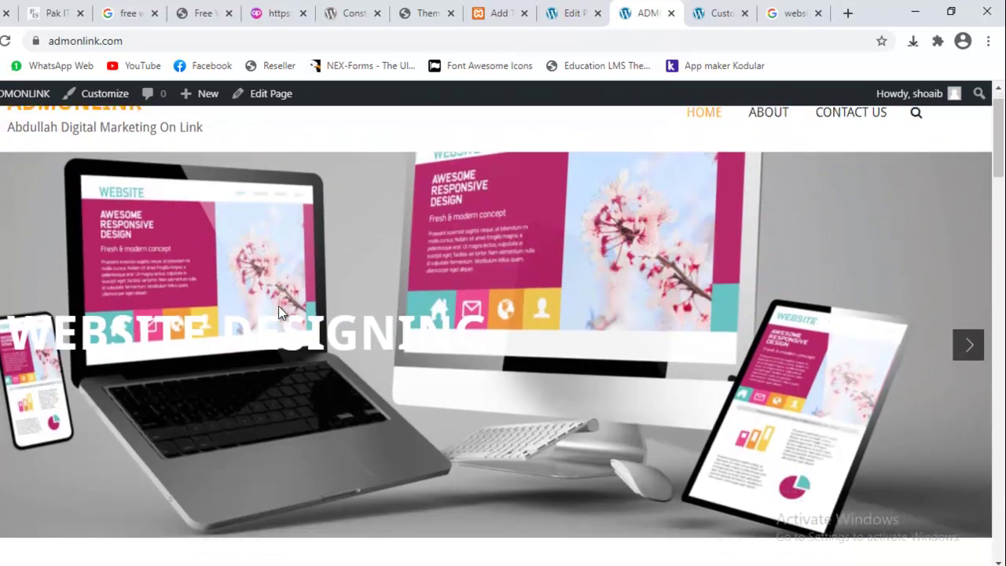
{"action": "scroll", "coordinate": [279, 313], "scroll_direction": "up", "scroll_amount": 4}
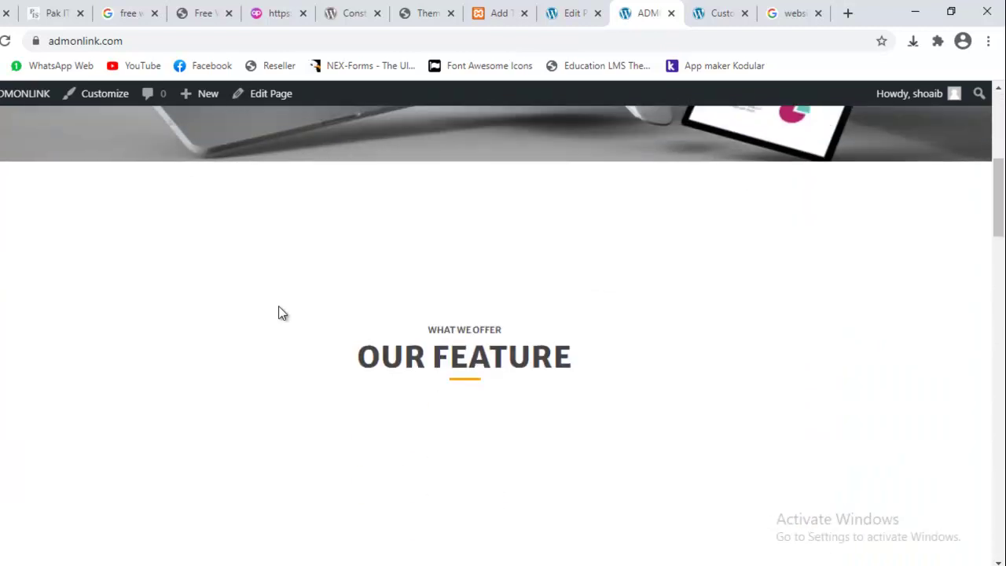
{"action": "scroll", "coordinate": [280, 312], "scroll_direction": "down", "scroll_amount": 4}
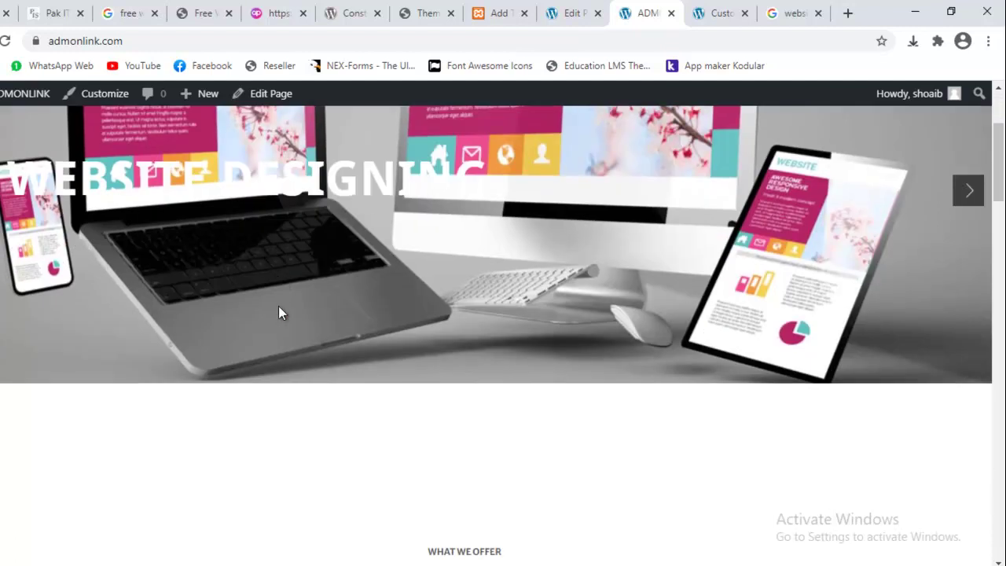
{"action": "scroll", "coordinate": [279, 313], "scroll_direction": "up", "scroll_amount": 4}
{"action": "scroll", "coordinate": [279, 313], "scroll_direction": "down", "scroll_amount": 3}
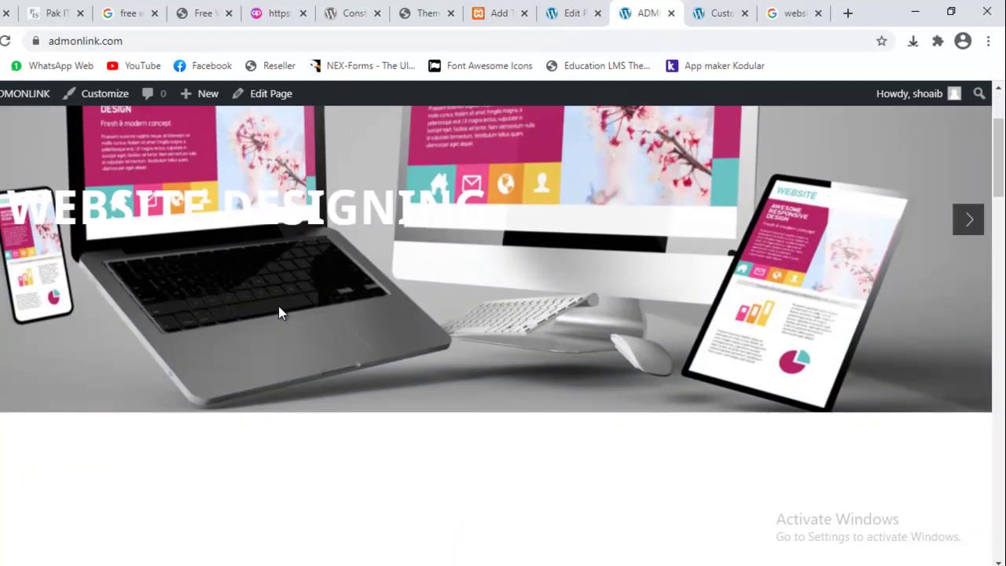
{"action": "scroll", "coordinate": [281, 313], "scroll_direction": "up", "scroll_amount": 4}
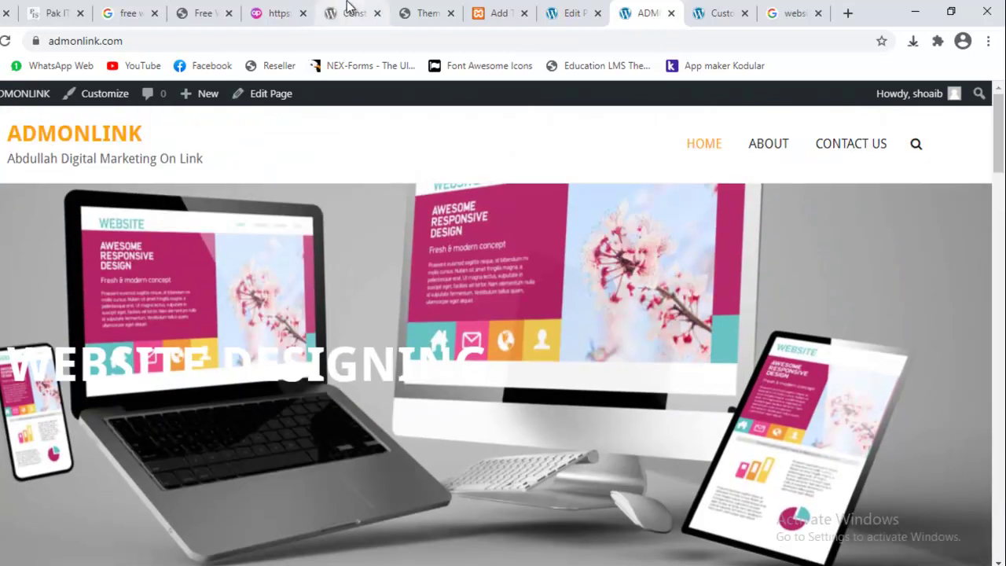
Review the About Construction section below the slider on the Construction theme demo page.
{"action": "left_click", "coordinate": [1, 14]}
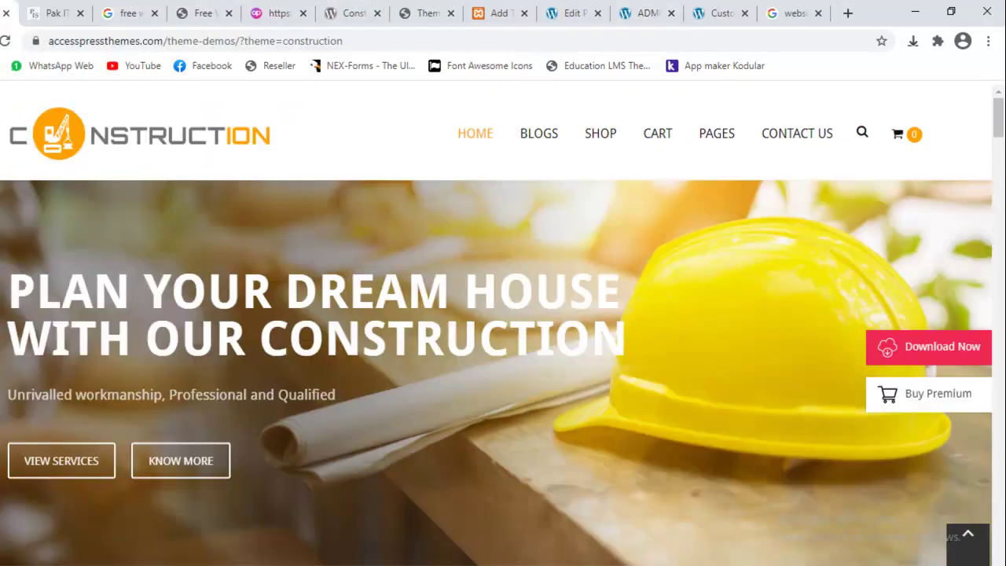
{"action": "scroll", "coordinate": [496, 324], "scroll_direction": "down", "scroll_amount": 3}
{"action": "scroll", "coordinate": [497, 324], "scroll_direction": "down", "scroll_amount": 3}
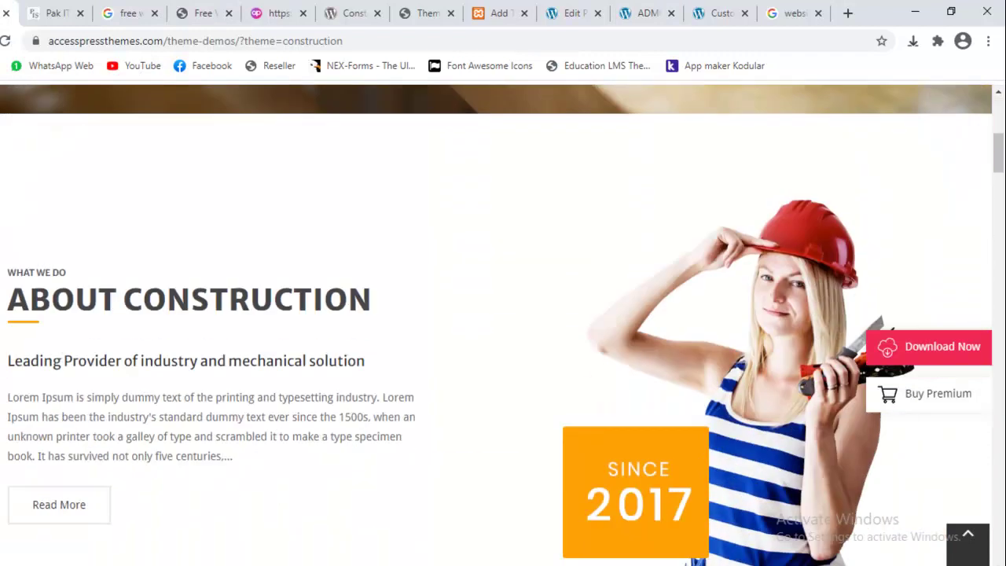
{"action": "left_click_drag", "start_coordinate": [20, 226], "coordinate": [399, 346]}
{"action": "left_click", "coordinate": [343, 354]}
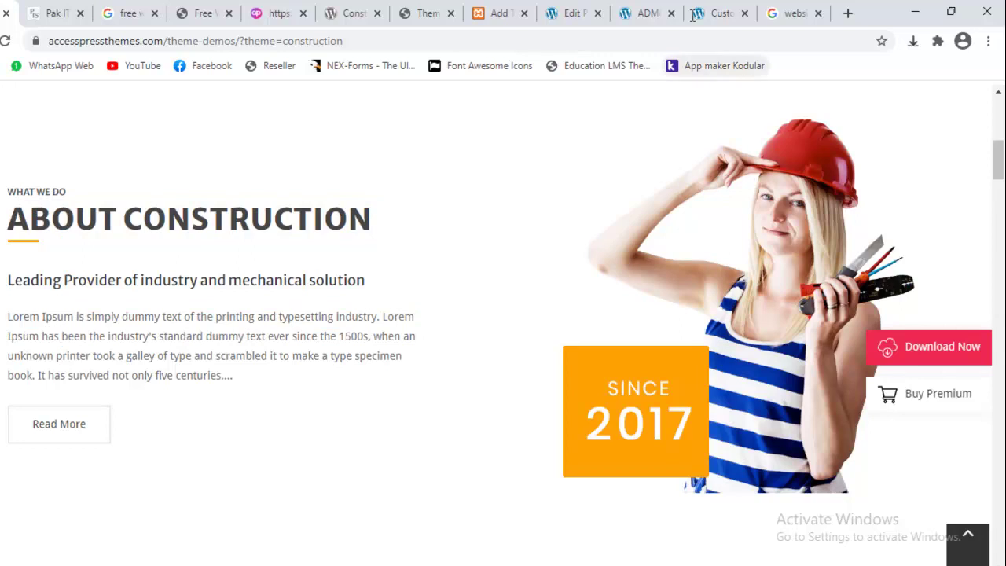
Review the Site Title field in the customizer's Site Identity section against the title shown in the header preview.
{"action": "left_click", "coordinate": [721, 8]}
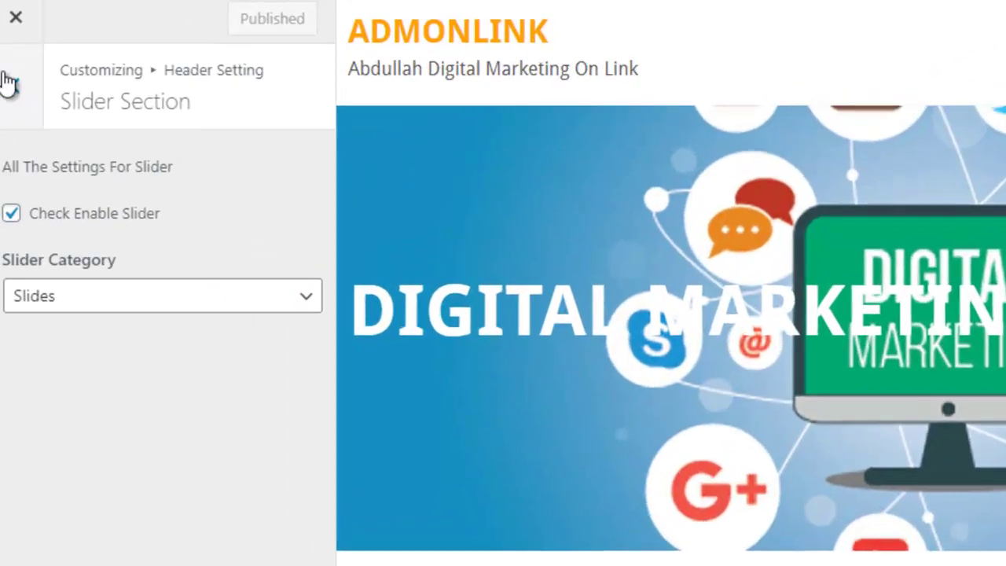
{"action": "left_click", "coordinate": [0, 143]}
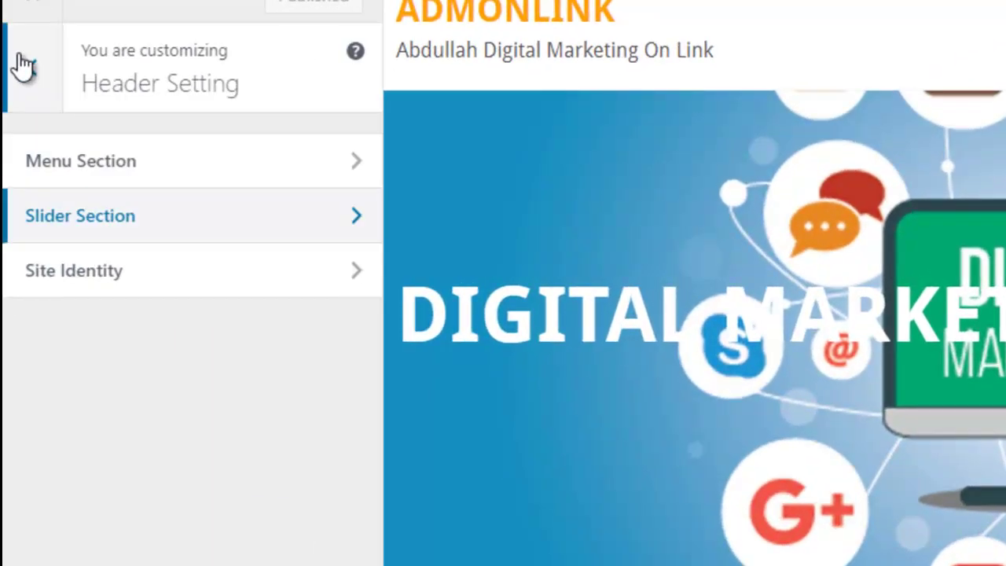
{"action": "left_click", "coordinate": [24, 67]}
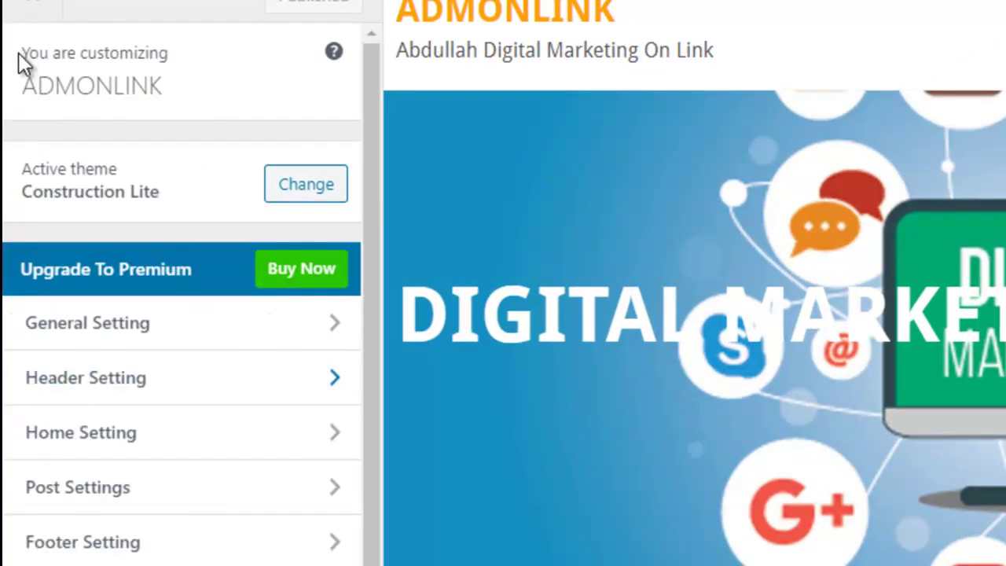
{"action": "left_click", "coordinate": [106, 387]}
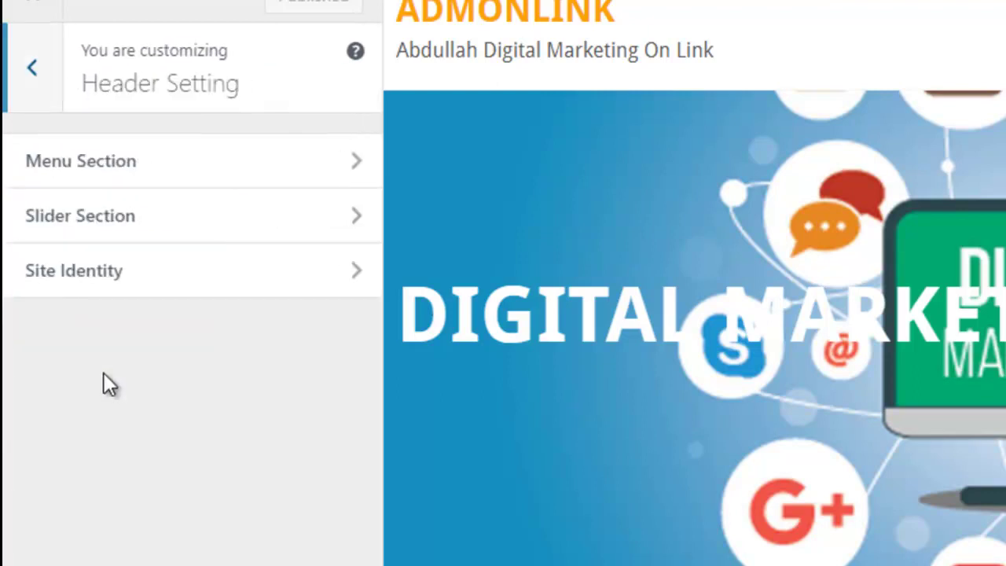
{"action": "left_click", "coordinate": [108, 293]}
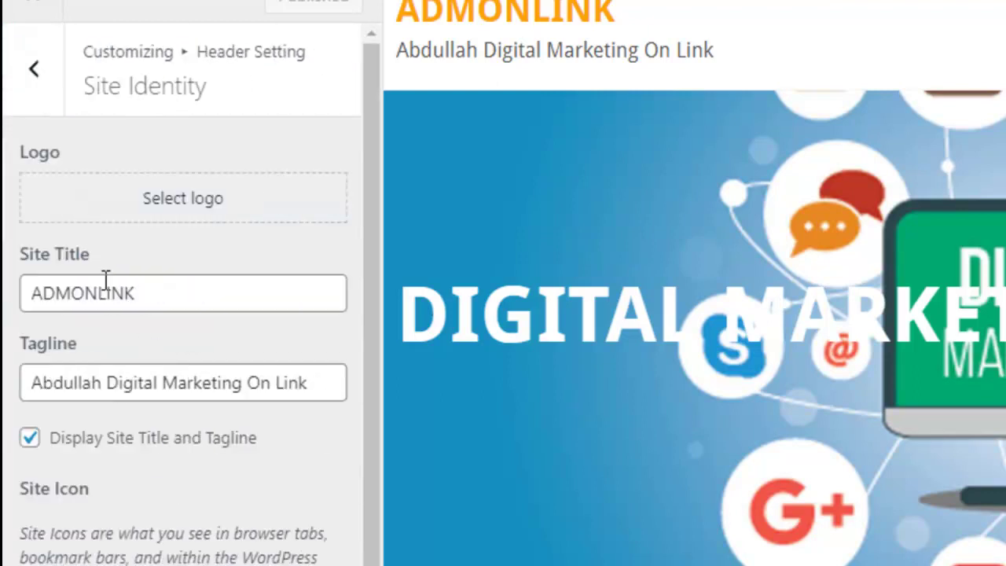
{"action": "double_click", "coordinate": [157, 308]}
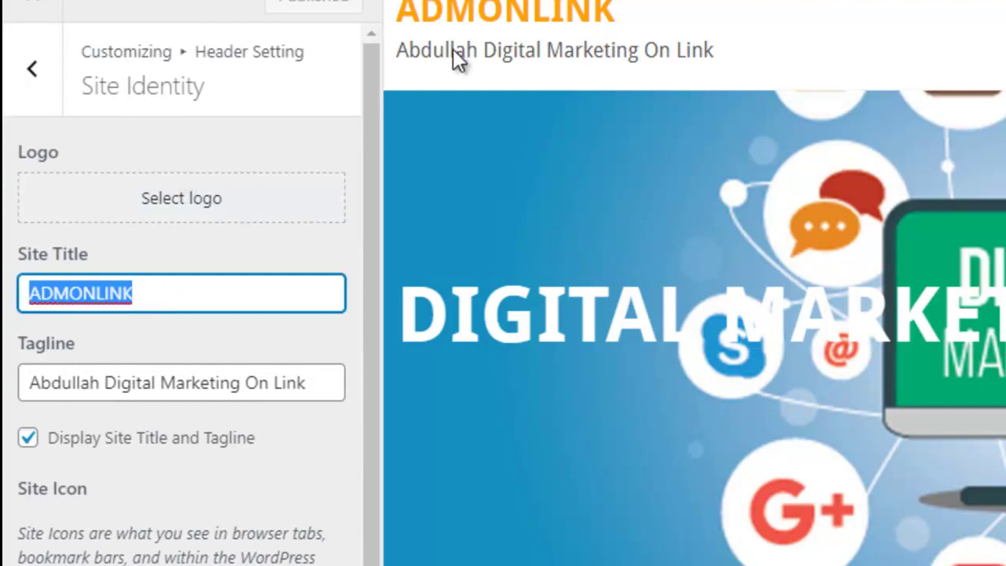
{"action": "left_click_drag", "start_coordinate": [622, 14], "coordinate": [401, 10]}
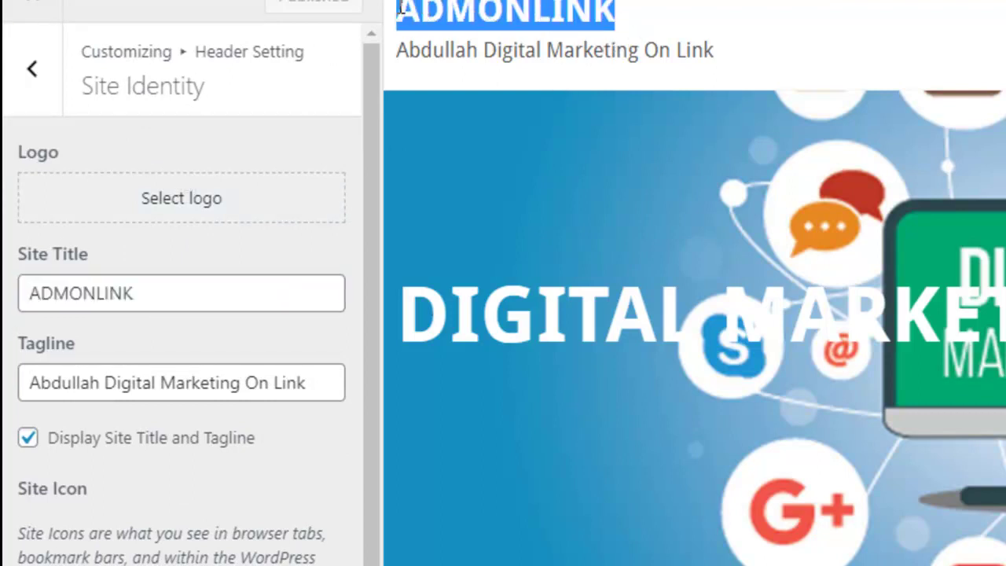
{"action": "double_click", "coordinate": [150, 293]}
{"action": "left_click", "coordinate": [108, 299]}
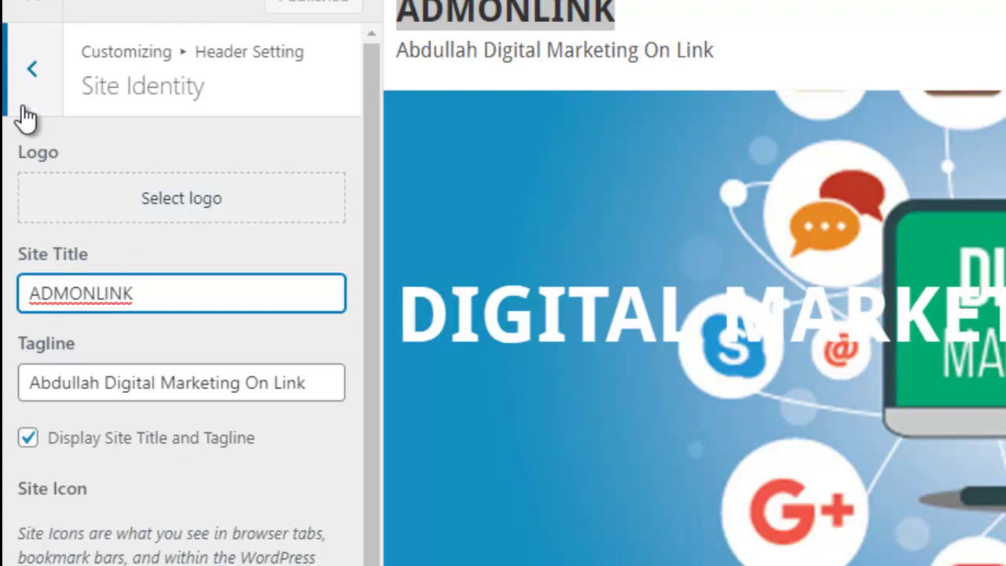
Open the About Us Section of the Home Setting and check which posts are available as the About Us Post.
{"action": "left_click", "coordinate": [30, 68]}
{"action": "left_click", "coordinate": [29, 68]}
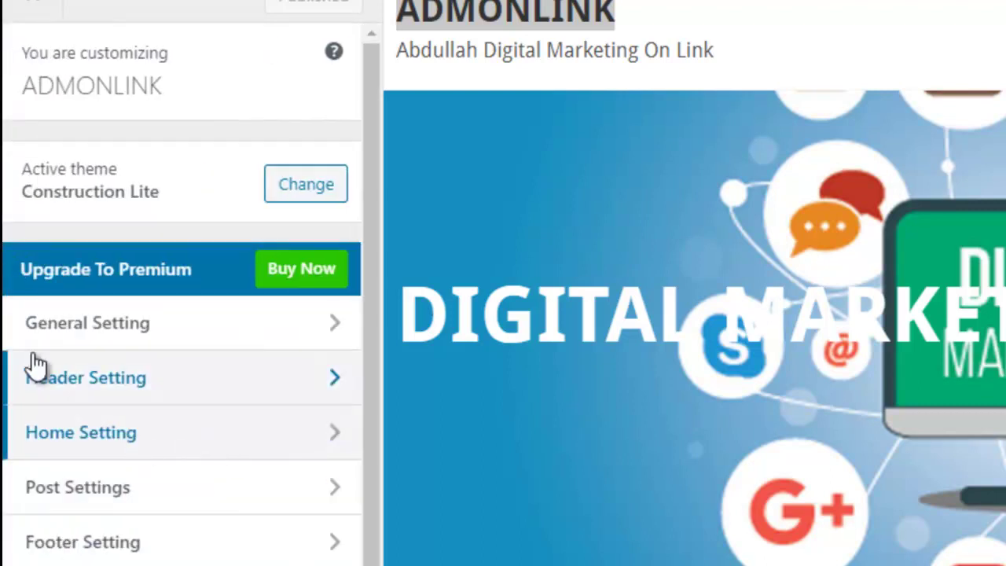
{"action": "left_click", "coordinate": [149, 441]}
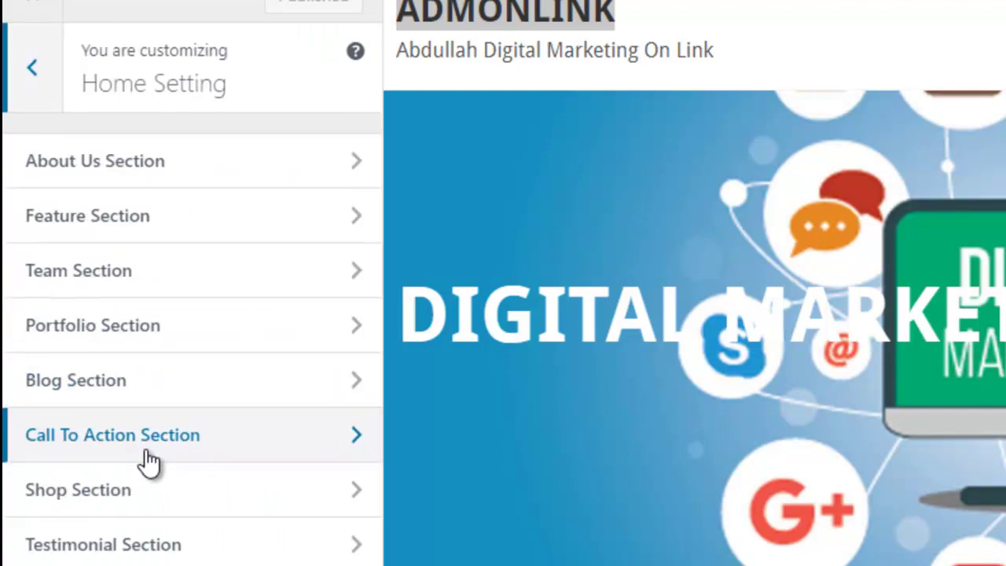
{"action": "left_click", "coordinate": [182, 182]}
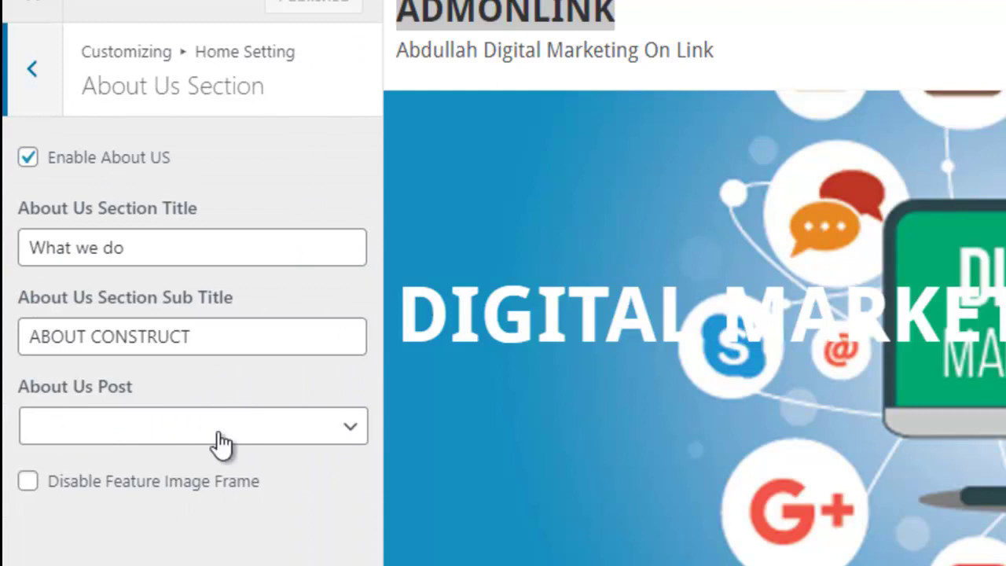
{"action": "left_click", "coordinate": [258, 433]}
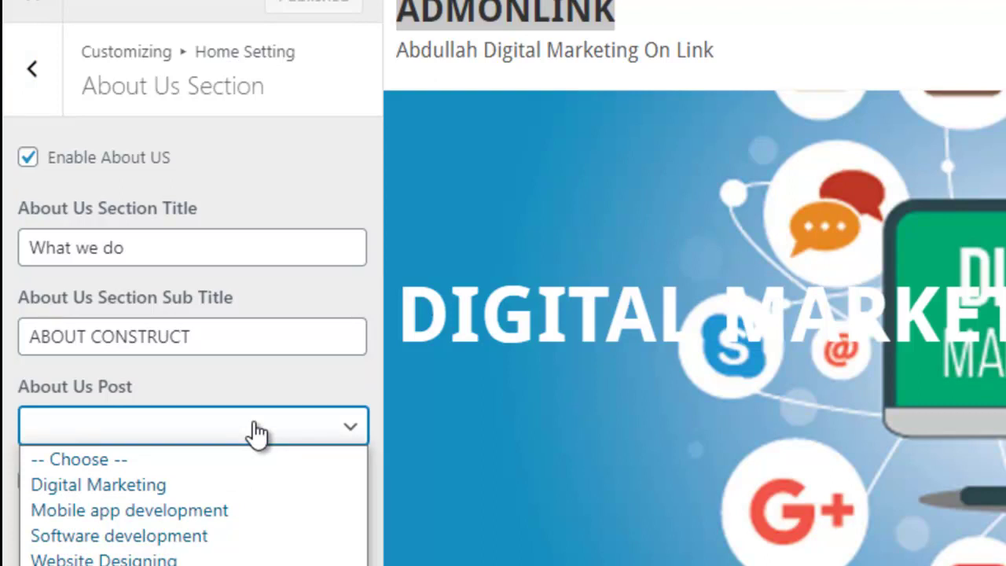
{"action": "left_click", "coordinate": [257, 432]}
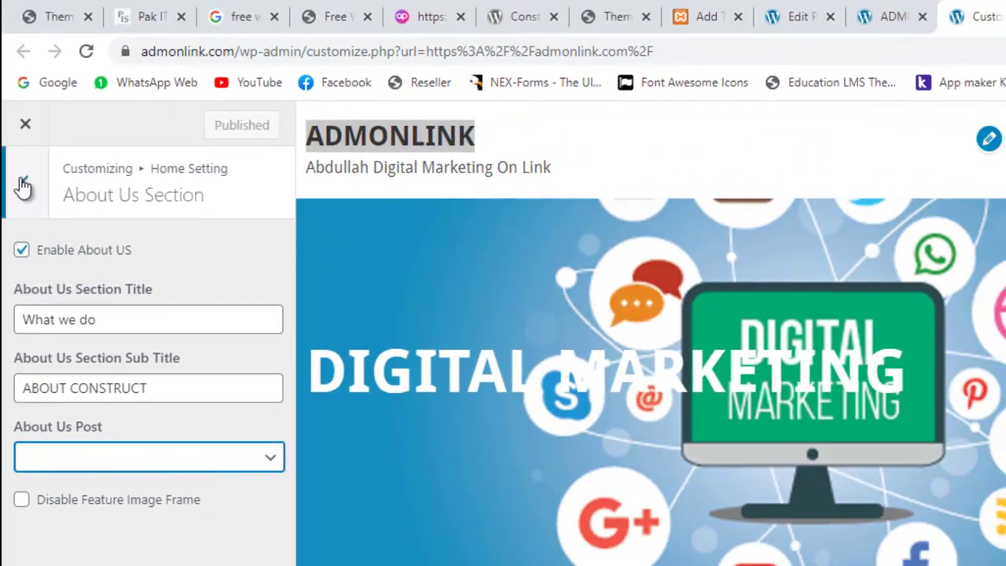
Start a new post and create a category named About for it.
{"action": "left_click", "coordinate": [831, 10]}
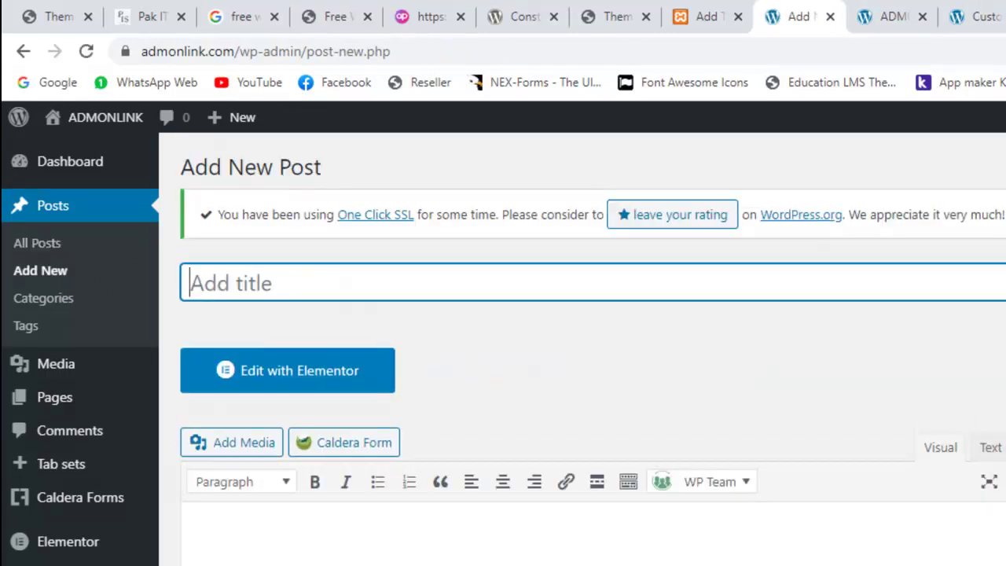
{"action": "scroll", "coordinate": [582, 393], "scroll_direction": "down", "scroll_amount": 3}
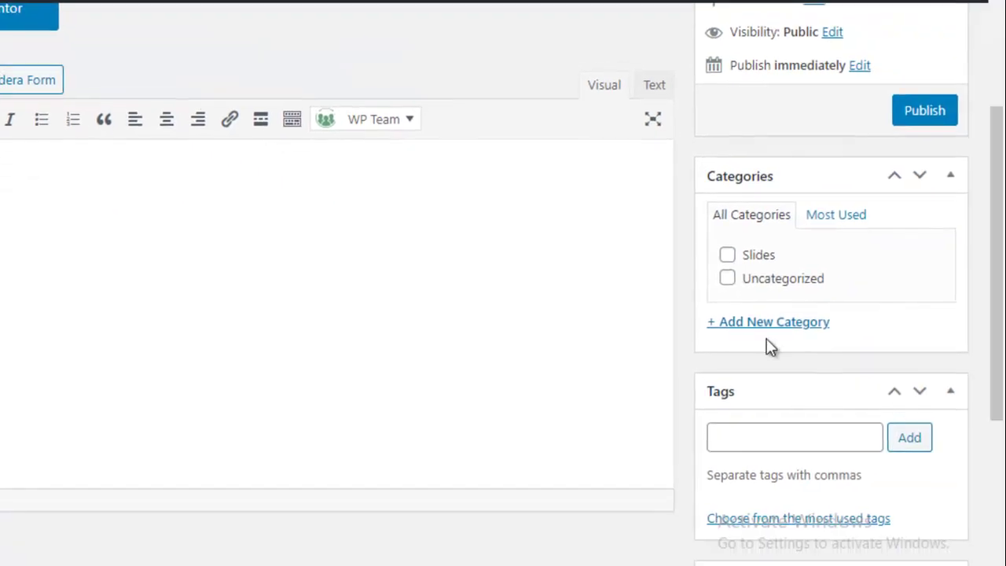
{"action": "left_click", "coordinate": [636, 409]}
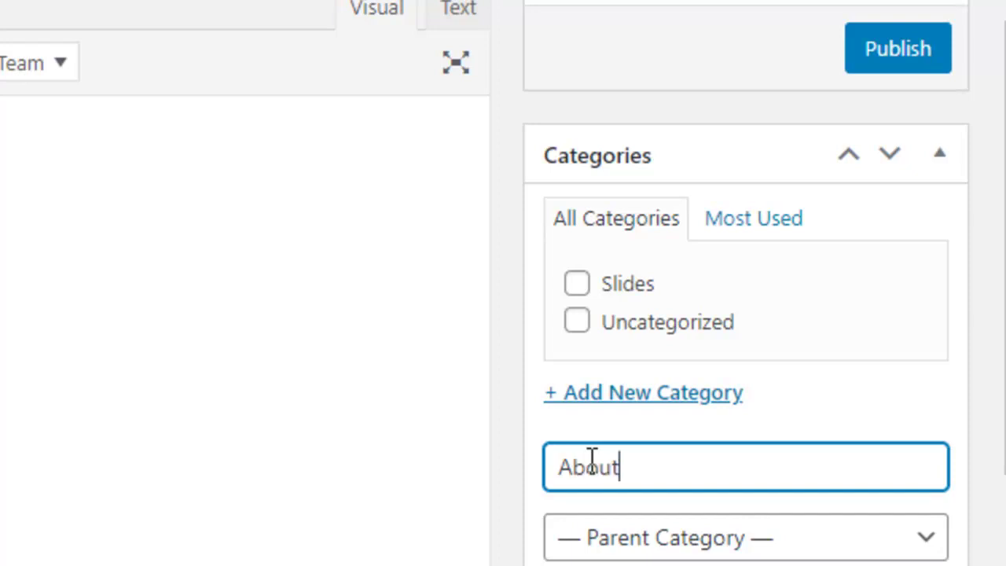
{"action": "left_click", "coordinate": [619, 519]}
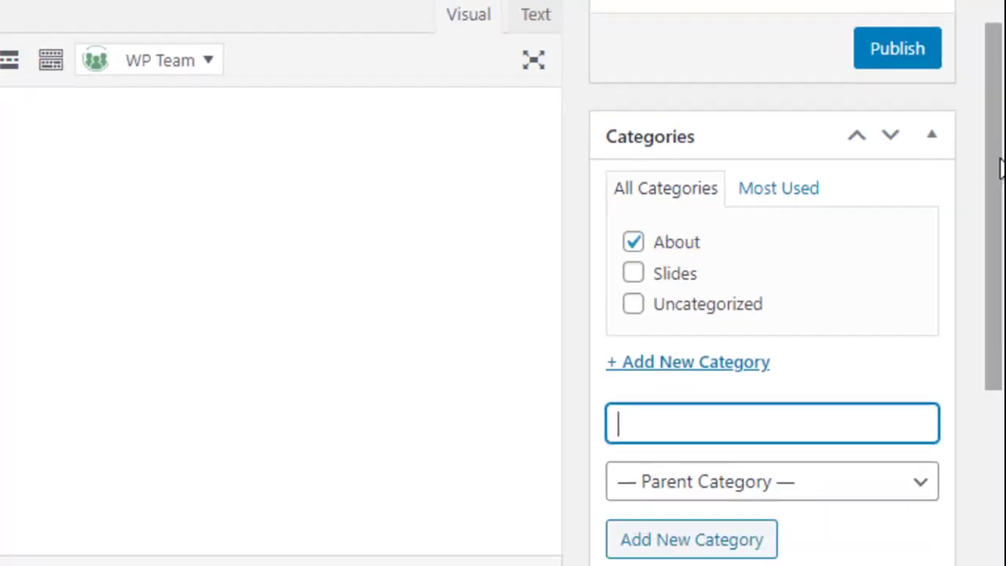
{"action": "left_click_drag", "start_coordinate": [1000, 159], "coordinate": [1003, 120]}
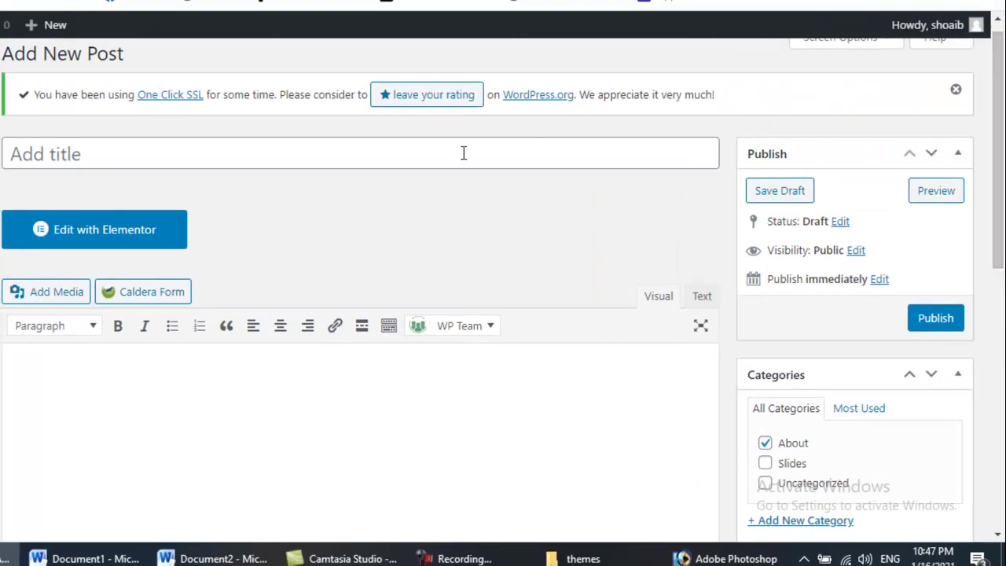
Copy the introductory paragraph about ADM from the site's About page.
{"action": "left_click", "coordinate": [464, 153]}
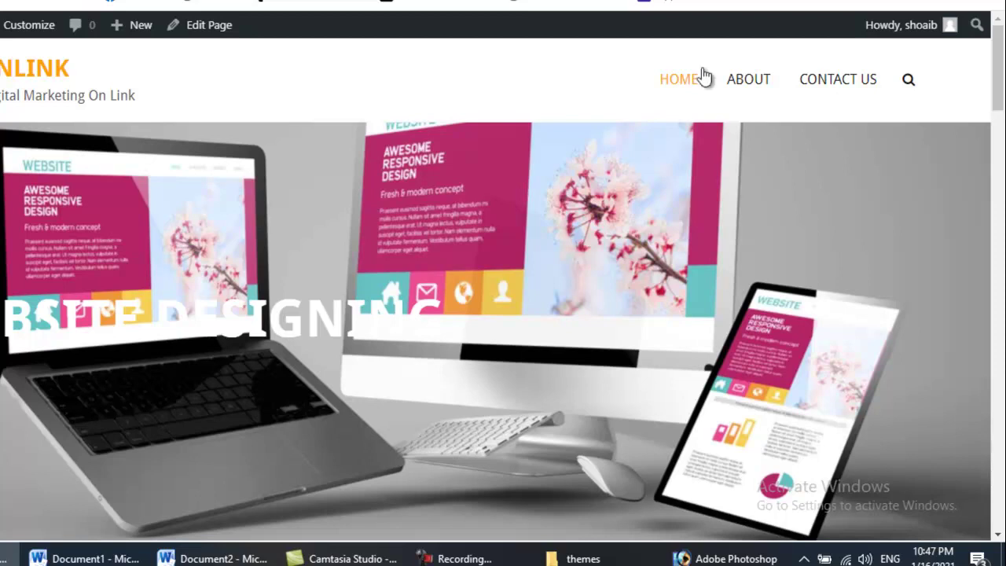
{"action": "left_click", "coordinate": [757, 81]}
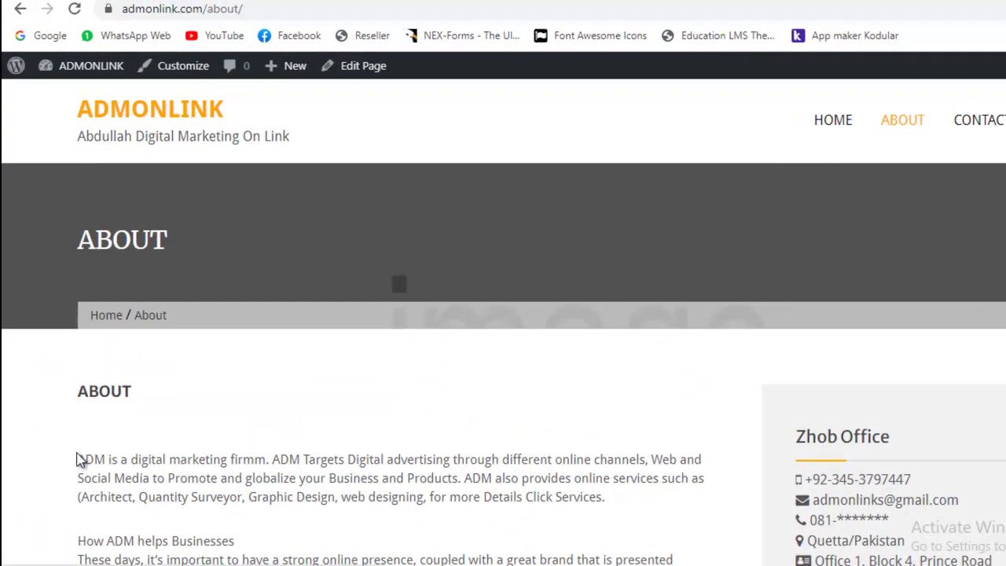
{"action": "left_click_drag", "start_coordinate": [79, 459], "coordinate": [271, 464]}
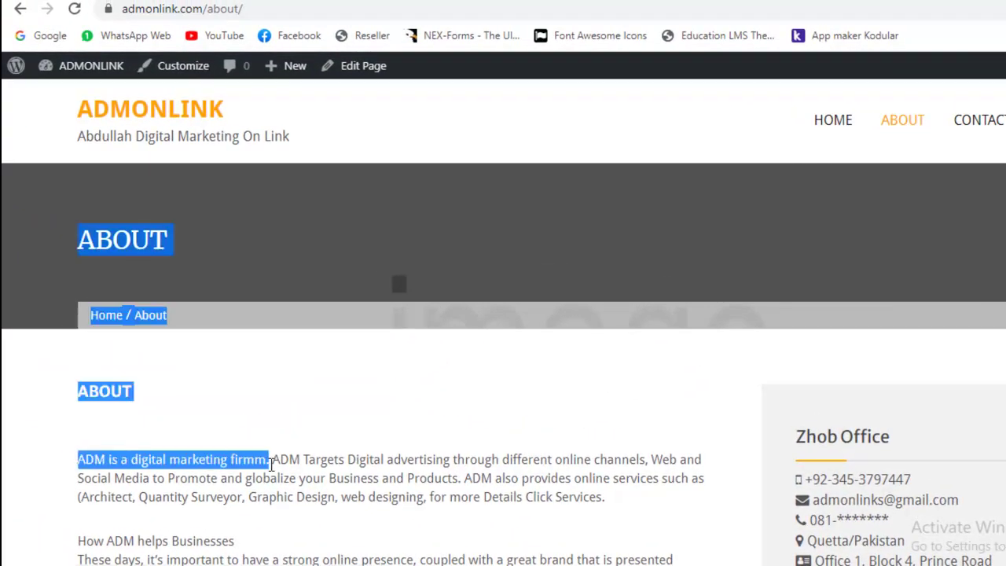
{"action": "left_click", "coordinate": [238, 485]}
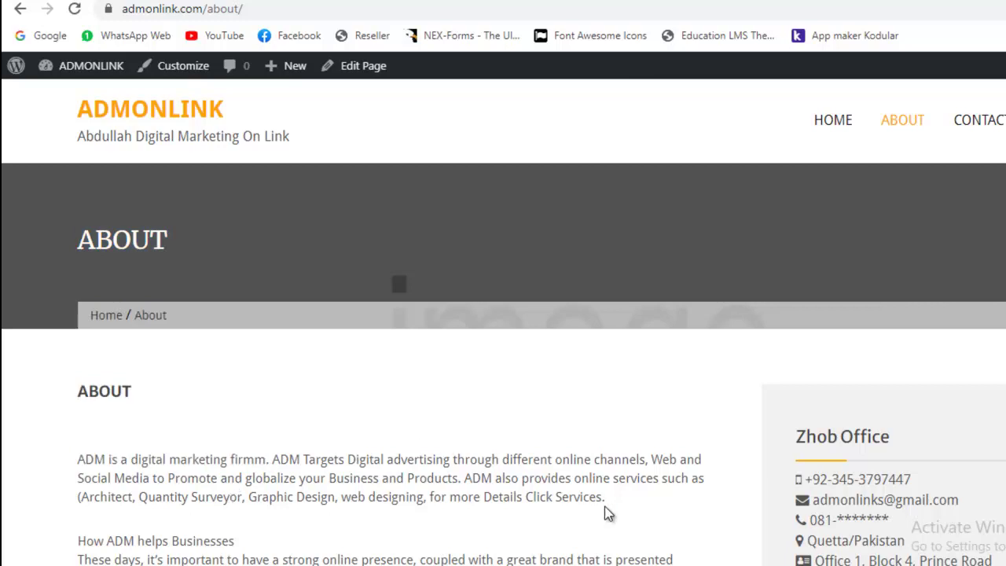
{"action": "left_click_drag", "start_coordinate": [604, 498], "coordinate": [98, 460]}
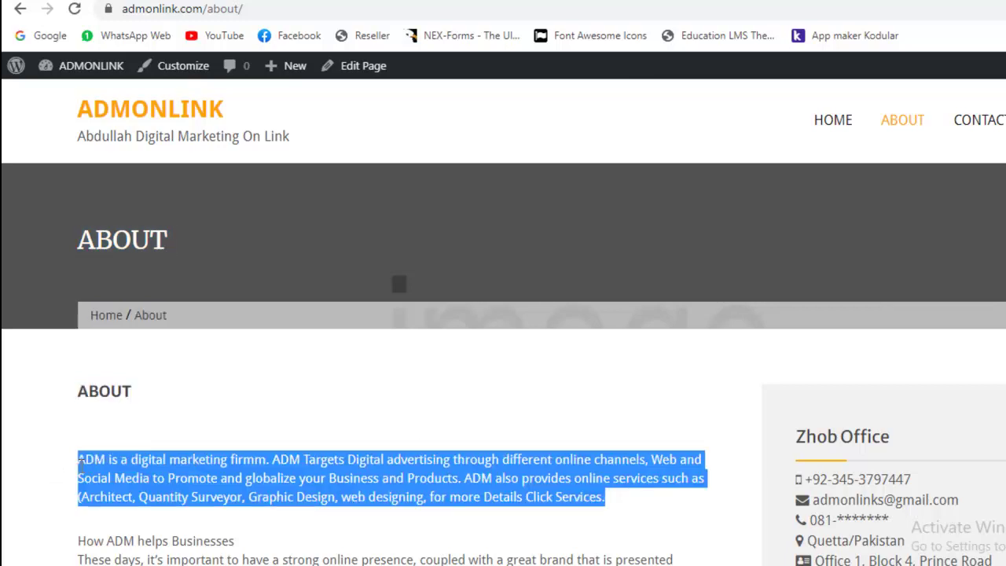
{"action": "right_click", "coordinate": [129, 463]}
{"action": "left_click", "coordinate": [166, 354]}
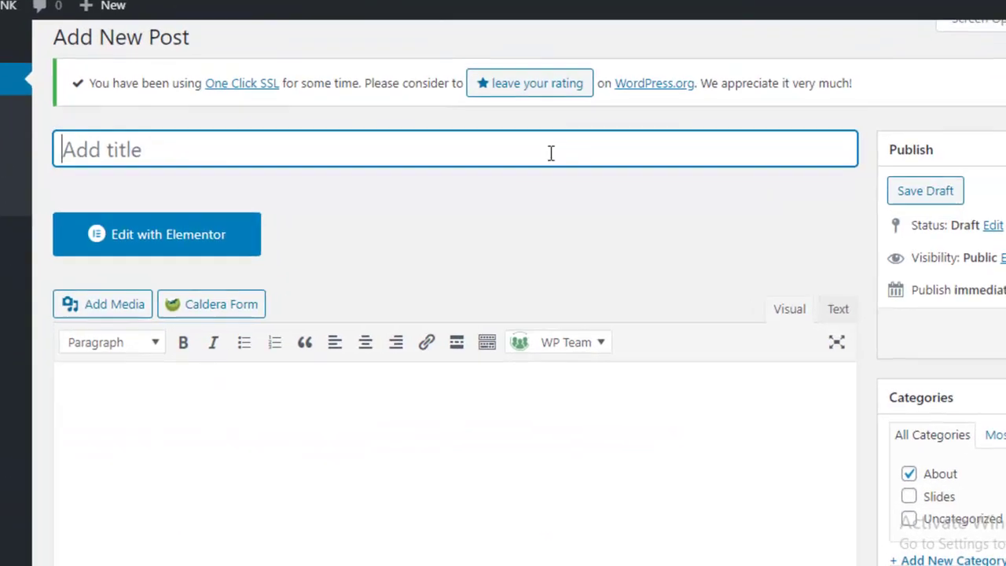
Title the new post "Who we are?" and paste the copied ADM paragraph into its body in Text mode.
{"action": "type", "text": "W"}
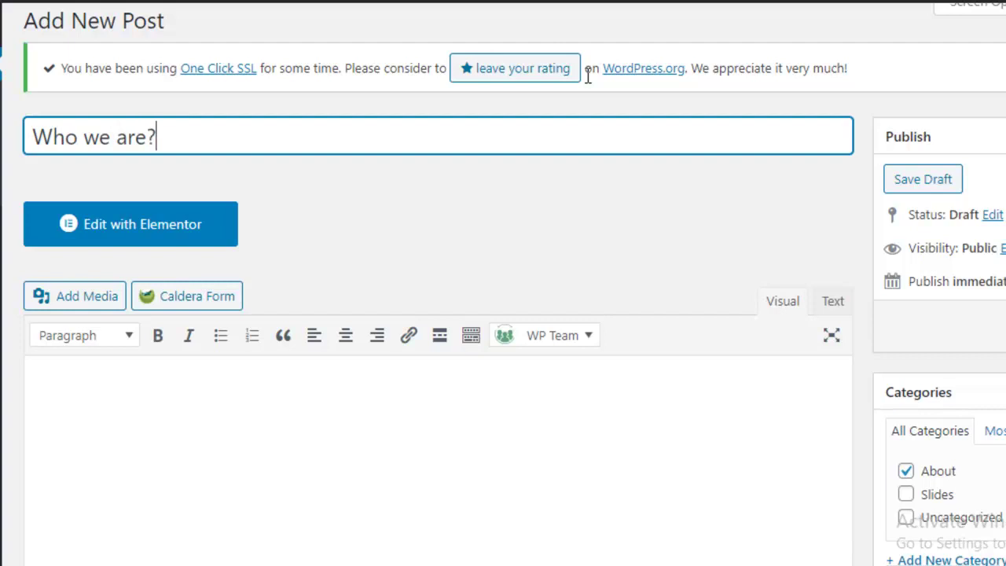
{"action": "type", "text": "ho we are?"}
{"action": "scroll", "coordinate": [503, 314], "scroll_direction": "down", "scroll_amount": 2}
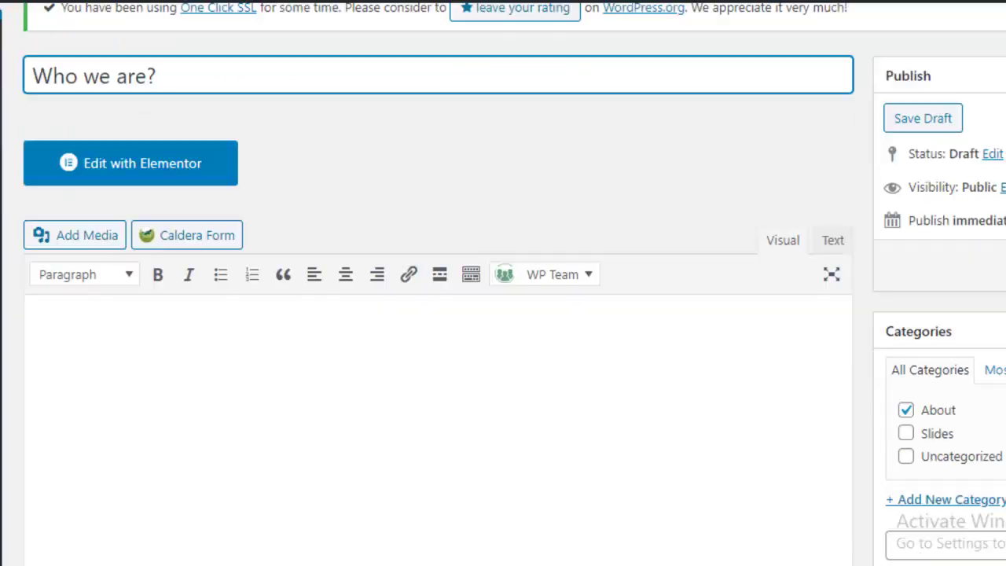
{"action": "left_click", "coordinate": [778, 216]}
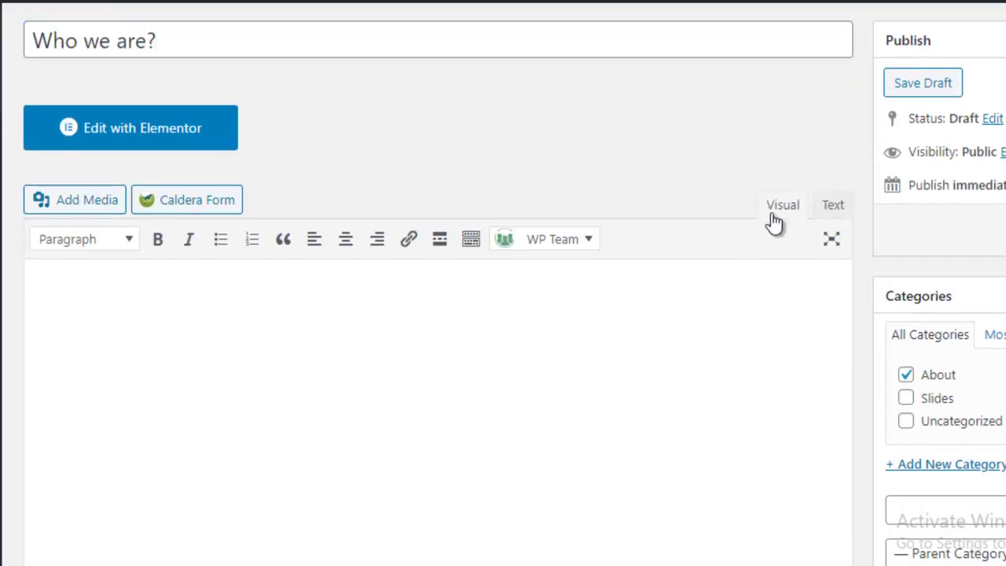
{"action": "left_click", "coordinate": [831, 209]}
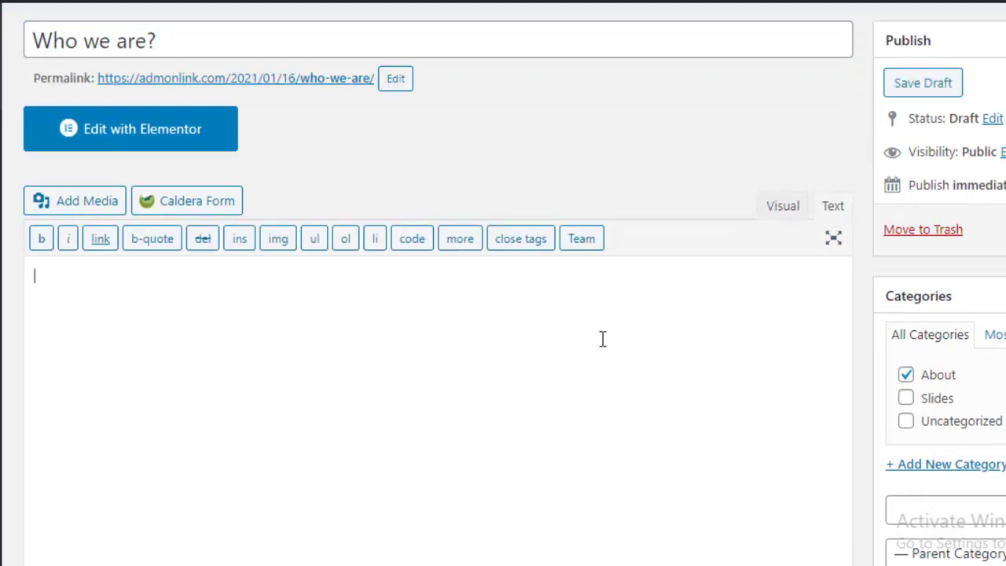
{"action": "key", "text": "ctrl+v"}
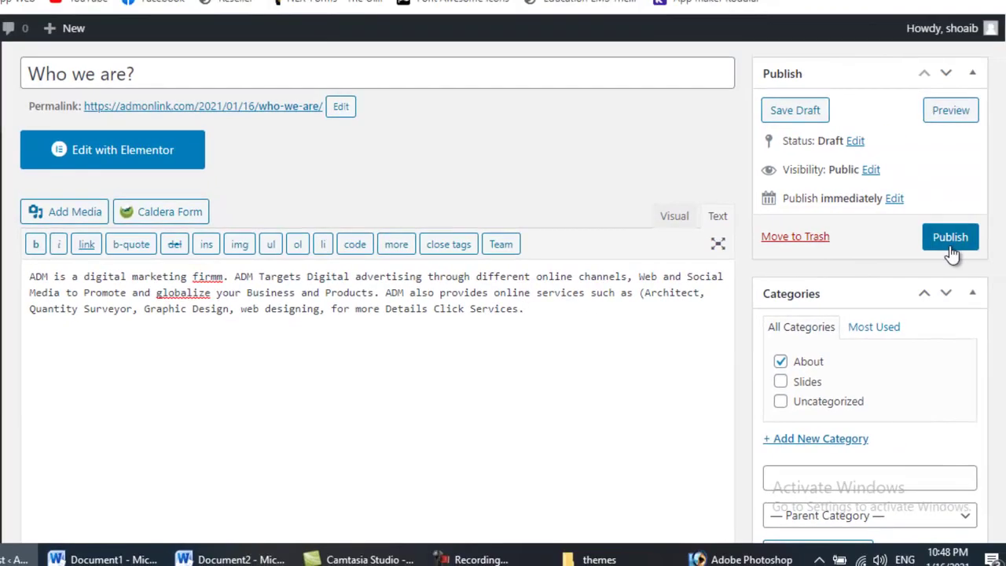
Review the draft post's options and compare them with the customizer's About Us Section fields before returning to the draft.
{"action": "scroll", "coordinate": [377, 353], "scroll_direction": "down", "scroll_amount": 3}
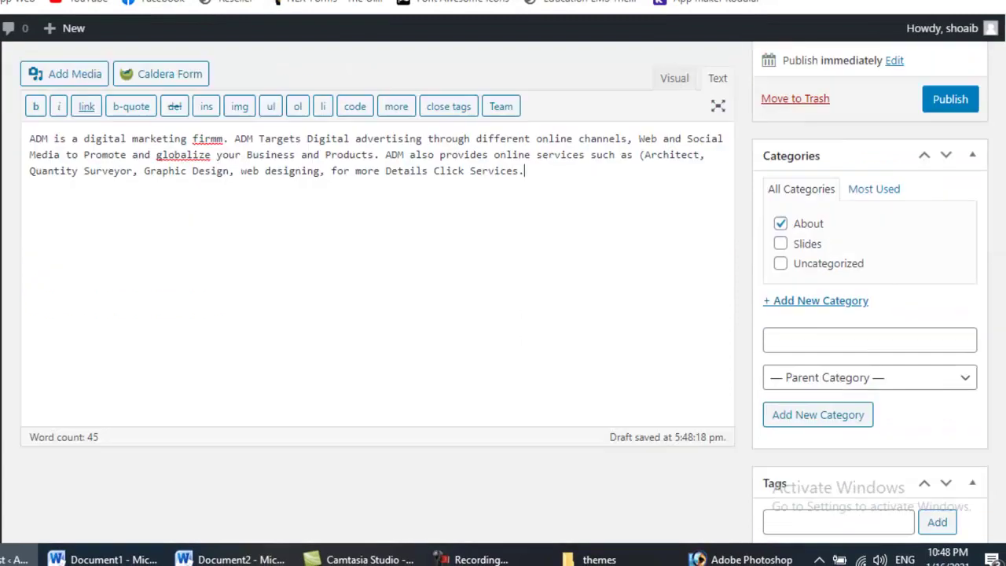
{"action": "scroll", "coordinate": [378, 354], "scroll_direction": "up", "scroll_amount": 2}
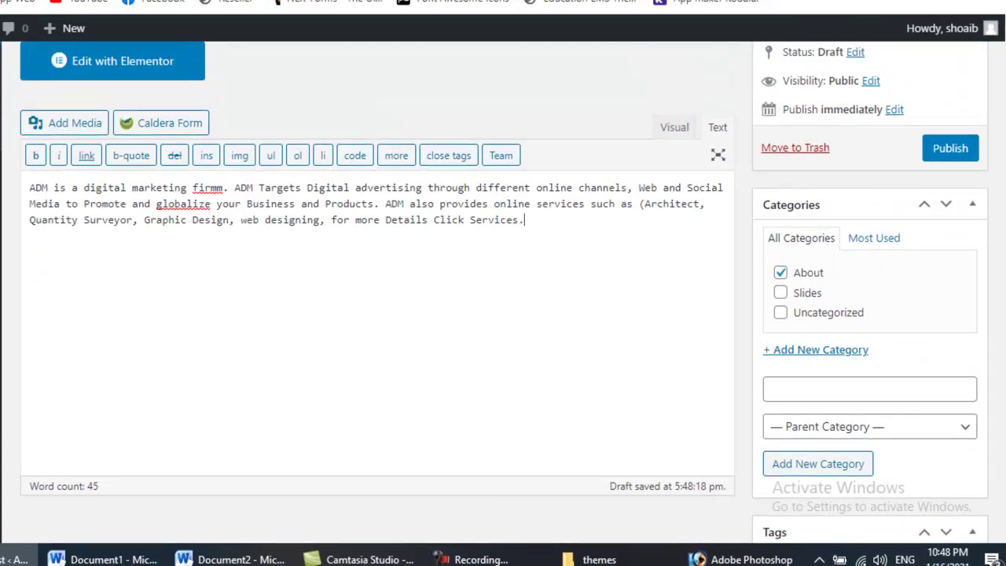
{"action": "scroll", "coordinate": [378, 314], "scroll_direction": "down", "scroll_amount": 4}
{"action": "scroll", "coordinate": [378, 314], "scroll_direction": "up", "scroll_amount": 3}
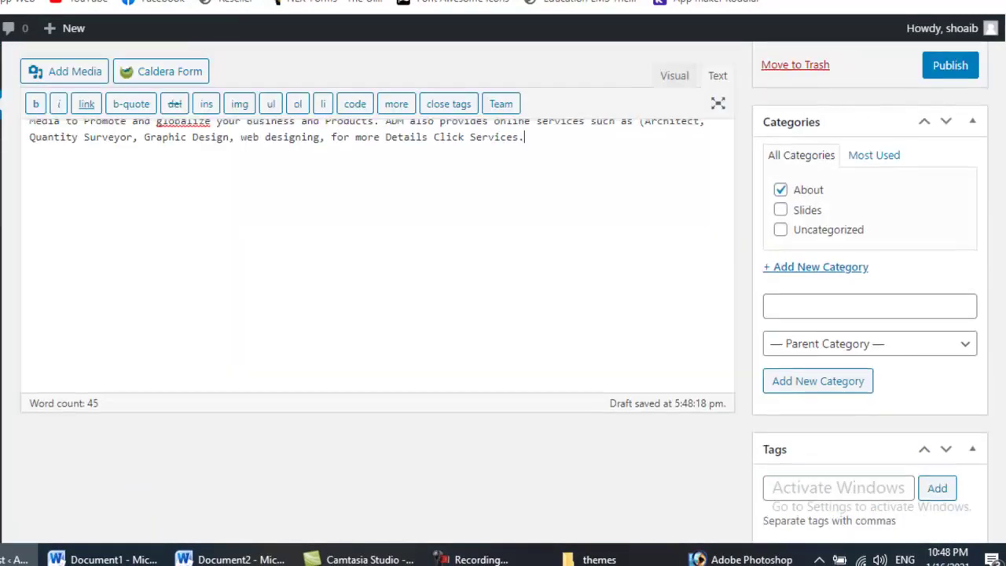
{"action": "scroll", "coordinate": [377, 314], "scroll_direction": "up", "scroll_amount": 2}
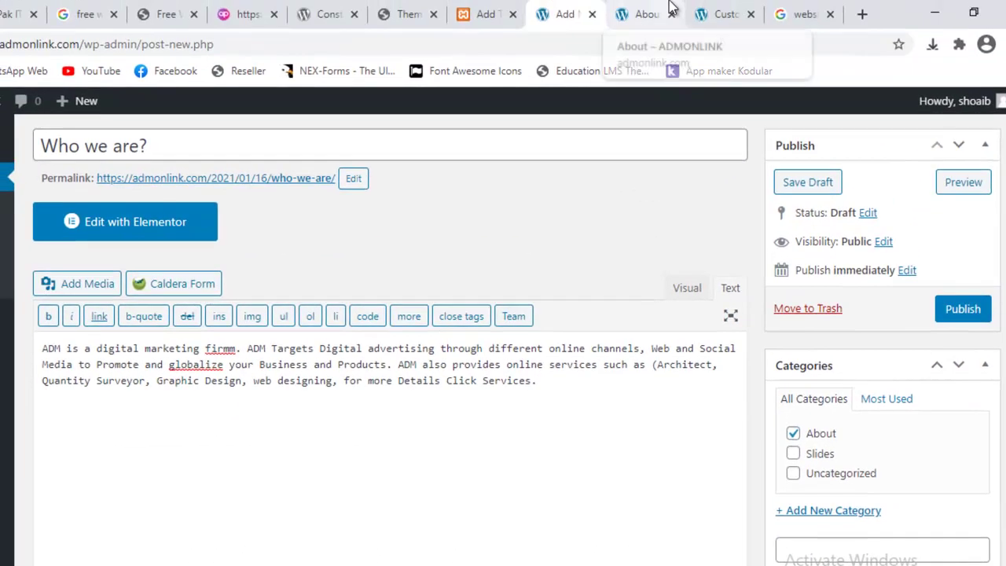
{"action": "left_click", "coordinate": [747, 7]}
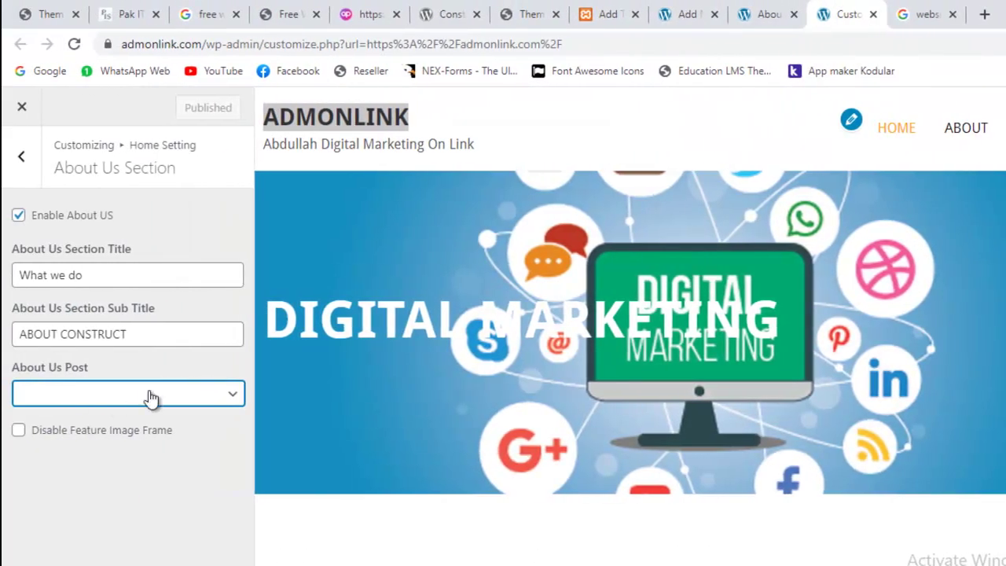
{"action": "left_click", "coordinate": [687, 14]}
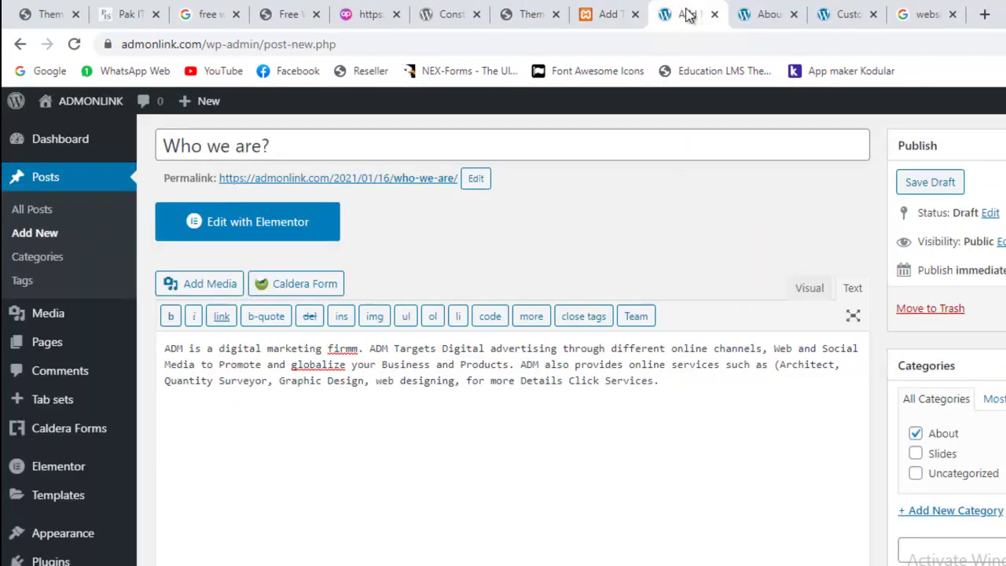
Check the theme demo's About section image and browse the media library for a featured image for the draft post.
{"action": "scroll", "coordinate": [503, 338], "scroll_direction": "down", "scroll_amount": 6}
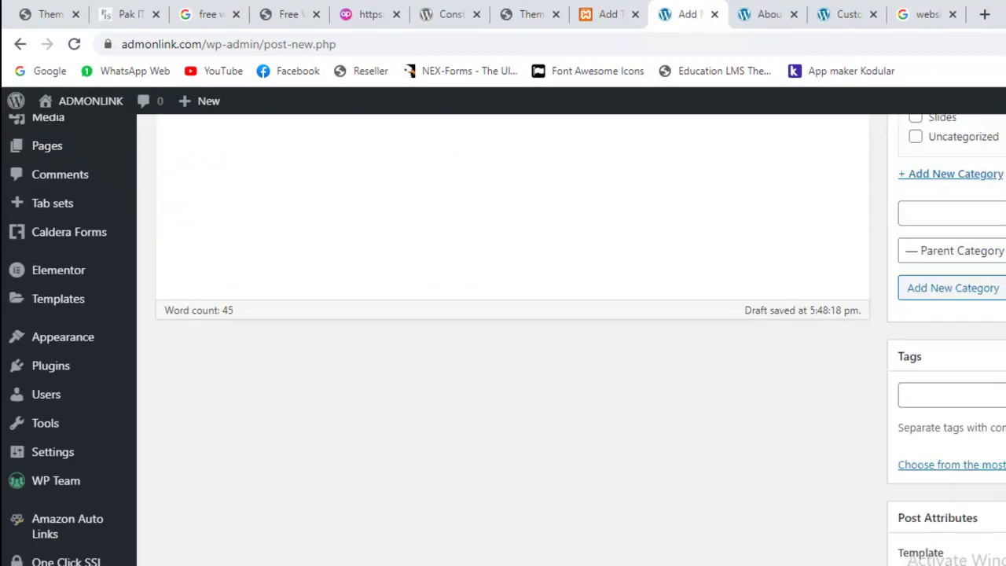
{"action": "left_click", "coordinate": [939, 517]}
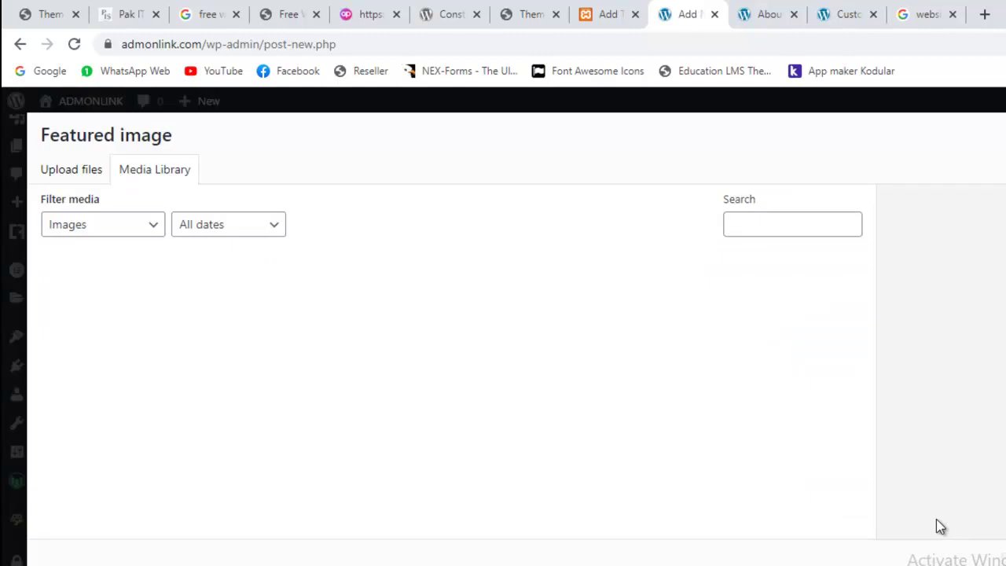
{"action": "key", "text": "Escape"}
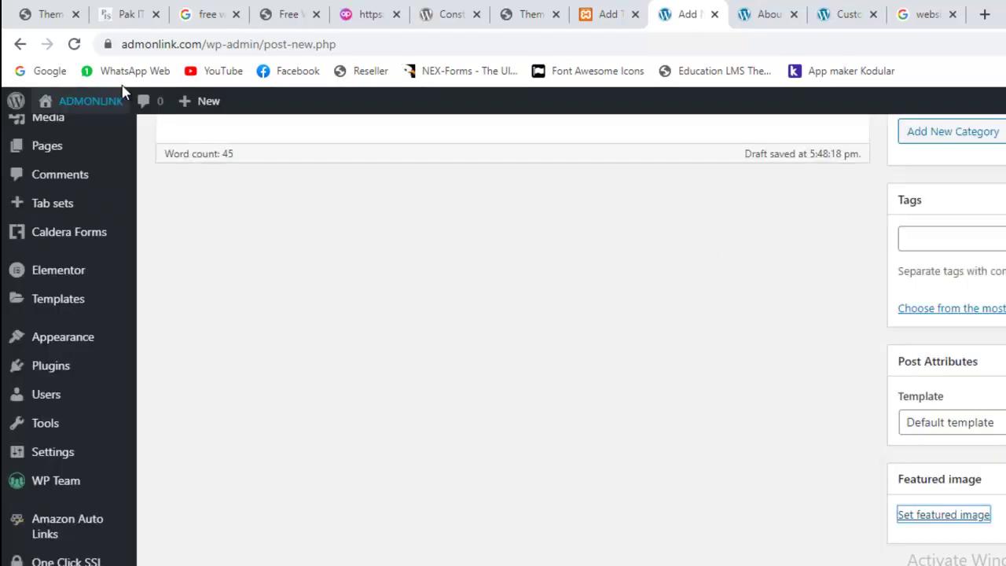
{"action": "left_click", "coordinate": [7, 3]}
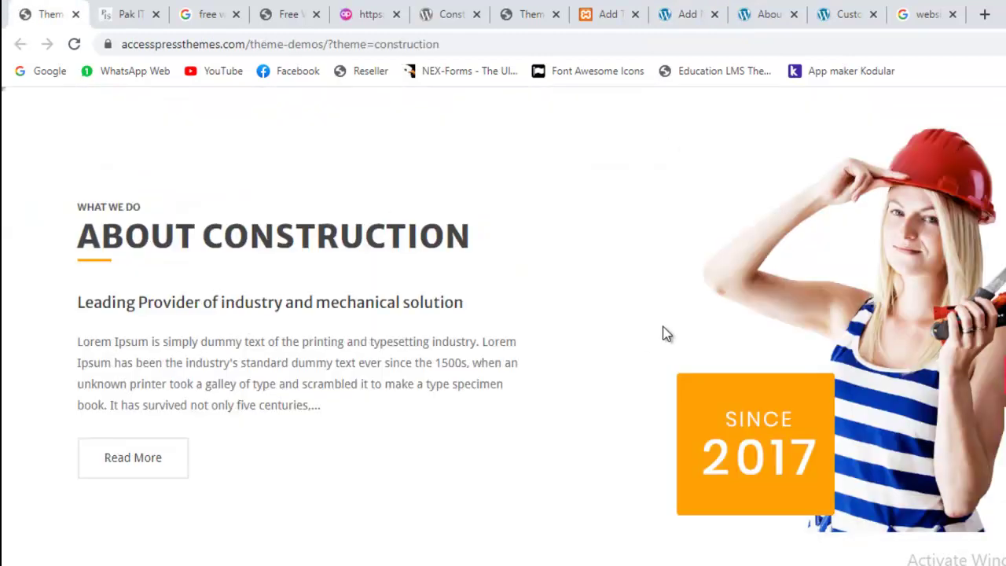
{"action": "left_click", "coordinate": [830, 10]}
{"action": "left_click", "coordinate": [776, 6]}
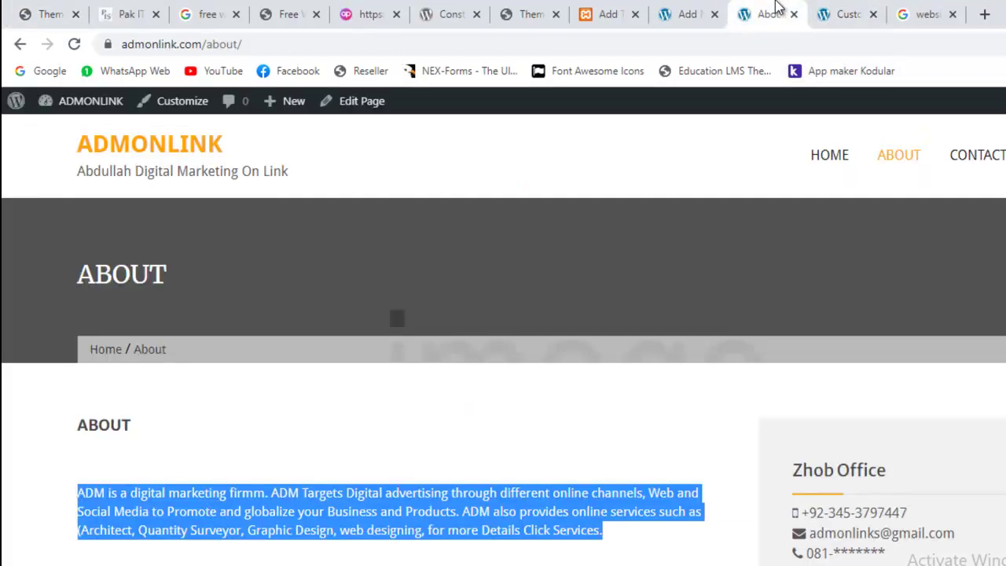
{"action": "left_click", "coordinate": [643, 9]}
{"action": "left_click", "coordinate": [685, 10]}
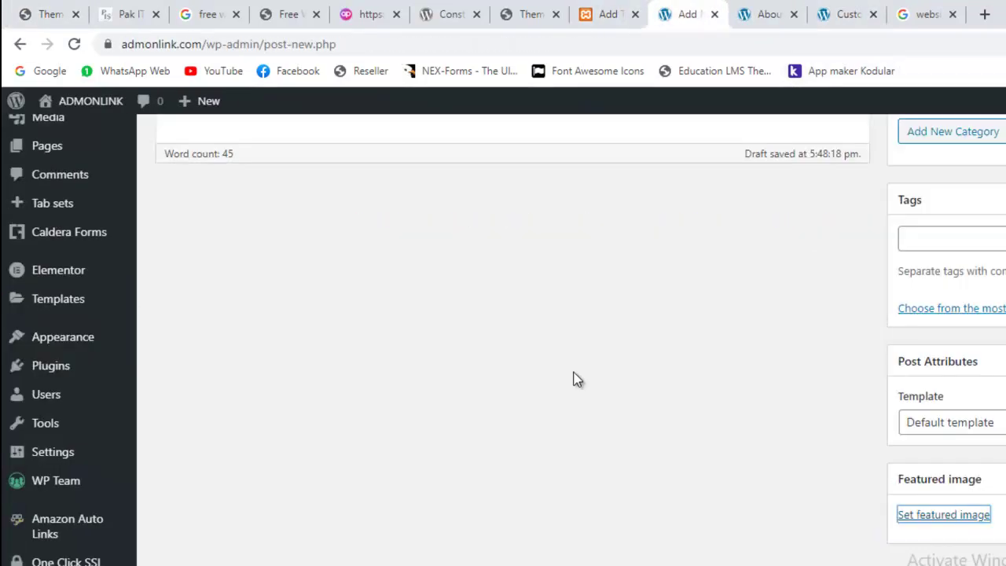
{"action": "left_click", "coordinate": [943, 518]}
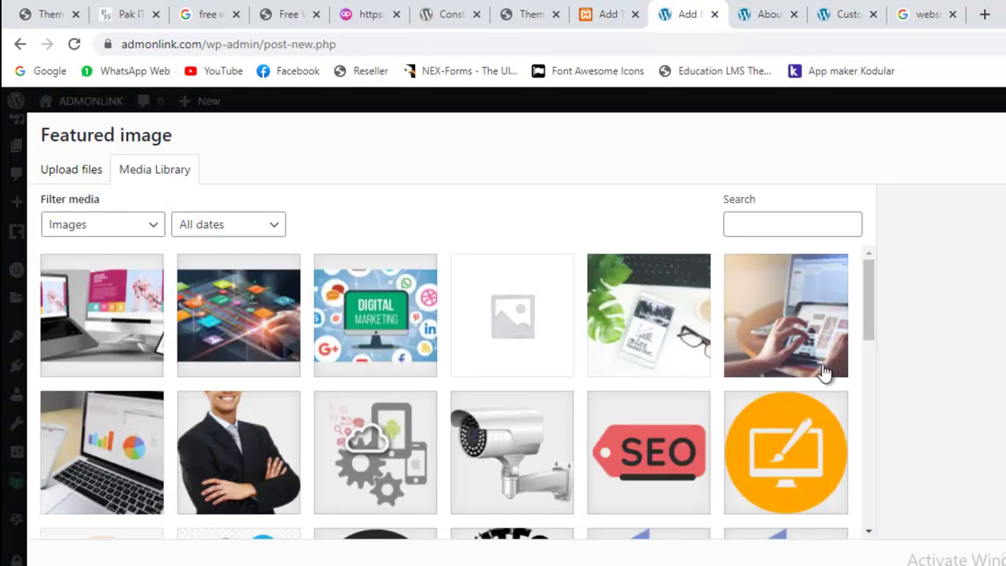
{"action": "mouse_move", "coordinate": [872, 294]}
{"action": "left_mouse_down"}
{"action": "mouse_move", "coordinate": [877, 523]}
{"action": "mouse_move", "coordinate": [872, 295]}
{"action": "left_mouse_up"}
Search Google Images for "about us" and open the first result, the ABOUT US banner on grass.
{"action": "left_click", "coordinate": [926, 15]}
{"action": "left_click", "coordinate": [318, 103]}
{"action": "key", "text": "ctrl+a"}
{"action": "type", "text": "about us"}
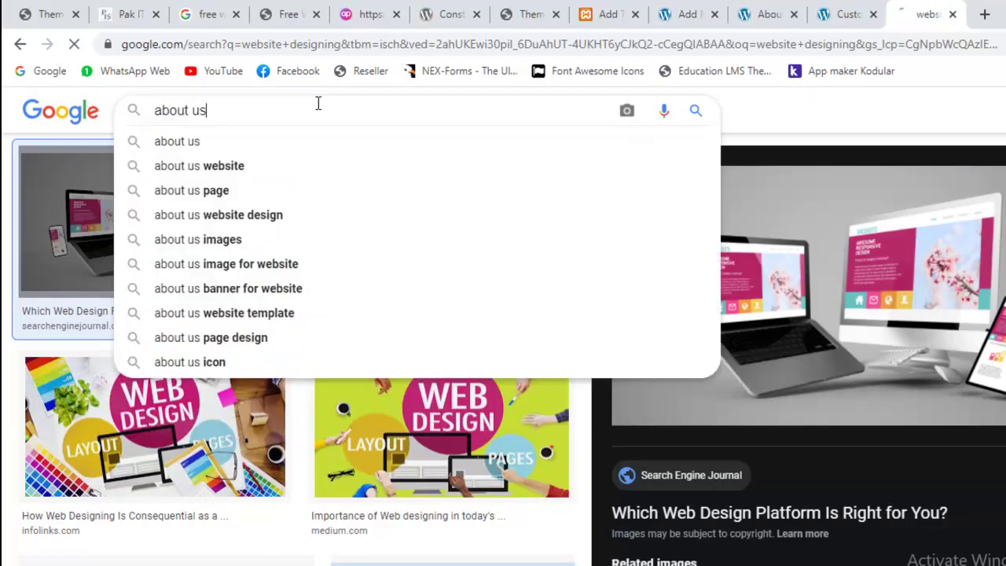
{"action": "key", "text": "Return"}
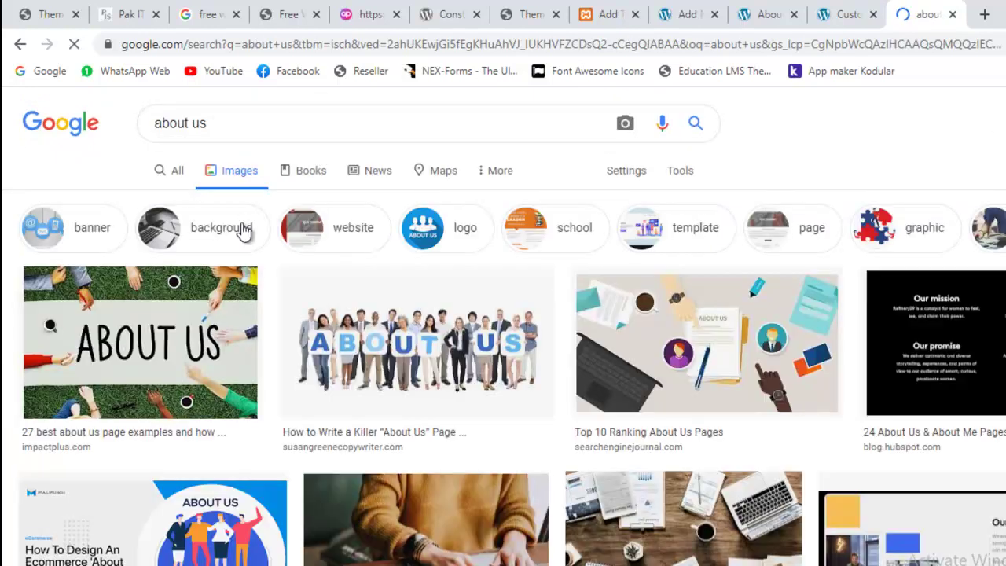
{"action": "left_click", "coordinate": [149, 303]}
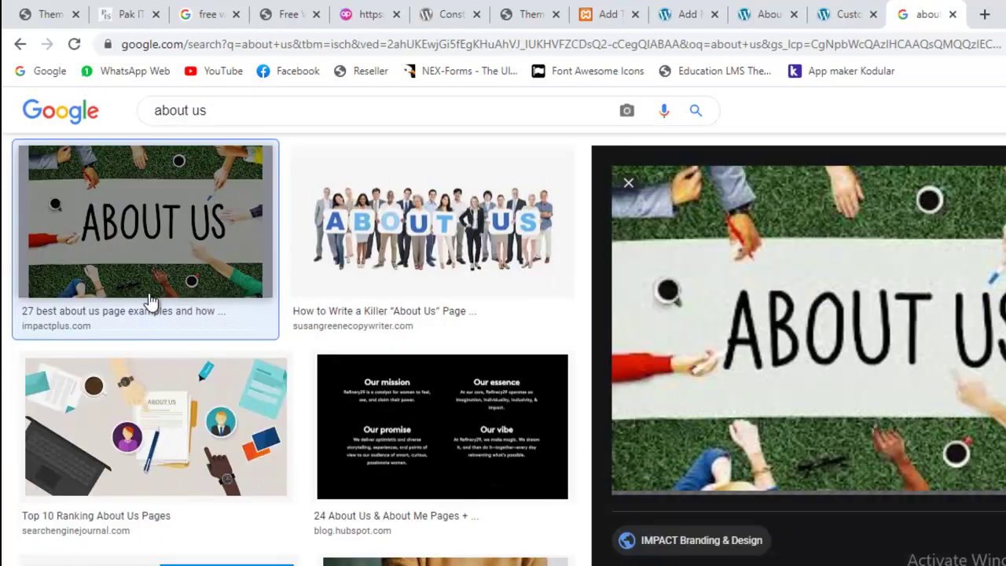
Save the previewed image as best-about-us-pages.jpg in the customer's folder under customers websites data.
{"action": "right_click", "coordinate": [841, 302]}
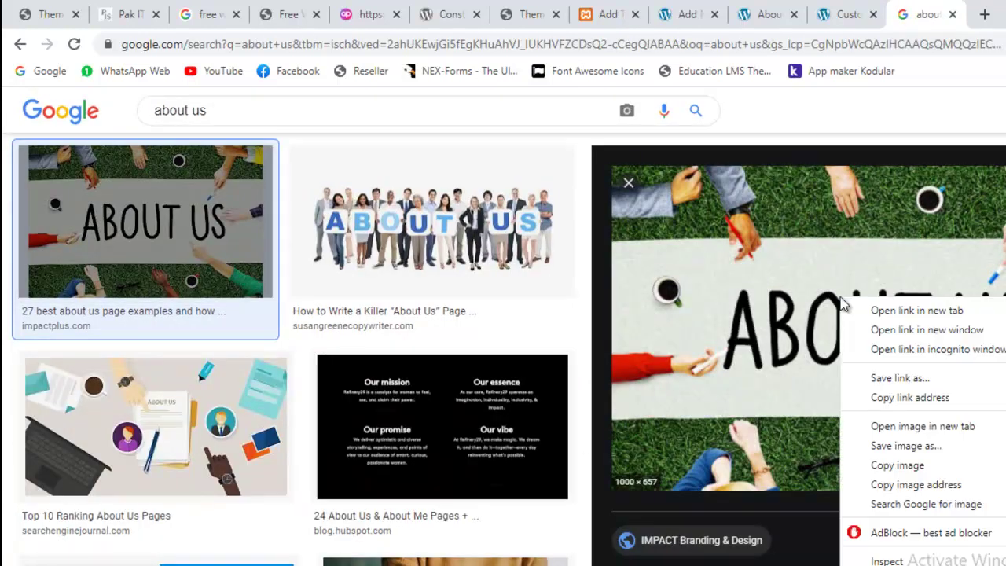
{"action": "left_click", "coordinate": [875, 446]}
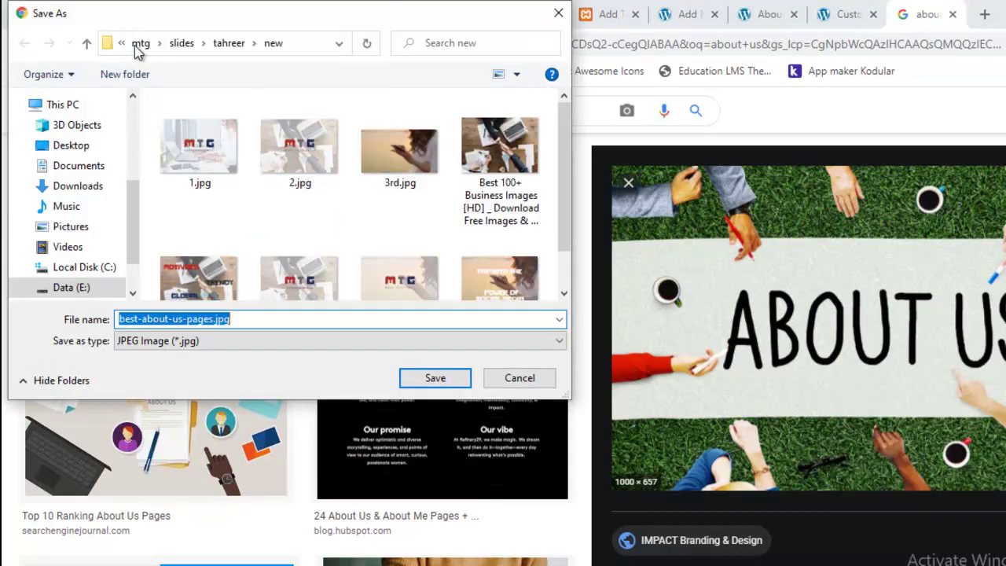
{"action": "left_click", "coordinate": [139, 43]}
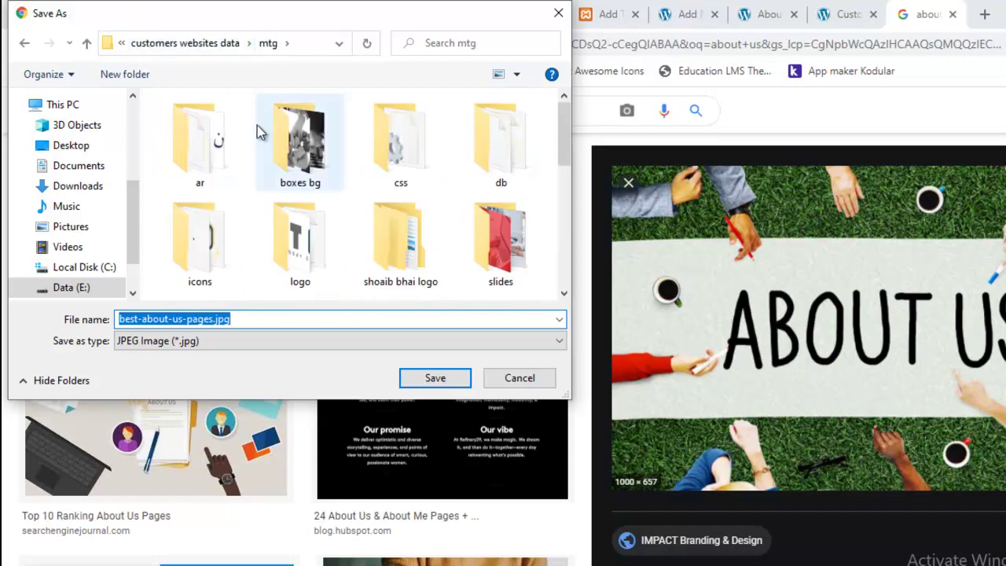
{"action": "left_click", "coordinate": [176, 45]}
{"action": "left_click", "coordinate": [213, 218]}
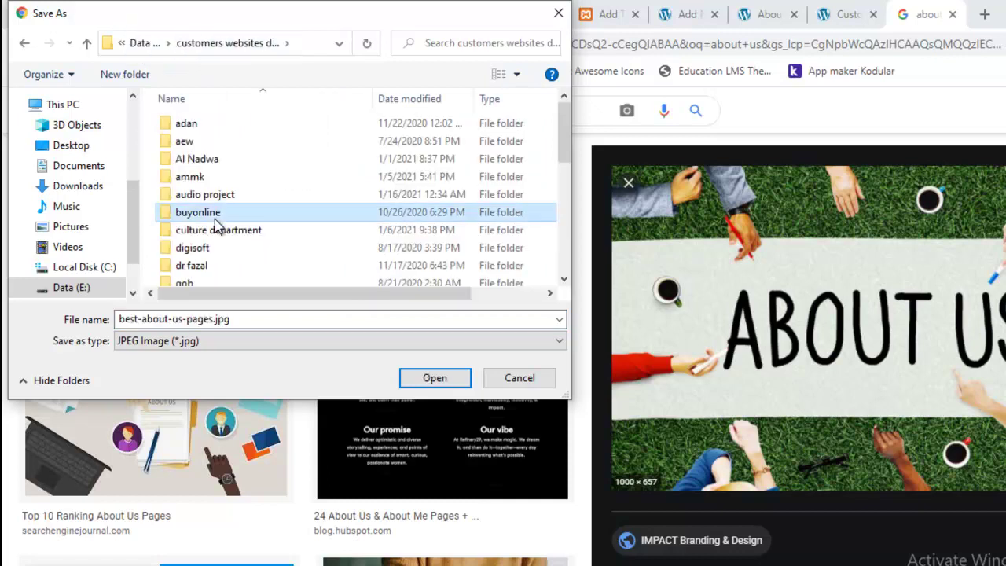
{"action": "type", "text": "hamid"}
{"action": "key", "text": "Return"}
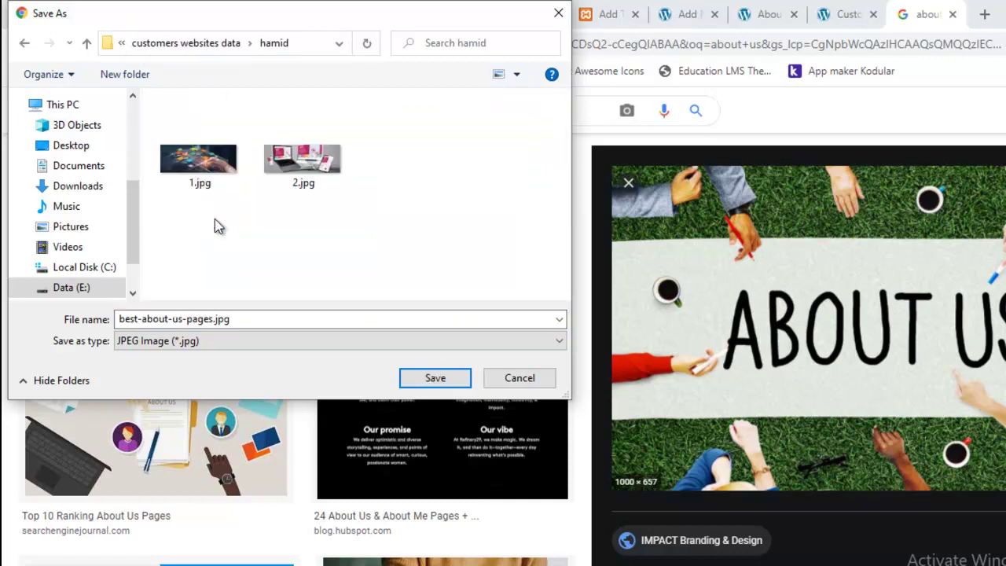
{"action": "left_click", "coordinate": [439, 383]}
Upload best-about-us-pages.jpg and set it as the draft post's featured image.
{"action": "left_click", "coordinate": [686, 11]}
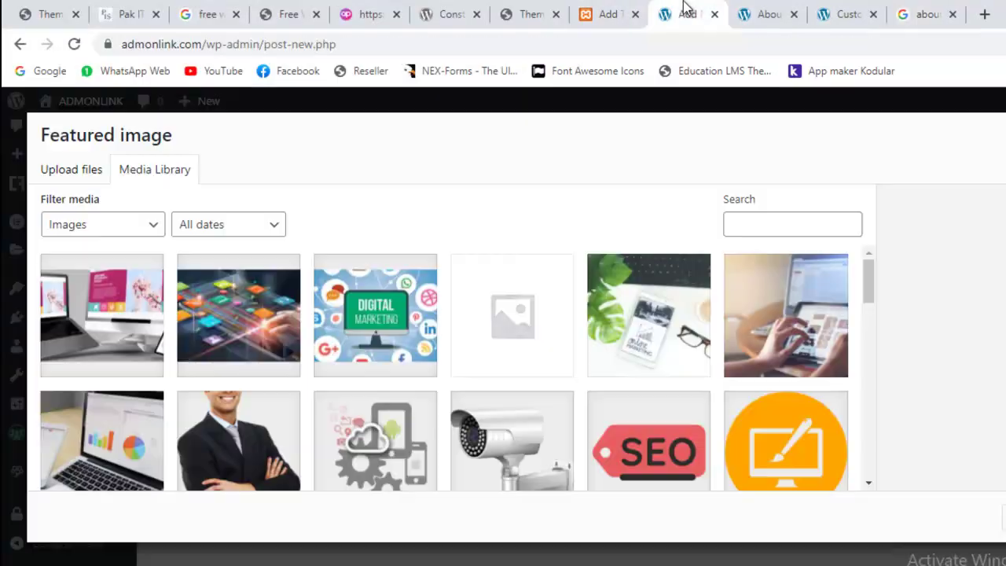
{"action": "left_click", "coordinate": [71, 168]}
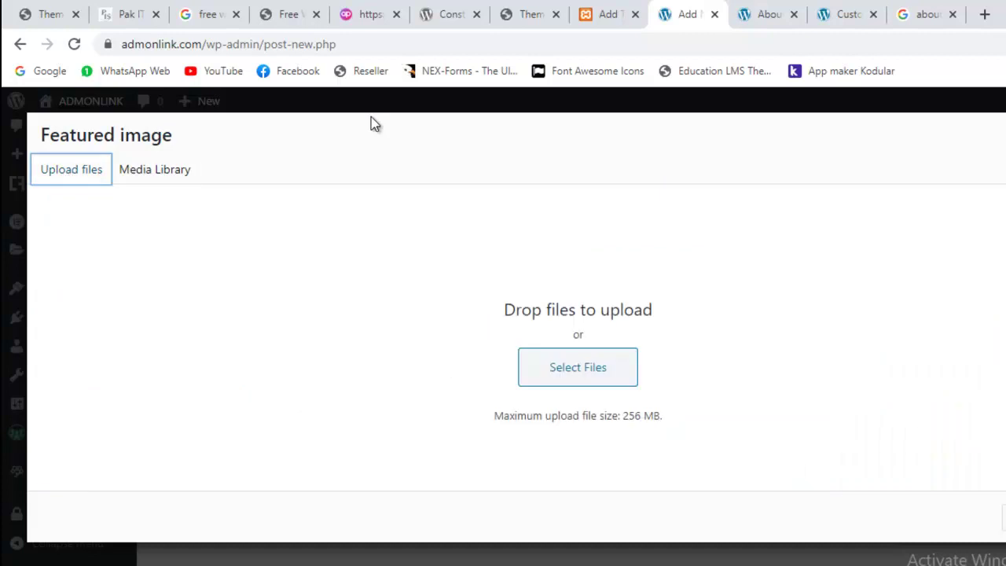
{"action": "left_click", "coordinate": [575, 371]}
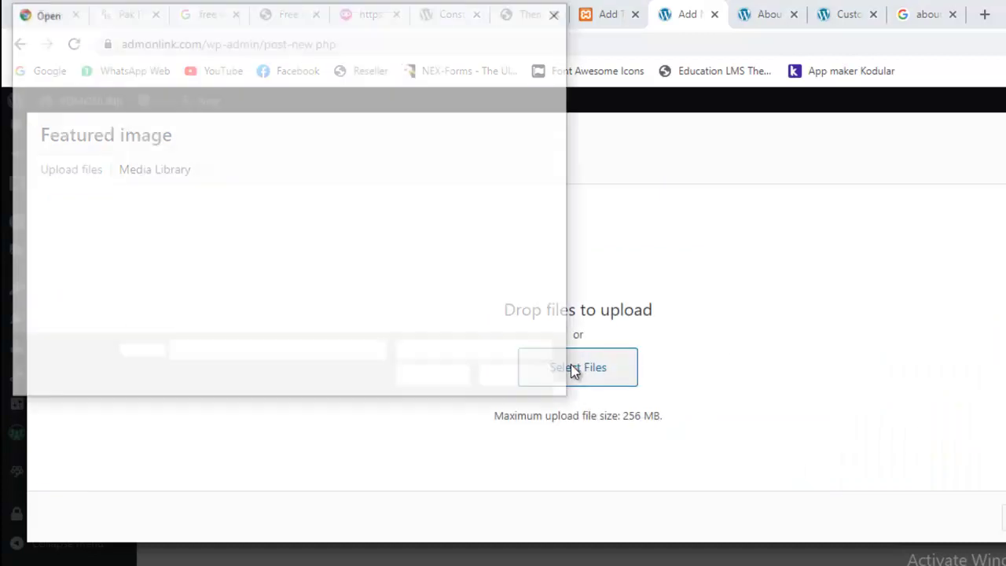
{"action": "double_click", "coordinate": [407, 159]}
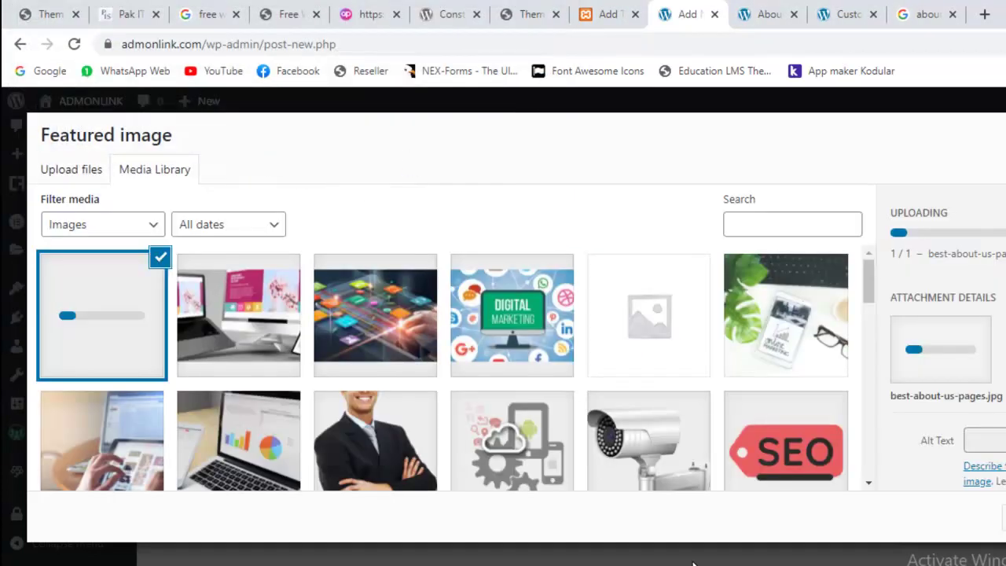
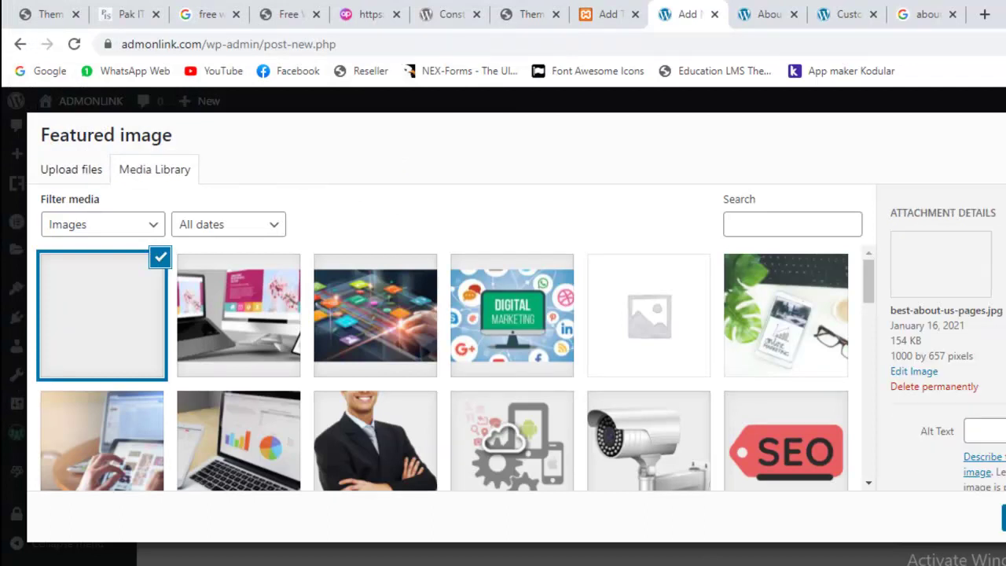
{"action": "left_click", "coordinate": [1004, 517]}
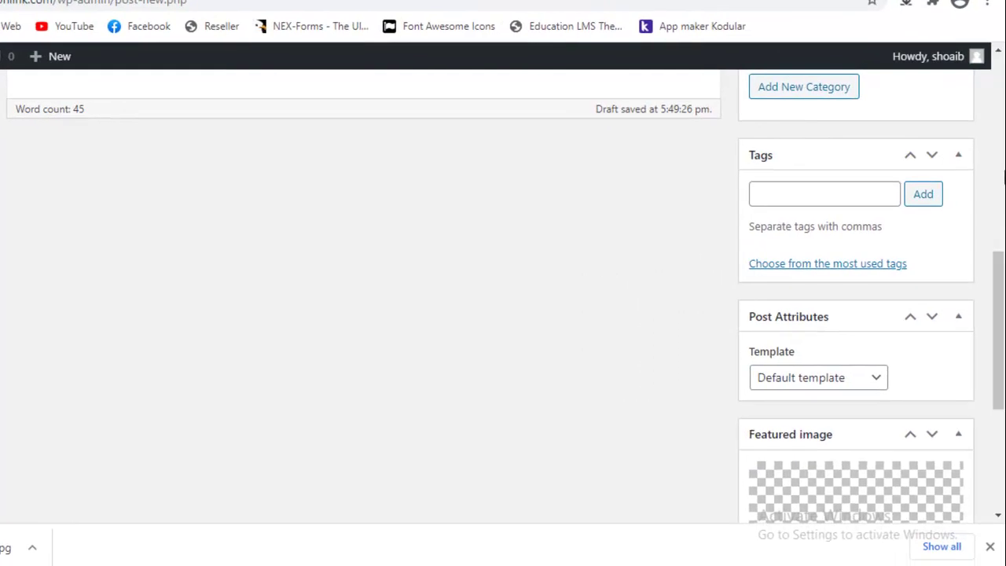
Publish the "Who we are?" post, close the site's About page, and return to the post editor.
{"action": "left_click", "coordinate": [1004, 179]}
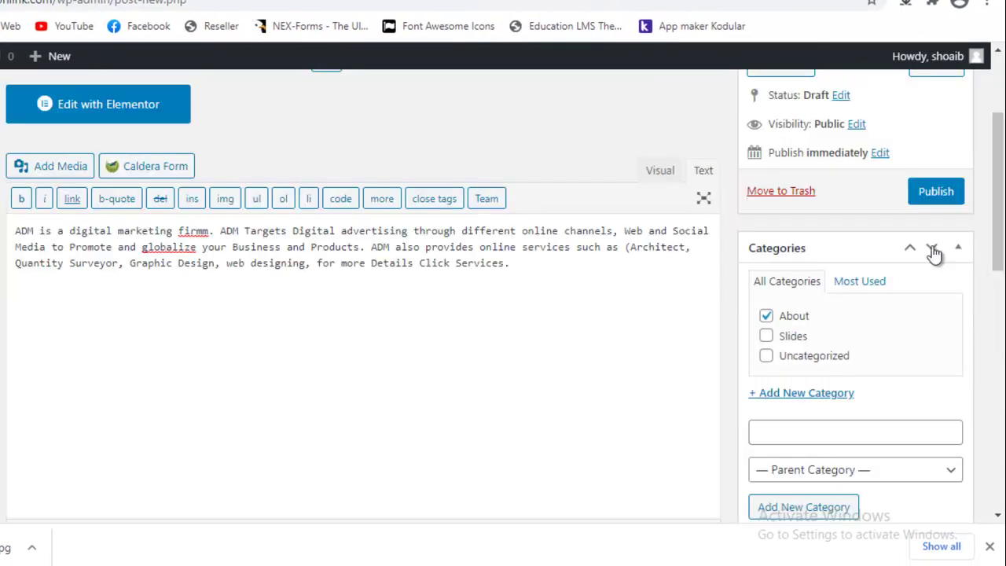
{"action": "left_click", "coordinate": [933, 196]}
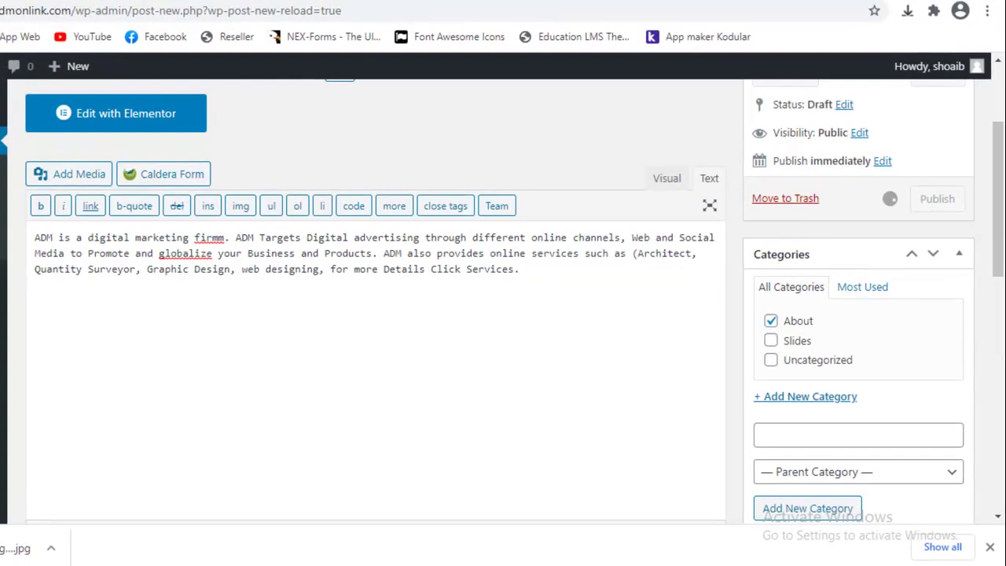
{"action": "left_click", "coordinate": [643, 8]}
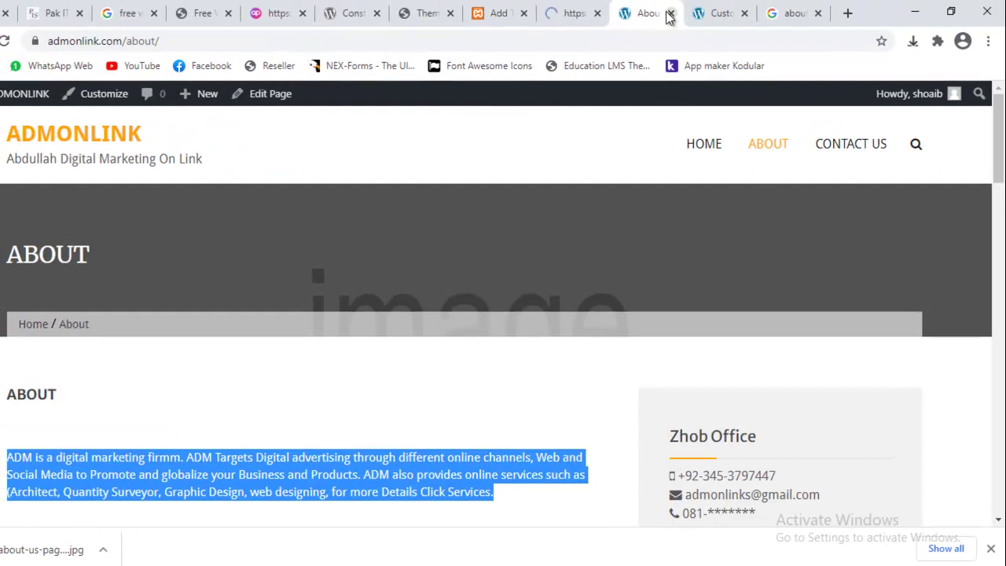
{"action": "left_click", "coordinate": [669, 14]}
{"action": "left_click", "coordinate": [573, 10]}
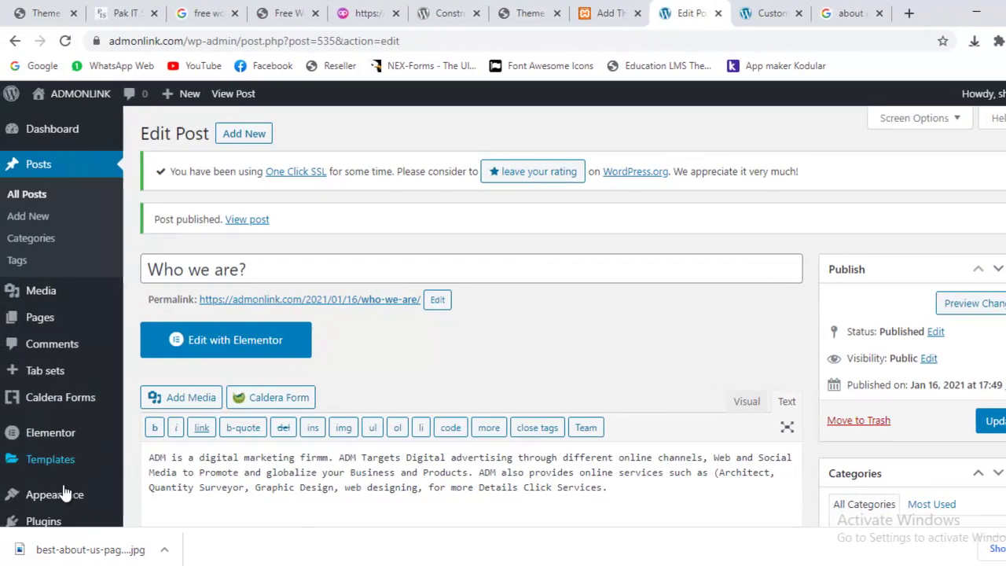
Open the theme customizer in a new browser tab and close the outdated customizer tab.
{"action": "mouse_move", "coordinate": [66, 493]}
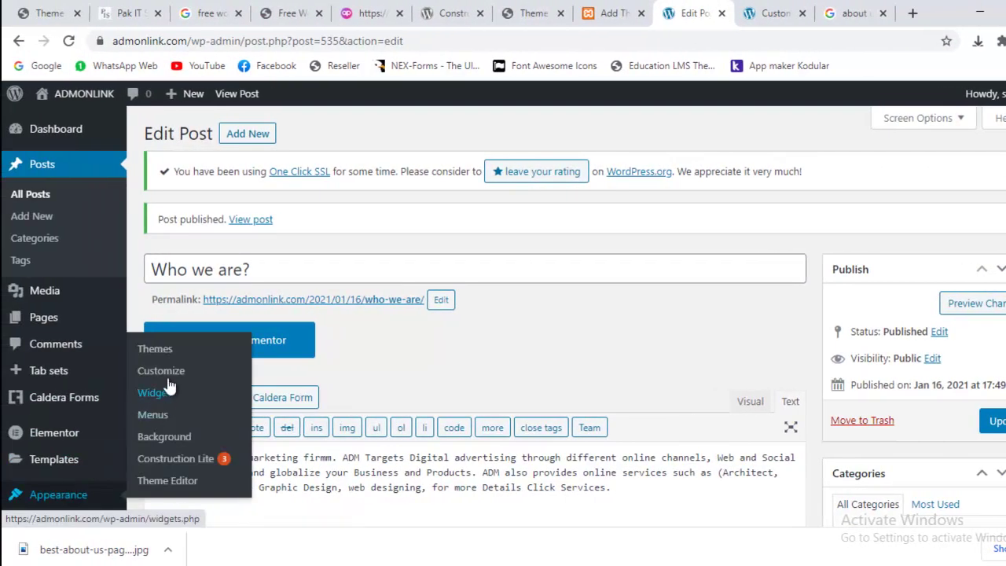
{"action": "right_click", "coordinate": [199, 372]}
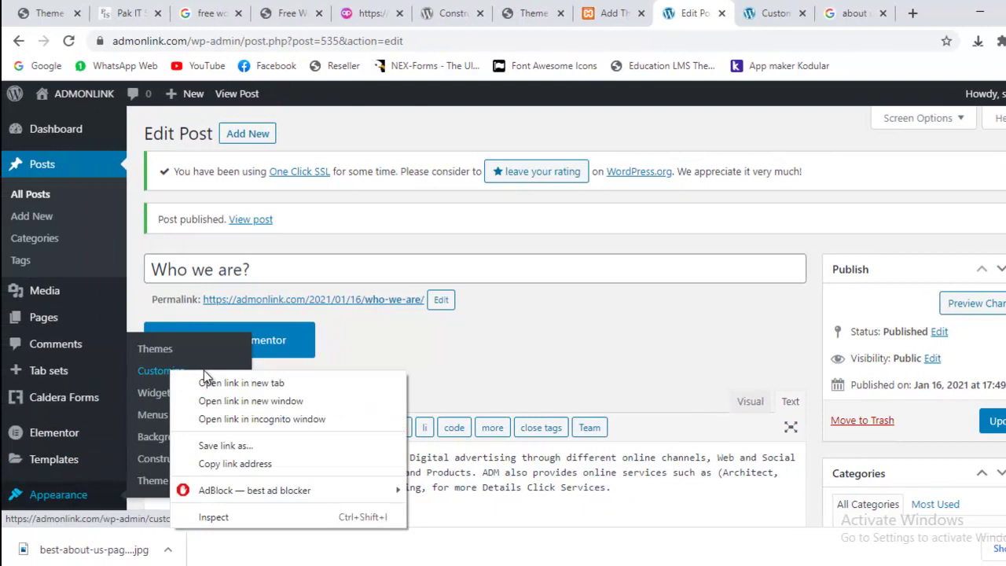
{"action": "left_click", "coordinate": [206, 382]}
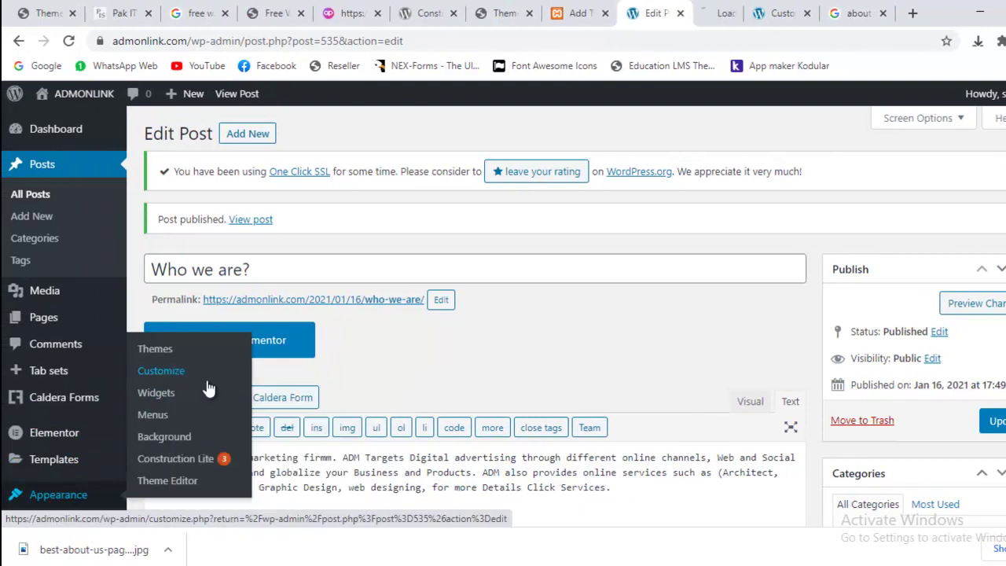
{"action": "left_click", "coordinate": [706, 8]}
{"action": "left_click", "coordinate": [779, 13]}
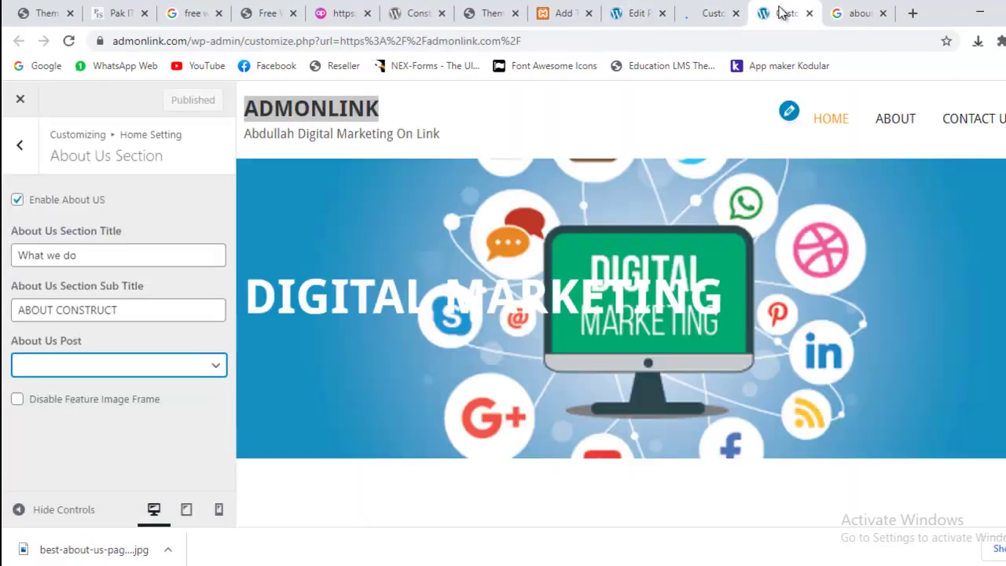
{"action": "left_click", "coordinate": [809, 14]}
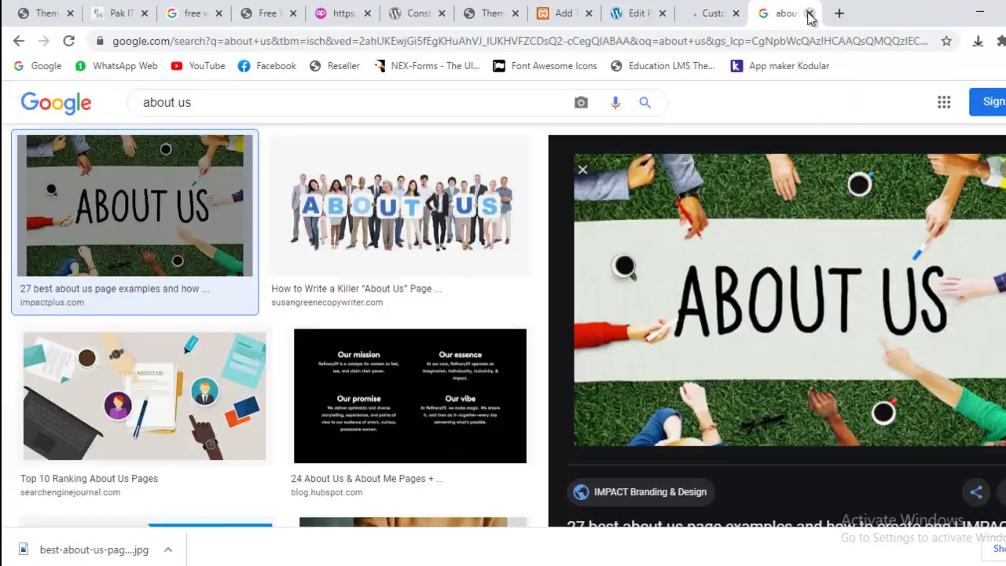
{"action": "left_click", "coordinate": [727, 11]}
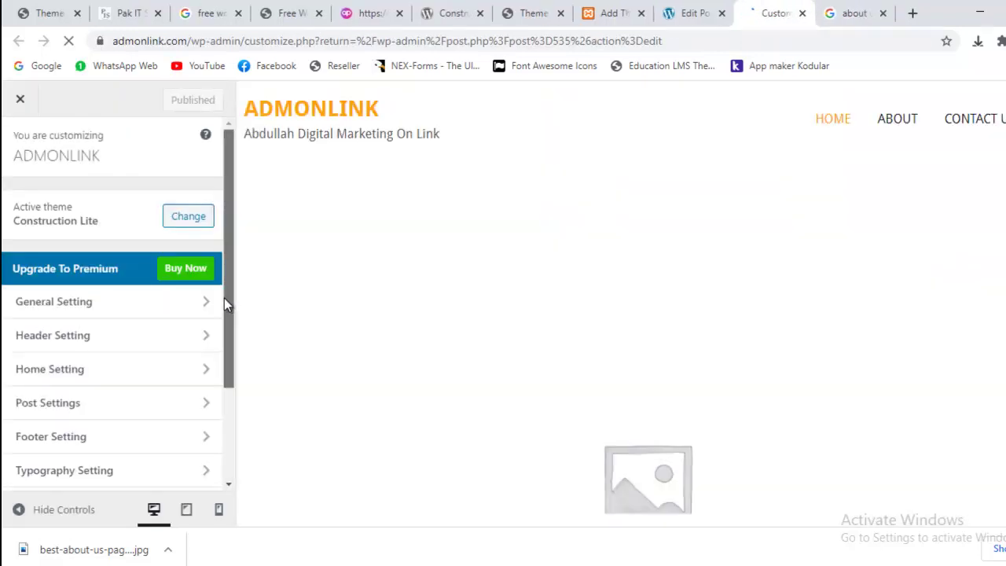
Choose "Who we are?" as the About Us Post in the Home Setting's About Us Section.
{"action": "left_click_drag", "start_coordinate": [225, 299], "coordinate": [232, 355]}
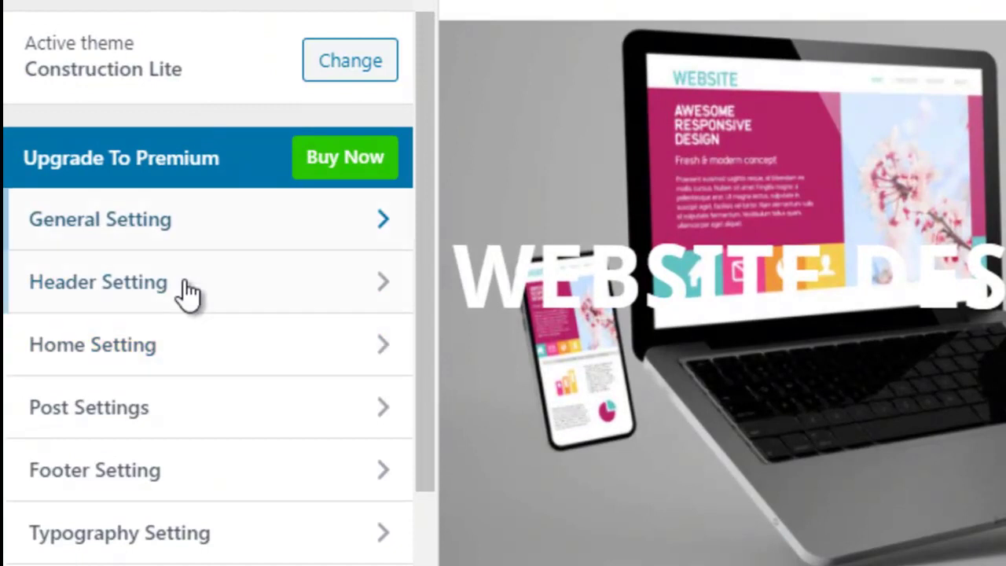
{"action": "left_click", "coordinate": [134, 369]}
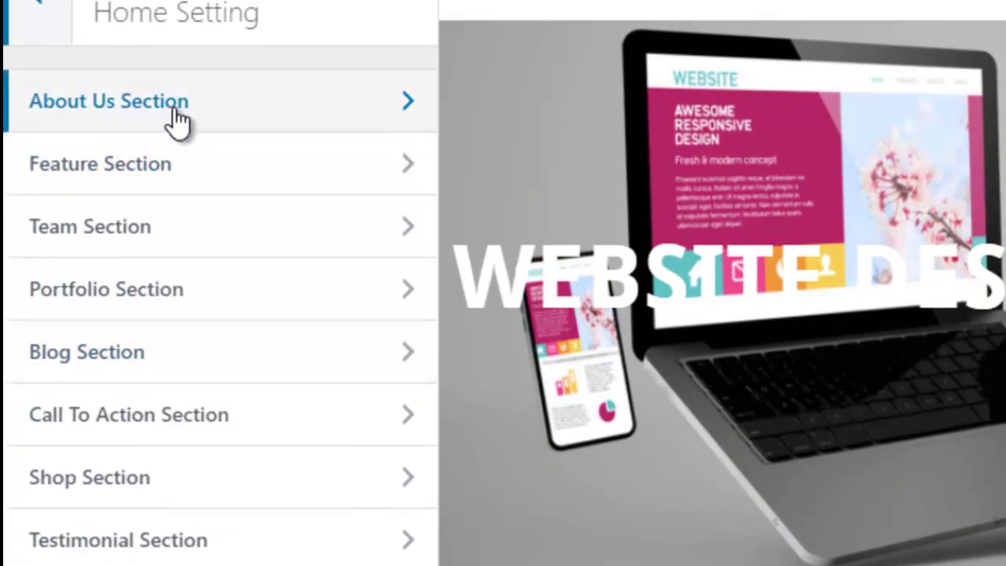
{"action": "left_click", "coordinate": [177, 121]}
{"action": "left_click", "coordinate": [131, 406]}
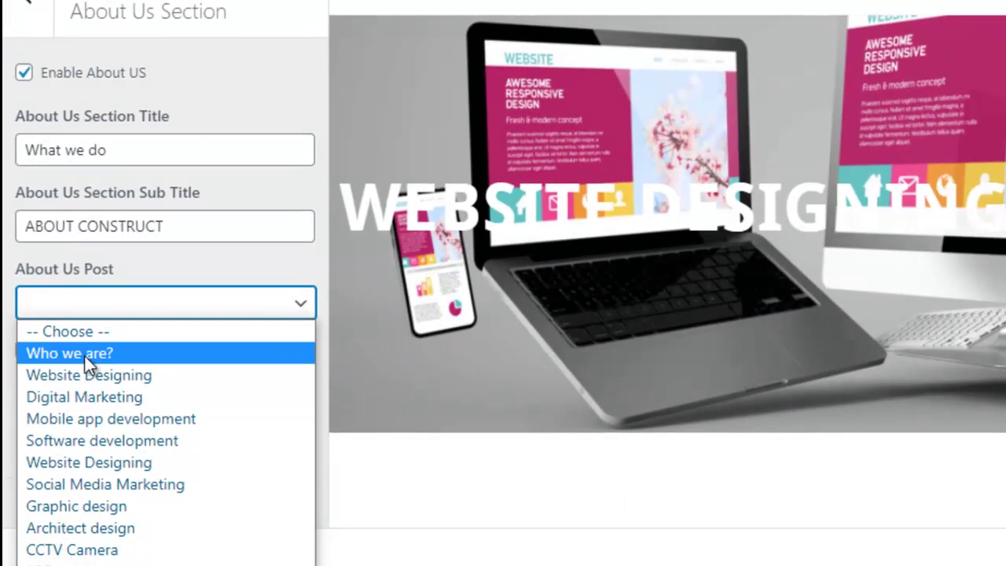
{"action": "left_click", "coordinate": [84, 358]}
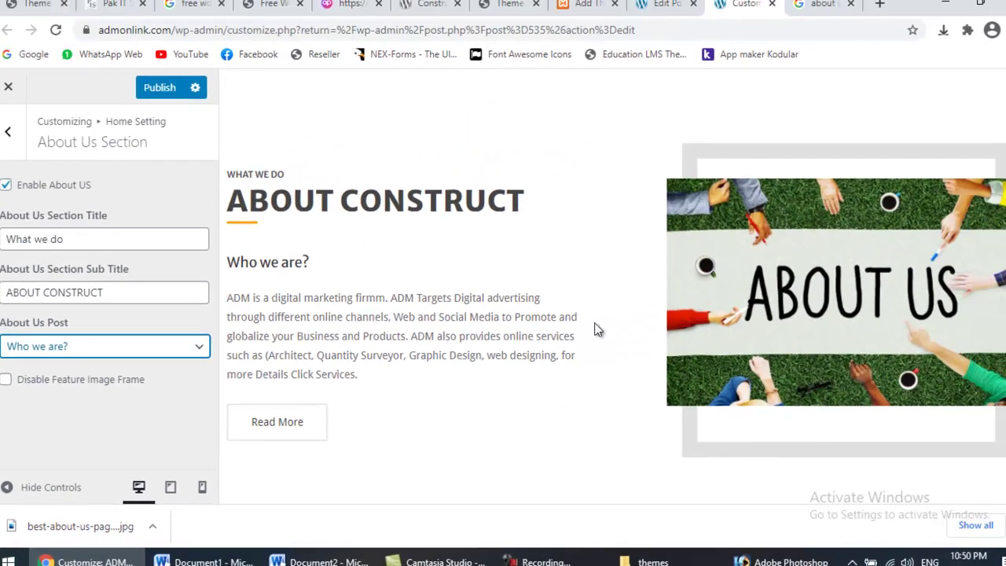
Publish the About Us Section changes and open the live ADMONLINK homepage from the post editor's tab.
{"action": "left_click", "coordinate": [148, 95]}
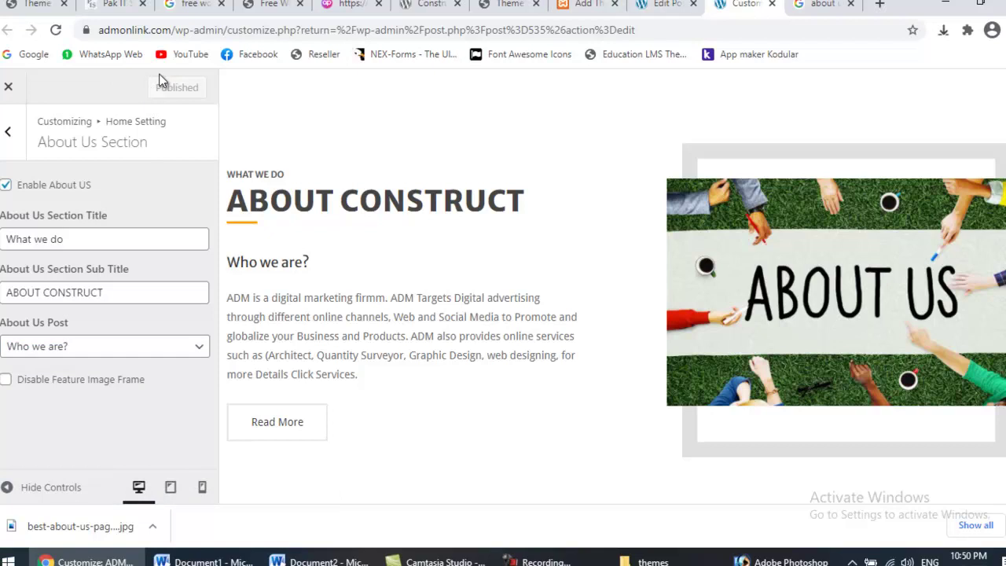
{"action": "left_click", "coordinate": [667, 5]}
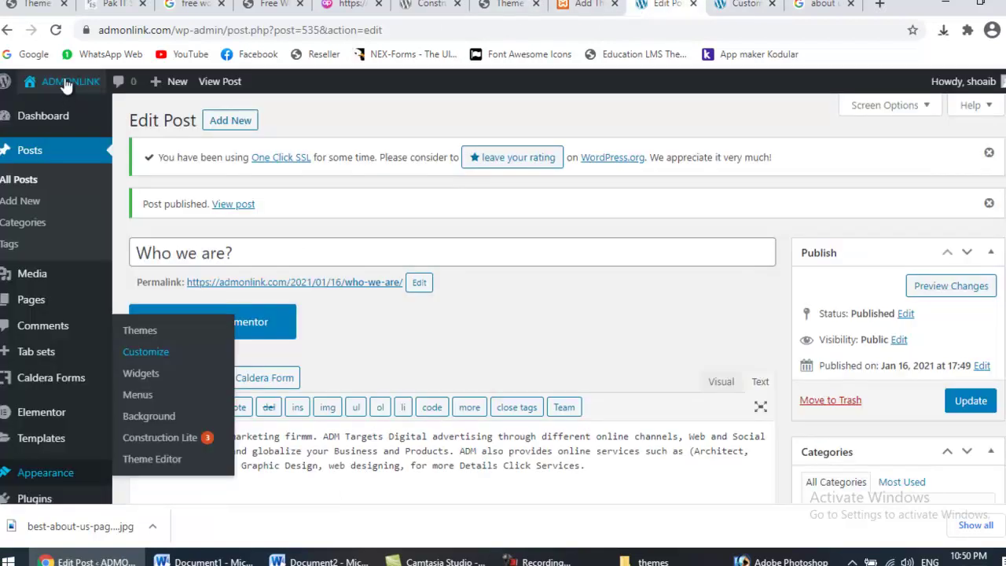
{"action": "mouse_move", "coordinate": [66, 83]}
{"action": "left_click", "coordinate": [53, 115]}
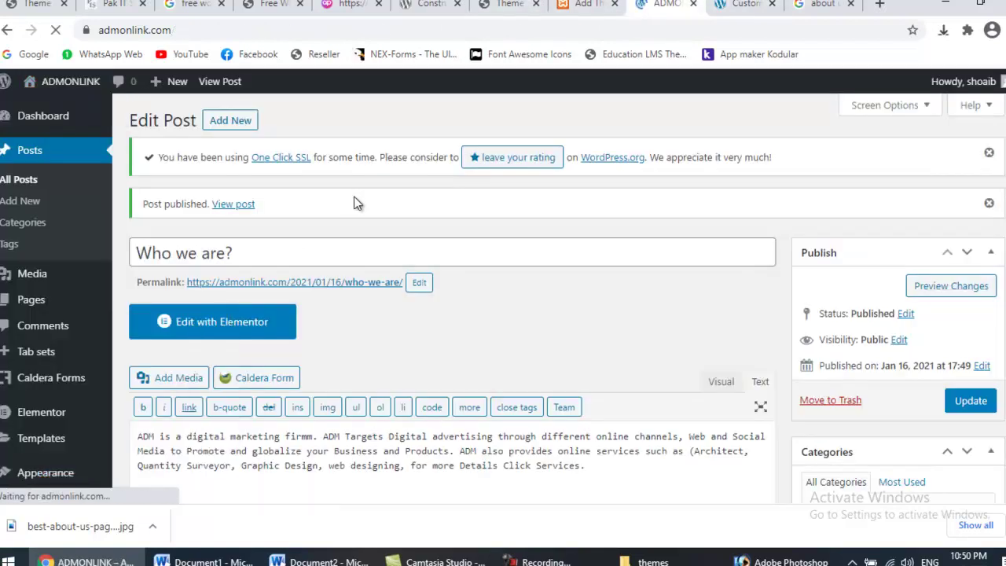
Review the live homepage's slider, About Construct and Our Feature sections against the new settings.
{"action": "scroll", "coordinate": [354, 202], "scroll_direction": "down", "scroll_amount": 5}
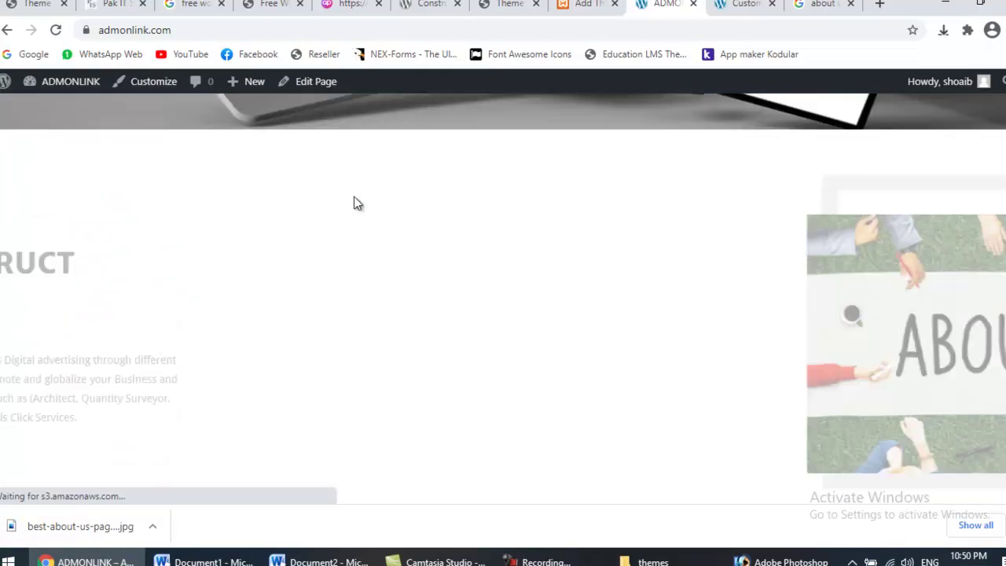
{"action": "scroll", "coordinate": [354, 203], "scroll_direction": "up", "scroll_amount": 5}
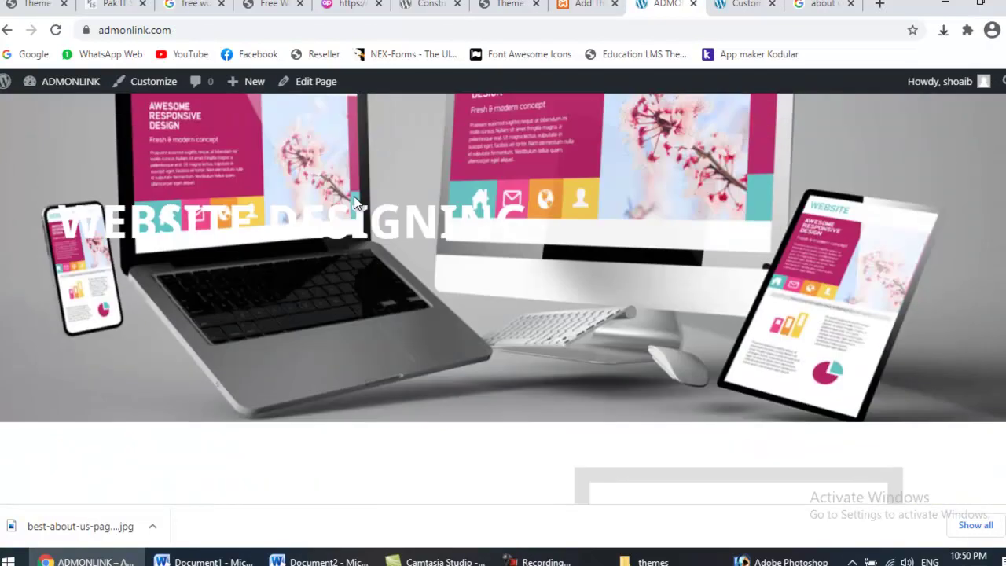
{"action": "scroll", "coordinate": [353, 202], "scroll_direction": "down", "scroll_amount": 5}
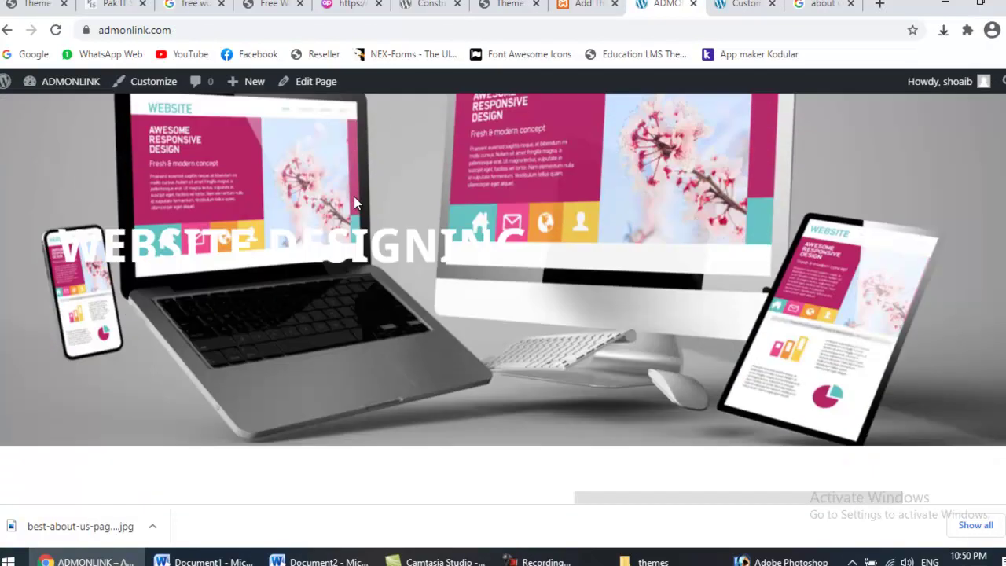
{"action": "scroll", "coordinate": [353, 203], "scroll_direction": "down", "scroll_amount": 2}
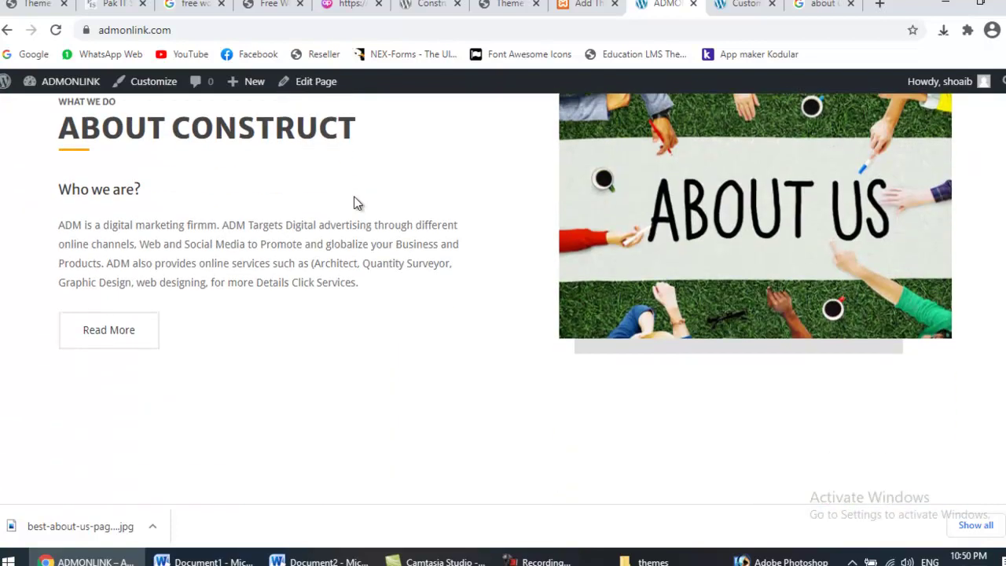
{"action": "scroll", "coordinate": [354, 203], "scroll_direction": "down", "scroll_amount": 2}
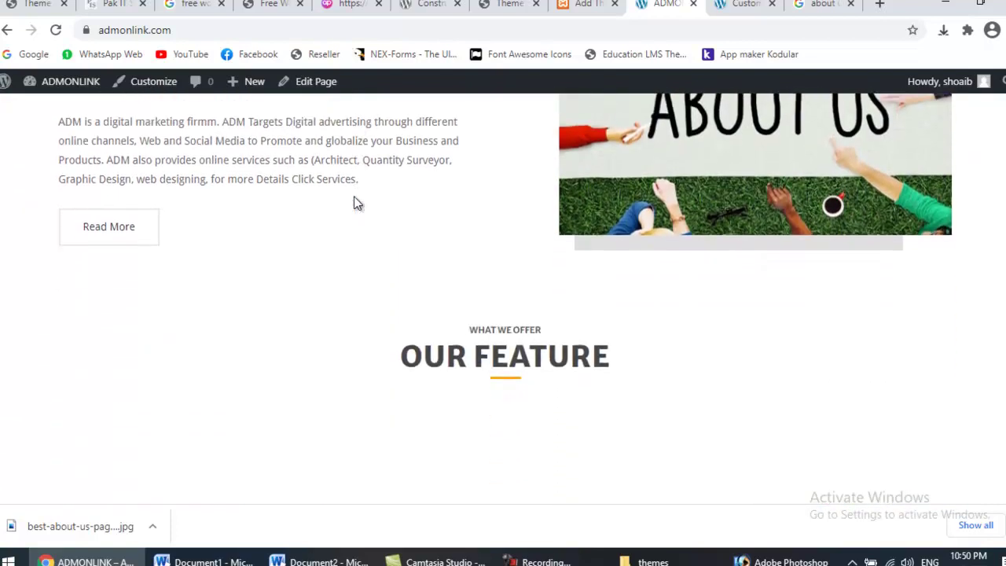
{"action": "scroll", "coordinate": [353, 202], "scroll_direction": "down", "scroll_amount": 3}
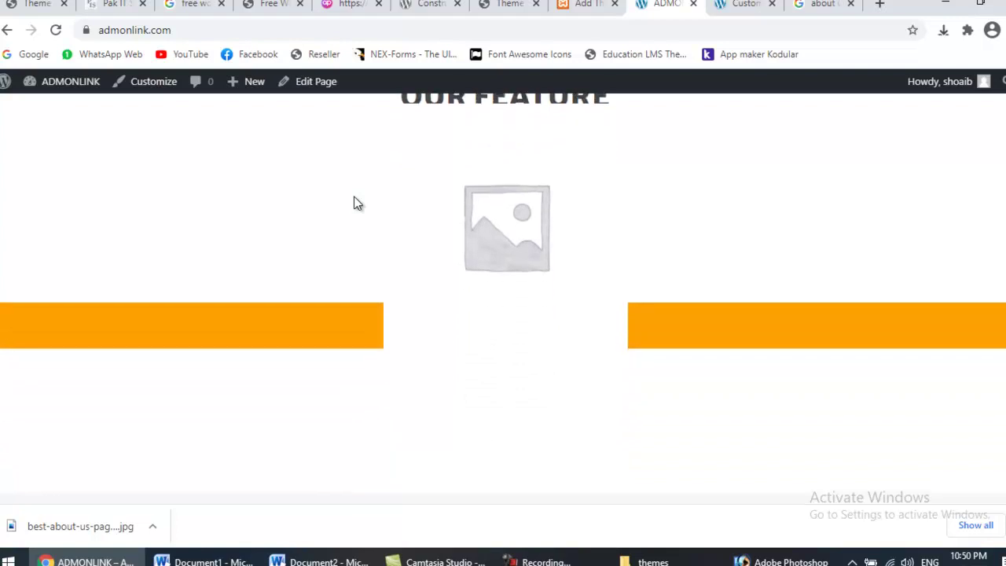
{"action": "scroll", "coordinate": [353, 203], "scroll_direction": "up", "scroll_amount": 4}
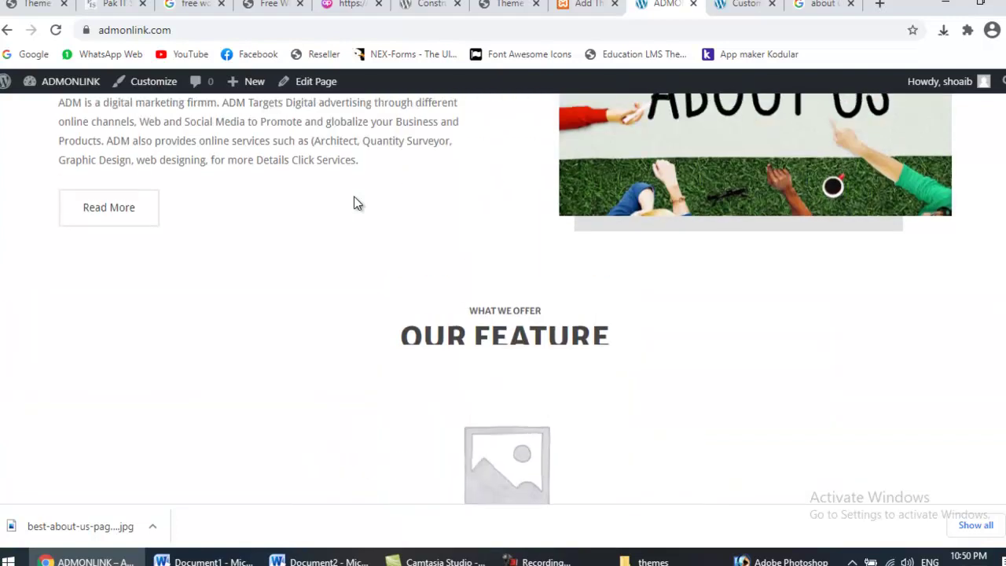
{"action": "scroll", "coordinate": [354, 203], "scroll_direction": "down", "scroll_amount": 2}
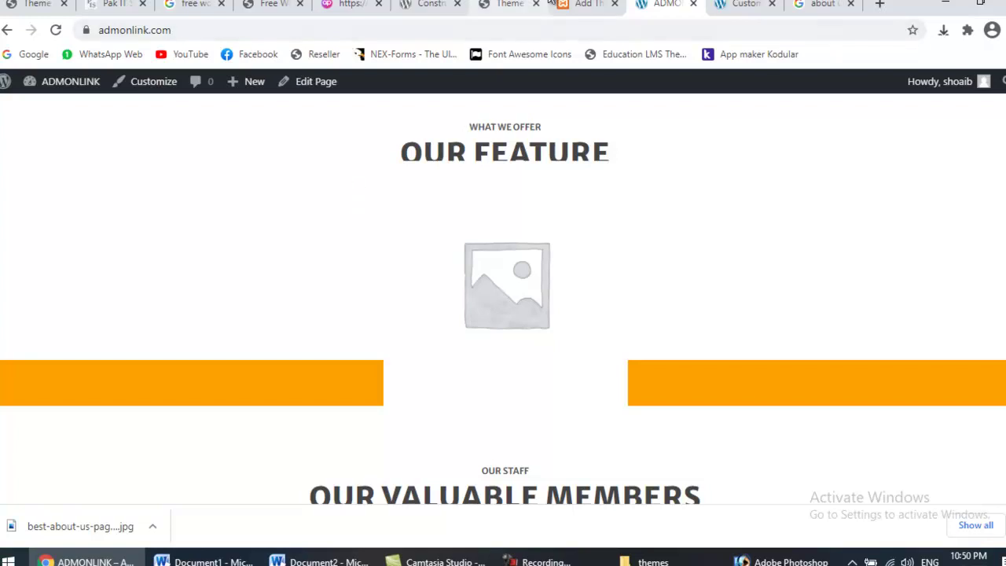
Open the Feature Section of the Home Setting in the customizer and compare it with the Construction demo homepage.
{"action": "left_click", "coordinate": [745, 3]}
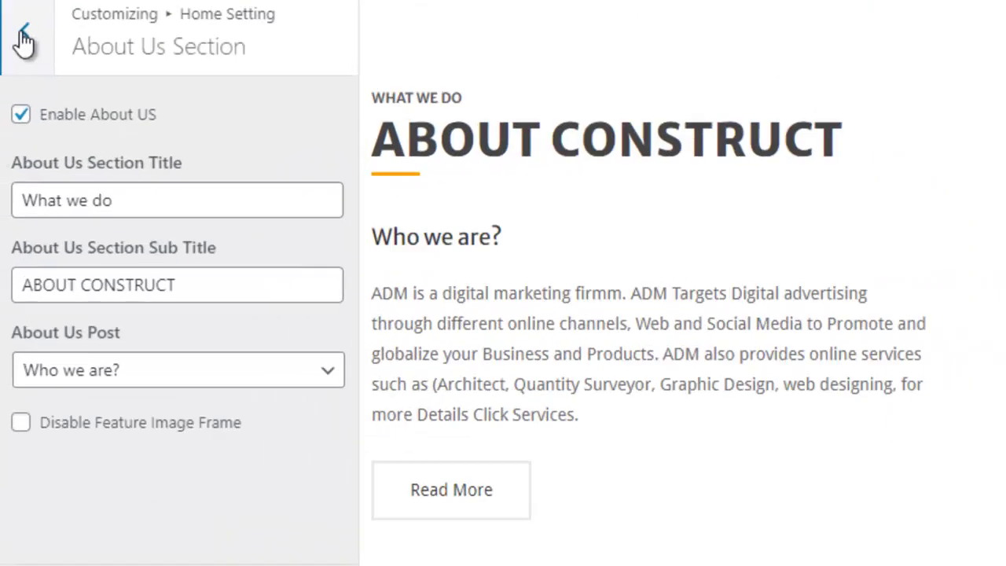
{"action": "left_click", "coordinate": [8, 132]}
{"action": "left_click", "coordinate": [168, 148]}
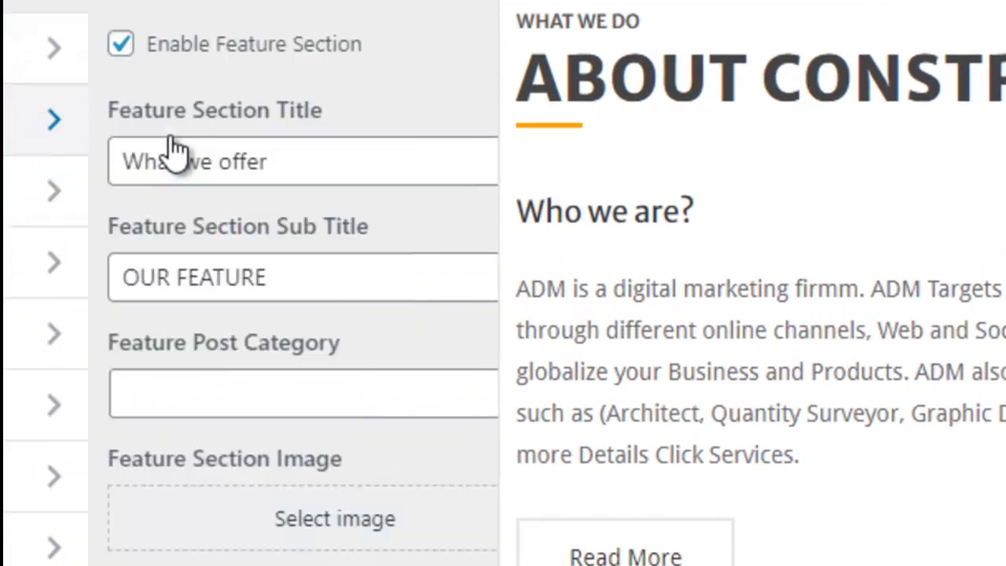
{"action": "left_click", "coordinate": [206, 533]}
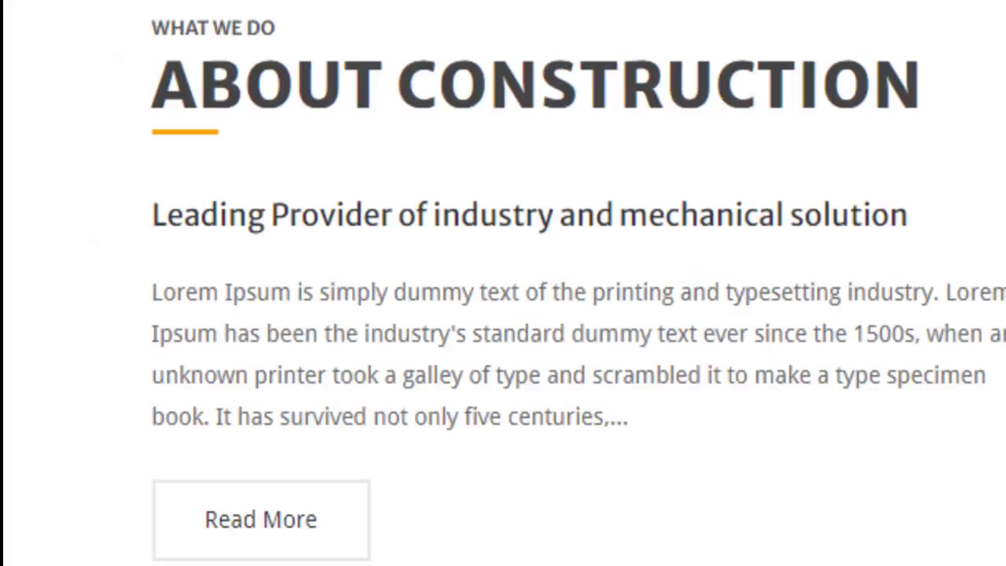
{"action": "scroll", "coordinate": [376, 364], "scroll_direction": "down", "scroll_amount": 5}
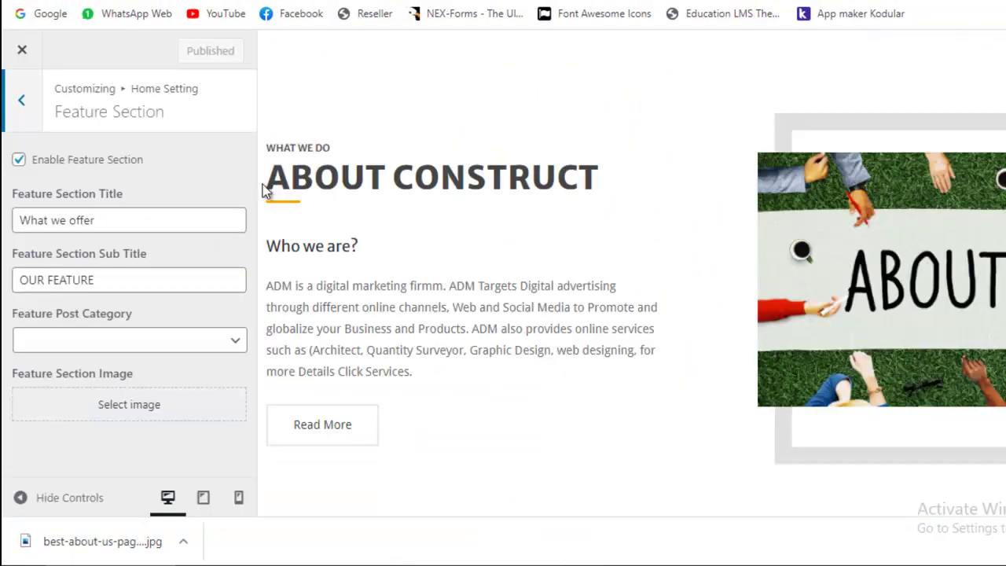
Set the media library photo of the man in a black suit as the Feature Section Image.
{"action": "left_click", "coordinate": [96, 403]}
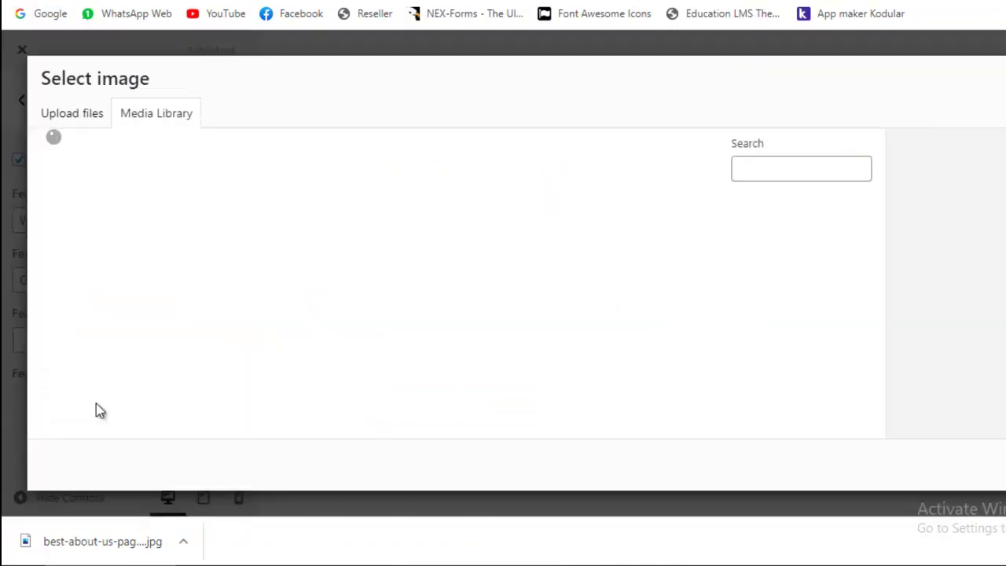
{"action": "left_click", "coordinate": [170, 377]}
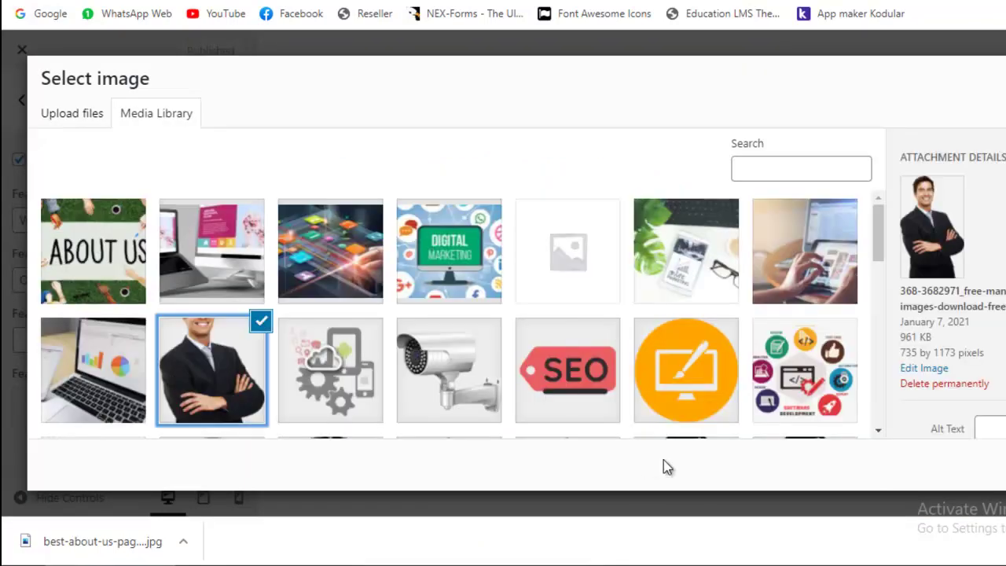
{"action": "left_click", "coordinate": [1005, 465]}
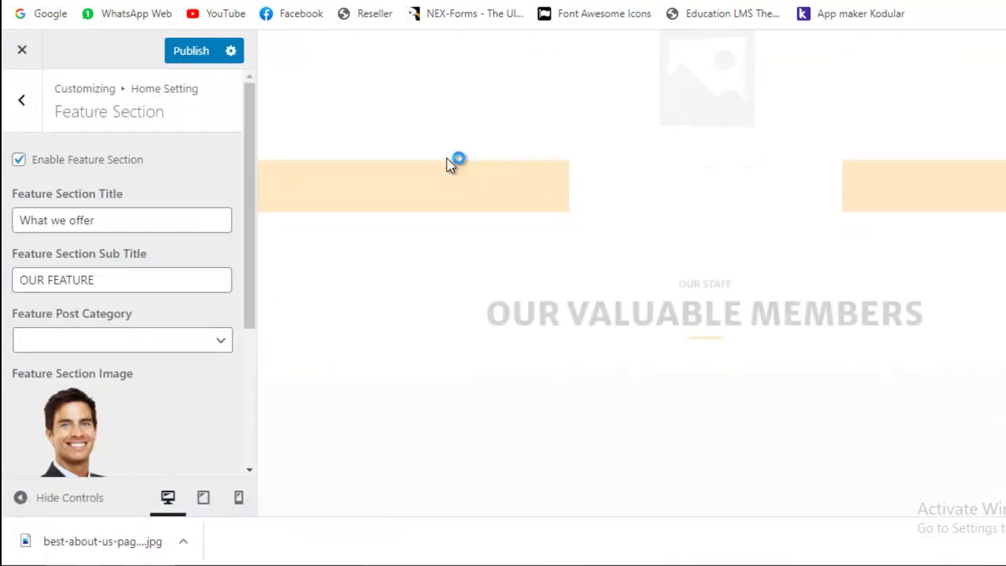
Set the Feature Post Category to "-- Choose --" and publish the Feature Section changes.
{"action": "left_click", "coordinate": [129, 342]}
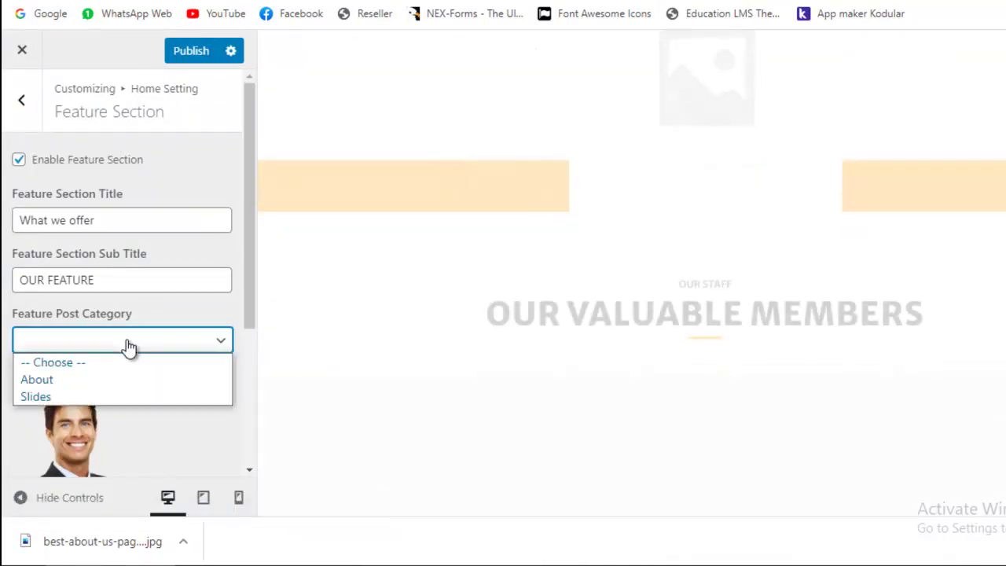
{"action": "left_click", "coordinate": [81, 363]}
{"action": "left_click", "coordinate": [176, 56]}
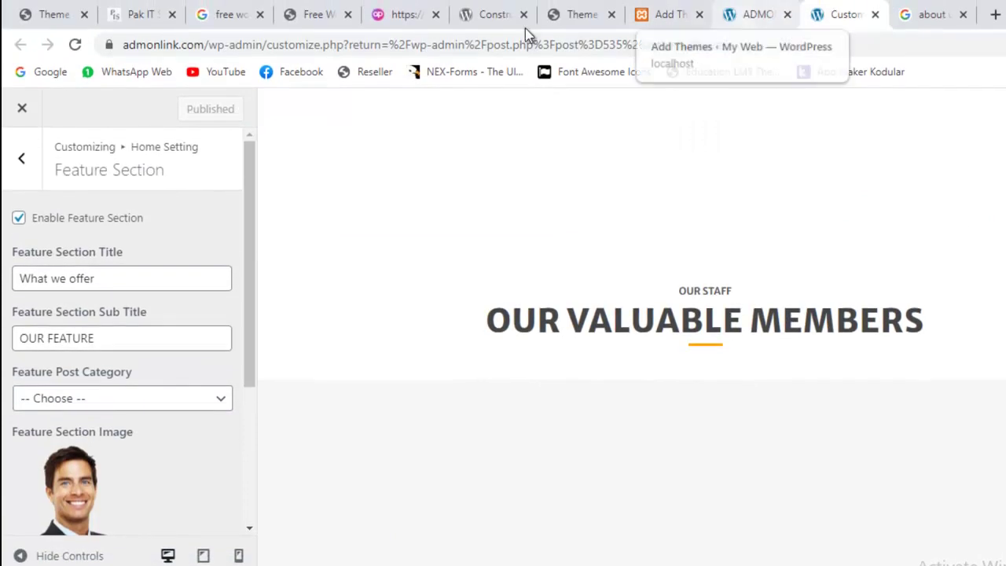
Return to the live ADMONLINK site's browser tab and open its WordPress dashboard.
{"action": "left_click", "coordinate": [579, 11]}
{"action": "left_click", "coordinate": [511, 7]}
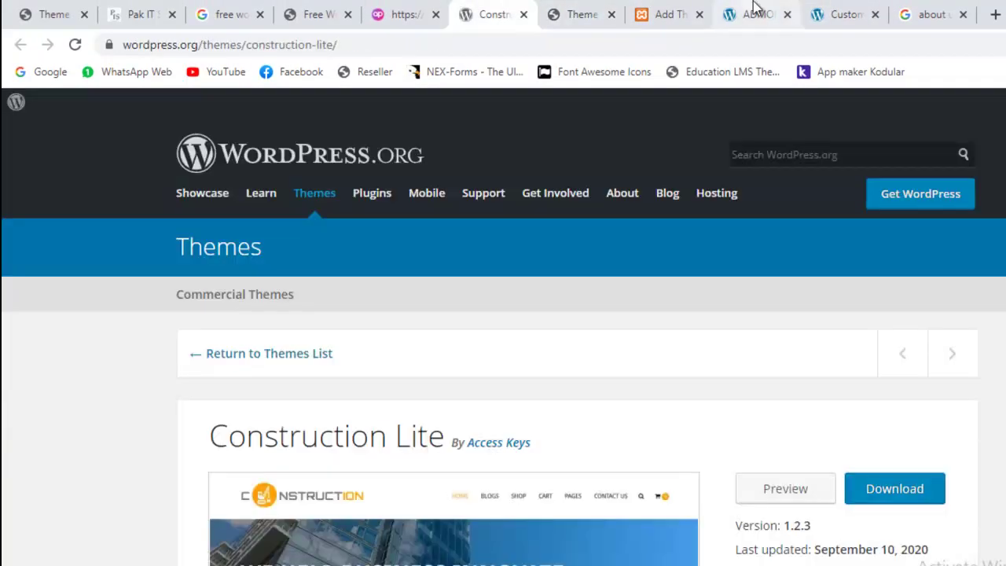
{"action": "left_click", "coordinate": [758, 10]}
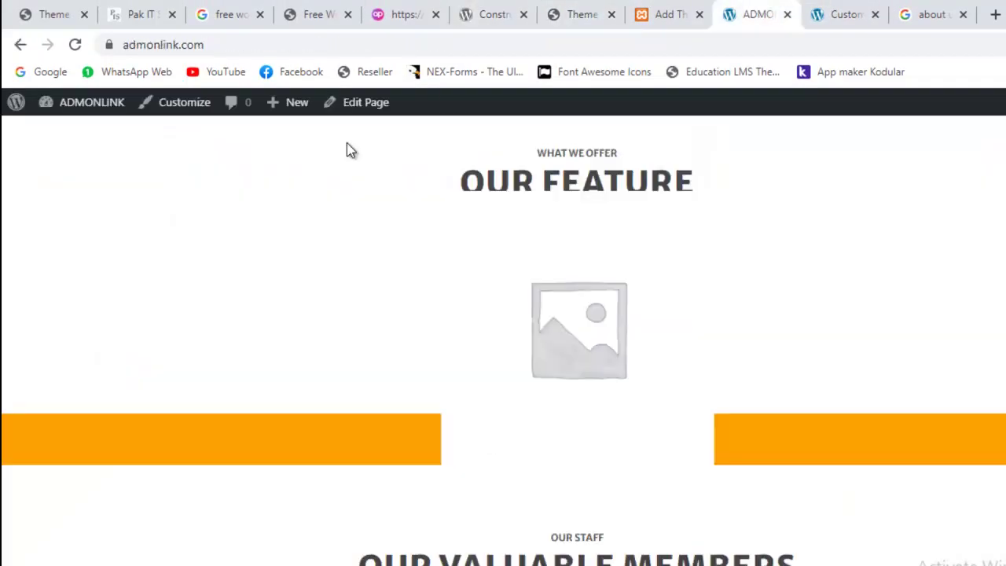
{"action": "left_click", "coordinate": [91, 138]}
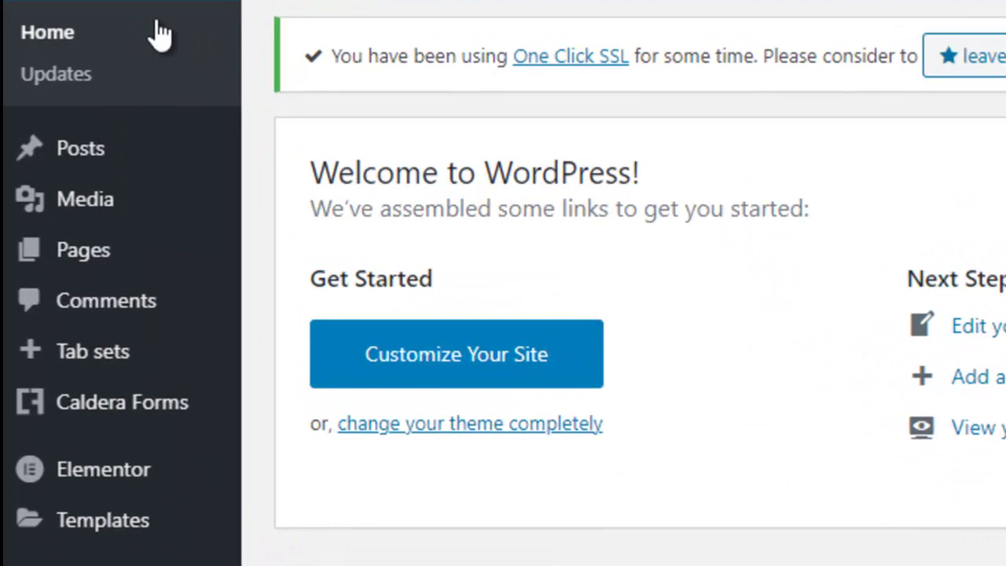
Add a new post category named "Services" with no parent category.
{"action": "scroll", "coordinate": [160, 34], "scroll_direction": "up", "scroll_amount": 2}
{"action": "mouse_move", "coordinate": [147, 208]}
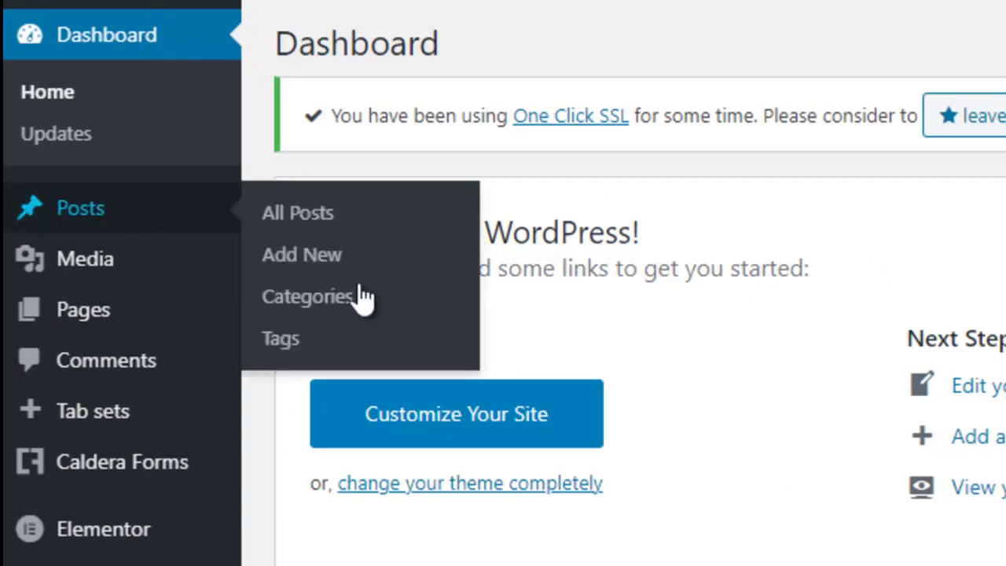
{"action": "left_click", "coordinate": [347, 313]}
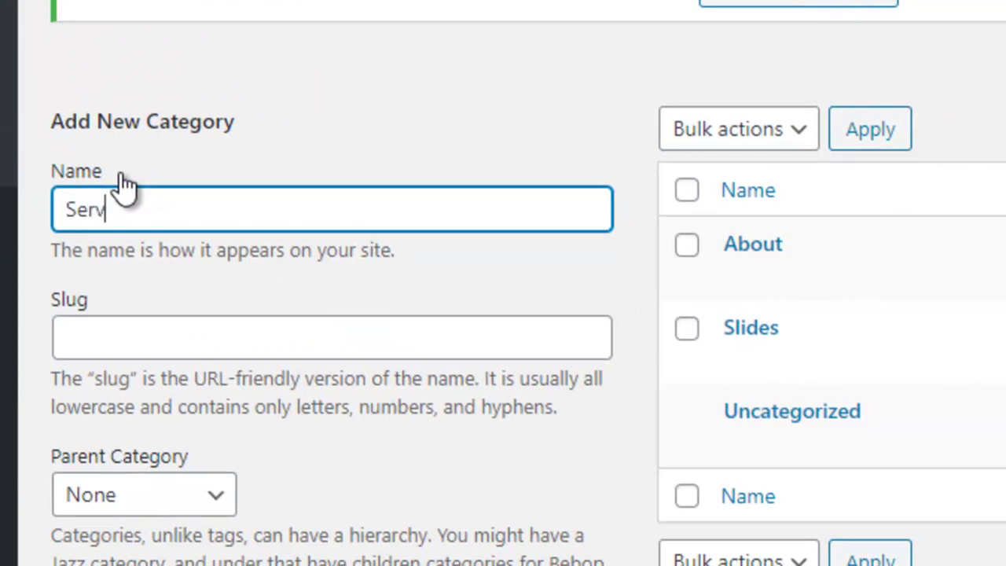
{"action": "left_click", "coordinate": [298, 124]}
{"action": "scroll", "coordinate": [298, 118], "scroll_direction": "down", "scroll_amount": 3}
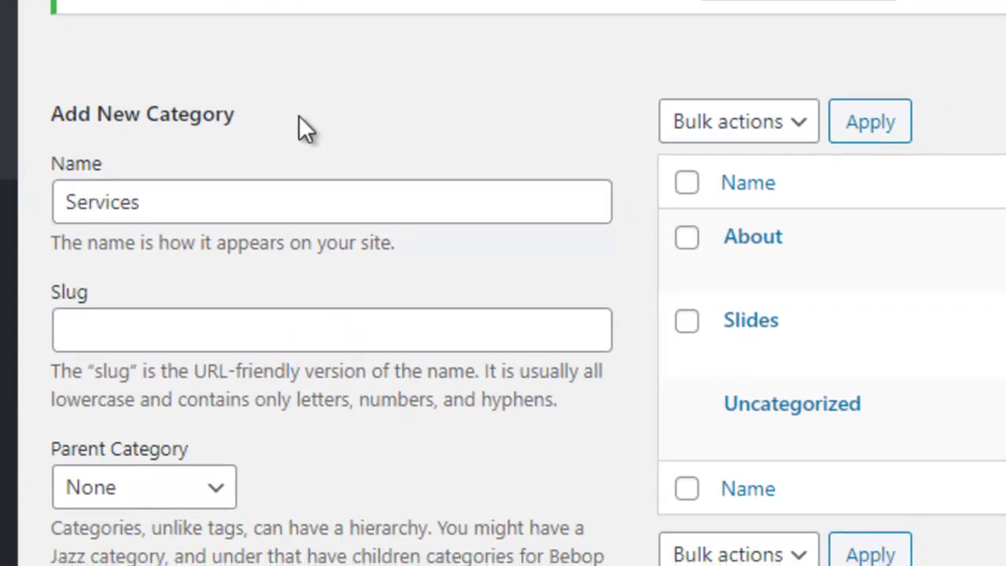
{"action": "left_click", "coordinate": [155, 510]}
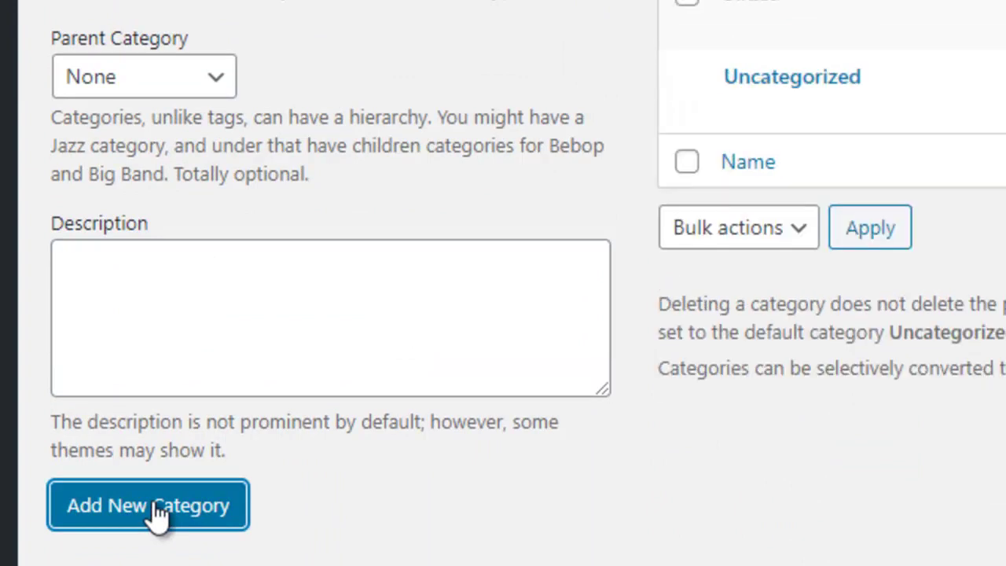
Open the list of all posts and filter it to the Uncategorized category.
{"action": "scroll", "coordinate": [310, 464], "scroll_direction": "up", "scroll_amount": 2}
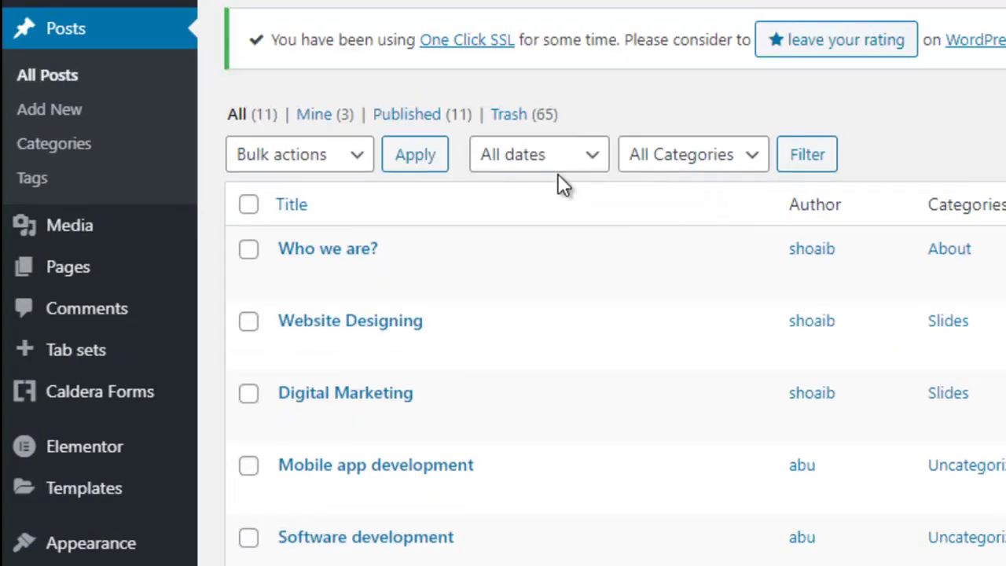
{"action": "left_click", "coordinate": [739, 165]}
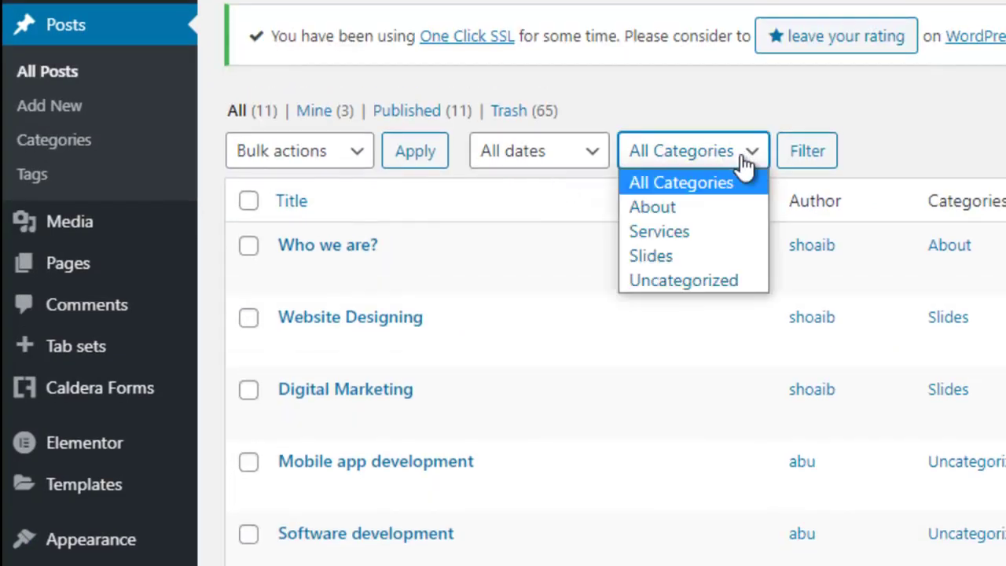
{"action": "left_click", "coordinate": [674, 280]}
{"action": "left_click", "coordinate": [806, 157]}
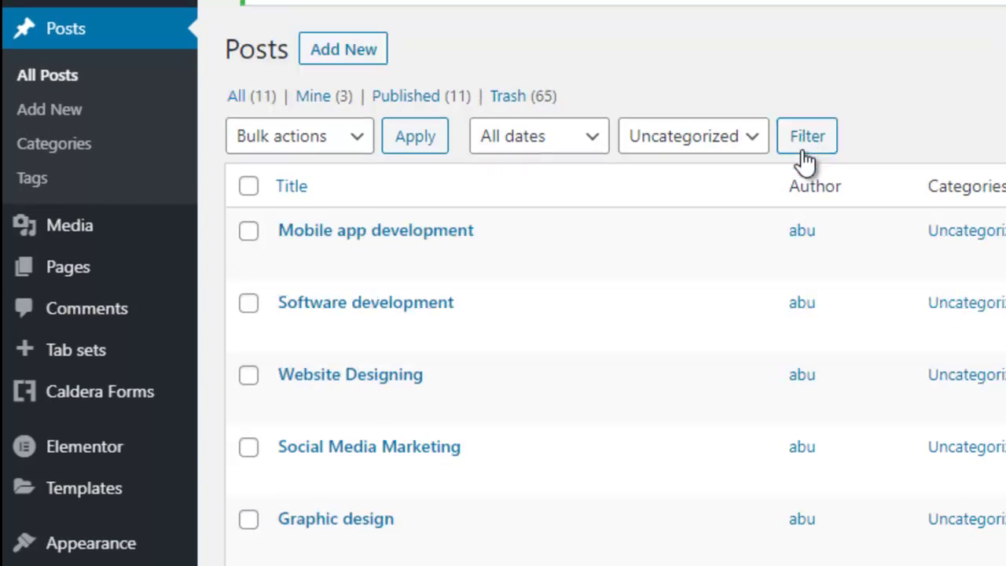
Open the Mobile app development, Software development, Website Designing and Social Media Marketing posts for editing in separate browser tabs.
{"action": "scroll", "coordinate": [806, 157], "scroll_direction": "down", "scroll_amount": 4}
{"action": "scroll", "coordinate": [806, 162], "scroll_direction": "up", "scroll_amount": 3}
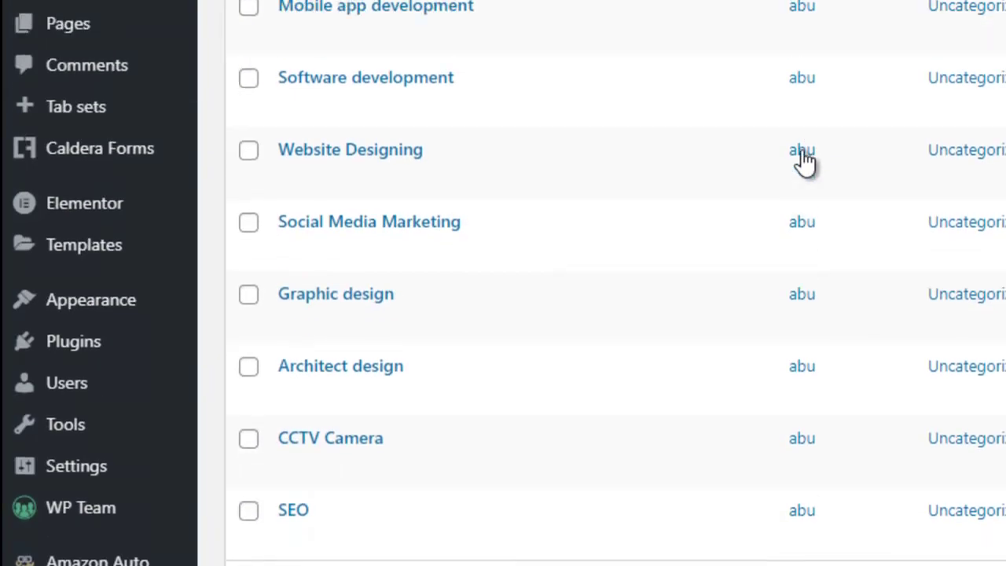
{"action": "scroll", "coordinate": [805, 161], "scroll_direction": "down", "scroll_amount": 2}
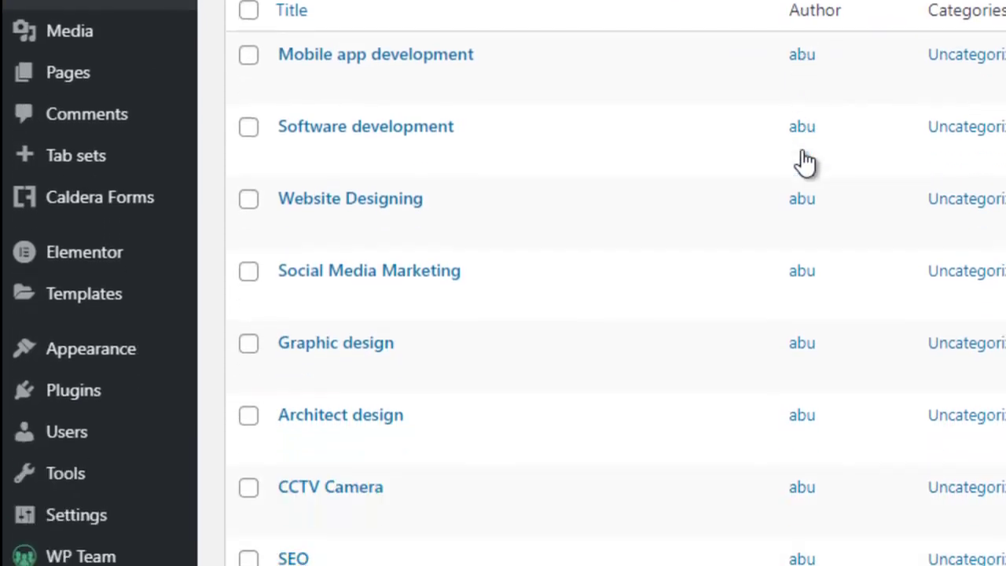
{"action": "mouse_move", "coordinate": [288, 91]}
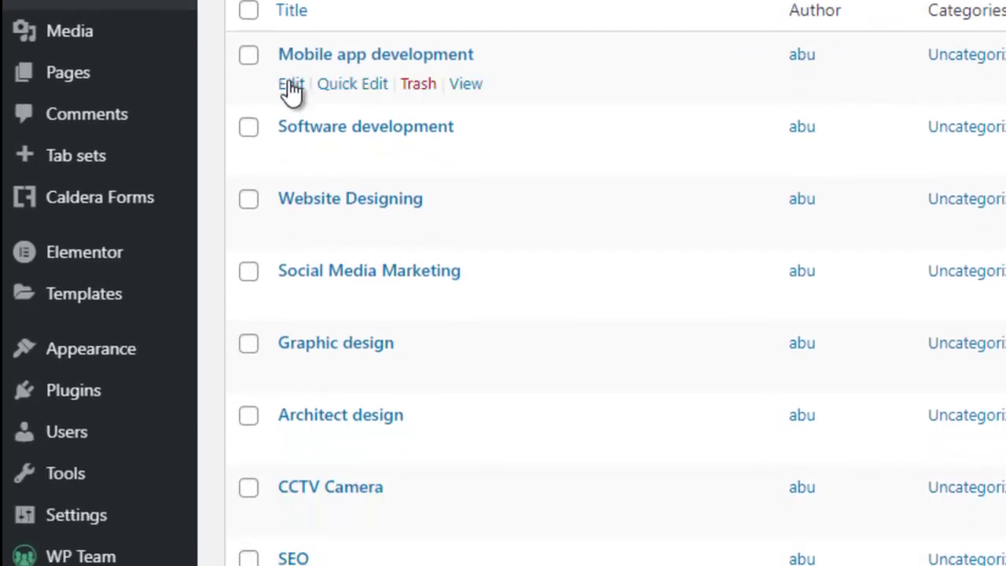
{"action": "mouse_move", "coordinate": [301, 172]}
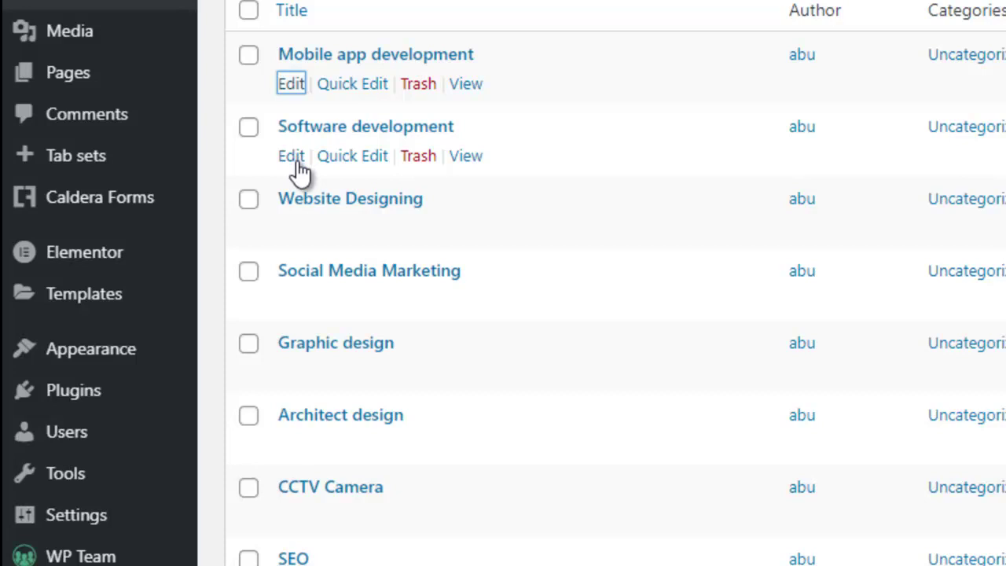
{"action": "left_click", "coordinate": [299, 164]}
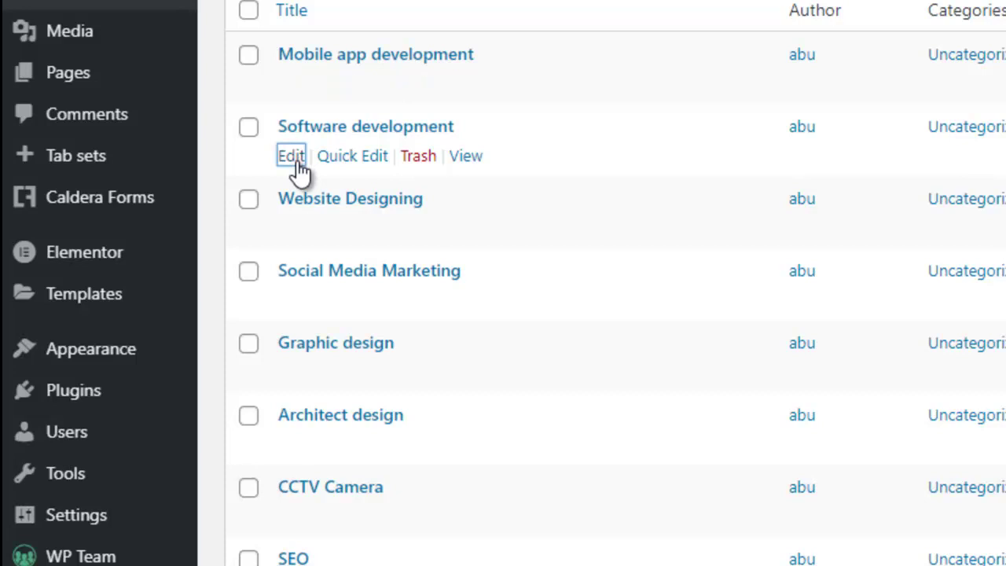
{"action": "left_click", "coordinate": [295, 232]}
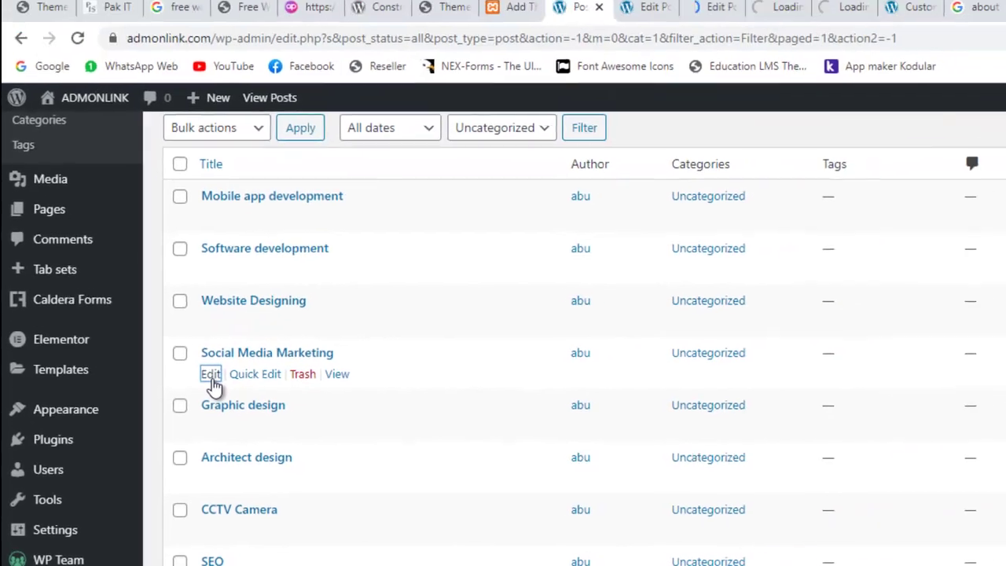
Change the Mobile app development post's category from Uncategorized to Services and update the post.
{"action": "left_click", "coordinate": [265, 325]}
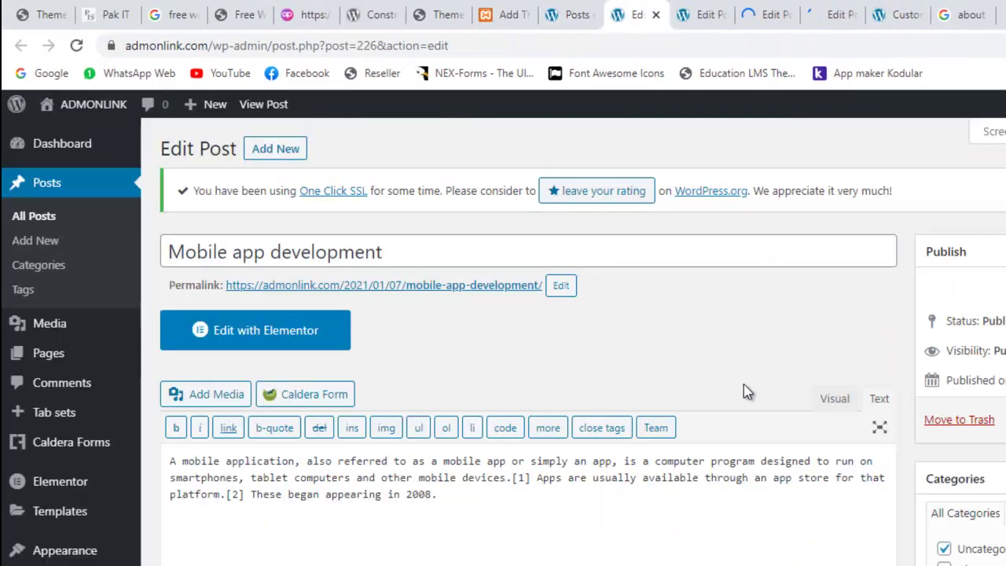
{"action": "scroll", "coordinate": [973, 377], "scroll_direction": "down", "scroll_amount": 2}
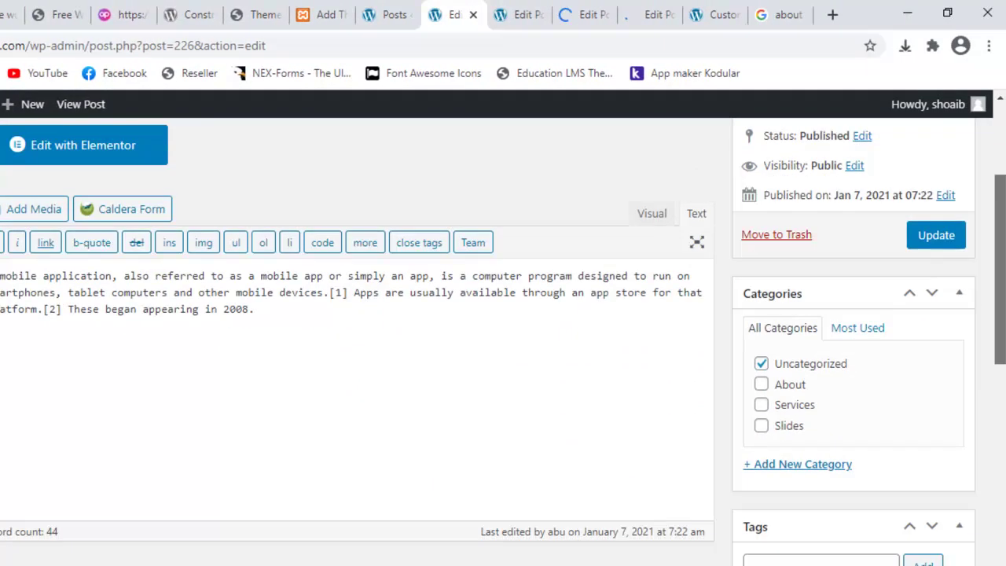
{"action": "left_click", "coordinate": [762, 364]}
{"action": "left_click", "coordinate": [763, 406]}
{"action": "left_click", "coordinate": [937, 235]}
Switch to the Software development post, replace its Uncategorized category with Services and update the post.
{"action": "left_click", "coordinate": [519, 12]}
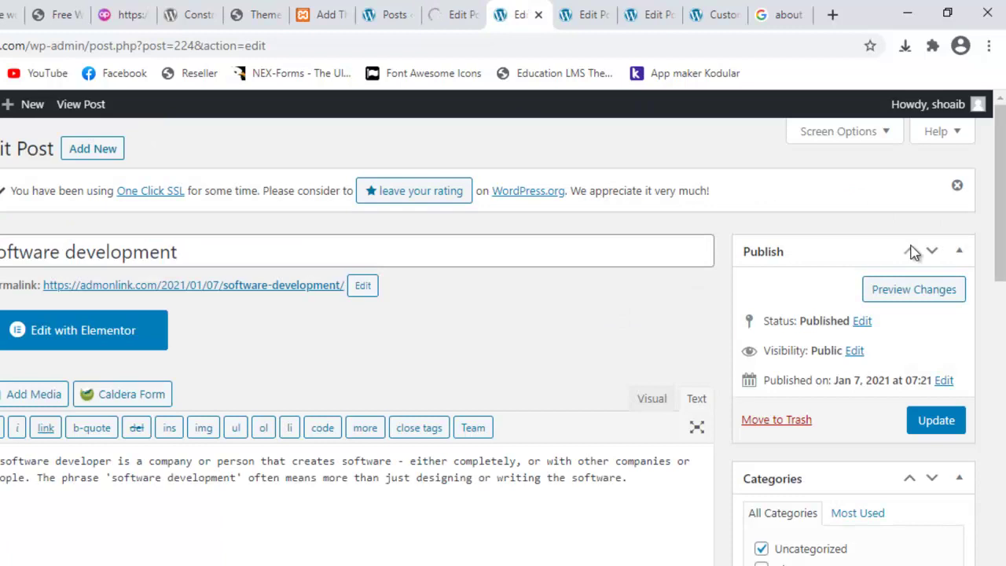
{"action": "left_click_drag", "start_coordinate": [999, 184], "coordinate": [1002, 259]}
{"action": "left_click", "coordinate": [761, 238]}
{"action": "left_click", "coordinate": [761, 278]}
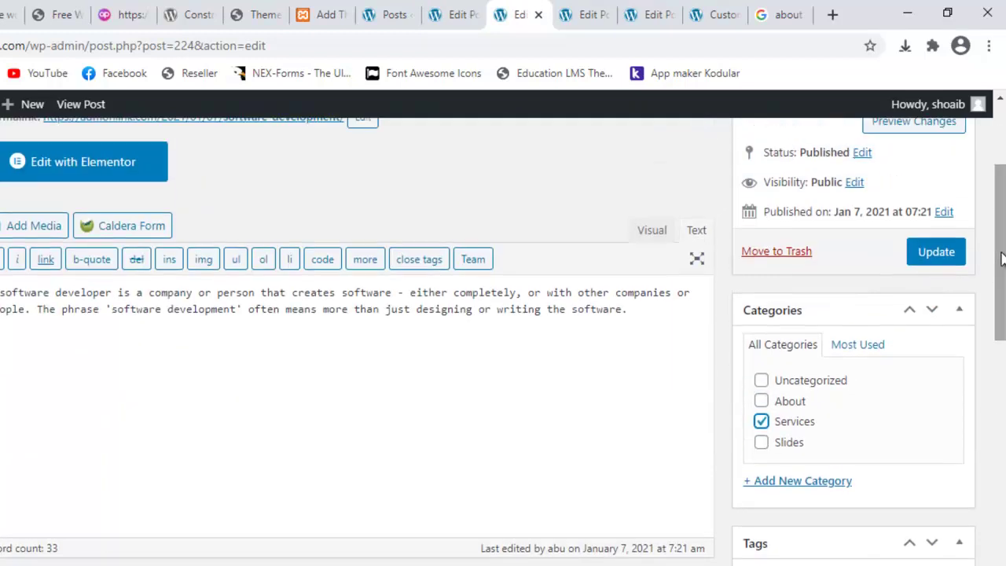
{"action": "left_click", "coordinate": [936, 253]}
Assign the Website Designing post to Services instead of Uncategorized and update it.
{"action": "left_click", "coordinate": [586, 13]}
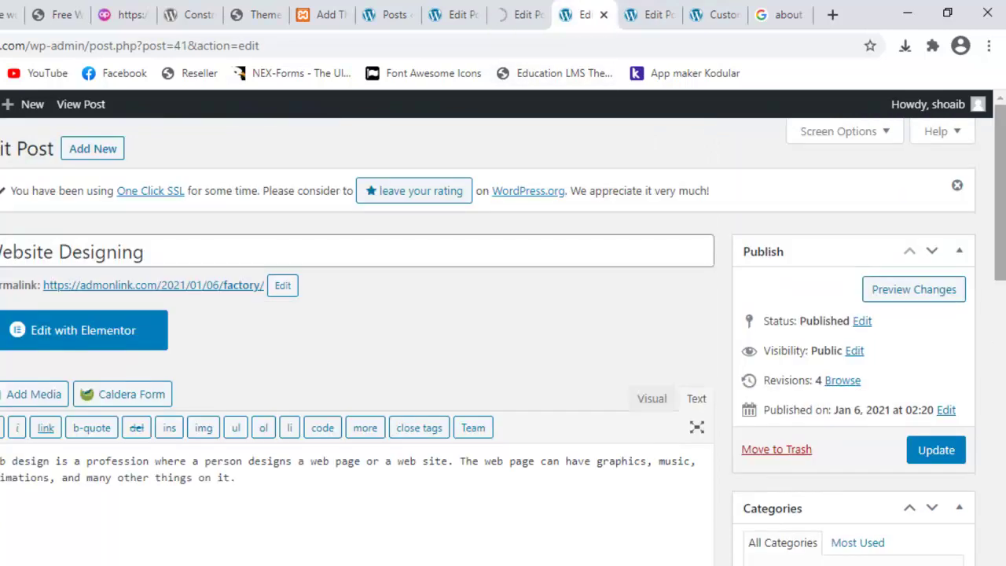
{"action": "left_click_drag", "start_coordinate": [1002, 228], "coordinate": [996, 332]}
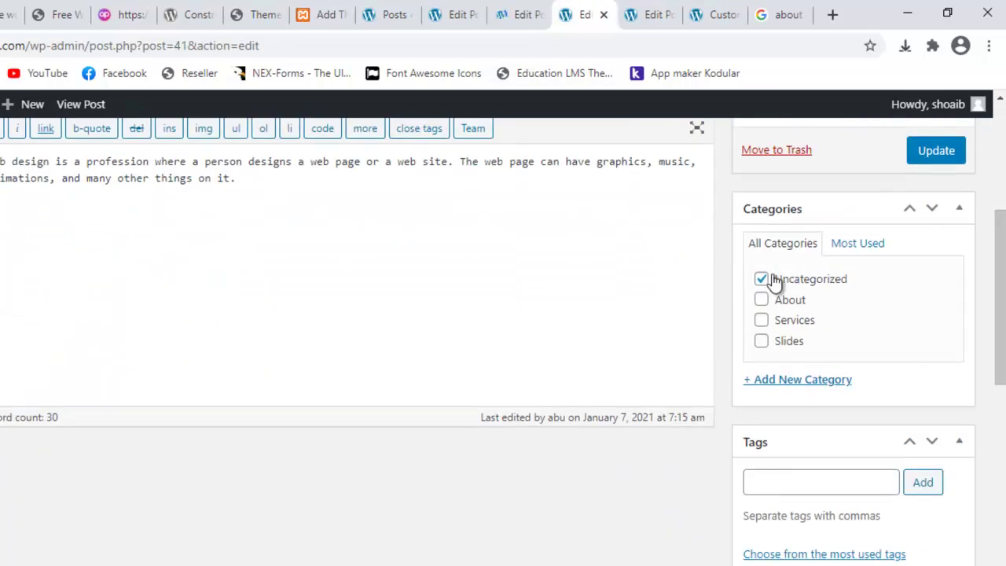
{"action": "left_click", "coordinate": [943, 160]}
Move the Social Media Marketing post from Uncategorized to the Services category and update it.
{"action": "left_click", "coordinate": [677, 5]}
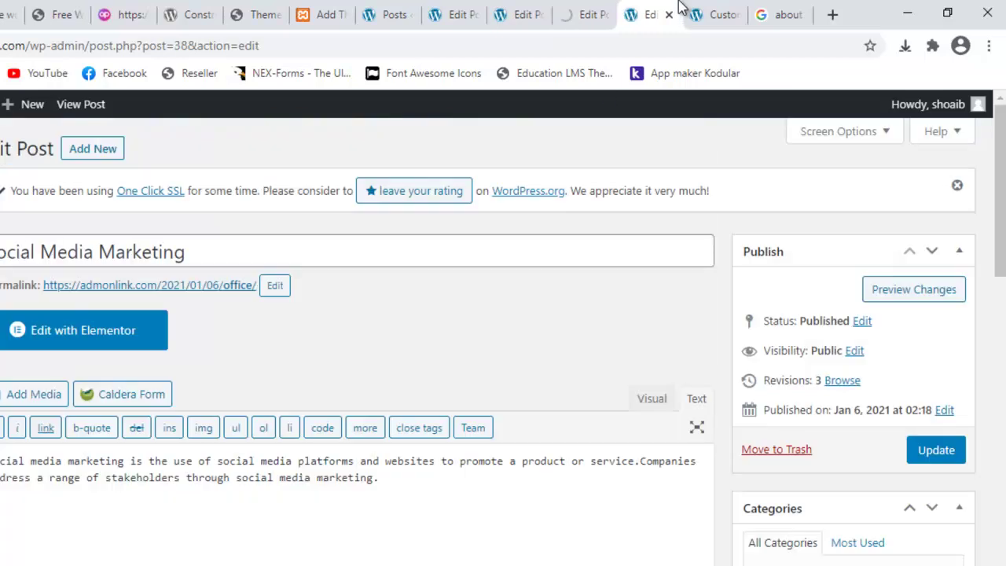
{"action": "left_click_drag", "start_coordinate": [999, 180], "coordinate": [1002, 204]}
{"action": "left_click", "coordinate": [761, 274]}
{"action": "left_click", "coordinate": [937, 376]}
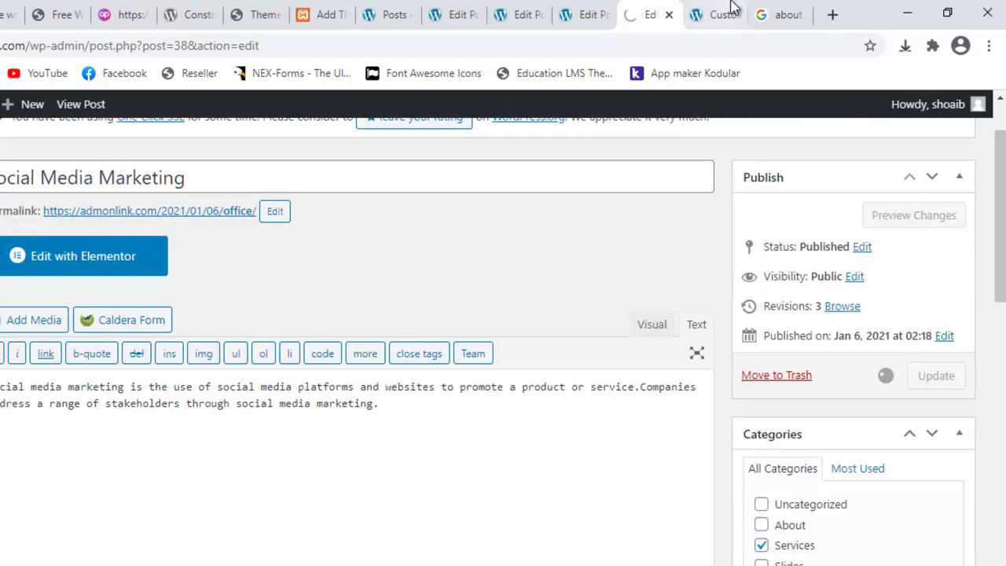
Check the Feature Post Category options in the already open customizer, and close that browser tab.
{"action": "left_click", "coordinate": [714, 14]}
{"action": "left_click", "coordinate": [24, 405]}
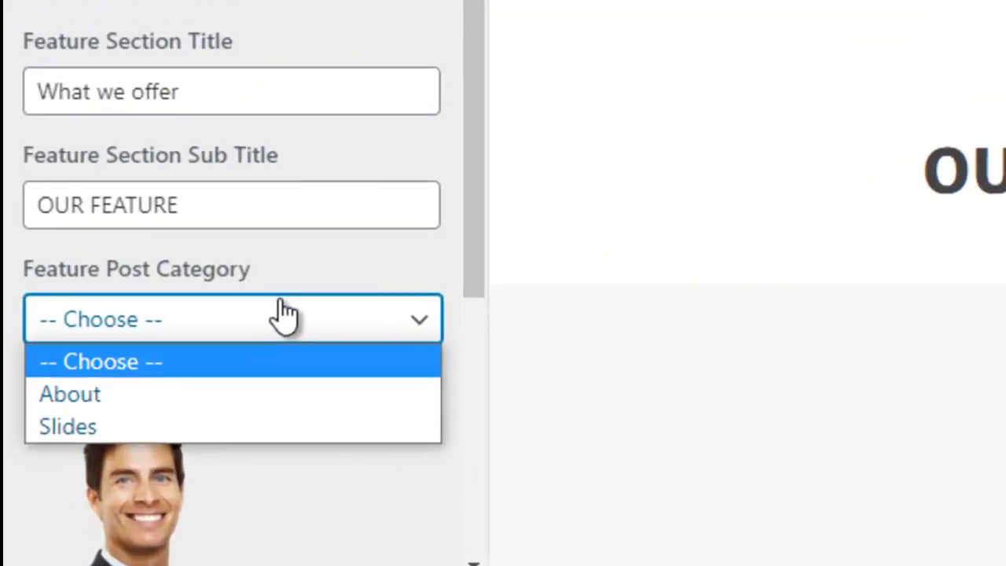
{"action": "left_click", "coordinate": [284, 315]}
{"action": "left_click", "coordinate": [283, 316]}
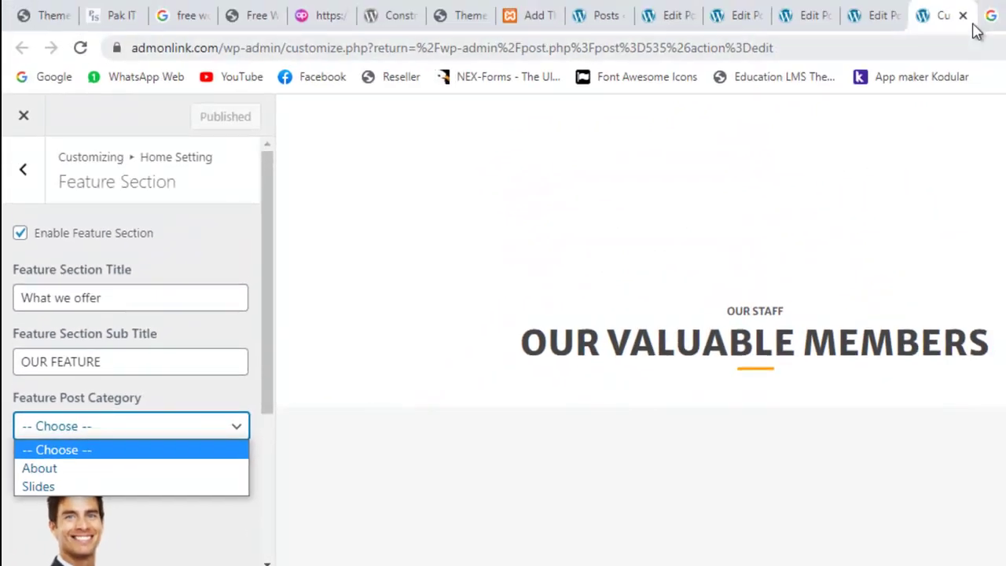
{"action": "left_click", "coordinate": [964, 18]}
{"action": "left_click", "coordinate": [963, 18]}
Close the browser tabs of the four edited service posts and return to the posts list.
{"action": "left_click", "coordinate": [865, 9]}
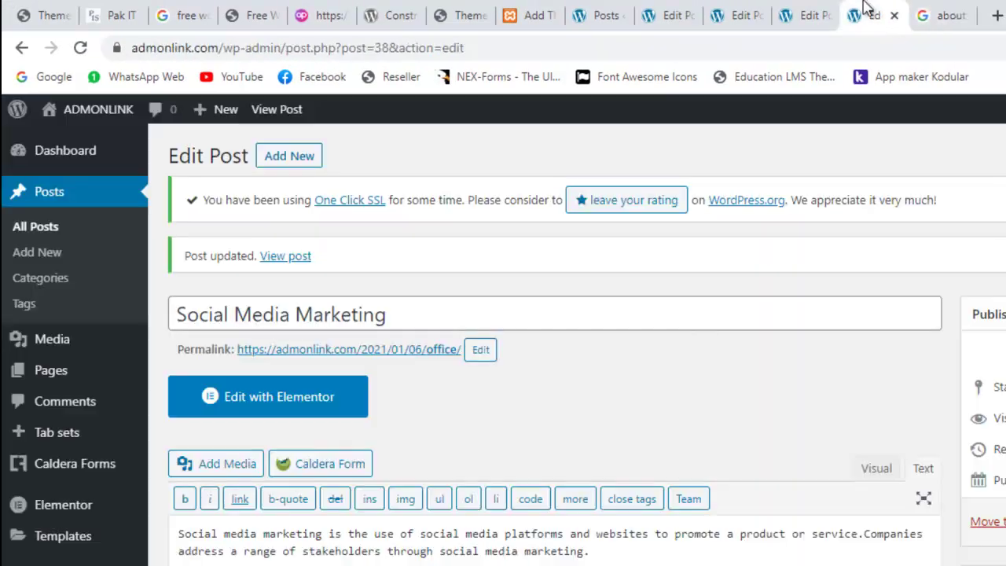
{"action": "left_click", "coordinate": [896, 17]}
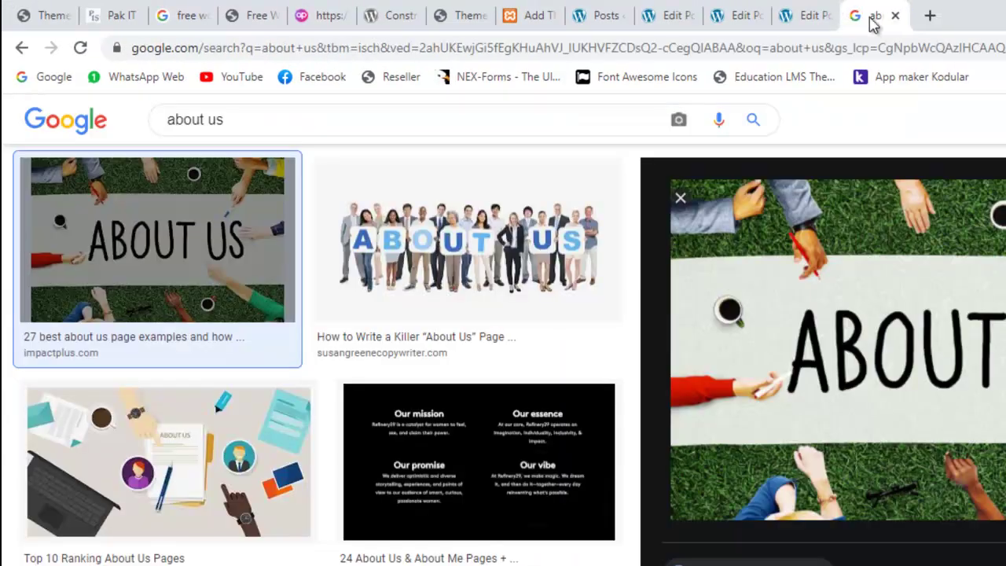
{"action": "left_click", "coordinate": [823, 19]}
{"action": "left_click", "coordinate": [826, 16]}
{"action": "left_click", "coordinate": [753, 14]}
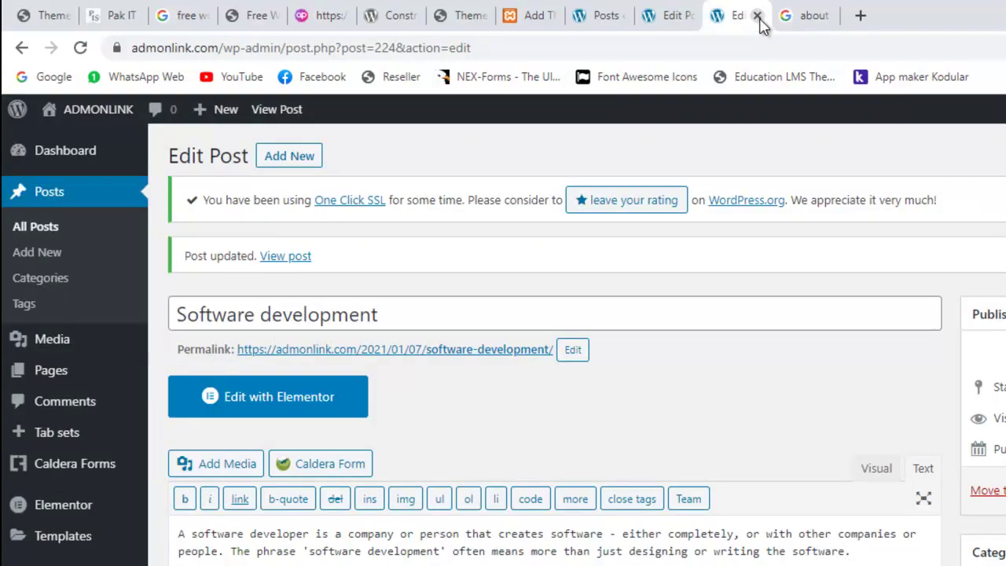
{"action": "left_click", "coordinate": [758, 16]}
{"action": "left_click", "coordinate": [703, 15]}
{"action": "left_click", "coordinate": [691, 15]}
{"action": "left_click", "coordinate": [591, 8]}
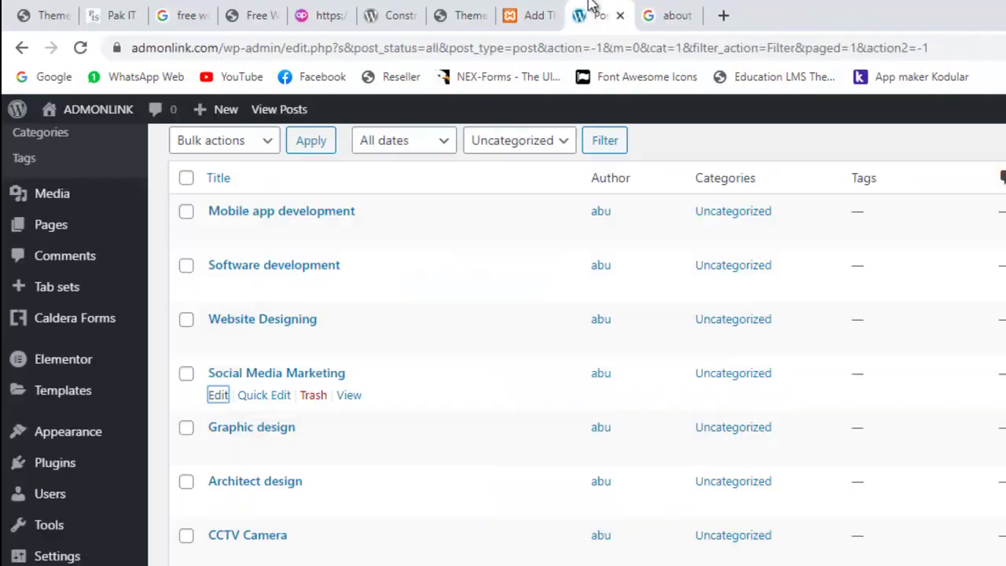
Open the theme customizer in a new browser tab and go to the Feature Section of the Home Setting.
{"action": "mouse_move", "coordinate": [94, 430]}
{"action": "right_click", "coordinate": [175, 433]}
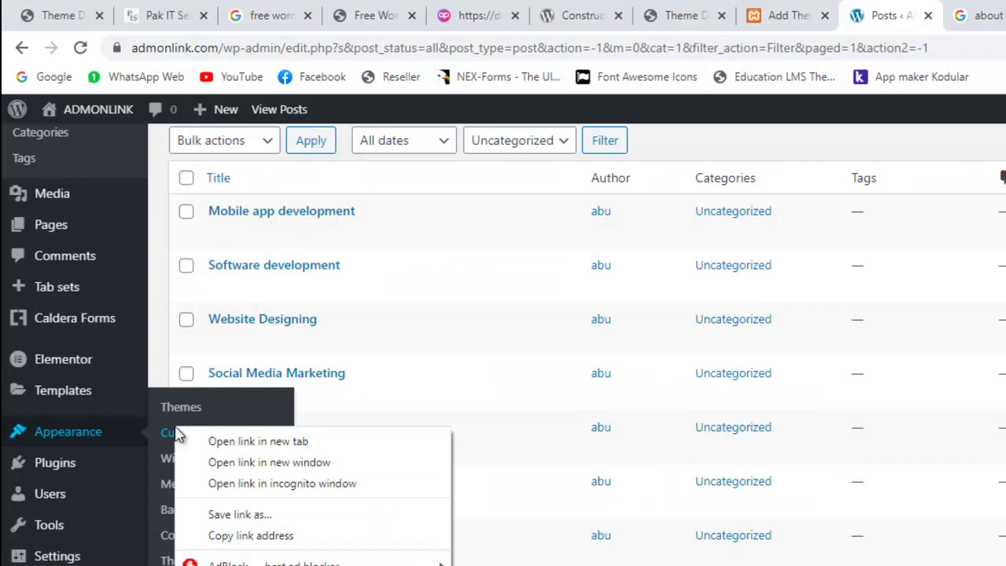
{"action": "left_click", "coordinate": [257, 441]}
{"action": "left_click", "coordinate": [904, 15]}
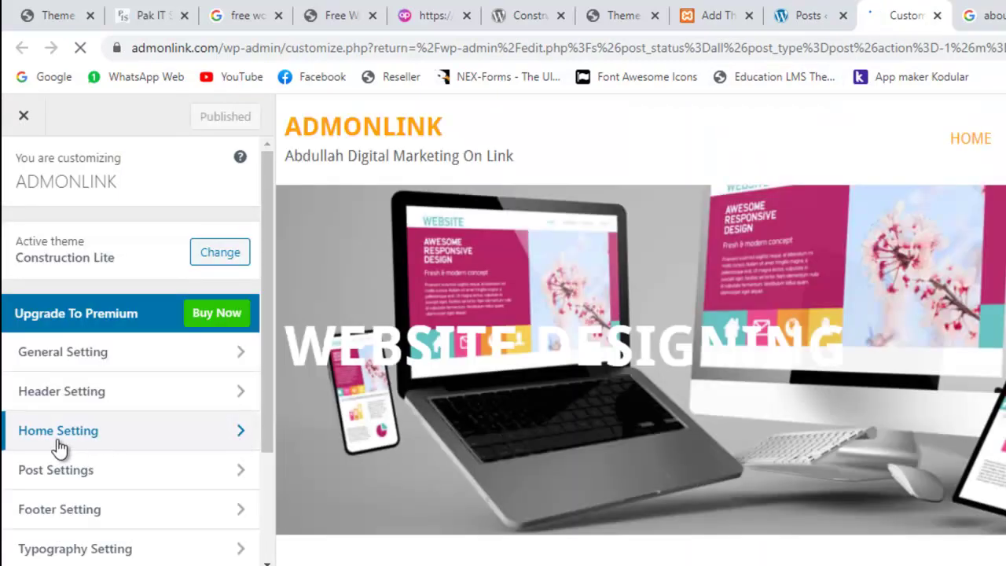
{"action": "left_click", "coordinate": [59, 431]}
{"action": "left_click", "coordinate": [68, 275]}
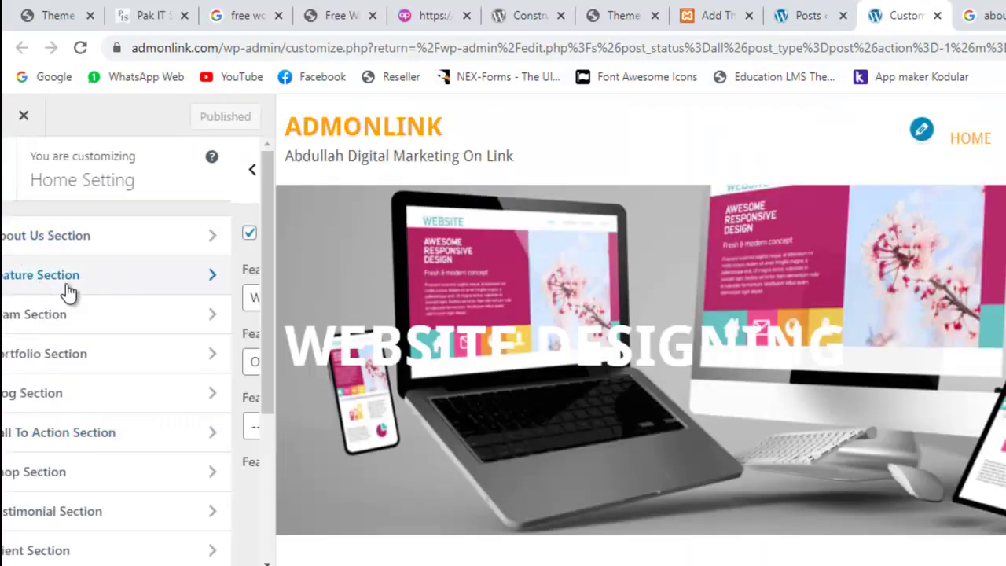
Set the Feature Post Category to Services.
{"action": "left_click_drag", "start_coordinate": [272, 324], "coordinate": [264, 387]}
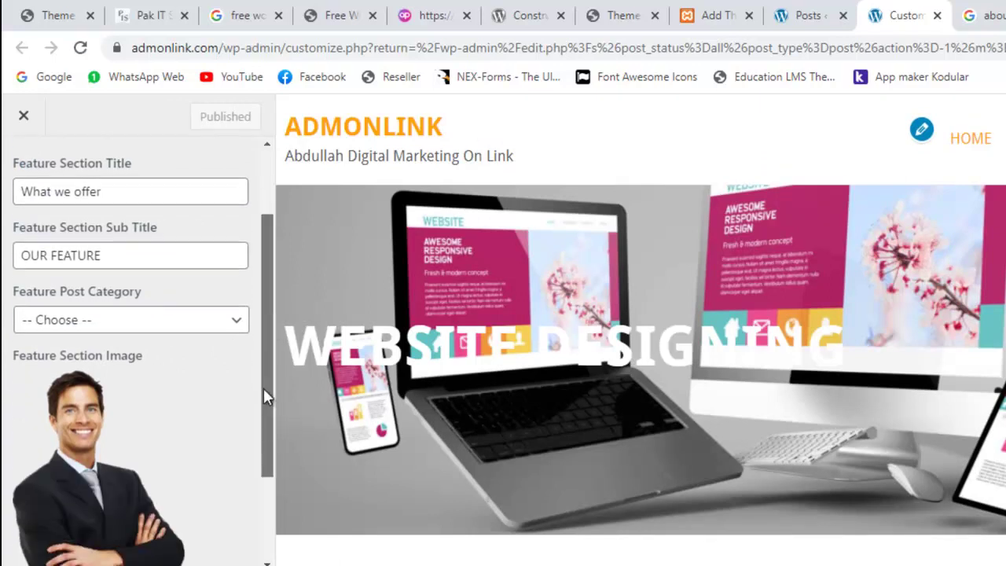
{"action": "left_click", "coordinate": [228, 316]}
{"action": "left_click", "coordinate": [107, 384]}
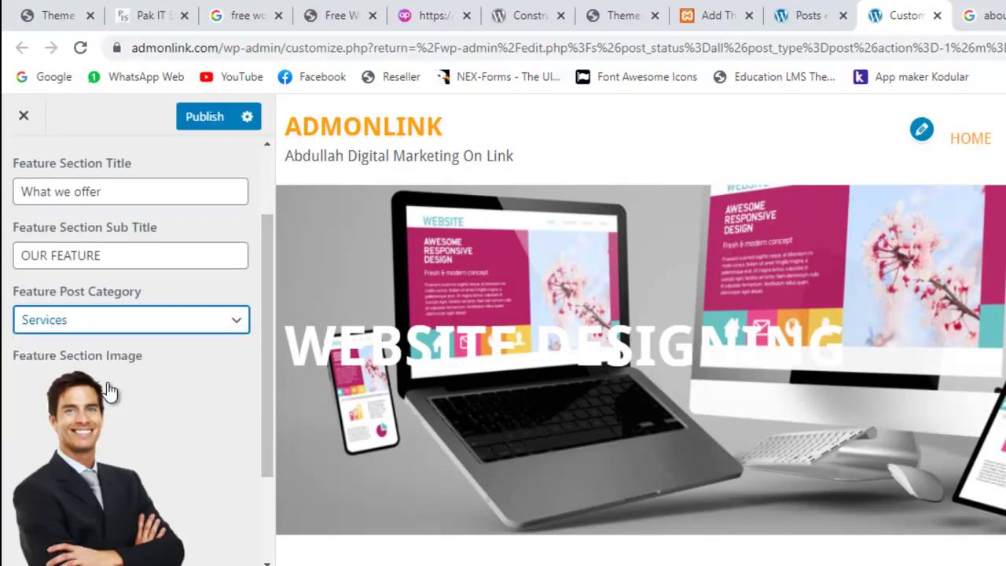
Enter "What we offer" as the Feature Section title and "Our Services" as its sub title, and publish the changes.
{"action": "left_click_drag", "start_coordinate": [128, 203], "coordinate": [4, 224]}
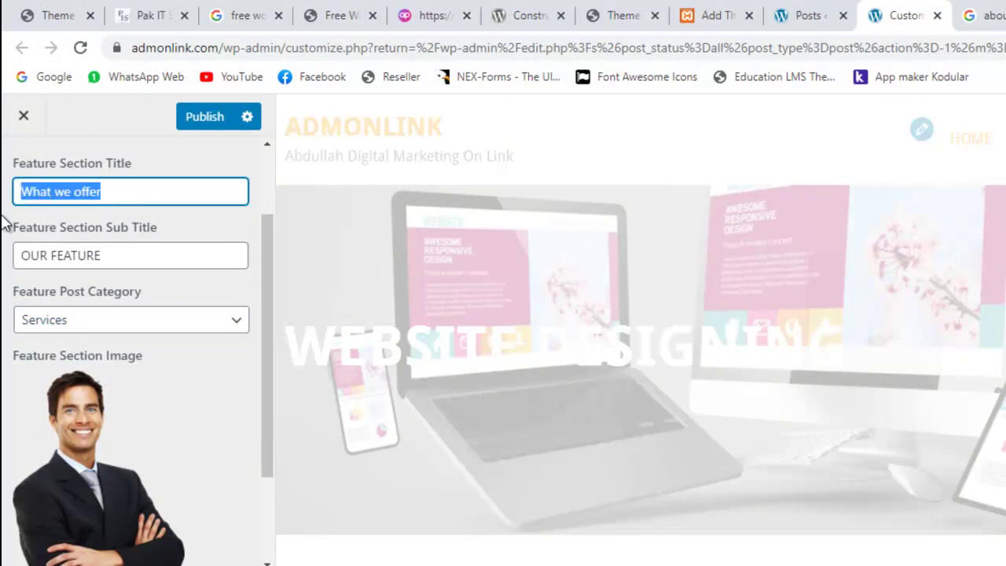
{"action": "type", "text": "What w"}
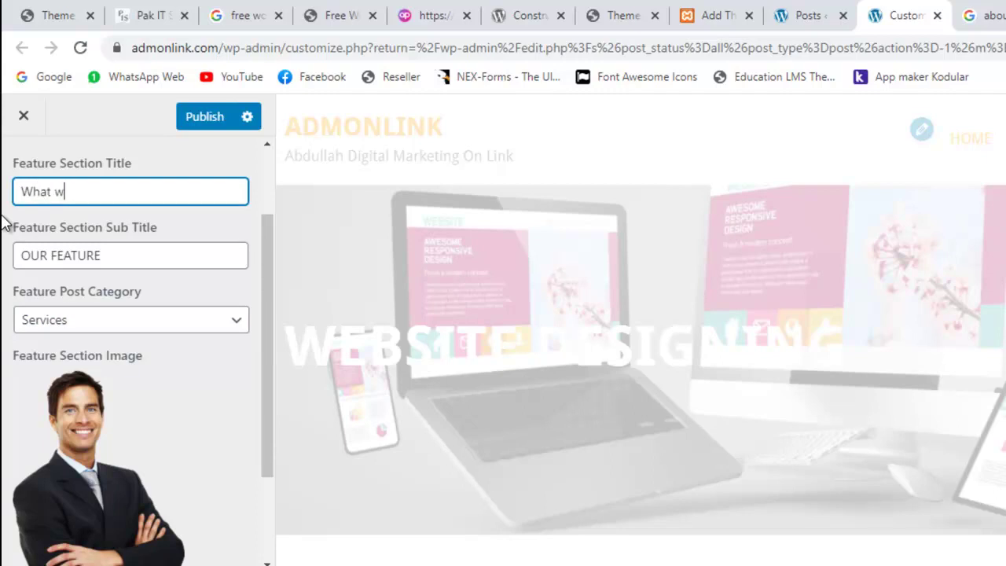
{"action": "type", "text": "e offer"}
{"action": "key", "text": "Tab"}
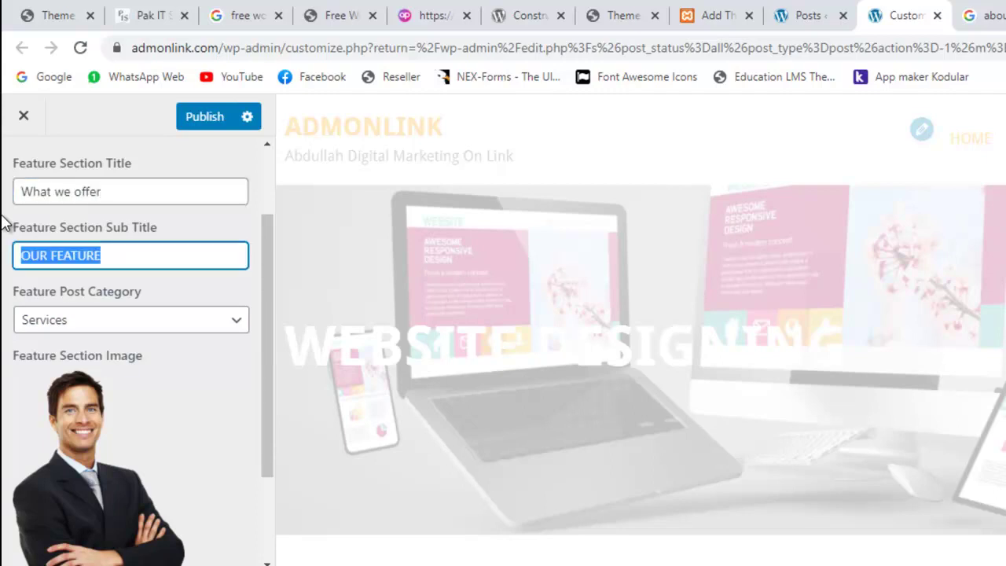
{"action": "type", "text": "Our Services"}
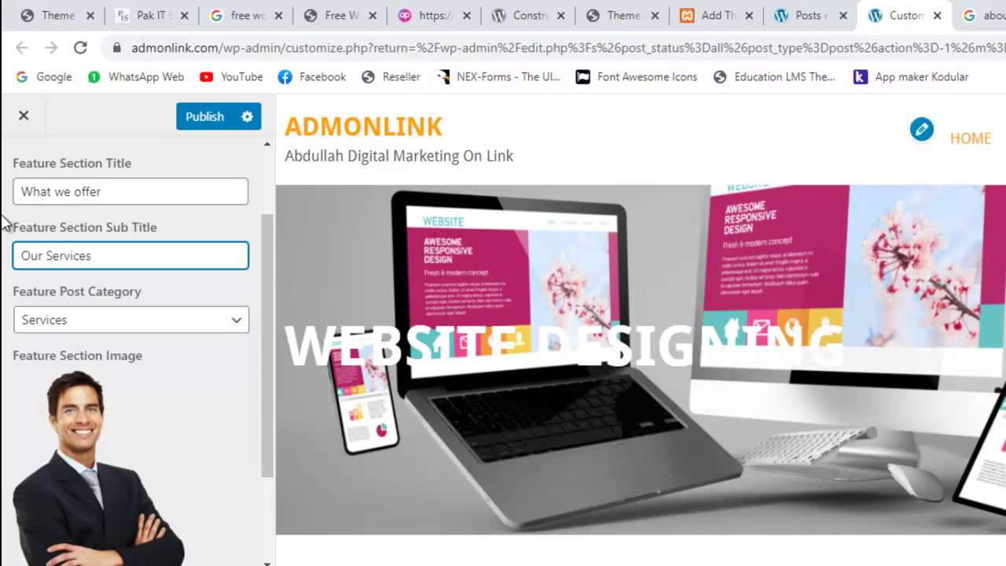
{"action": "left_click", "coordinate": [223, 117]}
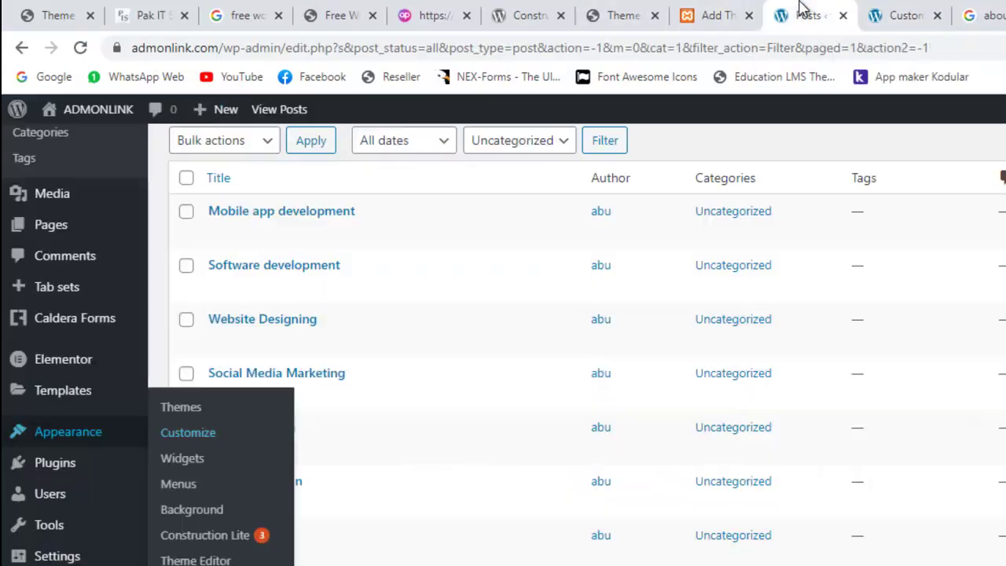
Open the live ADMONLINK site in a new browser tab and examine the service posts in the homepage's feature section.
{"action": "left_click", "coordinate": [802, 12]}
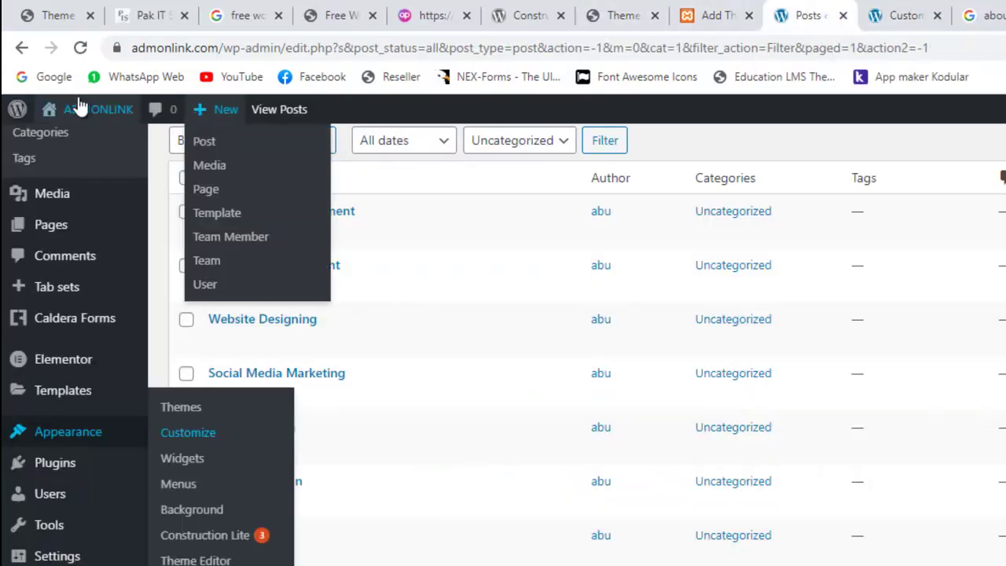
{"action": "right_click", "coordinate": [69, 137]}
{"action": "left_click", "coordinate": [105, 151]}
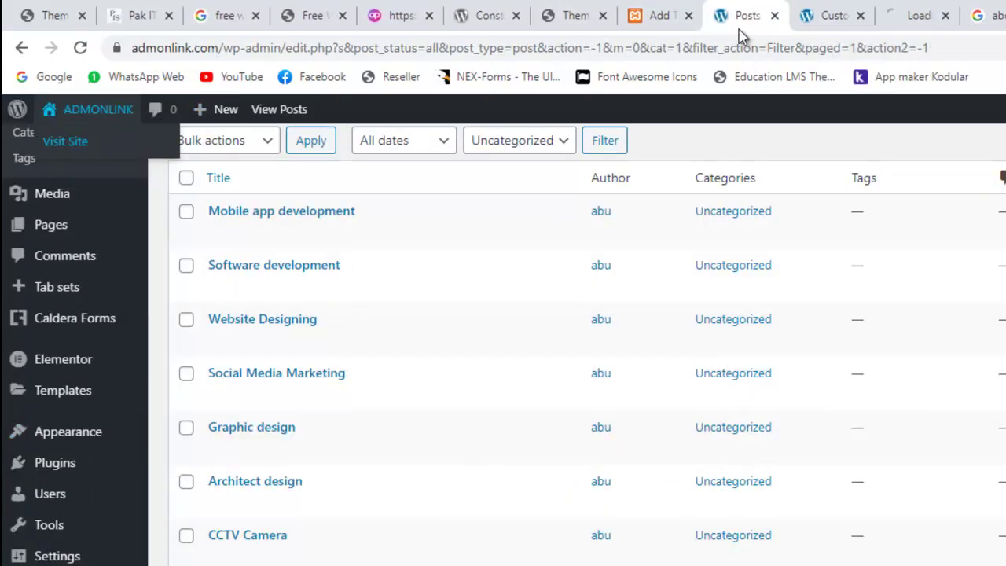
{"action": "left_click", "coordinate": [915, 15]}
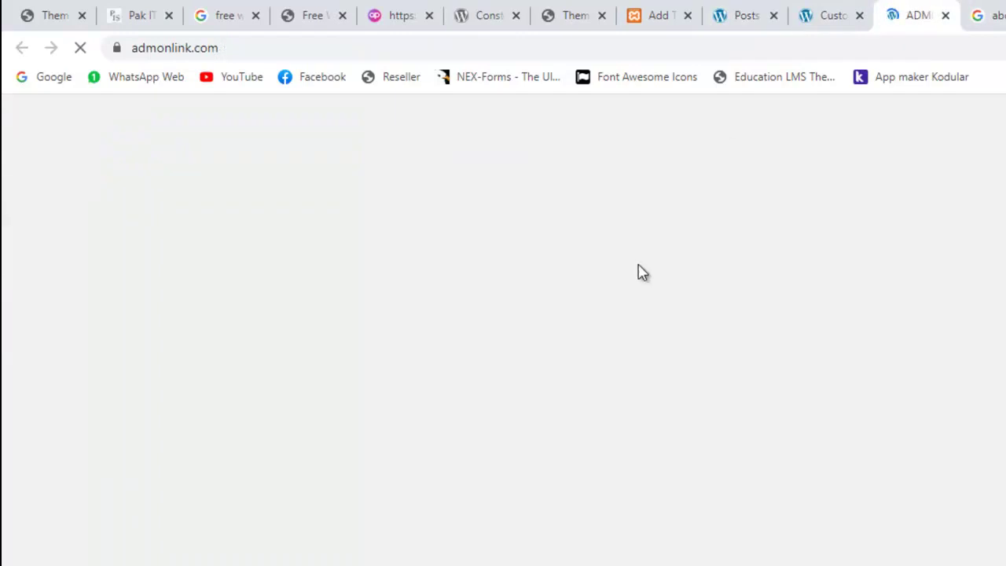
{"action": "scroll", "coordinate": [640, 268], "scroll_direction": "down", "scroll_amount": 5}
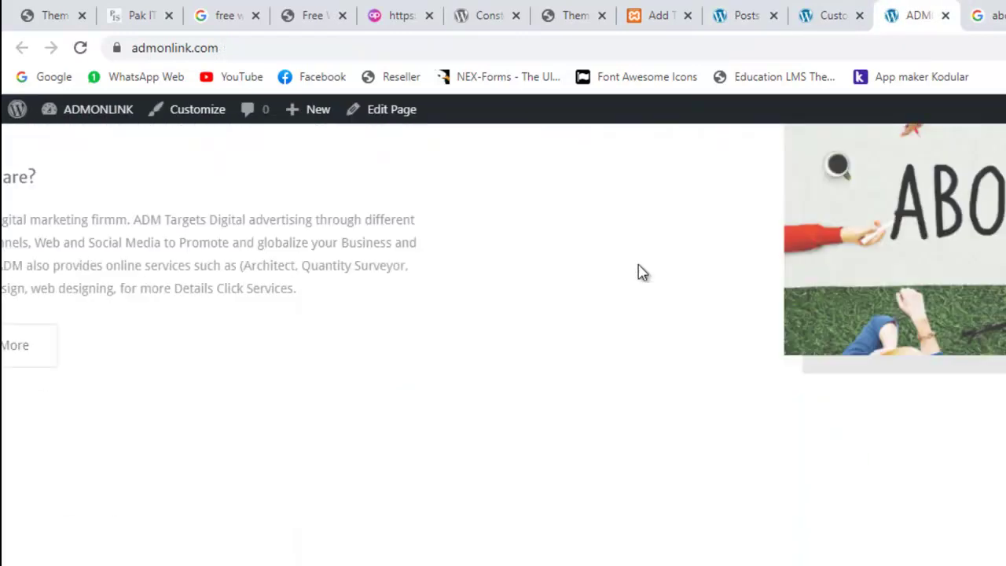
{"action": "scroll", "coordinate": [641, 271], "scroll_direction": "down", "scroll_amount": 10}
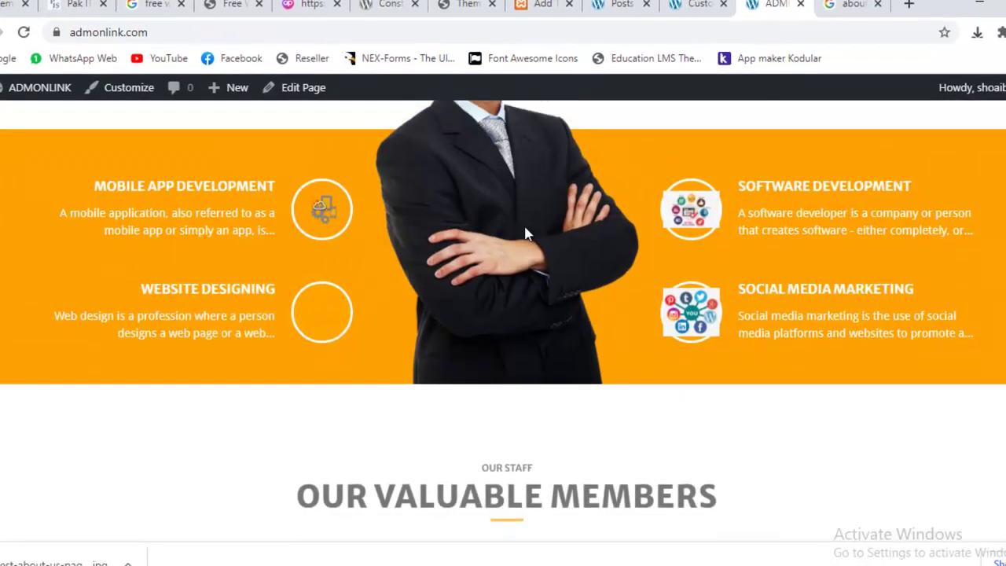
Review the remaining homepage sections on the live site, then disable the Team Section in the customizer's Home Setting and publish it.
{"action": "scroll", "coordinate": [526, 233], "scroll_direction": "up", "scroll_amount": 2}
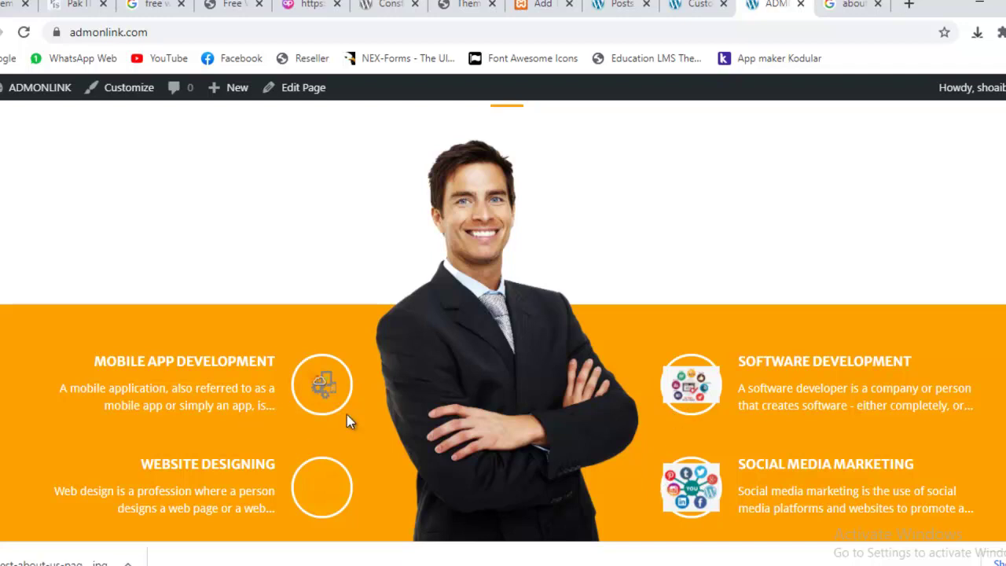
{"action": "scroll", "coordinate": [347, 414], "scroll_direction": "up", "scroll_amount": 5}
{"action": "scroll", "coordinate": [347, 415], "scroll_direction": "down", "scroll_amount": 8}
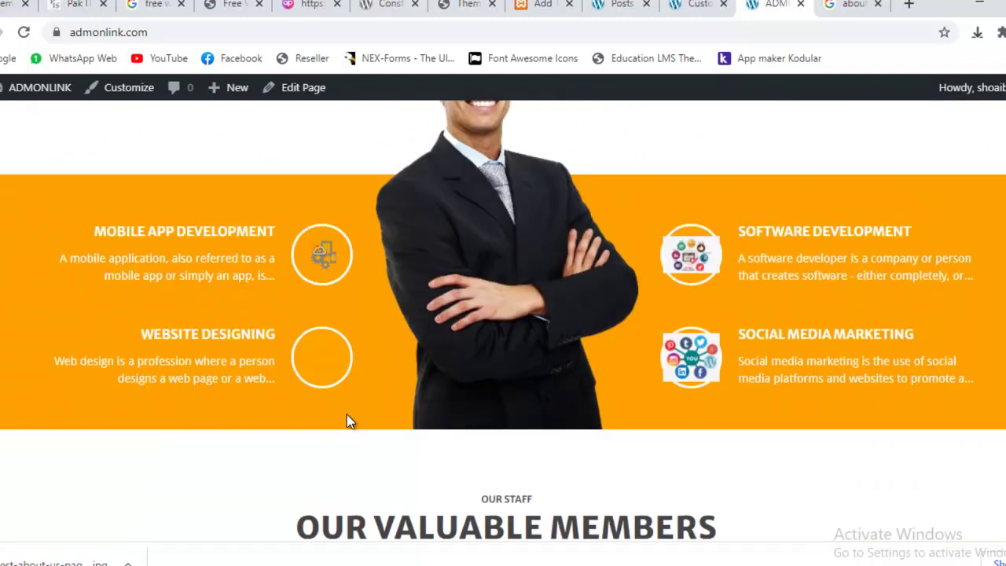
{"action": "scroll", "coordinate": [347, 414], "scroll_direction": "down", "scroll_amount": 4}
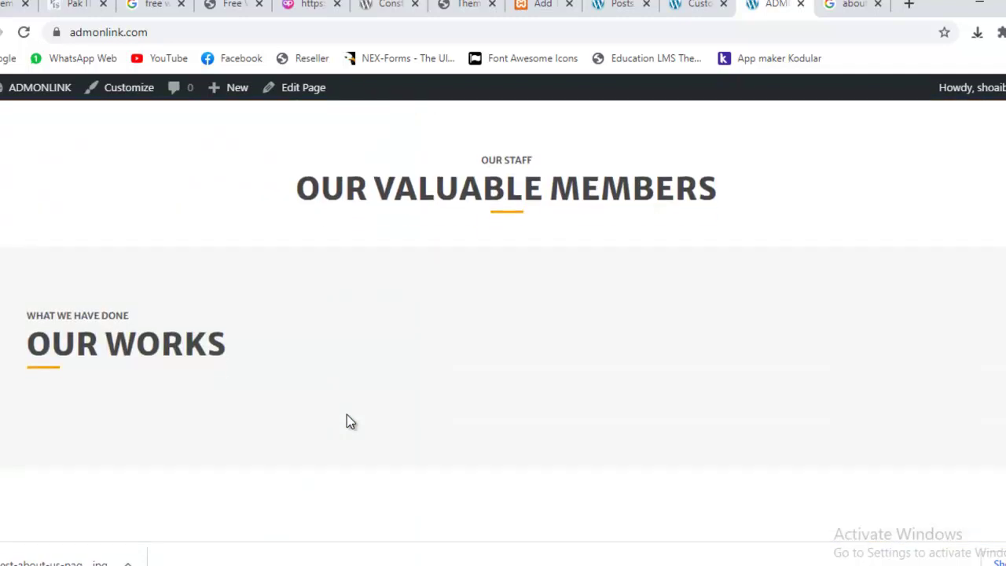
{"action": "scroll", "coordinate": [351, 422], "scroll_direction": "down", "scroll_amount": 1}
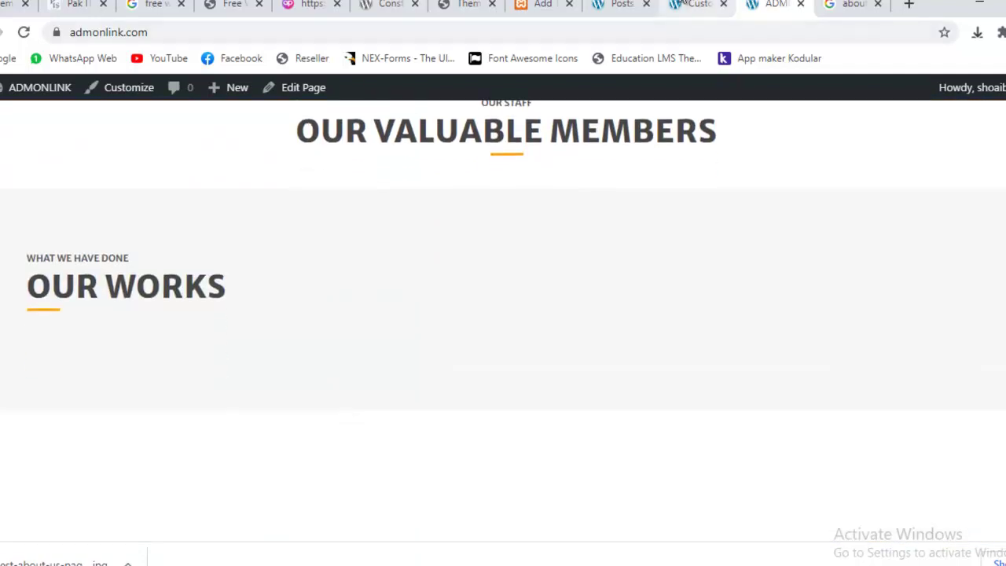
{"action": "left_click", "coordinate": [684, 3]}
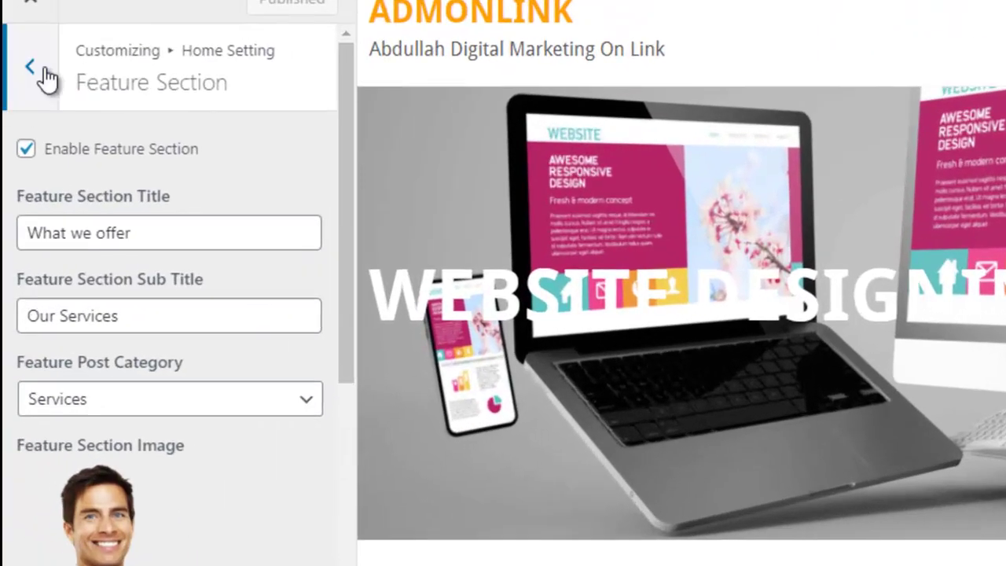
{"action": "left_click", "coordinate": [31, 69]}
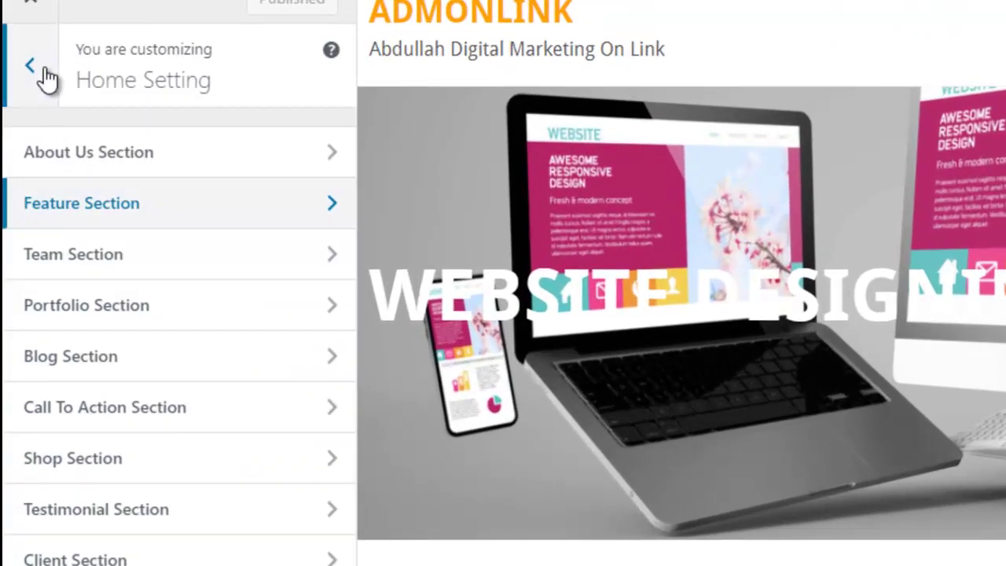
{"action": "left_click", "coordinate": [109, 267]}
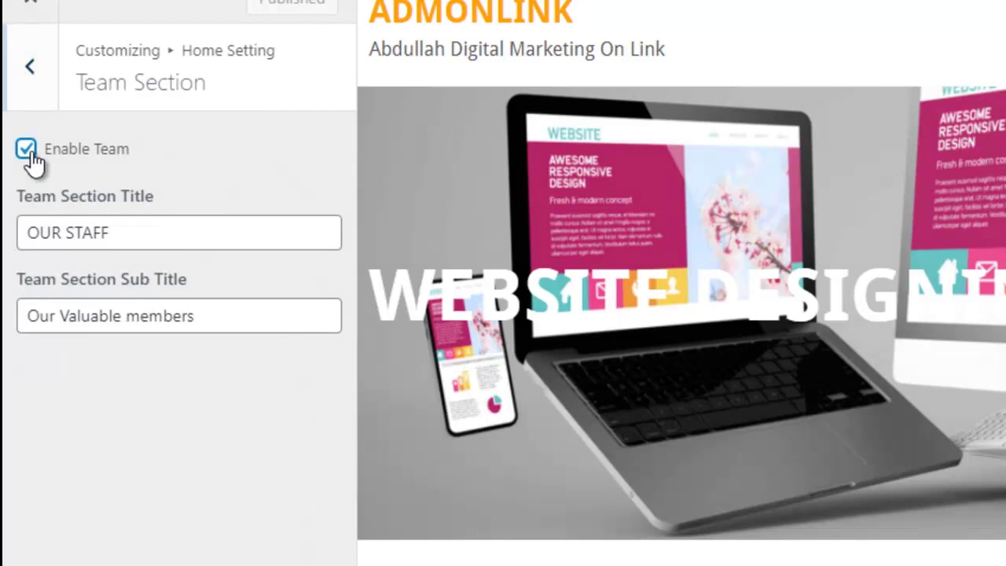
{"action": "left_click", "coordinate": [29, 161]}
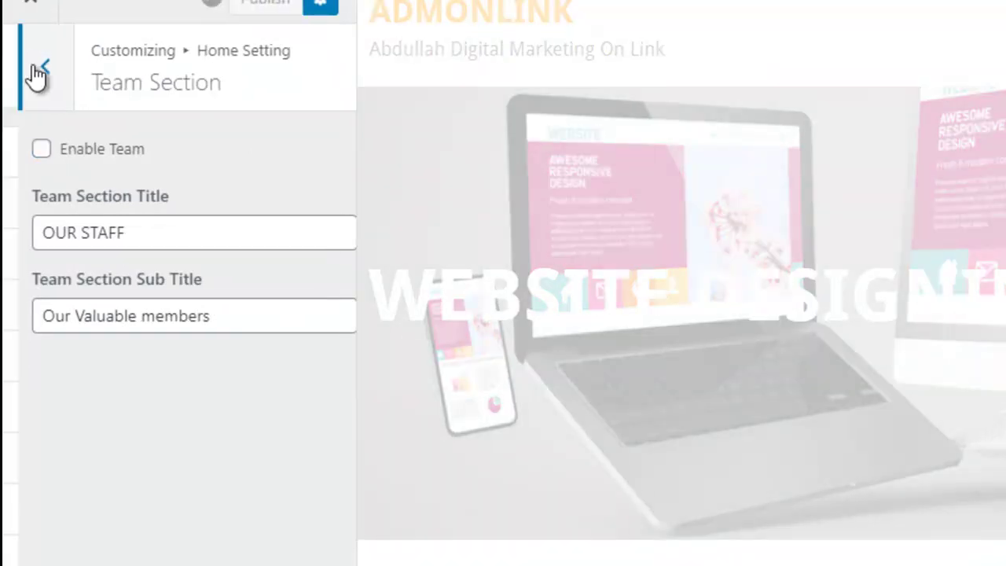
Disable the Portfolio Section and the Blog Section of the Home Setting, publishing each change.
{"action": "left_click", "coordinate": [33, 71]}
{"action": "left_click", "coordinate": [75, 319]}
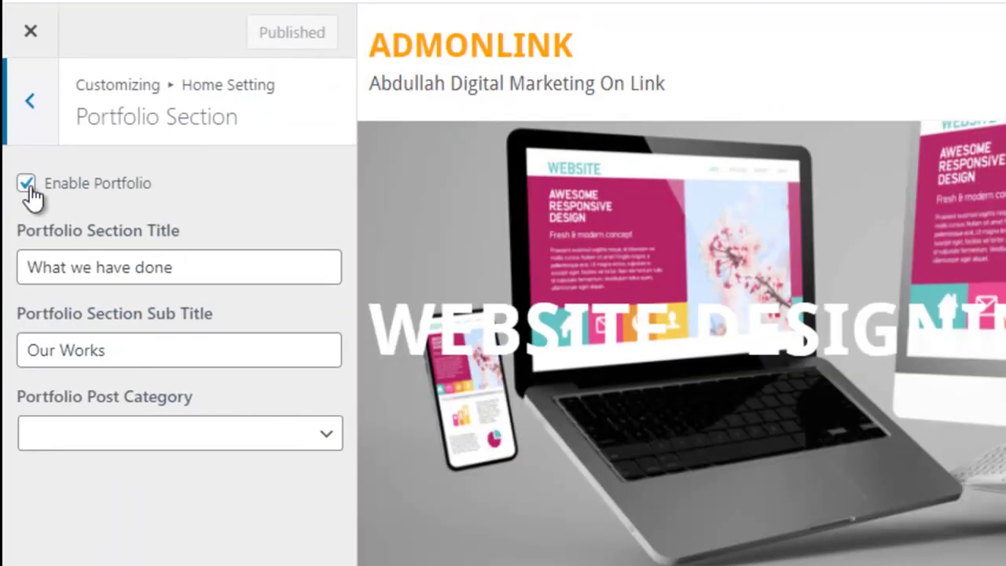
{"action": "left_click", "coordinate": [54, 169]}
{"action": "left_click", "coordinate": [302, 20]}
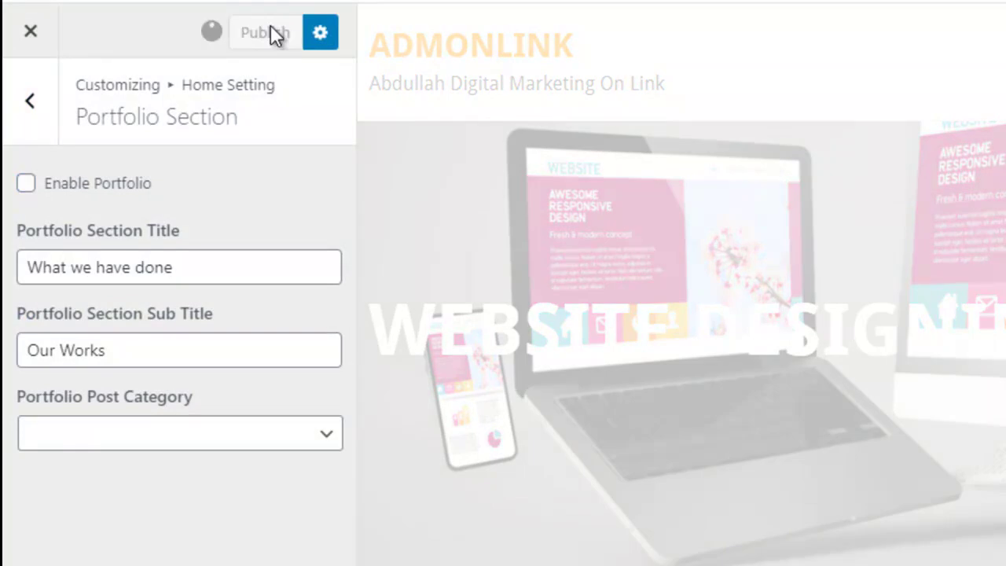
{"action": "left_click", "coordinate": [16, 102]}
{"action": "left_click", "coordinate": [55, 409]}
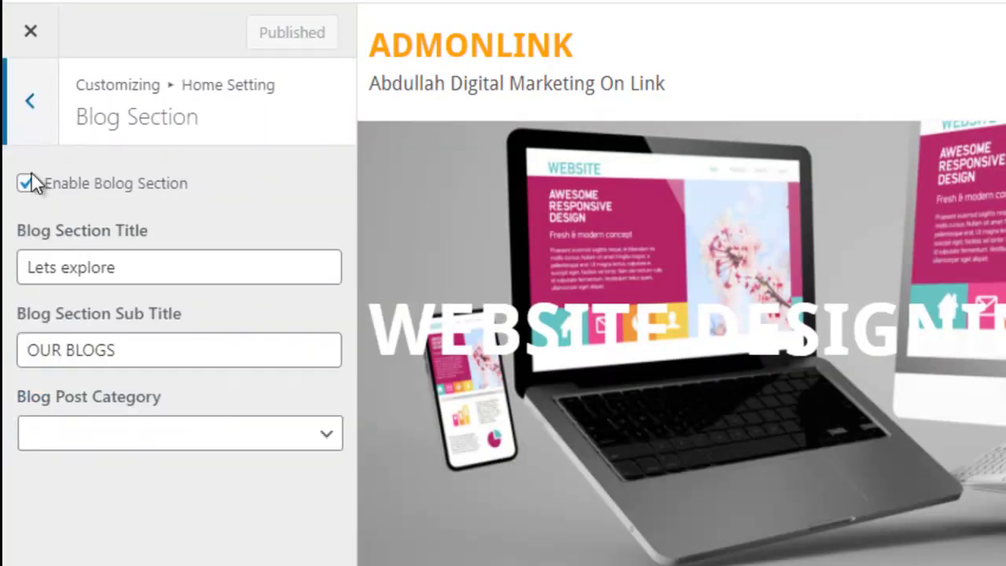
{"action": "left_click", "coordinate": [27, 182]}
{"action": "left_click", "coordinate": [275, 28]}
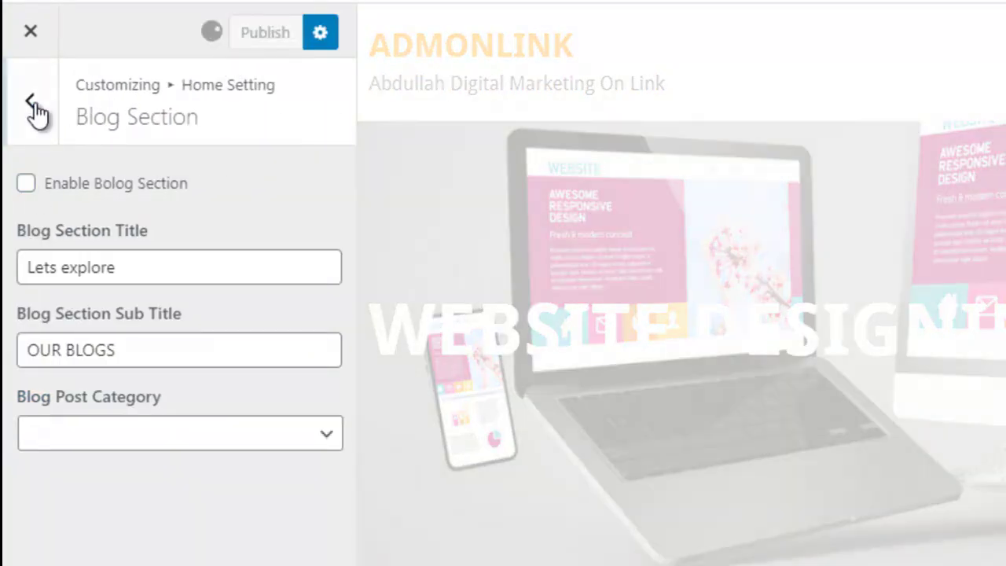
Disable the Shop Section and the Testimonial Section of the Home Setting, publishing each change.
{"action": "left_click", "coordinate": [32, 103]}
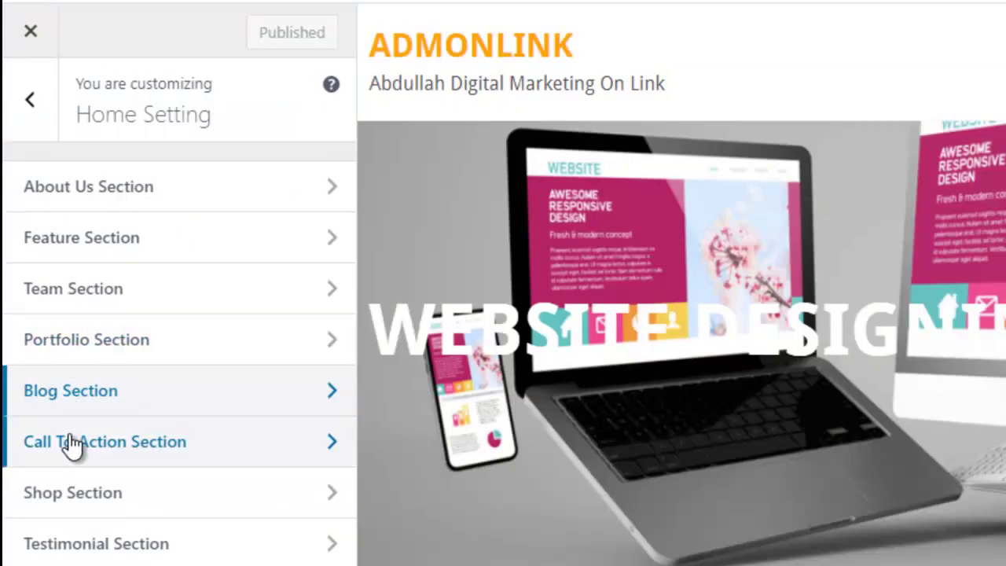
{"action": "left_click", "coordinate": [64, 510]}
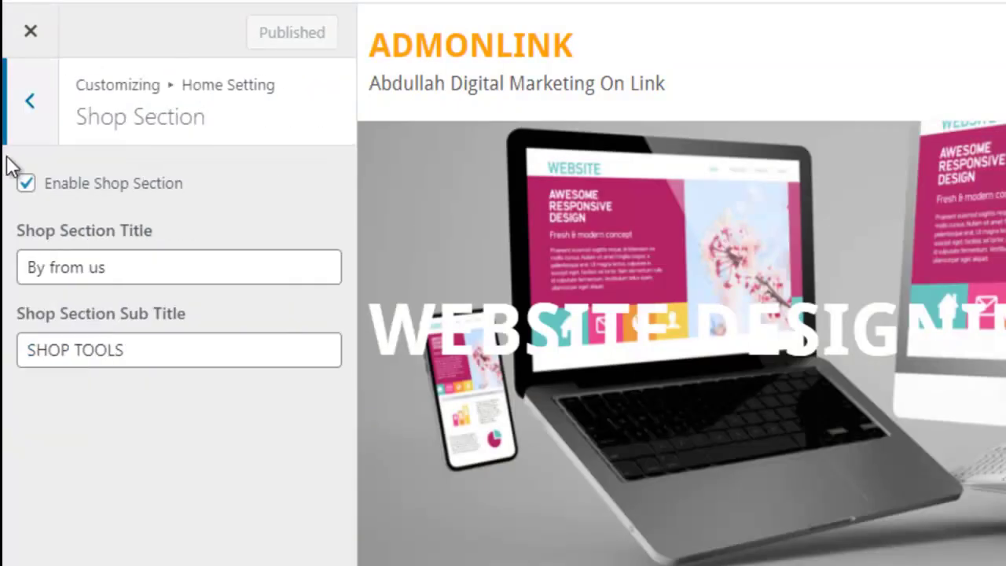
{"action": "left_click", "coordinate": [26, 186]}
{"action": "left_click", "coordinate": [263, 35]}
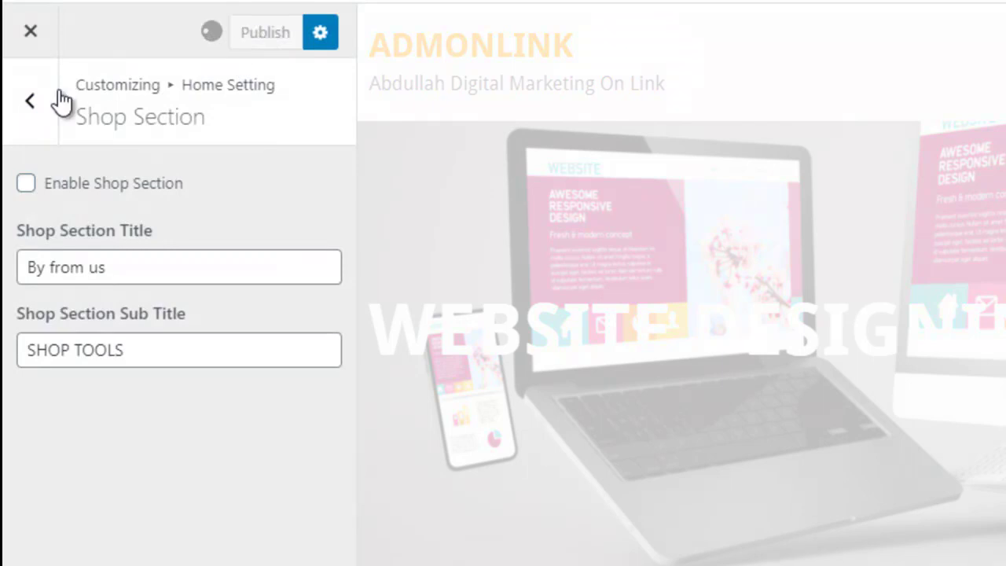
{"action": "left_click", "coordinate": [40, 100]}
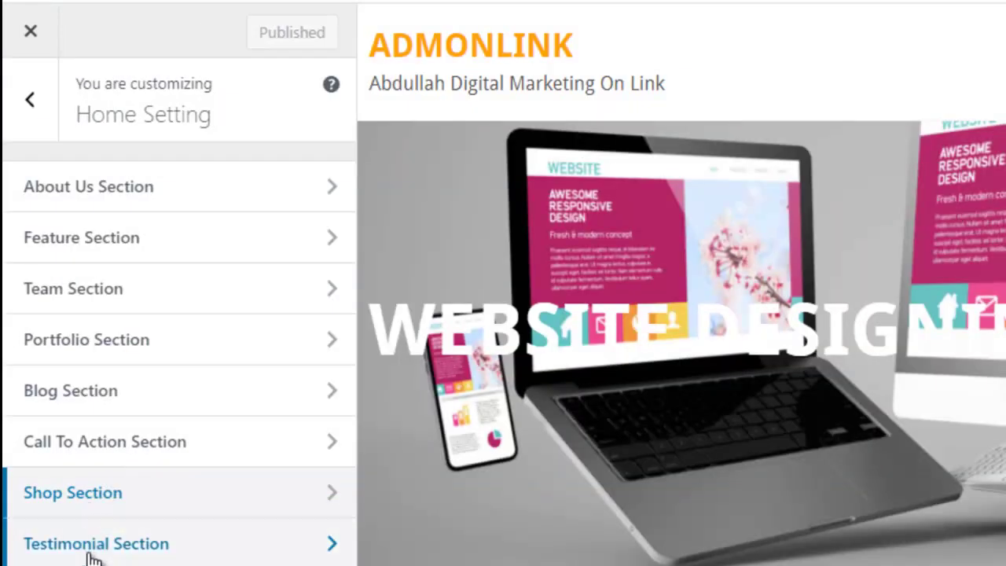
{"action": "left_click", "coordinate": [89, 548]}
{"action": "left_click", "coordinate": [26, 184]}
{"action": "left_click", "coordinate": [250, 37]}
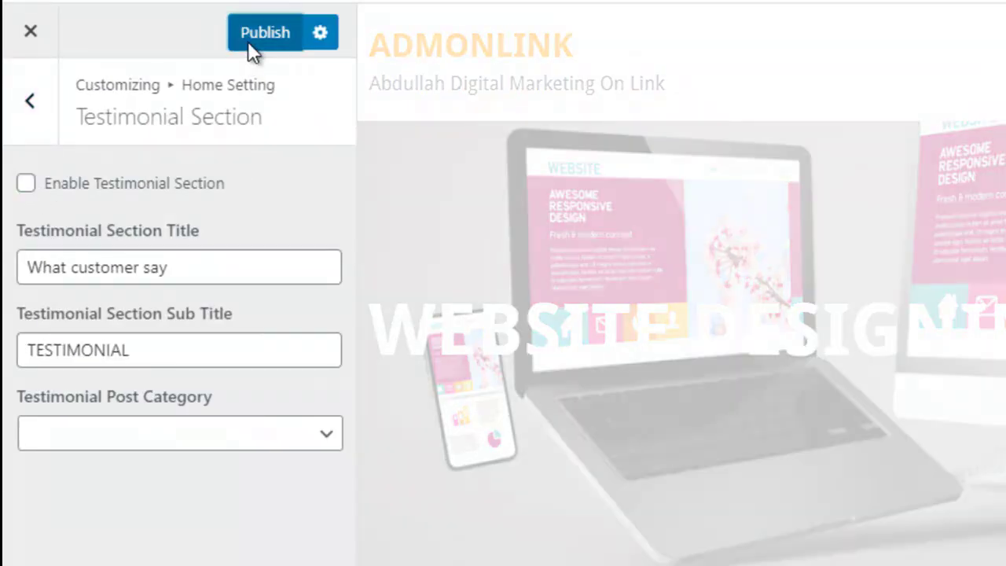
Disable the Client Section and publish the change, then reload the live ADMONLINK homepage to check the remaining sections.
{"action": "left_click", "coordinate": [11, 102]}
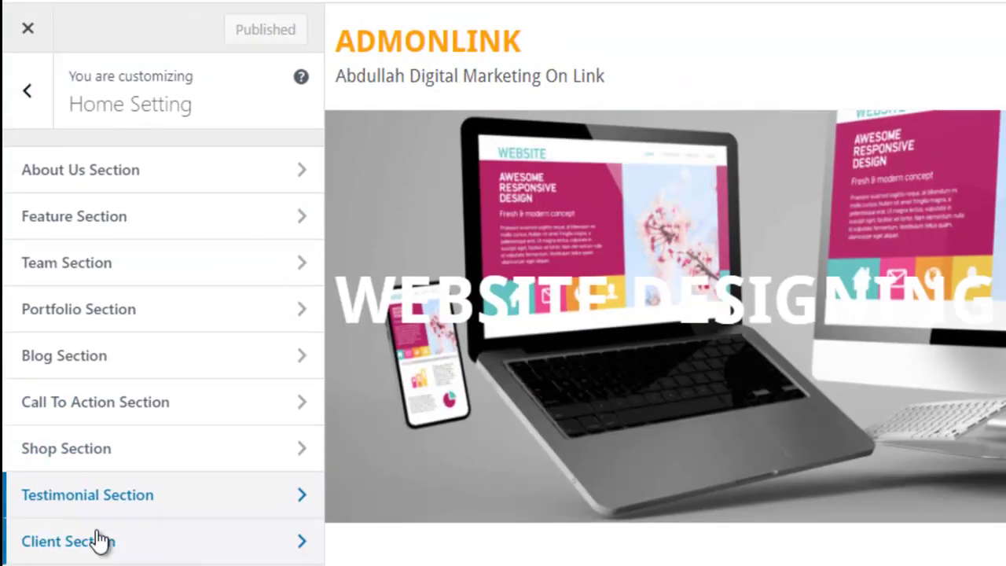
{"action": "left_click", "coordinate": [104, 563]}
{"action": "left_click", "coordinate": [25, 168]}
{"action": "left_click", "coordinate": [253, 29]}
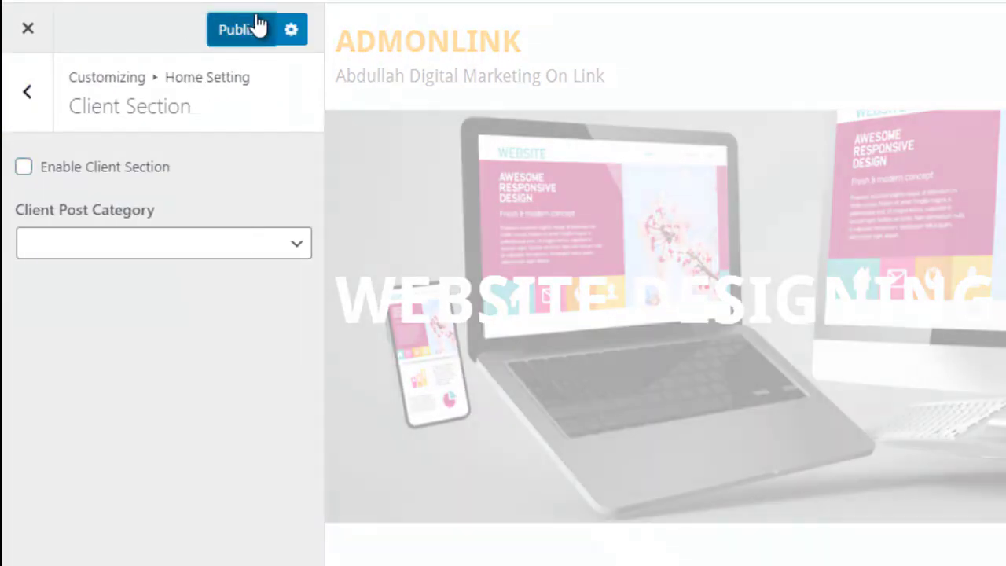
{"action": "left_click", "coordinate": [38, 103]}
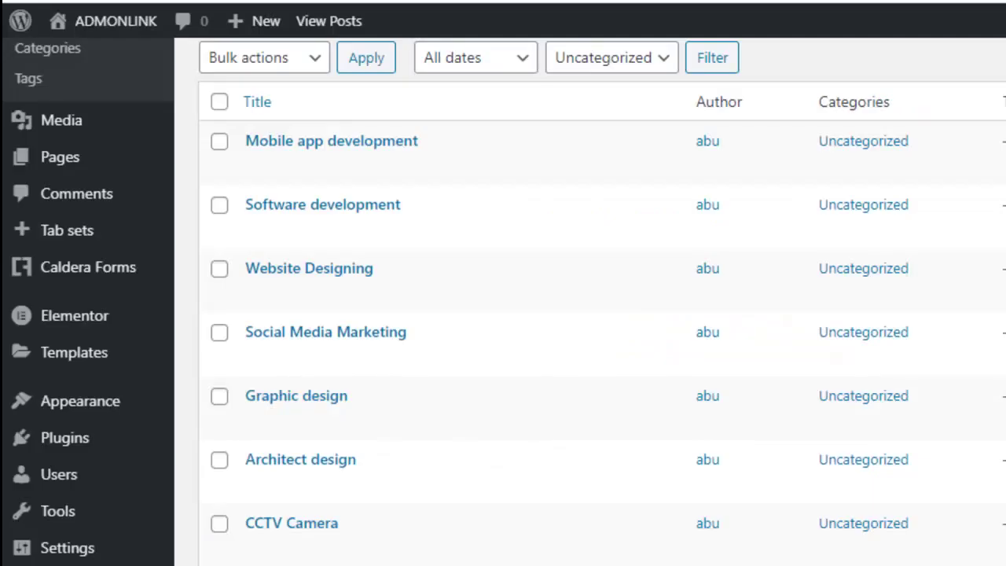
{"action": "left_click", "coordinate": [86, 2]}
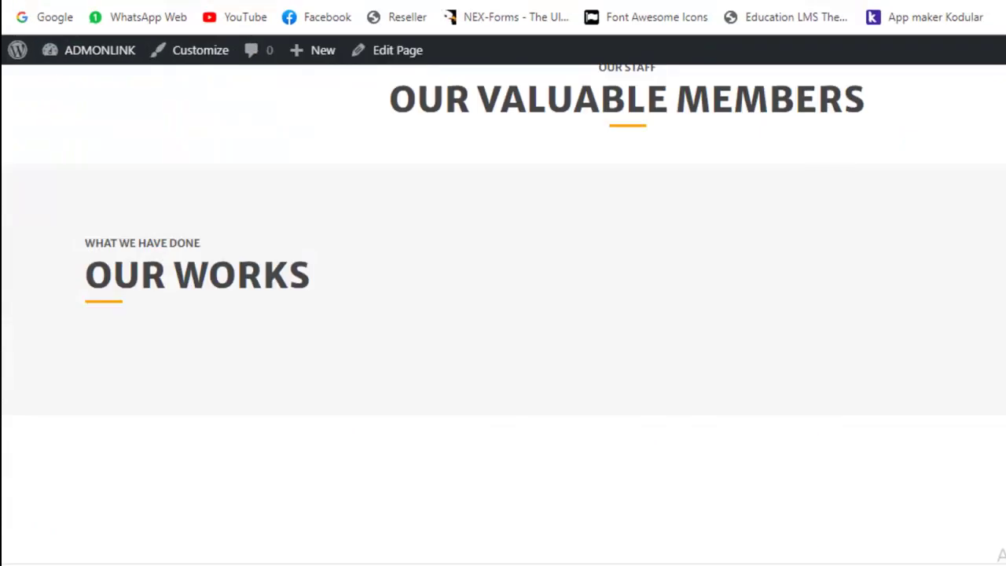
{"action": "left_click", "coordinate": [66, 39]}
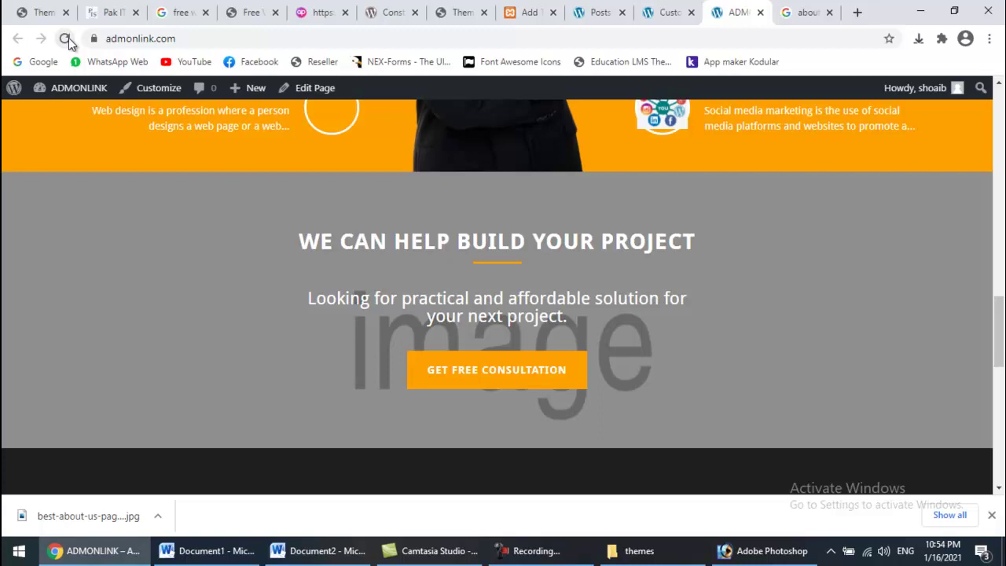
In the customizer's Call To Action Section, change the section title to "Do you need our services?".
{"action": "left_click", "coordinate": [654, 11]}
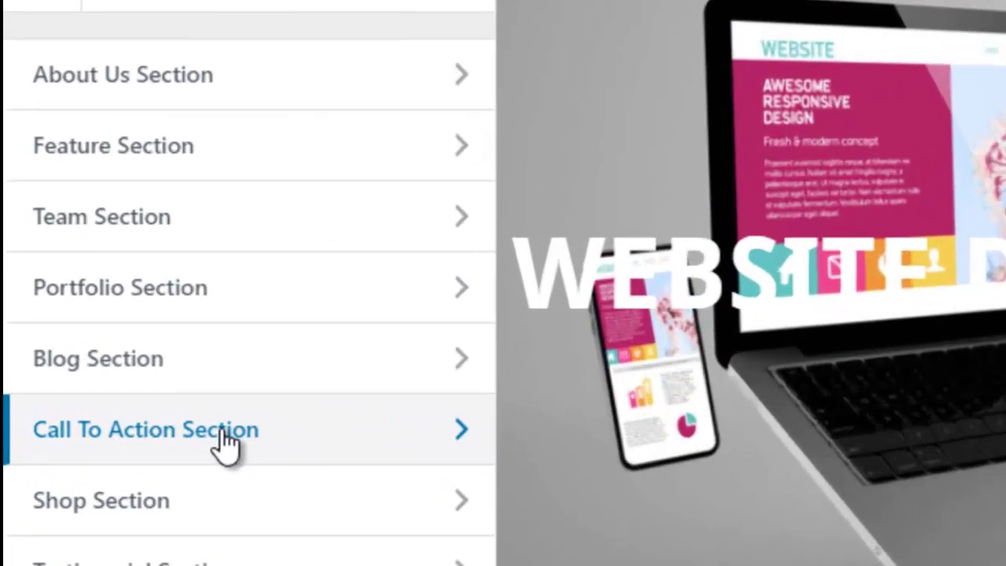
{"action": "left_click", "coordinate": [98, 352]}
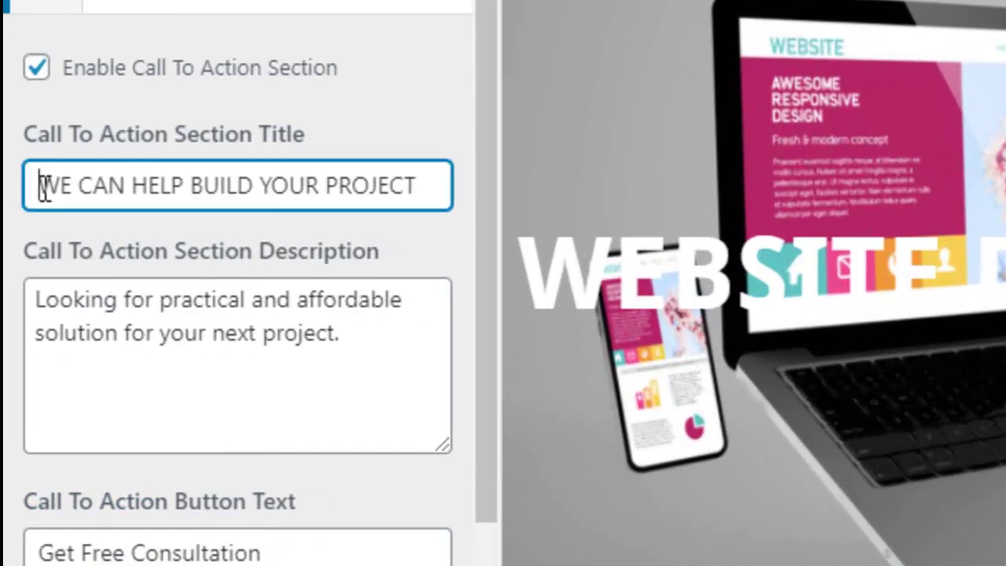
{"action": "left_click_drag", "start_coordinate": [42, 186], "coordinate": [455, 200]}
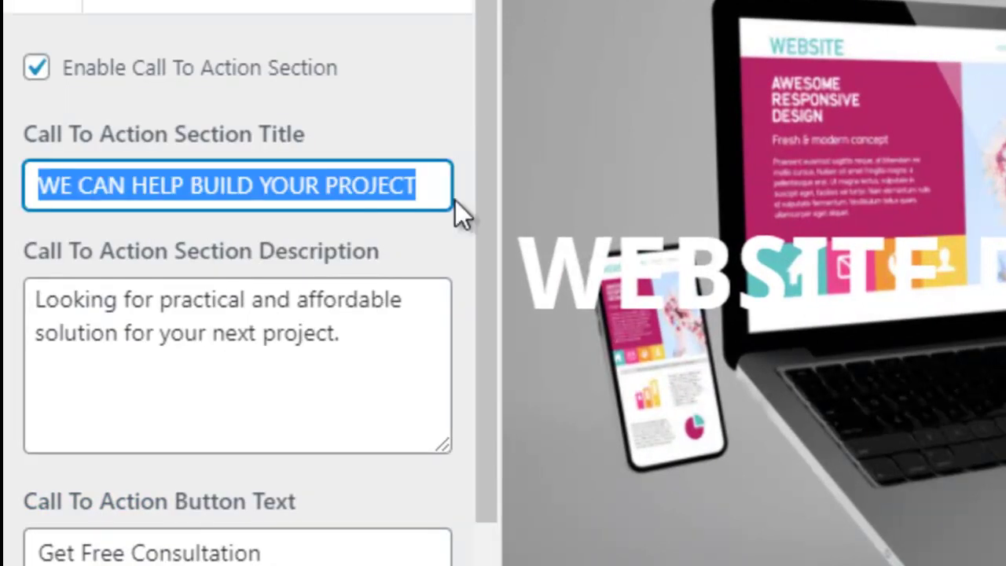
{"action": "type", "text": "Do"}
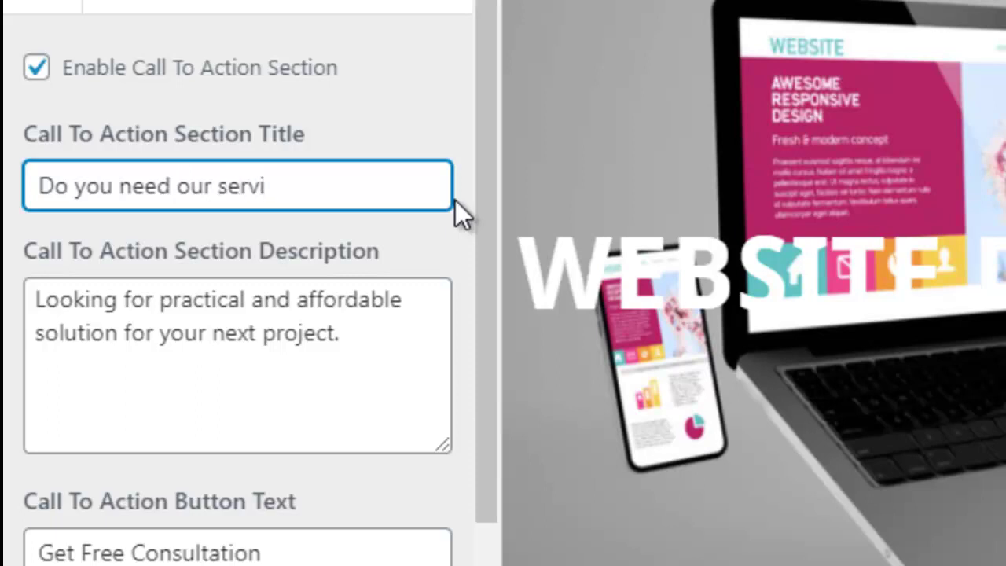
{"action": "type", "text": "you need our services"}
{"action": "key", "text": "BackSpace"}
{"action": "type", "text": "?"}
Set the Call To Action Button Text to "Contact Us".
{"action": "left_click", "coordinate": [367, 343]}
{"action": "left_click_drag", "start_coordinate": [487, 321], "coordinate": [485, 462]}
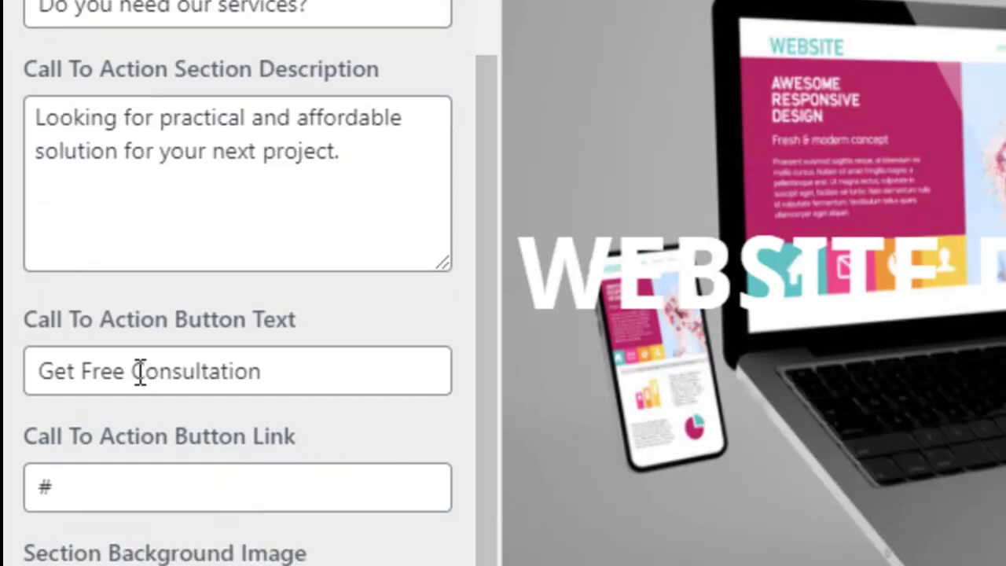
{"action": "left_click_drag", "start_coordinate": [140, 373], "coordinate": [459, 374]}
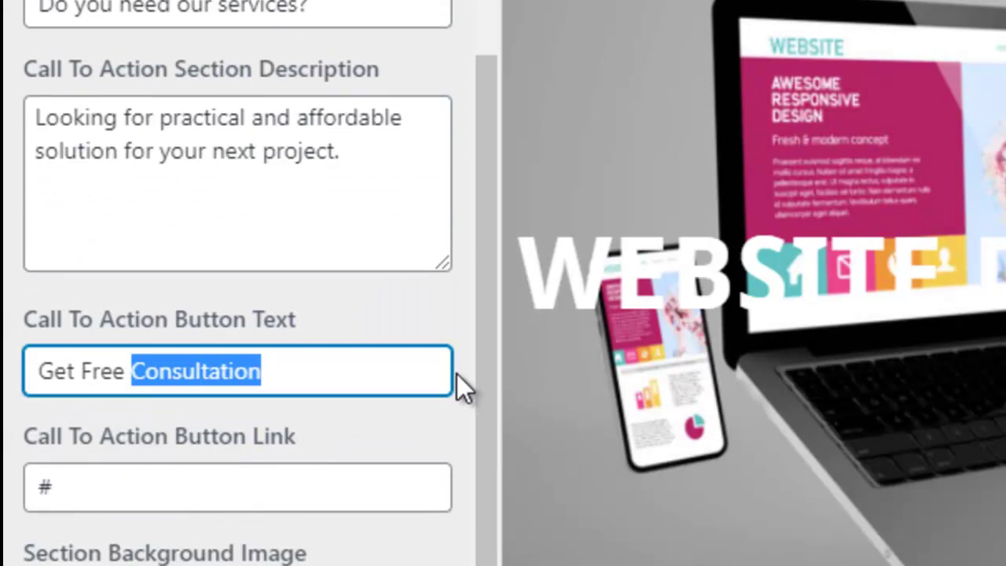
{"action": "key", "text": "ctrl+a"}
{"action": "type", "text": "C"}
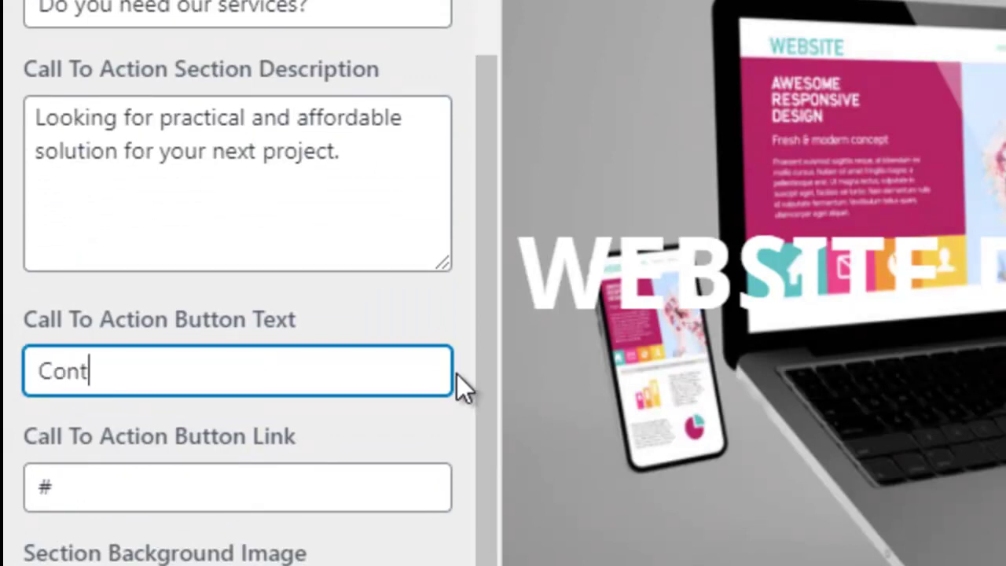
{"action": "type", "text": "ontat Us"}
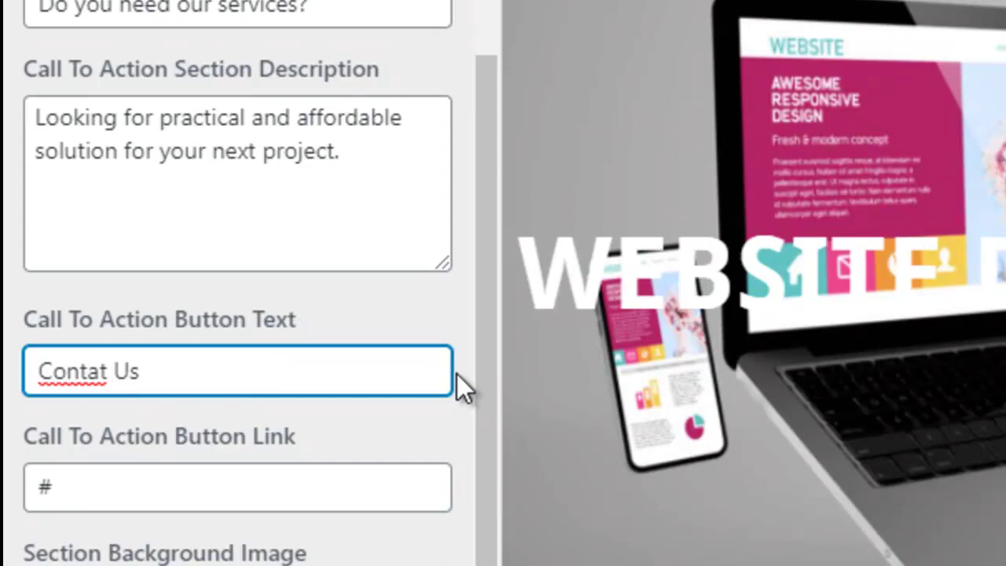
{"action": "left_click", "coordinate": [109, 371]}
{"action": "key", "text": "BackSpace"}
{"action": "type", "text": "c"}
Open the Contact Us page of the live ADMONLINK site to get the address for the Call To Action Button Link.
{"action": "left_click_drag", "start_coordinate": [148, 504], "coordinate": [6, 512]}
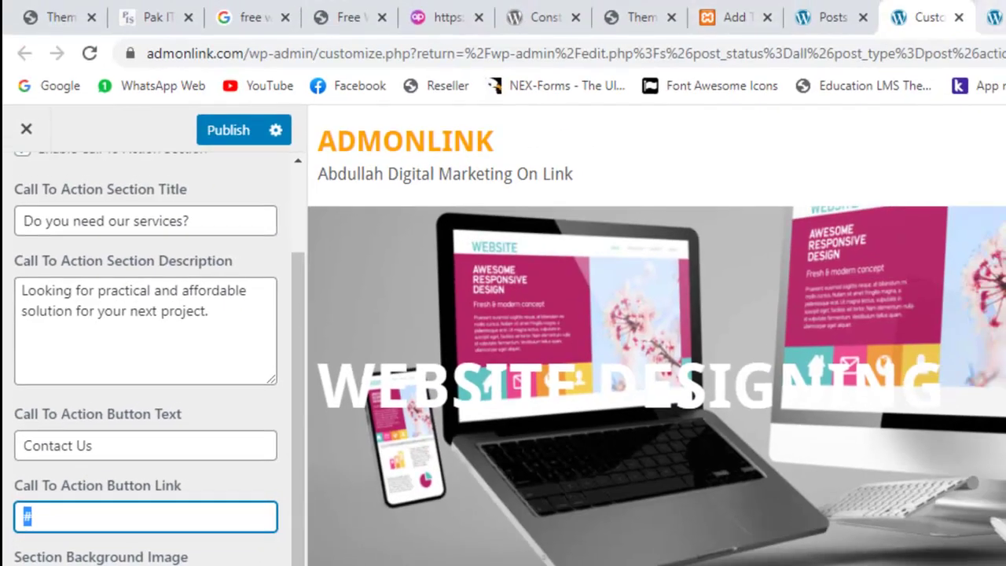
{"action": "left_click", "coordinate": [992, 17]}
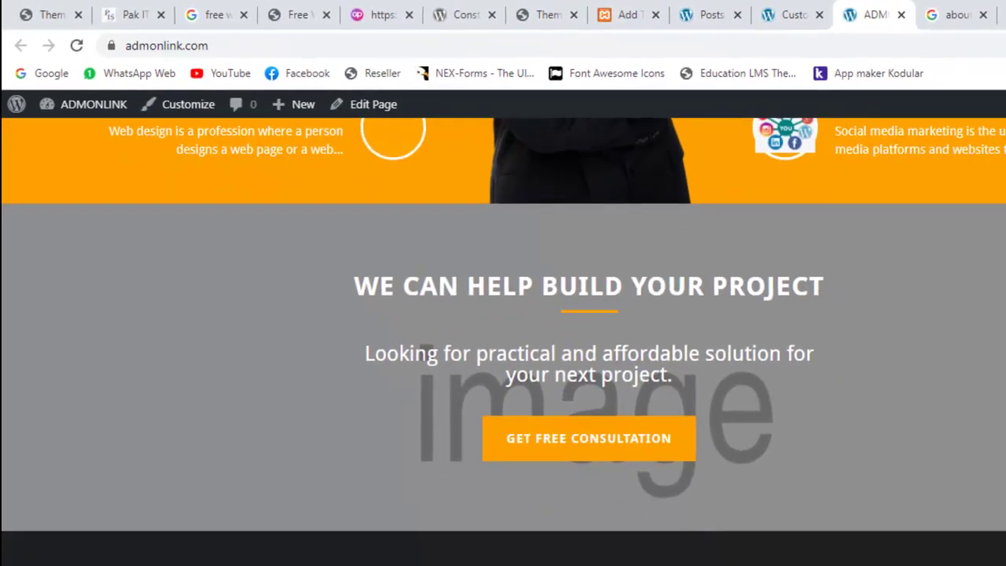
{"action": "scroll", "coordinate": [504, 341], "scroll_direction": "up", "scroll_amount": 15}
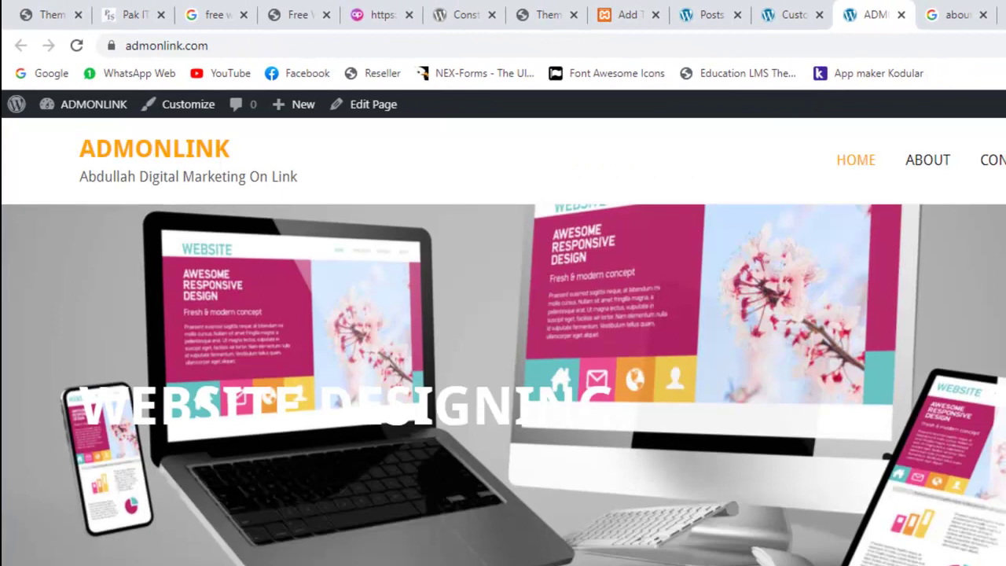
{"action": "left_click", "coordinate": [595, 217]}
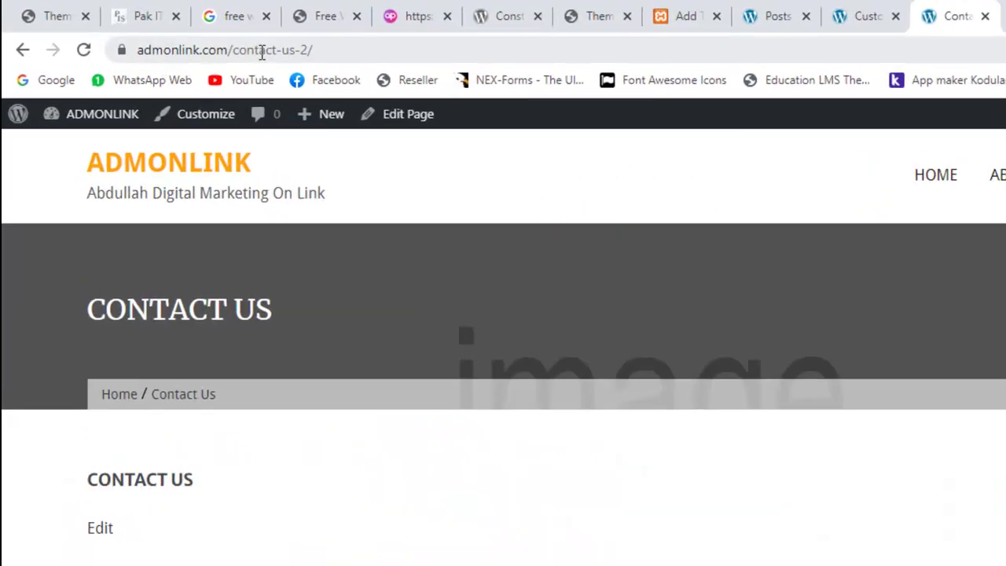
{"action": "left_click", "coordinate": [231, 48]}
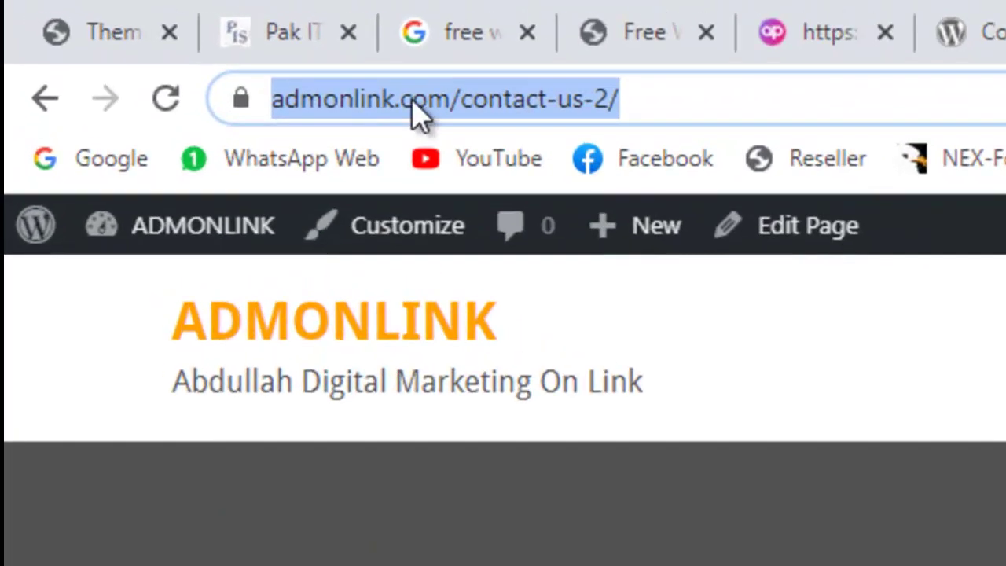
{"action": "right_click", "coordinate": [416, 114]}
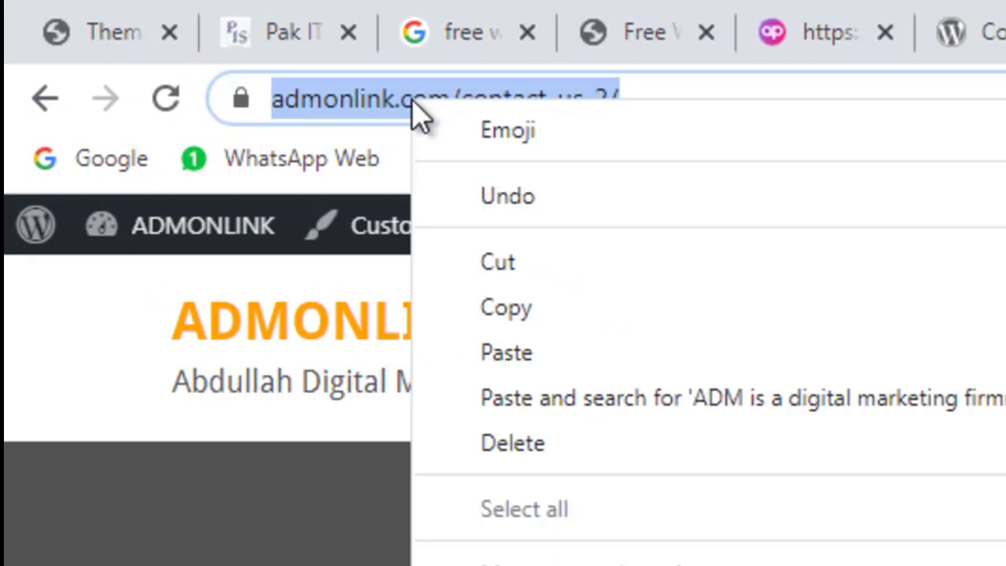
{"action": "left_click", "coordinate": [512, 348]}
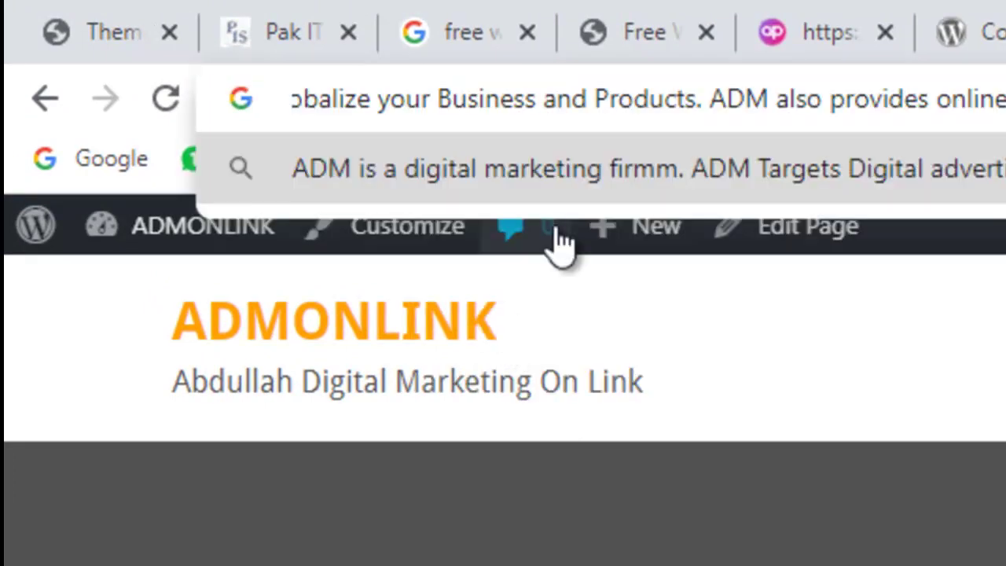
{"action": "key", "text": "Escape"}
{"action": "right_click", "coordinate": [495, 112]}
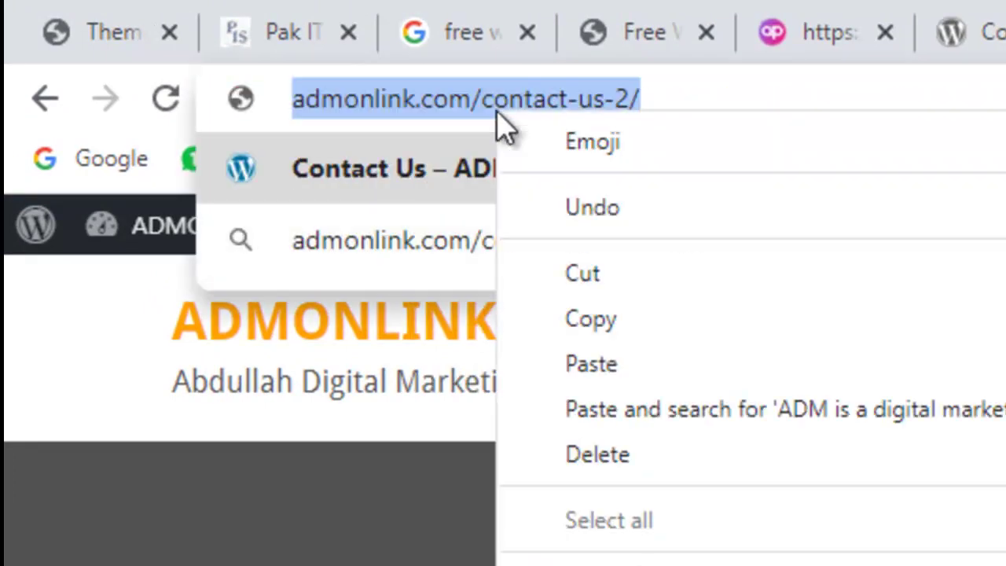
{"action": "left_click", "coordinate": [585, 334]}
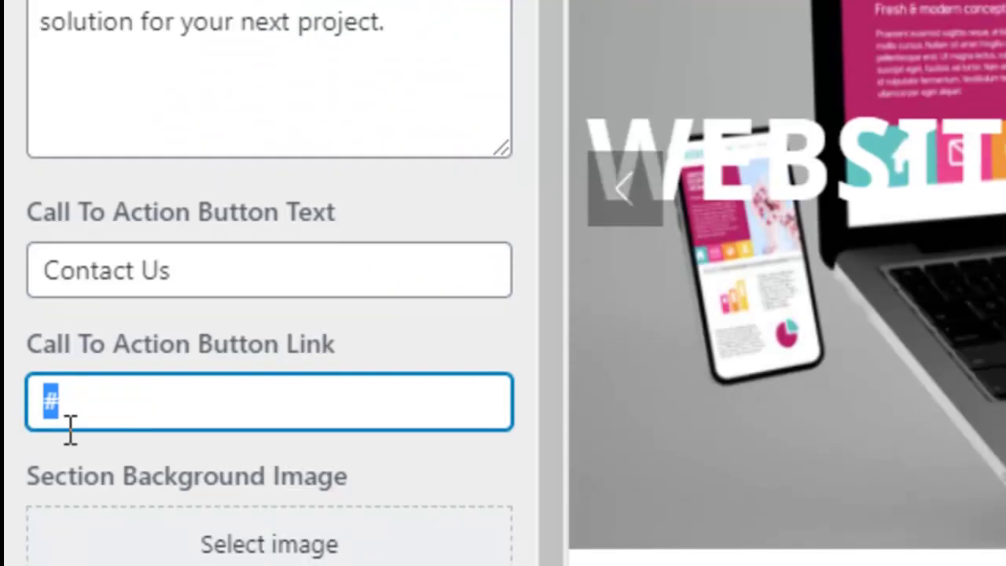
{"action": "key", "text": "ctrl+v"}
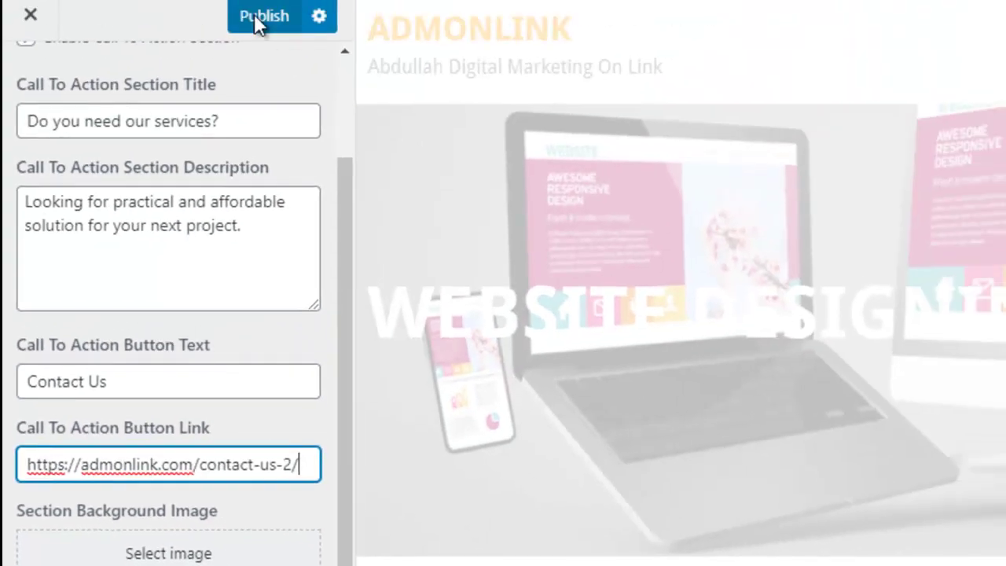
{"action": "left_click", "coordinate": [270, 0]}
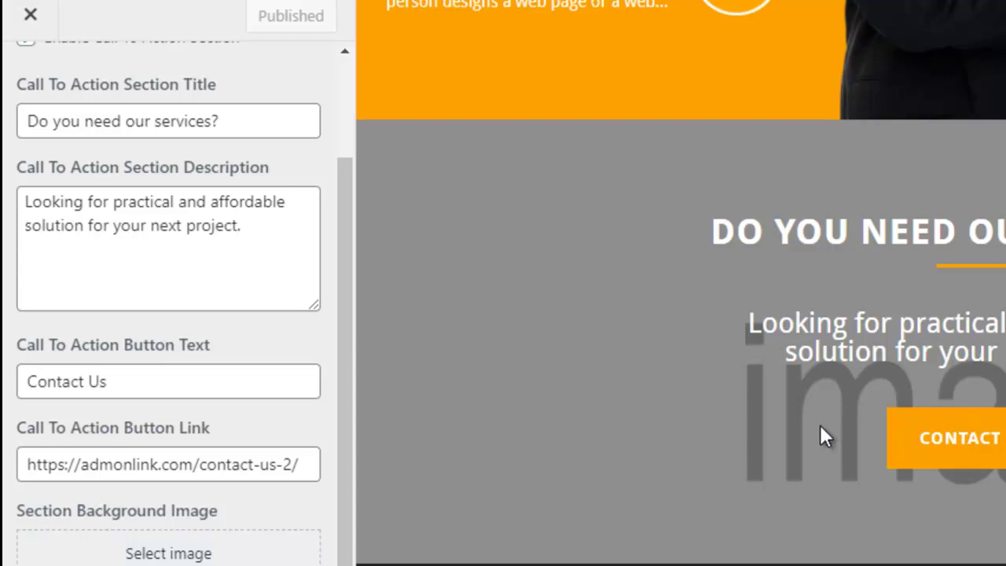
Set the Call To Action Section Background Image to the media library photo of hands using a tablet beside a laptop, and publish.
{"action": "left_click", "coordinate": [222, 558]}
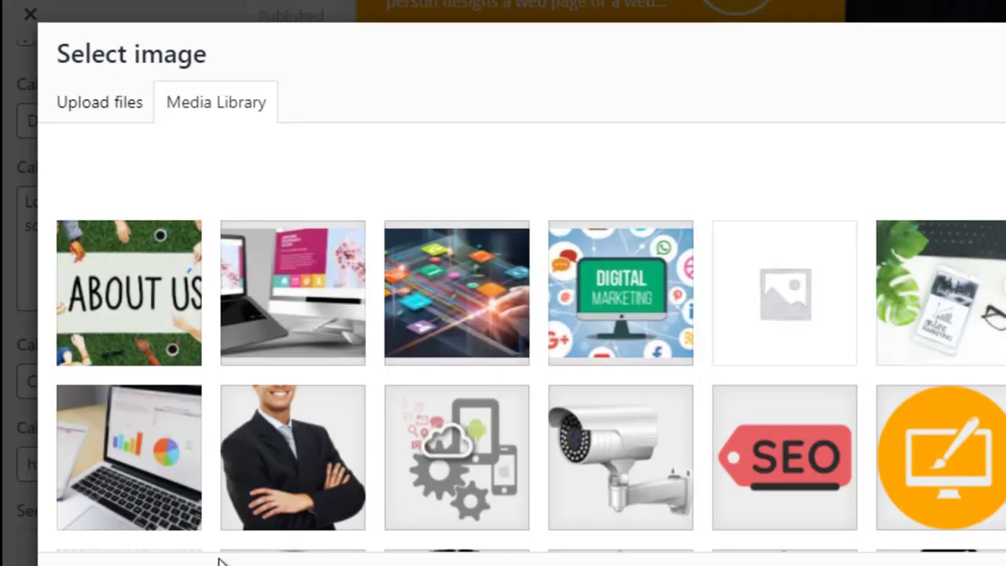
{"action": "left_click", "coordinate": [494, 335]}
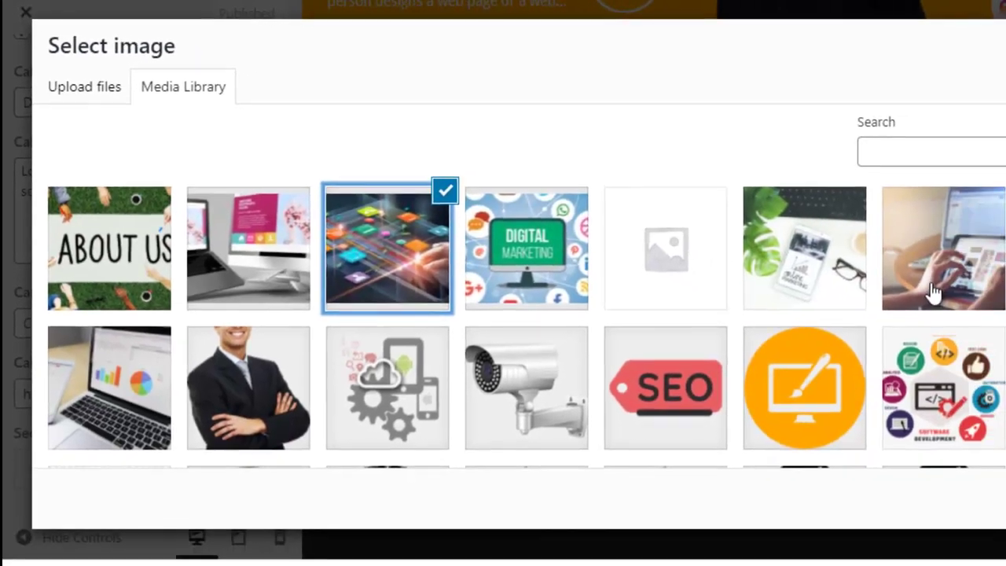
{"action": "left_click", "coordinate": [934, 291]}
{"action": "left_click", "coordinate": [1003, 498]}
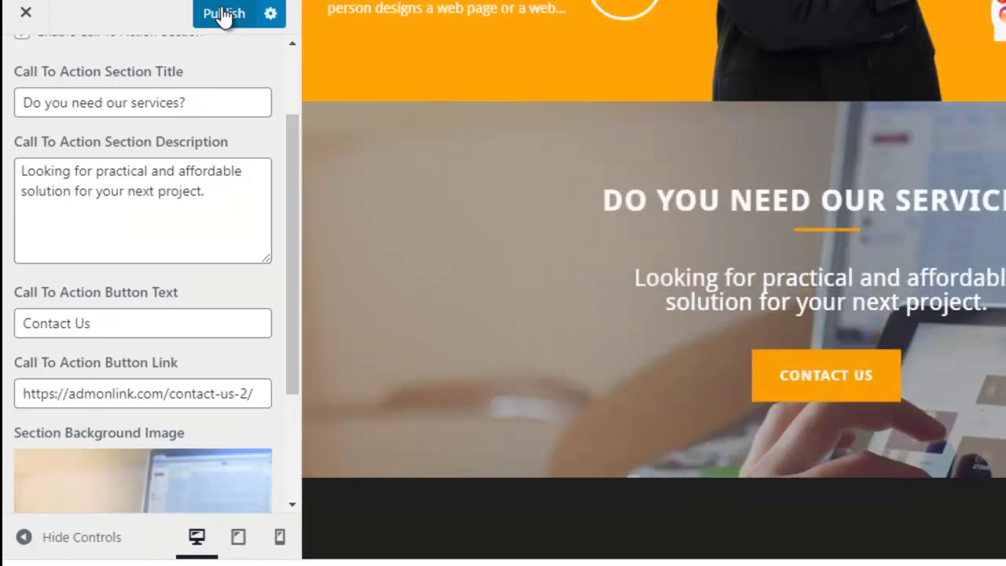
{"action": "left_click", "coordinate": [224, 14]}
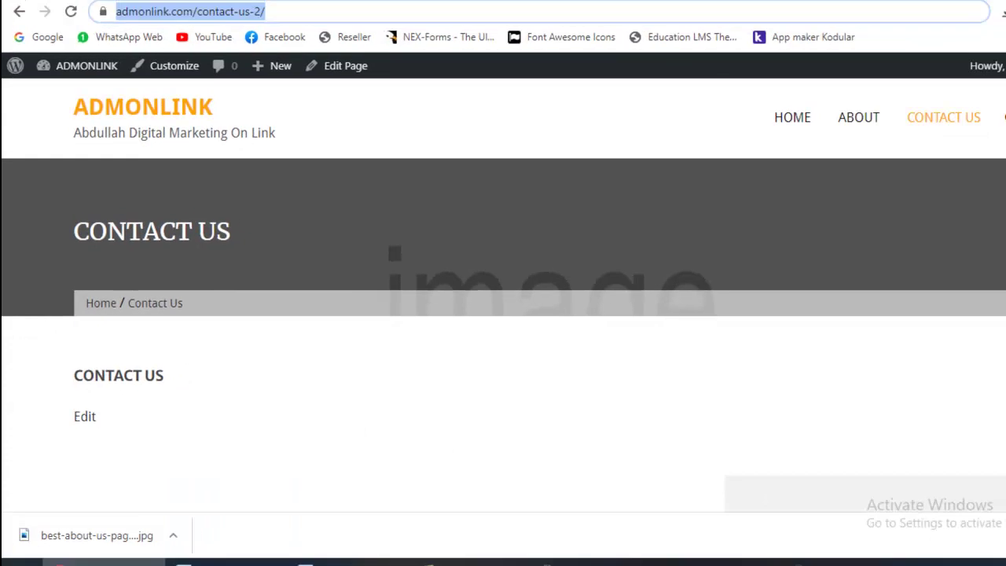
Load the live ADMONLINK homepage and examine the Call To Action Section and the footer with its social links and widget columns.
{"action": "left_click", "coordinate": [800, 119]}
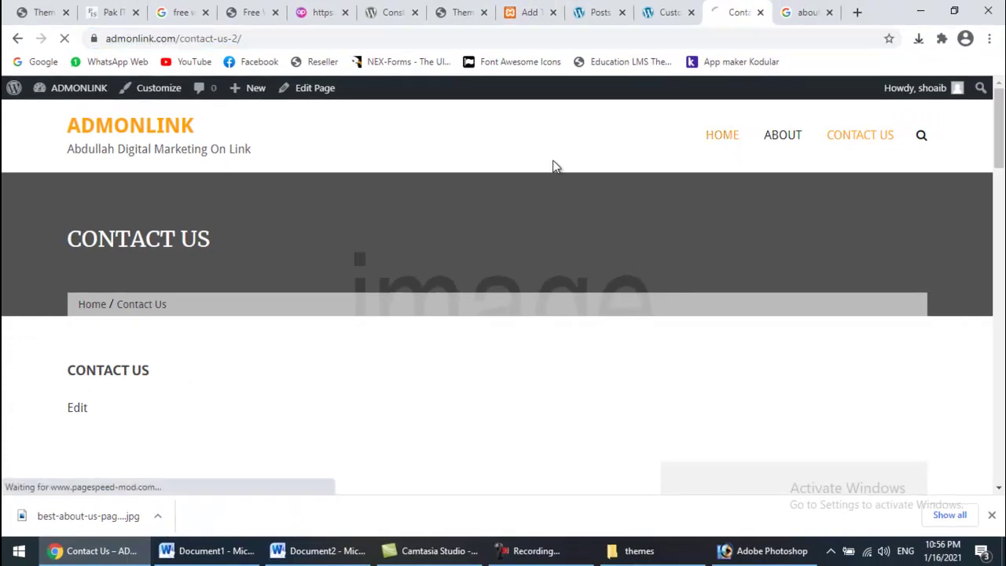
{"action": "scroll", "coordinate": [553, 166], "scroll_direction": "down", "scroll_amount": 2}
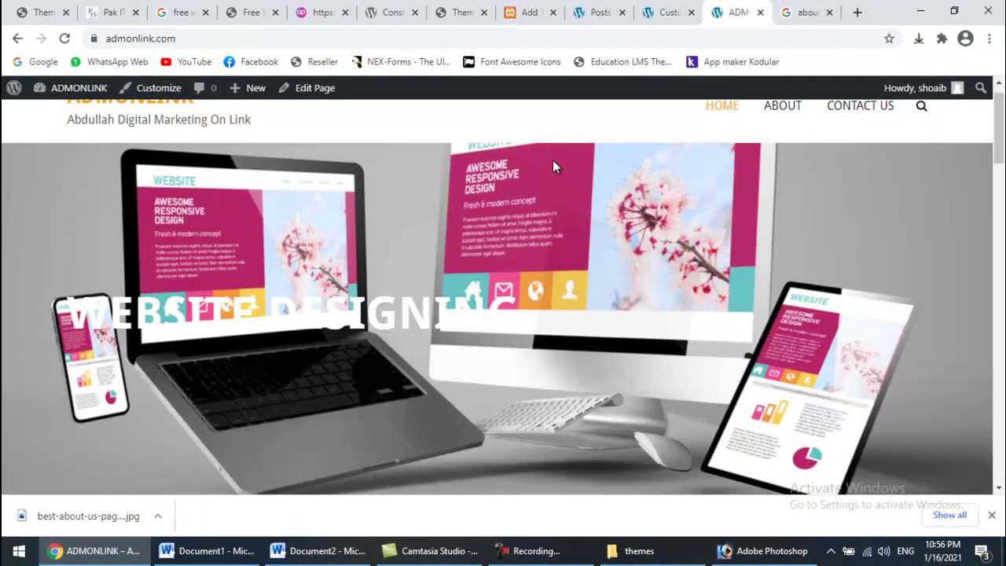
{"action": "scroll", "coordinate": [553, 165], "scroll_direction": "down", "scroll_amount": 10}
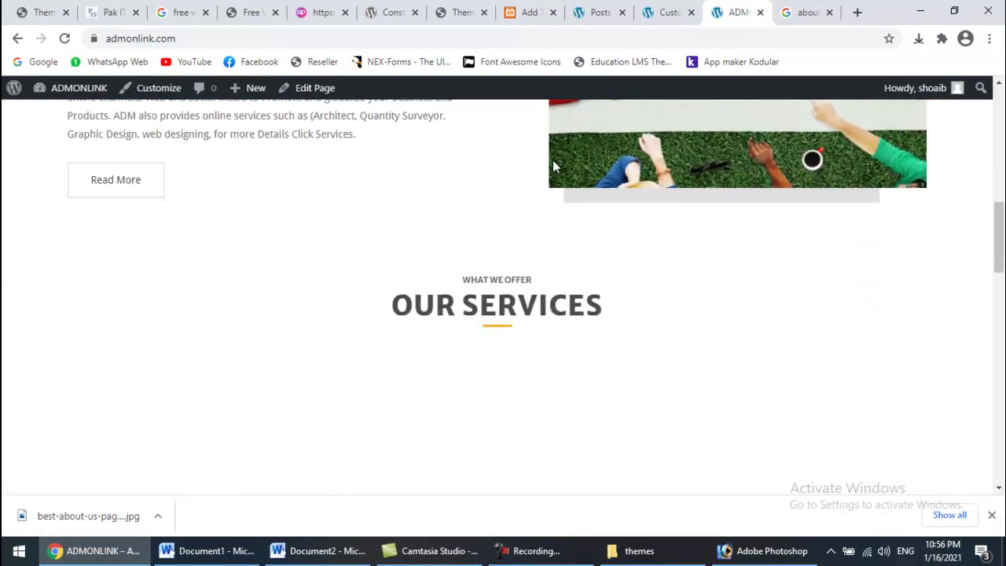
{"action": "scroll", "coordinate": [554, 167], "scroll_direction": "down", "scroll_amount": 6}
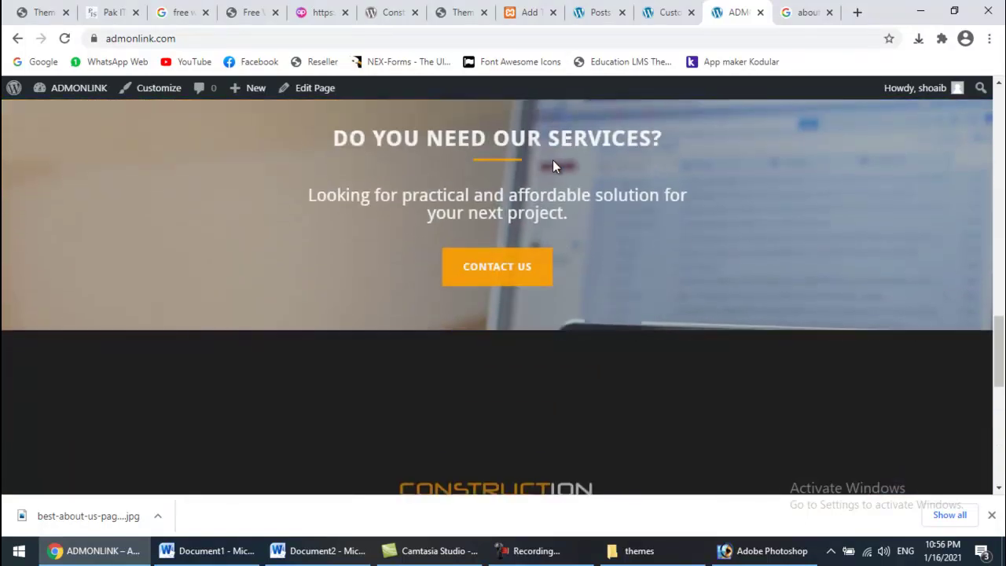
{"action": "scroll", "coordinate": [554, 165], "scroll_direction": "up", "scroll_amount": 3}
{"action": "scroll", "coordinate": [553, 165], "scroll_direction": "down", "scroll_amount": 2}
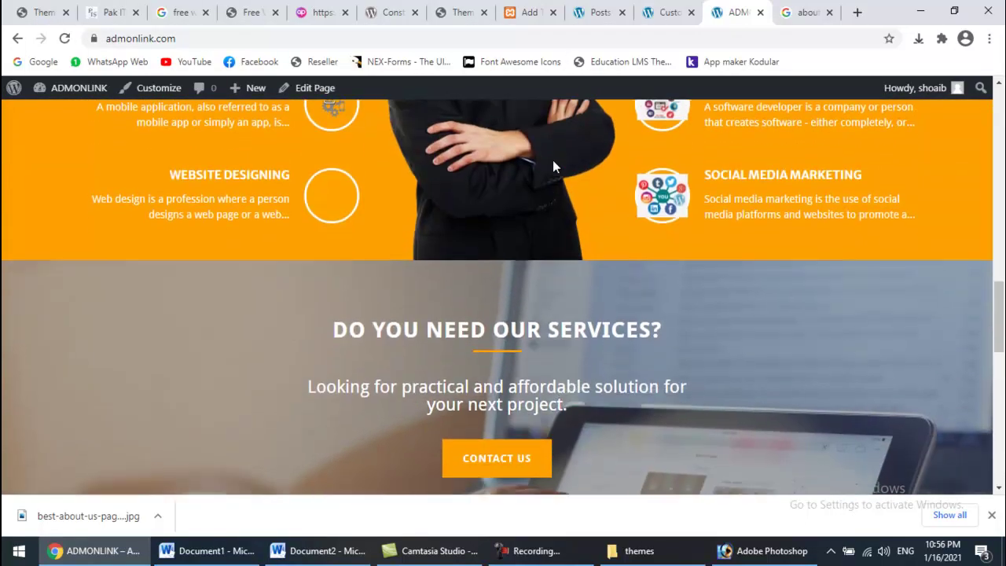
{"action": "scroll", "coordinate": [553, 159], "scroll_direction": "down", "scroll_amount": 1}
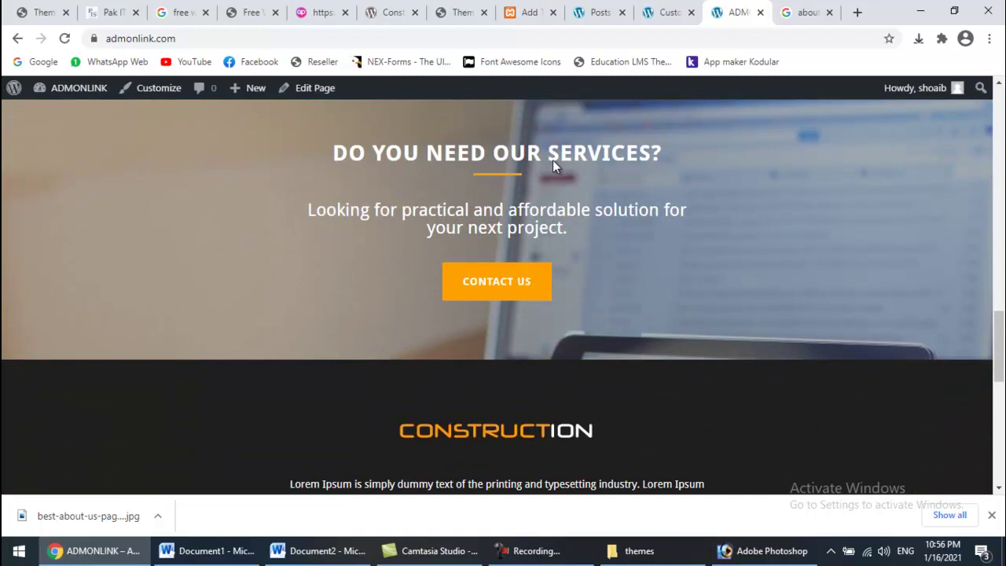
{"action": "scroll", "coordinate": [553, 165], "scroll_direction": "down", "scroll_amount": 4}
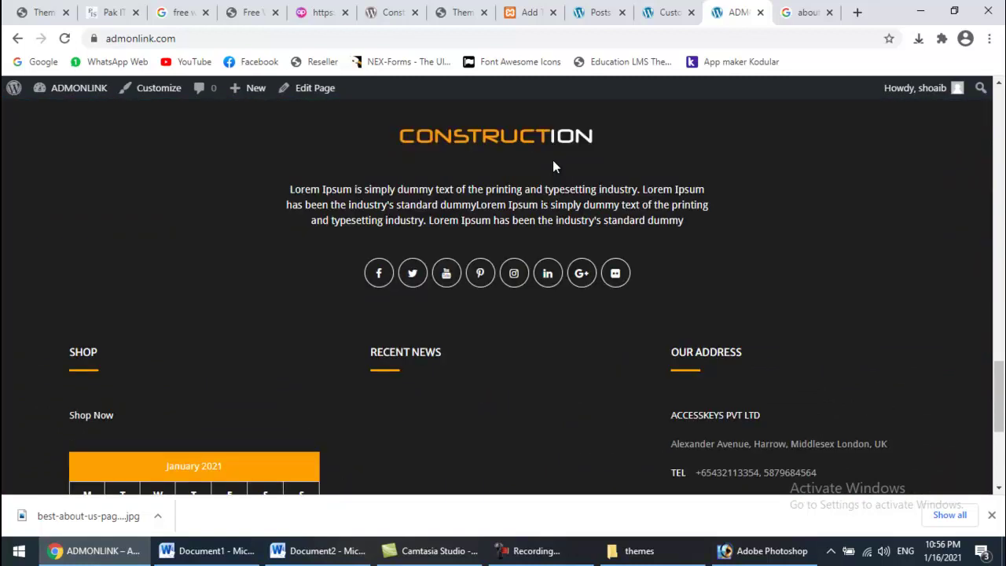
{"action": "scroll", "coordinate": [553, 160], "scroll_direction": "up", "scroll_amount": 2}
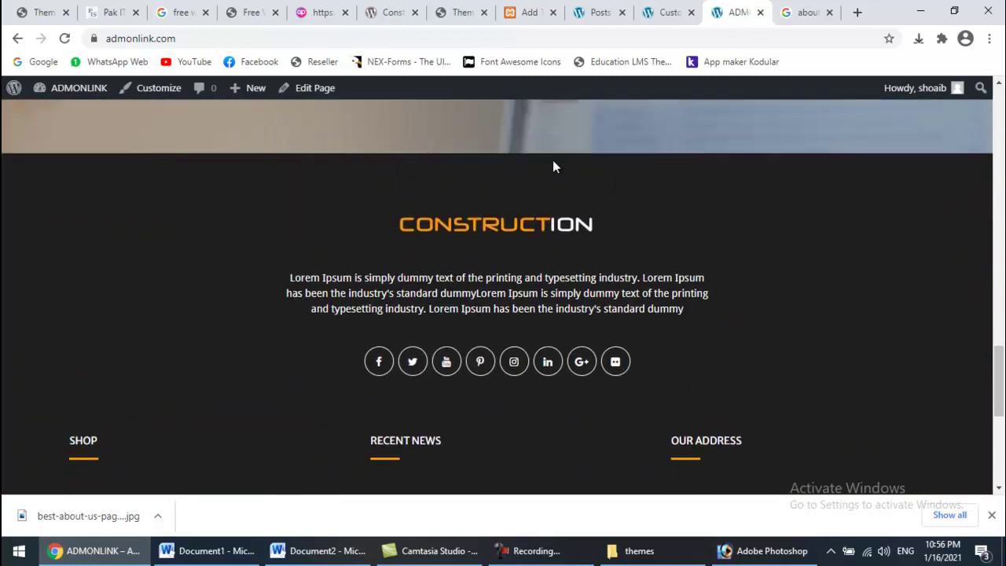
{"action": "scroll", "coordinate": [553, 166], "scroll_direction": "down", "scroll_amount": 4}
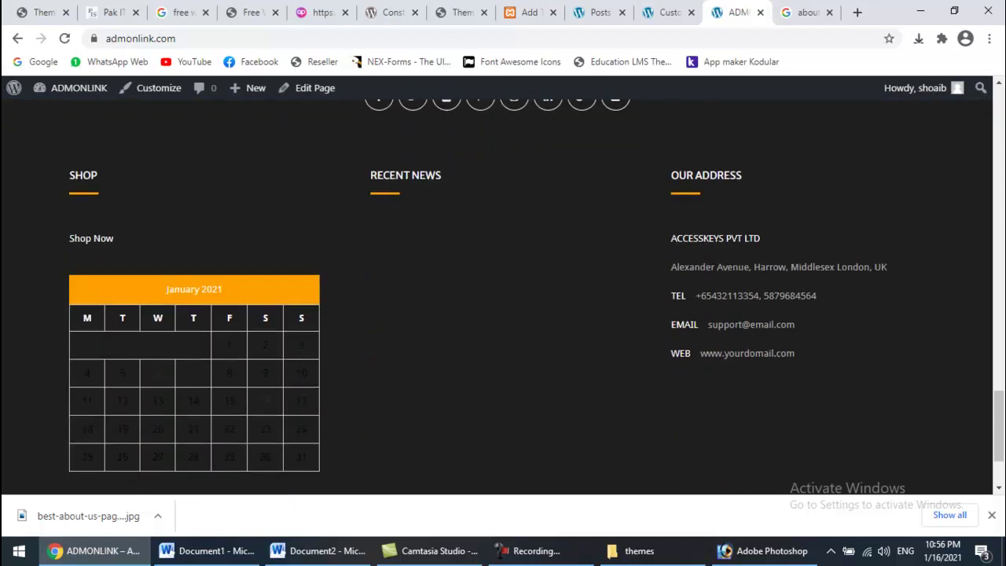
Return to the customizer's main settings list and look through it for options that control the footer content.
{"action": "left_click", "coordinate": [675, 9]}
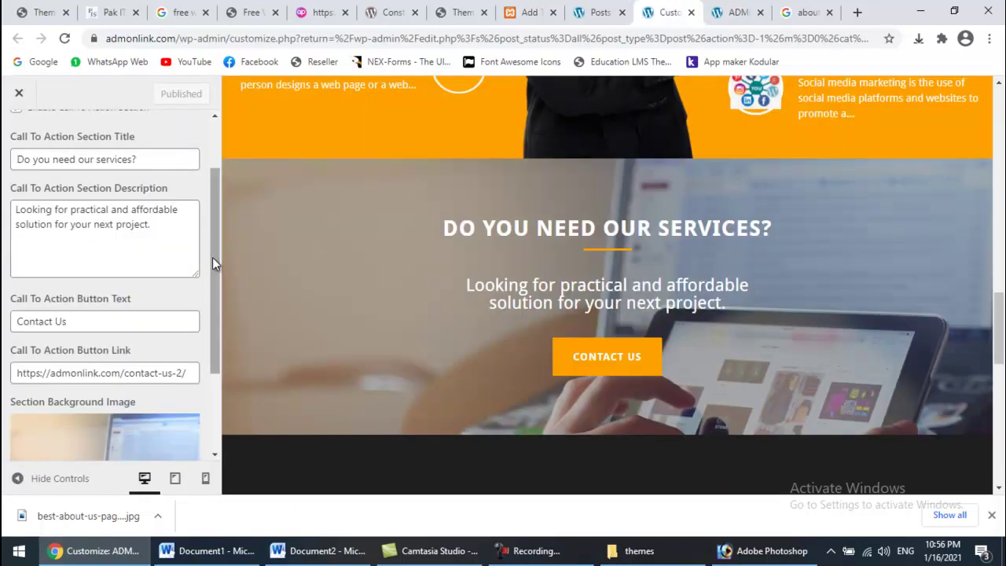
{"action": "left_click_drag", "start_coordinate": [213, 257], "coordinate": [209, 140]}
{"action": "left_click", "coordinate": [19, 138]}
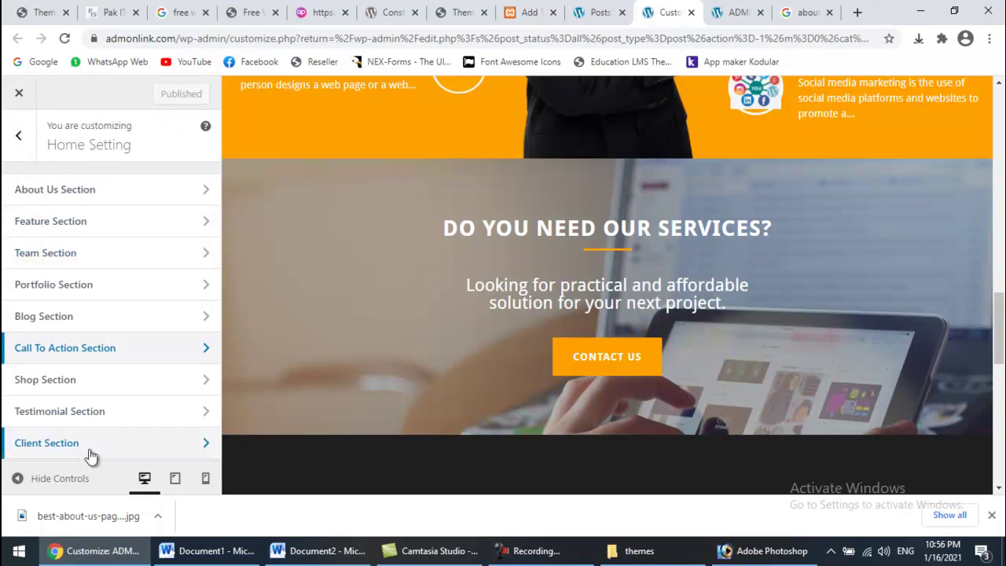
{"action": "left_click", "coordinate": [18, 136]}
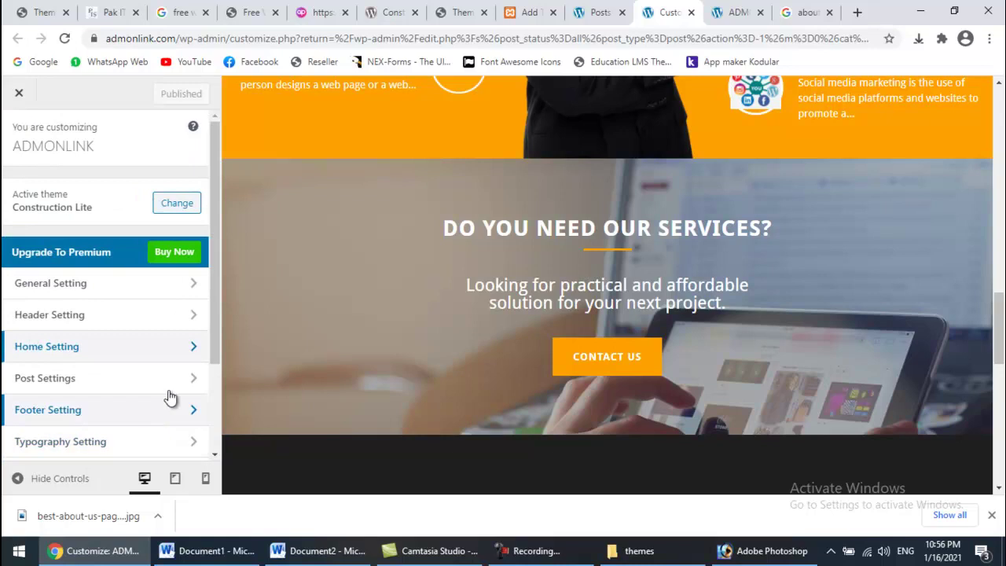
{"action": "left_click_drag", "start_coordinate": [215, 347], "coordinate": [210, 426]}
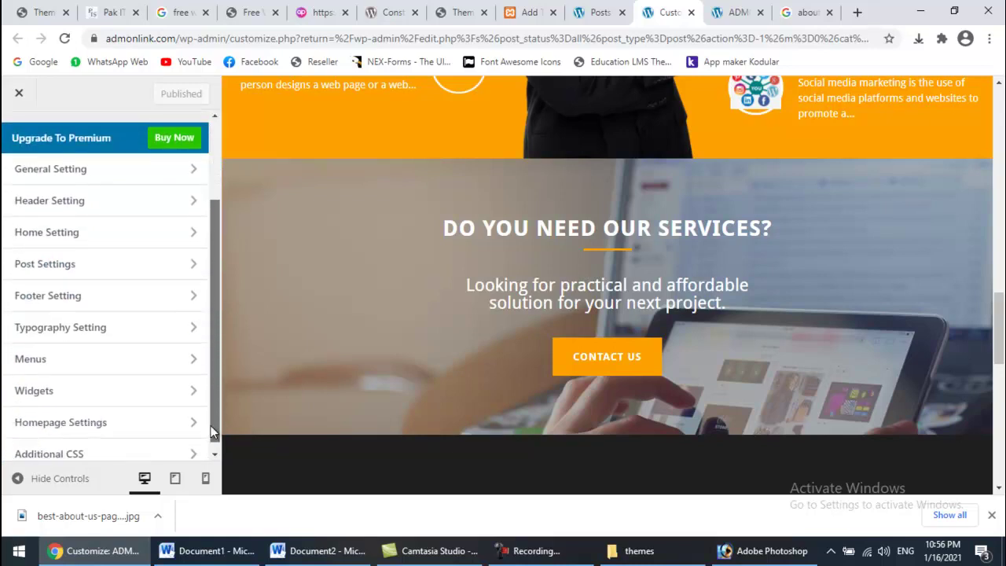
Open the Widgets page in the WordPress admin, review the widget areas and expand Bottom Footer One.
{"action": "left_click", "coordinate": [595, 12]}
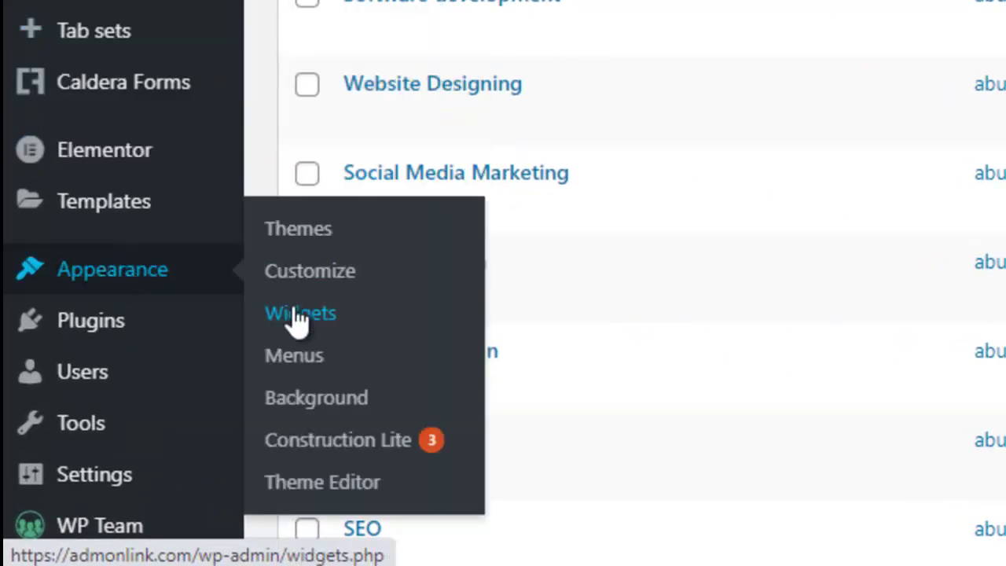
{"action": "left_click", "coordinate": [295, 331]}
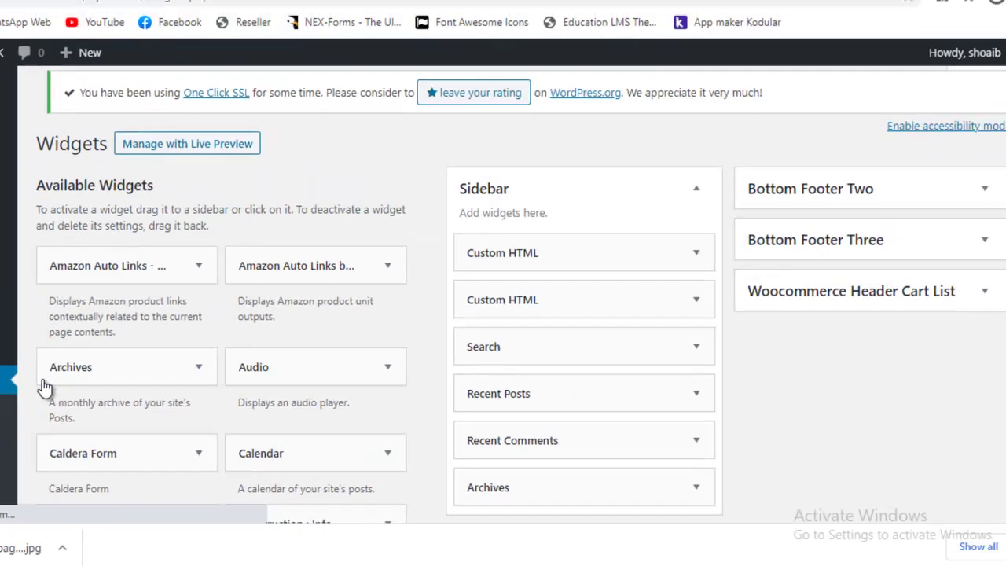
{"action": "scroll", "coordinate": [292, 331], "scroll_direction": "down", "scroll_amount": 1}
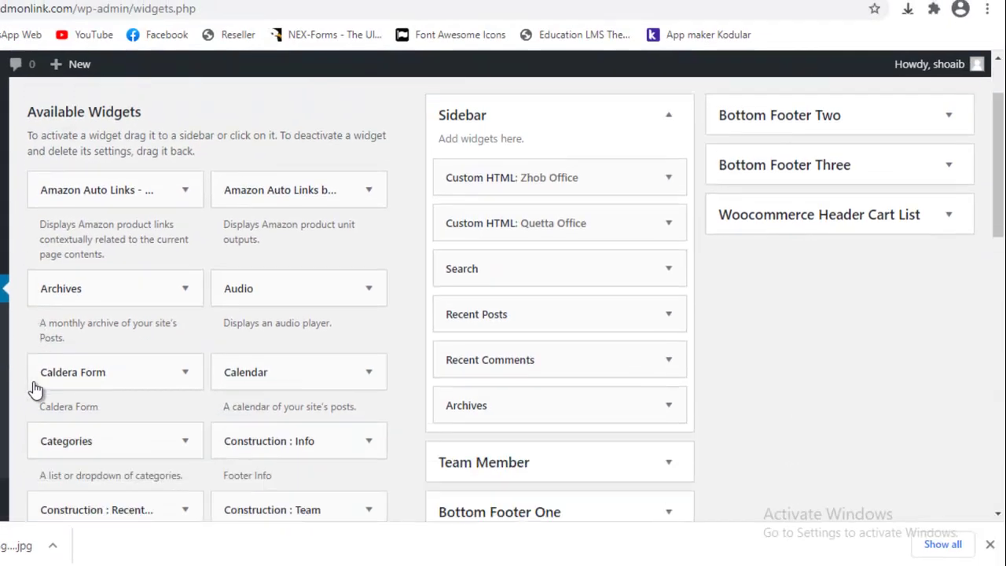
{"action": "scroll", "coordinate": [35, 388], "scroll_direction": "down", "scroll_amount": 4}
{"action": "scroll", "coordinate": [34, 388], "scroll_direction": "up", "scroll_amount": 1}
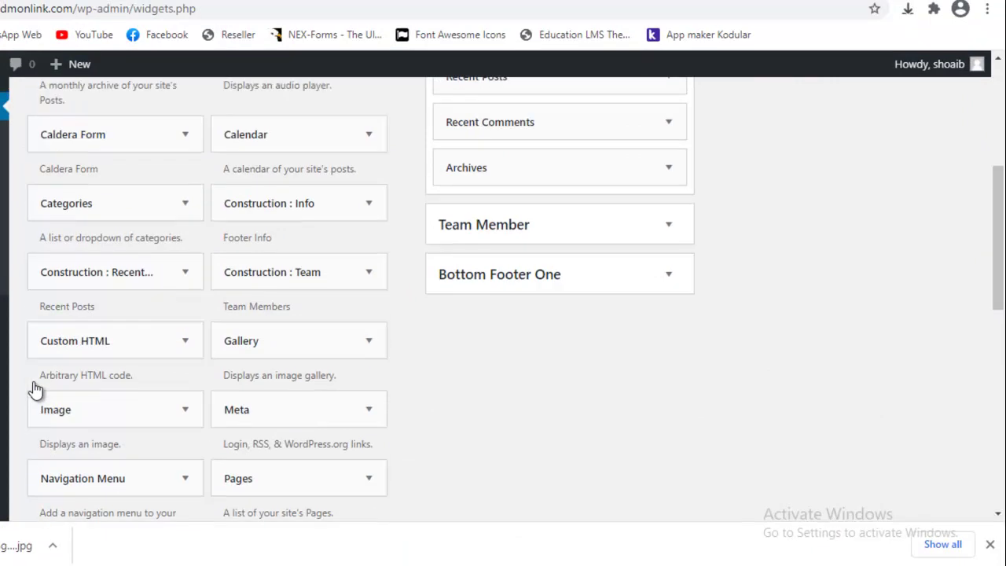
{"action": "scroll", "coordinate": [35, 388], "scroll_direction": "up", "scroll_amount": 4}
{"action": "scroll", "coordinate": [34, 388], "scroll_direction": "down", "scroll_amount": 1}
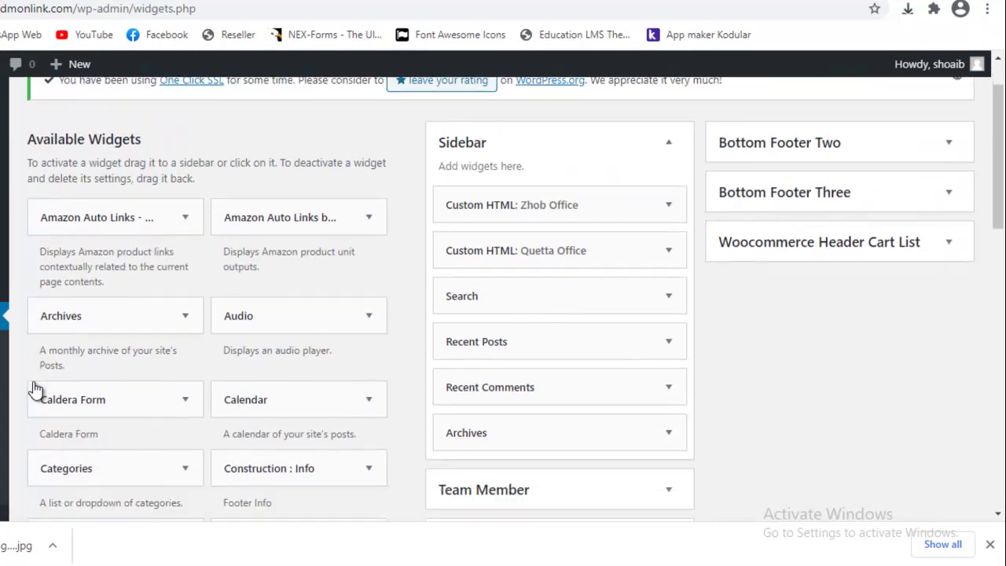
{"action": "scroll", "coordinate": [34, 388], "scroll_direction": "down", "scroll_amount": 1}
{"action": "scroll", "coordinate": [34, 388], "scroll_direction": "down", "scroll_amount": 2}
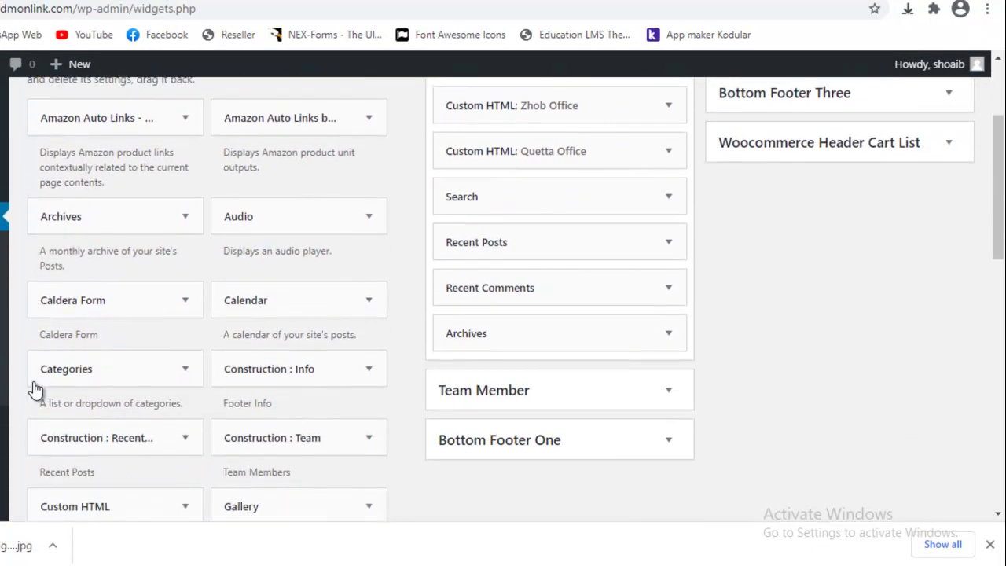
{"action": "left_click", "coordinate": [669, 440]}
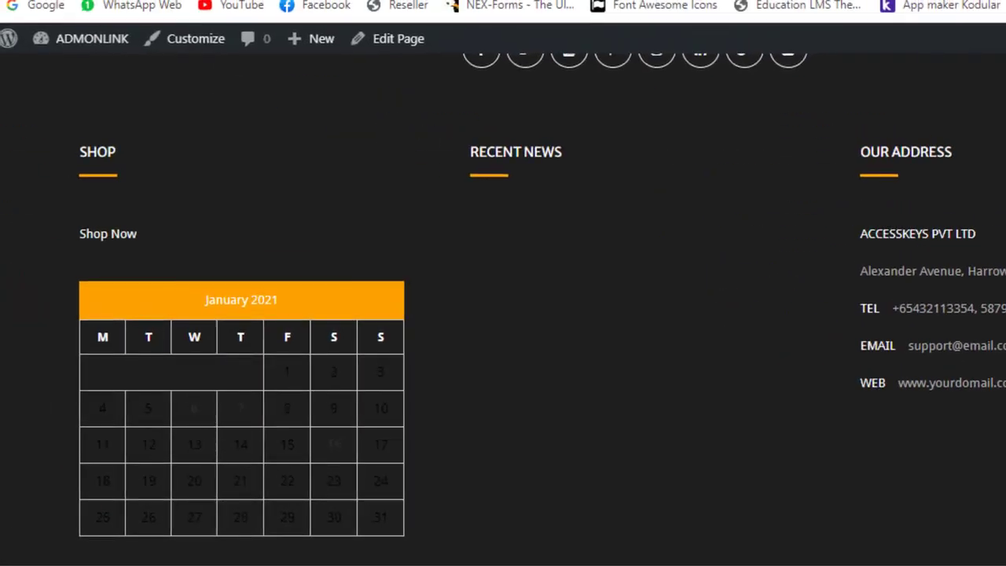
Compare the live homepage's footer columns with the widgets assigned to Bottom Footer One.
{"action": "scroll", "coordinate": [503, 309], "scroll_direction": "up", "scroll_amount": 1}
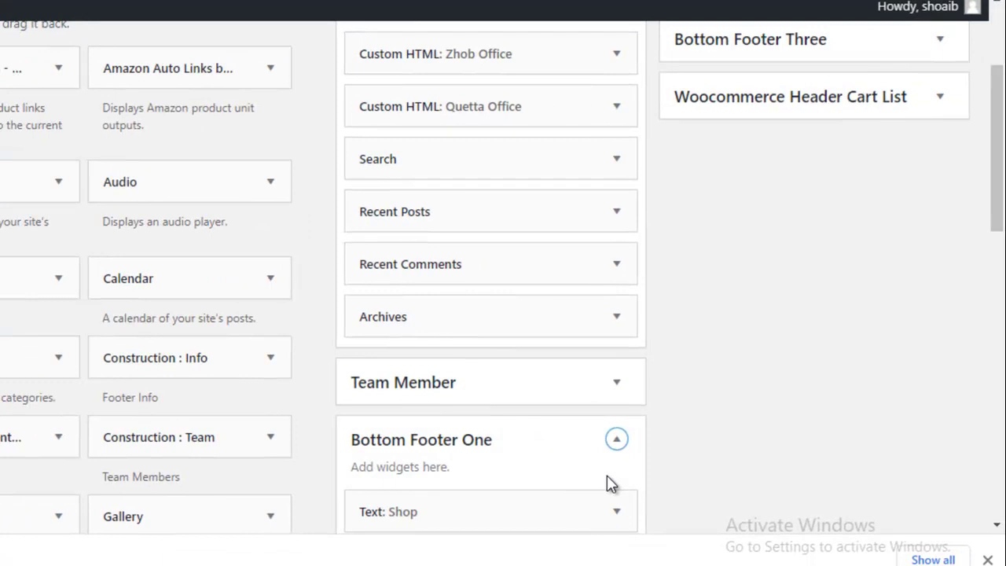
{"action": "scroll", "coordinate": [609, 481], "scroll_direction": "down", "scroll_amount": 3}
{"action": "scroll", "coordinate": [609, 481], "scroll_direction": "up", "scroll_amount": 3}
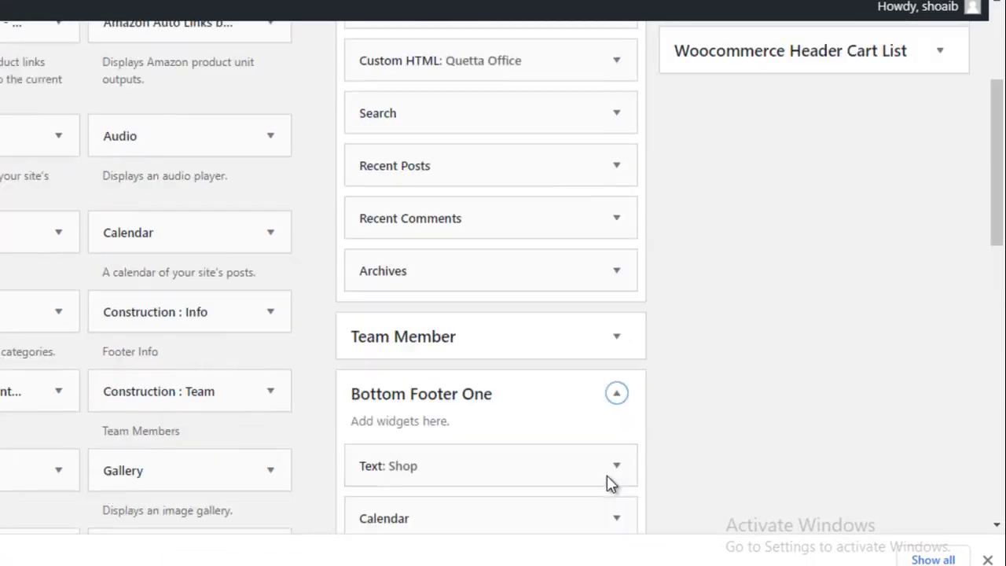
{"action": "scroll", "coordinate": [610, 478], "scroll_direction": "up", "scroll_amount": 3}
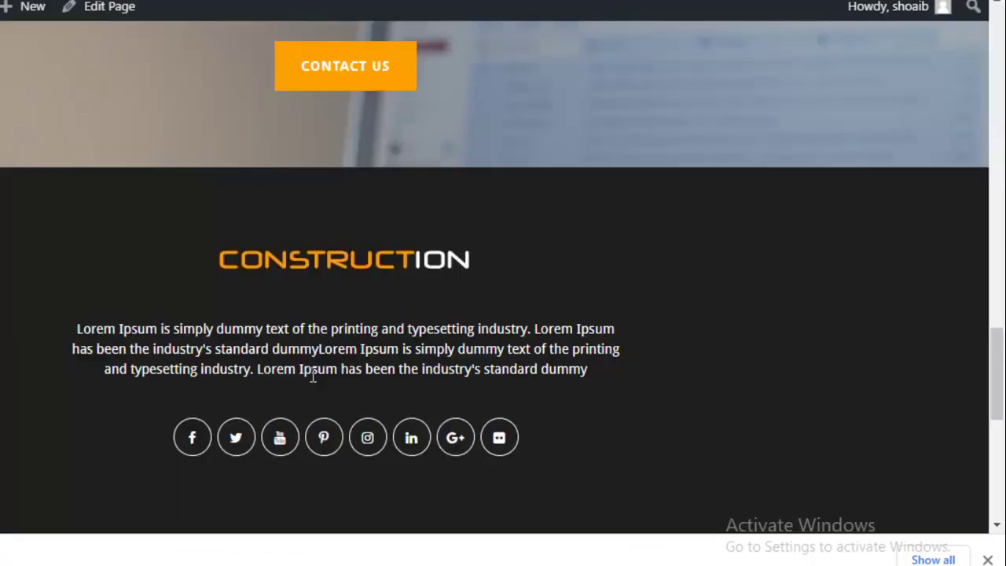
{"action": "scroll", "coordinate": [312, 382], "scroll_direction": "down", "scroll_amount": 4}
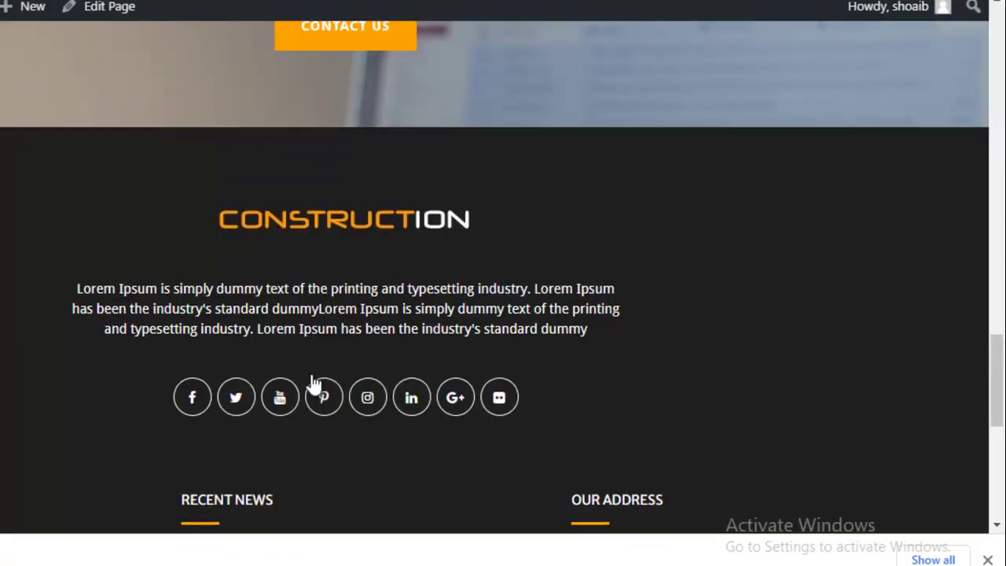
{"action": "scroll", "coordinate": [312, 383], "scroll_direction": "down", "scroll_amount": 3}
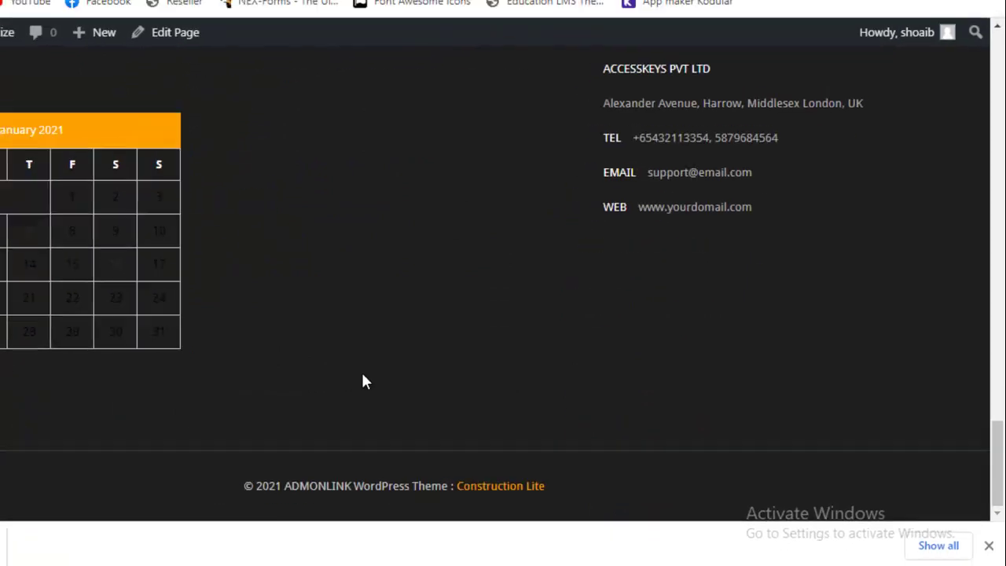
{"action": "scroll", "coordinate": [312, 383], "scroll_direction": "up", "scroll_amount": 1}
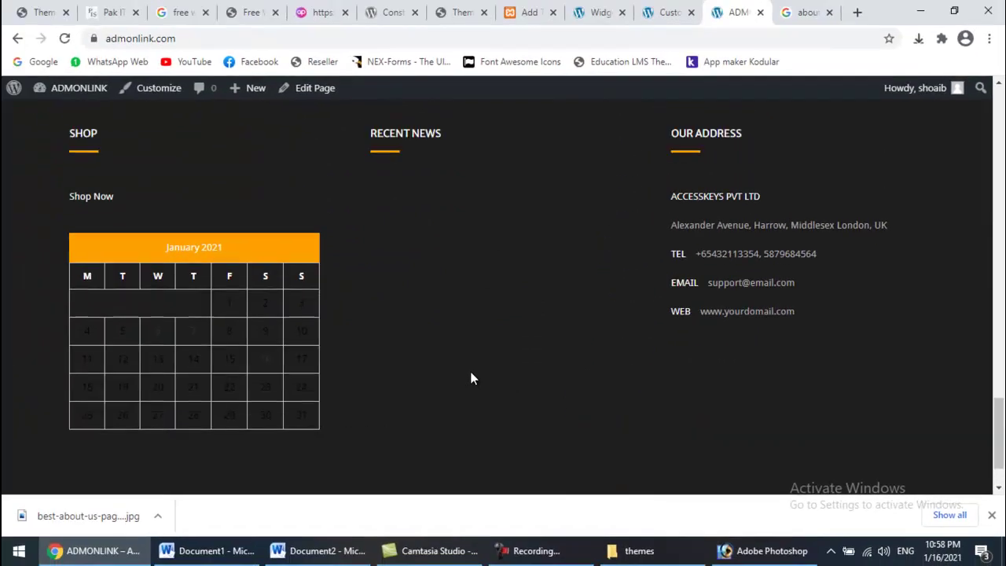
{"action": "scroll", "coordinate": [472, 378], "scroll_direction": "up", "scroll_amount": 1}
Delete the Shop text widget from the Bottom Footer One area on the Widgets page.
{"action": "left_click", "coordinate": [582, 9]}
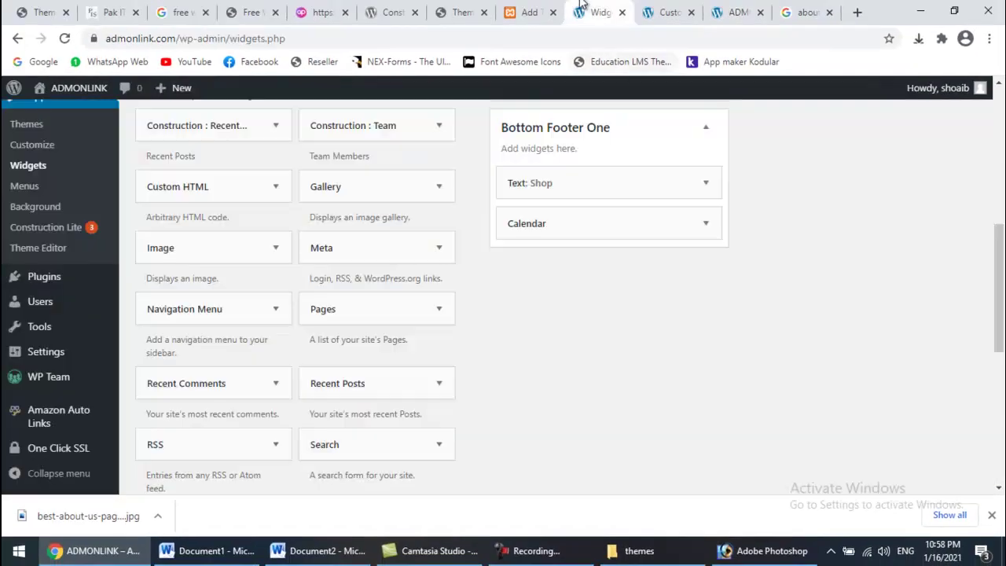
{"action": "scroll", "coordinate": [467, 202], "scroll_direction": "up", "scroll_amount": 1}
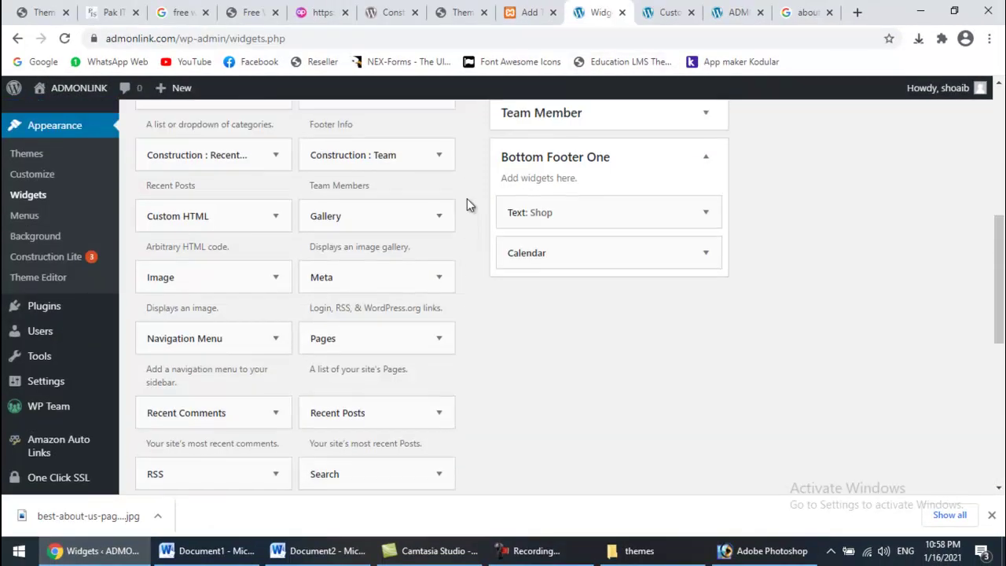
{"action": "left_click", "coordinate": [706, 211]}
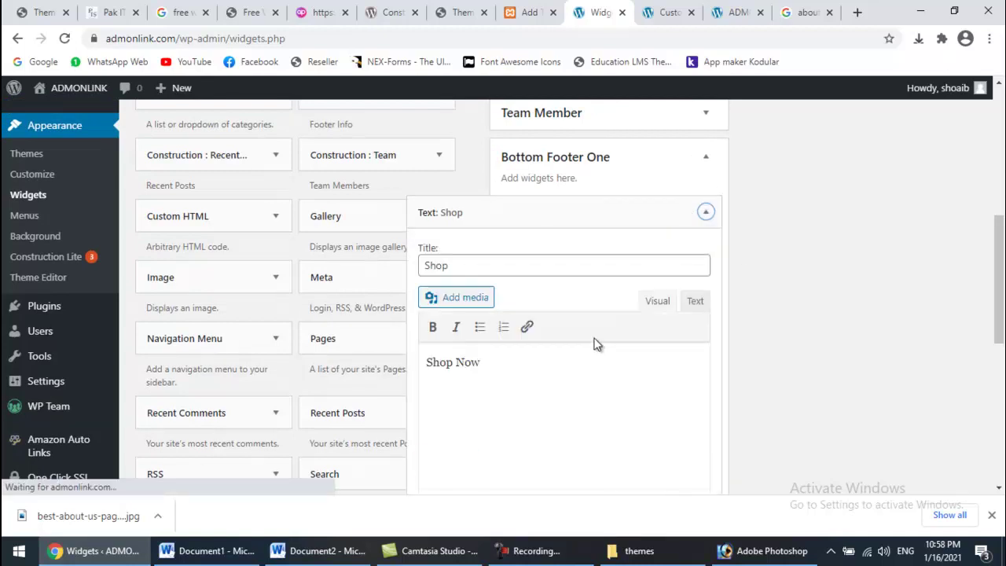
{"action": "scroll", "coordinate": [867, 232], "scroll_direction": "down", "scroll_amount": 2}
{"action": "scroll", "coordinate": [869, 233], "scroll_direction": "down", "scroll_amount": 1}
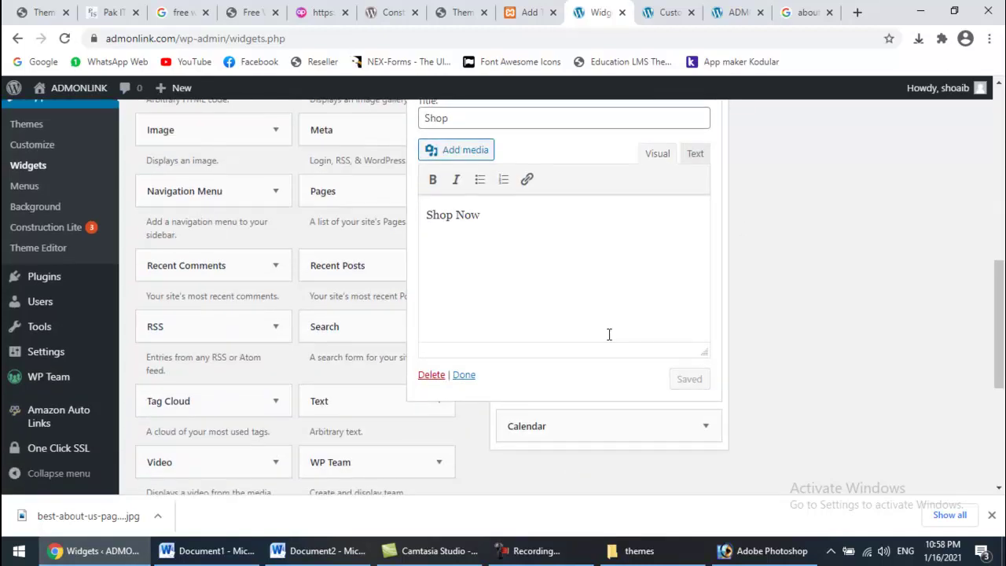
{"action": "left_click", "coordinate": [432, 375]}
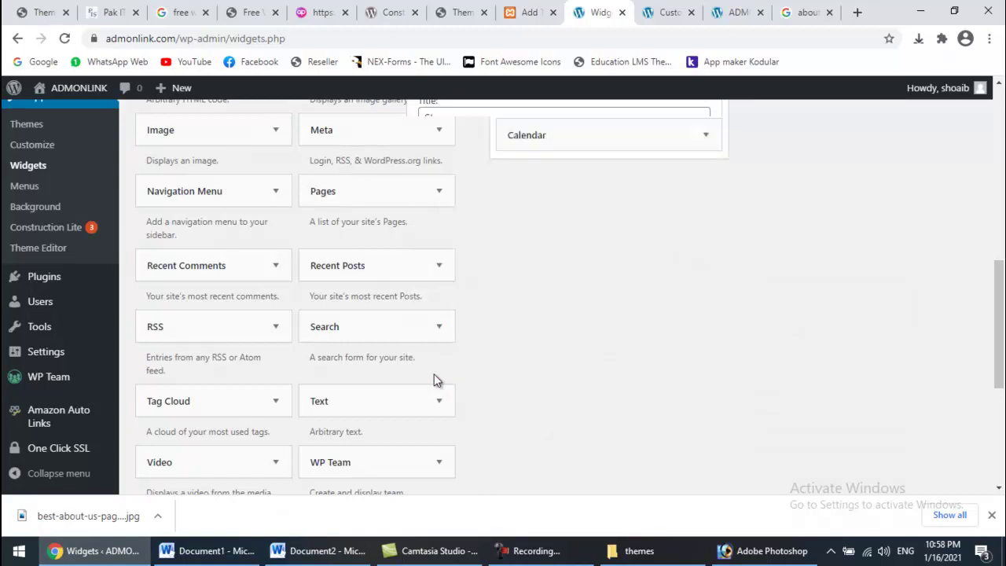
Delete the Calendar widget from the Bottom Footer One area.
{"action": "scroll", "coordinate": [722, 266], "scroll_direction": "up", "scroll_amount": 1}
{"action": "scroll", "coordinate": [722, 266], "scroll_direction": "up", "scroll_amount": 3}
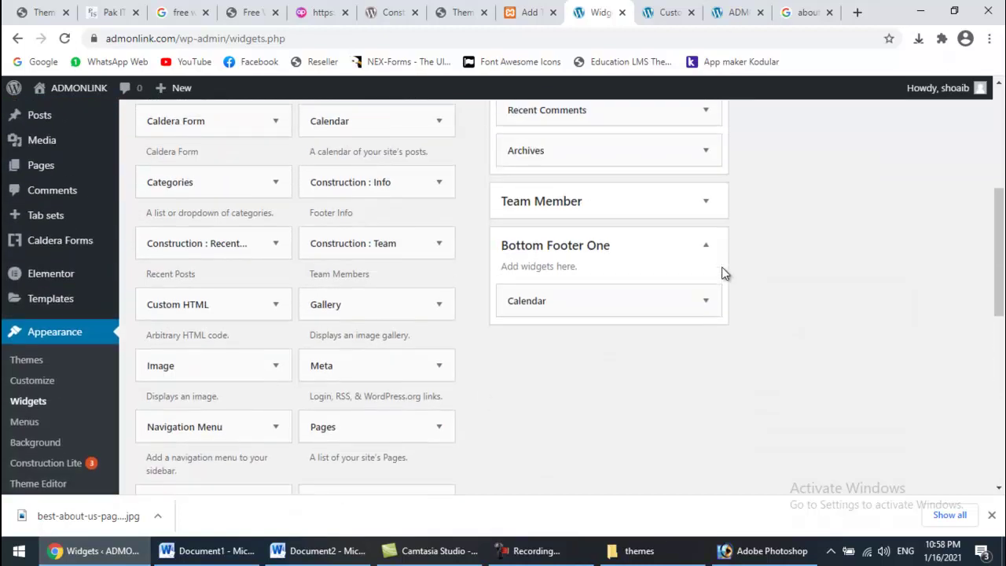
{"action": "left_click", "coordinate": [707, 302]}
{"action": "left_click", "coordinate": [523, 383]}
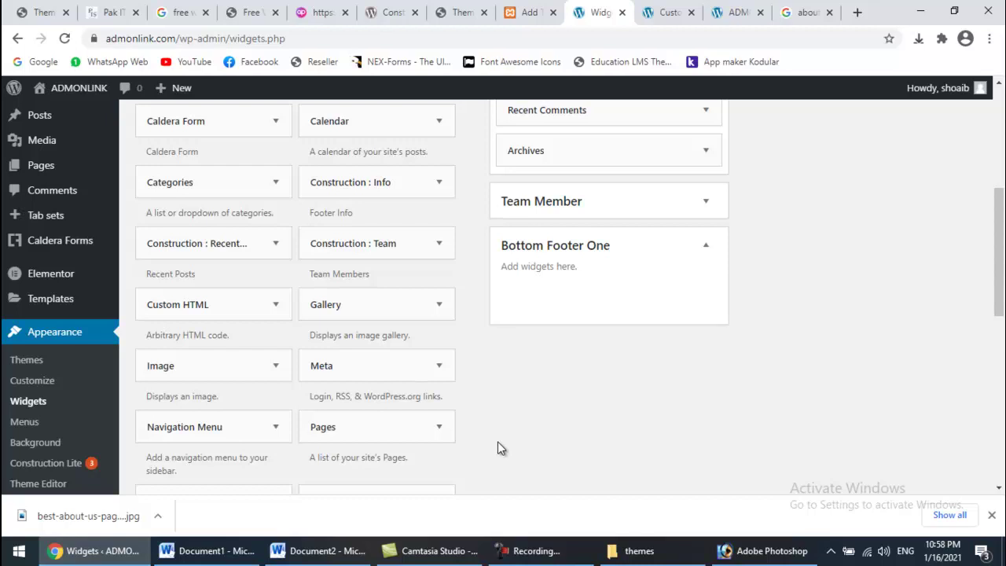
Reload the live ADMONLINK homepage and check its footer columns and the sections above them.
{"action": "scroll", "coordinate": [498, 442], "scroll_direction": "up", "scroll_amount": 4}
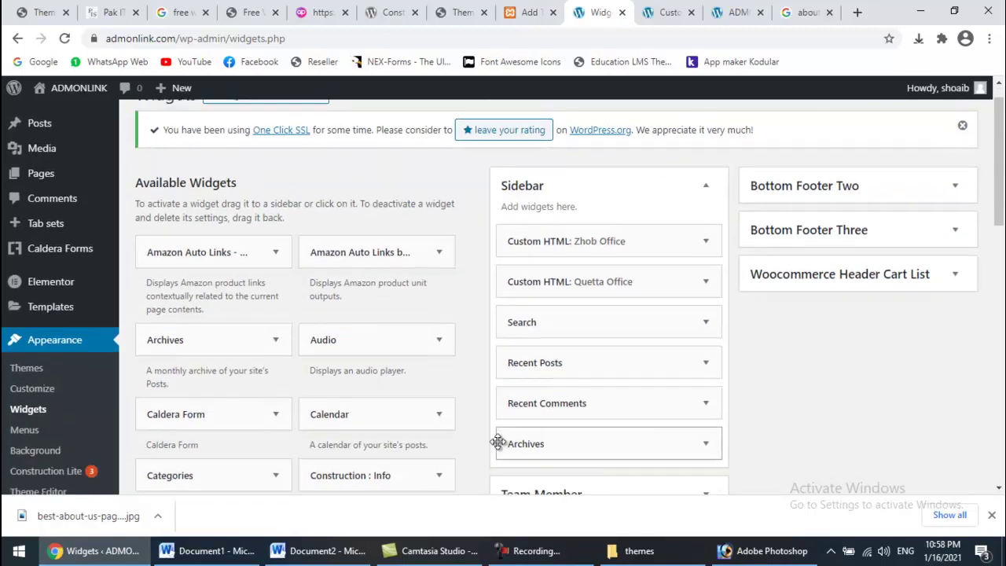
{"action": "scroll", "coordinate": [498, 441], "scroll_direction": "down", "scroll_amount": 3}
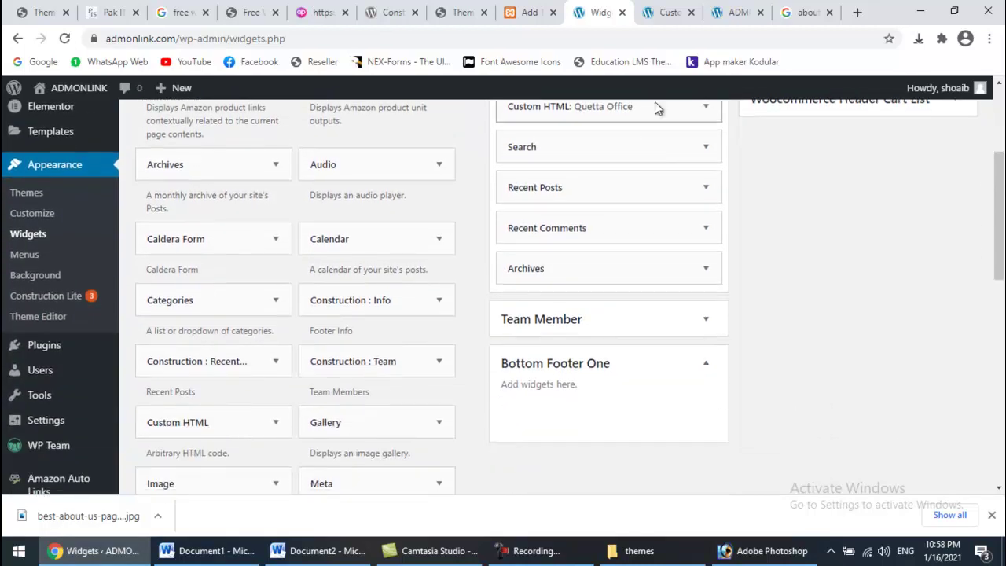
{"action": "left_click", "coordinate": [739, 12]}
{"action": "left_click", "coordinate": [64, 38]}
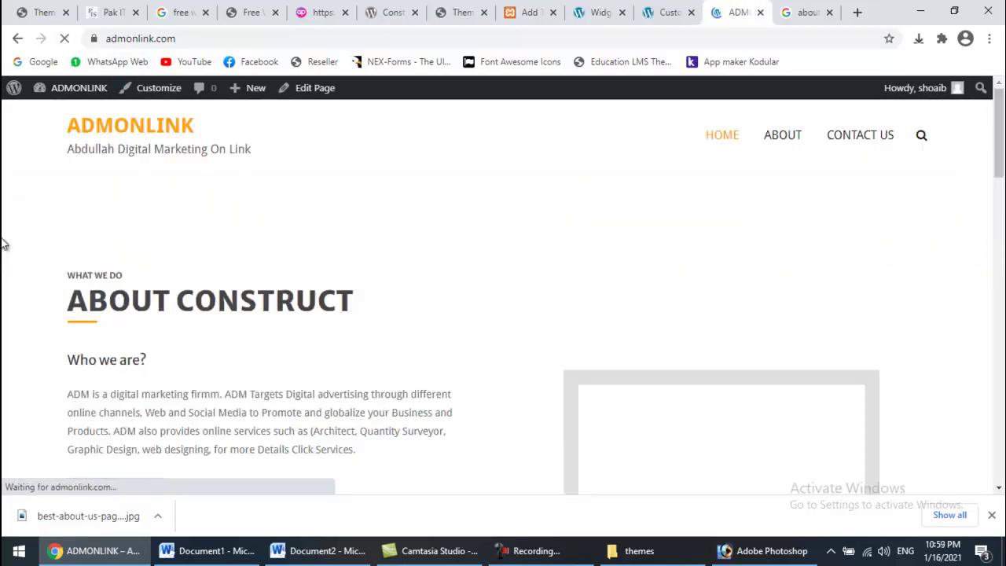
{"action": "scroll", "coordinate": [1, 243], "scroll_direction": "up", "scroll_amount": 5}
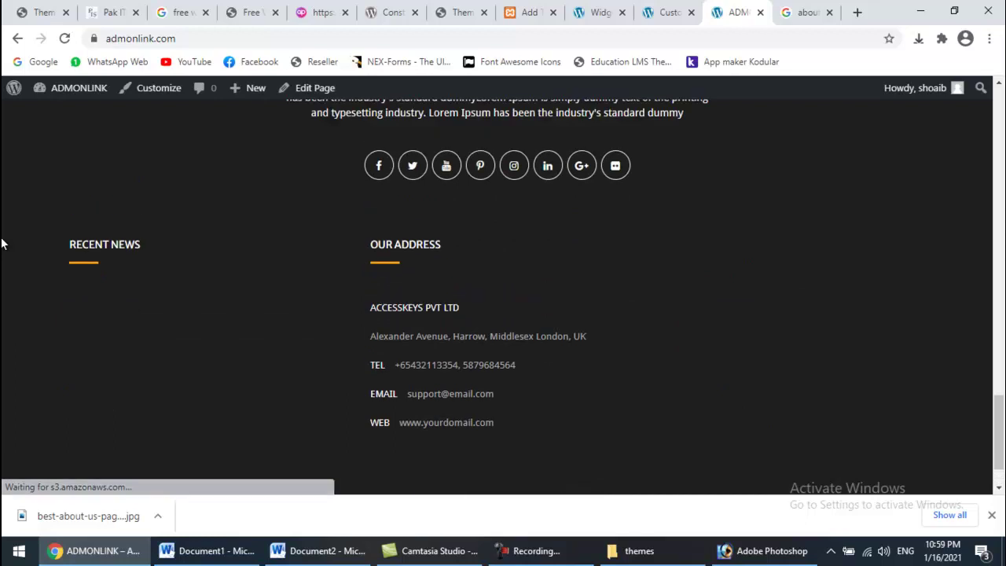
{"action": "scroll", "coordinate": [2, 244], "scroll_direction": "up", "scroll_amount": 10}
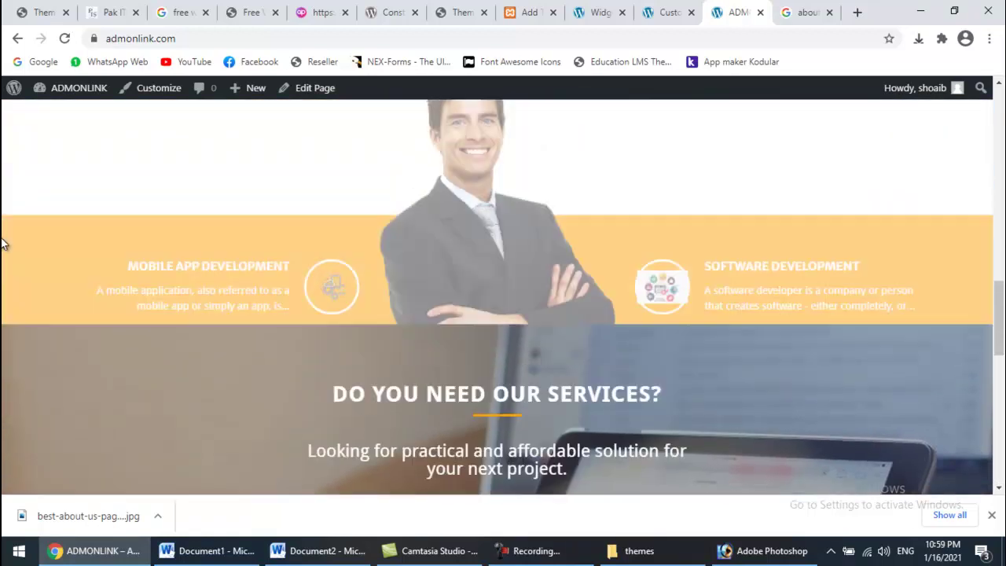